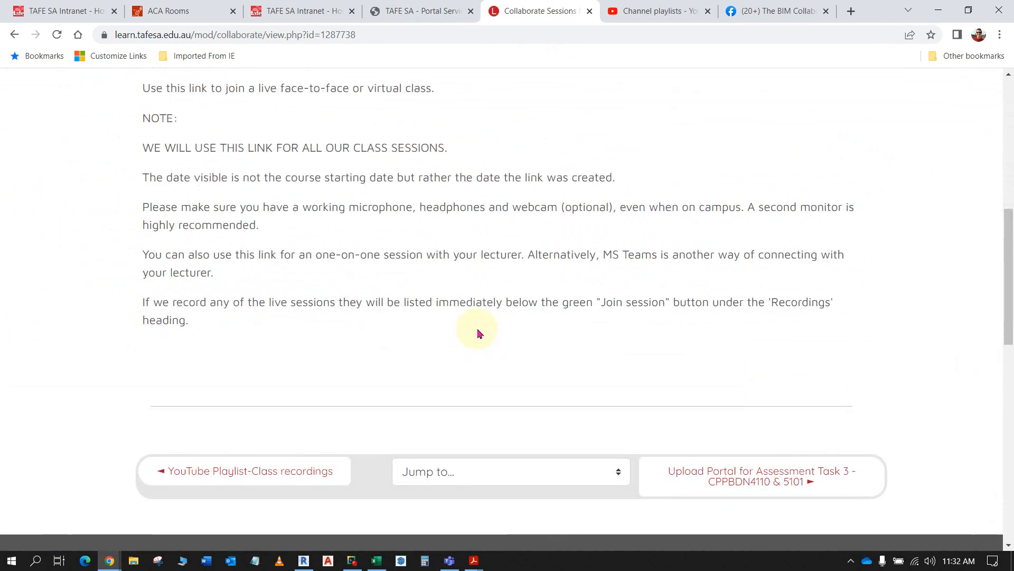
- Mute the system sound, reload the Collaborate sessions page and check its Recordings section
key("XF86AudioMute")
key("F5")
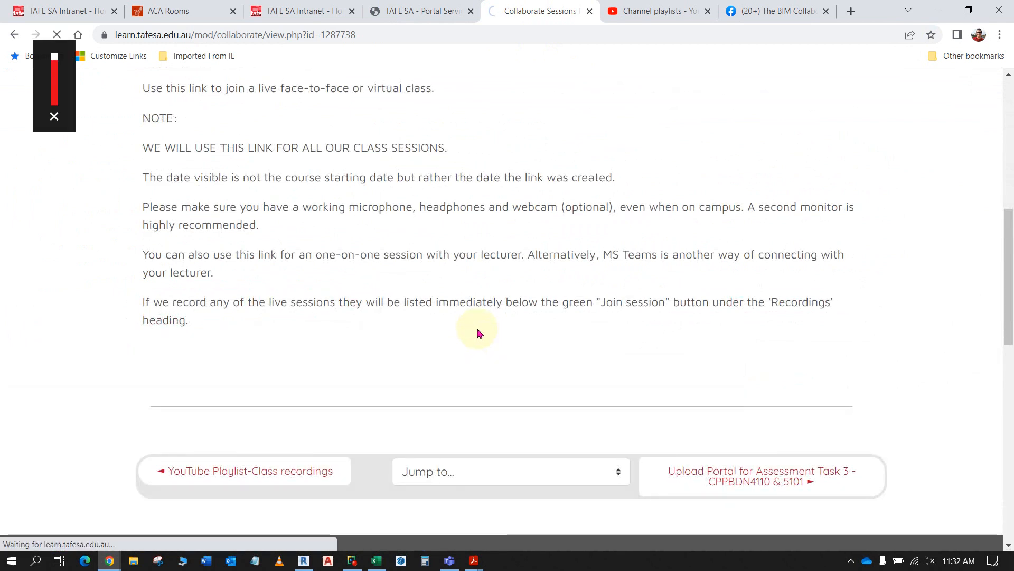
scroll(591, 317, "down", 3)
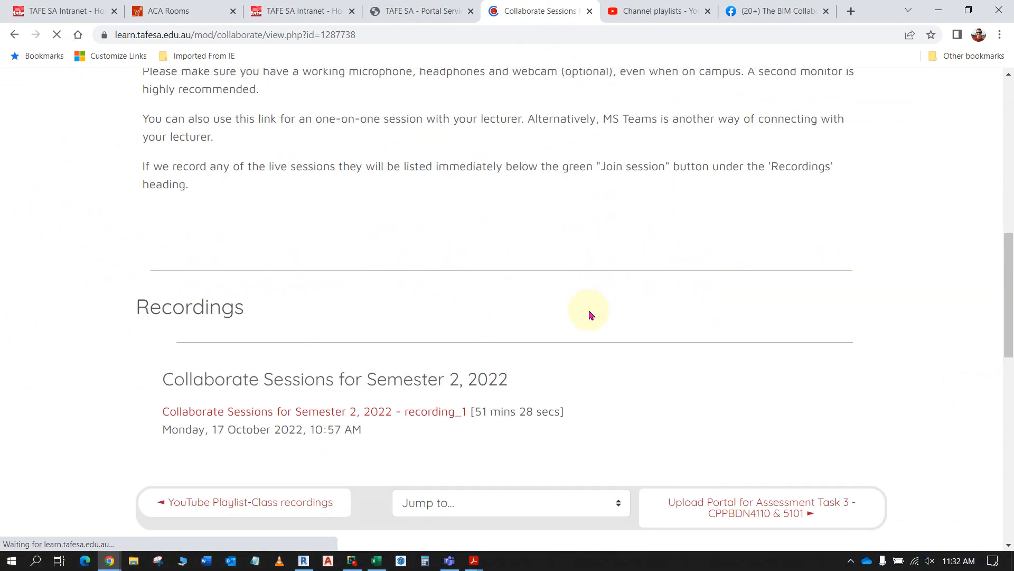
scroll(590, 314, "down", 3)
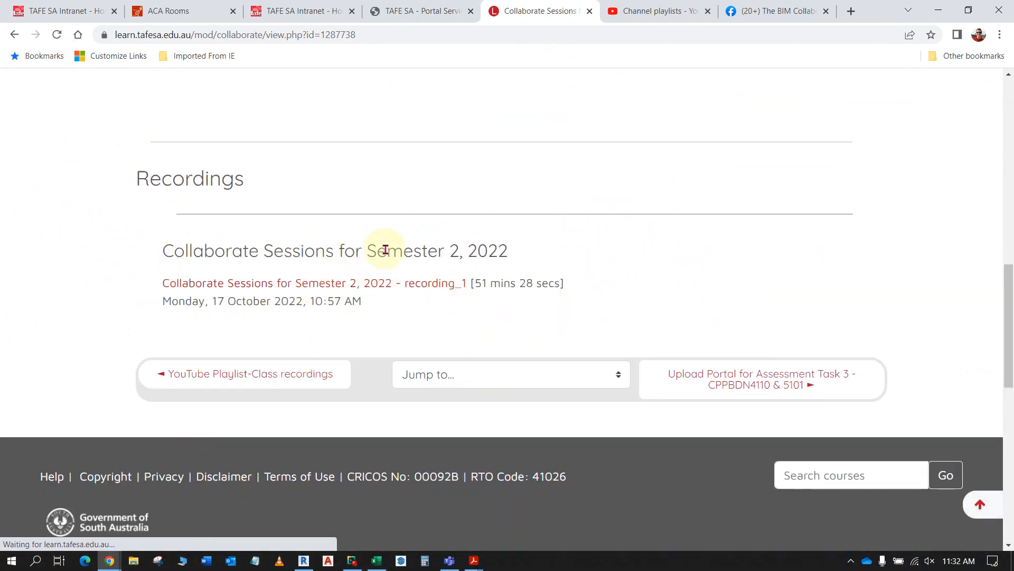
scroll(482, 249, "up", 6)
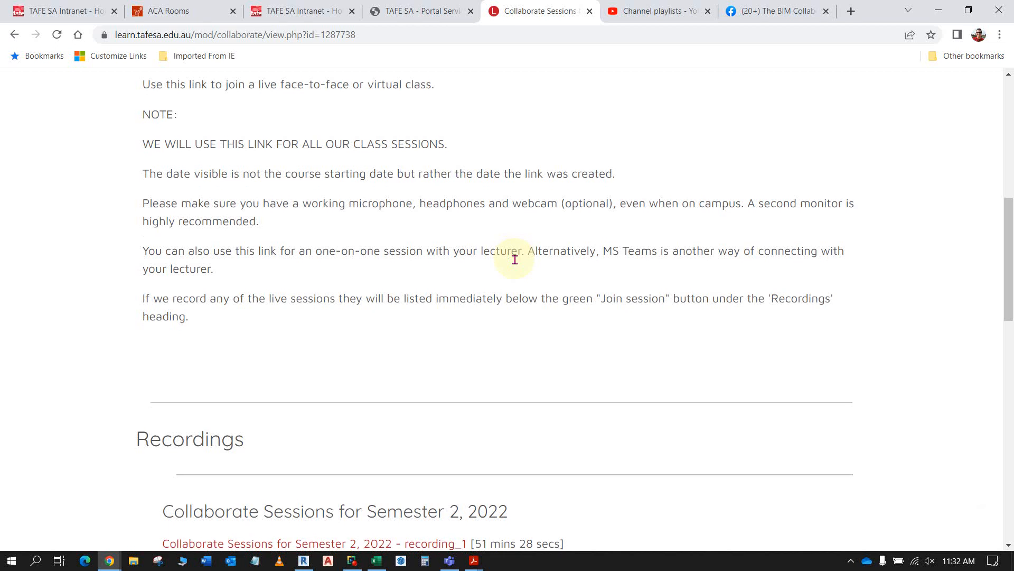
scroll(515, 257, "down", 6)
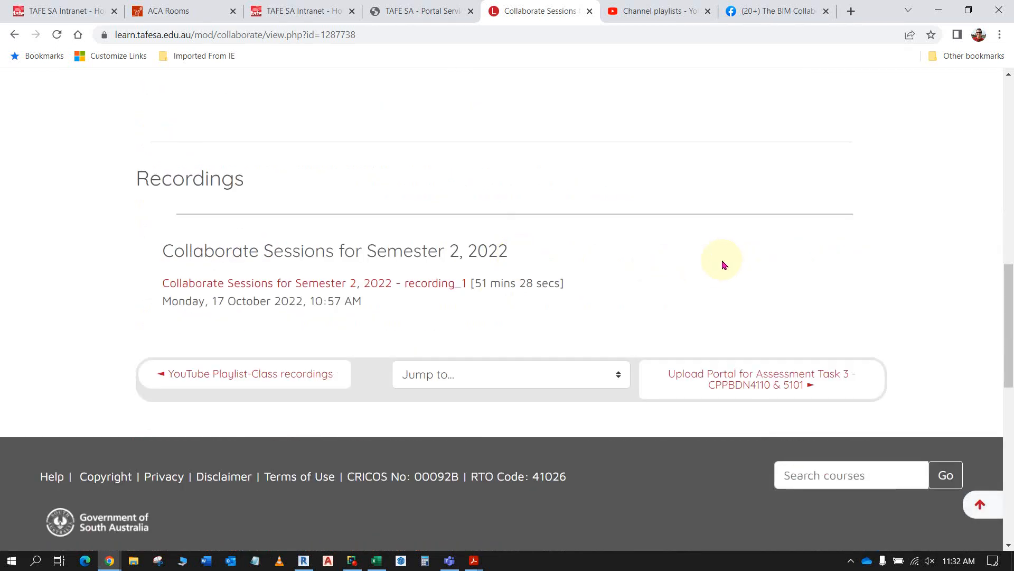
- Open the Combined Course - CPPBDN4110 - & CPPBDN5101 playlist from YouTube Studio and look through its session videos
left_click(660, 11)
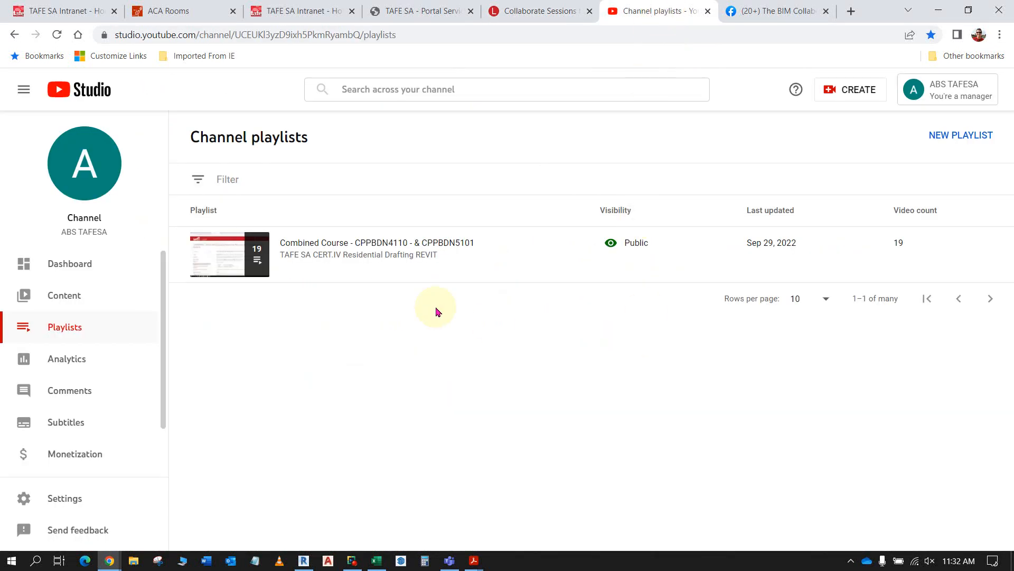
left_click(227, 264)
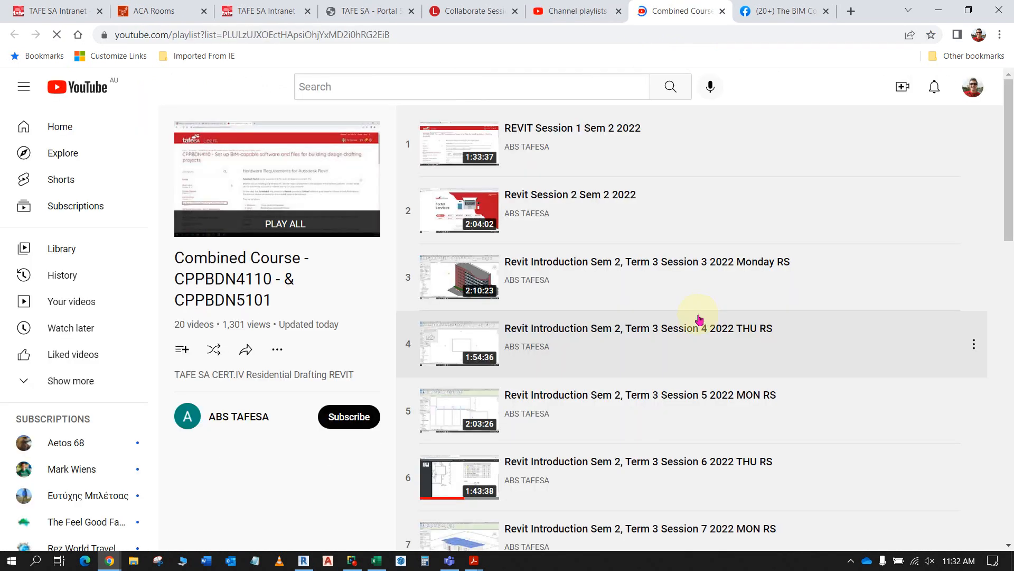
scroll(697, 322, "down", 15)
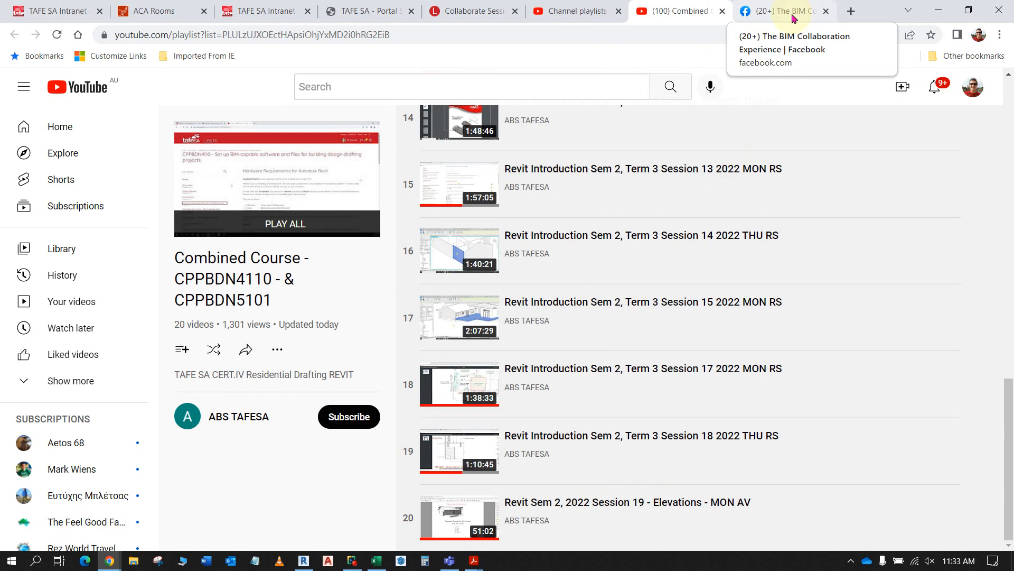
- Switch to The BIM Collaboration Experience group on Facebook and view the head of its page
left_click(790, 12)
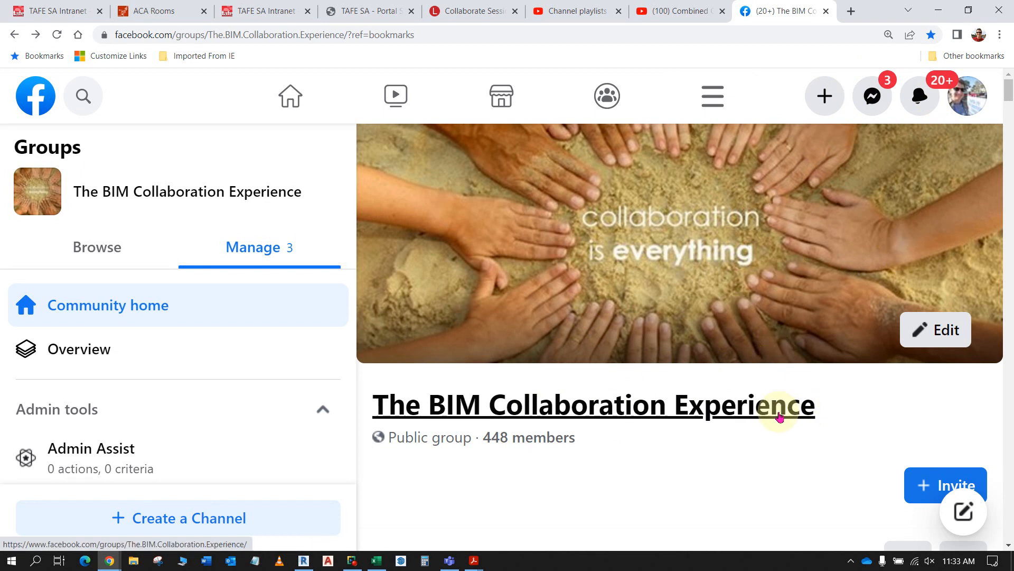
scroll(777, 409, "down", 1)
scroll(776, 411, "down", 1)
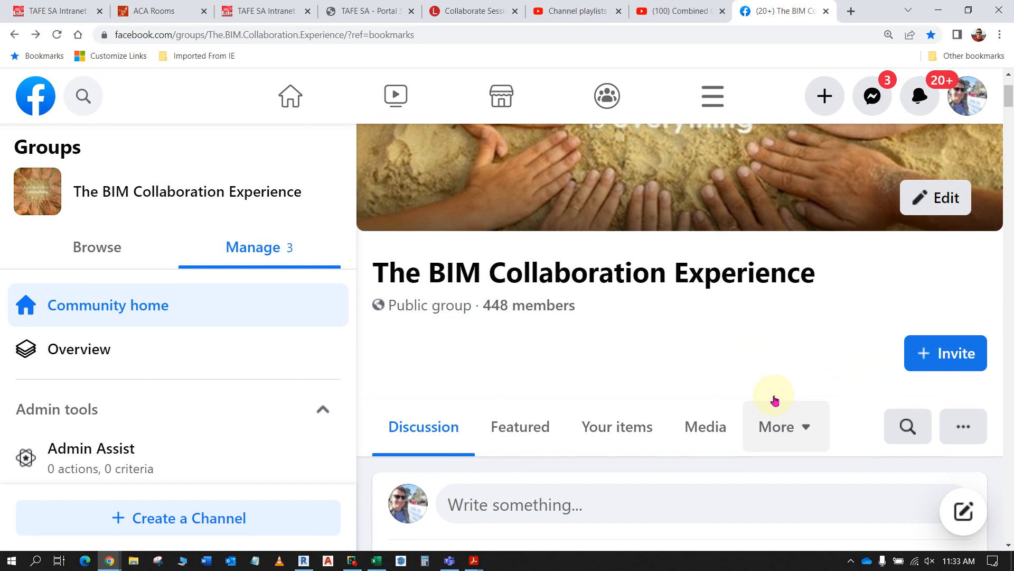
left_click(303, 562)
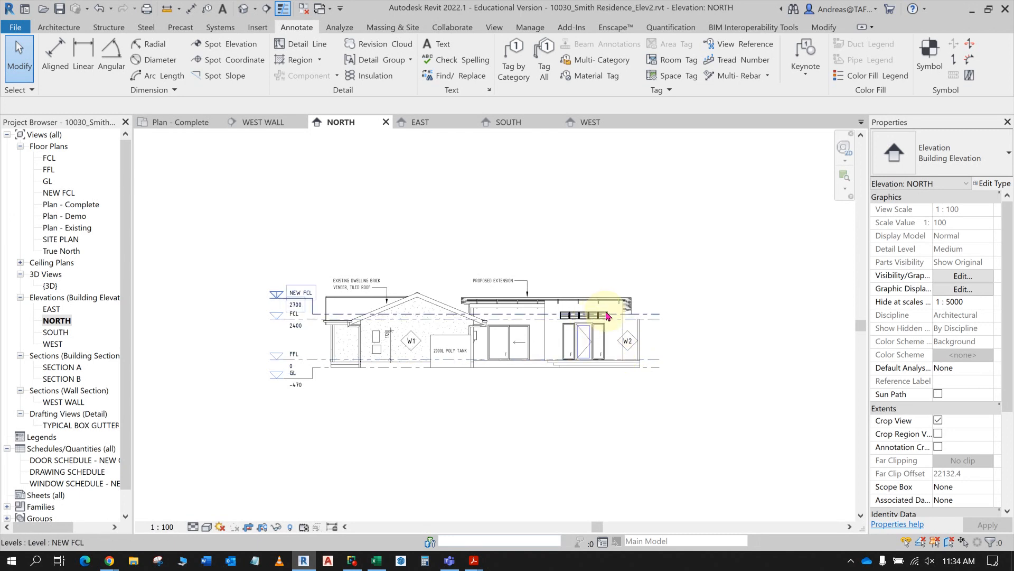
left_click(110, 562)
left_click(76, 506)
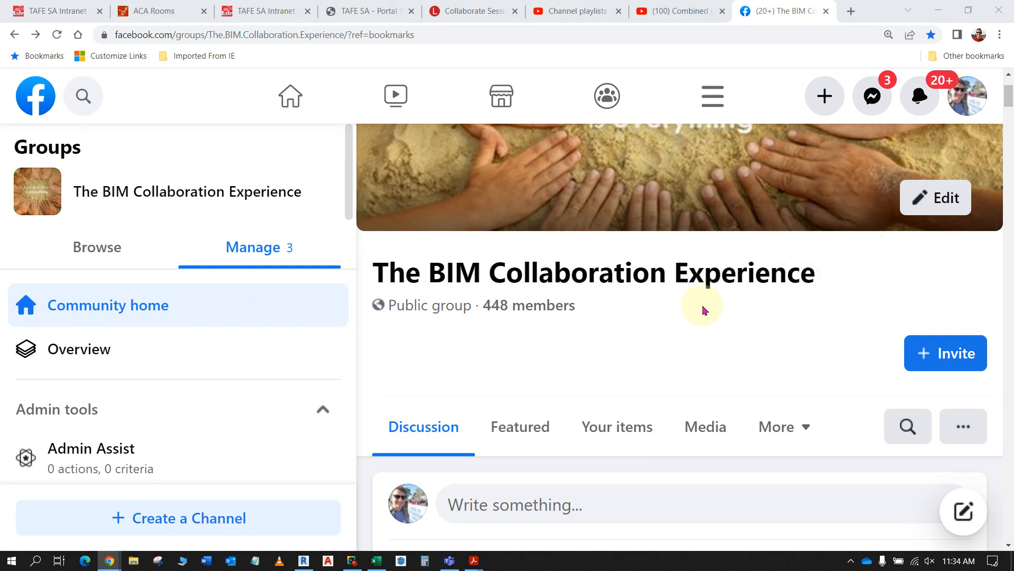
- Examine the Facebook group's discussion posts about drafting job openings and BIM-SA networking events
scroll(589, 285, "down", 5)
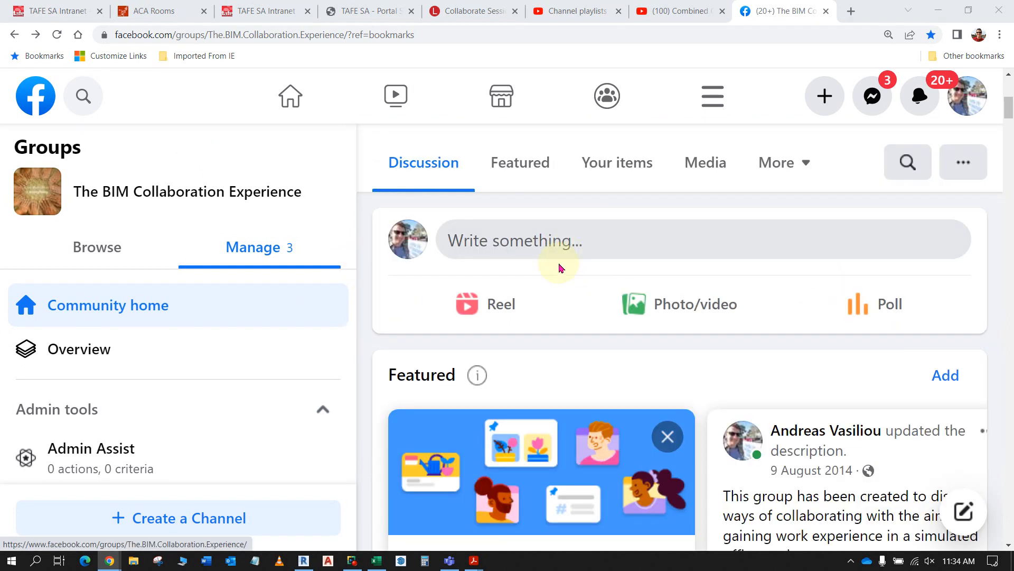
scroll(561, 285, "down", 5)
scroll(564, 317, "down", 10)
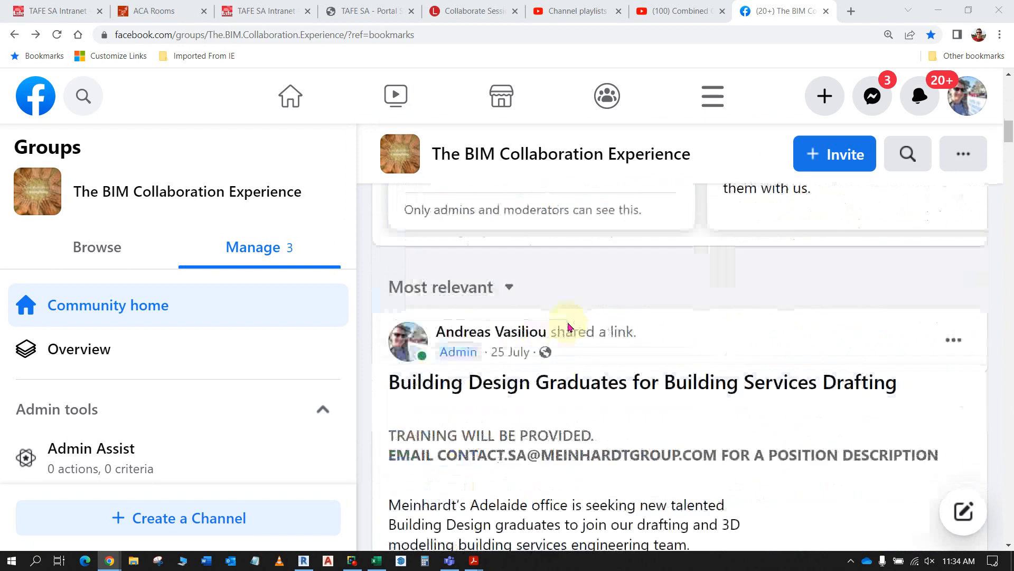
scroll(569, 326, "up", 3)
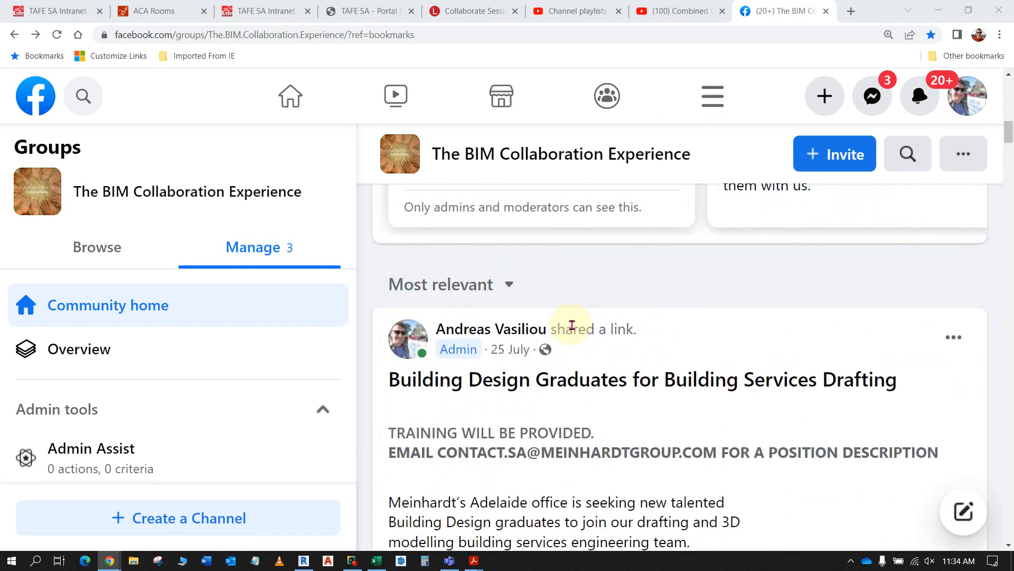
scroll(580, 328, "down", 15)
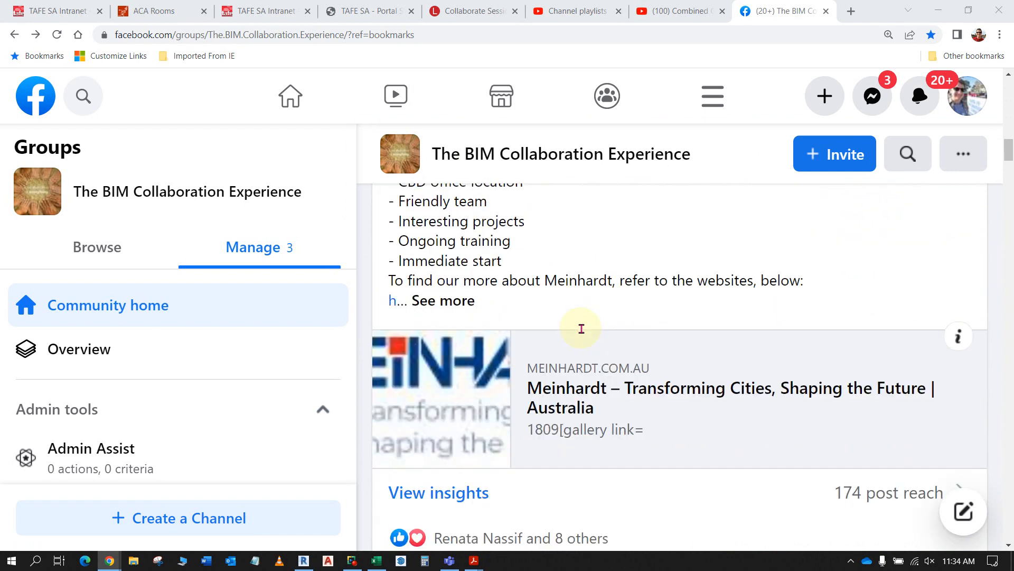
scroll(582, 334, "down", 4)
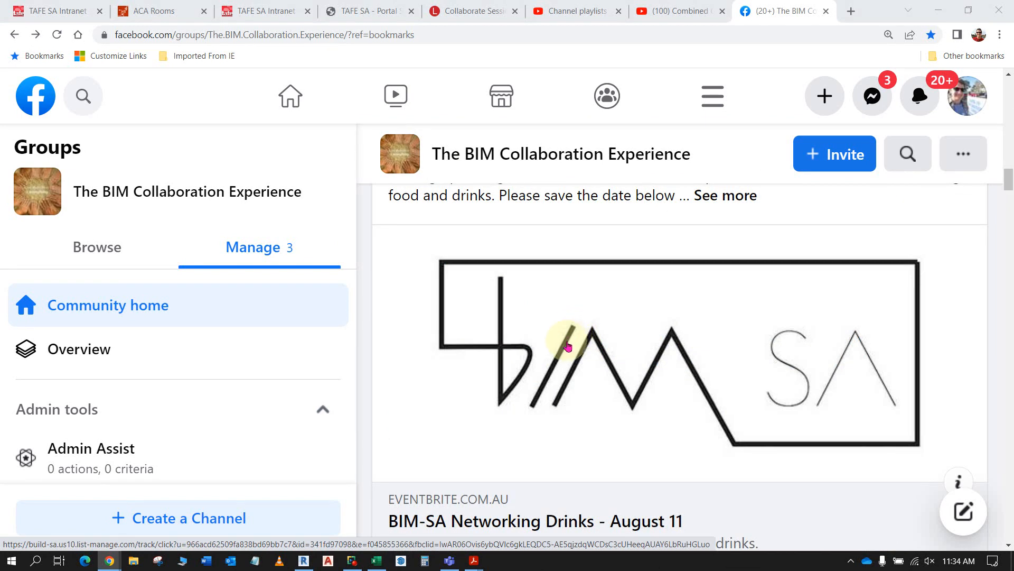
scroll(568, 346, "up", 2)
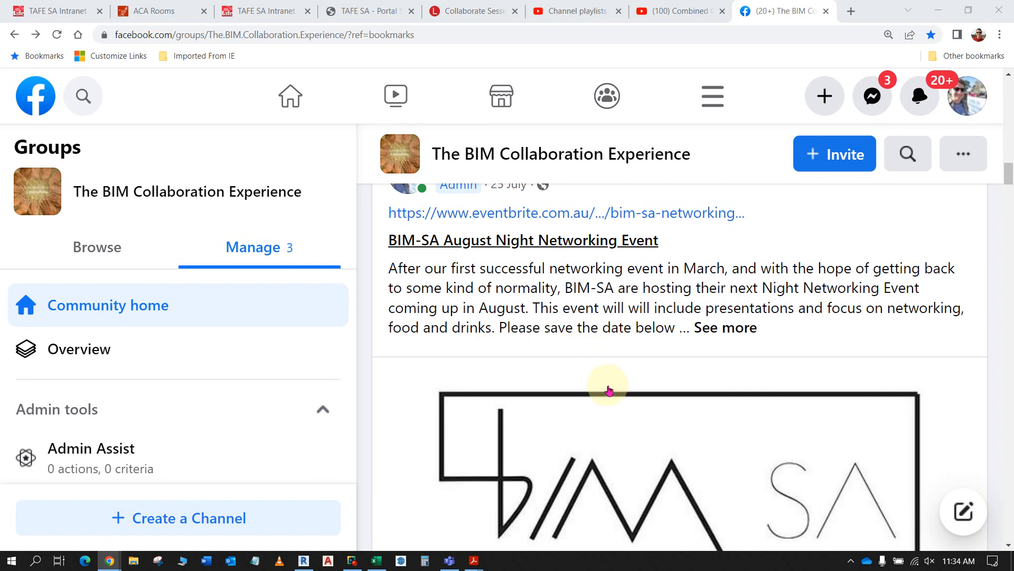
scroll(625, 417, "down", 2)
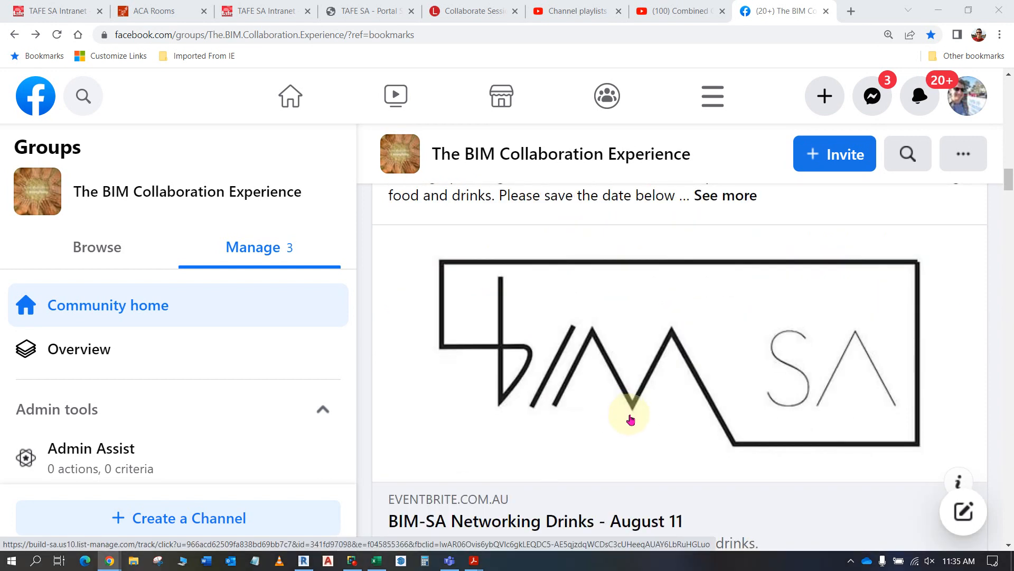
scroll(630, 415, "down", 3)
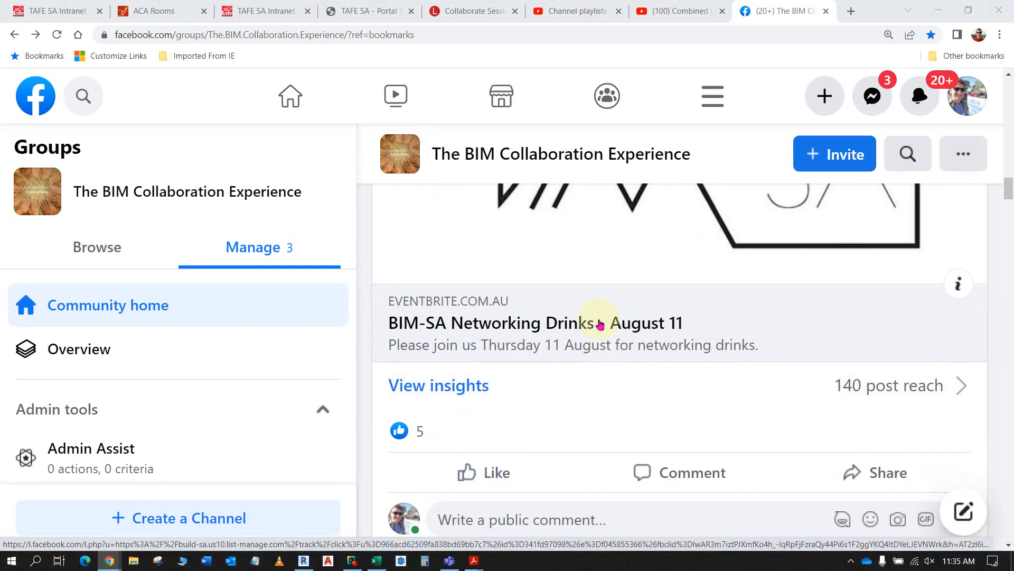
scroll(583, 326, "down", 2)
scroll(585, 326, "down", 2)
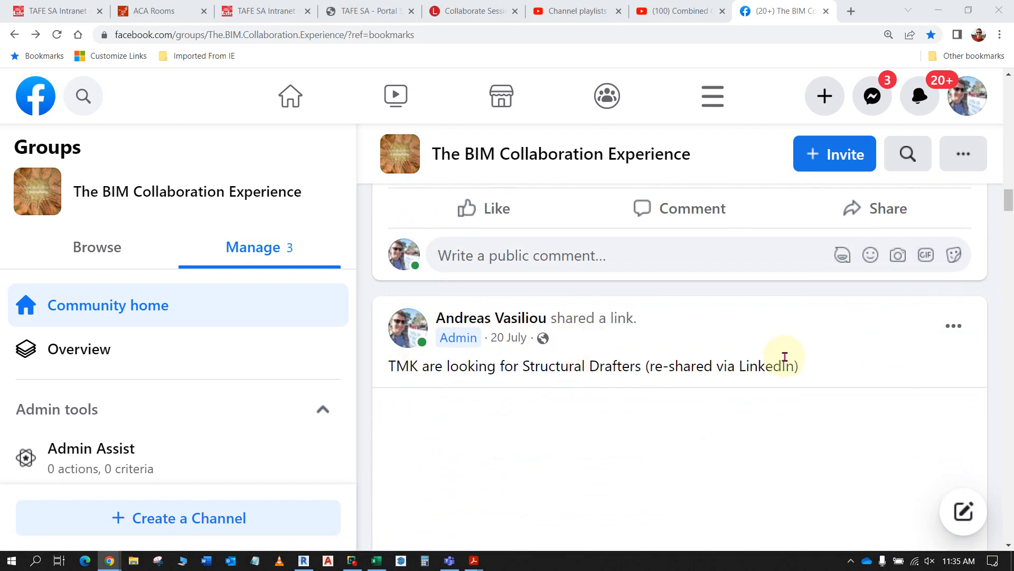
scroll(786, 356, "up", 6)
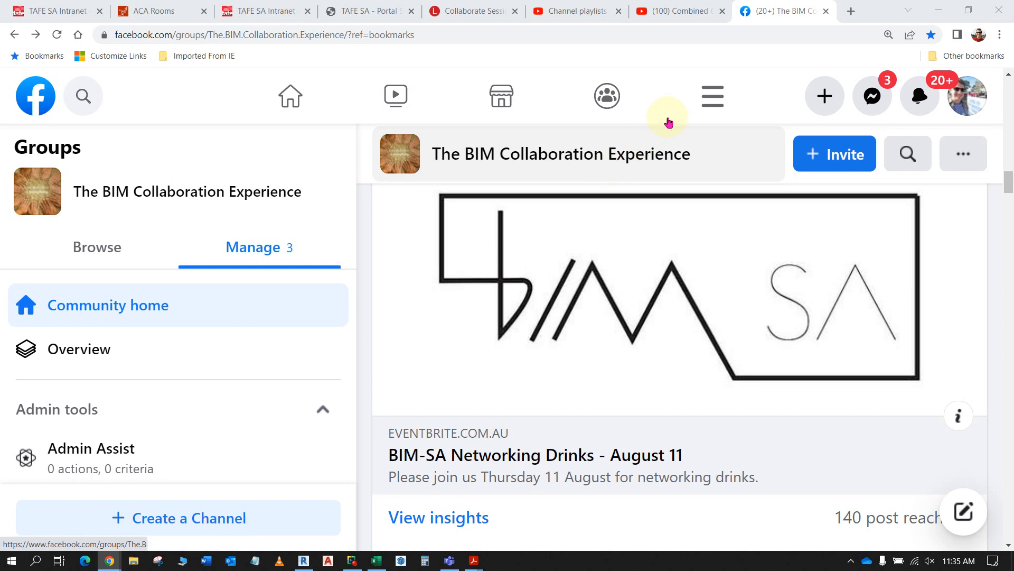
- Switch to Revit without saving the project and tag the brick gable wall in the NORTH elevation by category, with vertical orientation
left_click(942, 12)
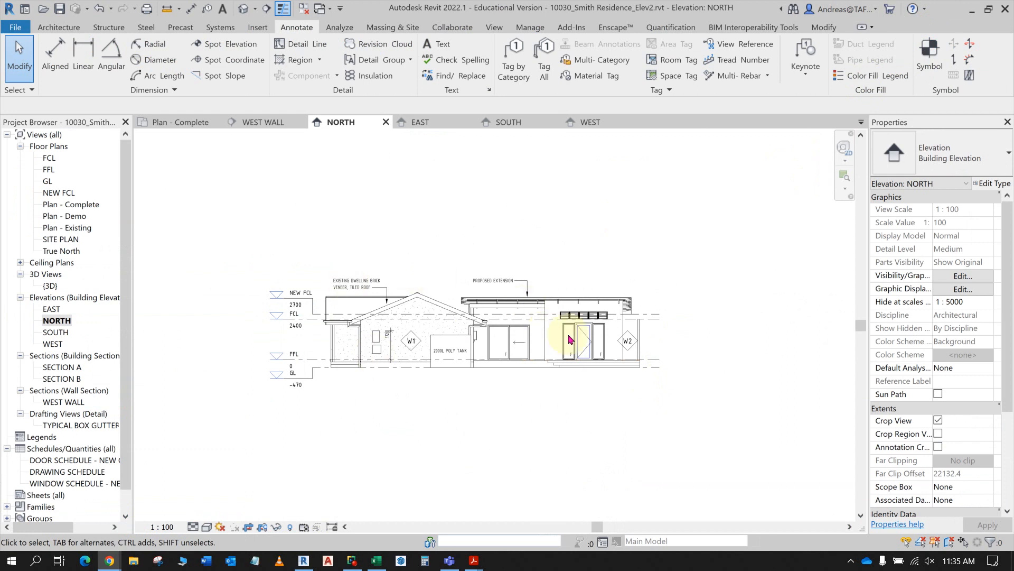
left_click(517, 57)
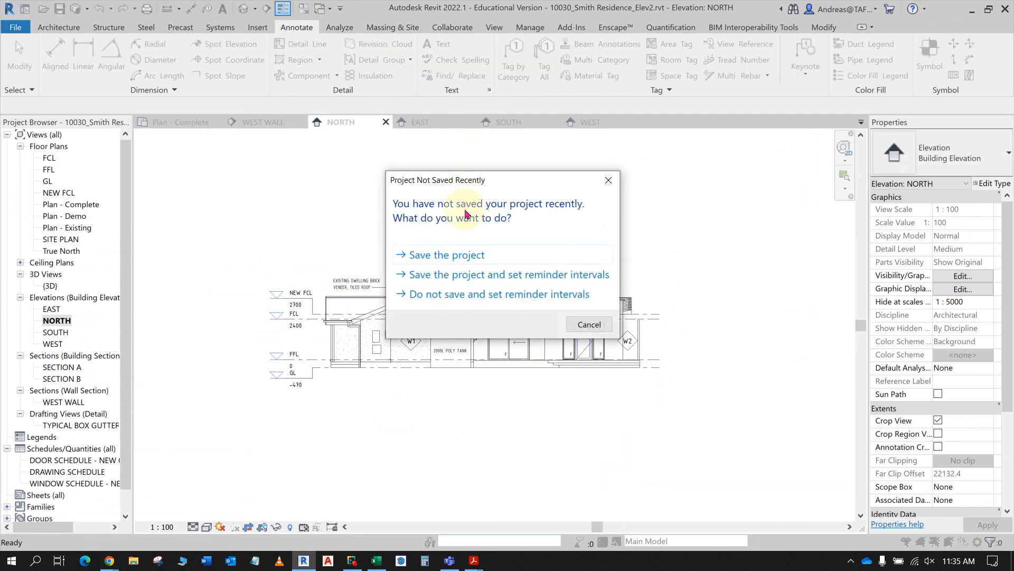
left_click(574, 321)
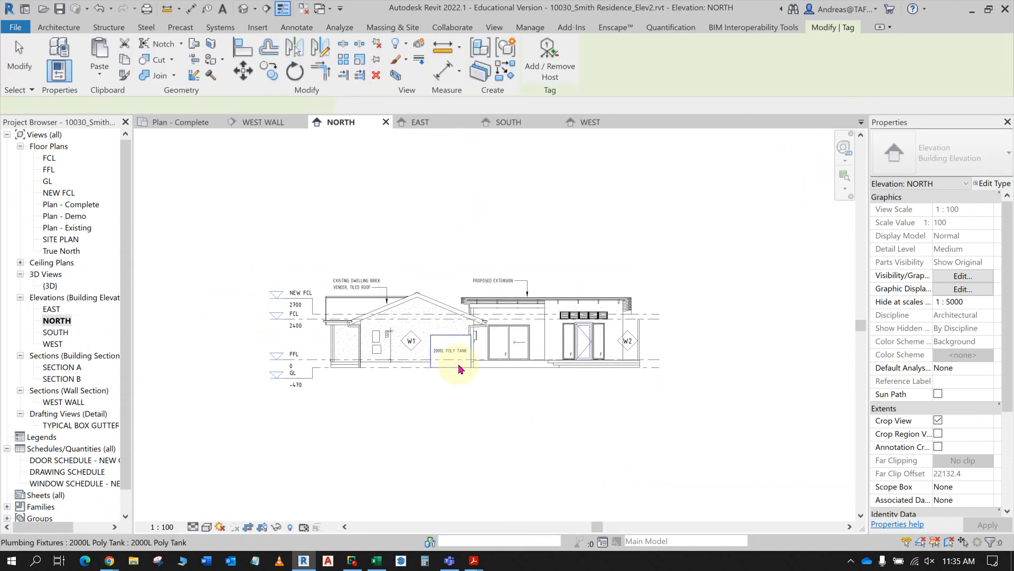
left_click(444, 328)
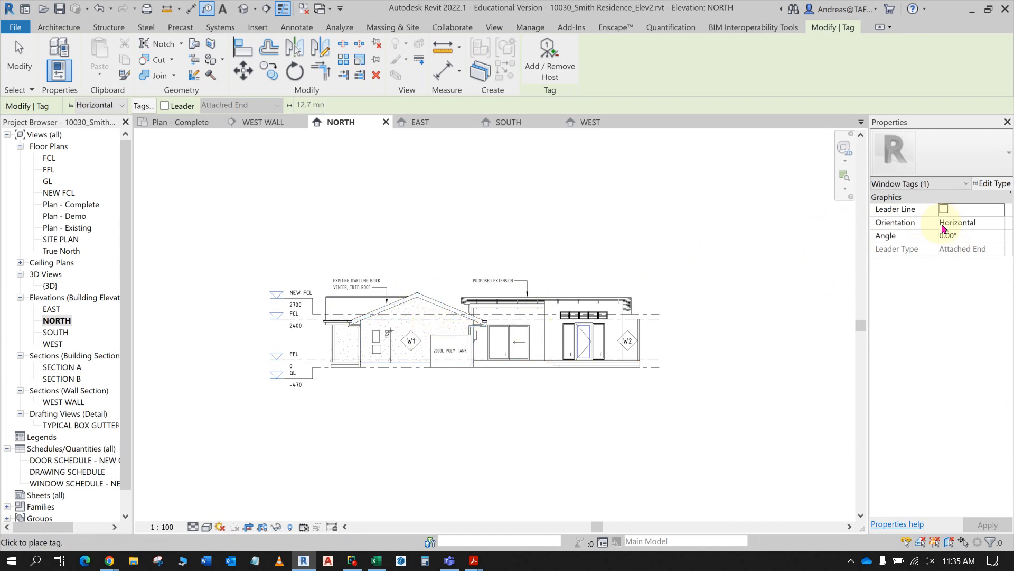
left_click(946, 225)
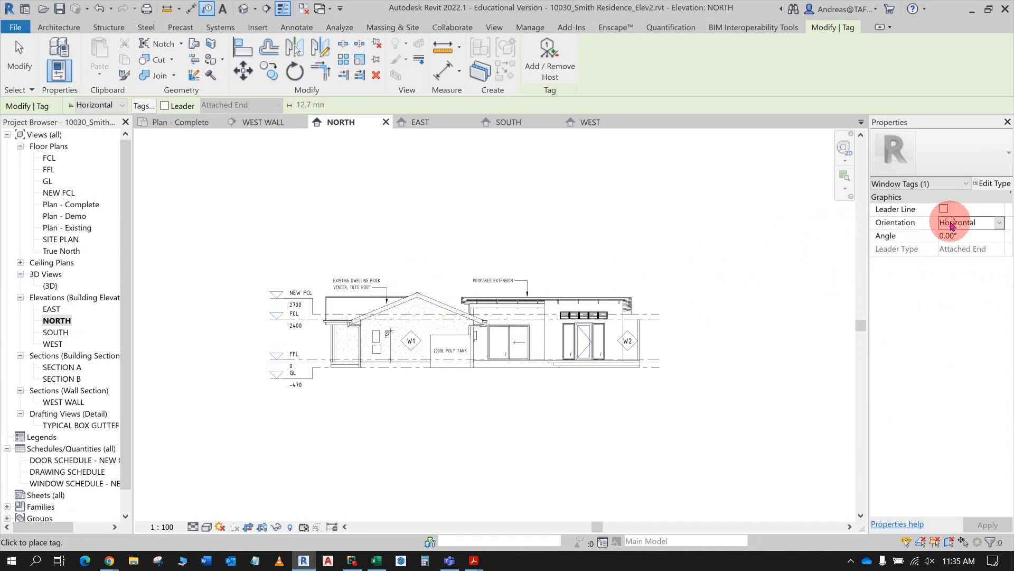
left_click(1000, 224)
left_click(972, 244)
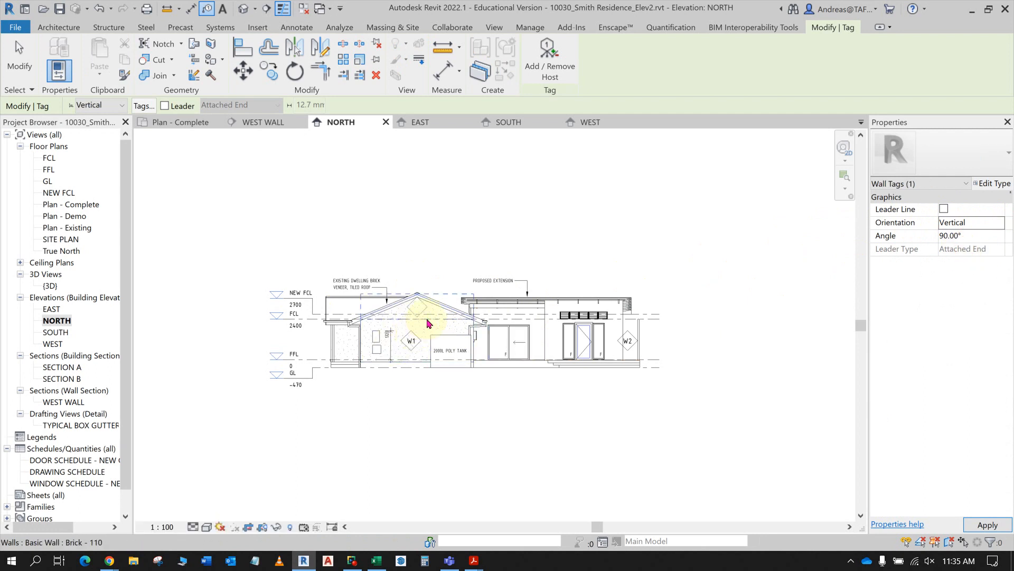
scroll(428, 324, "up", 4)
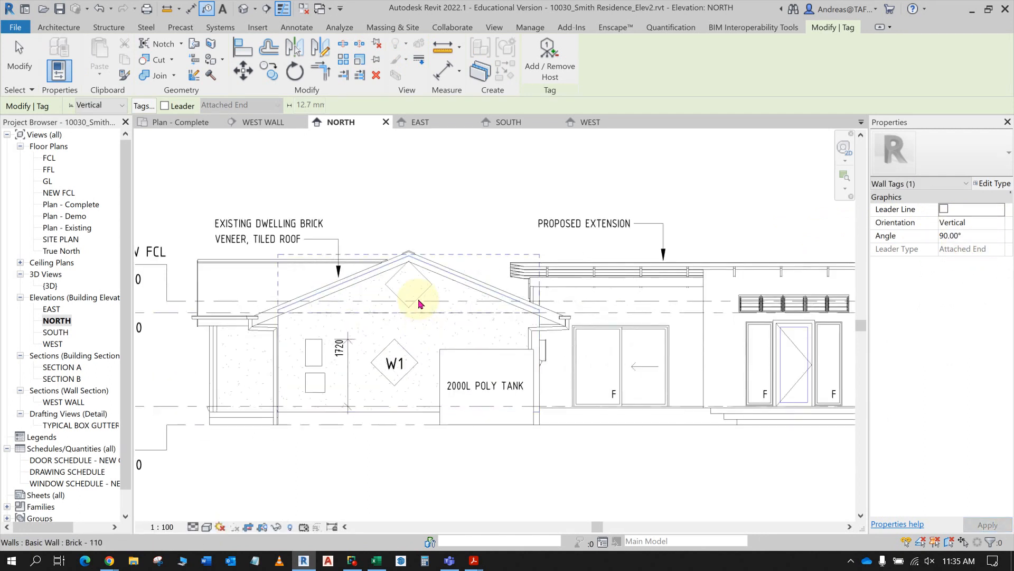
left_click(420, 302)
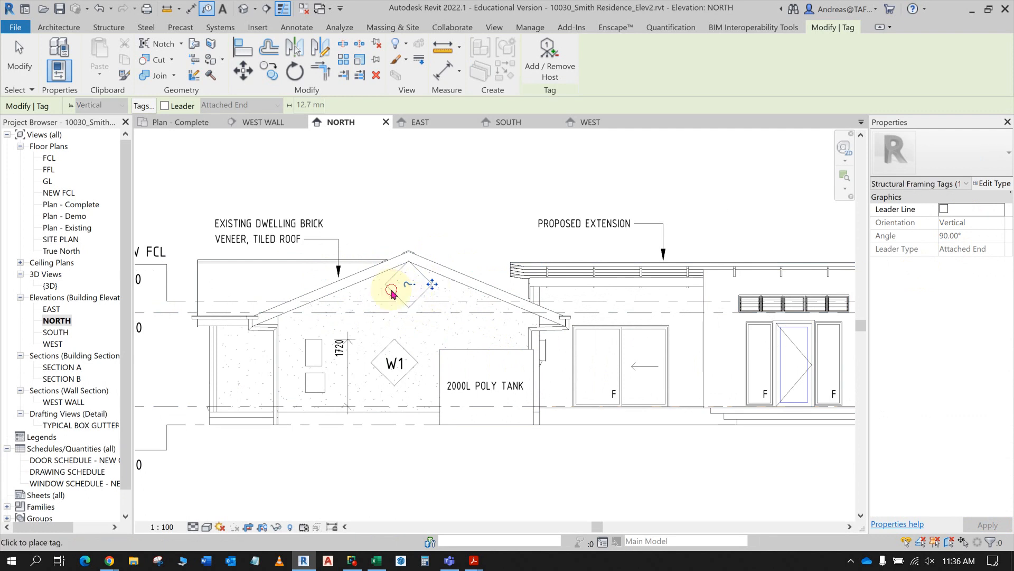
left_click(391, 293)
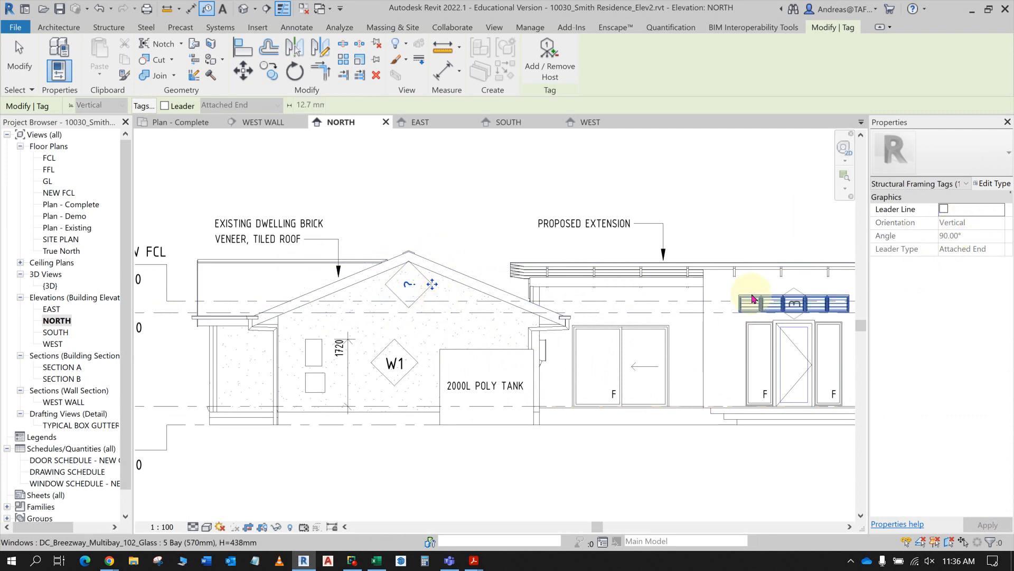
key("Escape")
- Set the orientation of the wall tag in the gable to Horizontal
left_click(426, 294)
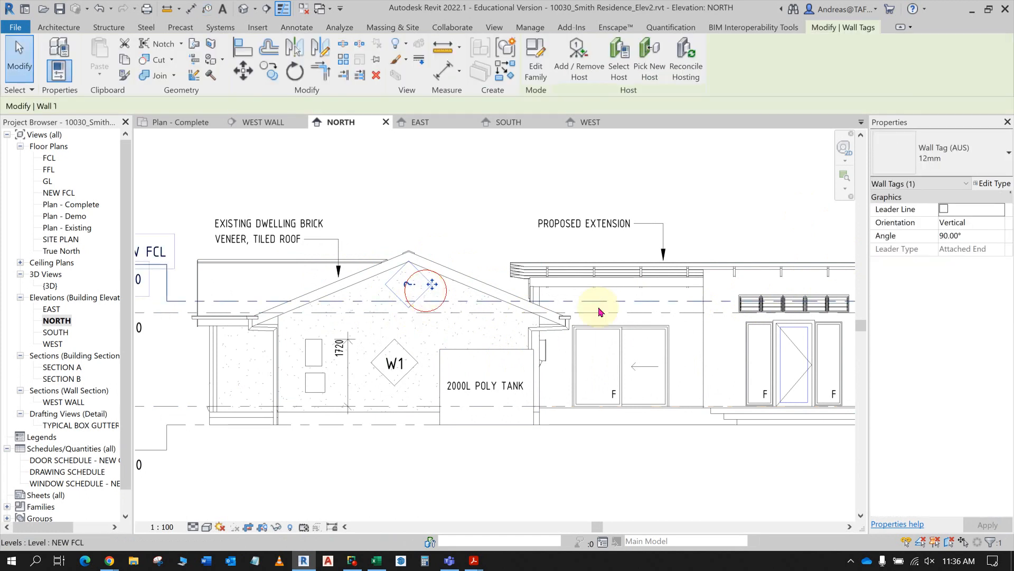
left_click(956, 222)
left_click(998, 226)
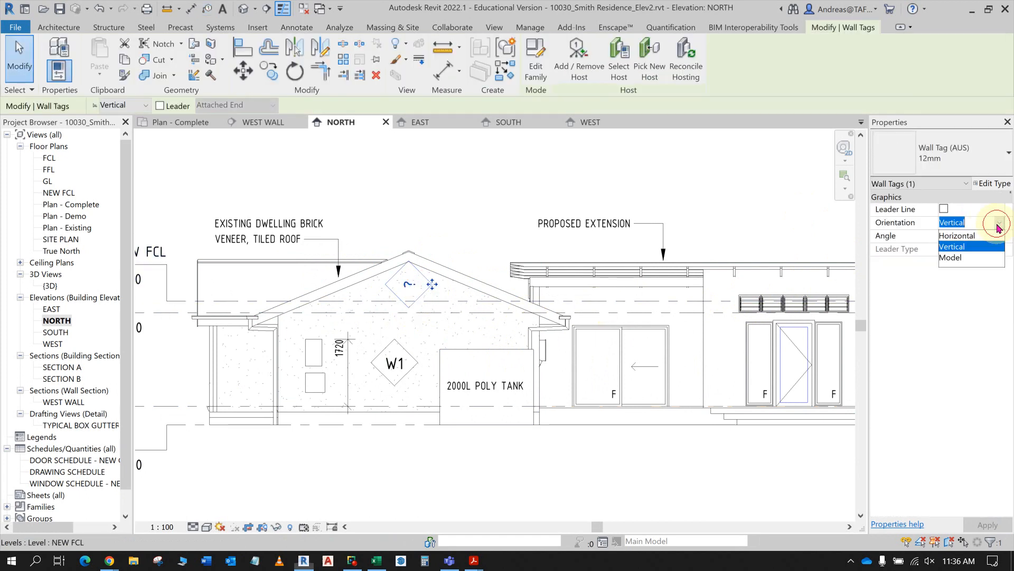
left_click(957, 236)
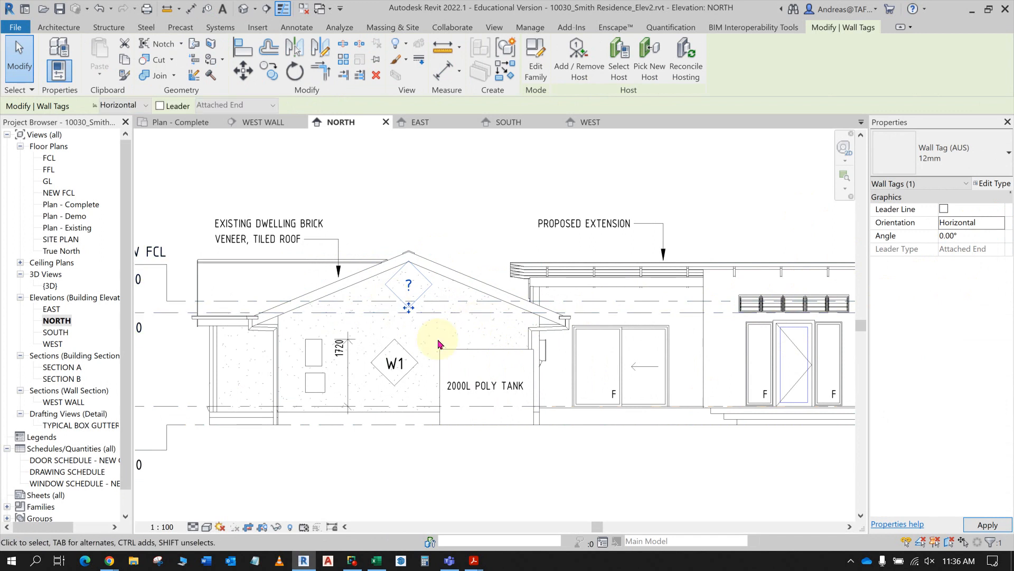
key("Escape")
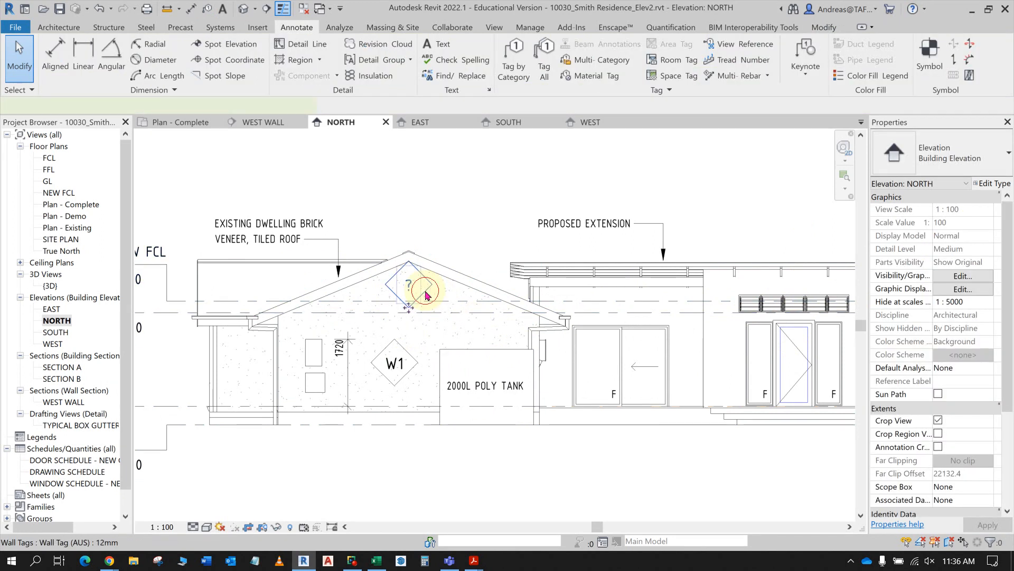
- Delete the wall tag with the question mark from the brick gable in the NORTH elevation
left_click(415, 302)
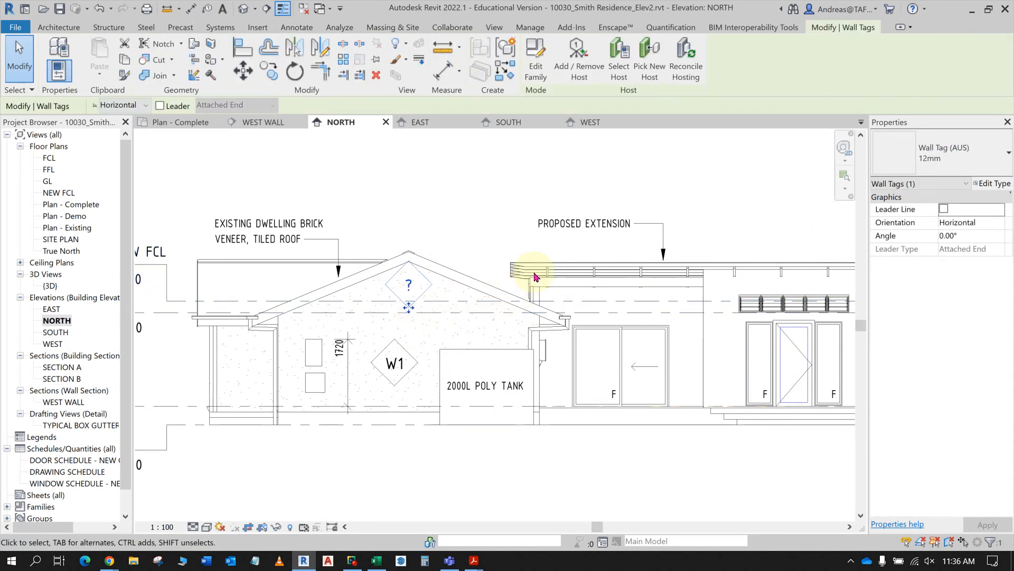
left_click(426, 292)
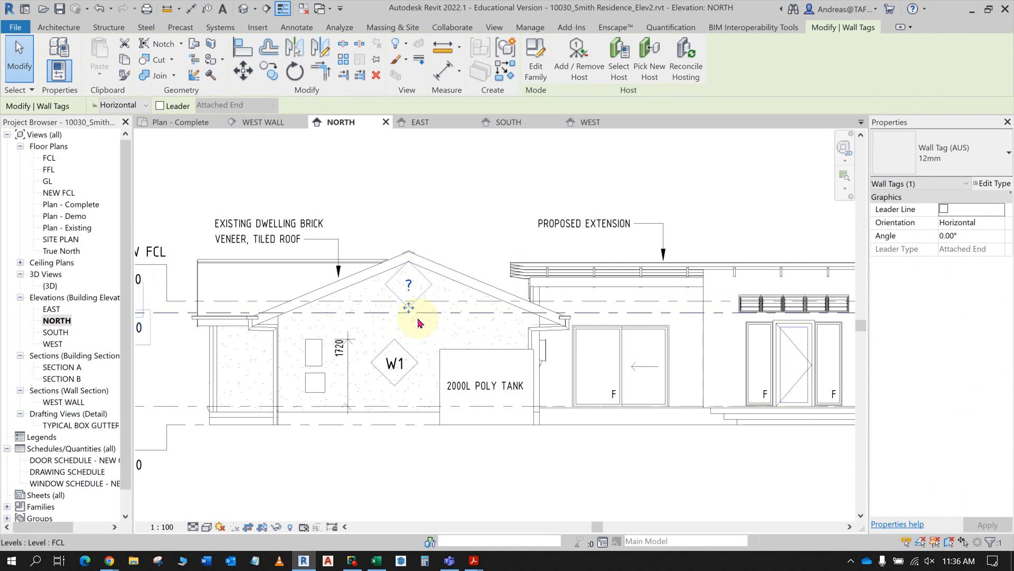
key("Delete")
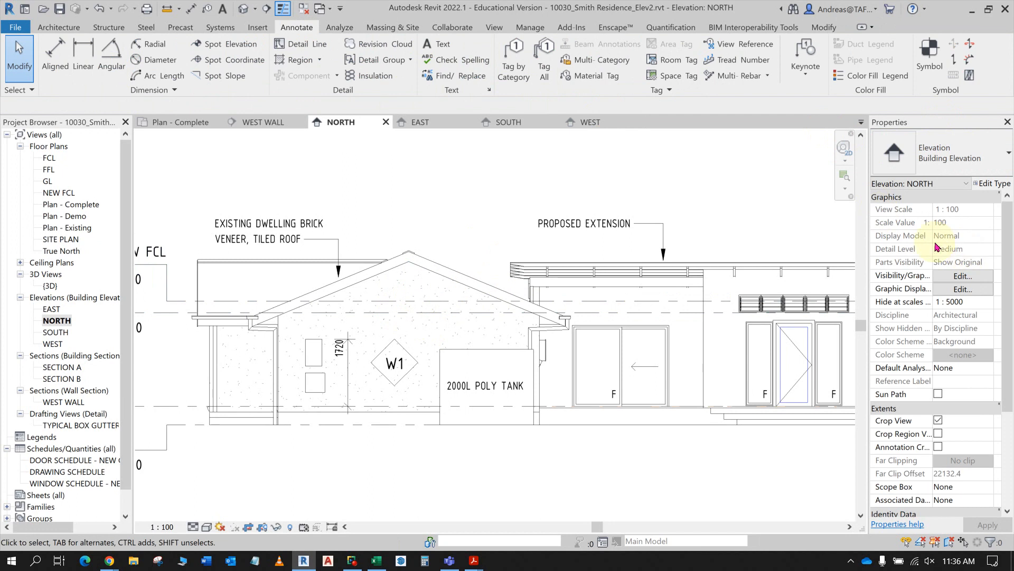
left_click(512, 56)
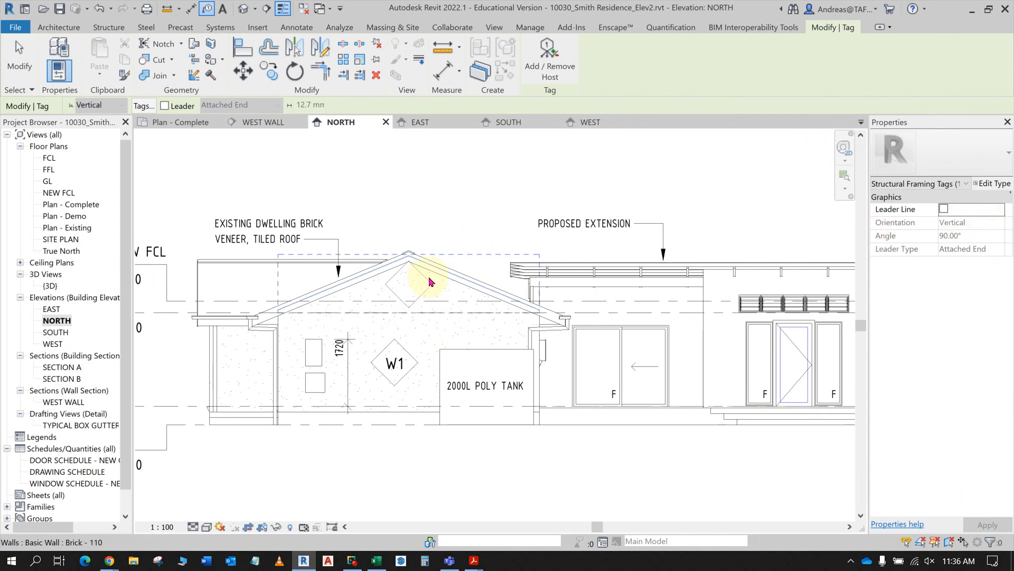
key("Escape")
key("Escape")
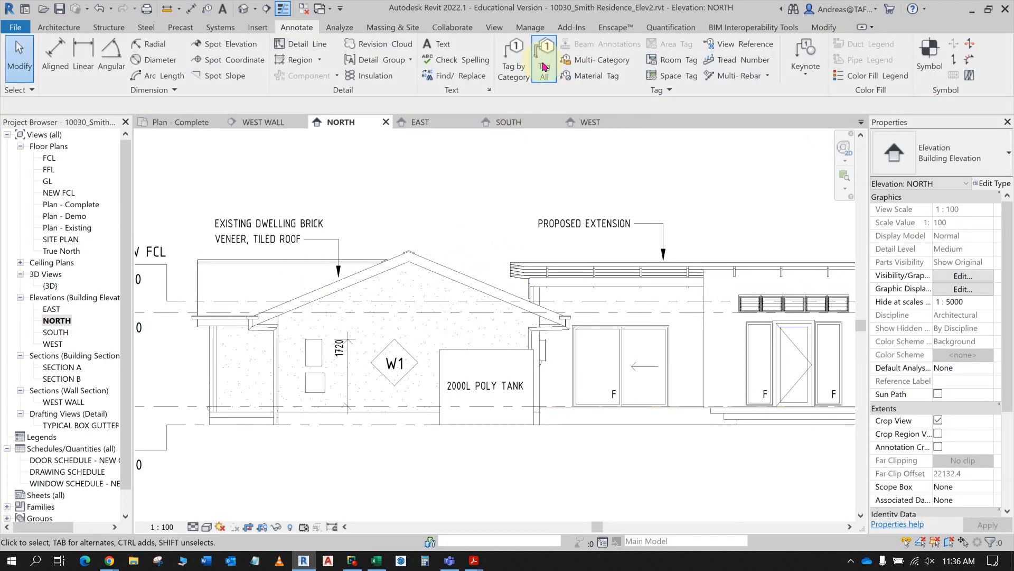
- Start tagging by category and set the orientation for new tags to Horizontal
left_click(513, 53)
left_click(416, 368)
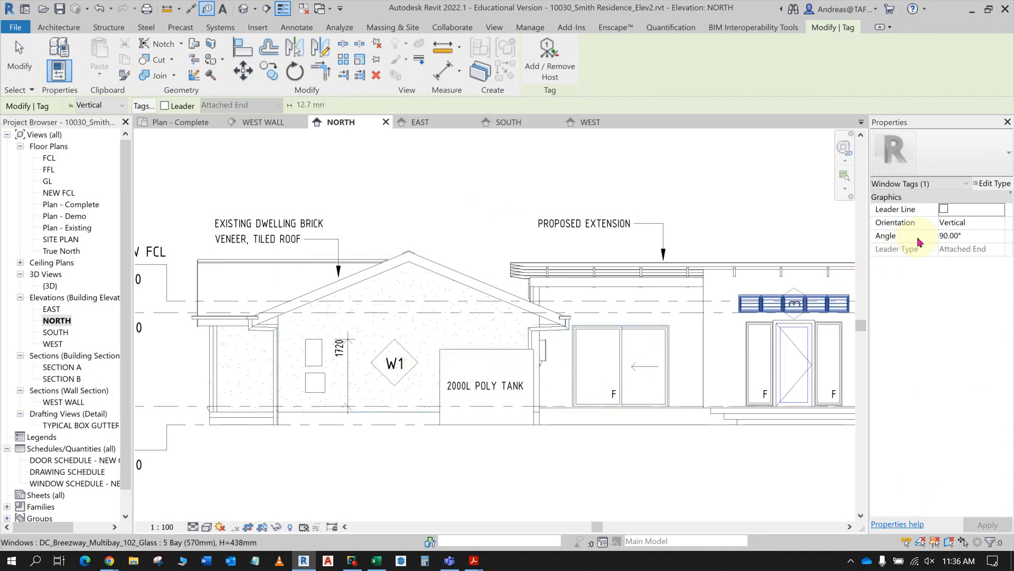
left_click(961, 224)
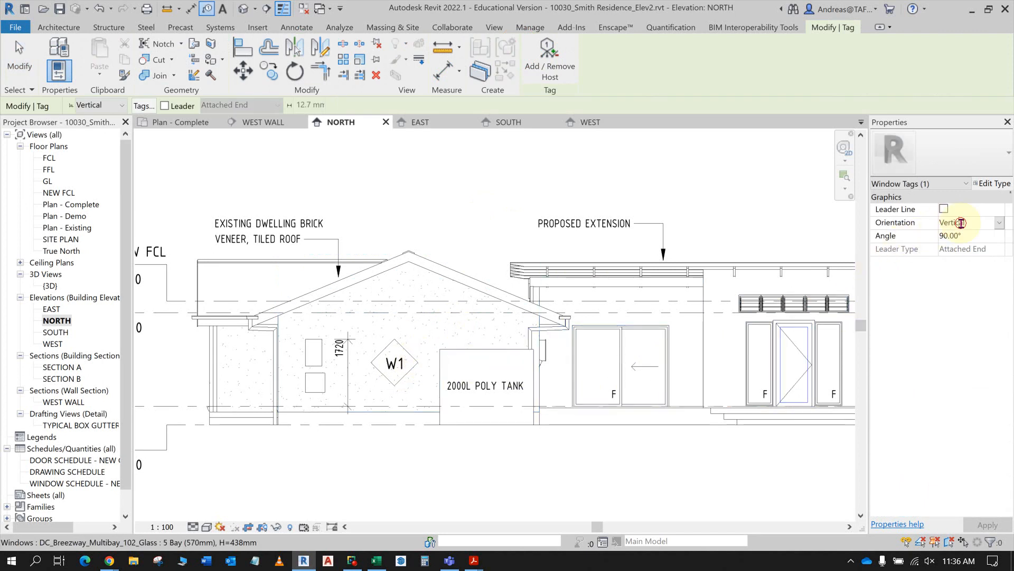
left_click(999, 223)
left_click(975, 236)
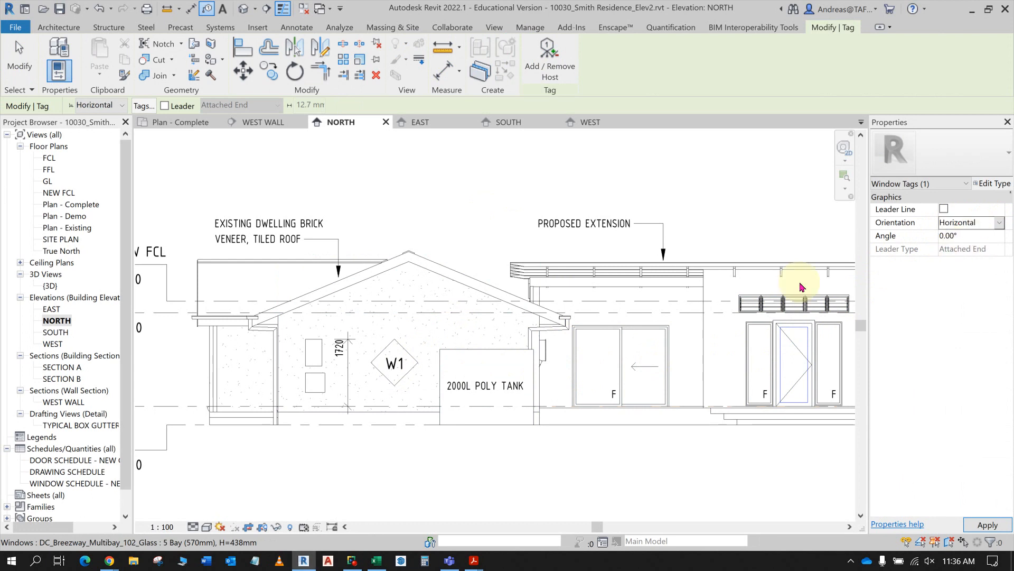
- Tag the brick veneer wall below the gable by category, without a leader, overlapping its existing W1 tag
left_click(431, 324)
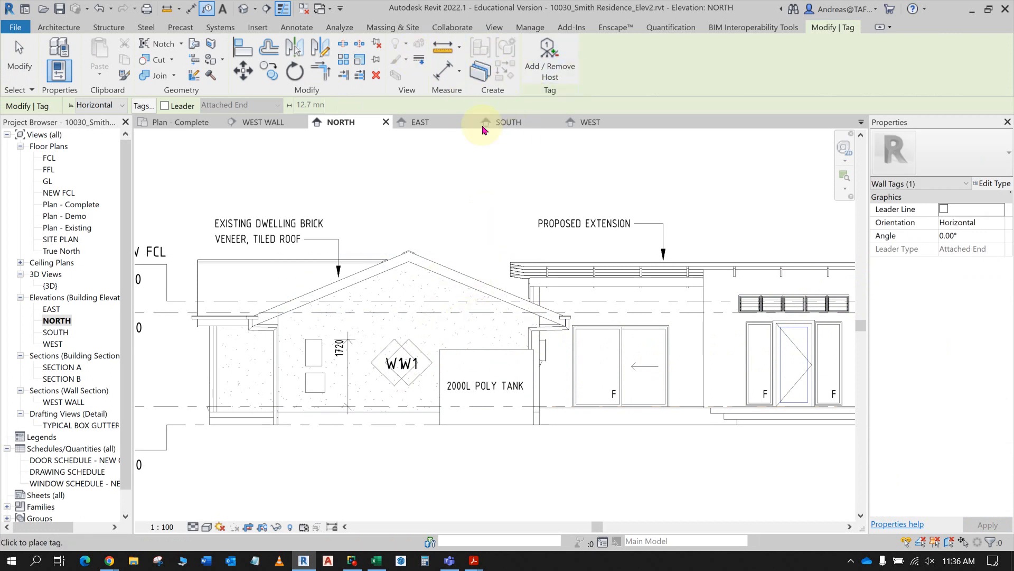
key("Escape")
key("Escape")
left_click(515, 59)
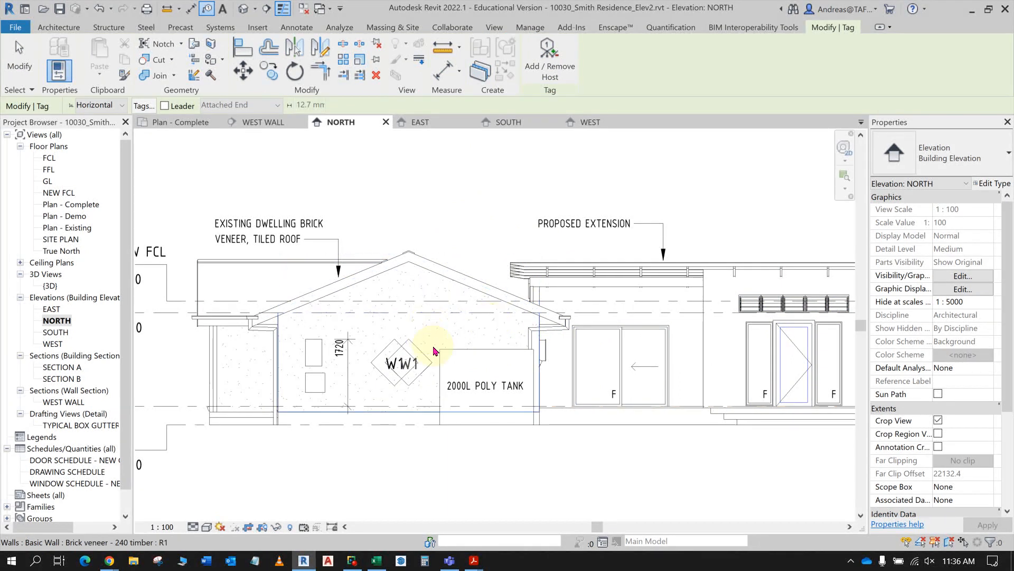
key("Escape")
key("Escape")
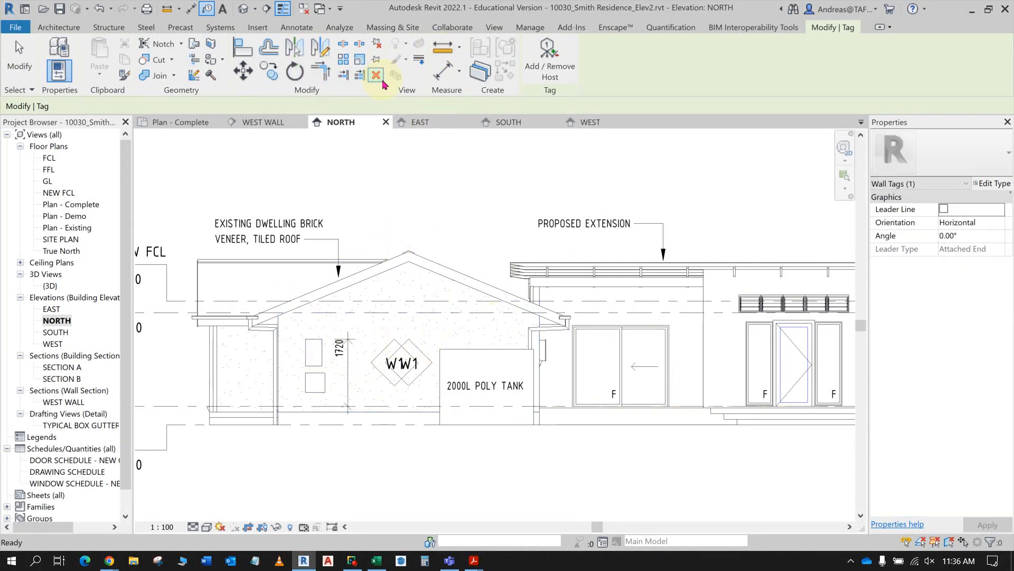
- Tag the narrow brick veneer wall section beside the gable wall by category, with horizontal orientation and no leader
left_click(515, 53)
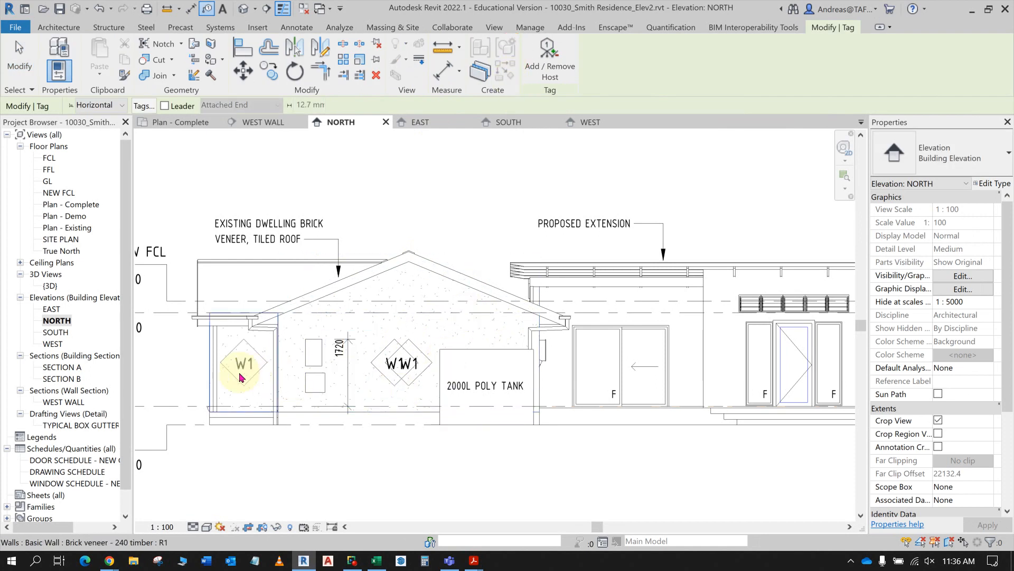
left_click(240, 376)
left_click(241, 376)
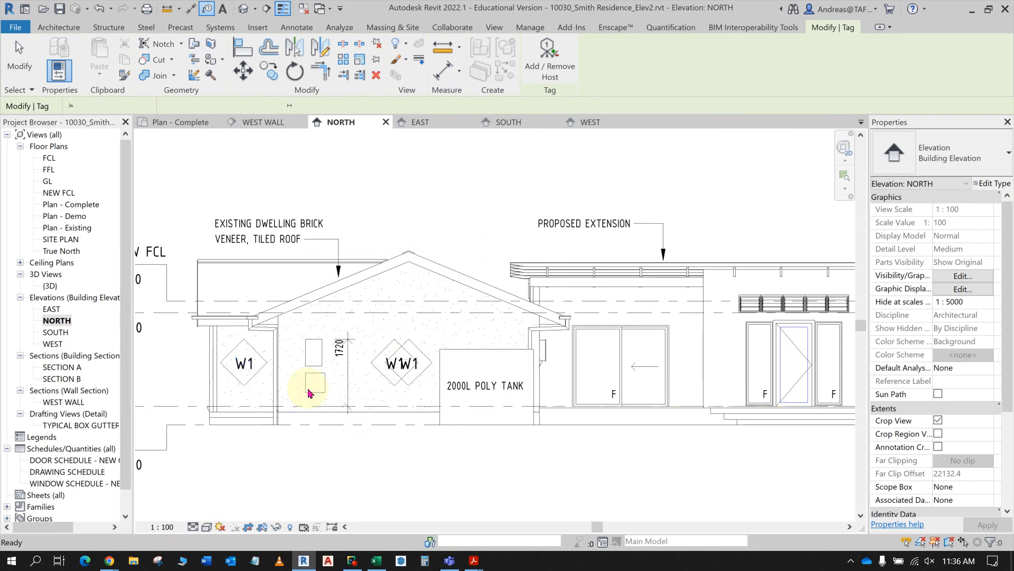
- Delete the new W1 tags from the narrow wall section and the wall below the gable, keeping the original W1 tag
key("Escape")
left_click(245, 385)
mouse_move(244, 385)
left_mouse_down()
mouse_move(294, 356)
mouse_move(425, 353)
mouse_move(432, 364)
left_mouse_up()
left_click(432, 363)
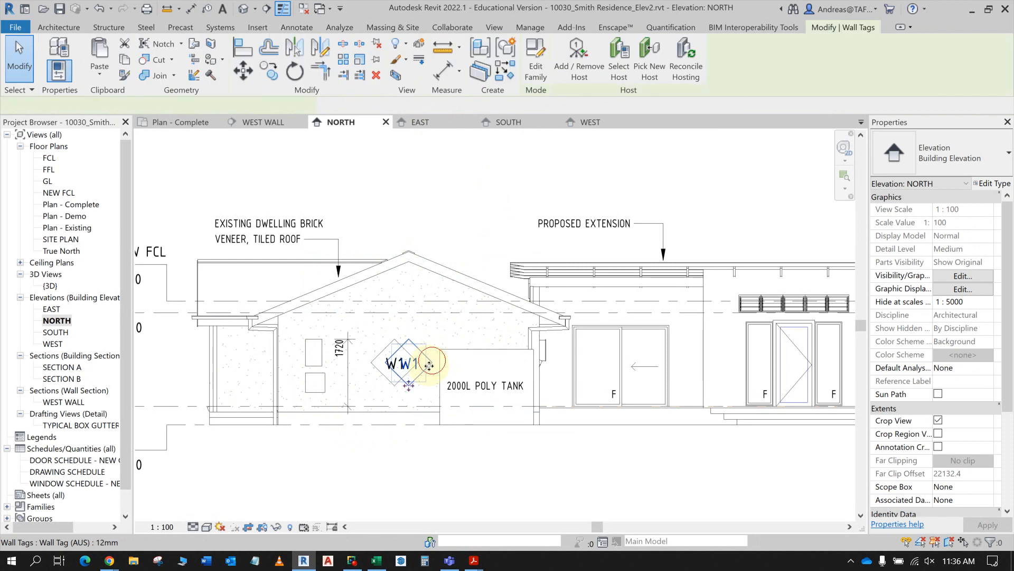
key("Delete")
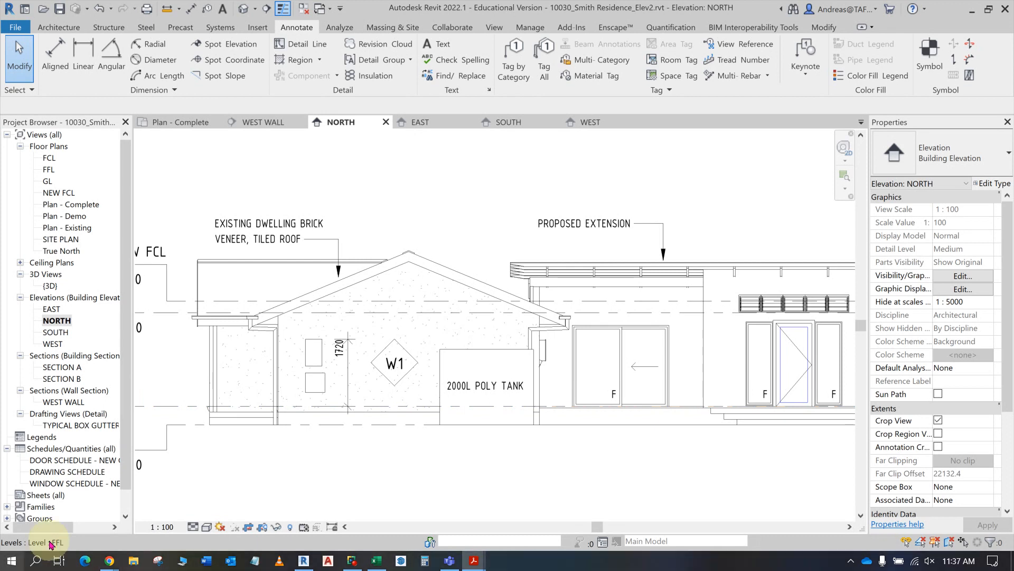
- Open the SITE PLAN floor plan view
left_click(60, 239)
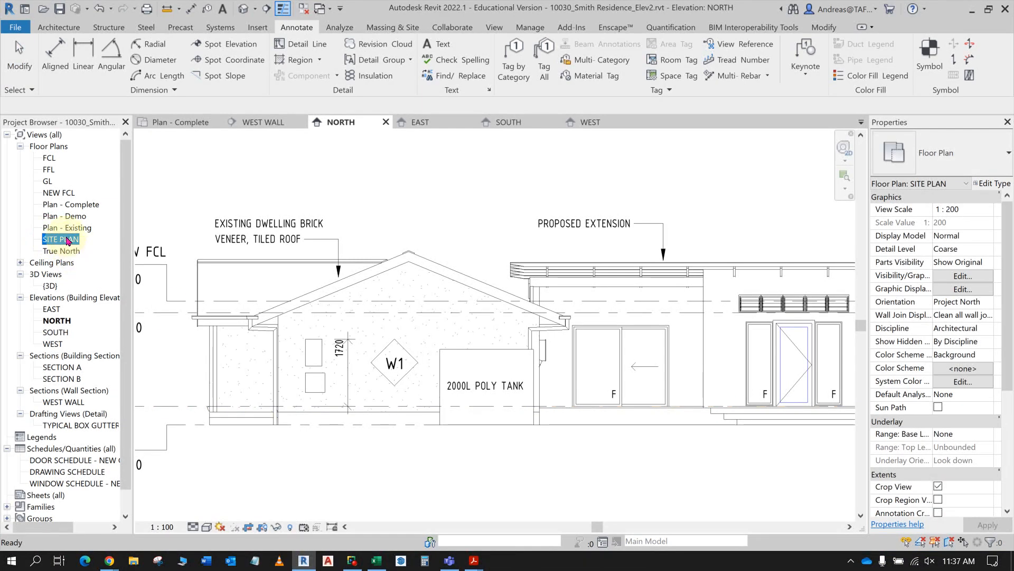
double_click(67, 240)
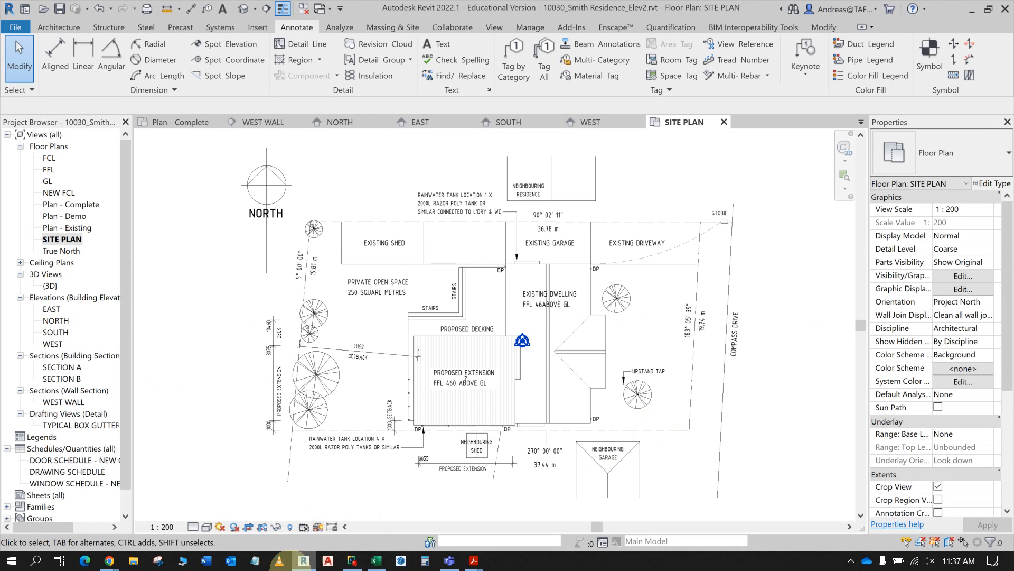
- Switch to Chrome and open the CPPBDN4110 & CPPBDN5101 course home page from the Collaborate Sessions page
left_click(108, 561)
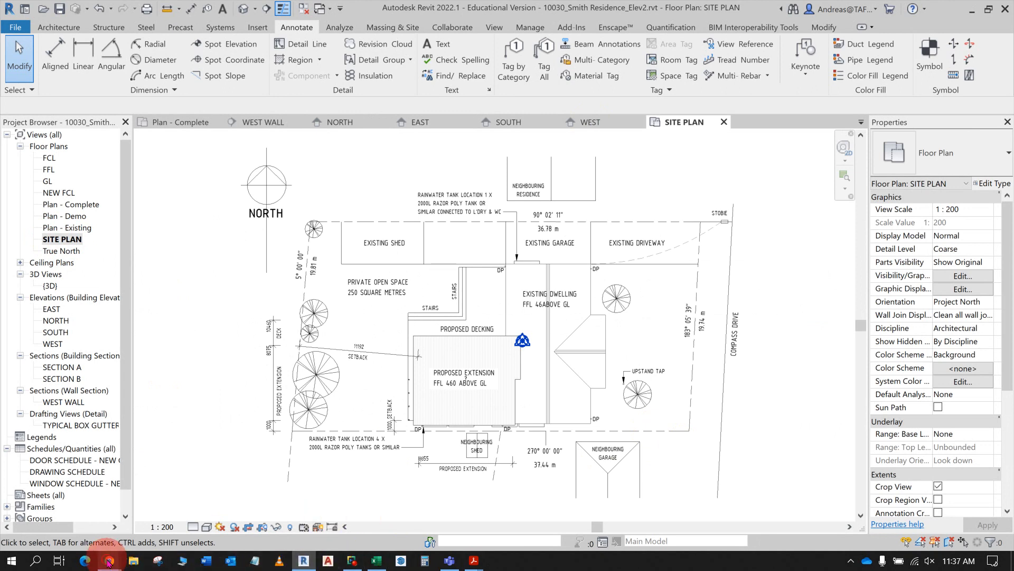
left_click(99, 510)
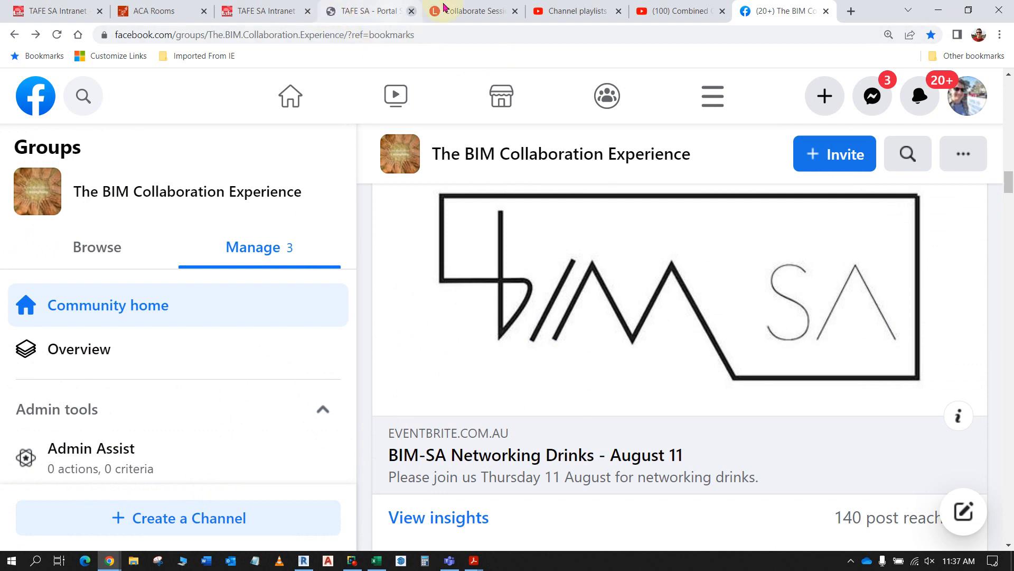
left_click(465, 11)
scroll(328, 232, "up", 10)
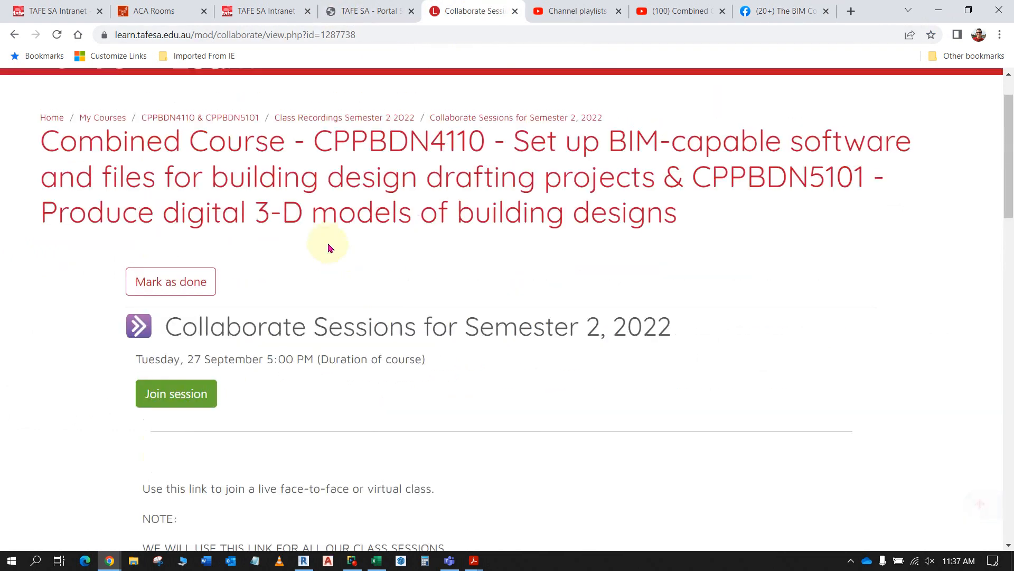
left_click(326, 241)
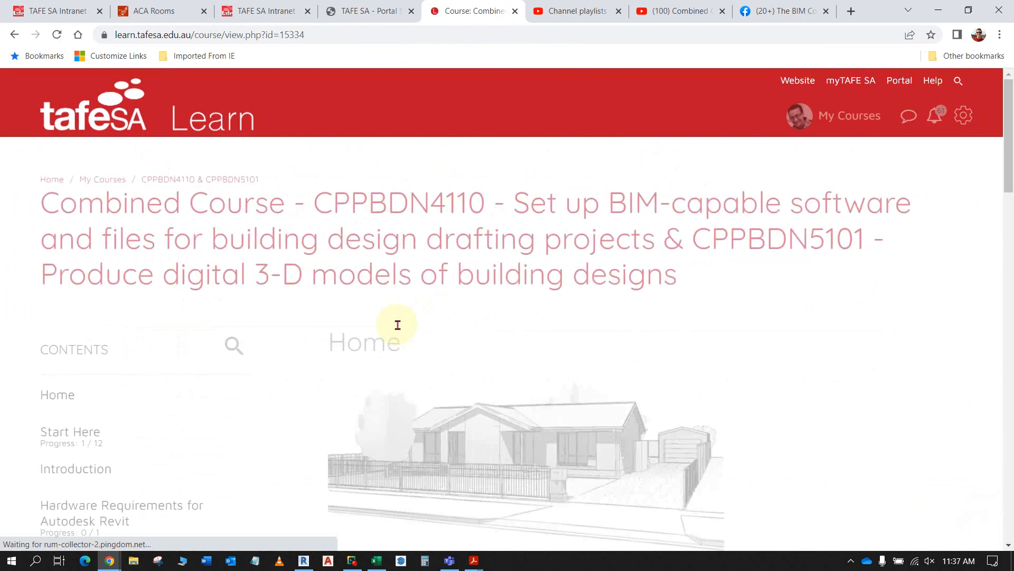
- Open the Assessment Task 3 - Part 2 (Documentation) section from the course contents
scroll(394, 325, "down", 10)
scroll(159, 364, "down", 4)
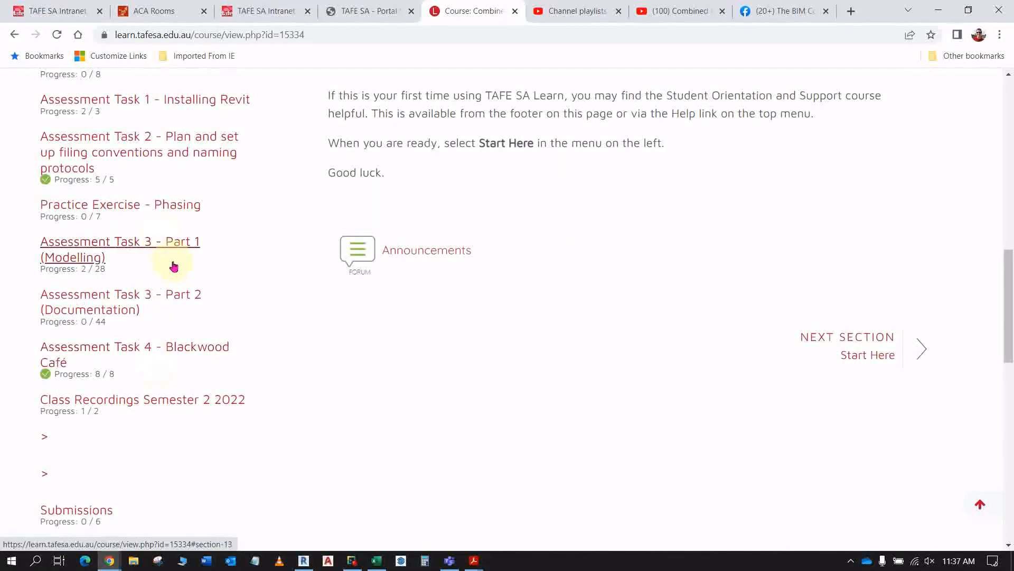
scroll(175, 267, "up", 3)
scroll(185, 296, "down", 1)
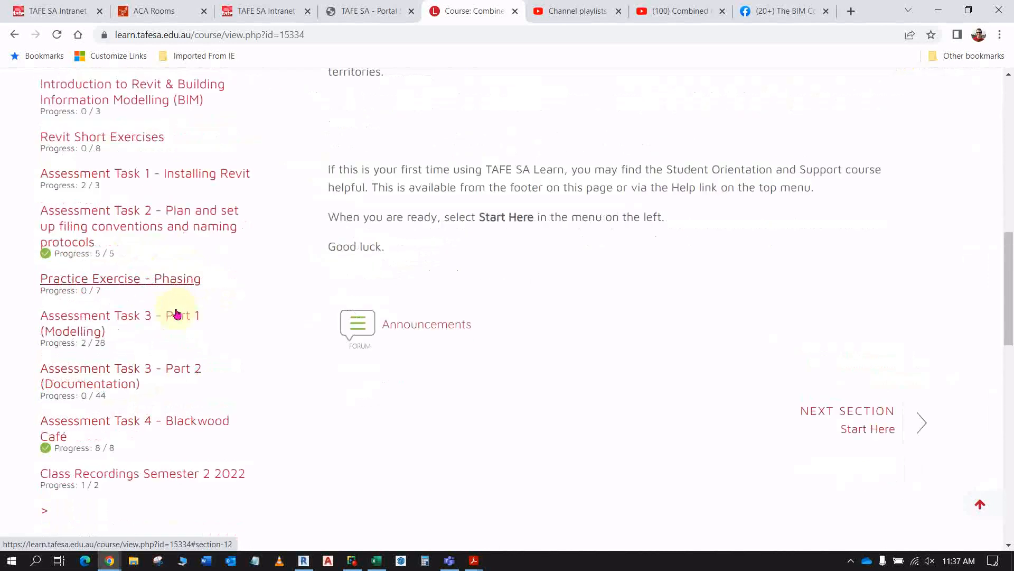
left_click(107, 373)
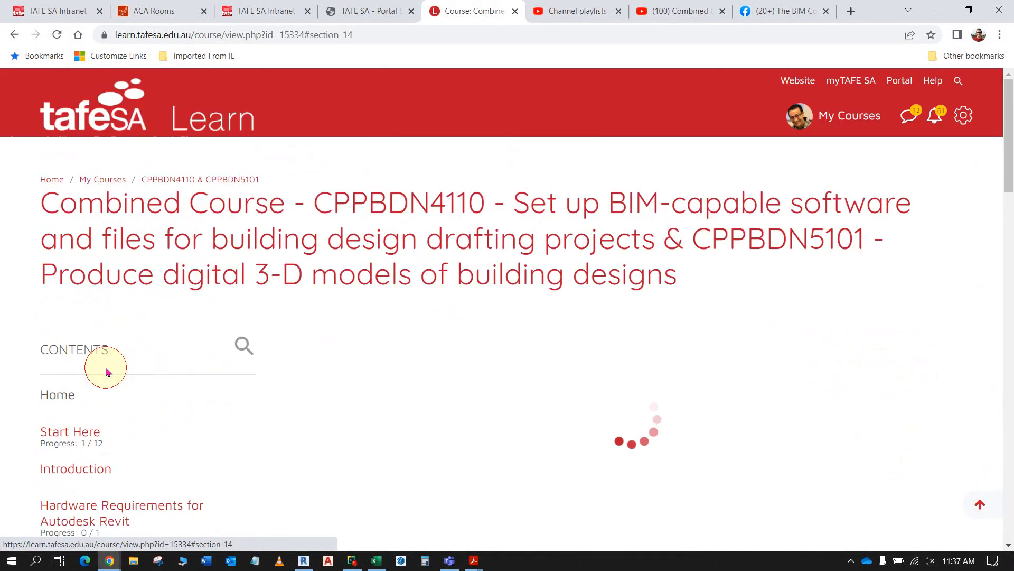
- Download Shadow Plans (Instructions).pdf and Shadow Plans (Views).pdf from the Shadow Plans heading of the documentation section
scroll(658, 367, "down", 5)
scroll(660, 365, "down", 10)
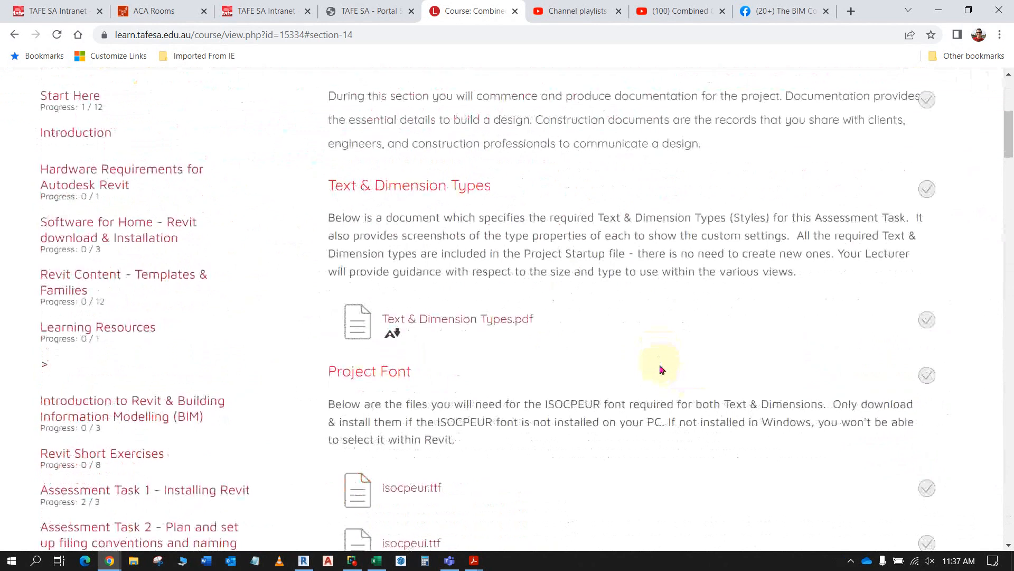
scroll(660, 366, "down", 10)
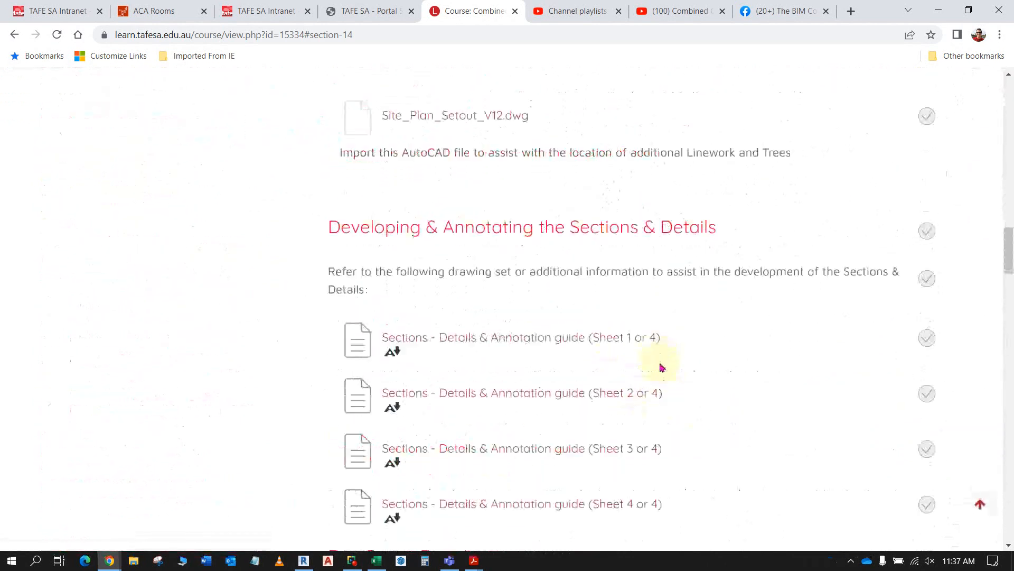
scroll(662, 366, "down", 5)
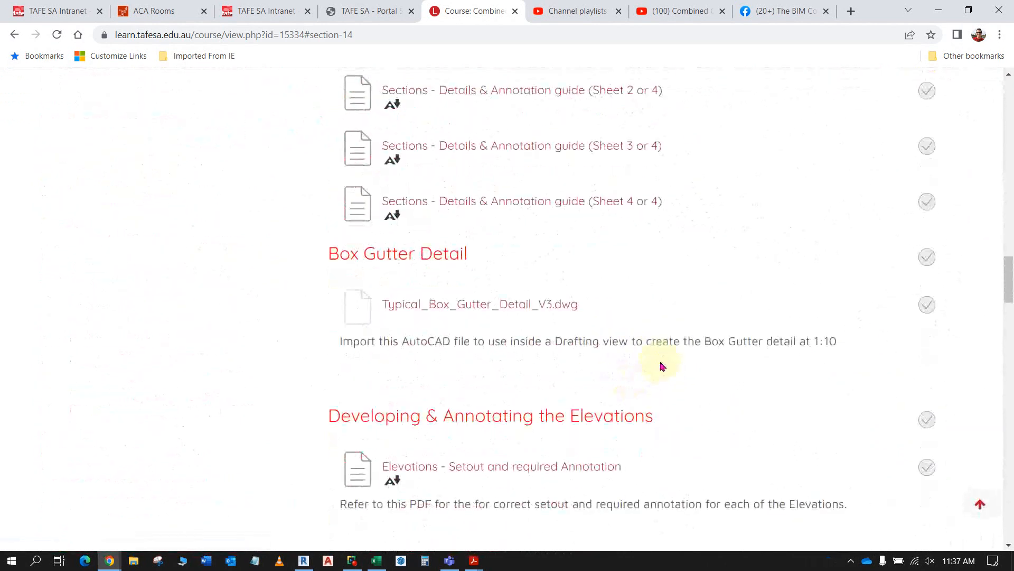
scroll(661, 366, "down", 3)
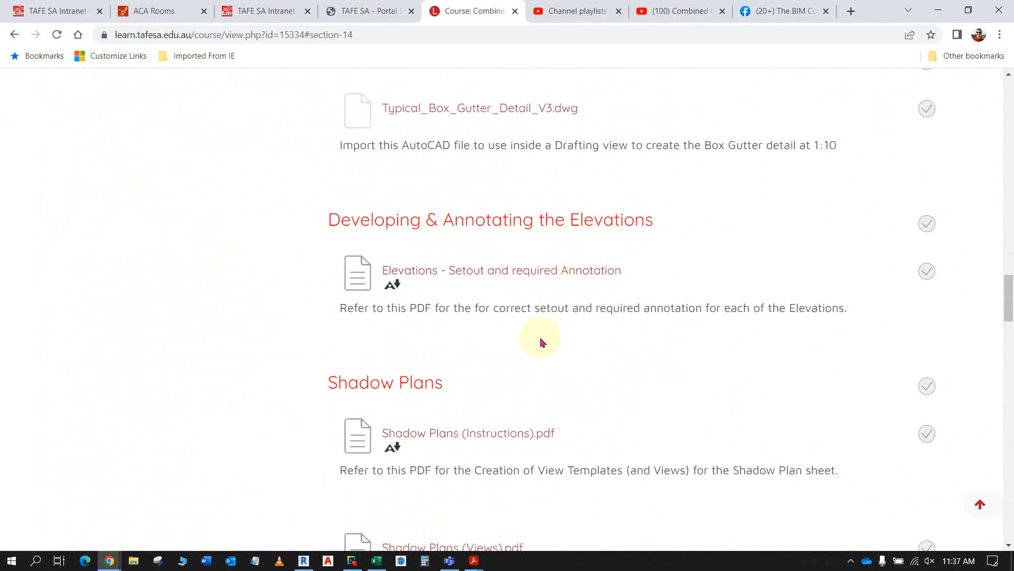
scroll(441, 334, "down", 2)
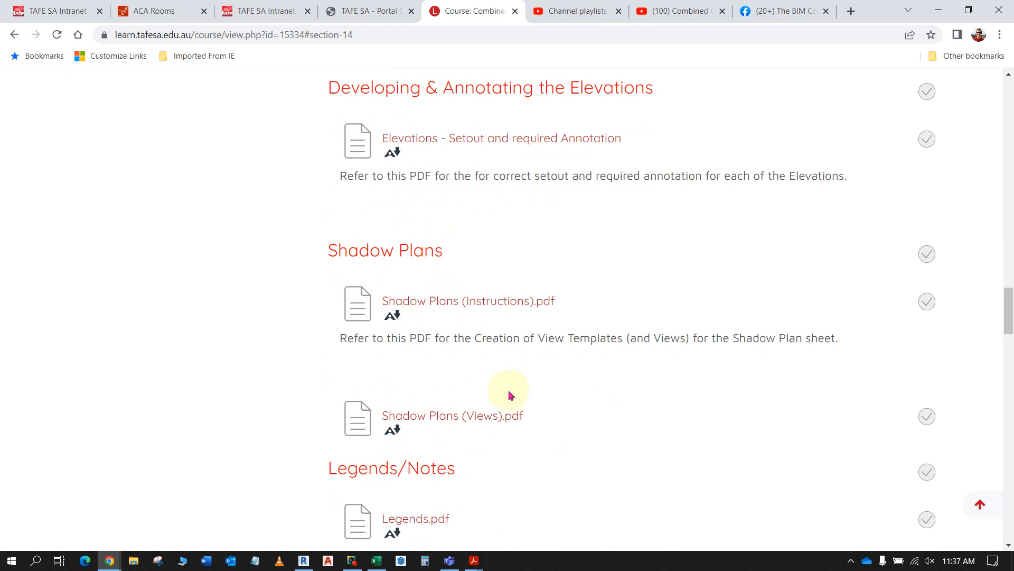
left_click(470, 303)
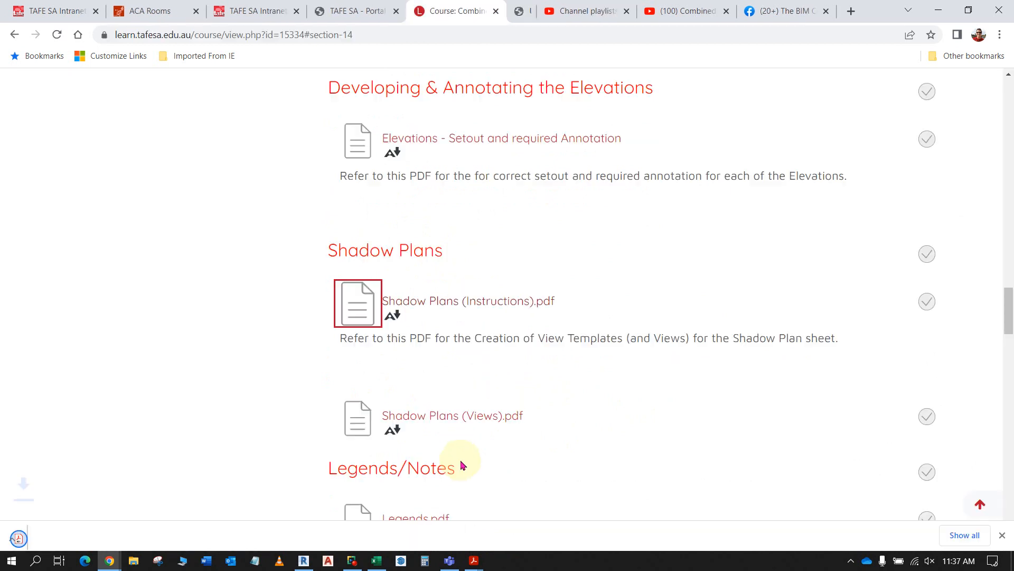
left_click(457, 417)
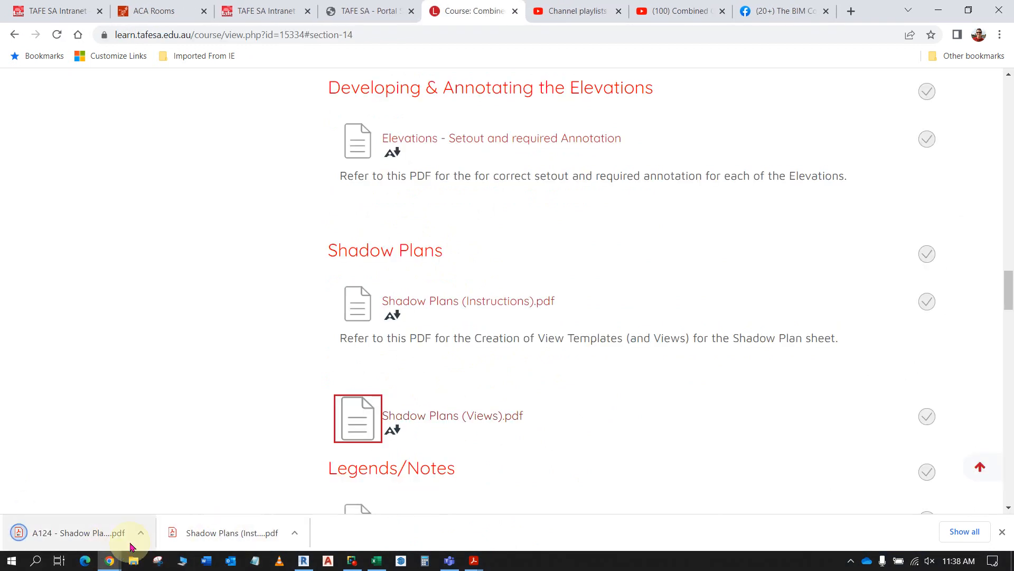
- Open both downloaded shadow plan PDFs in Adobe Acrobat and maximize the window showing the A124 - Shadow Plans views
left_click(220, 534)
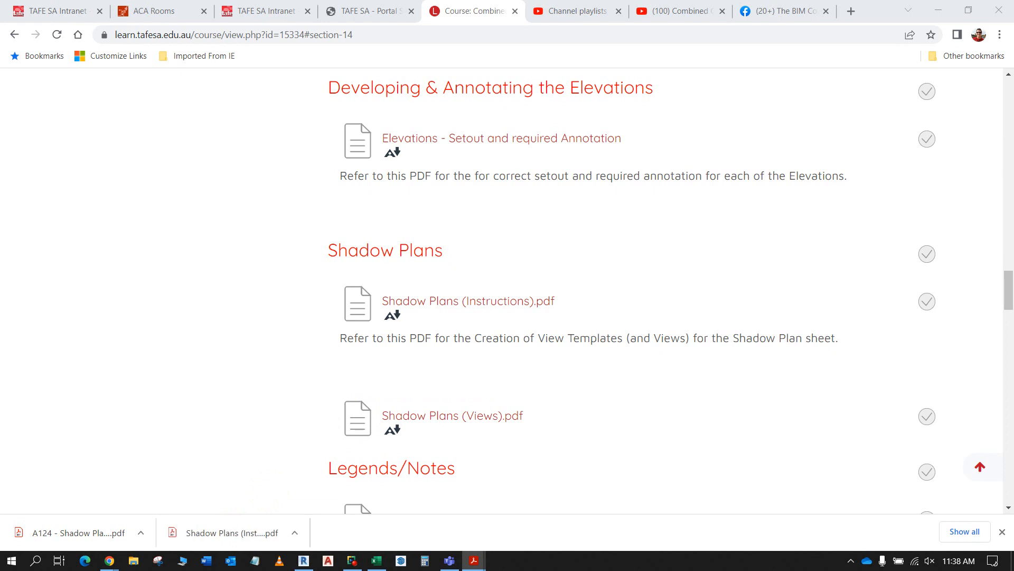
left_click(132, 540)
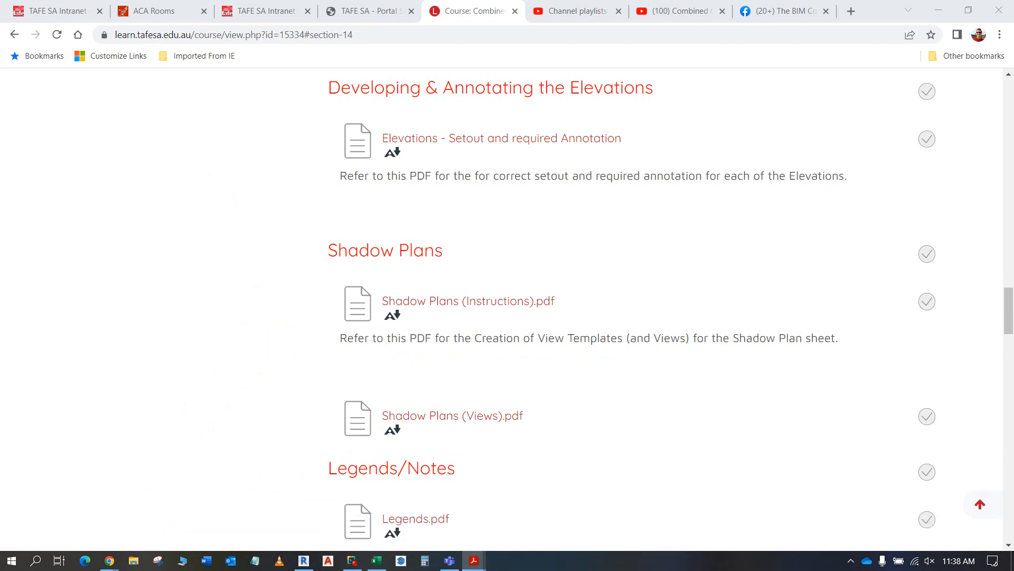
left_click_drag(0, 490, 444, 19)
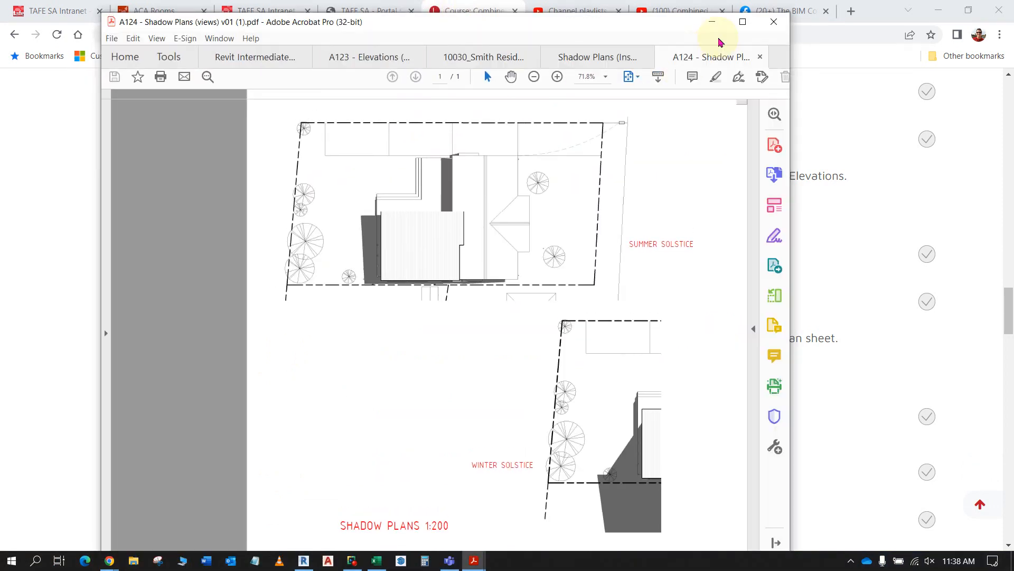
left_click(742, 22)
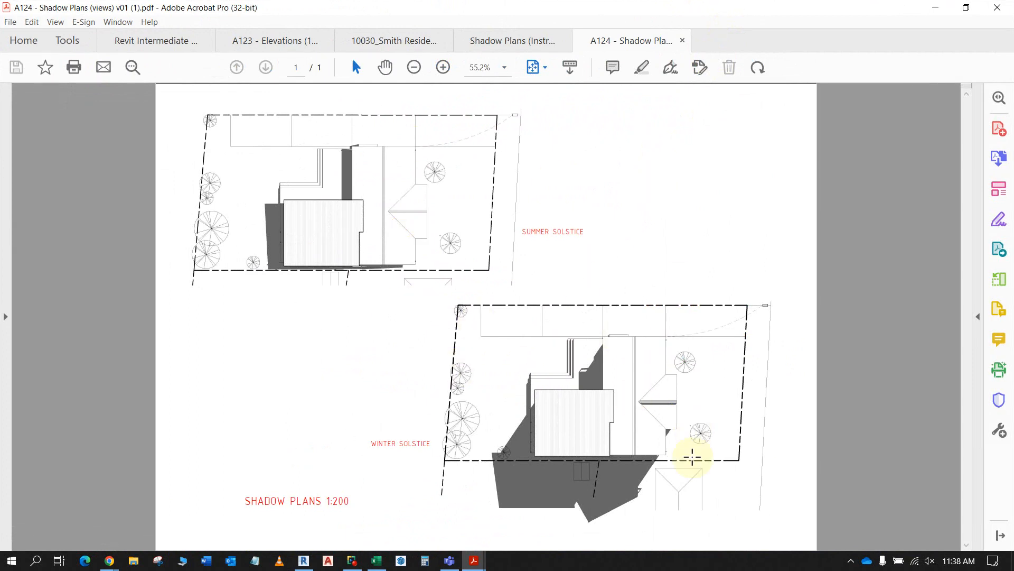
- Review the Shadow Plans sheet in the Smith Residence sample drawings and read the Create View Templates section of the instructions PDF
left_click(403, 40)
scroll(546, 251, "down", 10)
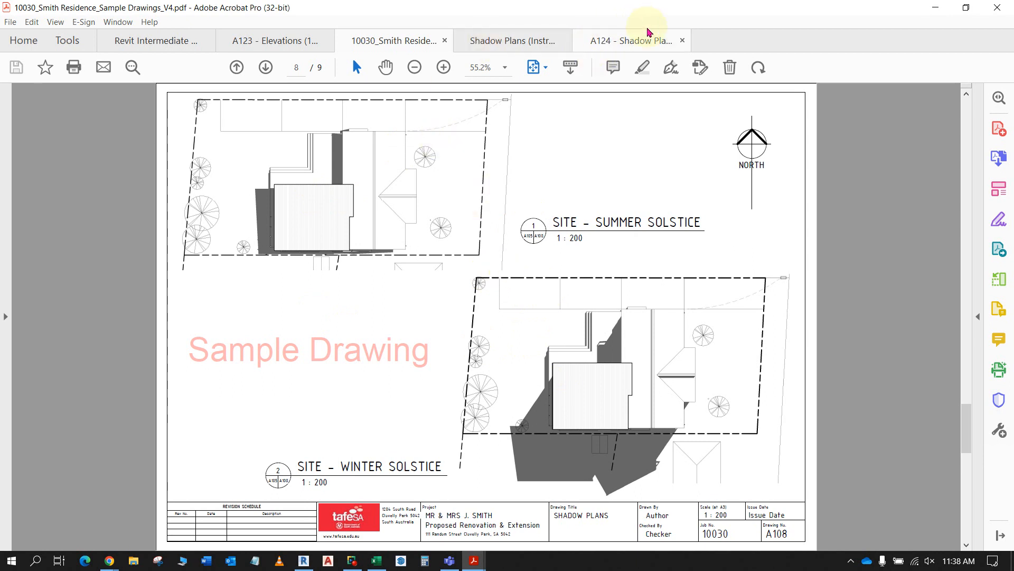
left_click(533, 43)
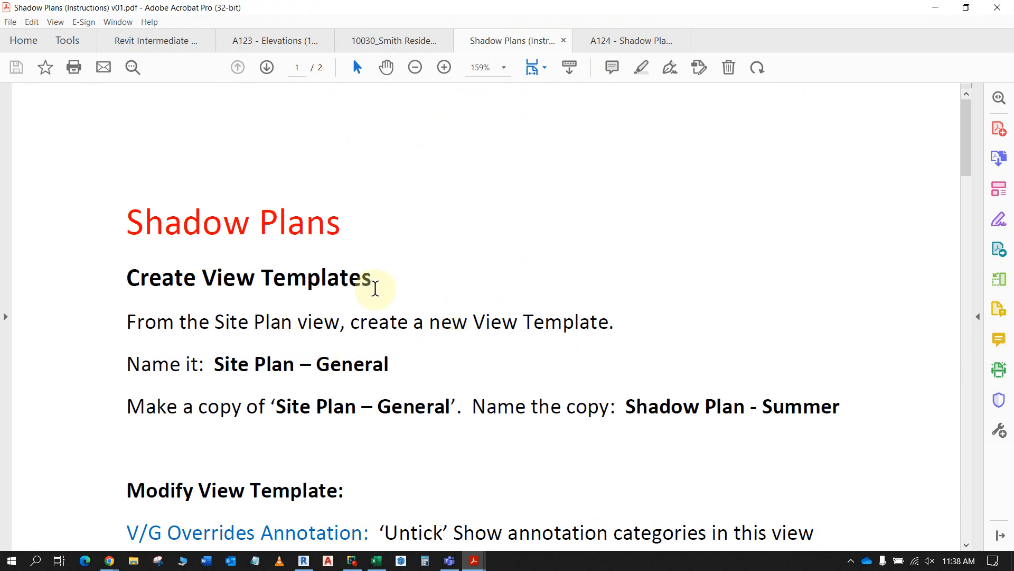
scroll(383, 298, "down", 1)
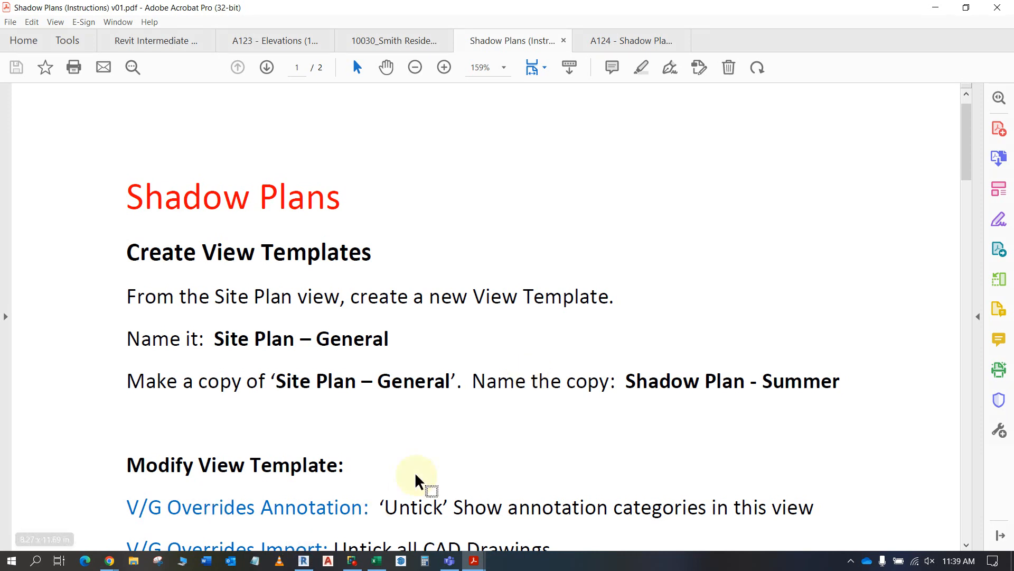
scroll(415, 482, "down", 3)
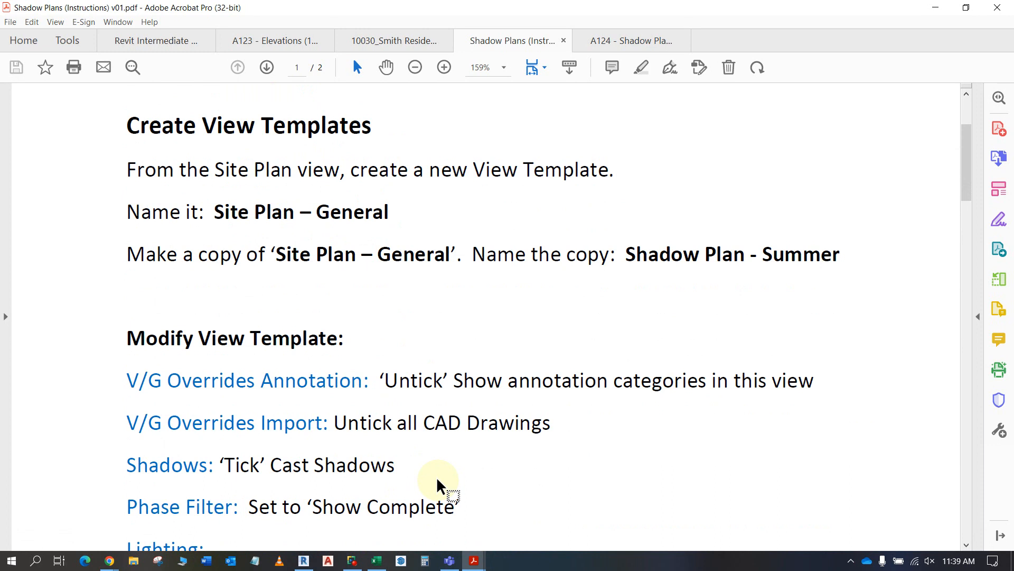
scroll(436, 477, "down", 1)
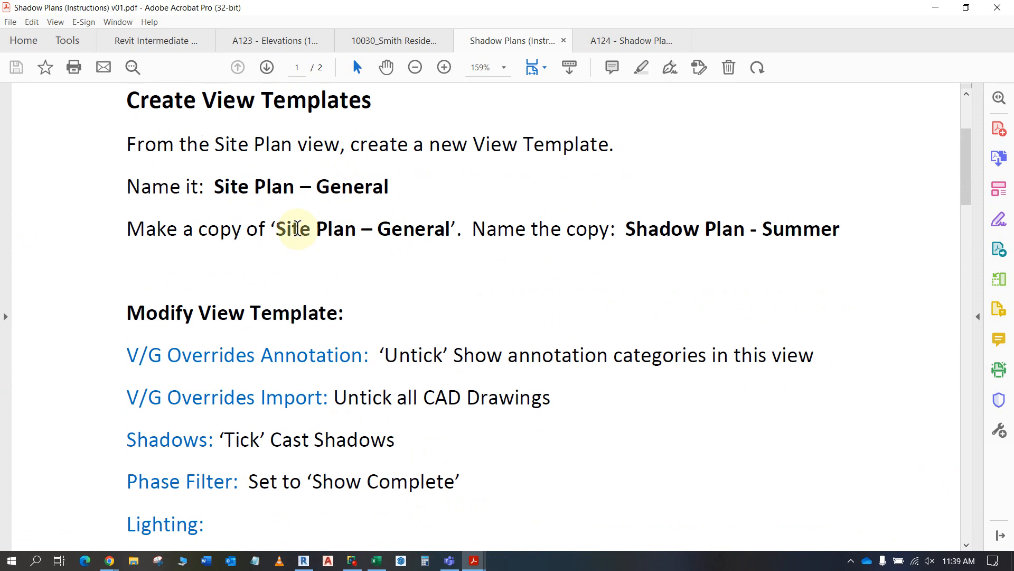
scroll(298, 190, "up", 2)
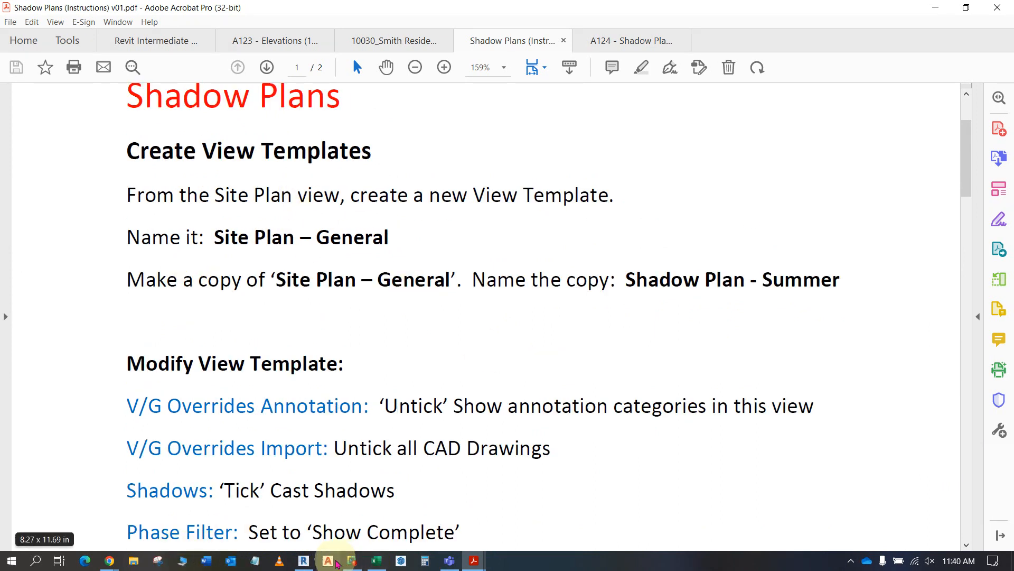
- Switch to Revit and start a new view template from the SITE PLAN floor plan, entering GENERAL as its name
left_click(305, 562)
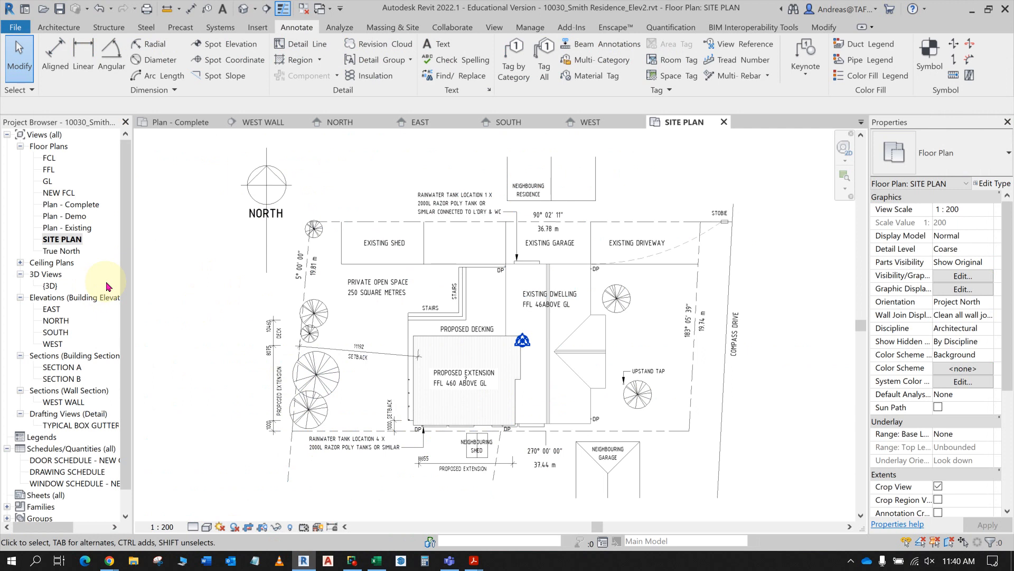
left_click(68, 242)
right_click(68, 242)
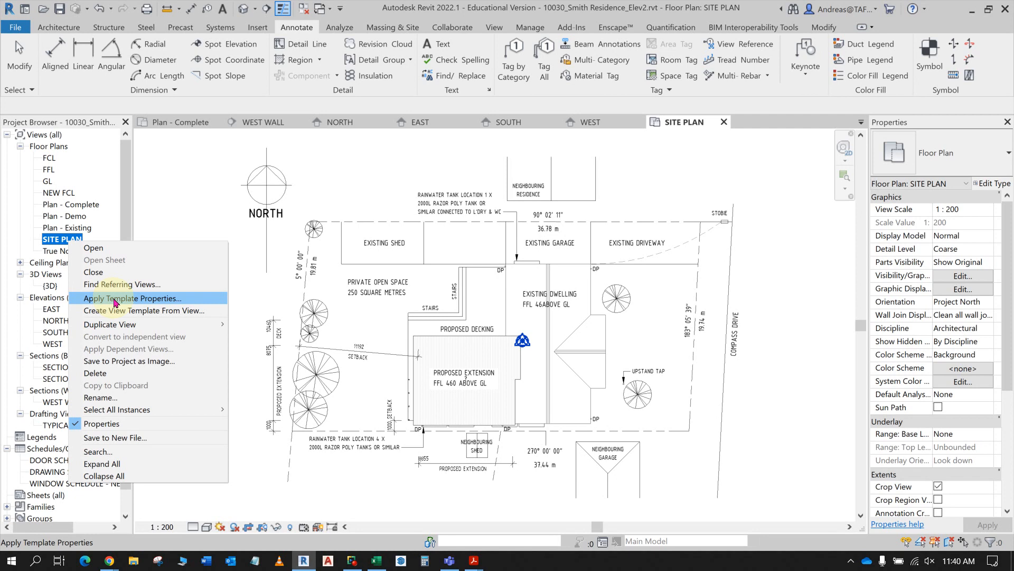
left_click(127, 311)
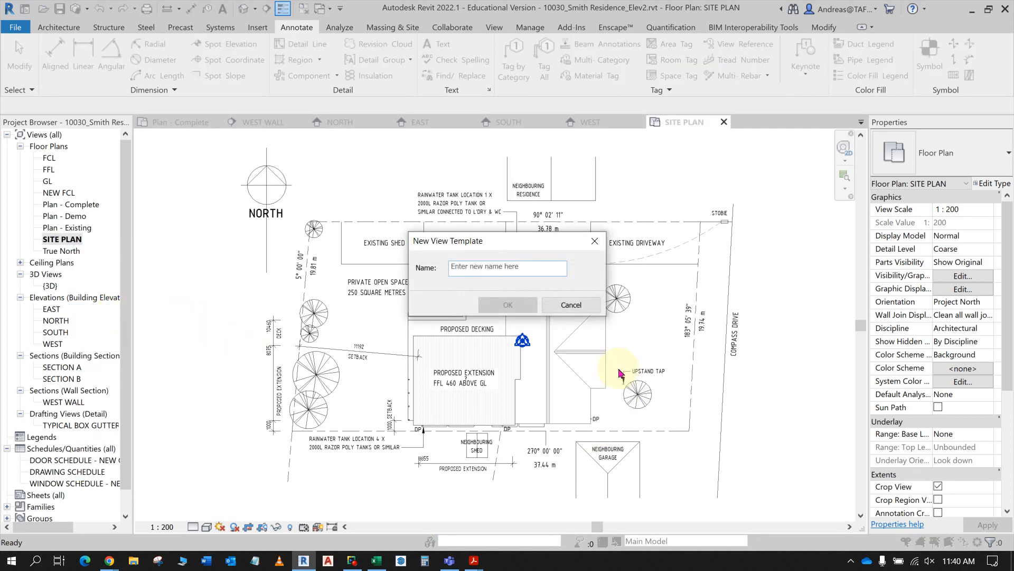
type("GENERA")
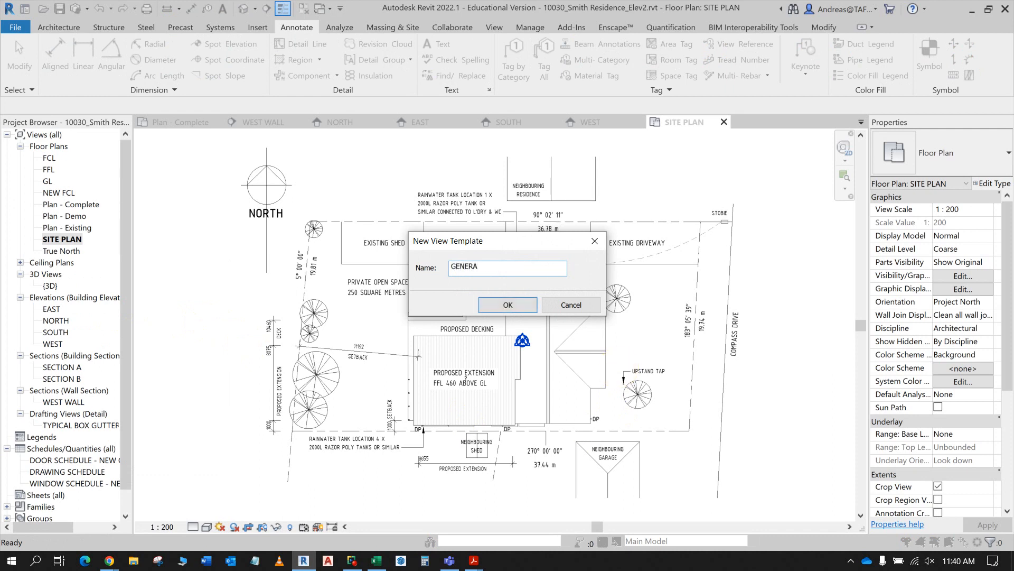
type("L")
- Check the required name of the site plan view template in the Shadow Plans instructions PDF and return to Revit
key("alt+Tab")
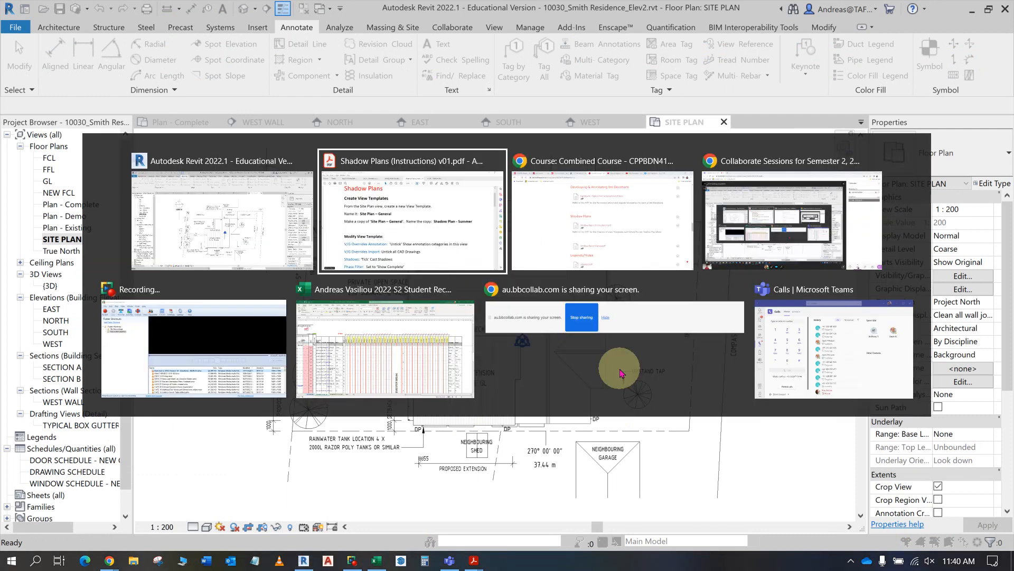
key("alt+Tab")
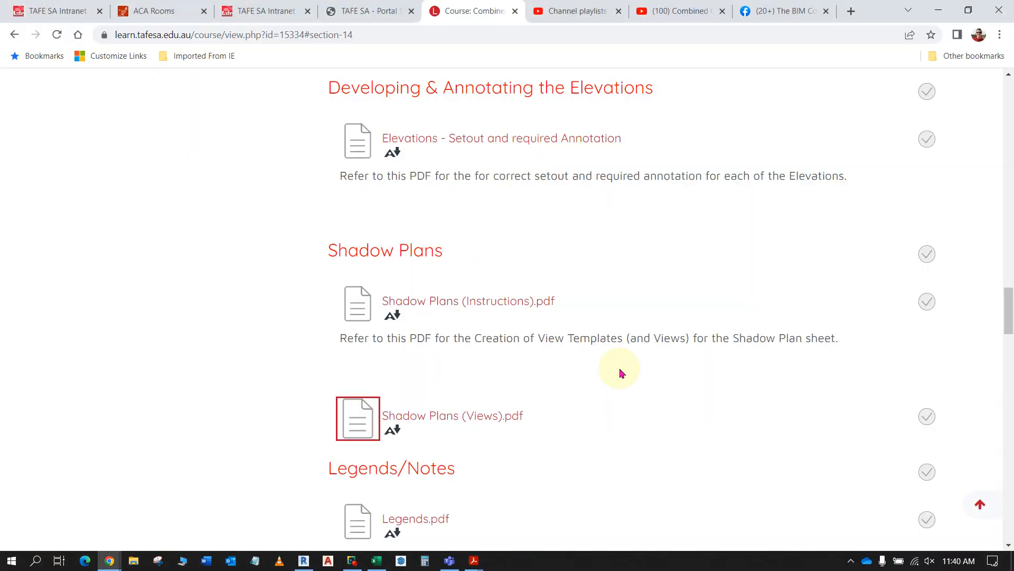
key("alt+Tab")
key("alt+Tab")
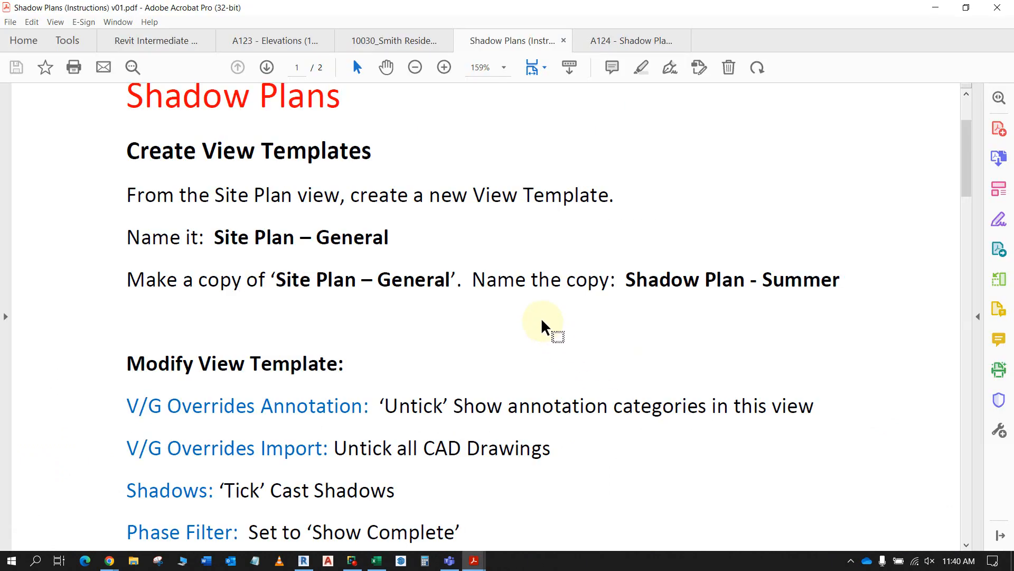
key("alt+Tab")
key("alt+Tab")
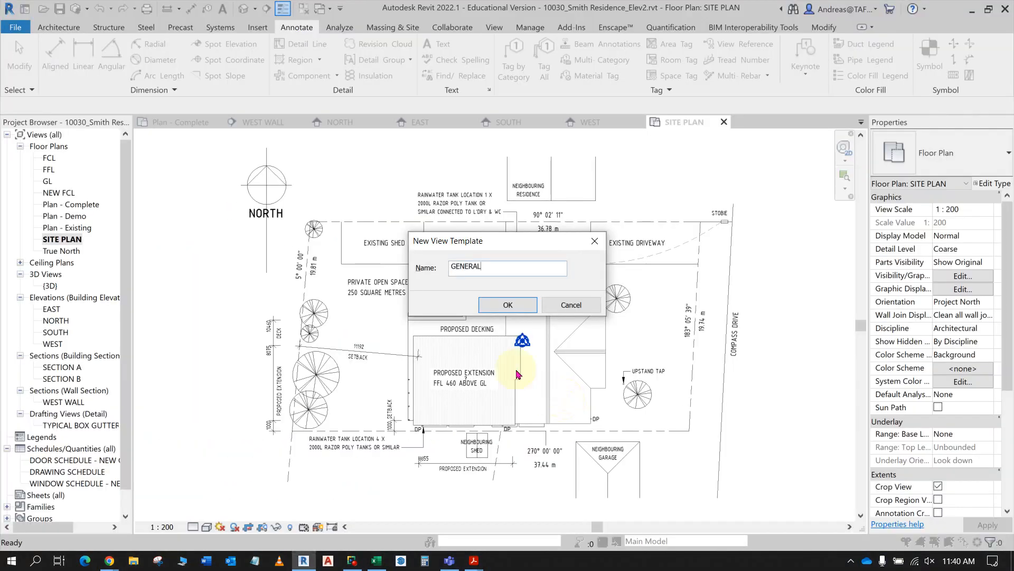
- Complete the new view template's name as SITE PLAN - GENERAL and create the template
left_click(452, 267)
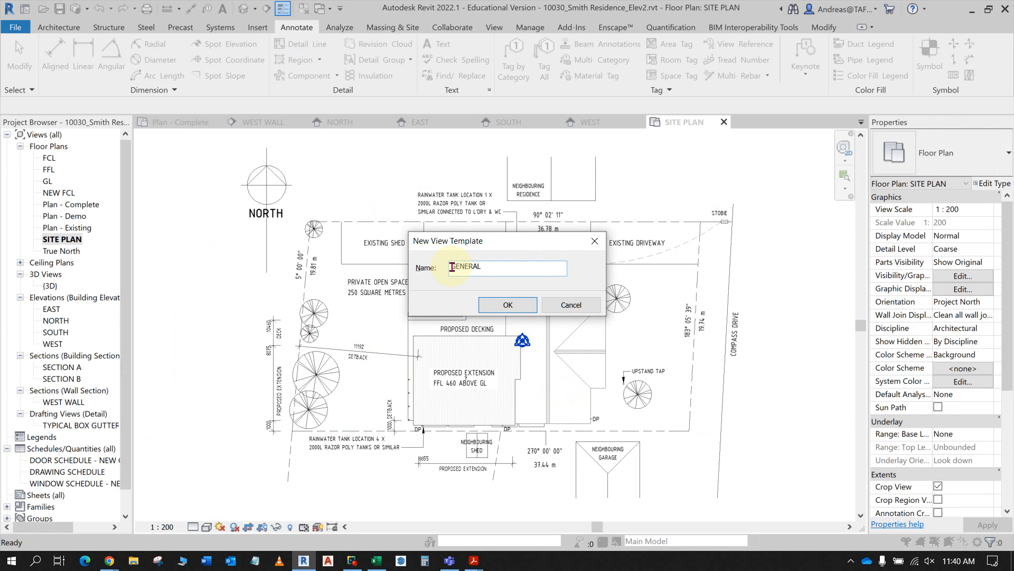
type("SITE PLAN -")
left_click(508, 305)
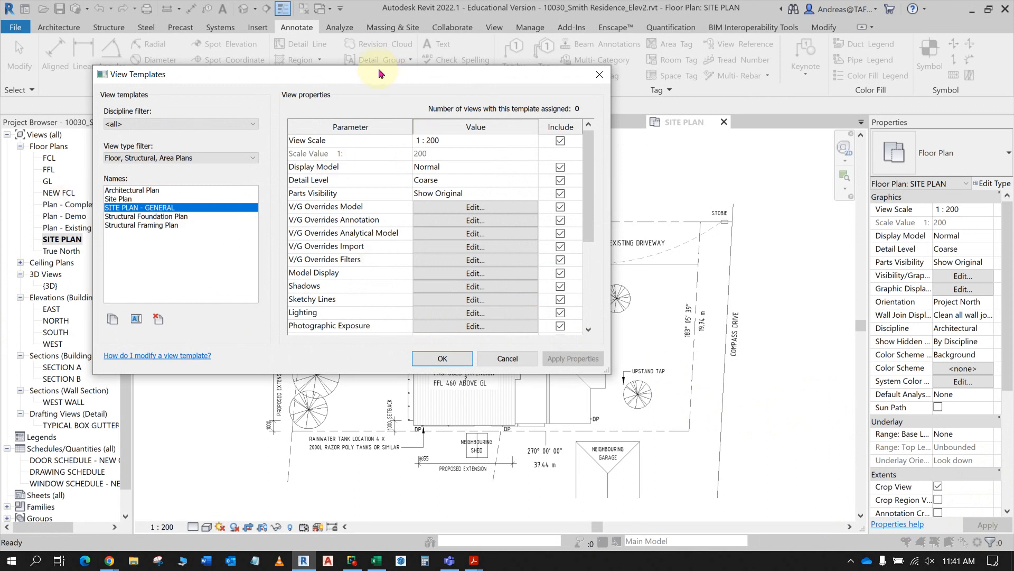
- Check the copy's name in the instructions PDF and duplicate the SITE PLAN - GENERAL view template as SHADOW PLAN - SUMMER
left_click_drag(378, 74, 456, 74)
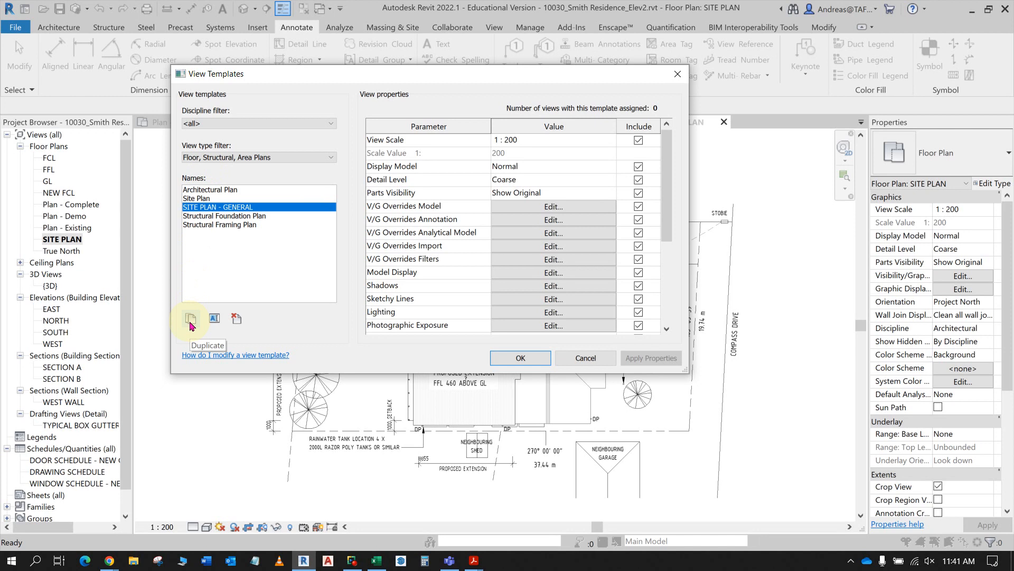
key("alt+Tab")
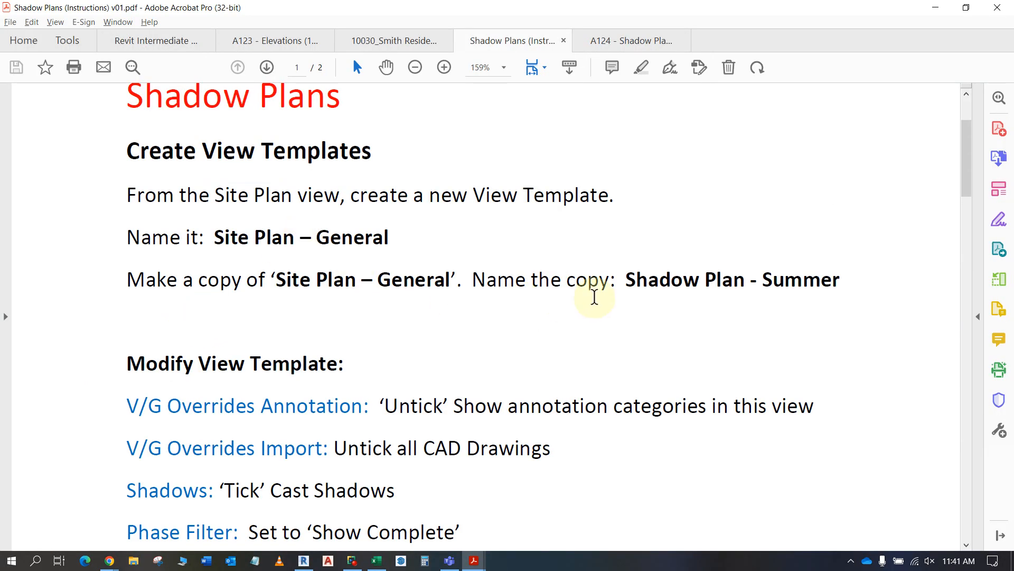
left_click(626, 279)
key("alt+Tab")
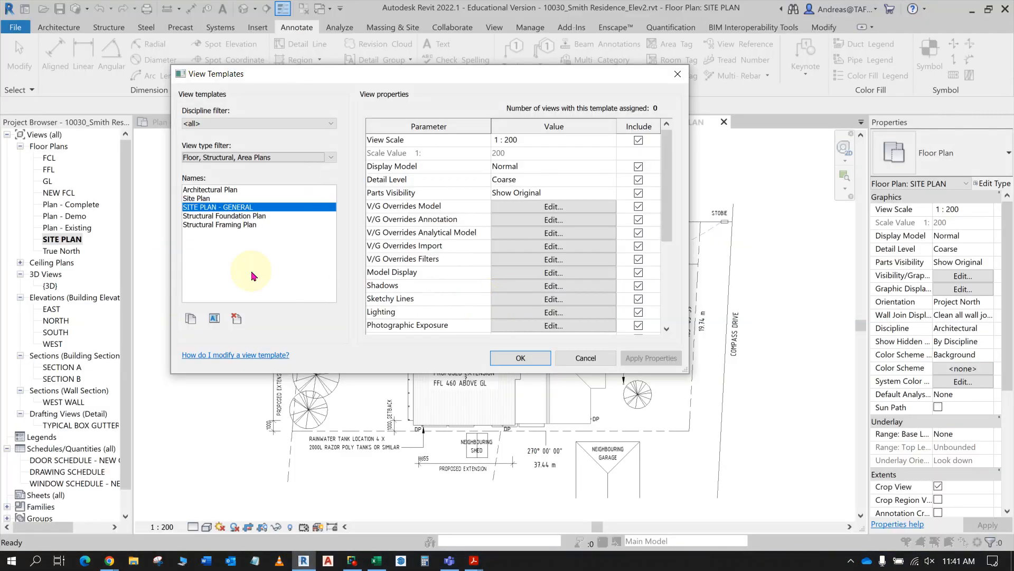
left_click(191, 318)
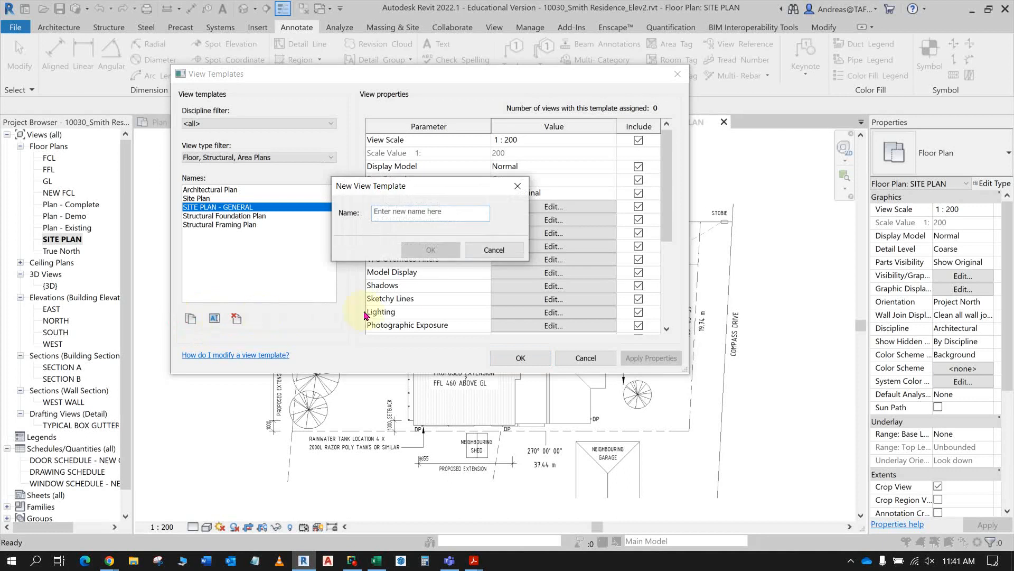
type("SHAD")
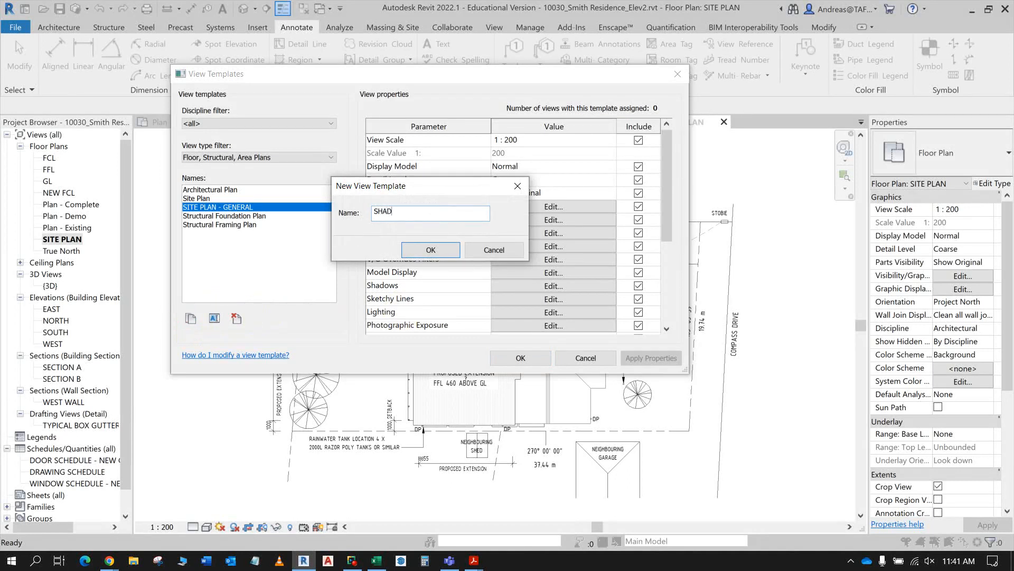
type("OW PLAN - SUMMER")
left_click(440, 252)
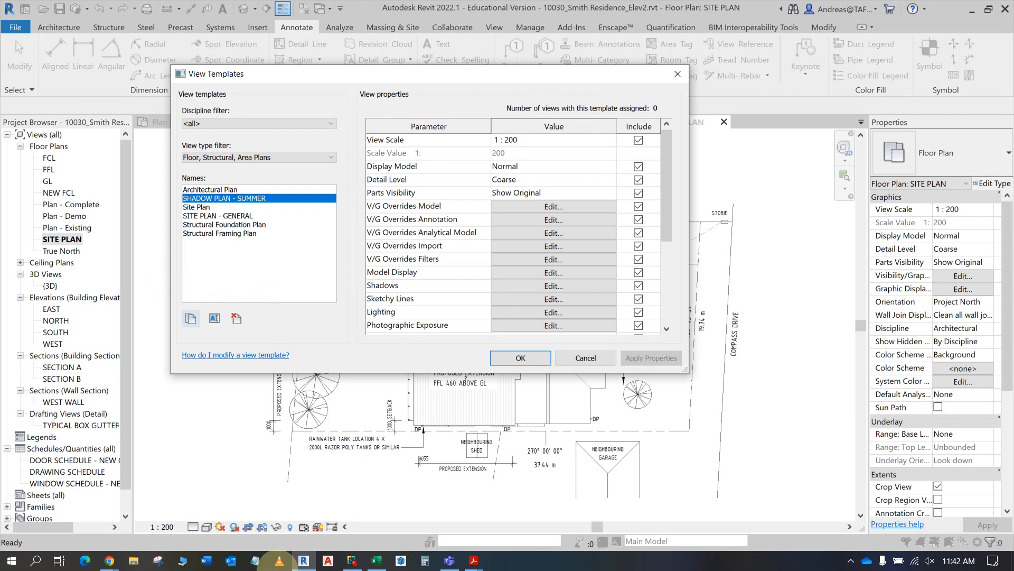
- Read the Shadow Plans instructions in Acrobat for the template settings, summer and winter lighting, new views and template assignments
mouse_move(474, 560)
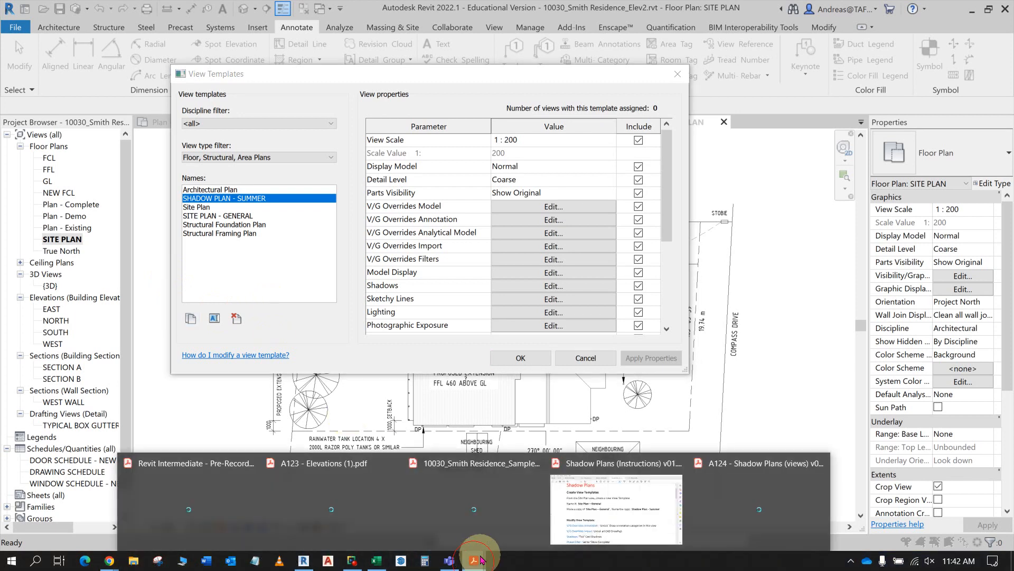
left_click(583, 522)
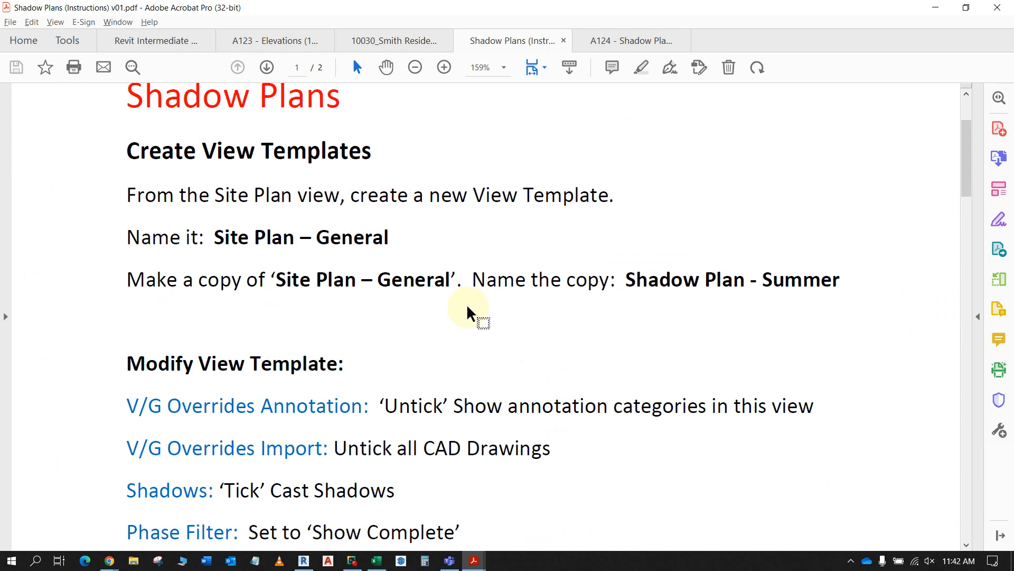
scroll(517, 377, "down", 3)
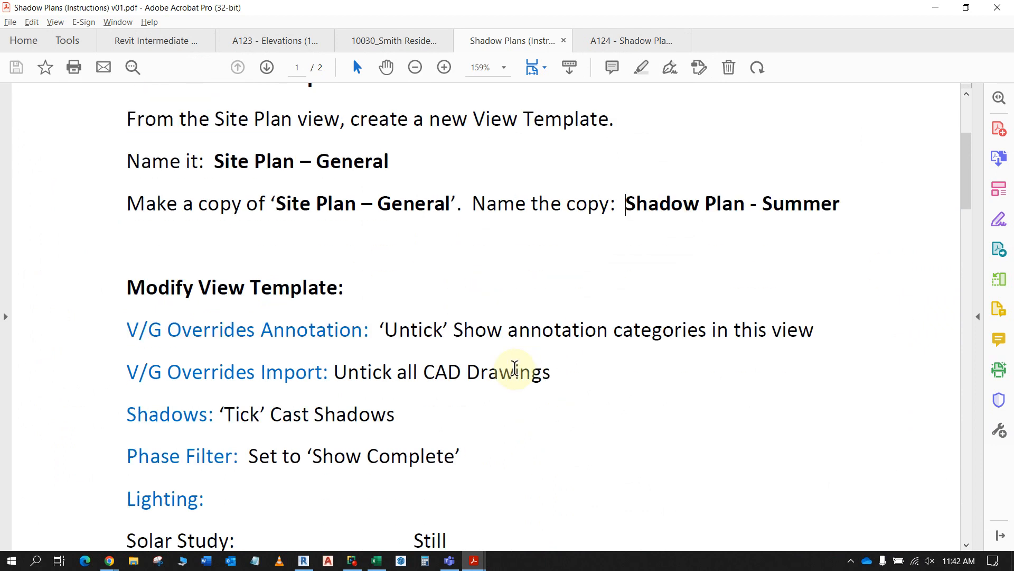
scroll(516, 366, "down", 1)
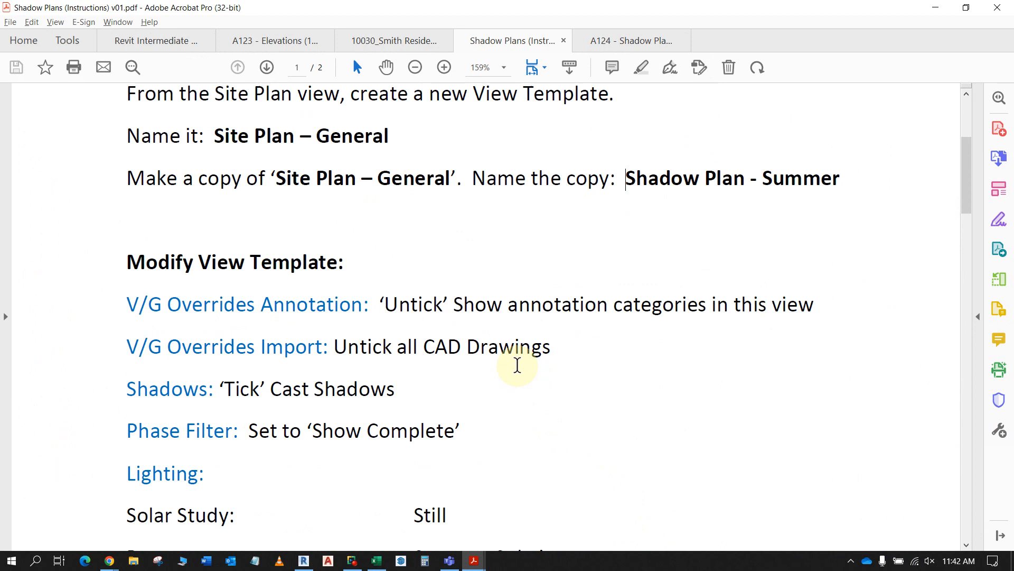
scroll(518, 363, "down", 5)
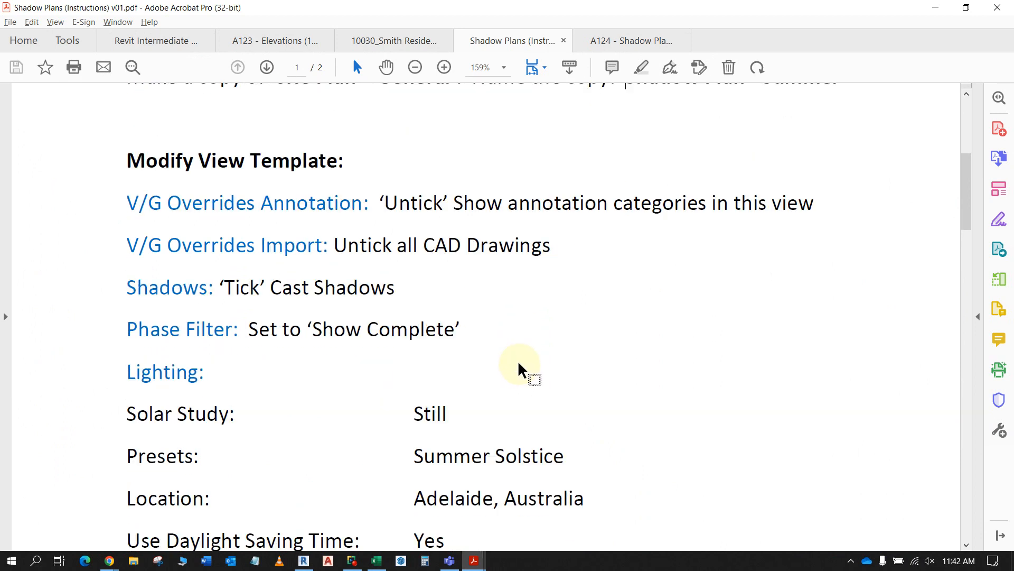
scroll(521, 361, "down", 10)
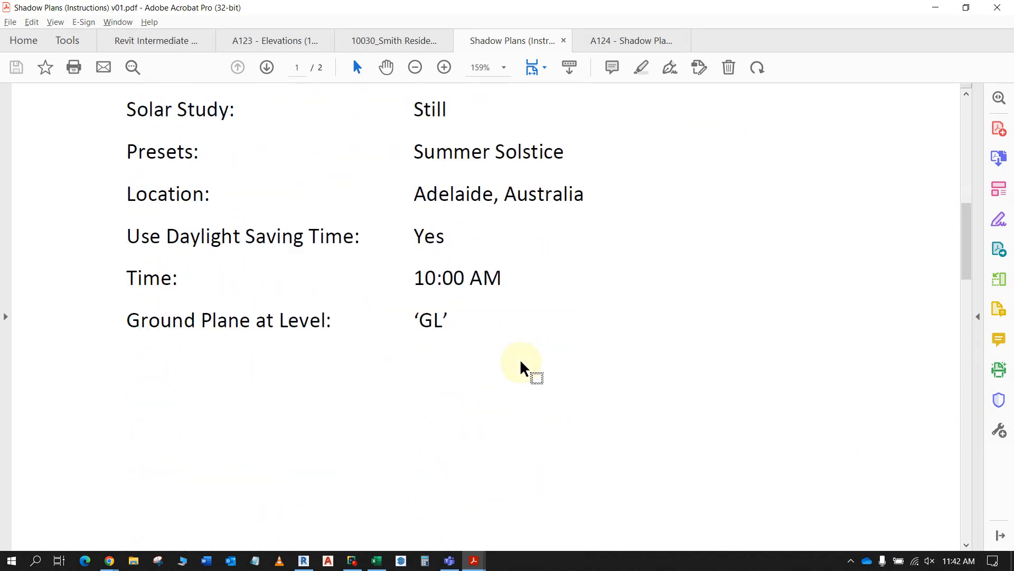
scroll(526, 357, "down", 4)
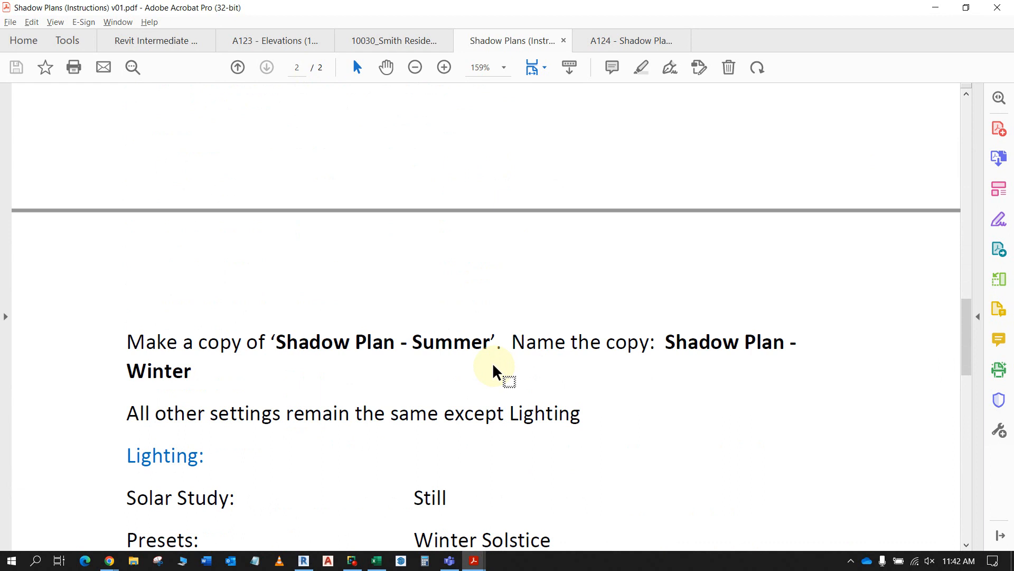
scroll(493, 366, "down", 8)
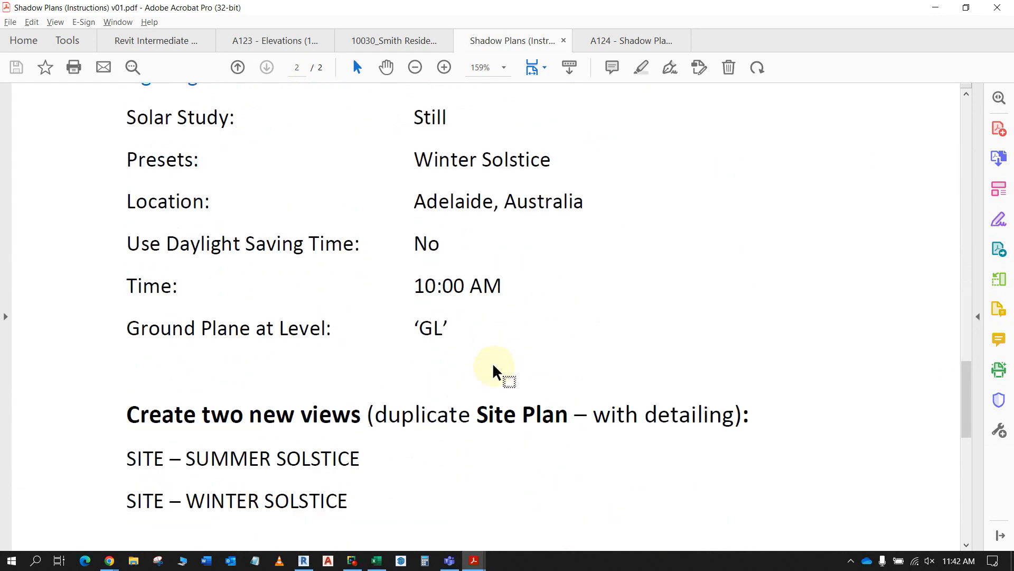
scroll(493, 364, "down", 6)
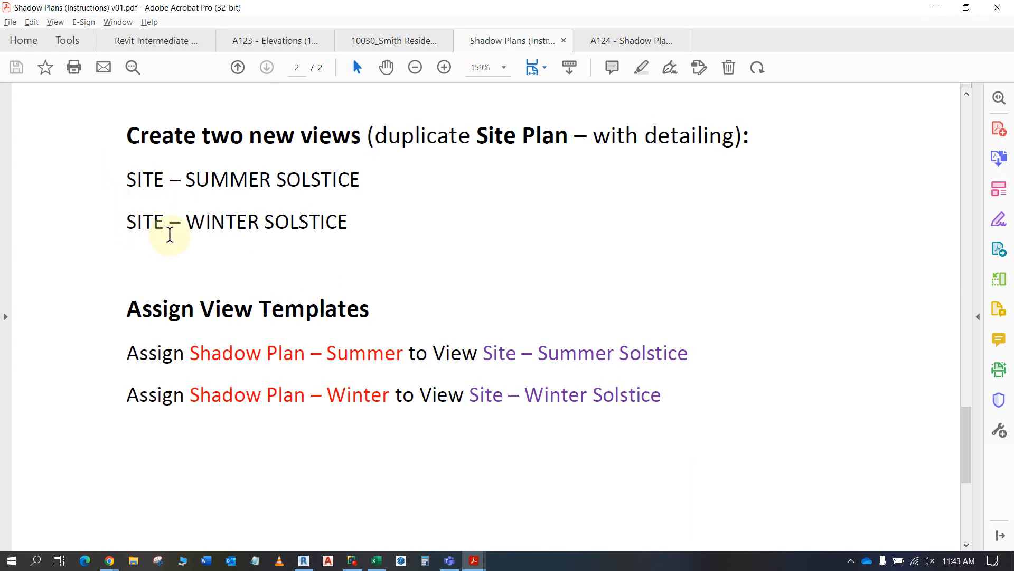
- Copy the view name SITE – SUMMER SOLSTICE from the instructions, return to Revit and accept the new view templates
left_click_drag(360, 179, 129, 180)
right_click(142, 189)
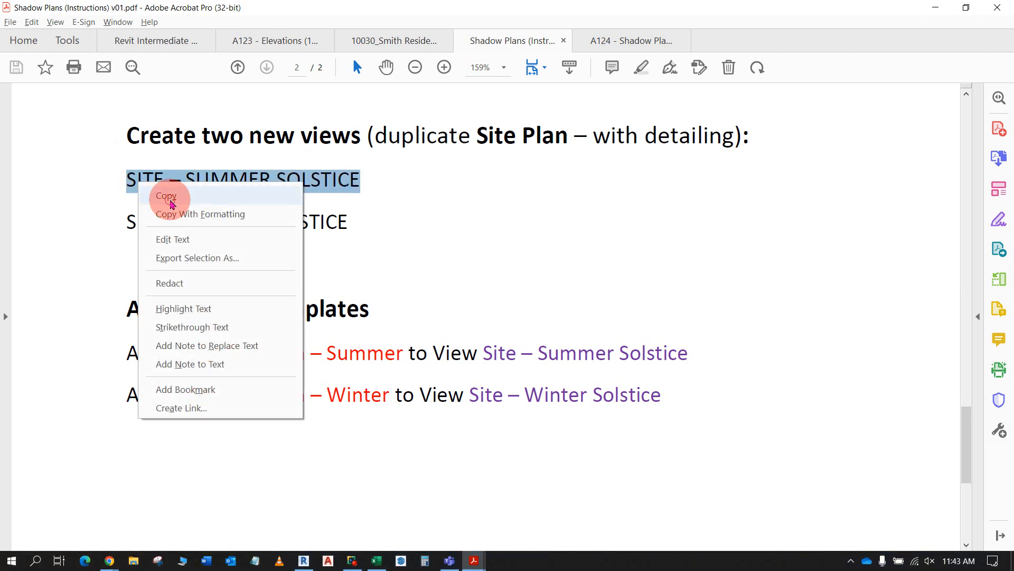
left_click(162, 196)
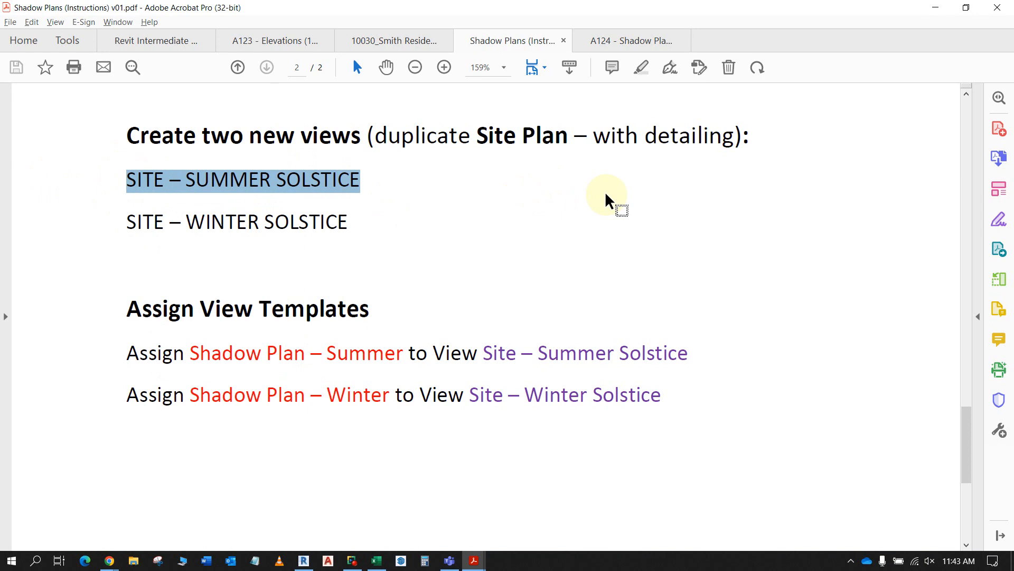
left_click(935, 8)
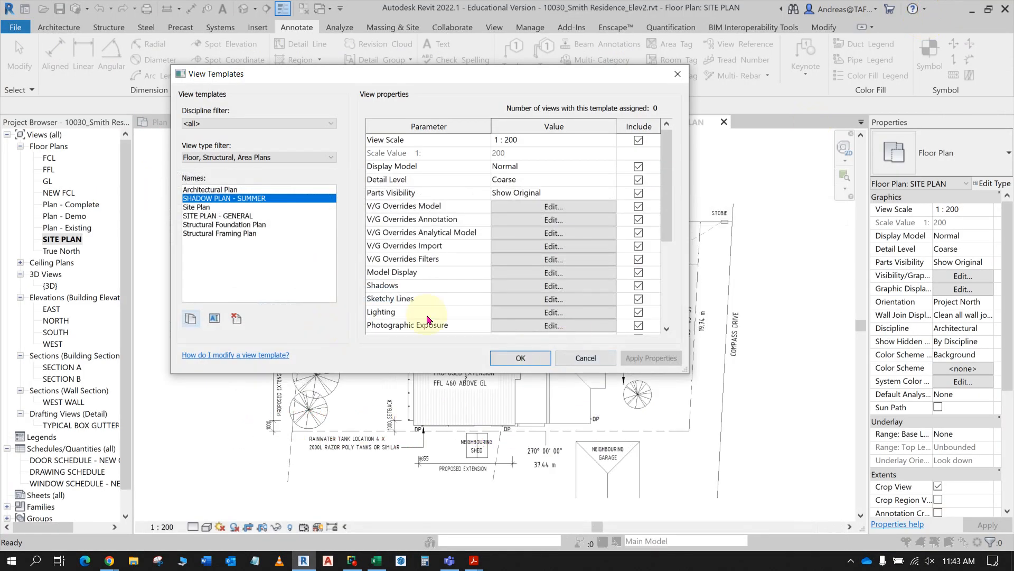
left_click(520, 358)
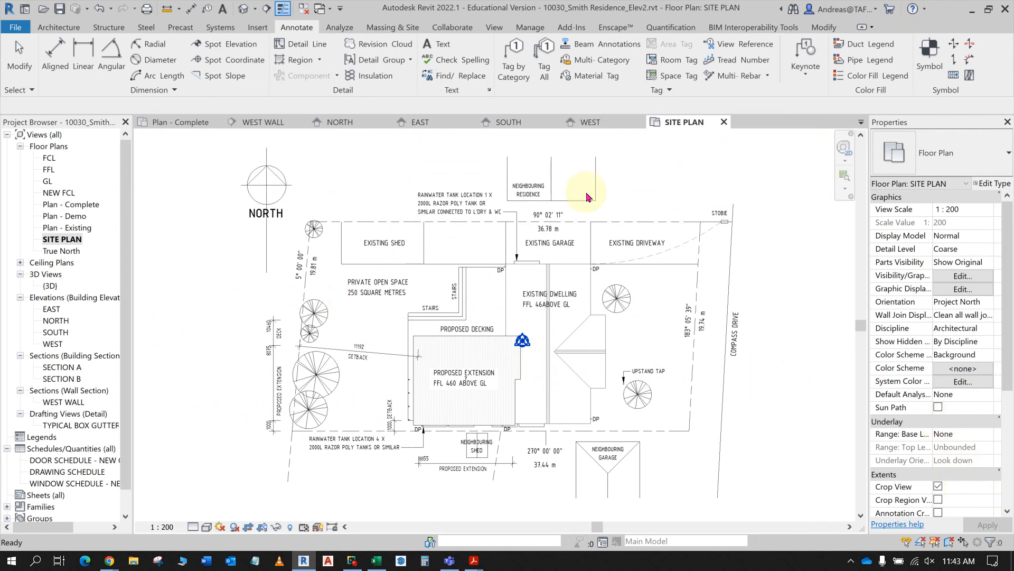
- Assign the SITE PLAN - GENERAL view template to the SITE PLAN floor plan view
scroll(975, 448, "down", 2)
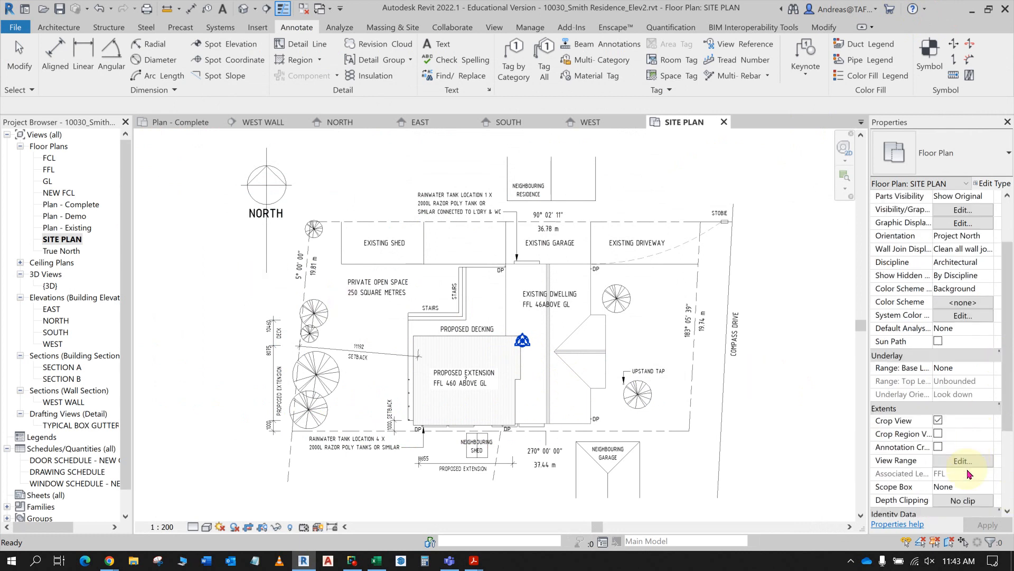
scroll(970, 473, "down", 2)
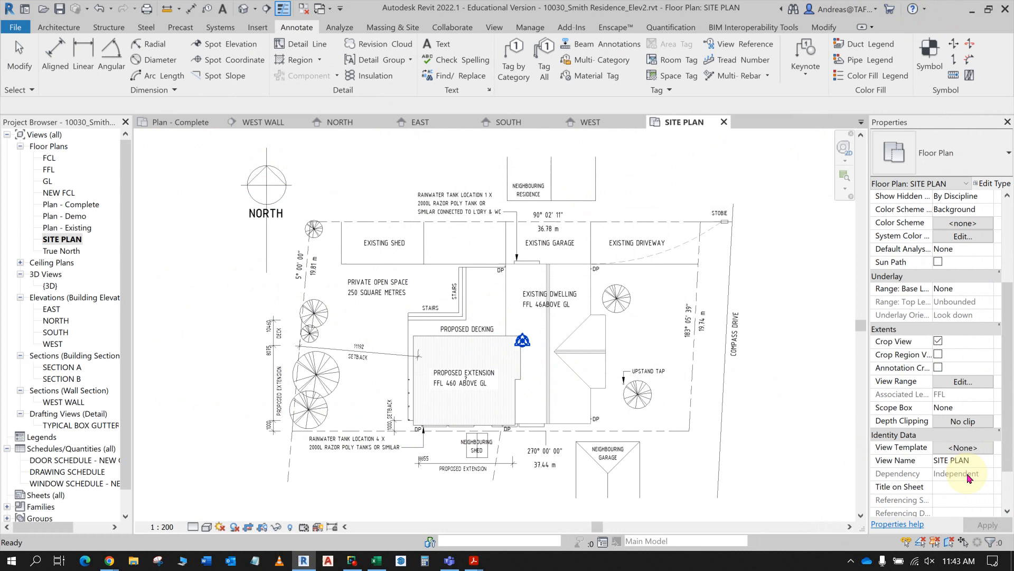
left_click(964, 448)
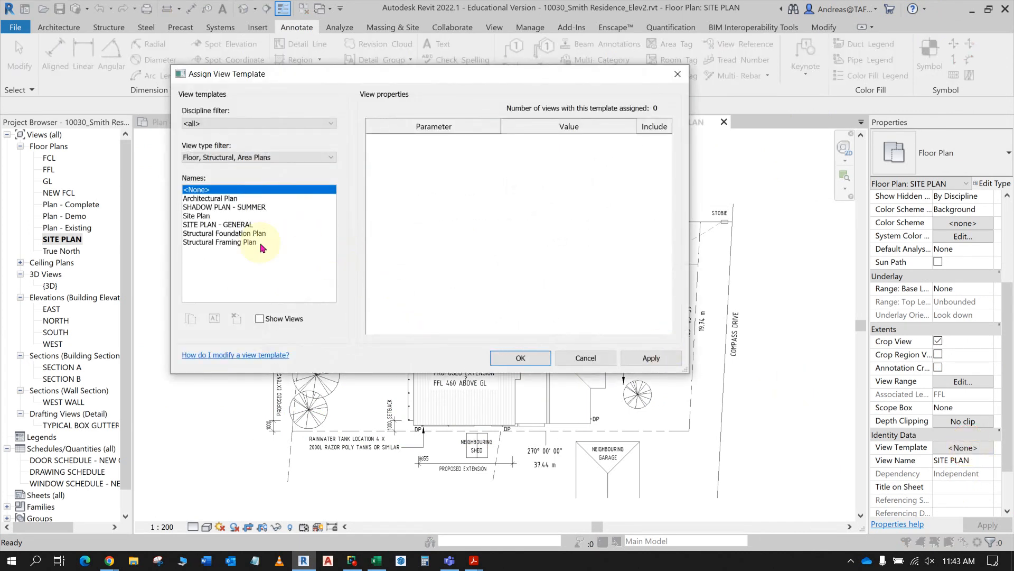
left_click(218, 225)
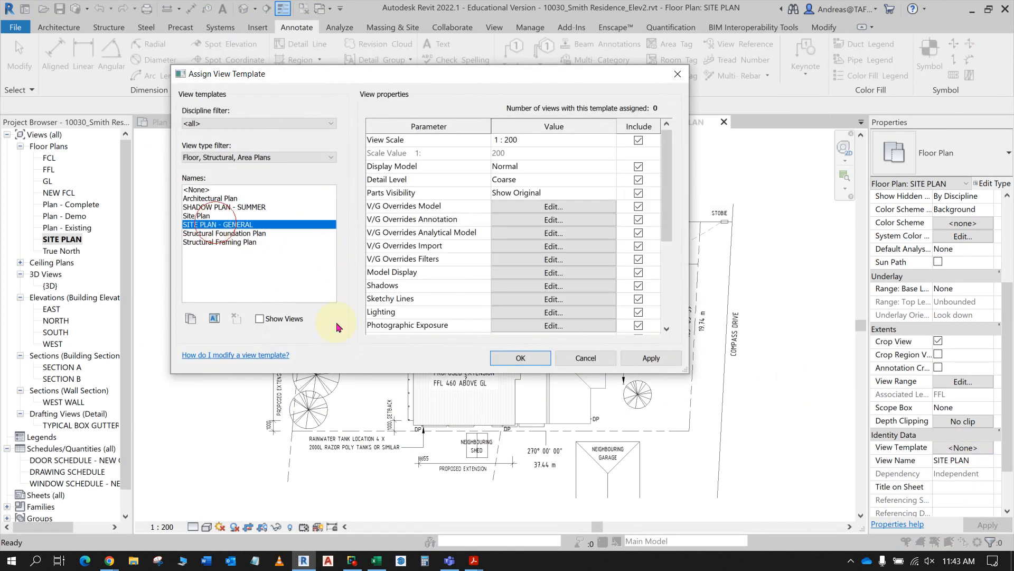
left_click(502, 360)
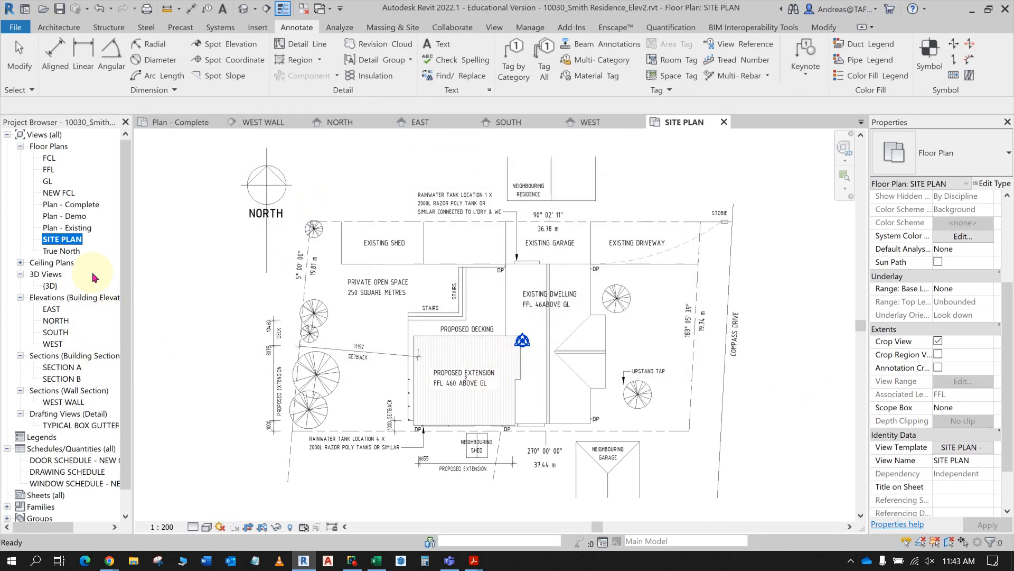
- Check the duplication option in the Shadow Plans instructions PDF and duplicate the SITE PLAN view with detailing
right_click(77, 240)
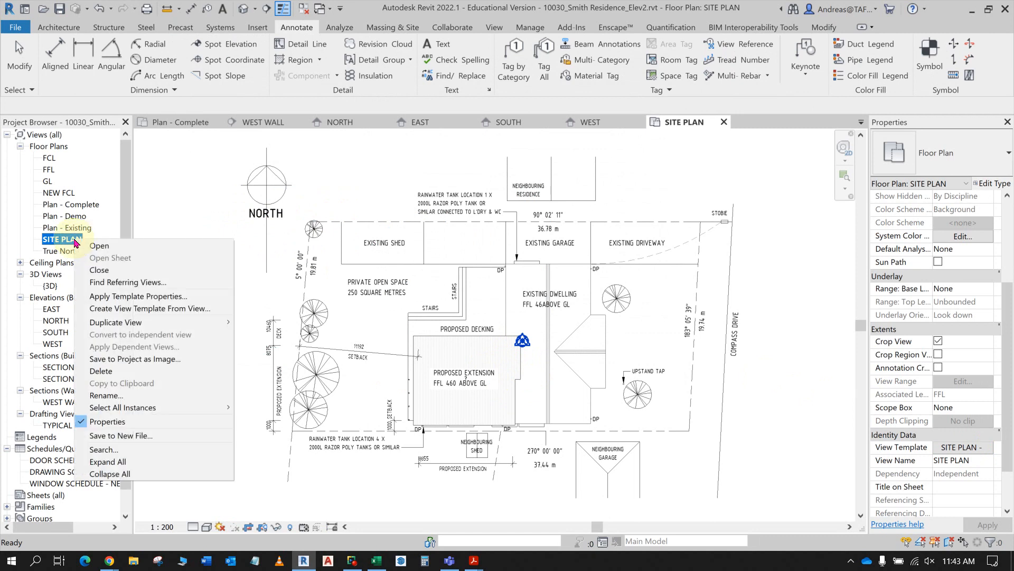
mouse_move(127, 323)
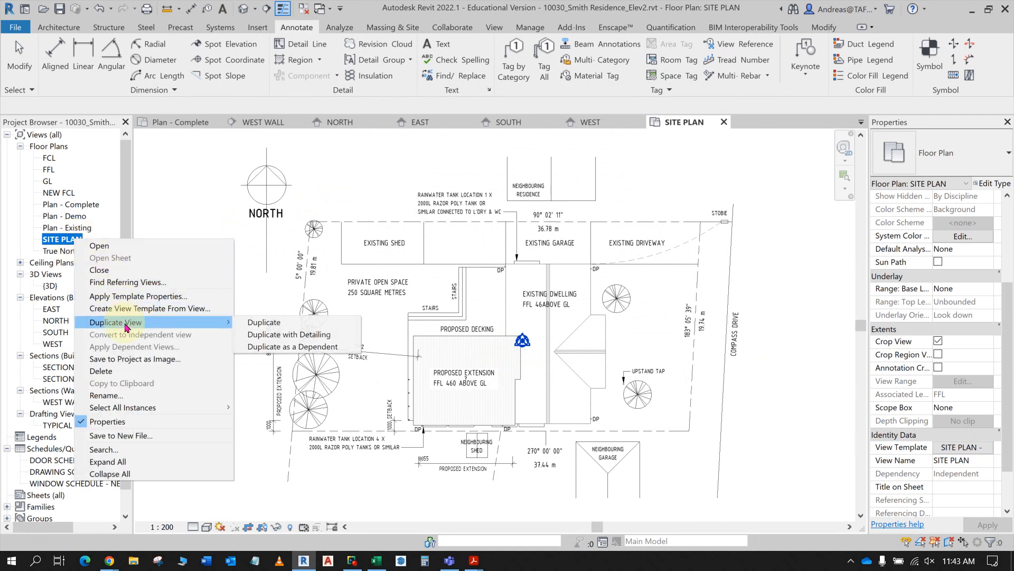
left_click(271, 335)
key("alt+Tab")
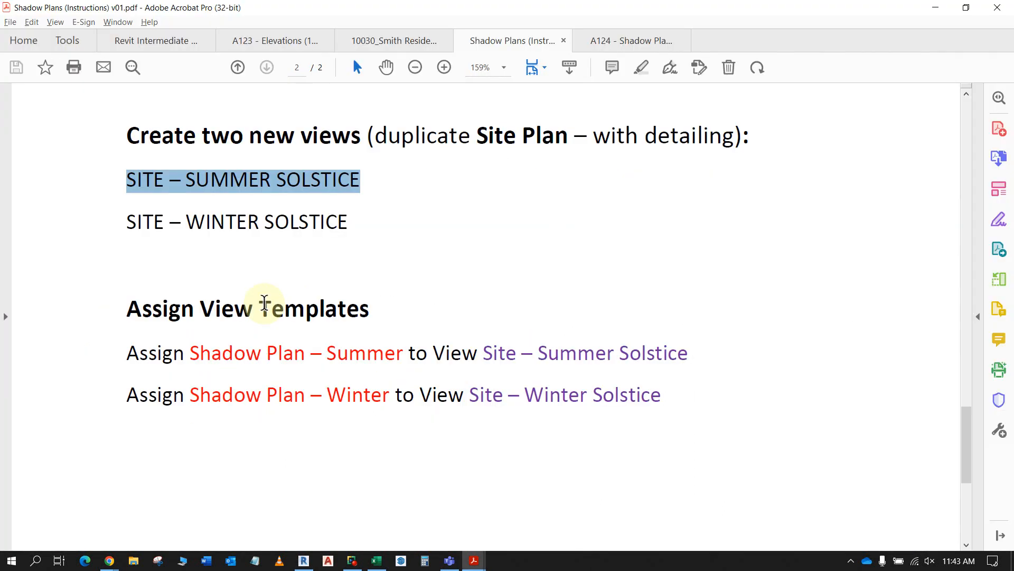
left_click(599, 136)
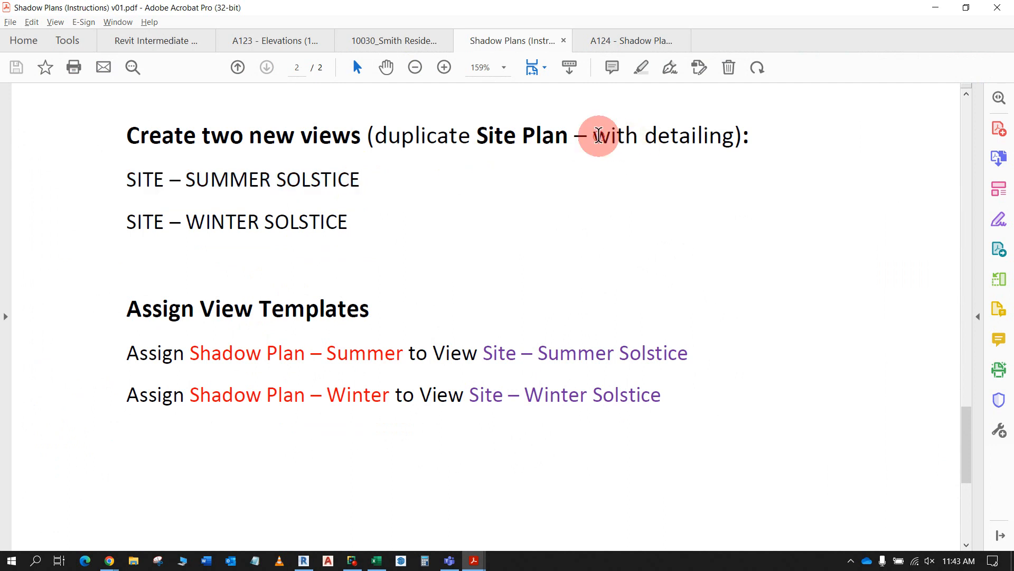
left_click_drag(598, 135, 691, 137)
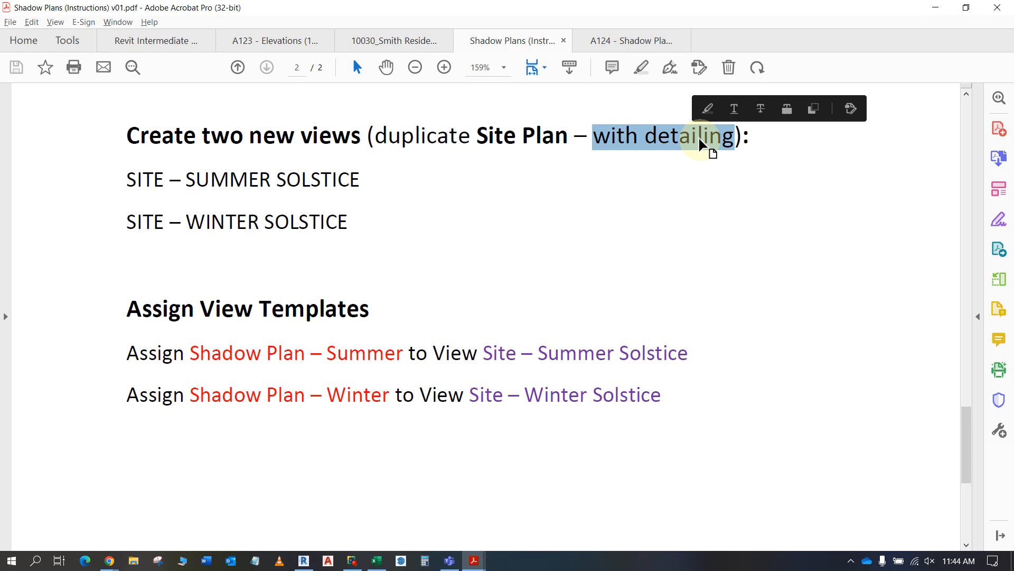
key("alt+Tab")
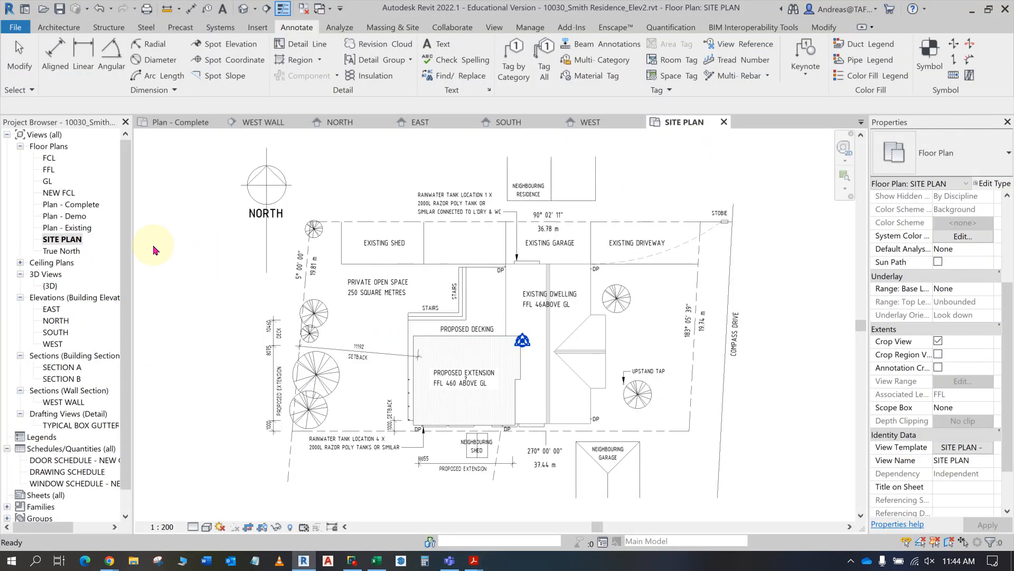
right_click(74, 239)
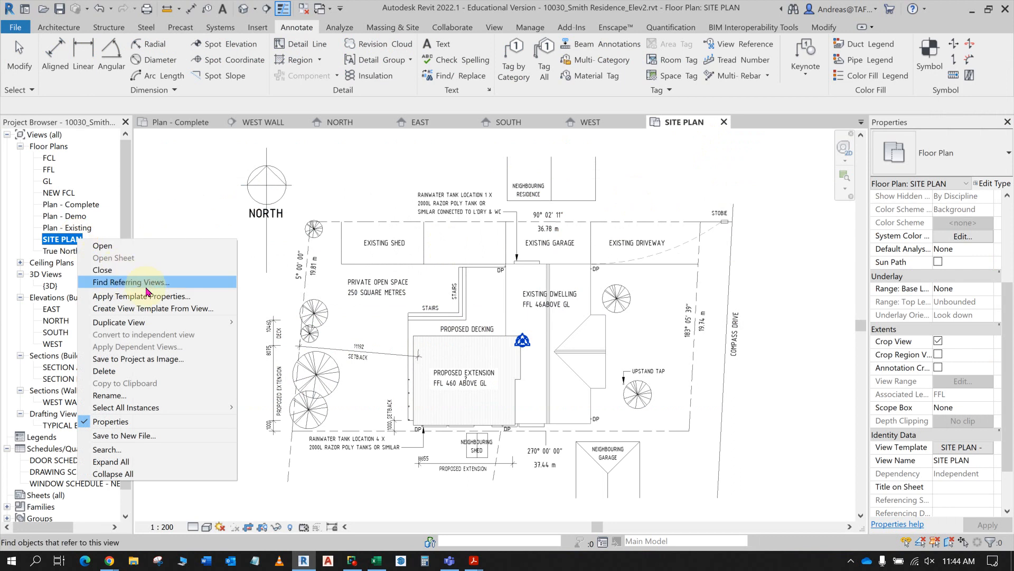
mouse_move(151, 324)
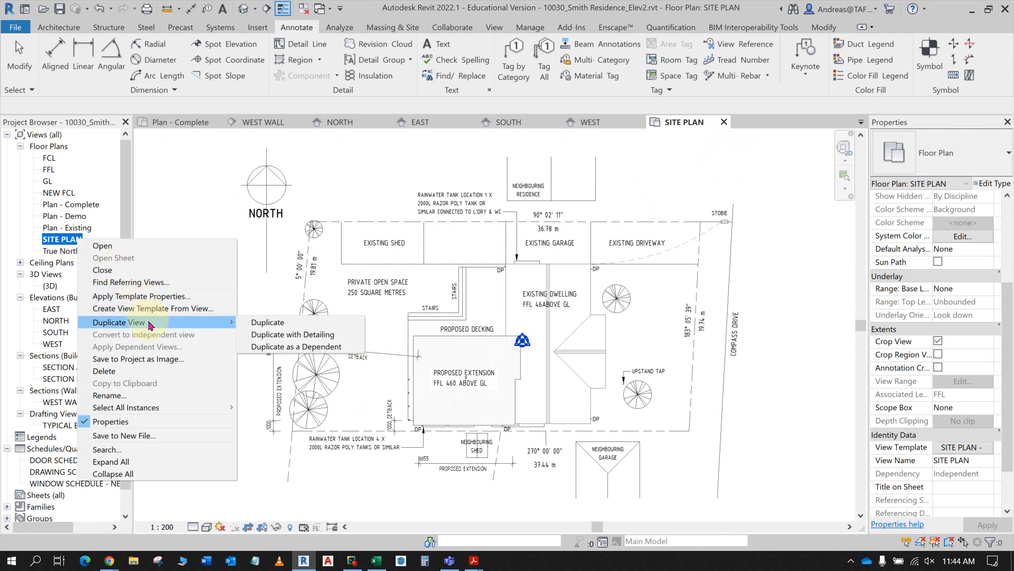
left_click(277, 339)
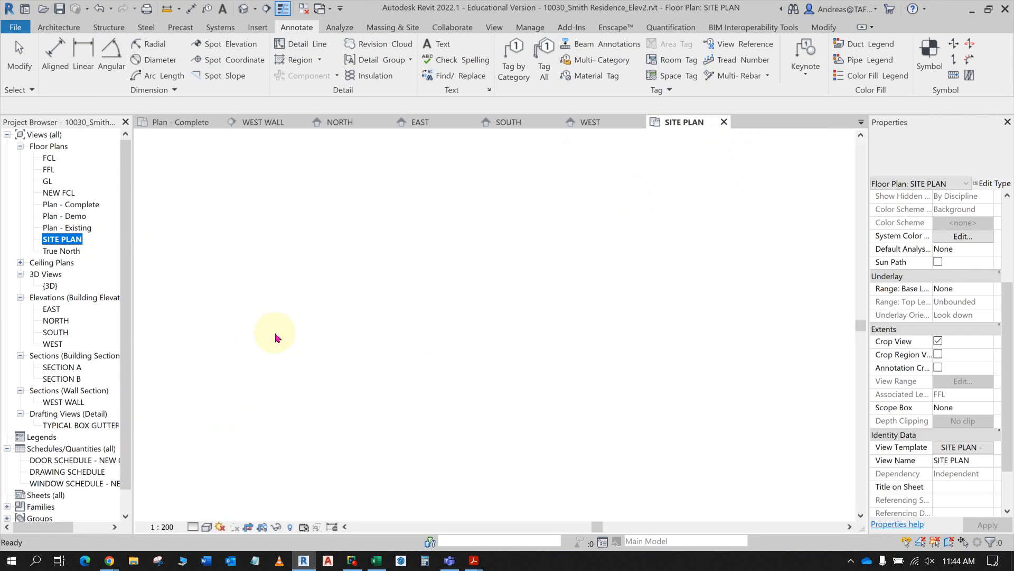
- Rename the duplicated site plan view as SITE – SUMMER SOLSTICE using the copied name
right_click(95, 251)
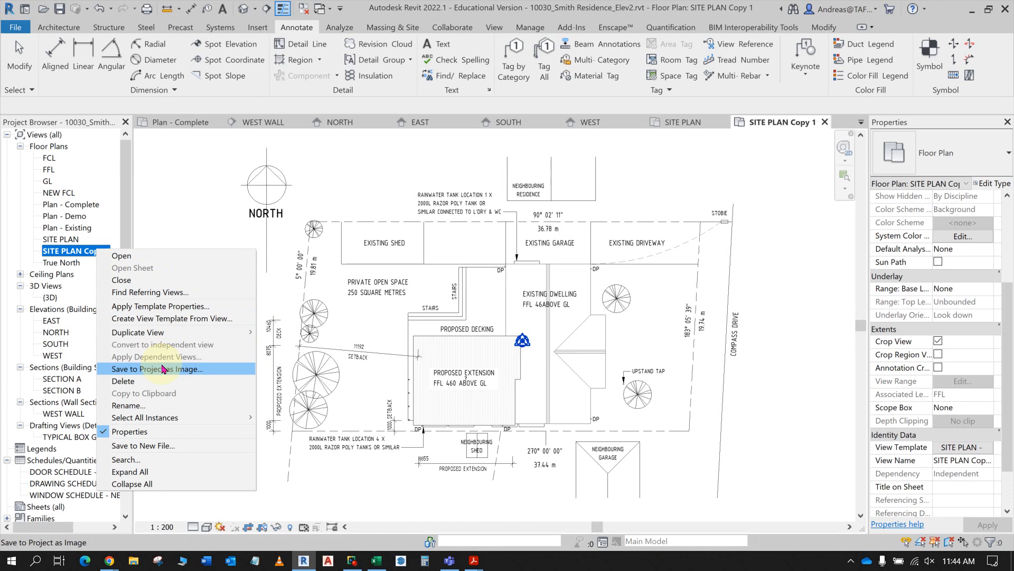
left_click(970, 464)
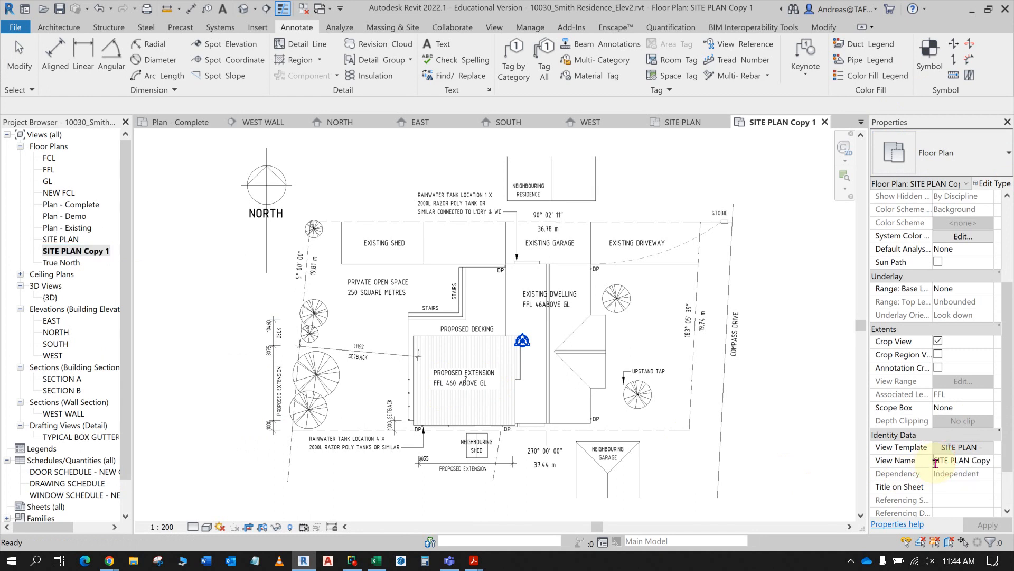
left_click_drag(934, 459, 1010, 459)
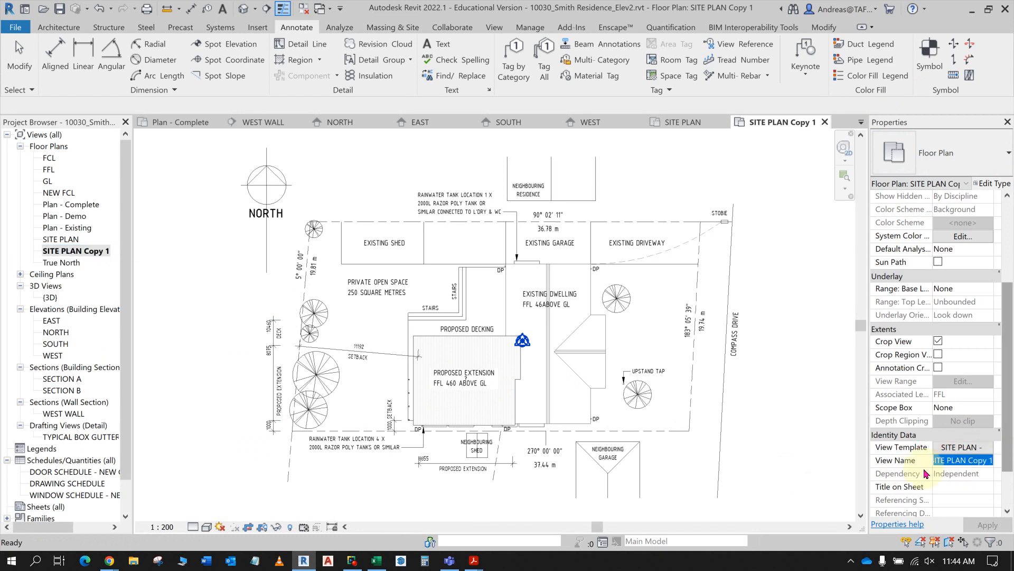
key("Escape")
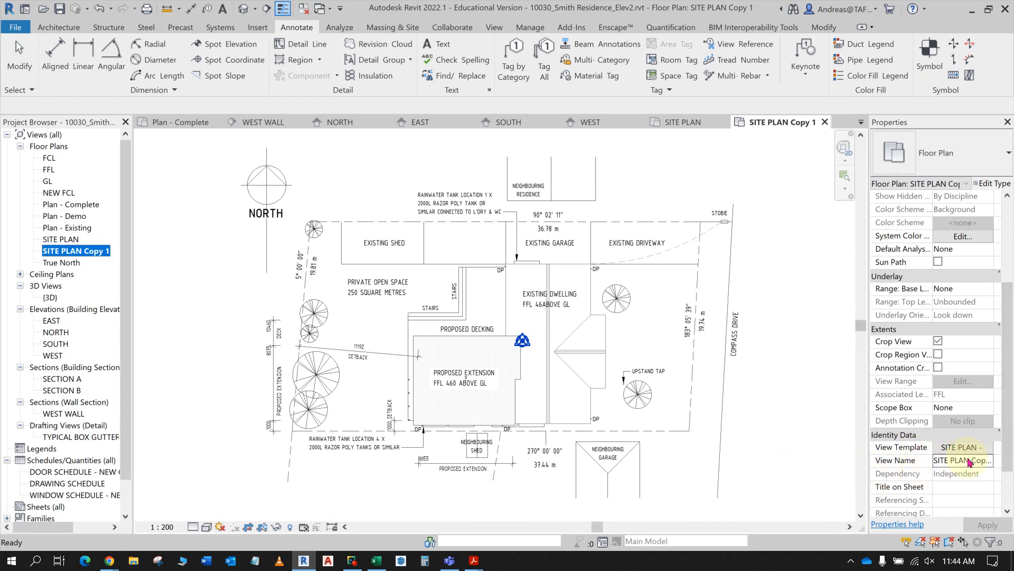
left_click(935, 459)
left_click_drag(935, 458, 1003, 457)
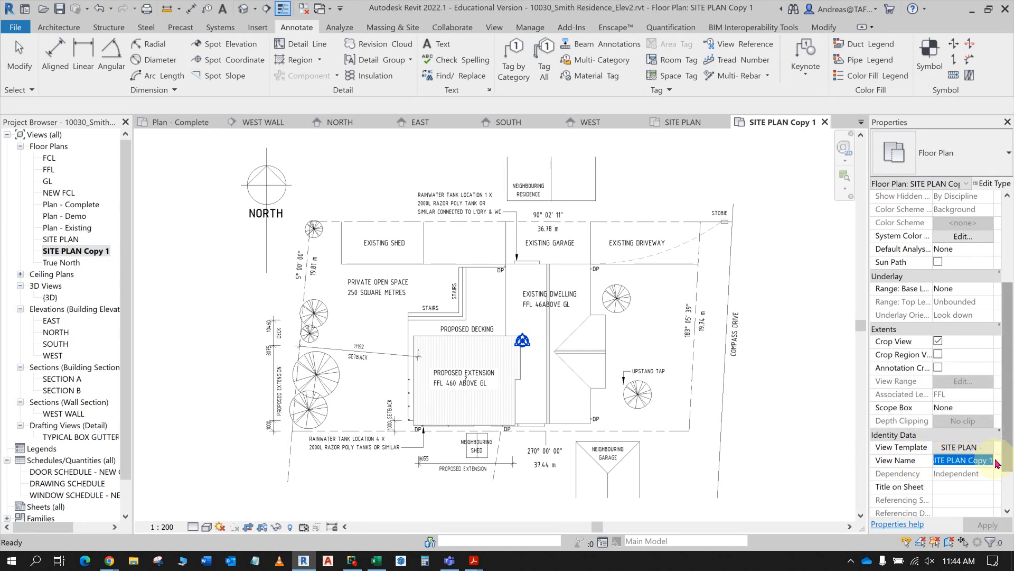
key("ctrl+v")
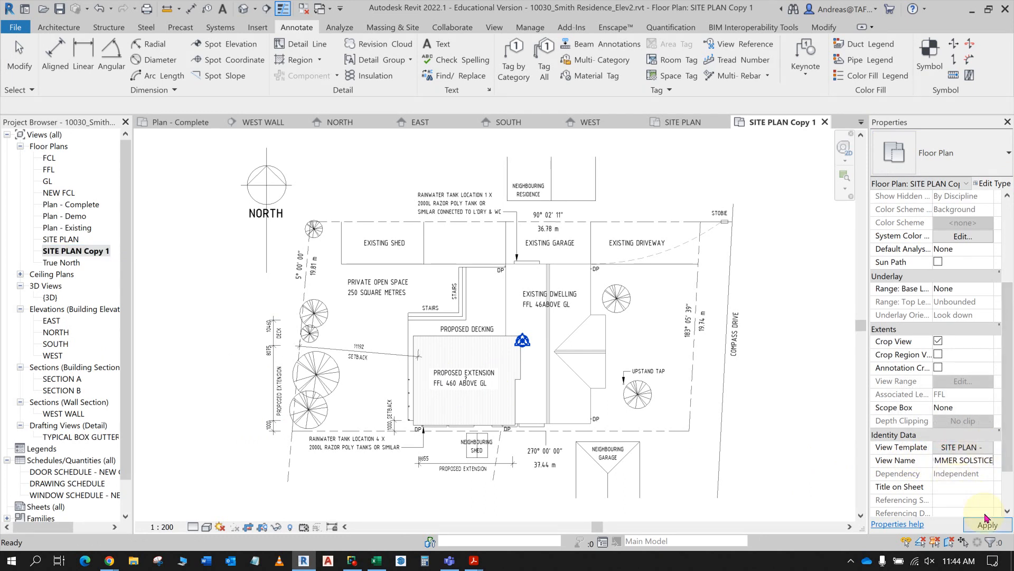
left_click(983, 525)
- Apply the SHADOW PLAN - SUMMER view template to the SITE – SUMMER SOLSTICE view
left_click(86, 252)
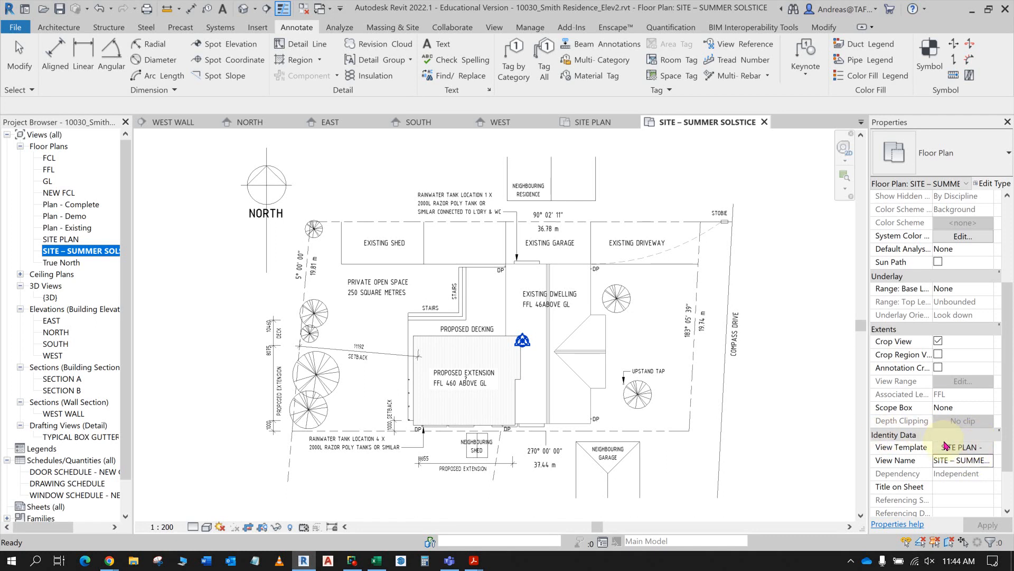
scroll(945, 446, "down", 2)
left_click(954, 381)
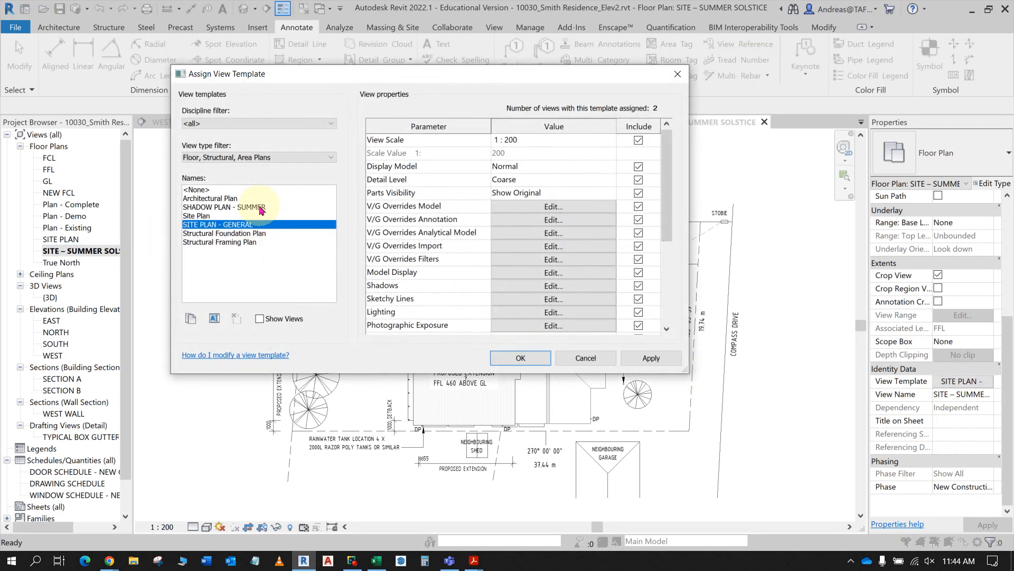
left_click(260, 207)
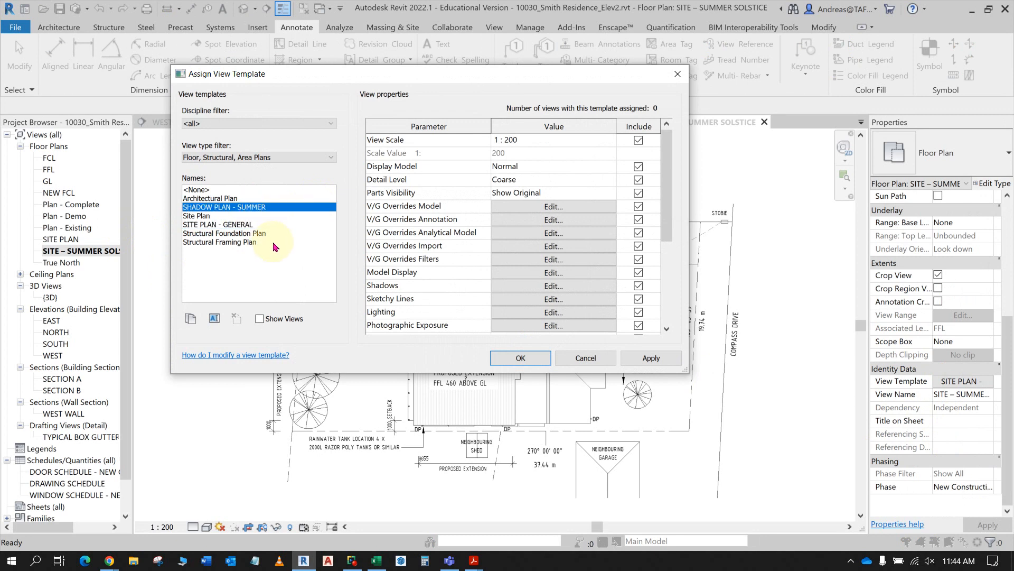
left_click(652, 358)
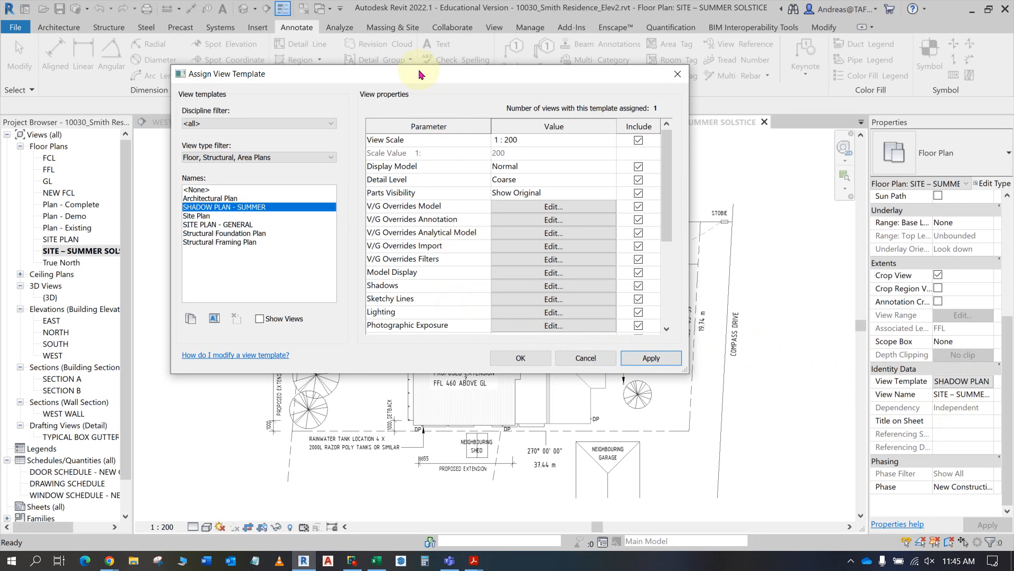
- Switch to Acrobat, review the view template modifications and summer lighting settings in the Shadow Plans instructions, and return to Revit
left_click_drag(275, 12, 291, 10)
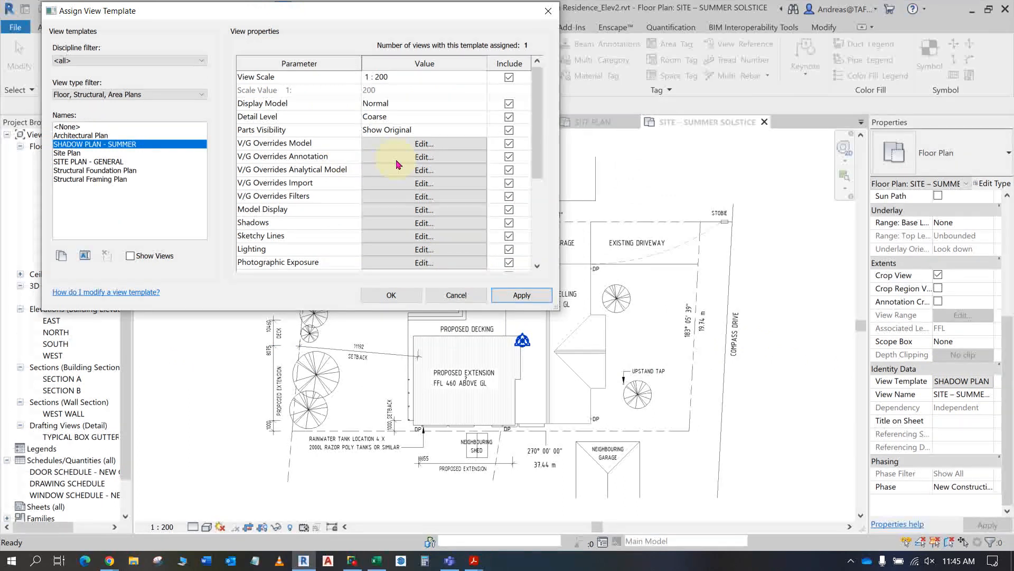
key("alt+Tab")
scroll(385, 181, "up", 12)
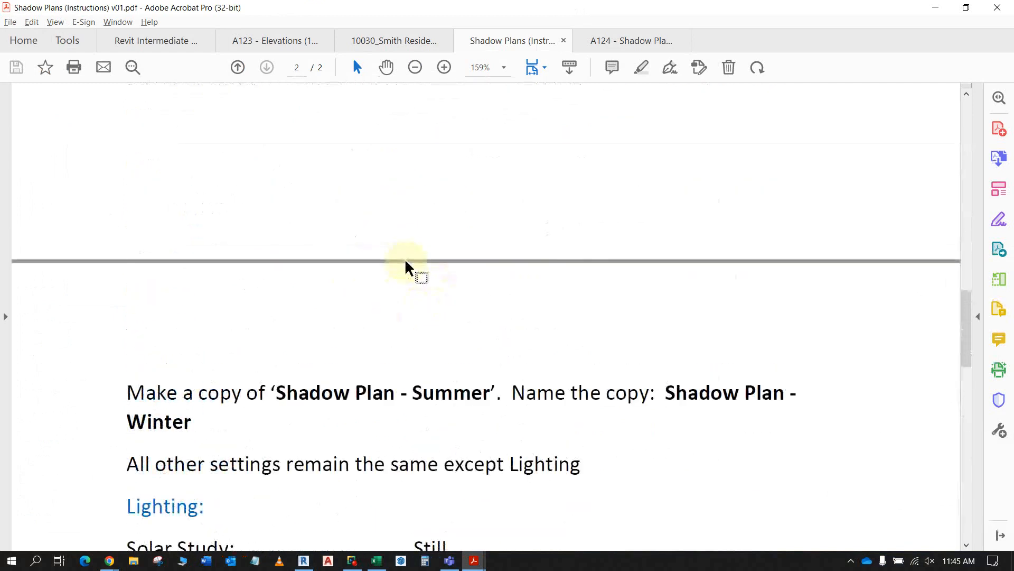
scroll(406, 262, "up", 5)
scroll(405, 261, "up", 3)
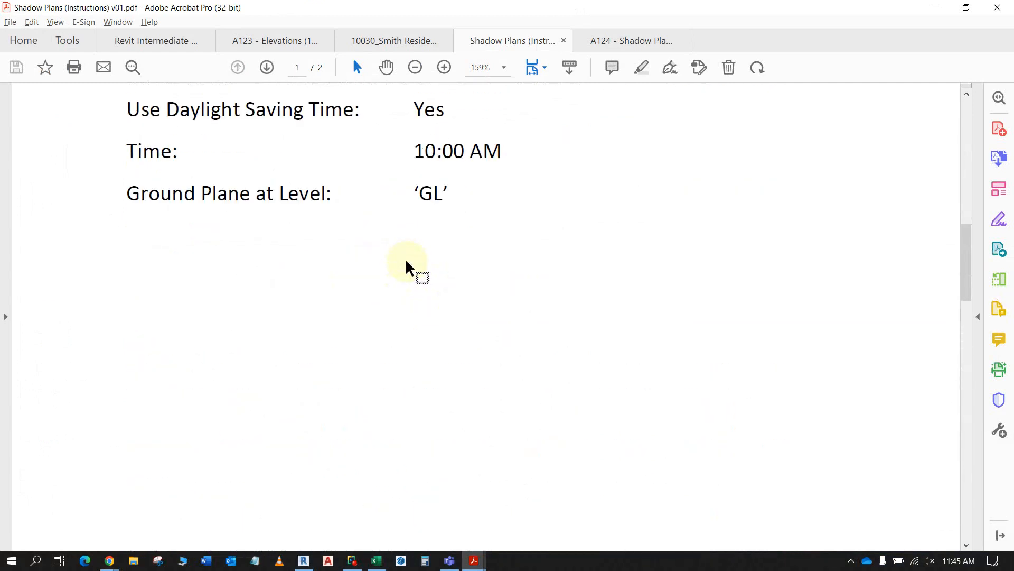
scroll(407, 260, "up", 8)
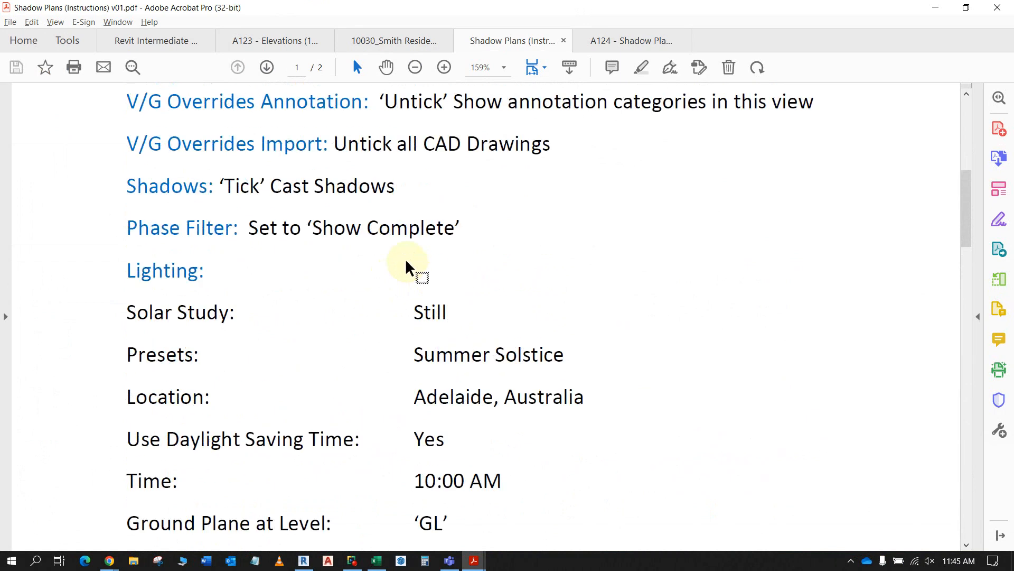
scroll(406, 258, "up", 2)
scroll(407, 259, "down", 4)
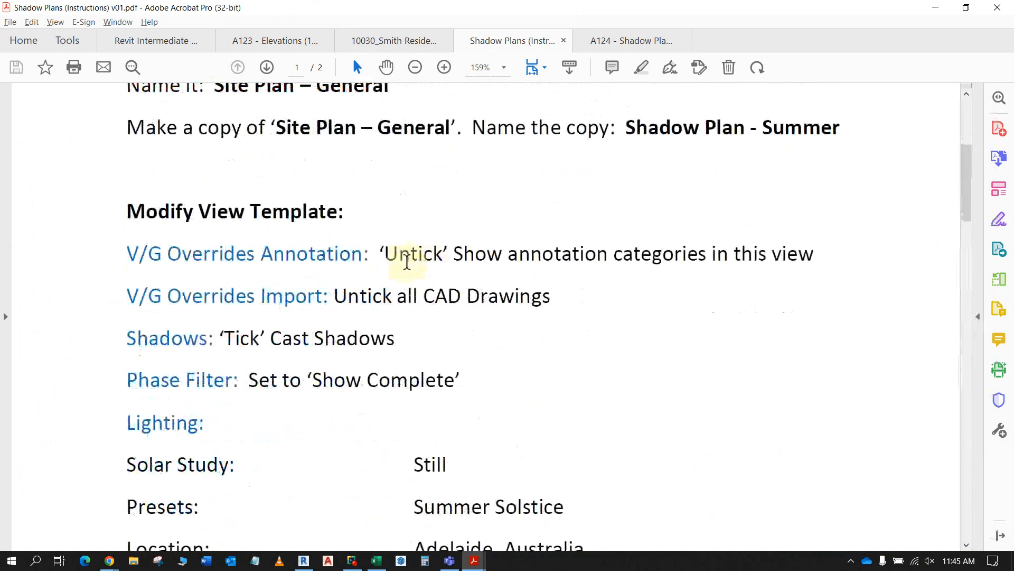
scroll(406, 274, "down", 1)
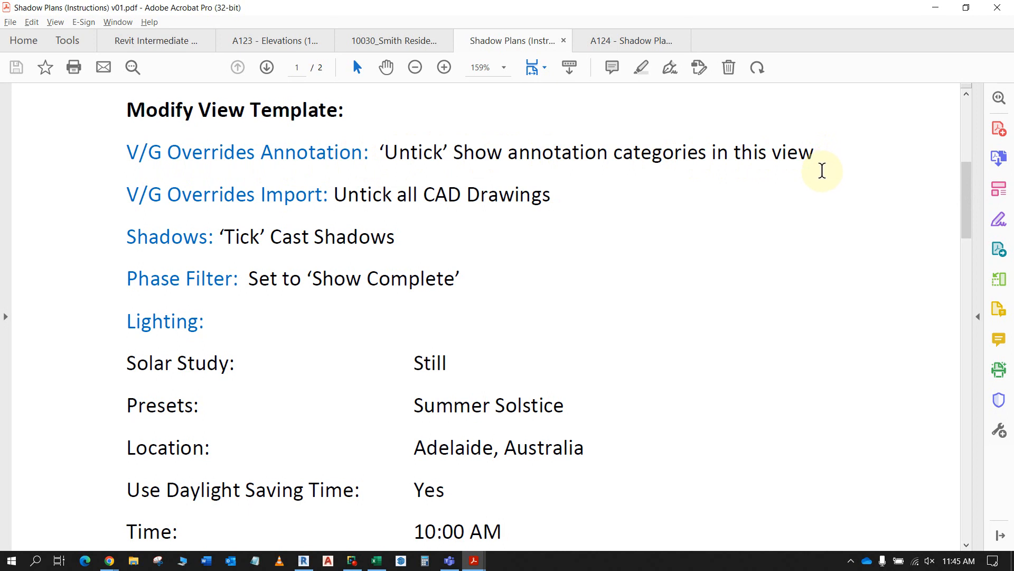
key("alt+Tab")
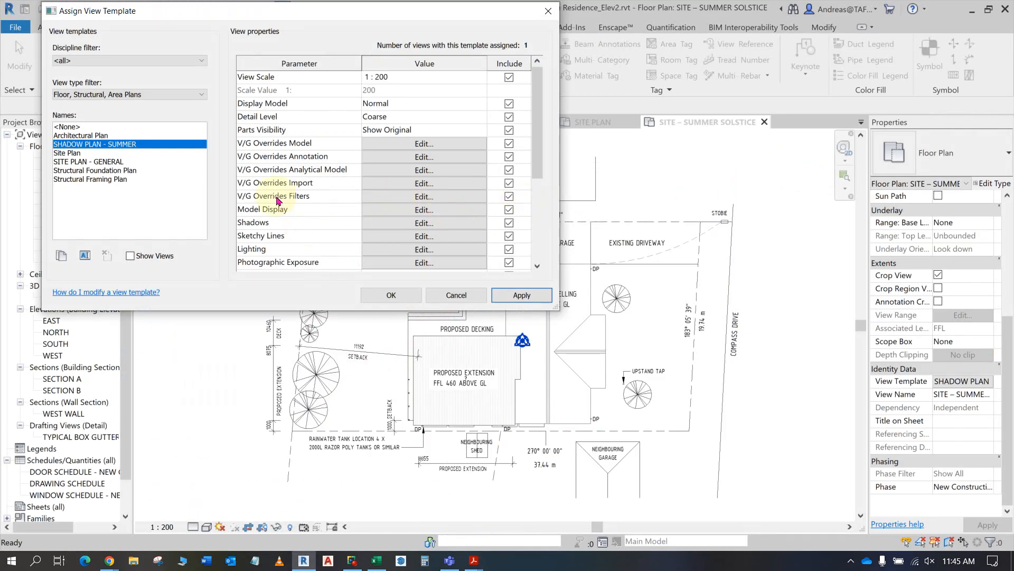
- Turn off showing annotation categories in the SHADOW PLAN - SUMMER template's annotation overrides, apply the change and close the overrides
left_click(246, 15)
left_click_drag(246, 15, 394, 20)
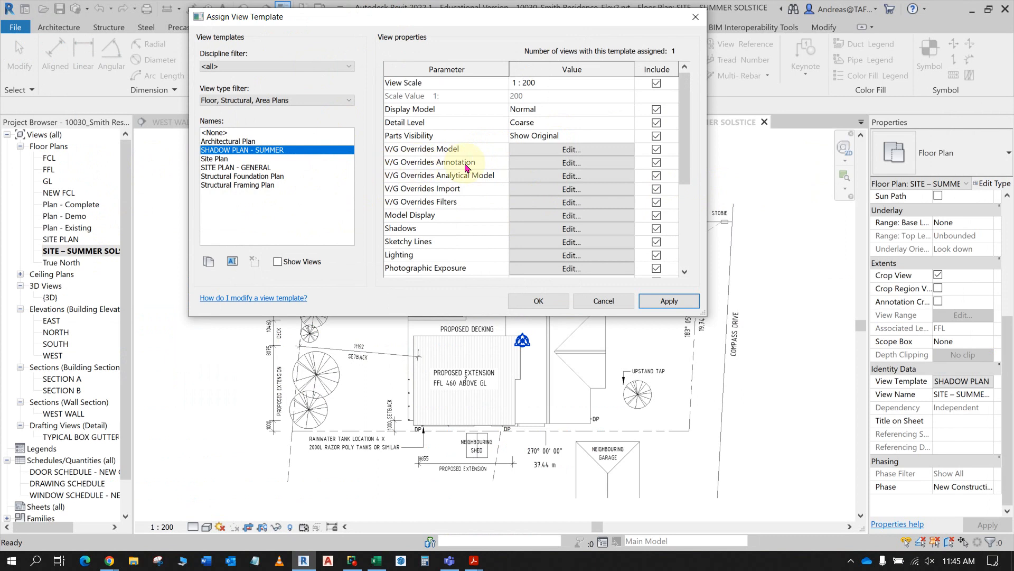
left_click(572, 163)
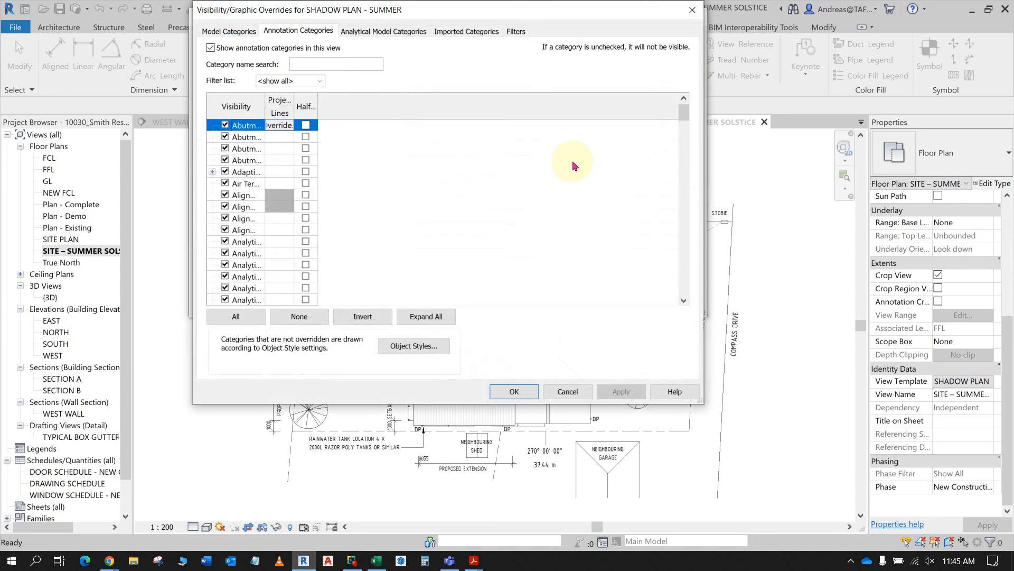
left_click(210, 49)
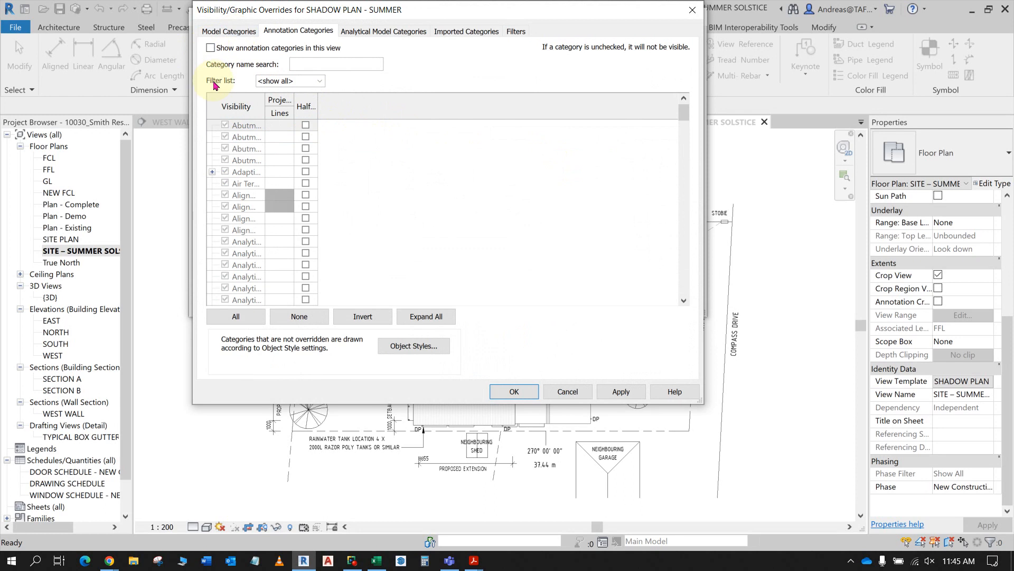
left_click_drag(459, 16, 302, 9)
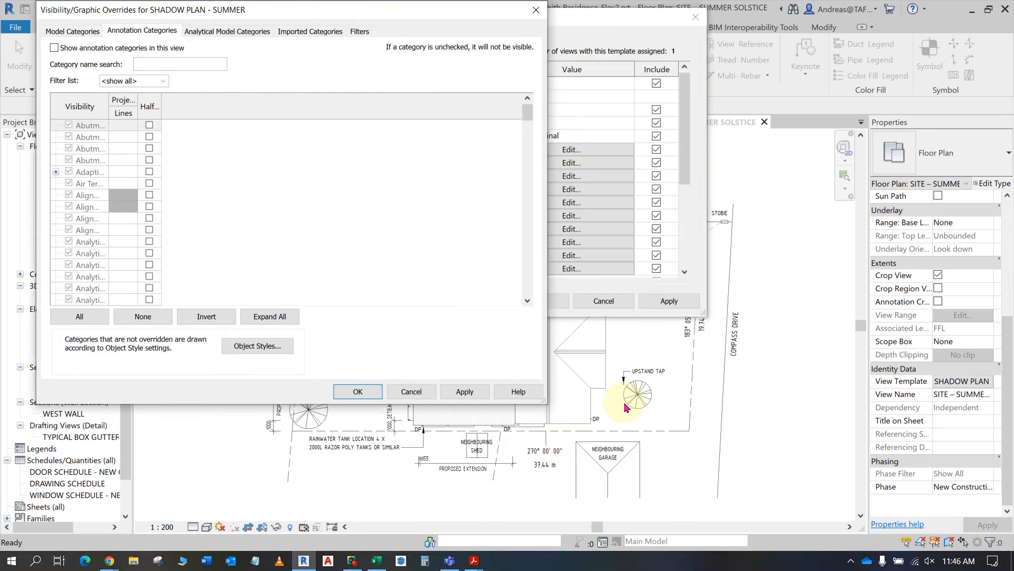
left_click(467, 392)
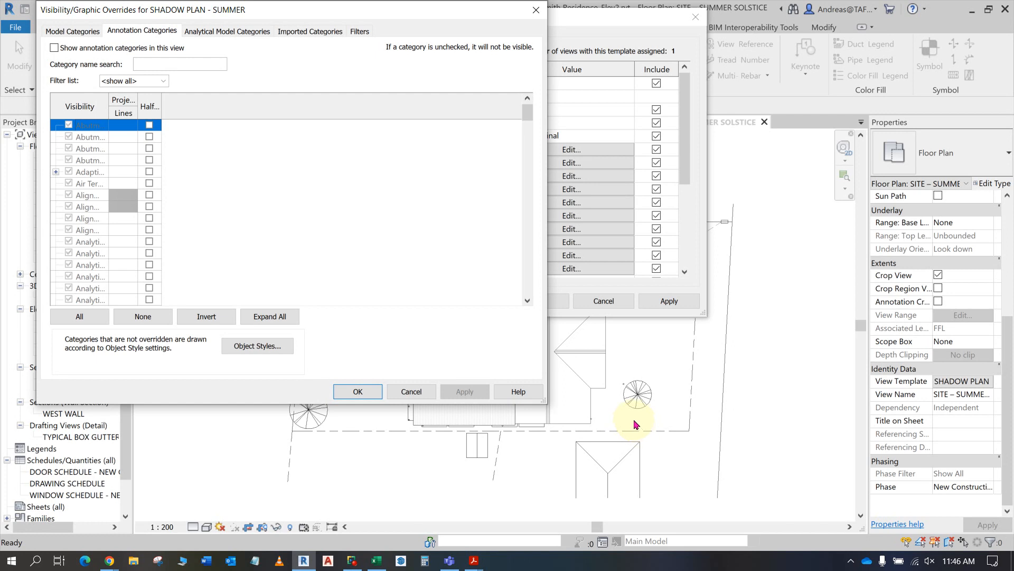
left_click(347, 394)
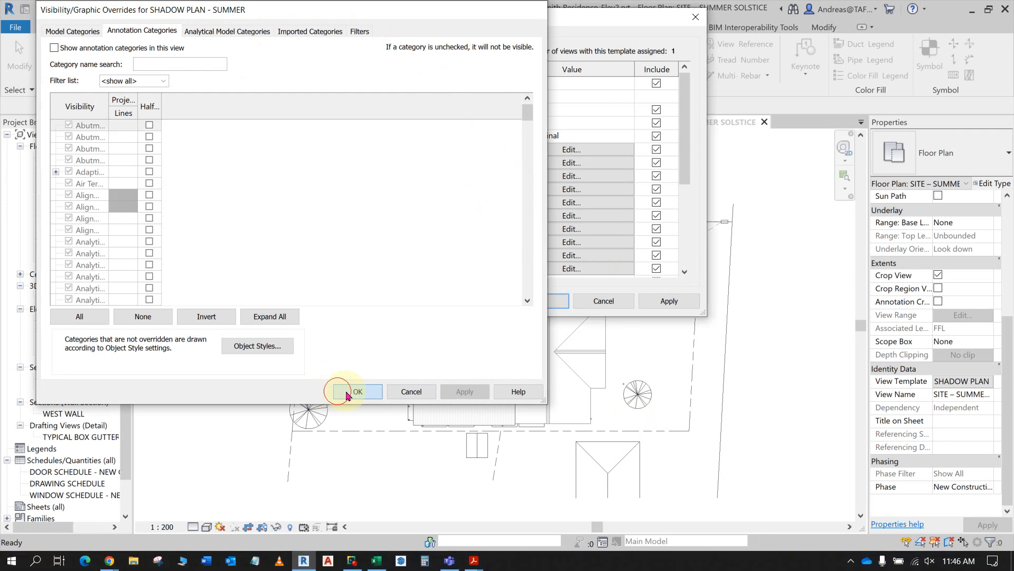
left_click(563, 162)
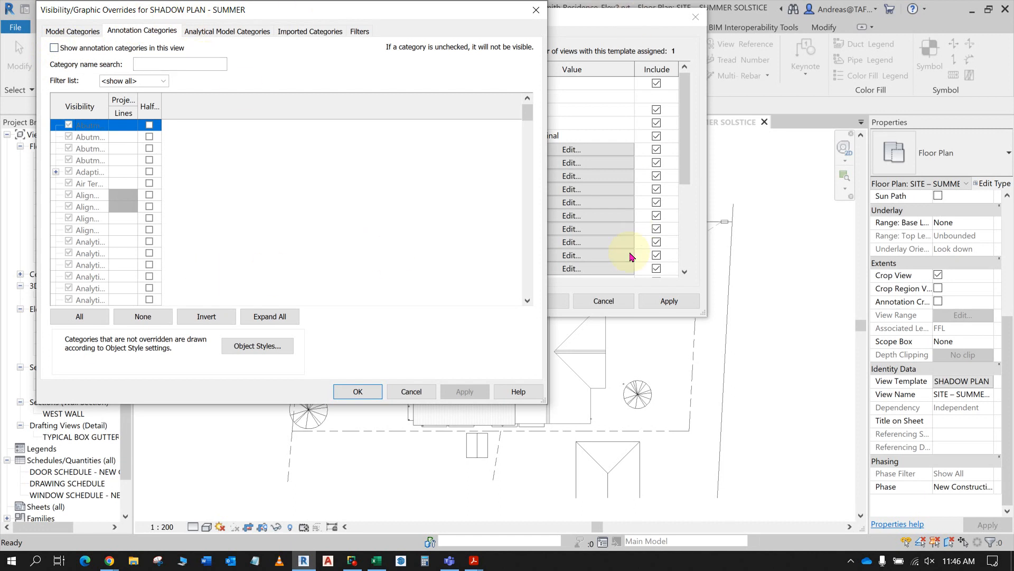
left_click(536, 10)
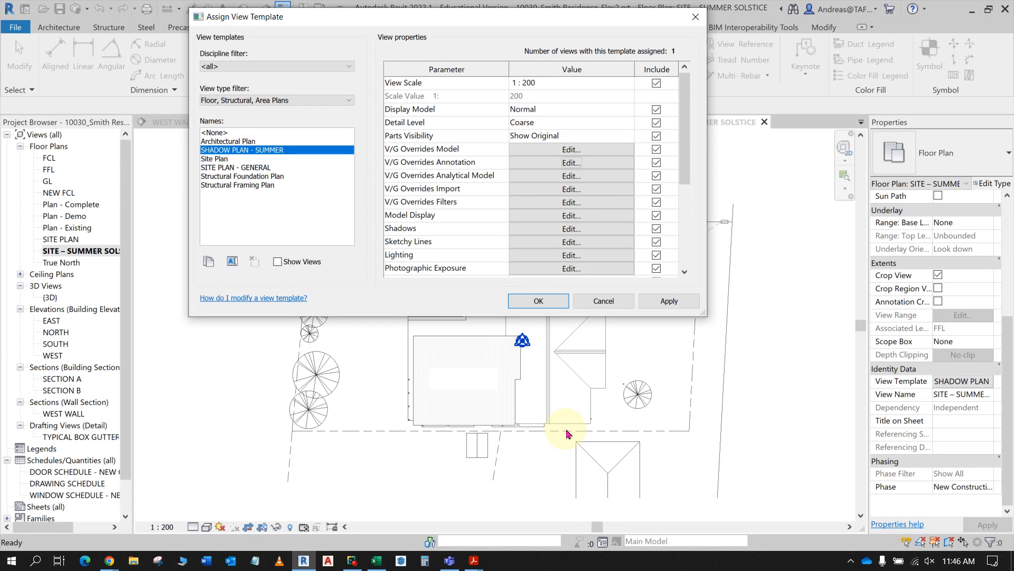
- Switch to Acrobat to read the import override instruction, return to Revit and review the SHADOW PLAN - SUMMER annotation, analytical and imported category overrides
key("alt+Tab")
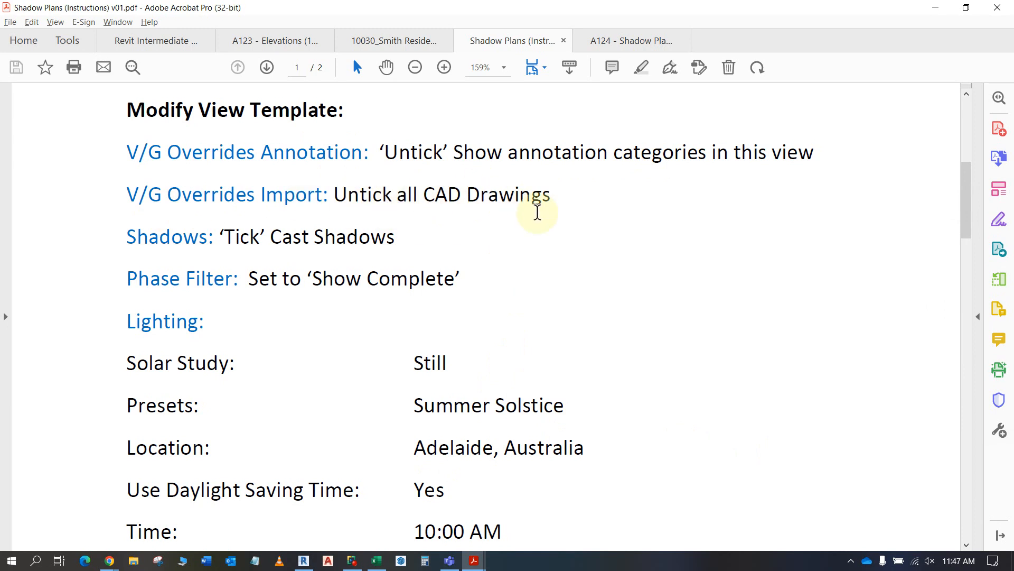
key("alt+Tab")
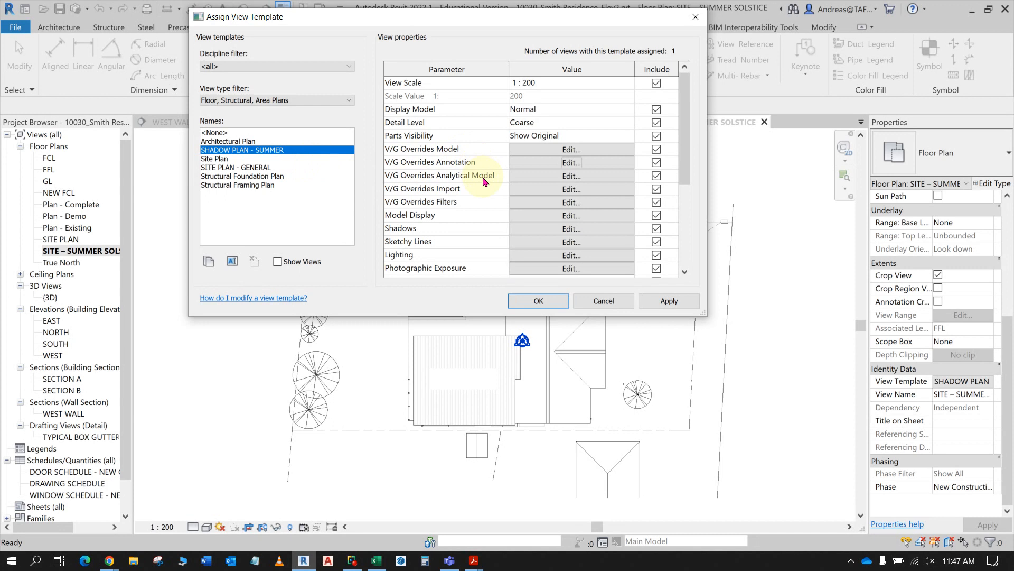
key("alt+Tab")
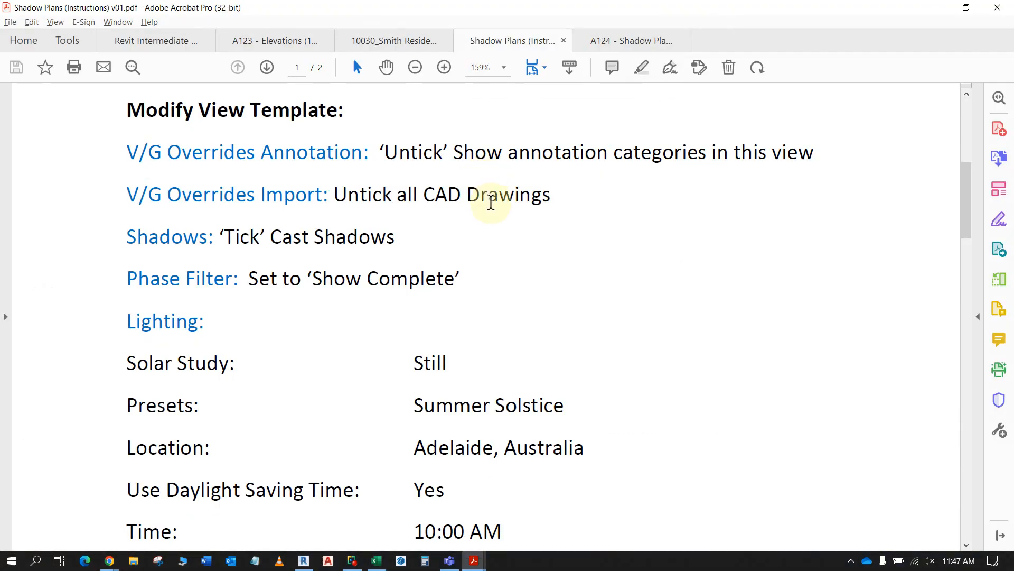
key("alt+Tab")
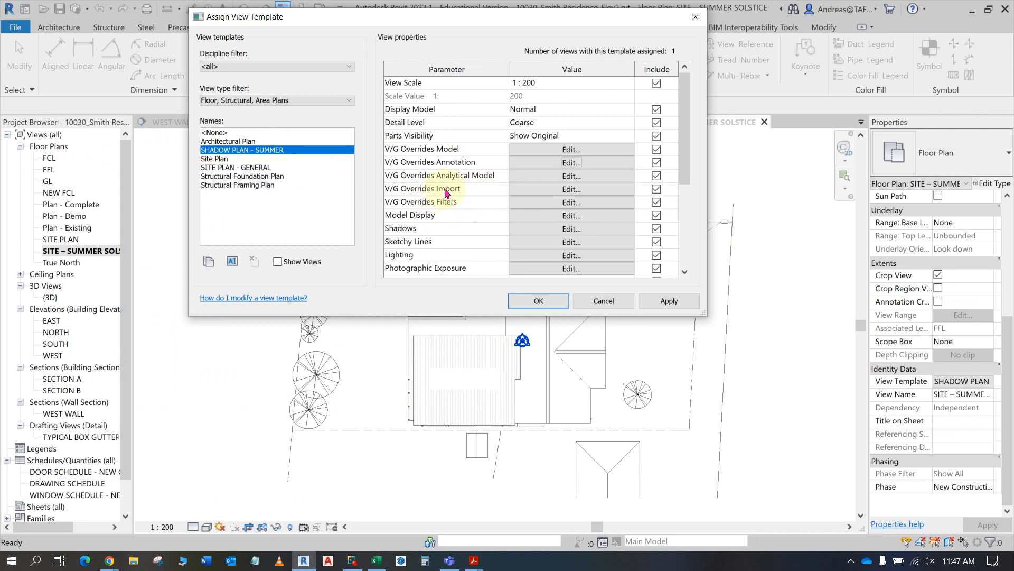
left_click(571, 189)
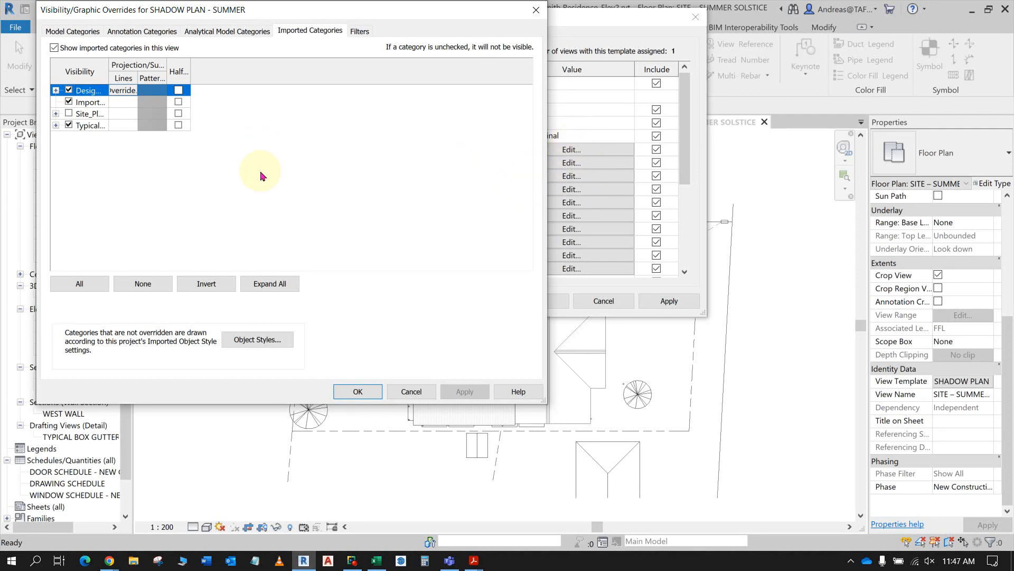
left_click(227, 31)
left_click(156, 31)
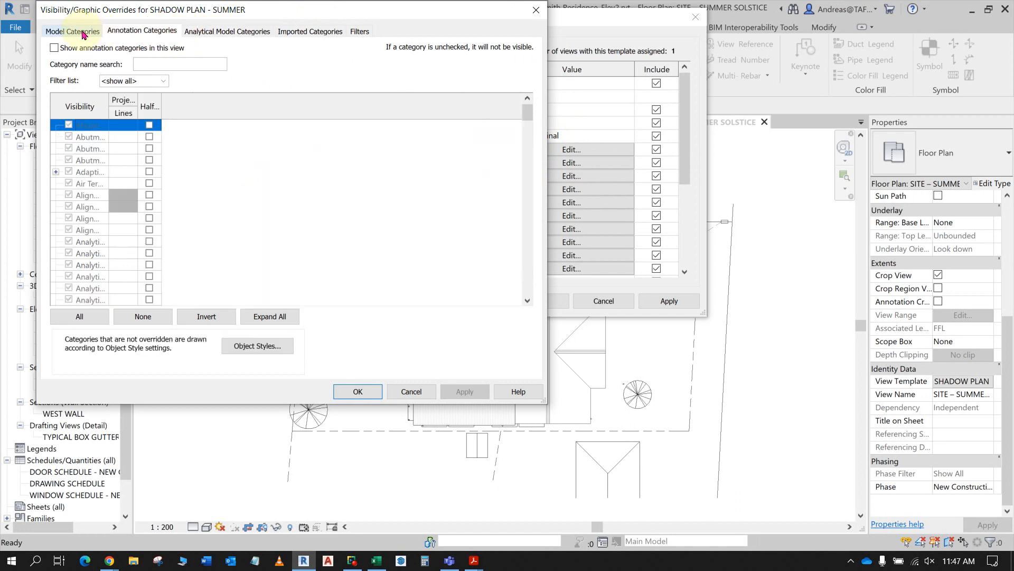
left_click(82, 34)
left_click(135, 33)
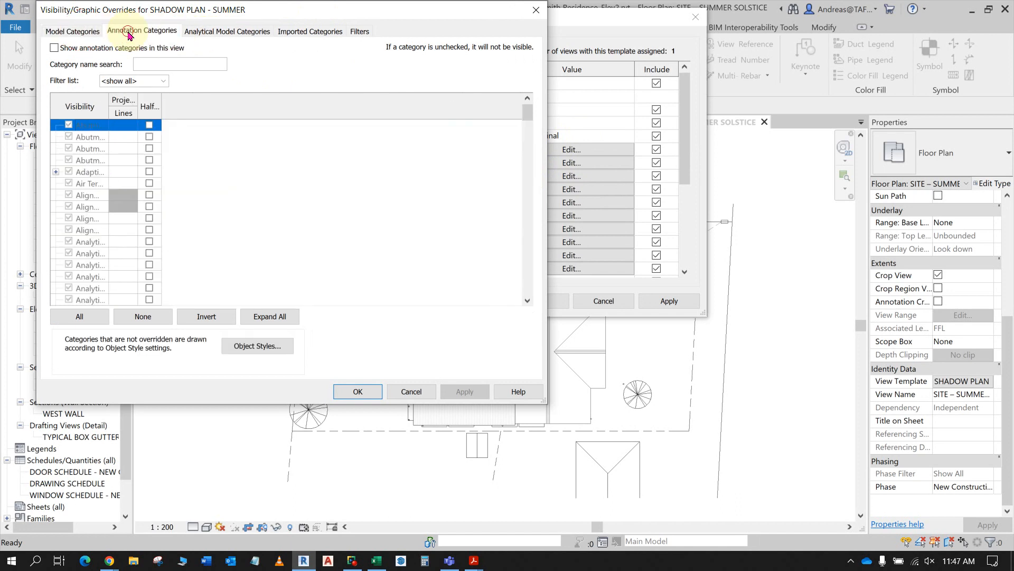
left_click(211, 31)
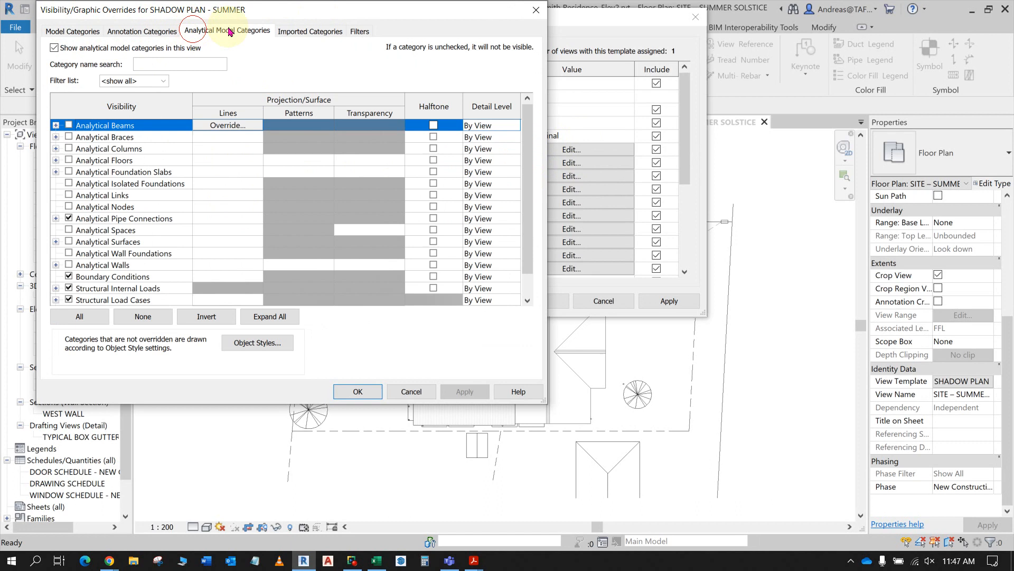
left_click(312, 32)
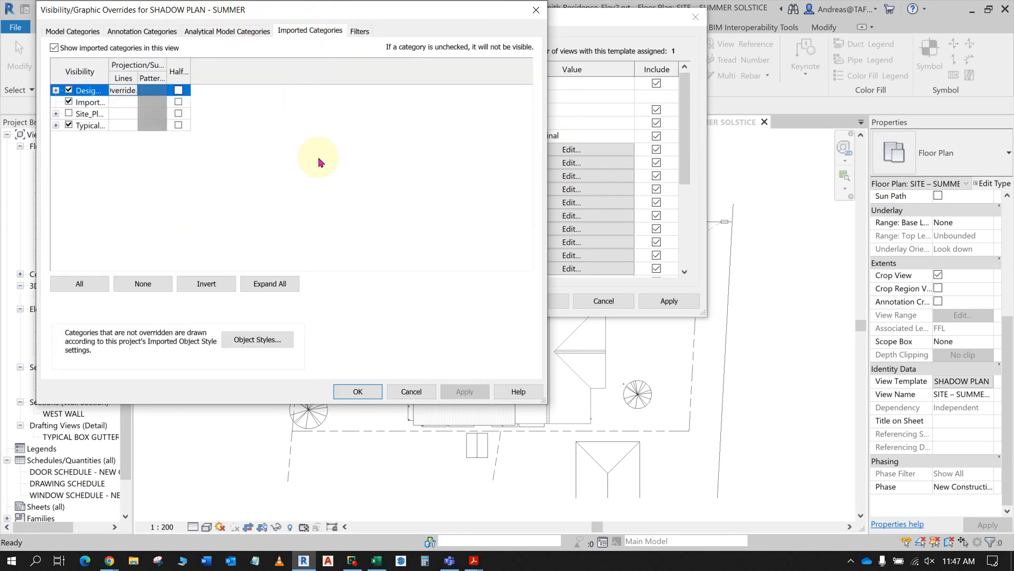
- Widen the imported category columns, keep Imports in Families visible, and hide the Typical_Box_Gutter_Detail_V3 drawing in the template
left_click(69, 101)
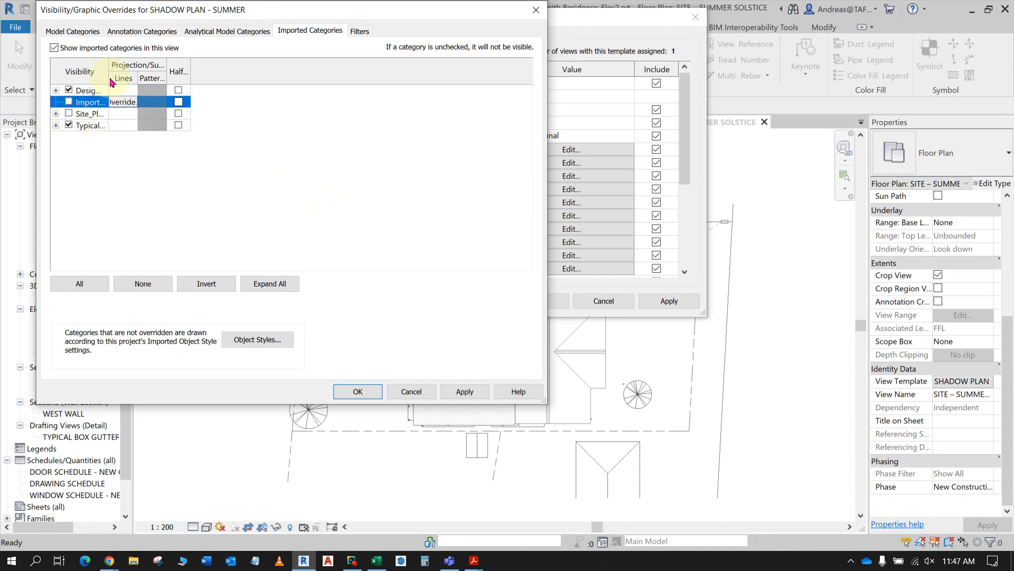
left_click_drag(108, 64, 409, 64)
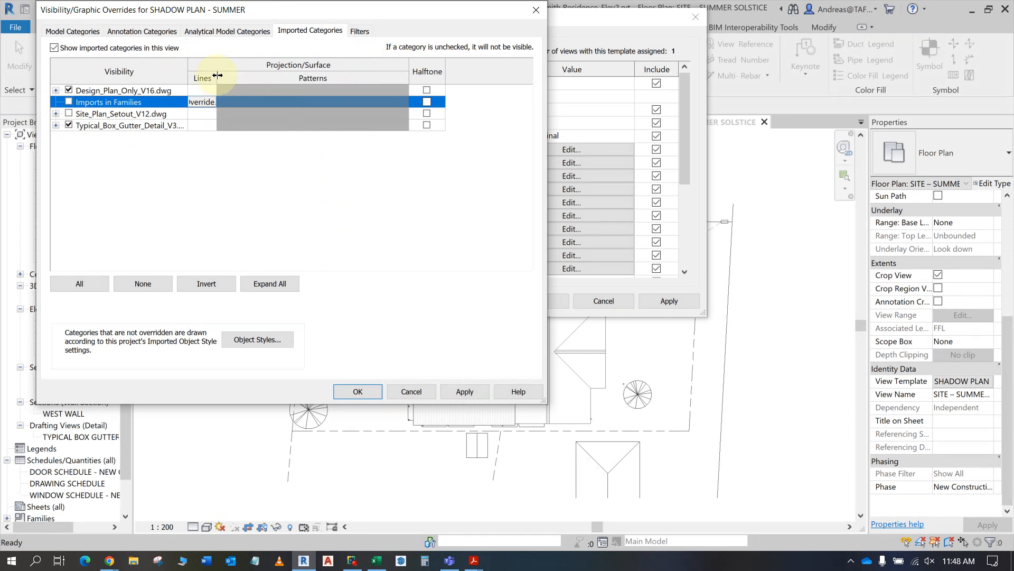
left_click_drag(217, 77, 292, 77)
key("alt+Tab")
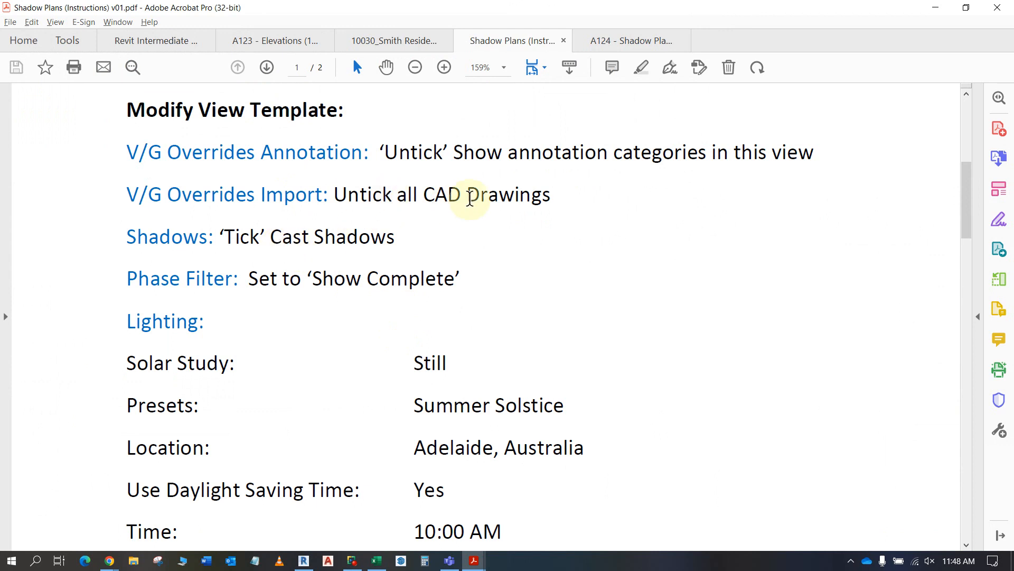
key("alt+Tab")
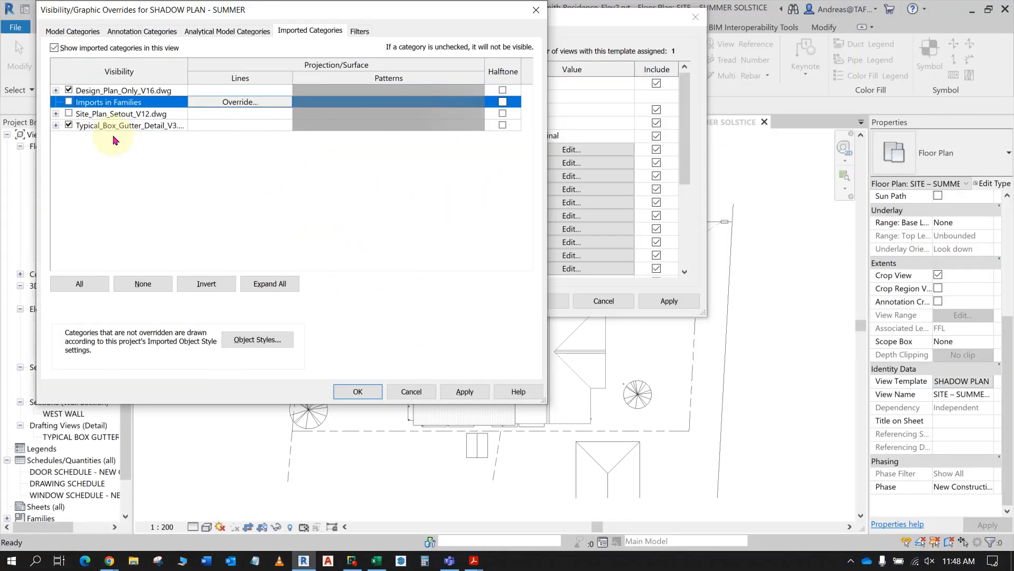
left_click(69, 102)
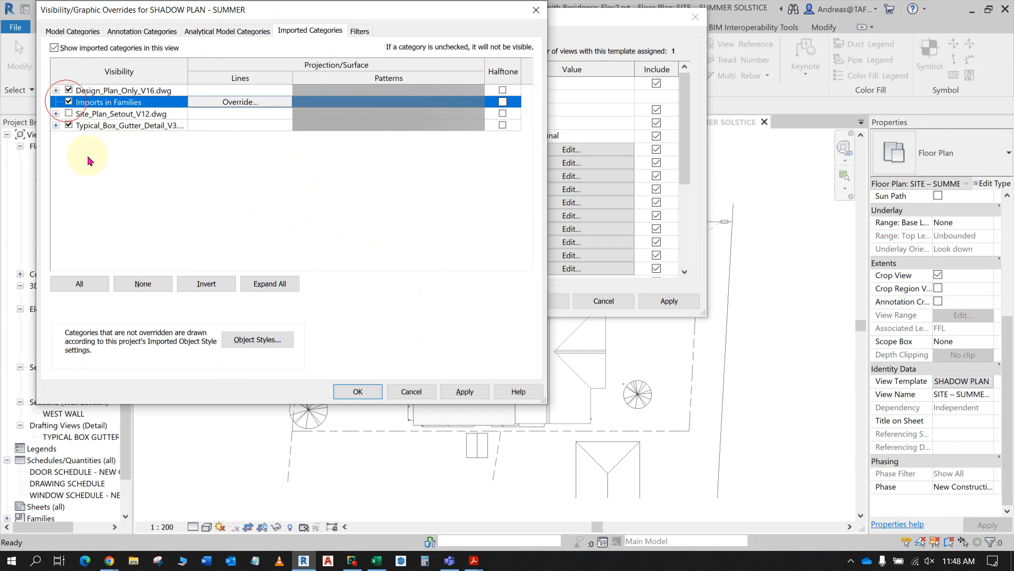
left_click(56, 126)
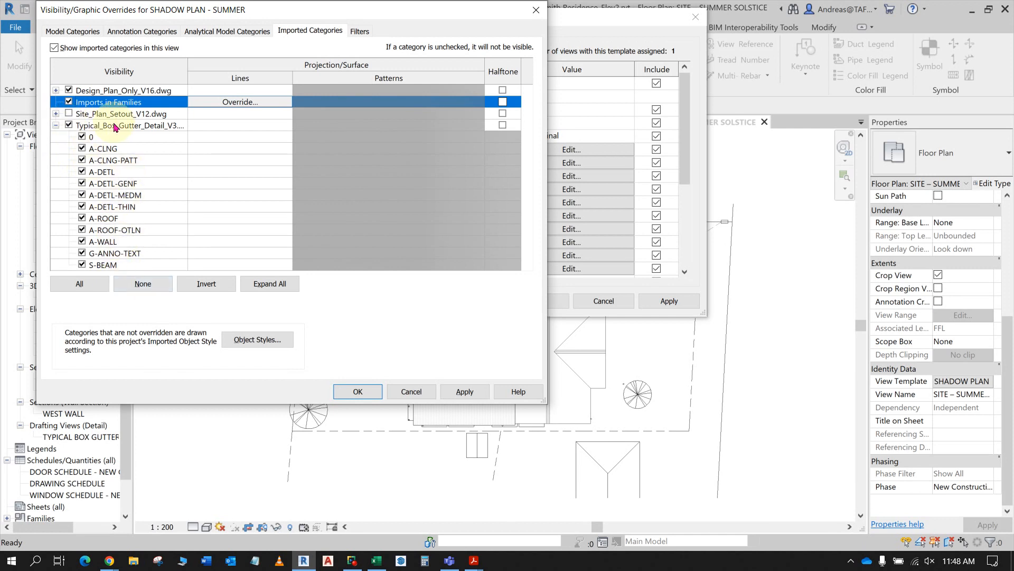
left_click(69, 125)
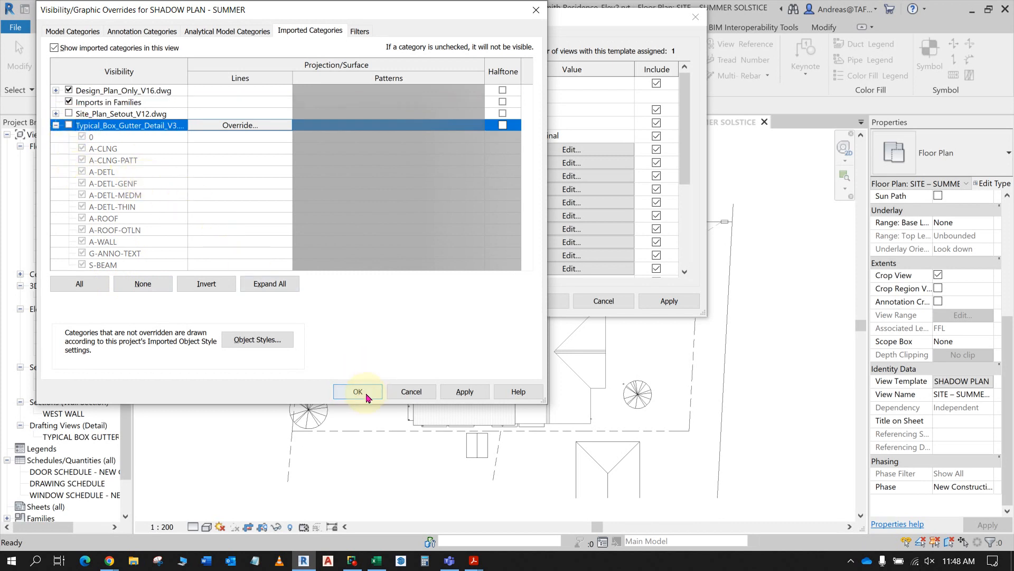
left_click(461, 393)
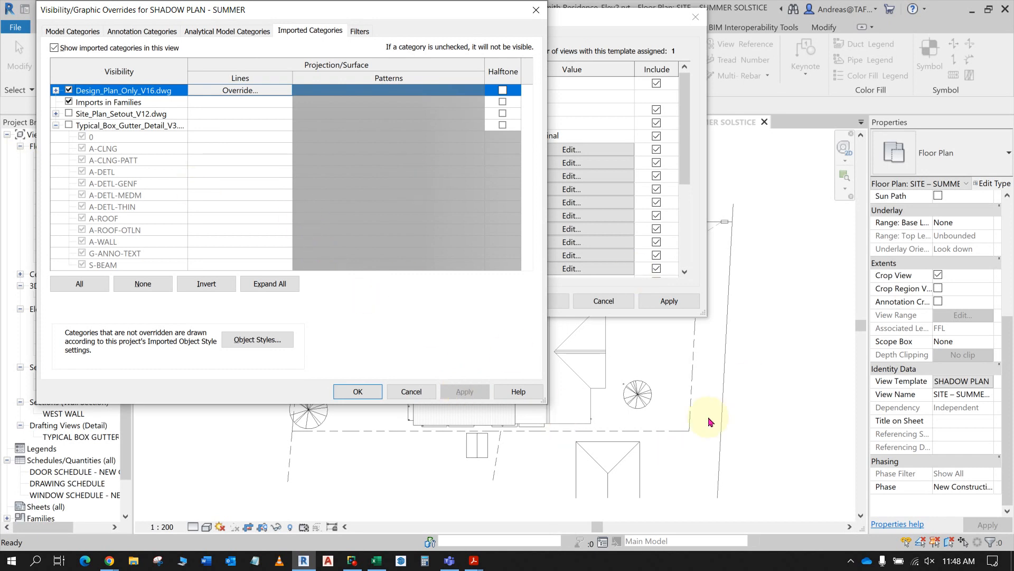
- Switch to Acrobat to check the CAD drawing and shadow instructions, return to Revit and close the visibility overrides
key("alt+Tab")
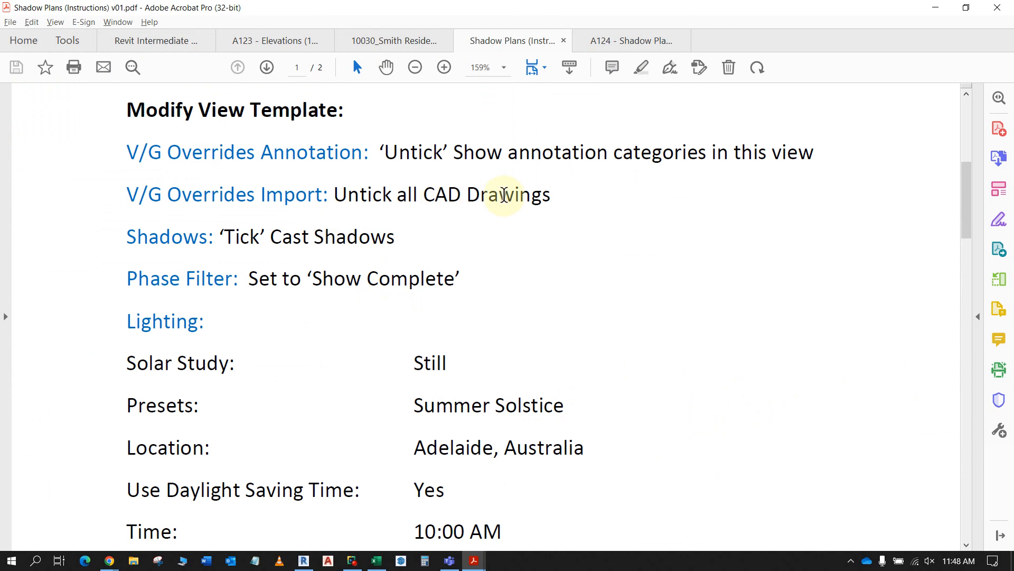
key("alt+Tab")
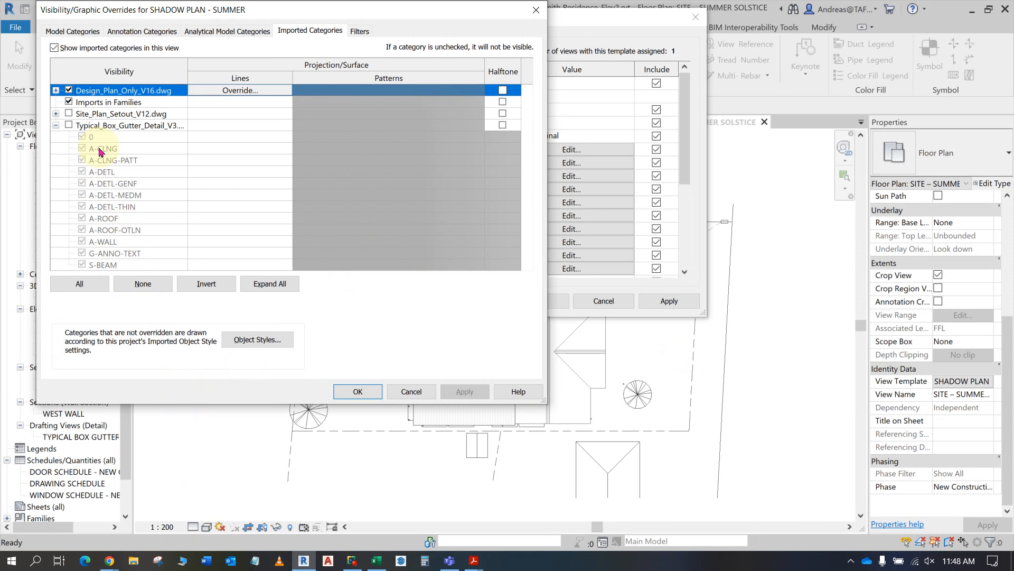
key("alt+Tab")
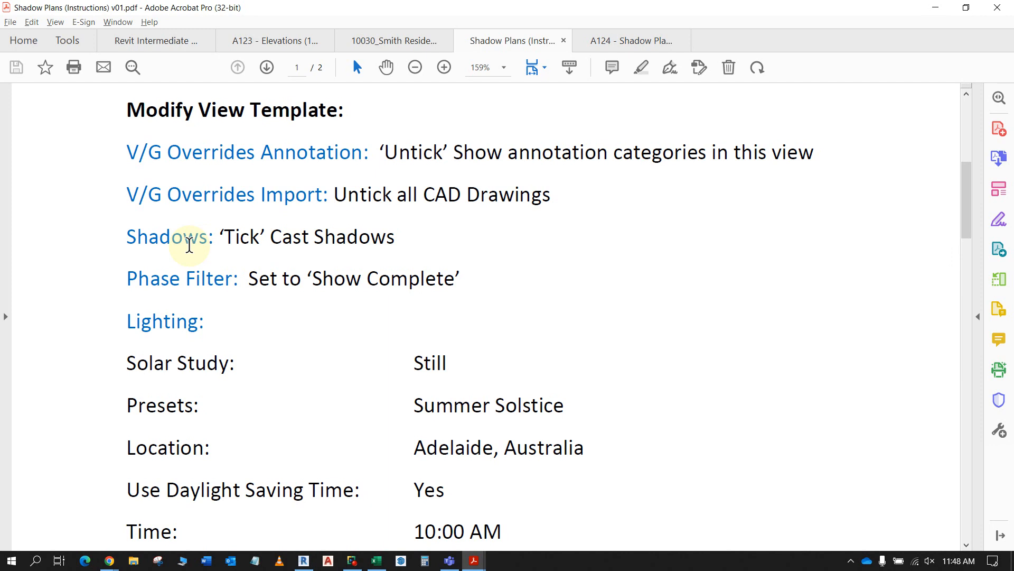
key("alt+Tab")
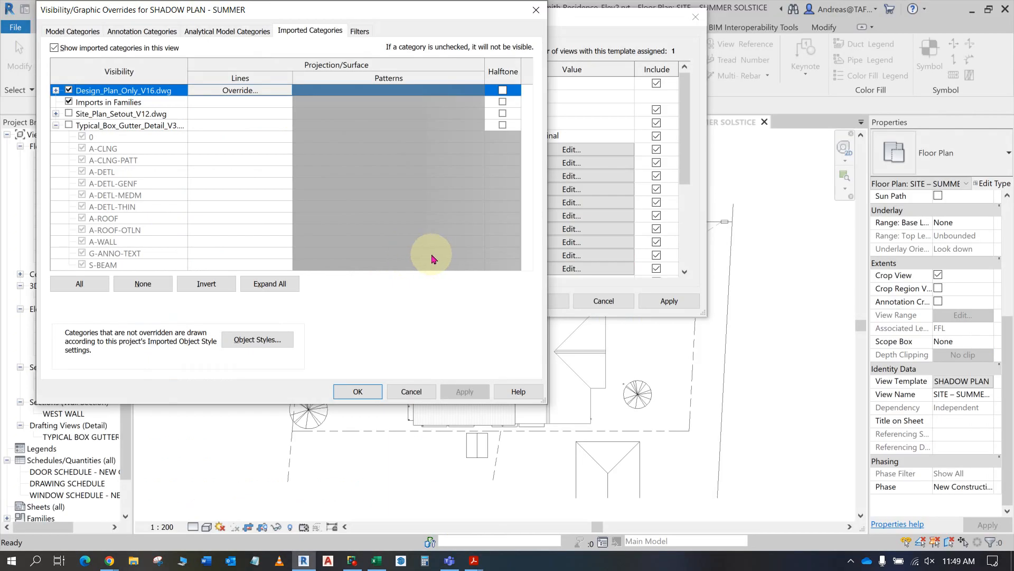
left_click(537, 10)
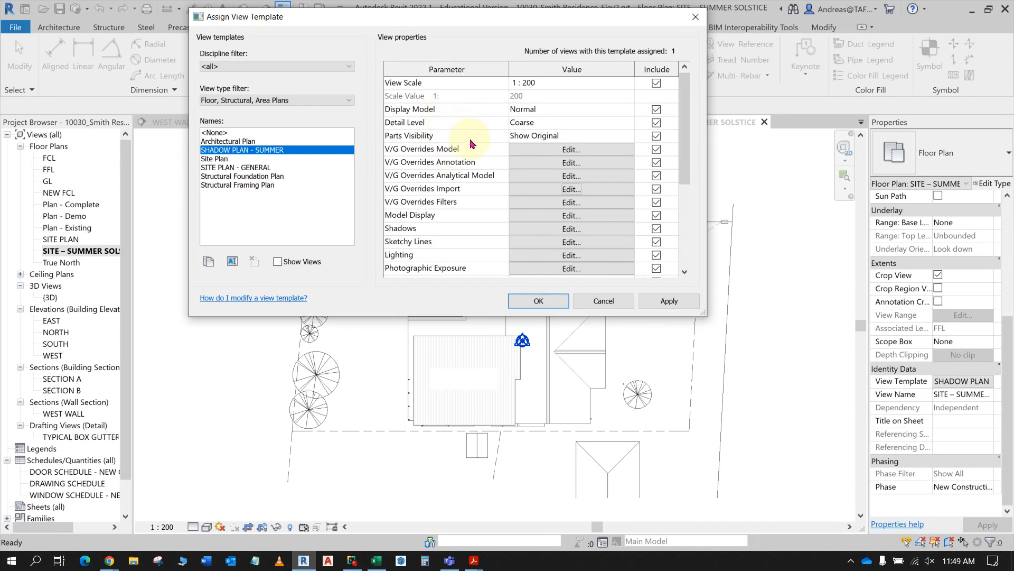
- Enable Cast Shadows in the SHADOW PLAN - SUMMER template's shadow settings, check the instructions PDF in Acrobat, and apply the change in Revit
left_click(574, 229)
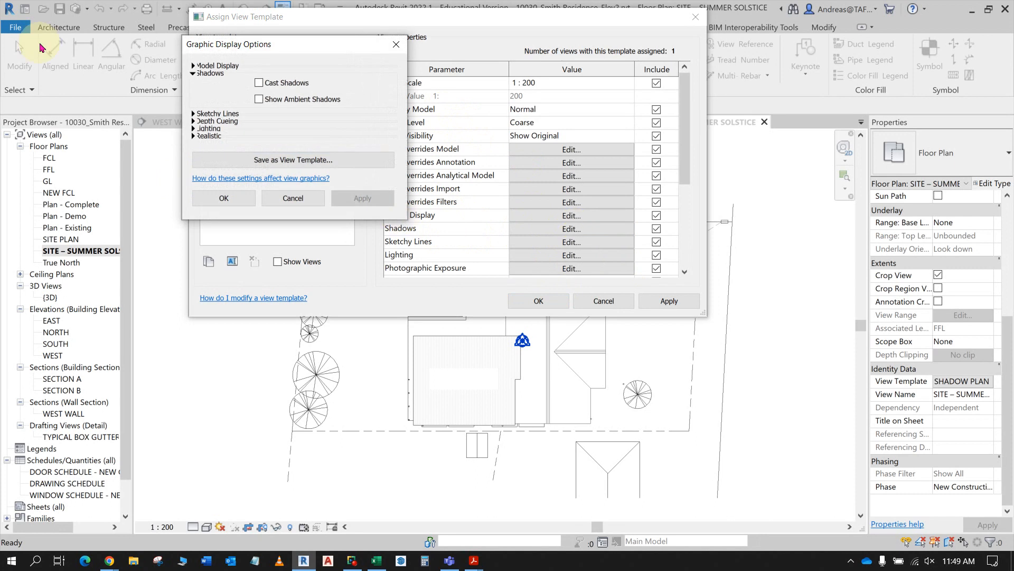
left_click(259, 83)
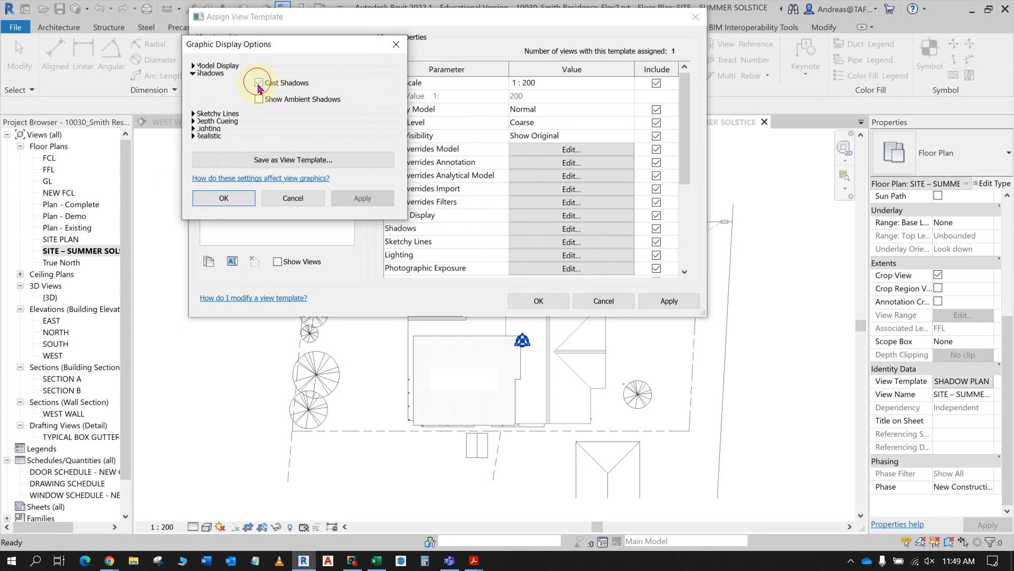
key("alt+Tab")
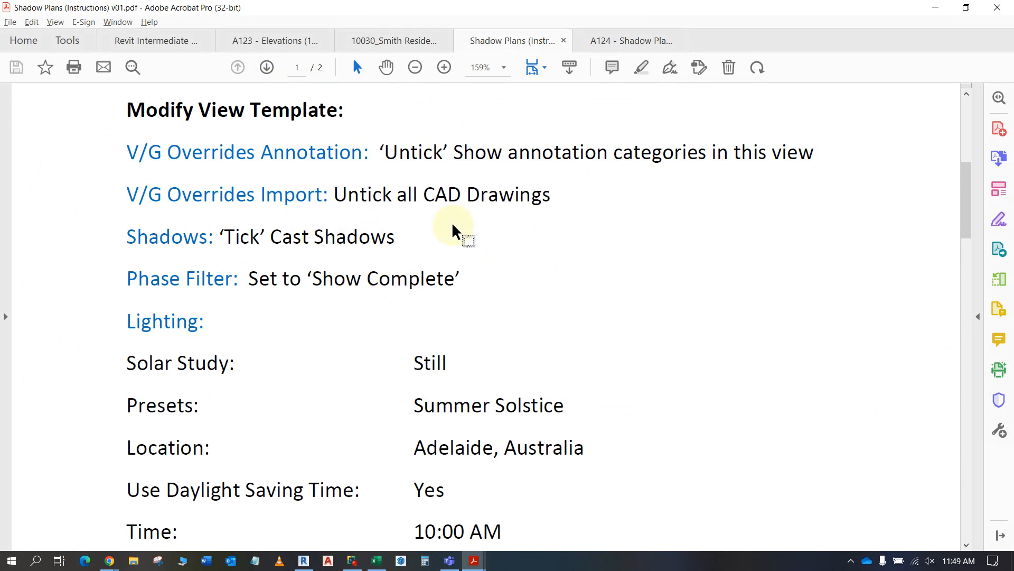
key("alt+Tab")
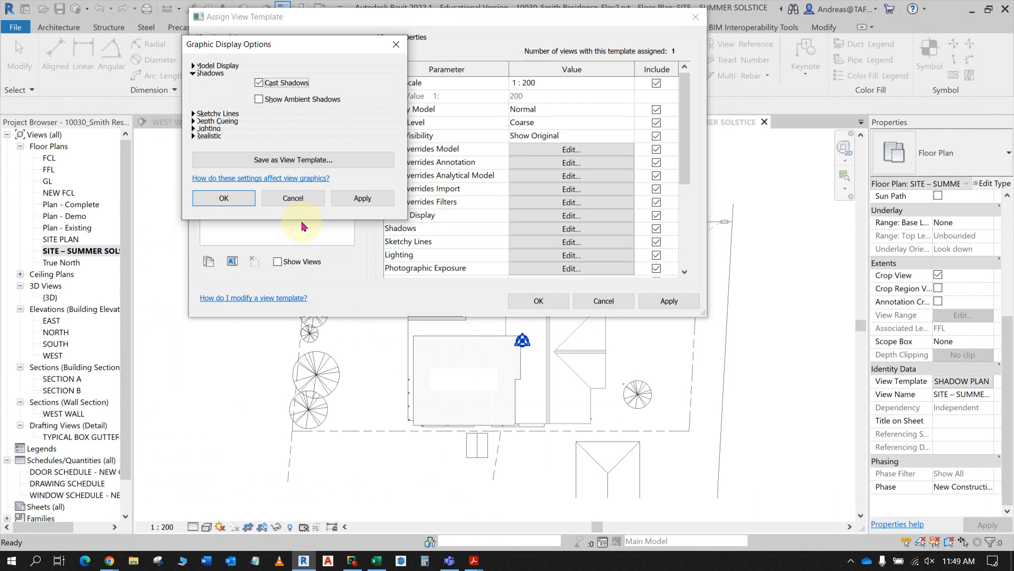
left_click(362, 199)
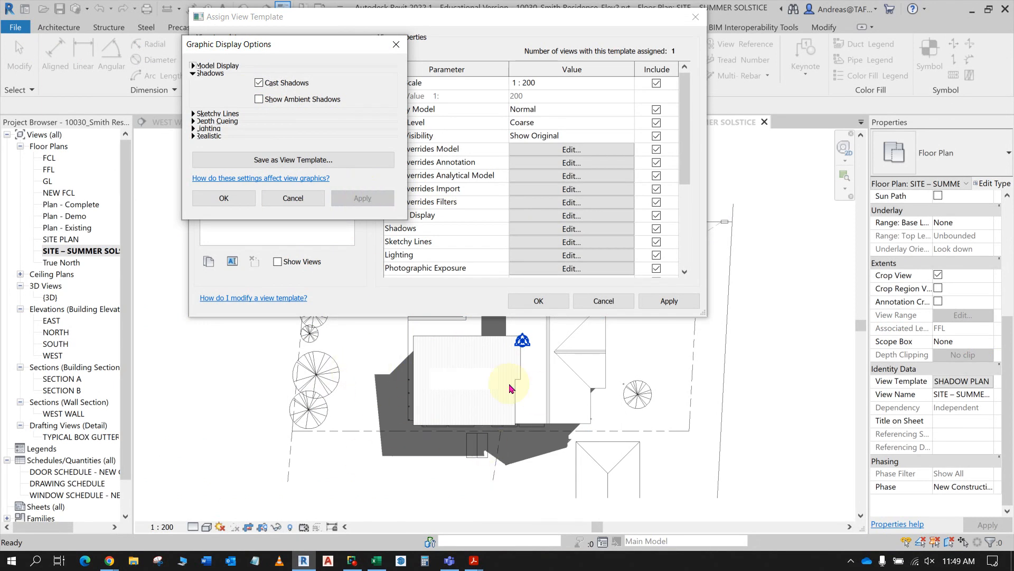
- Try Show Ambient Shadows in the template's shadow settings, applying it on and off
left_click(259, 101)
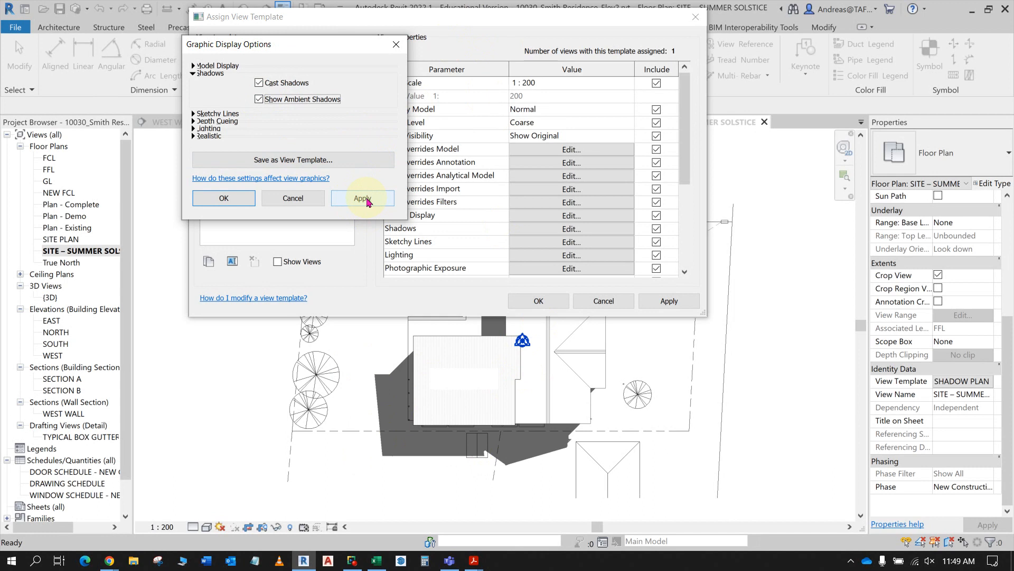
left_click(367, 199)
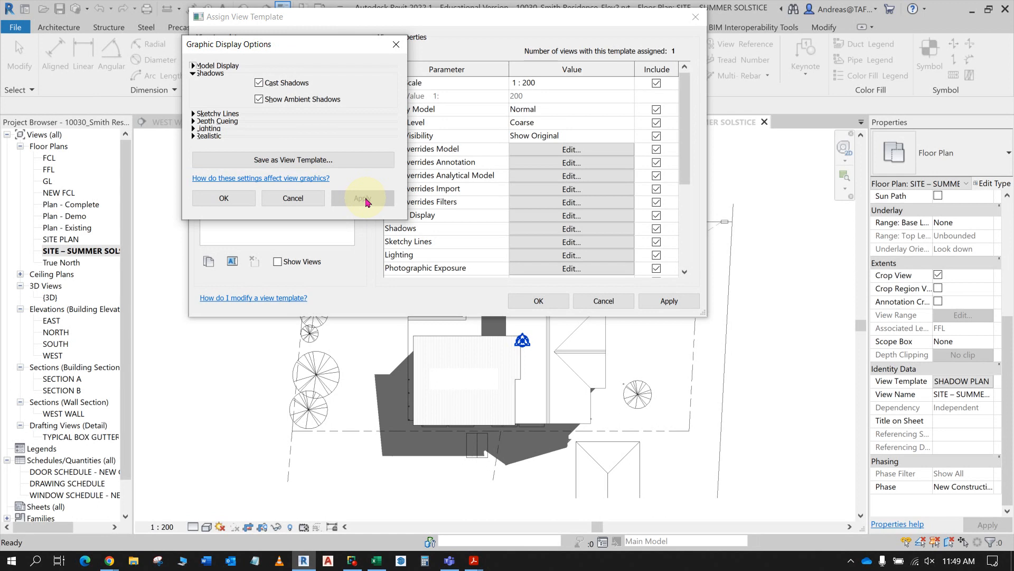
left_click(260, 99)
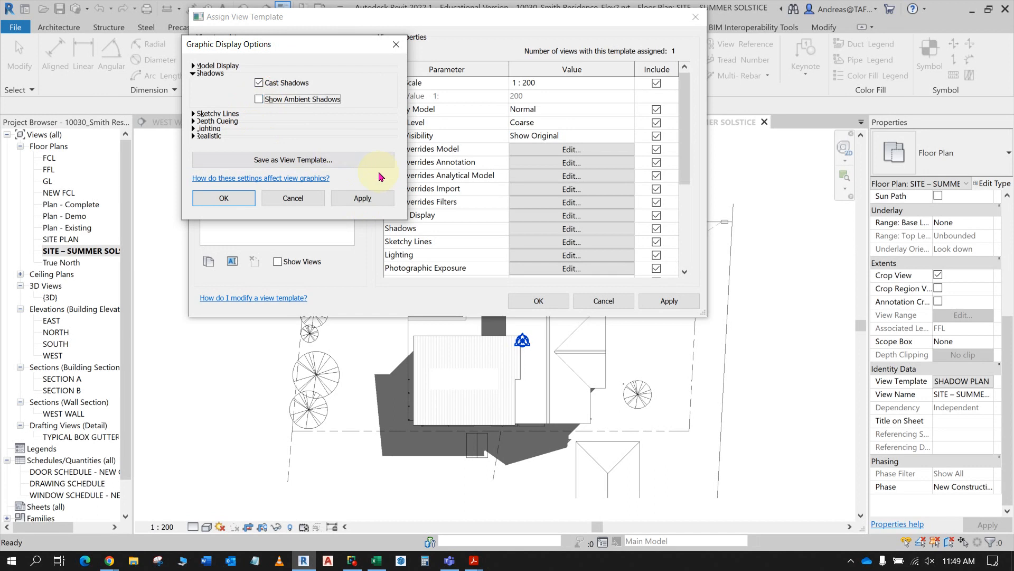
left_click(363, 198)
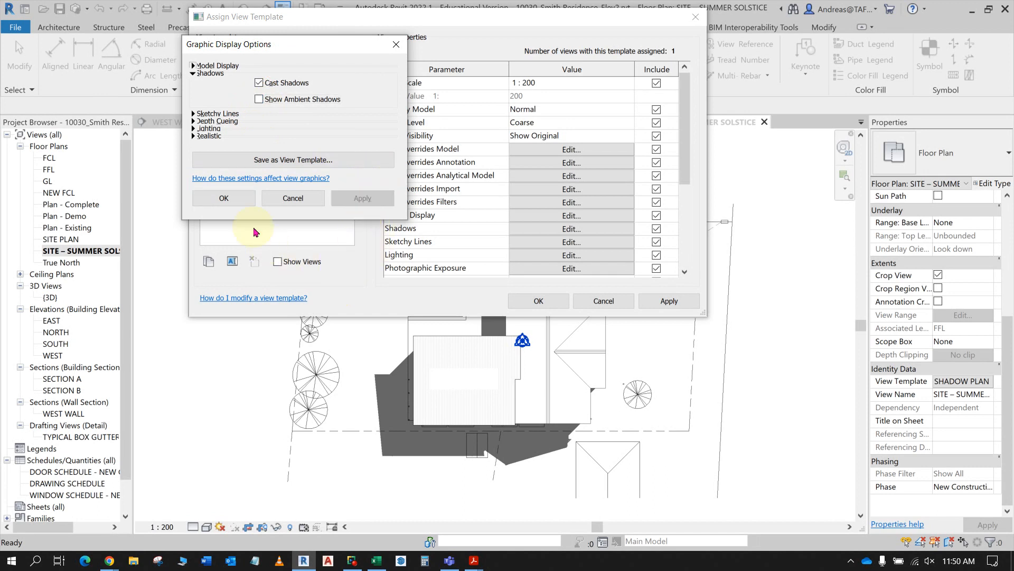
- Accept the shadow settings, check the phase filter instruction in Acrobat, and return to Revit
left_click(227, 199)
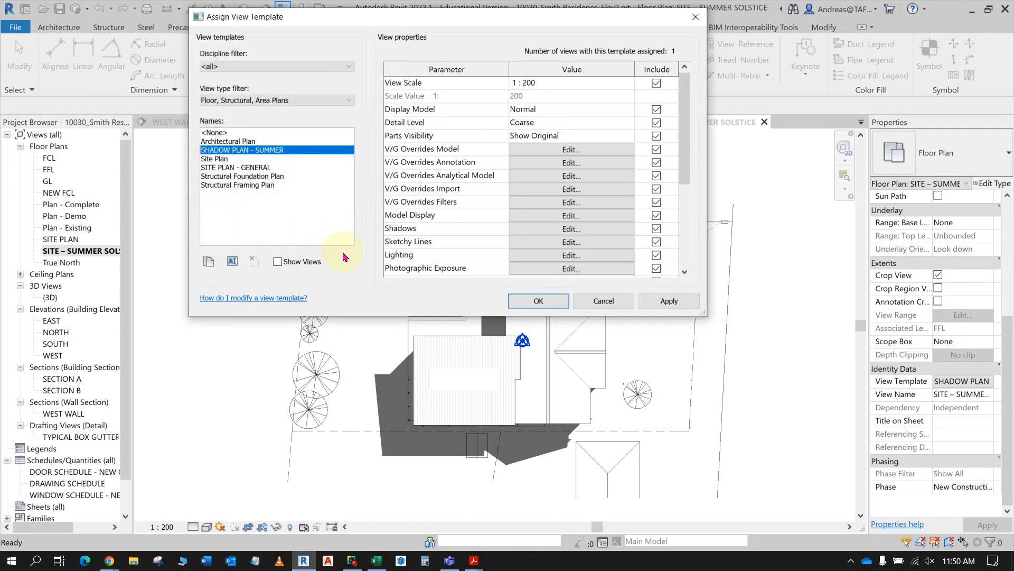
key("alt+Tab")
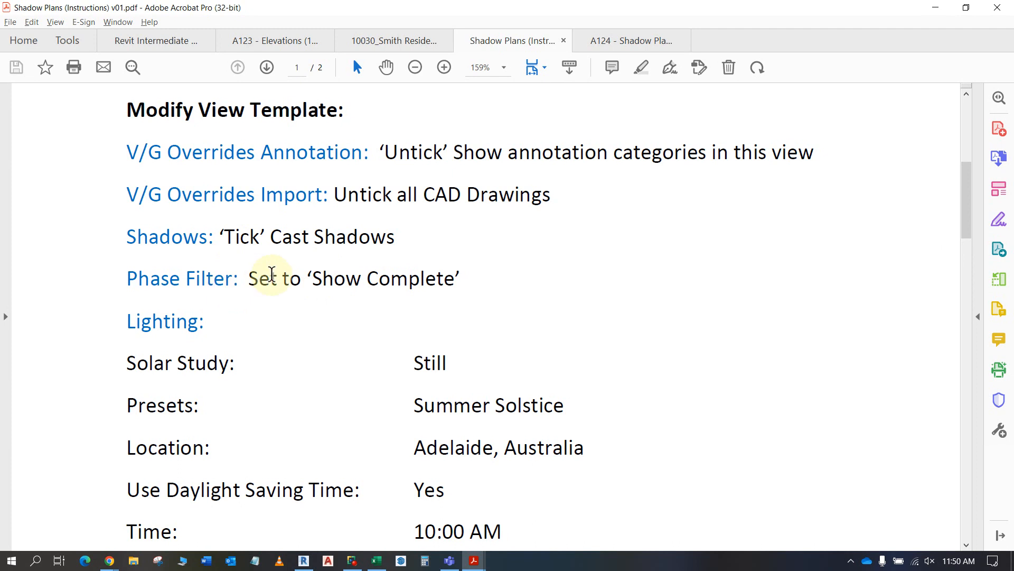
key("alt+Tab")
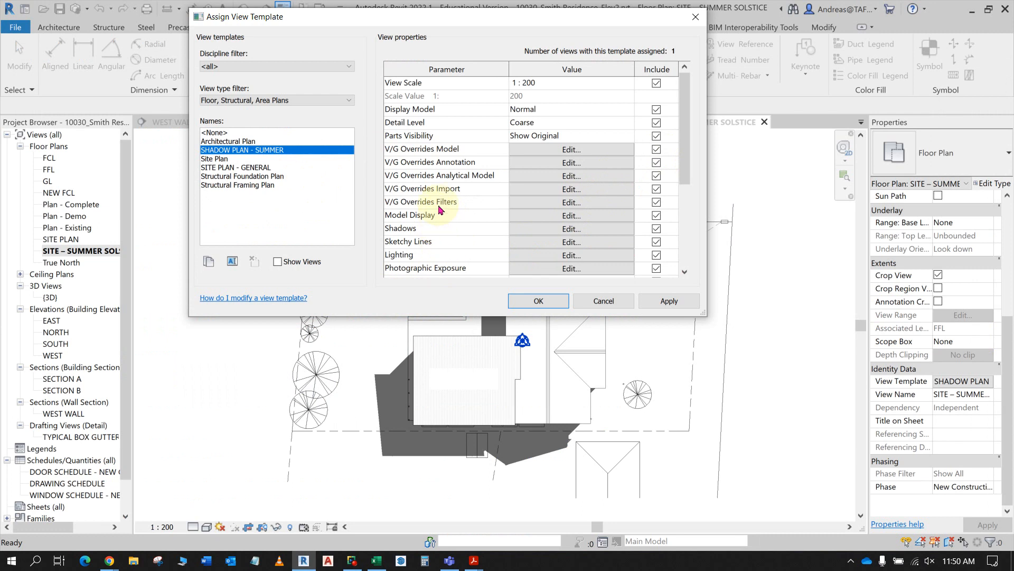
- Set the SHADOW PLAN - SUMMER template's phase filter to Show Complete and accept the template
scroll(435, 127, "down", 1)
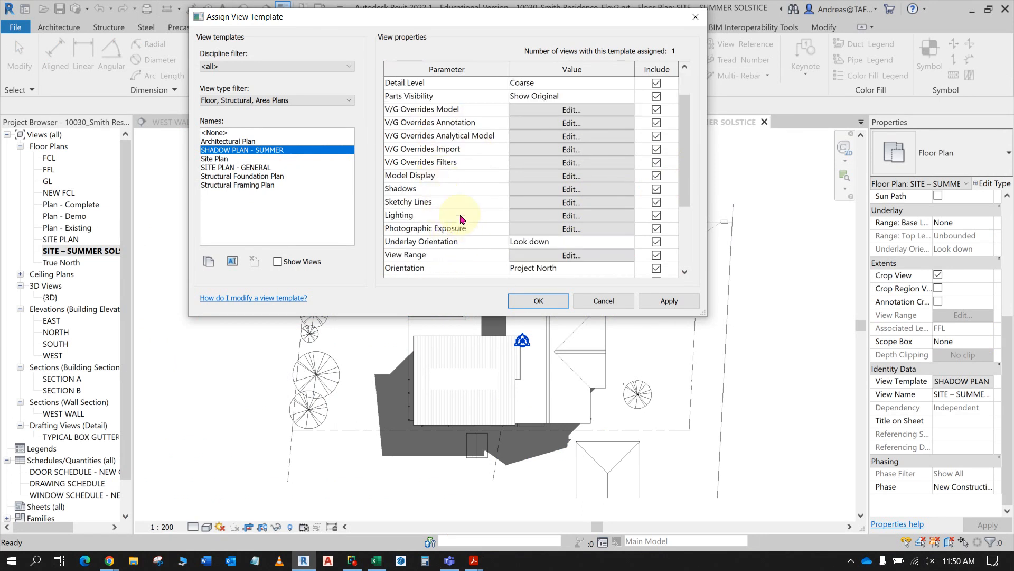
scroll(460, 219, "down", 2)
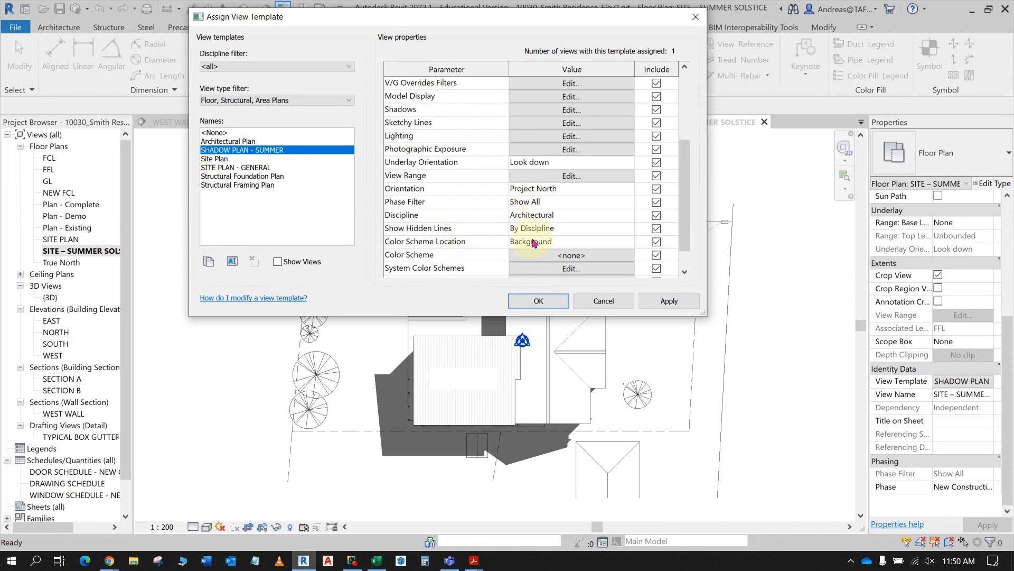
left_click(542, 203)
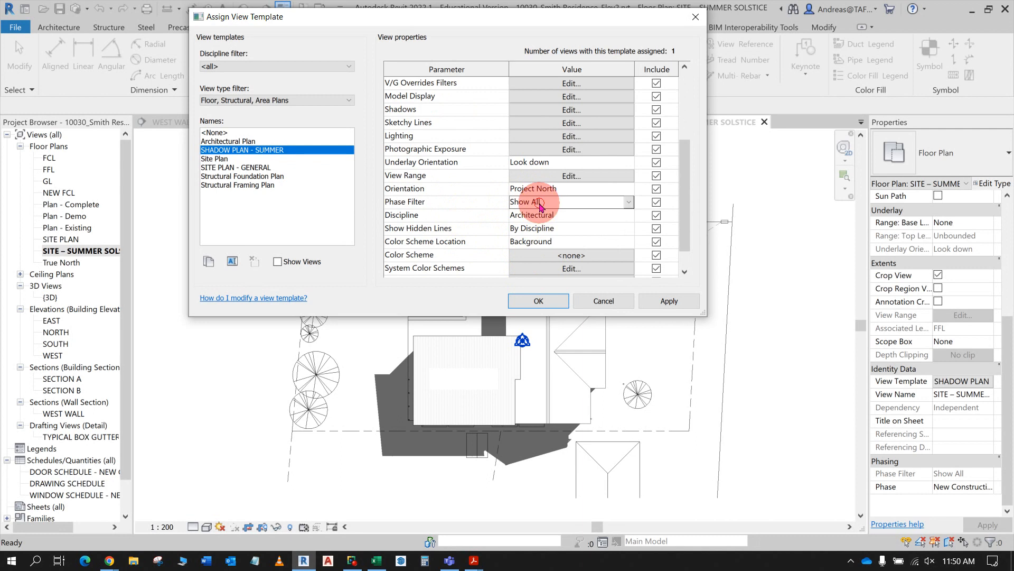
left_click(629, 201)
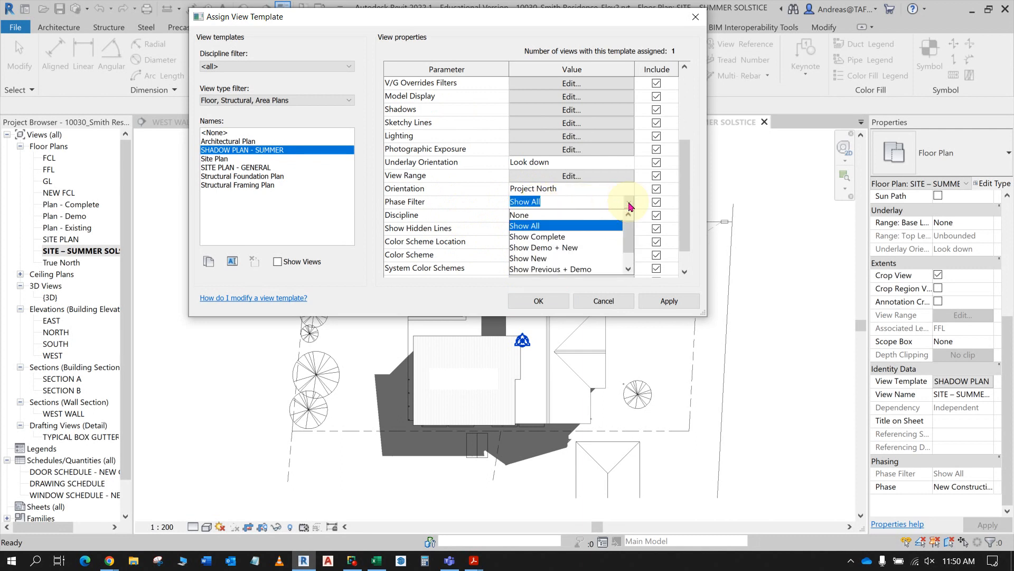
left_click(572, 238)
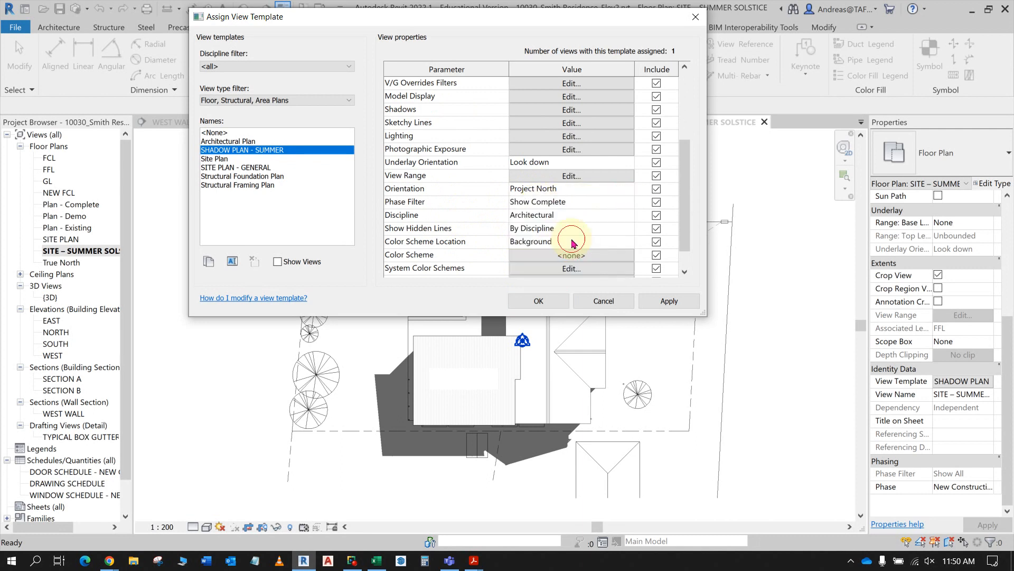
left_click(536, 299)
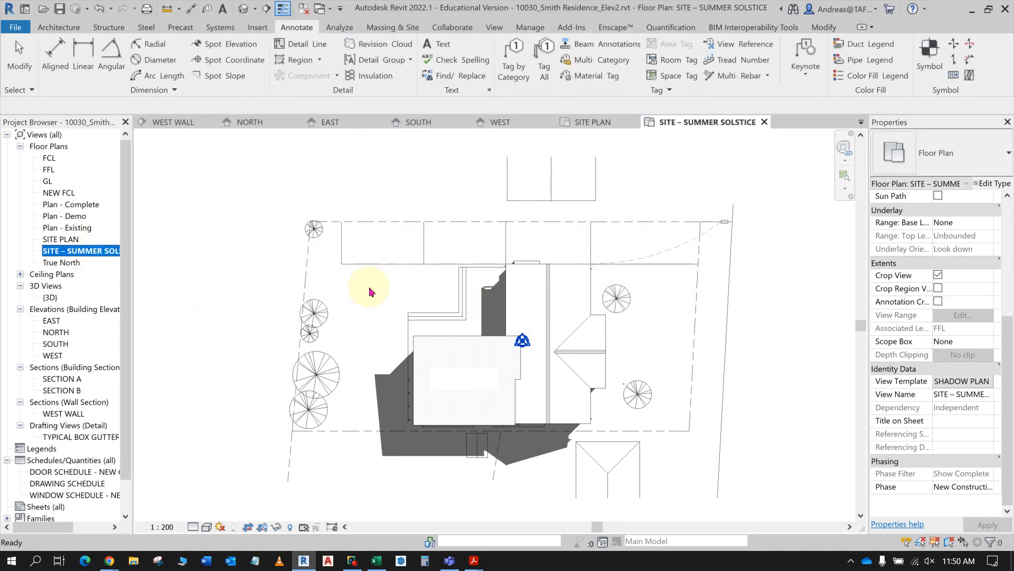
- Open the SITE PLAN floor plan and its SITE PLAN - GENERAL view template settings, repositioning the dialog over the drawing
double_click(62, 239)
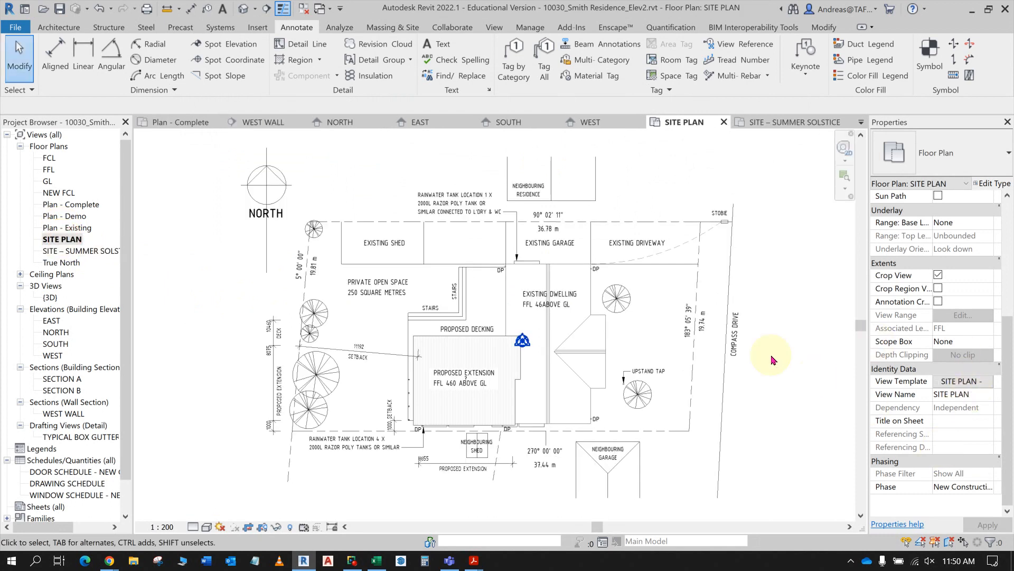
scroll(771, 359, "down", 3)
scroll(792, 366, "up", 2)
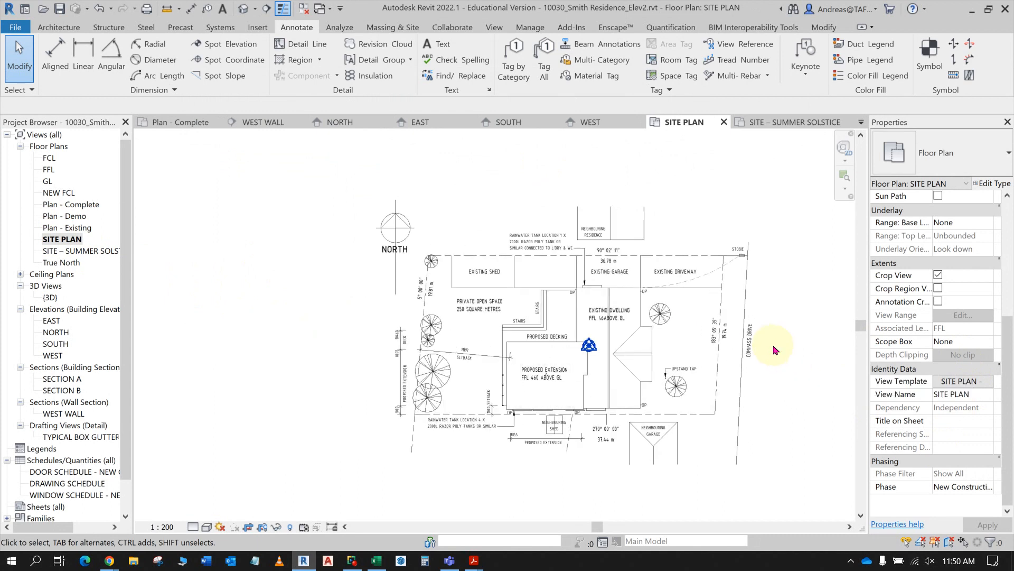
middle_click_drag(751, 339, 656, 300)
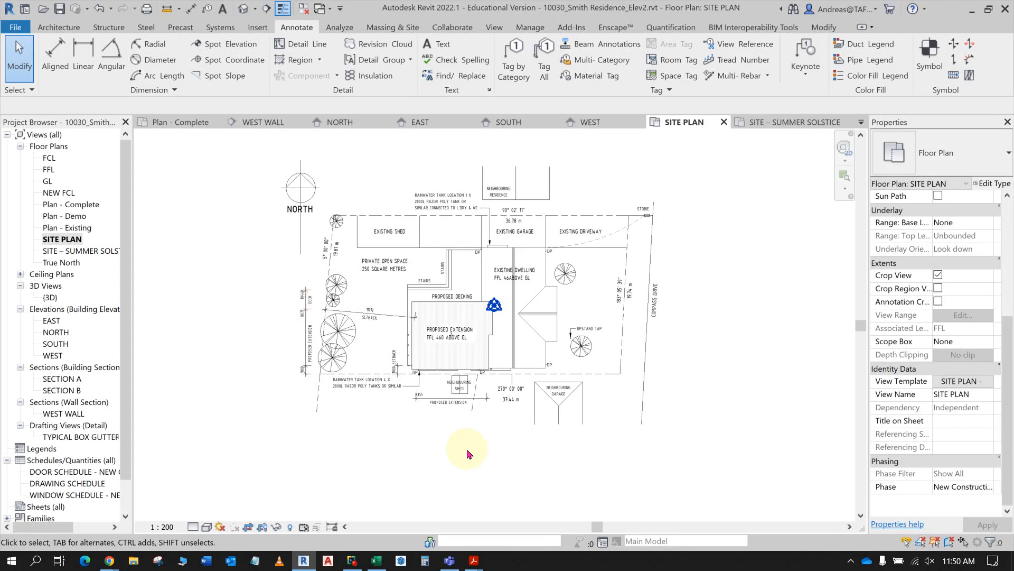
left_click(951, 380)
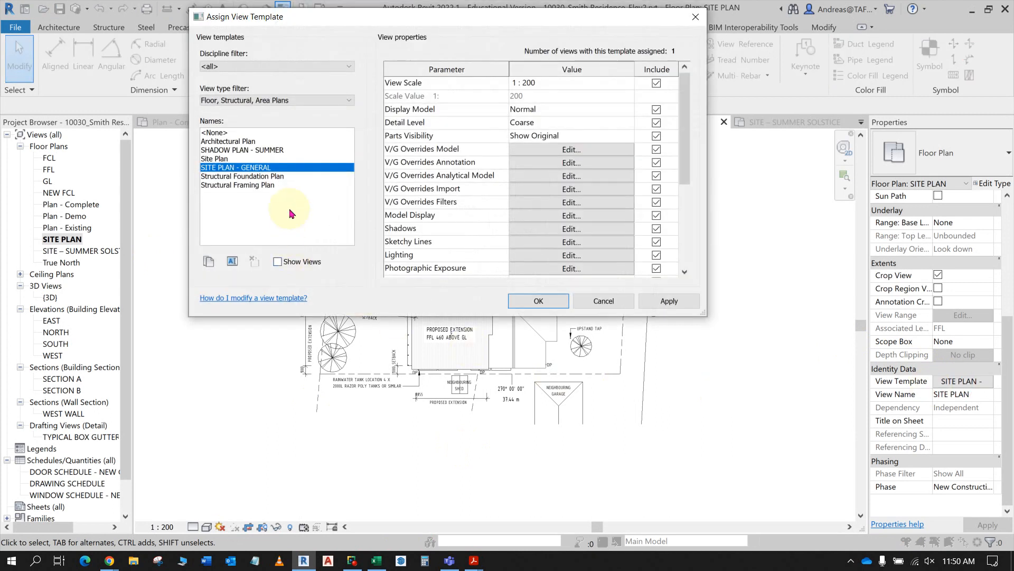
scroll(571, 216, "down", 3)
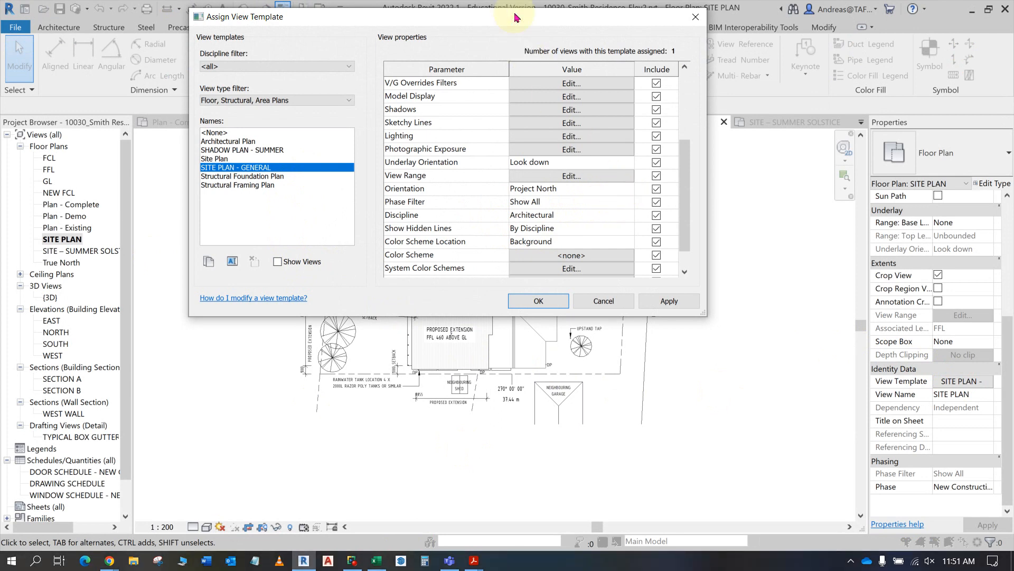
left_click_drag(515, 17, 790, 119)
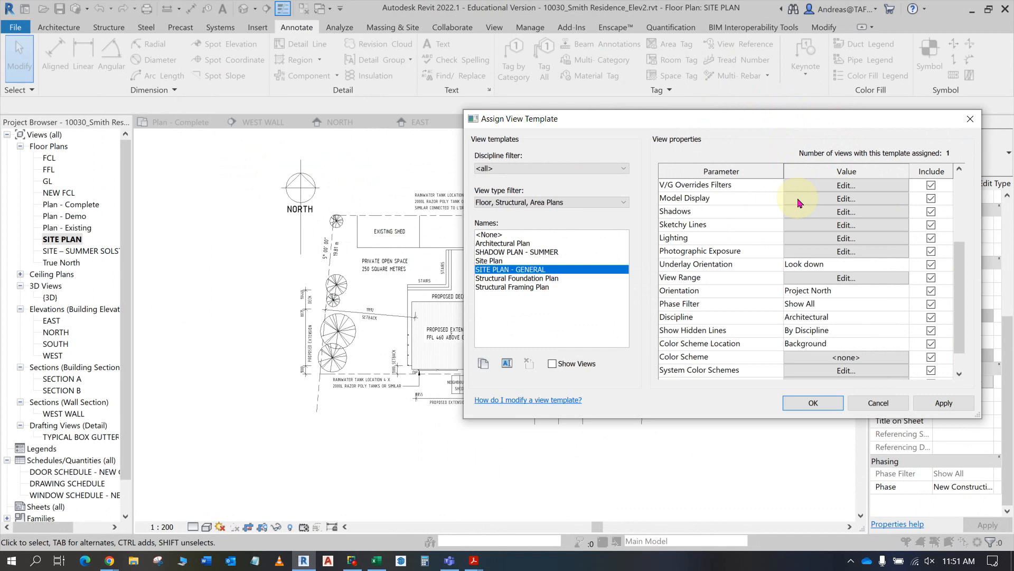
left_click_drag(720, 110, 816, 306)
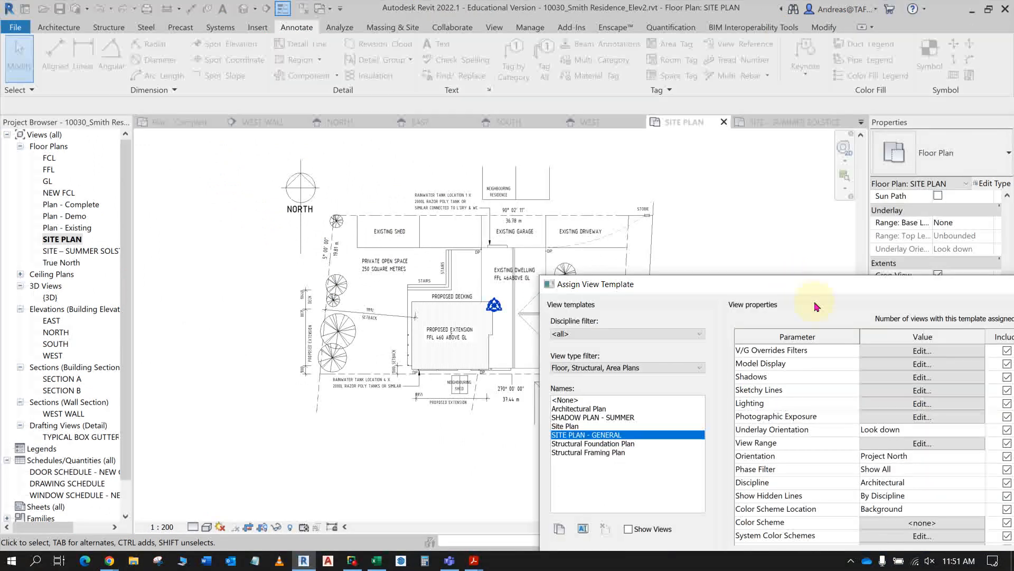
left_click_drag(789, 290, 362, 155)
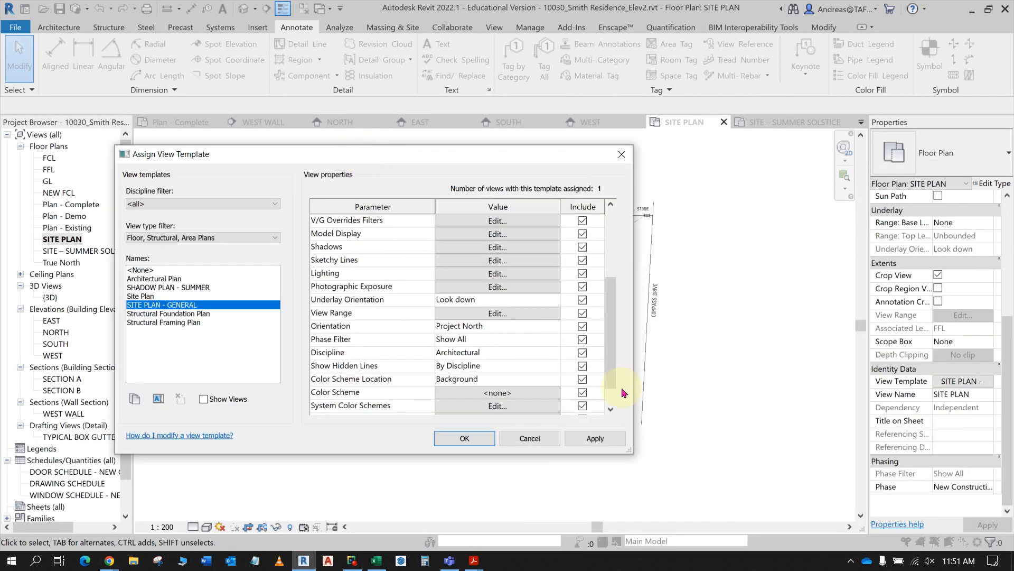
- Set the SITE PLAN - GENERAL template's phase filter to Show Complete, apply it, and close the template settings
scroll(511, 381, "down", 1)
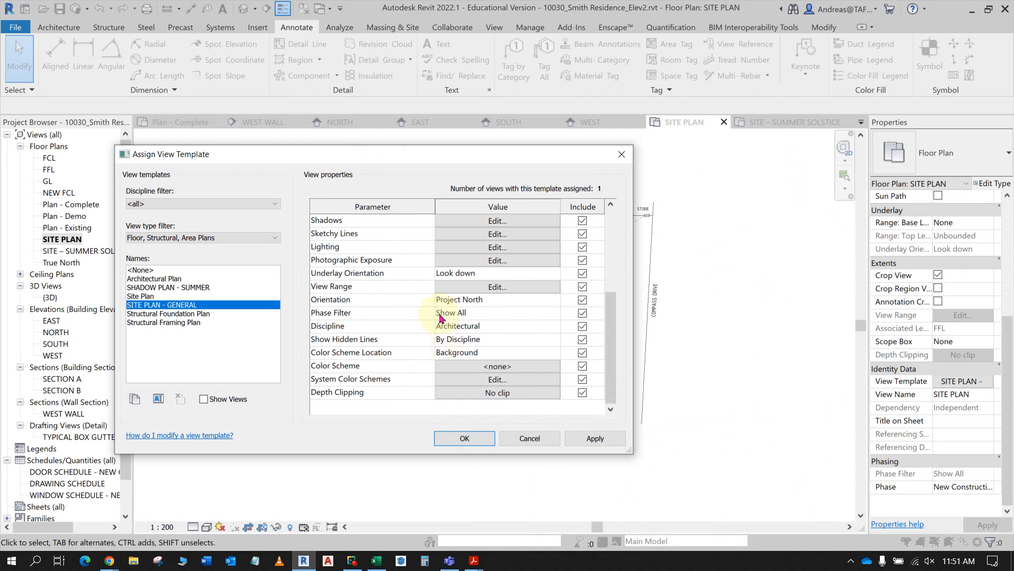
left_click(470, 312)
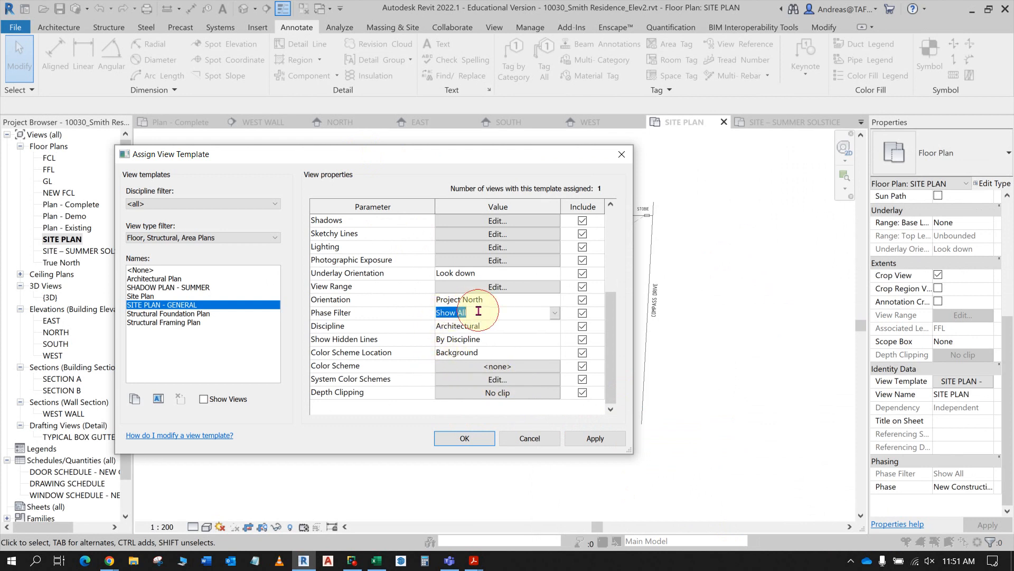
left_click(556, 315)
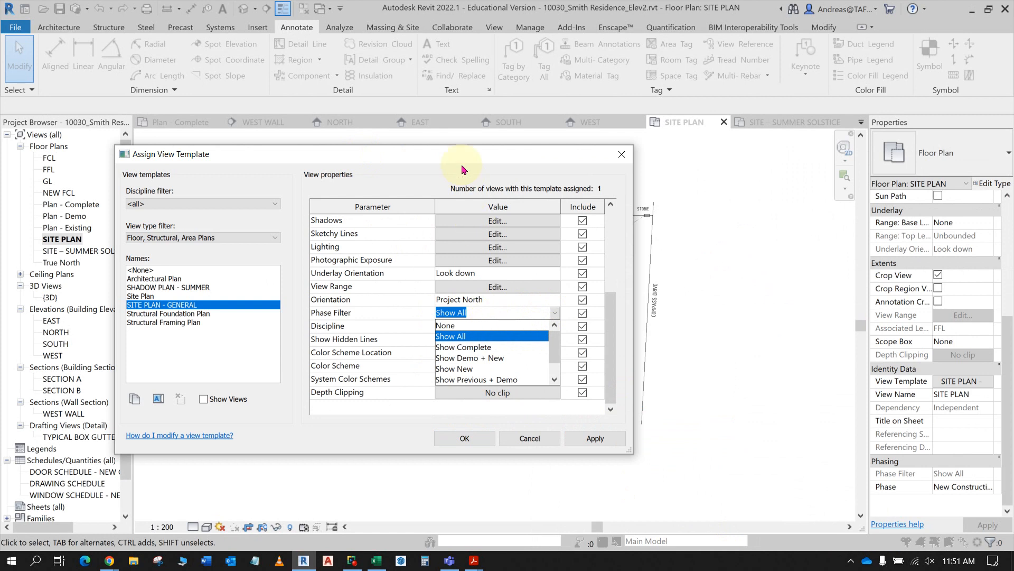
left_click_drag(462, 169, 788, 224)
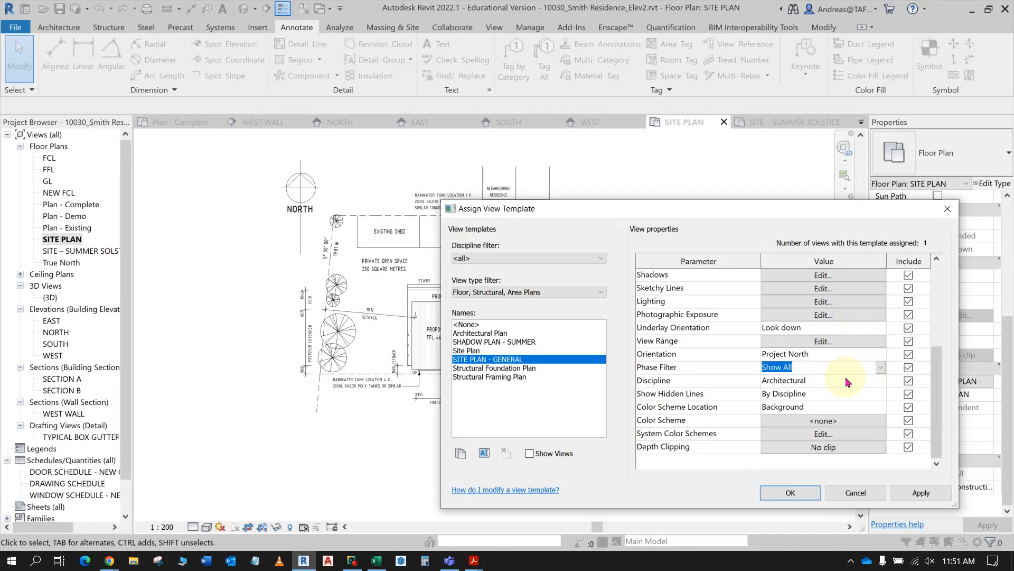
left_click(881, 367)
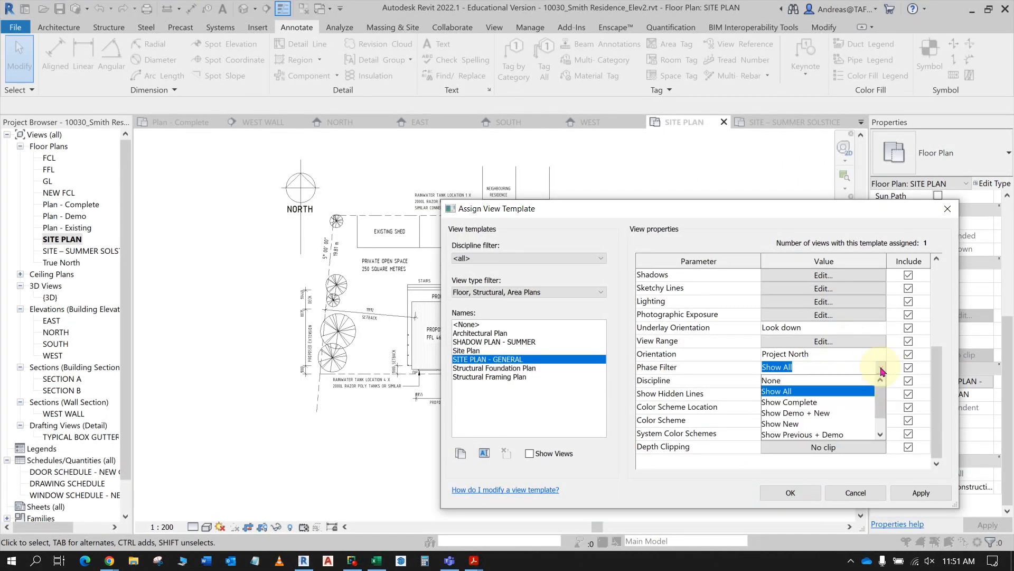
left_click(829, 409)
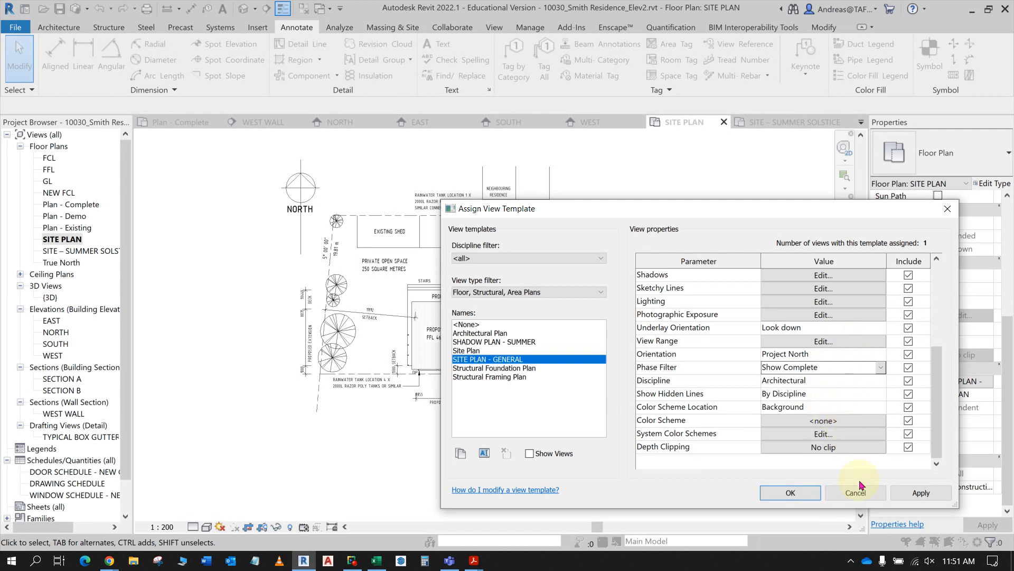
left_click(914, 492)
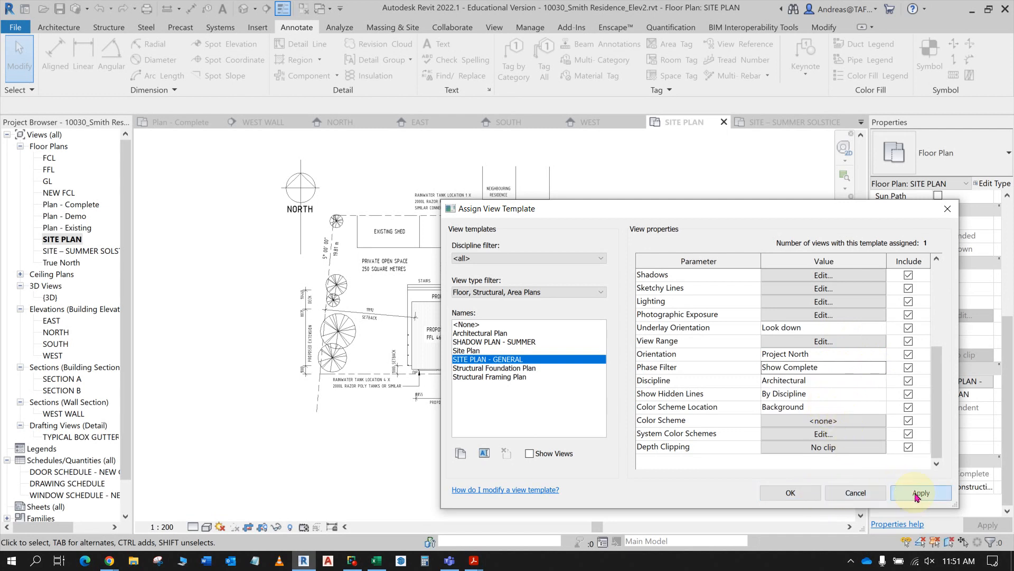
left_click_drag(740, 208, 744, 232)
left_click(795, 519)
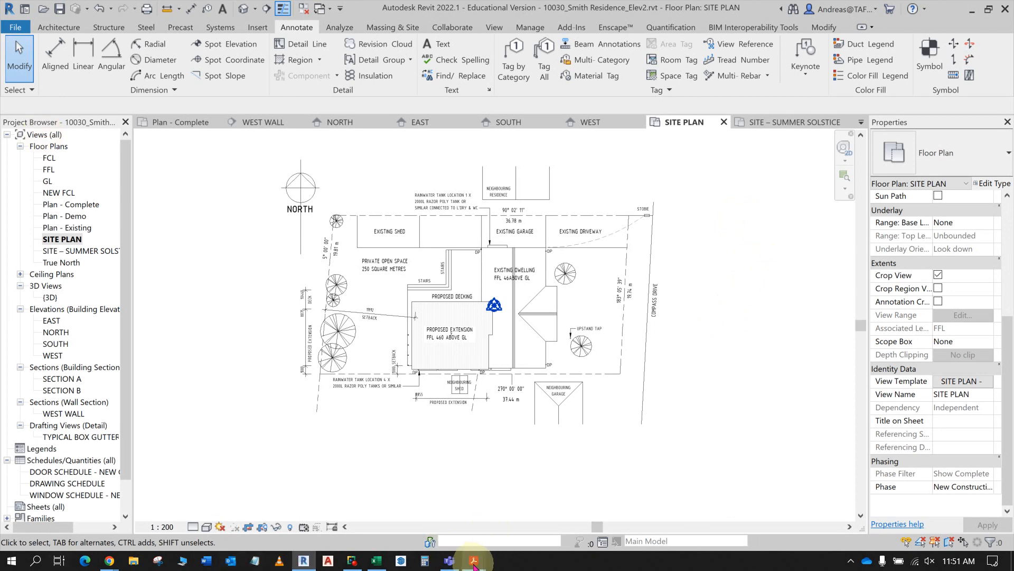
- Switch to Acrobat to find the sample SITE PLAN sheet A102 and compare it with the SITE PLAN view in Revit
mouse_move(473, 565)
left_click(487, 520)
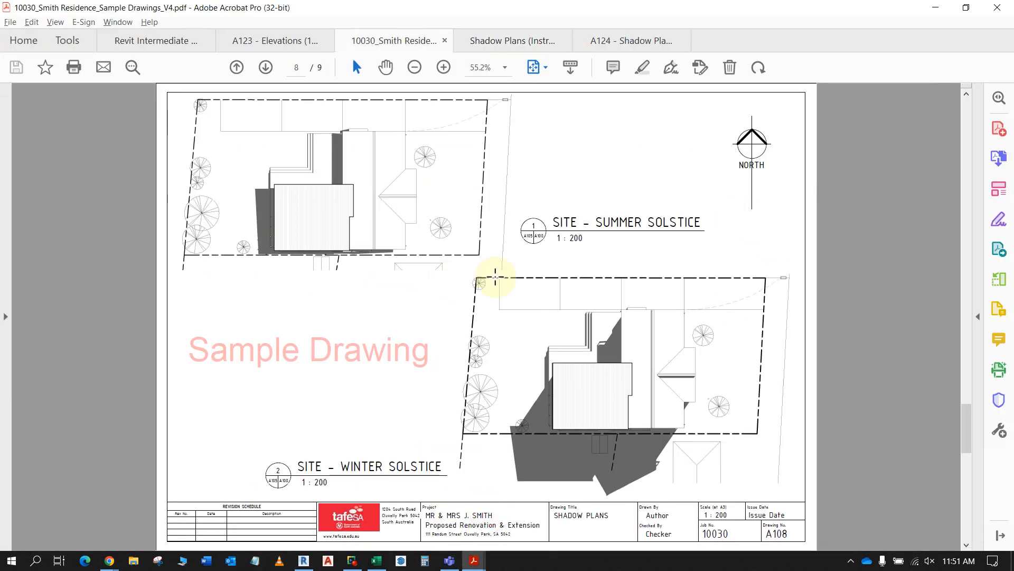
scroll(517, 290, "down", 1)
scroll(517, 291, "up", 4)
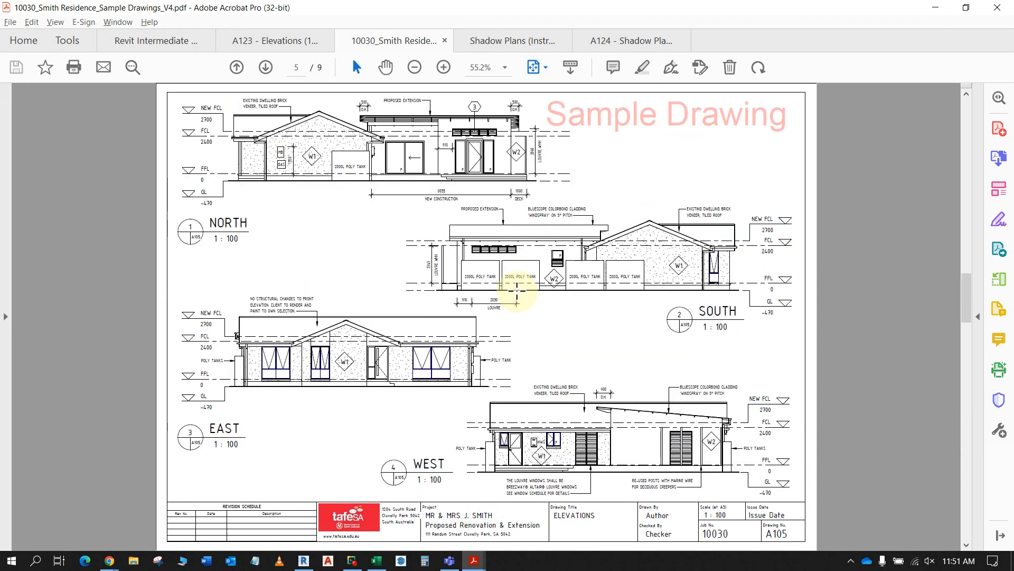
scroll(517, 290, "up", 4)
scroll(517, 290, "down", 1)
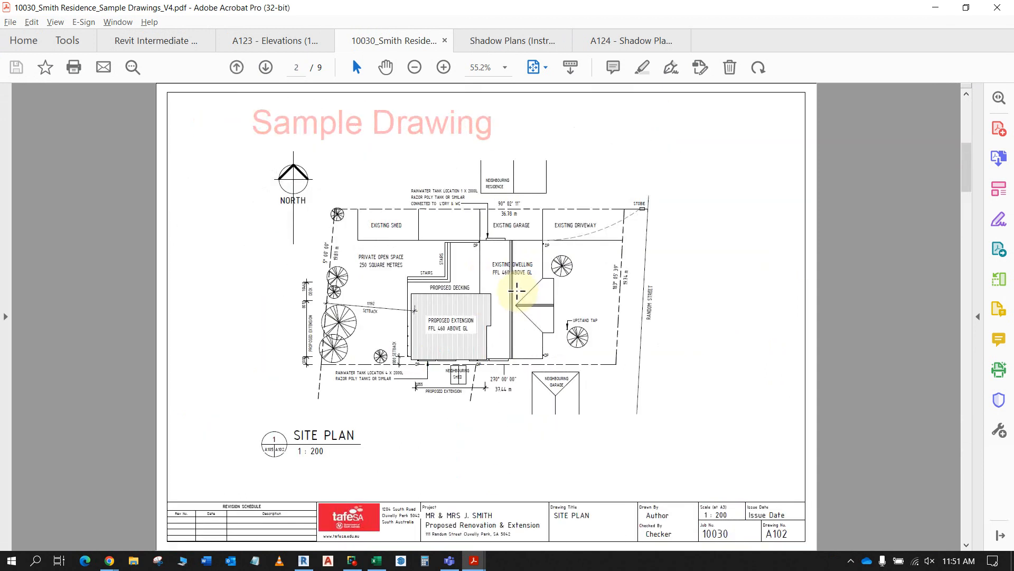
scroll(517, 290, "down", 1)
scroll(517, 290, "up", 1)
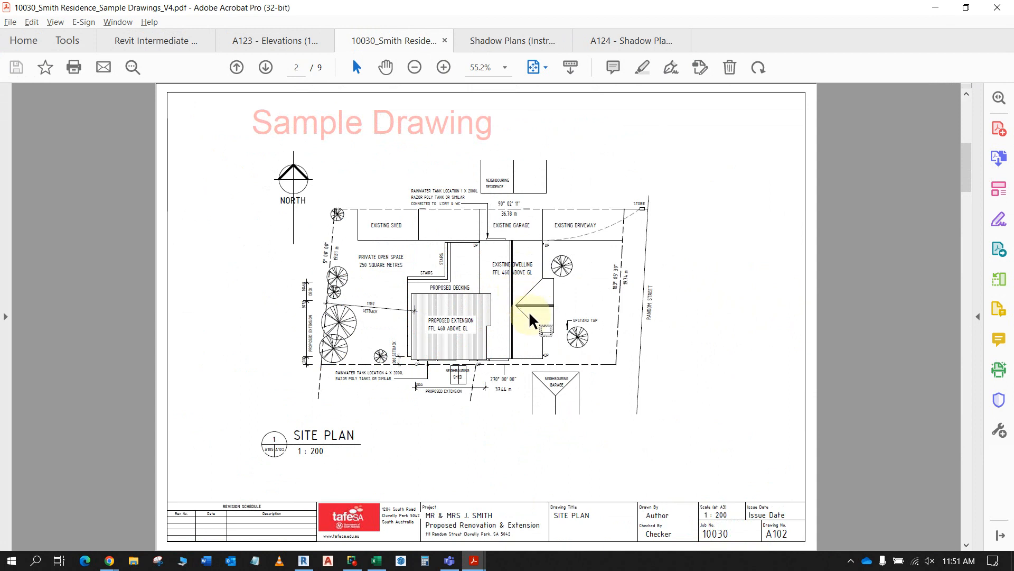
key("alt+Tab")
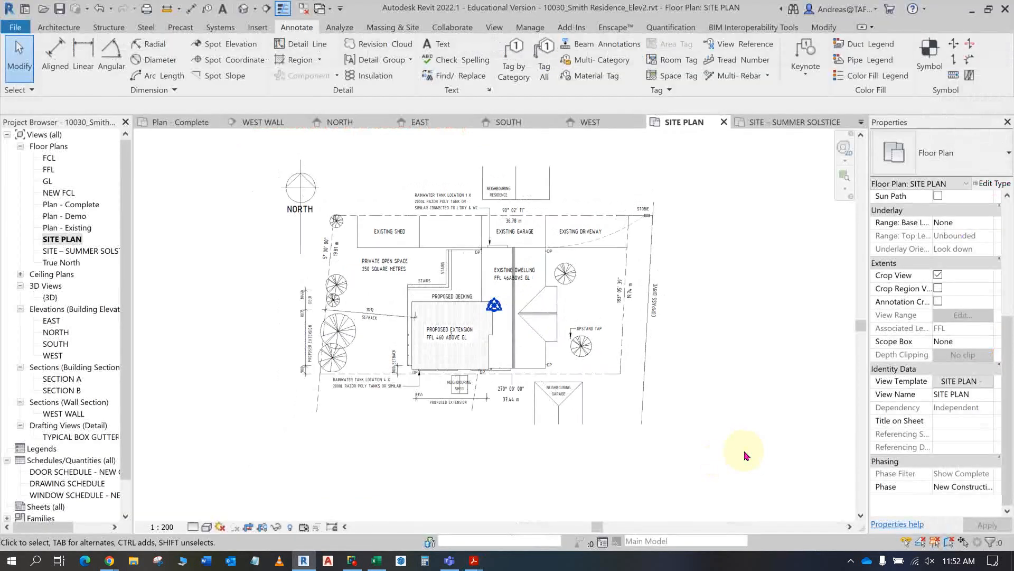
key("alt+Tab")
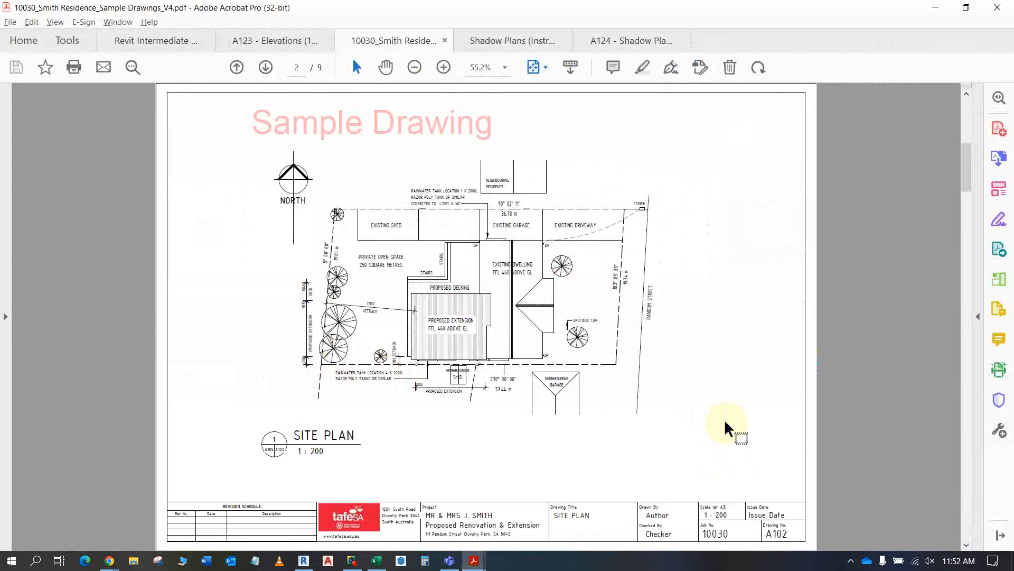
- Switch to Revit and open the SITE – SUMMER SOLSTICE floor plan and its SHADOW PLAN - SUMMER view template settings
key("alt+Tab")
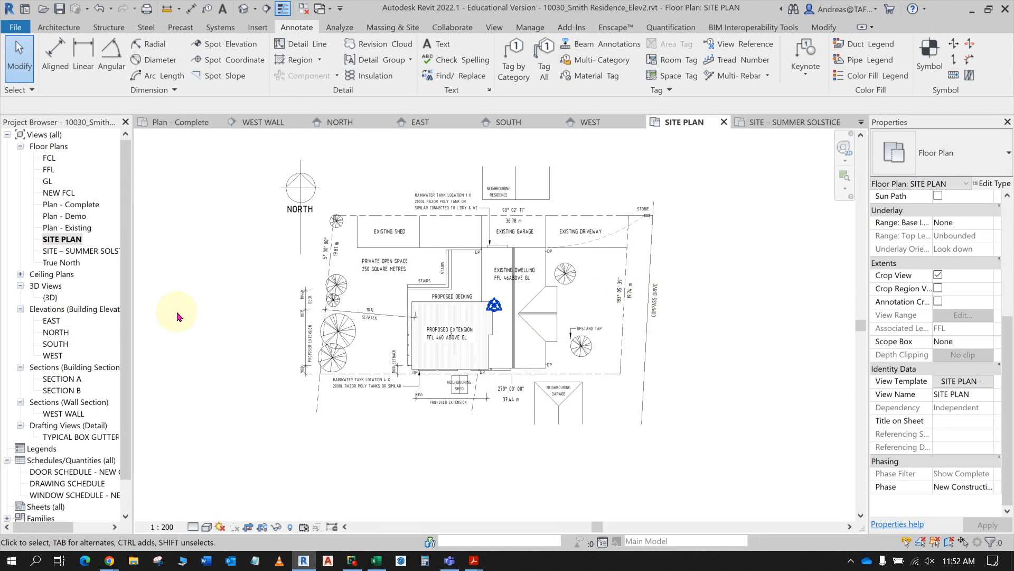
double_click(105, 252)
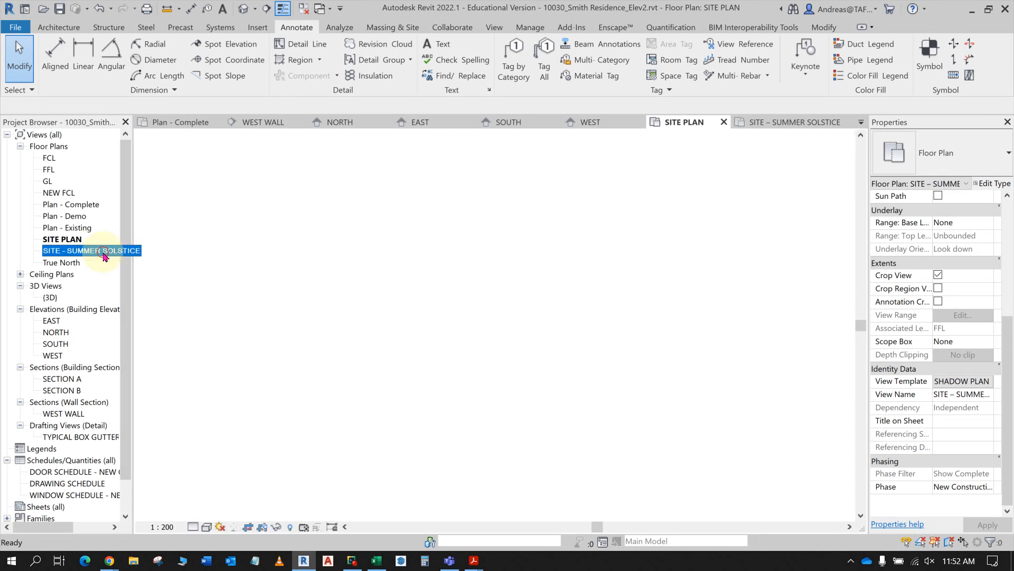
left_click(972, 381)
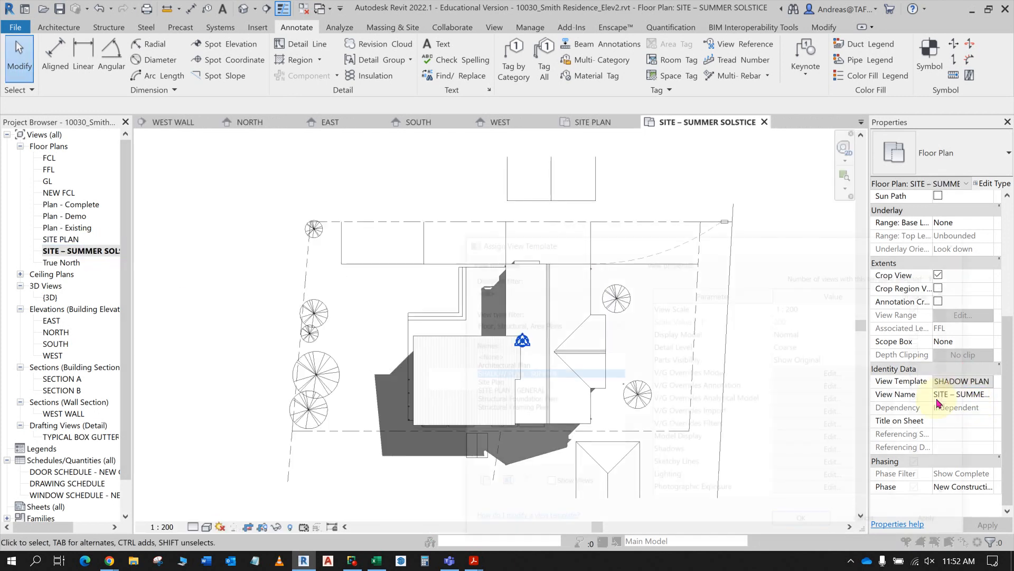
scroll(872, 406, "down", 3)
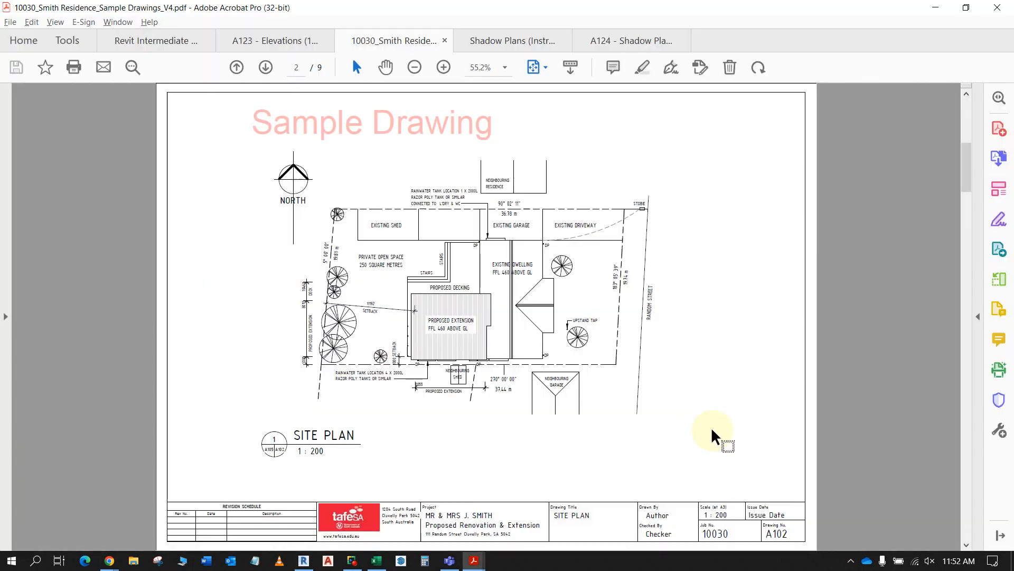
- Switch to Acrobat and review the summer lighting settings in the Shadow Plans (Instructions) PDF, from solar study to ground plane level
key("alt+Tab")
key("alt+Tab")
key("Tab")
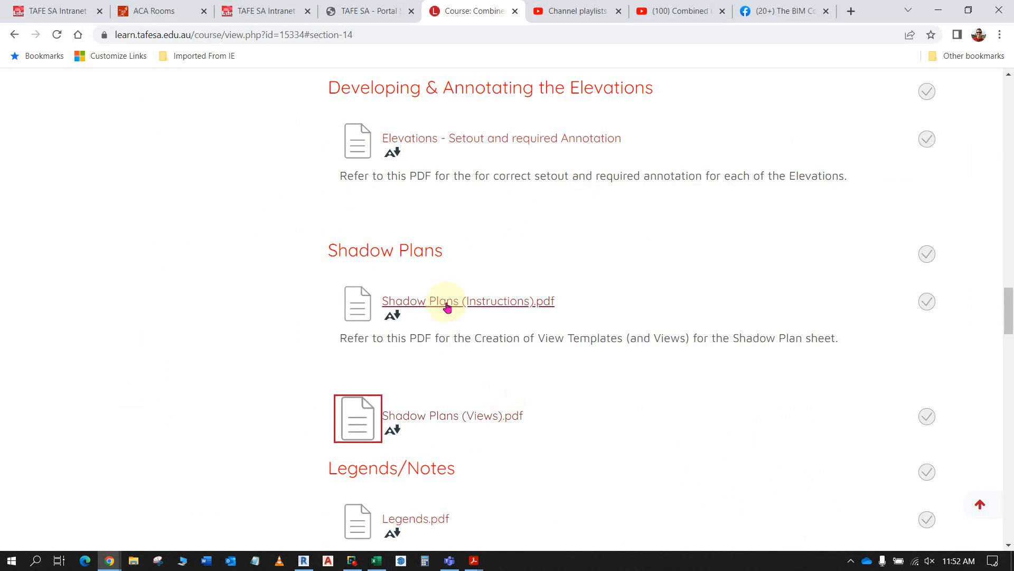
key("alt+Tab")
key("Tab")
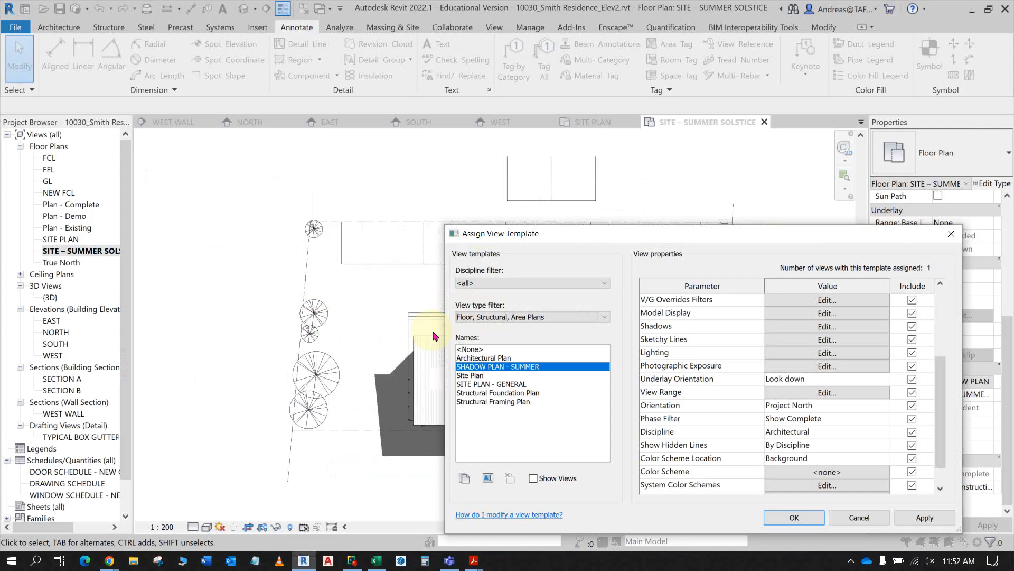
mouse_move(474, 560)
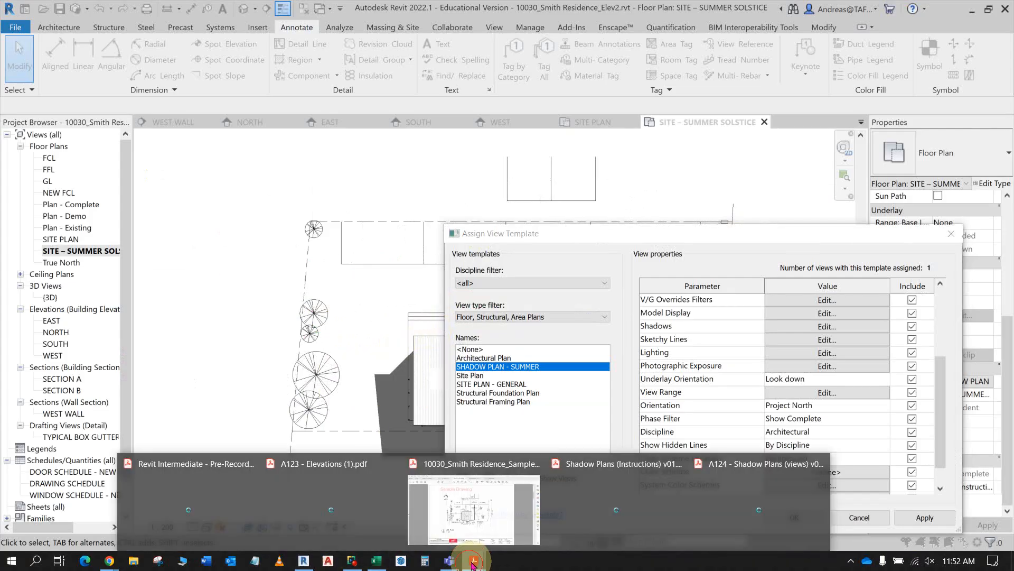
left_click(460, 533)
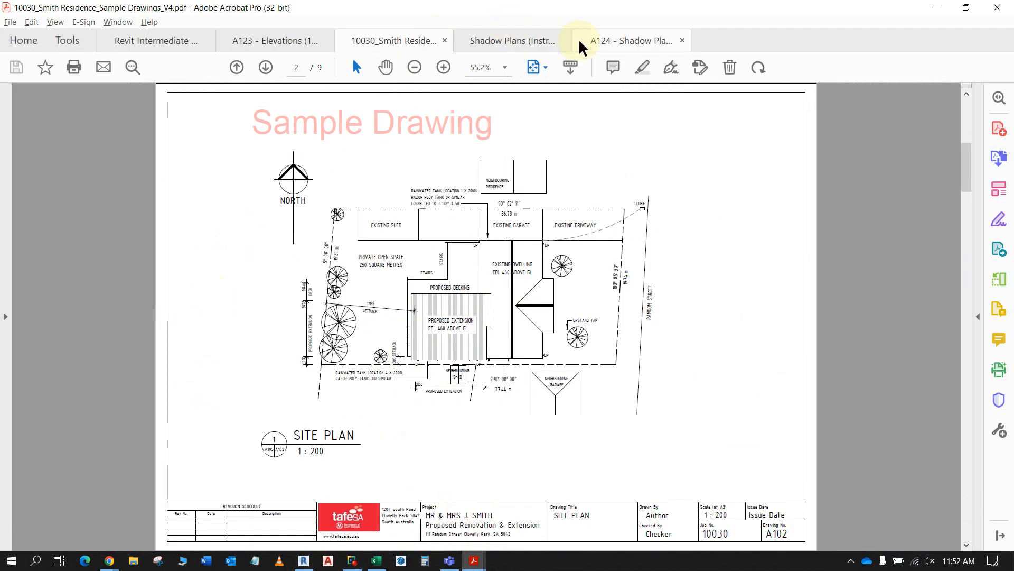
left_click(606, 46)
left_click(529, 44)
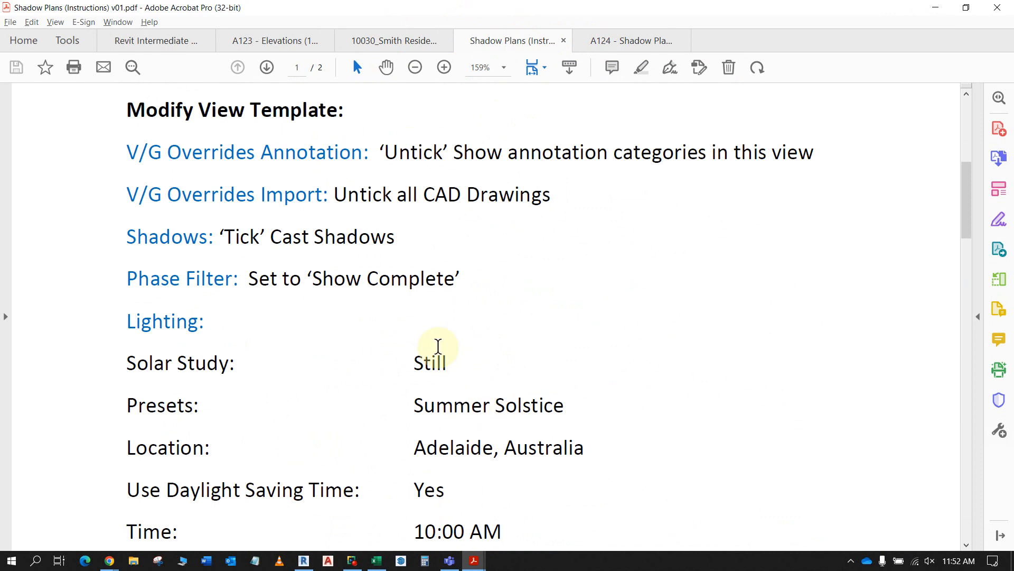
scroll(406, 378, "down", 2)
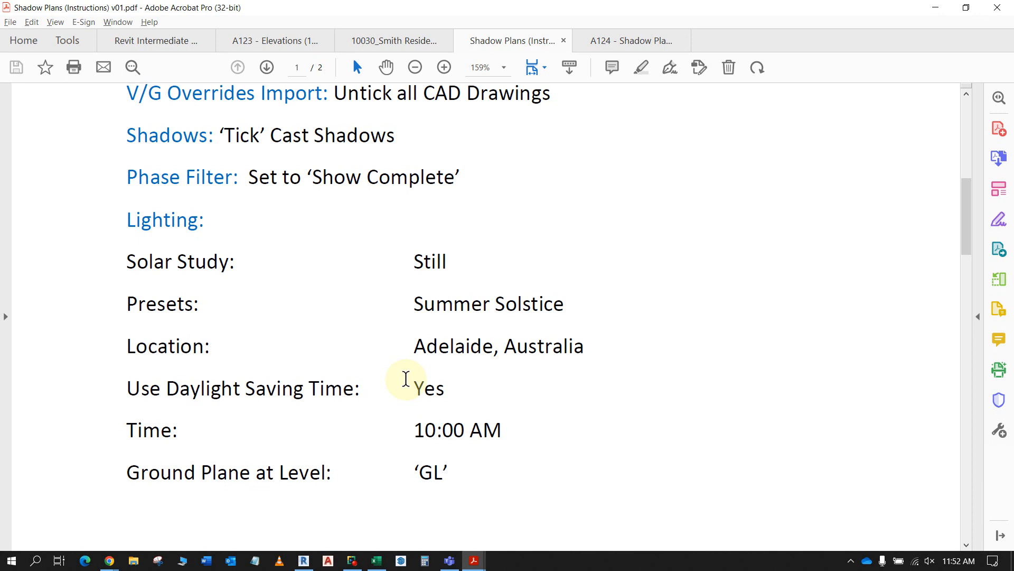
scroll(406, 379, "down", 1)
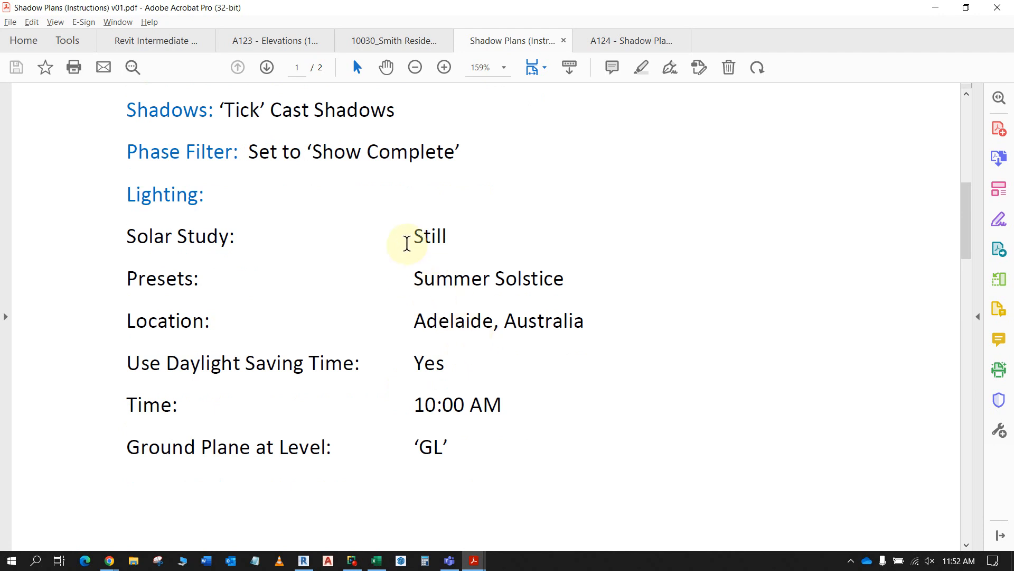
- Return to Revit and, in the SHADOW PLAN - SUMMER template's lighting sun settings, set the solar study to Still
key("alt+Tab")
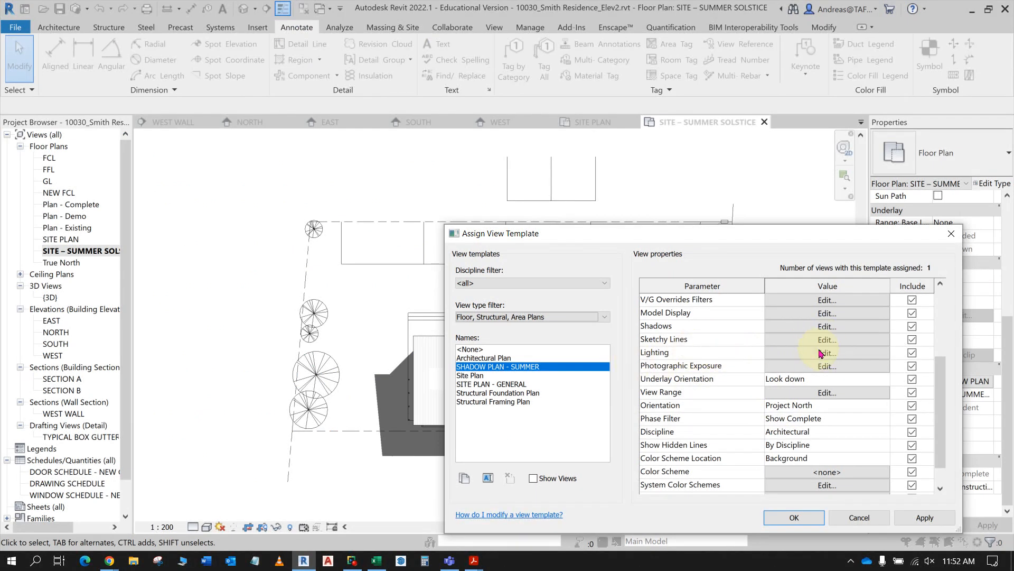
scroll(827, 358, "up", 2)
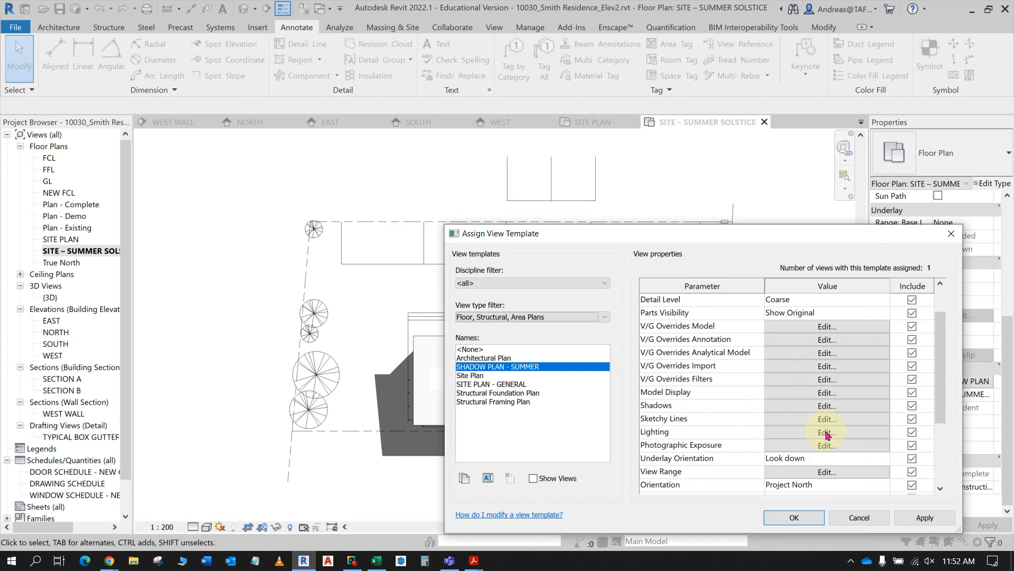
left_click_drag(680, 222, 470, 12)
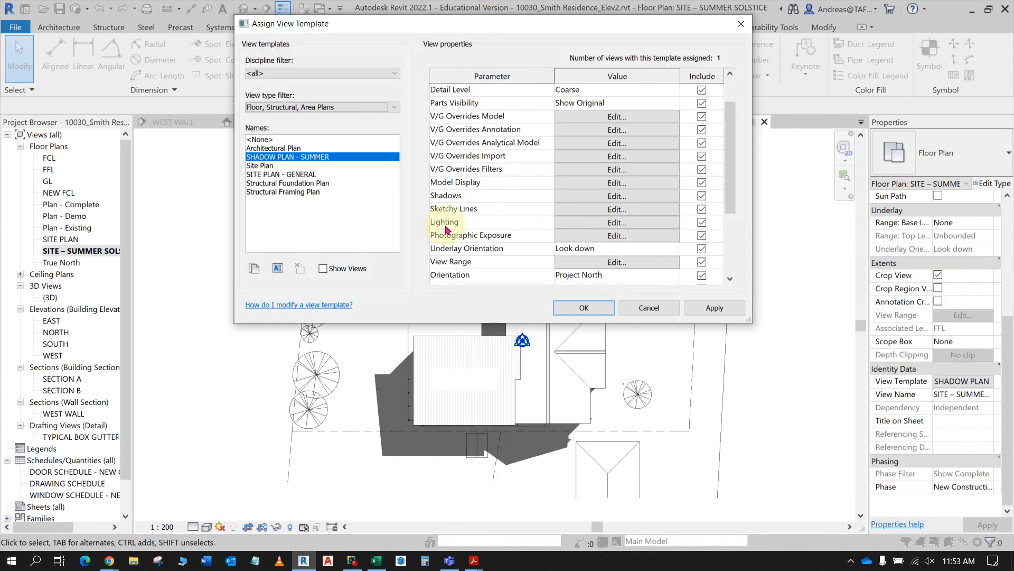
left_click(616, 222)
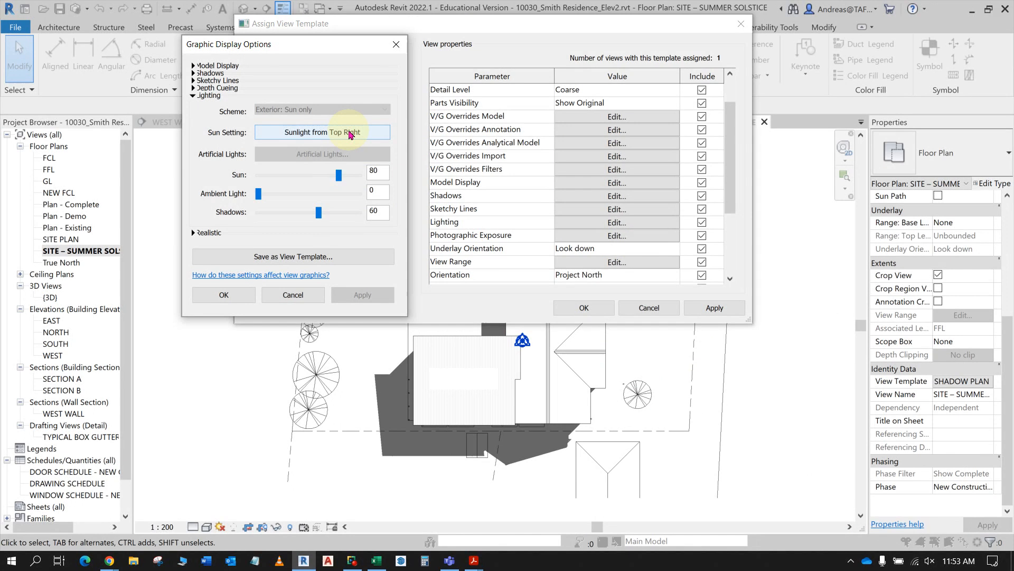
left_click(349, 133)
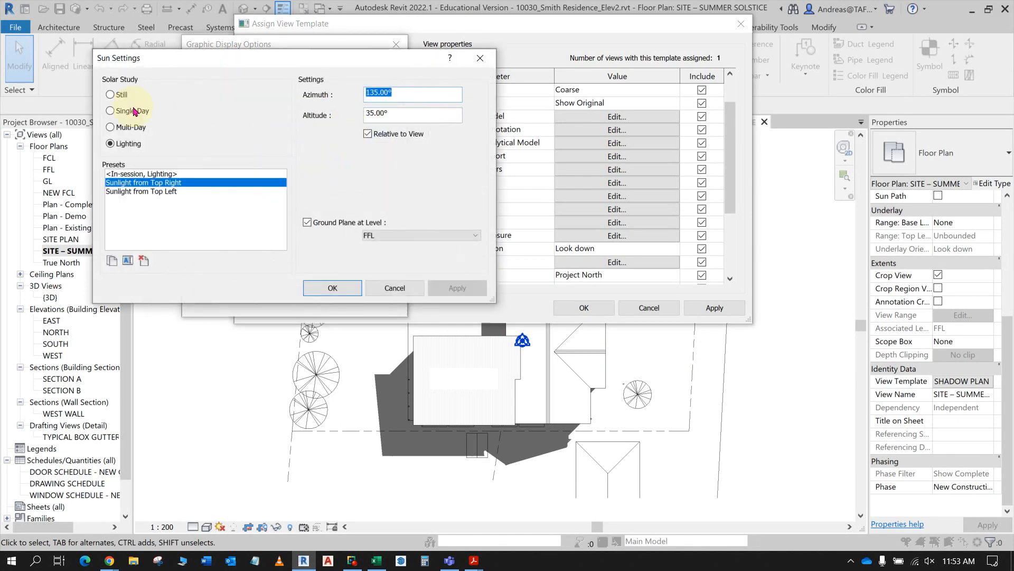
left_click(110, 96)
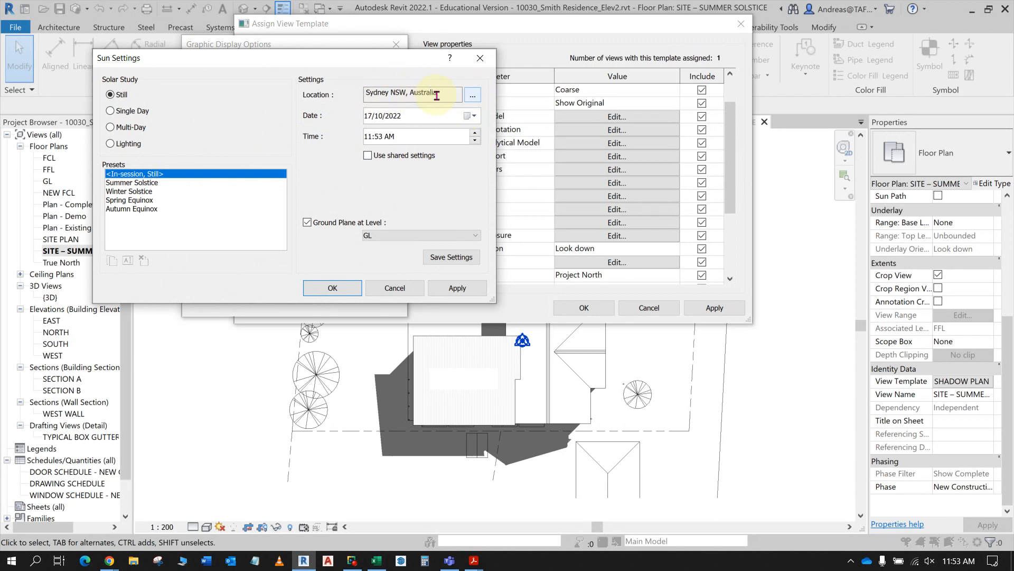
- Open the location settings for the still solar study and search for the project address Adelaide, SA
left_click(473, 95)
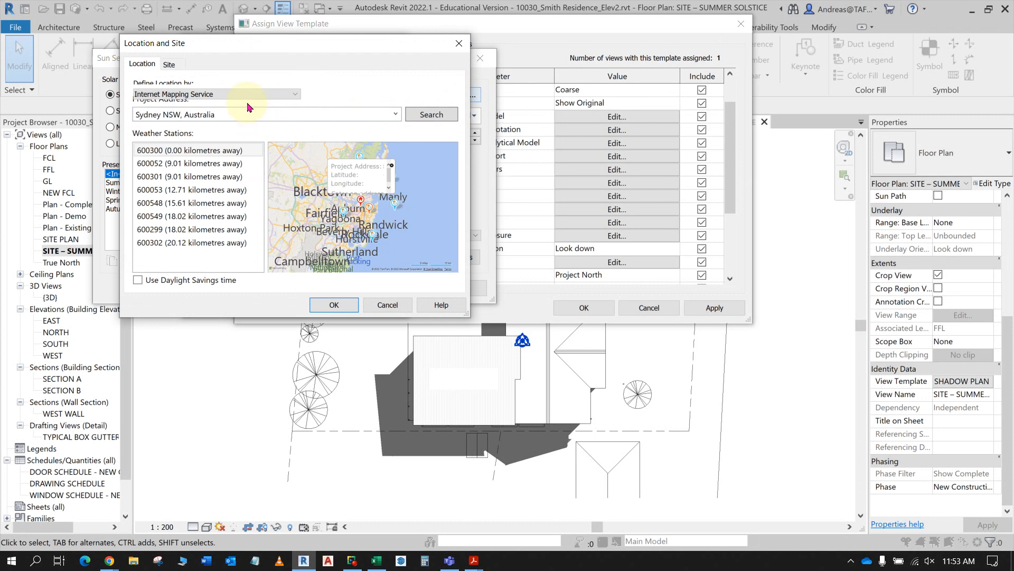
left_click(243, 119)
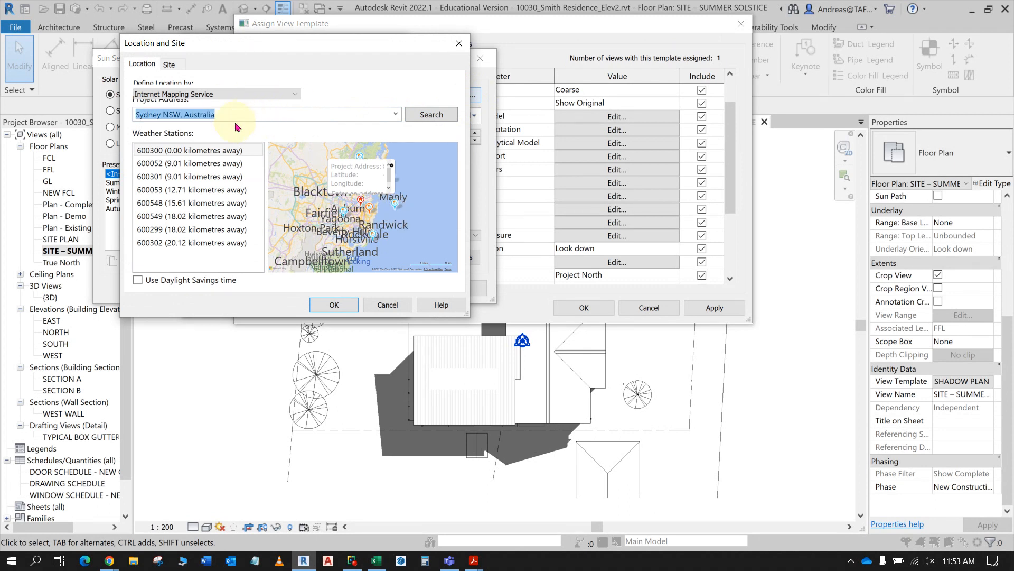
type("Adelaide, SA")
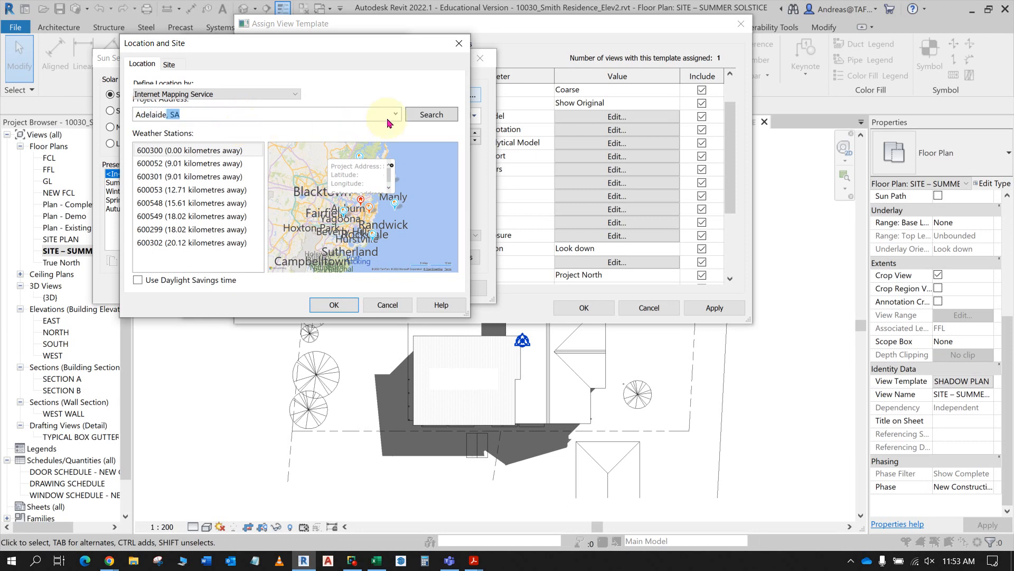
left_click(423, 116)
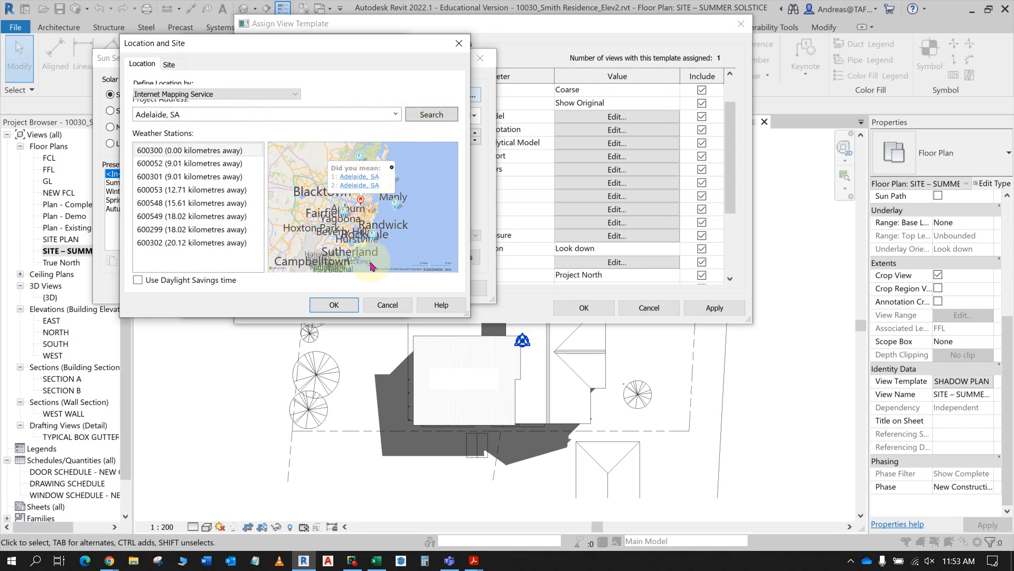
- Try the Adelaide, SA address search again and reselect that address from the previously used addresses
left_click(209, 112)
triple_click(208, 112)
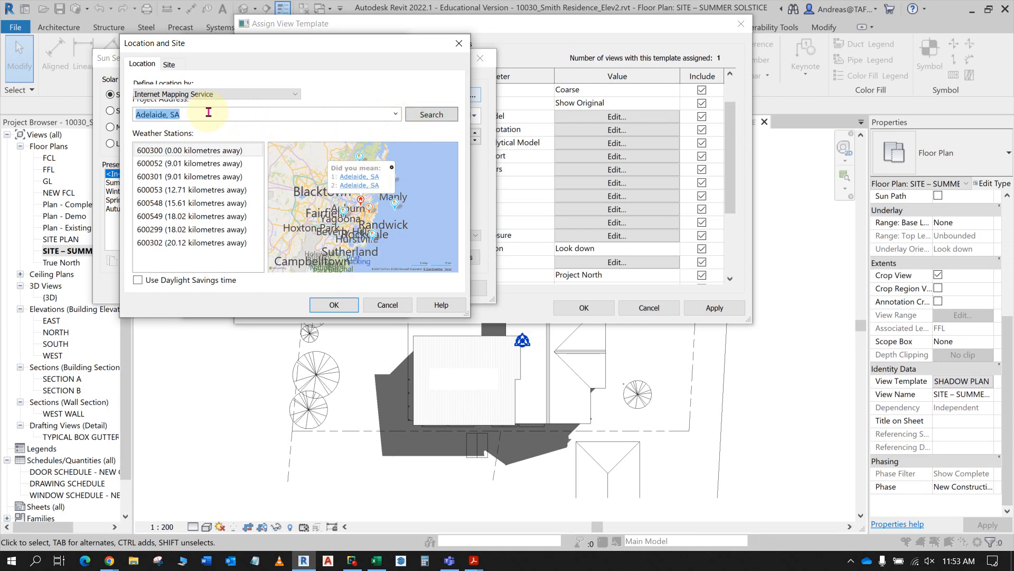
left_click(431, 114)
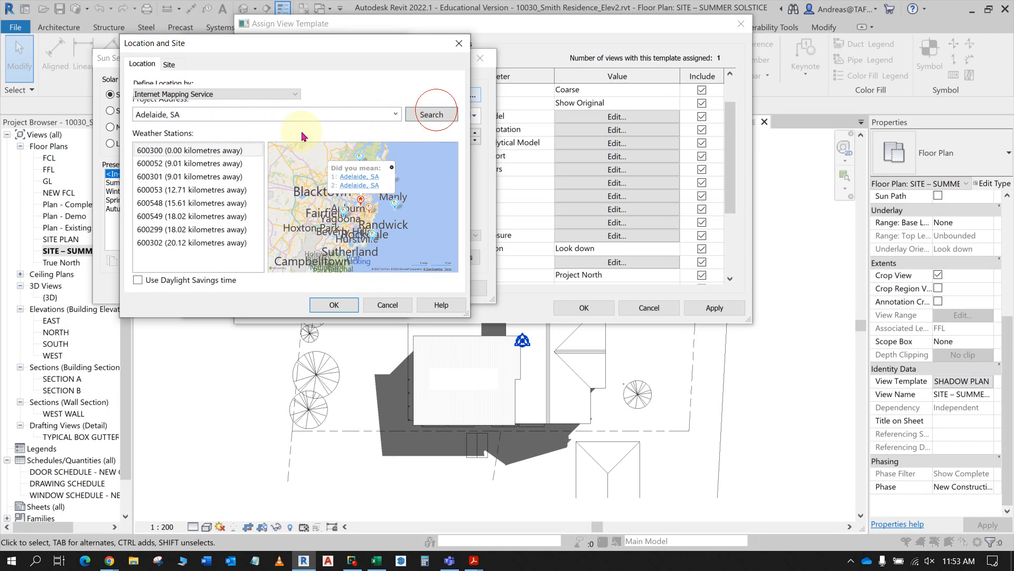
triple_click(193, 110)
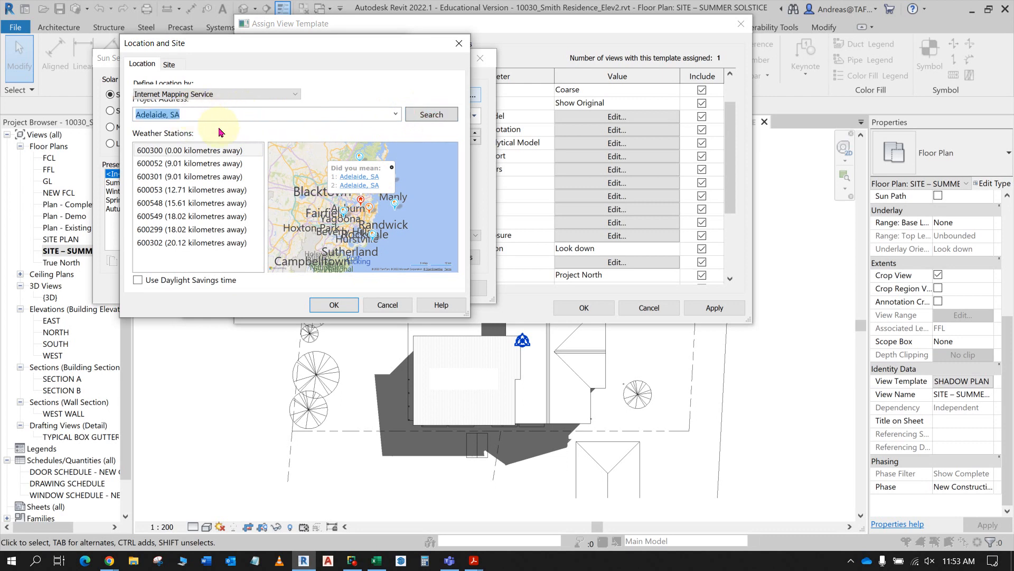
left_click(167, 113)
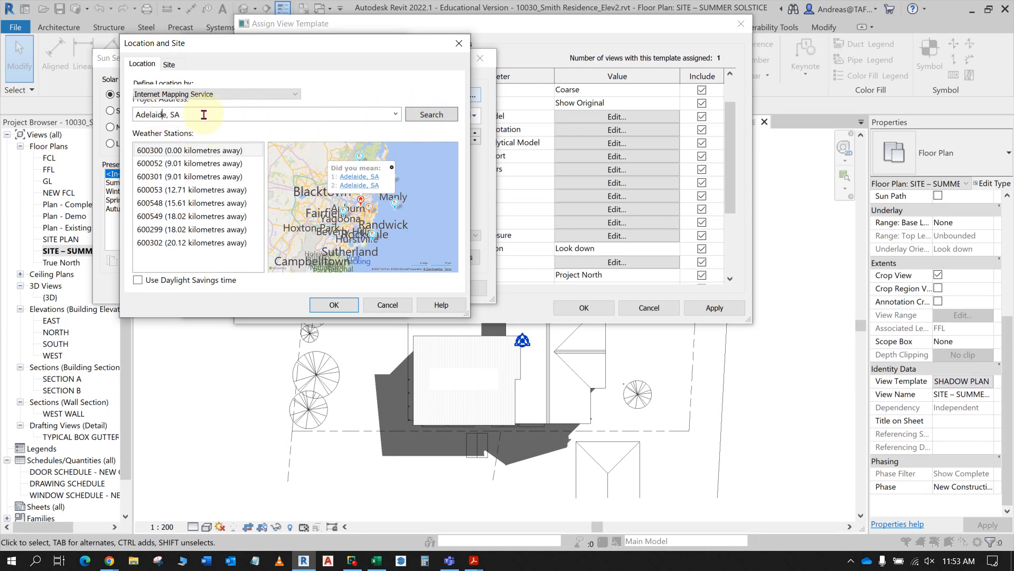
left_click(395, 114)
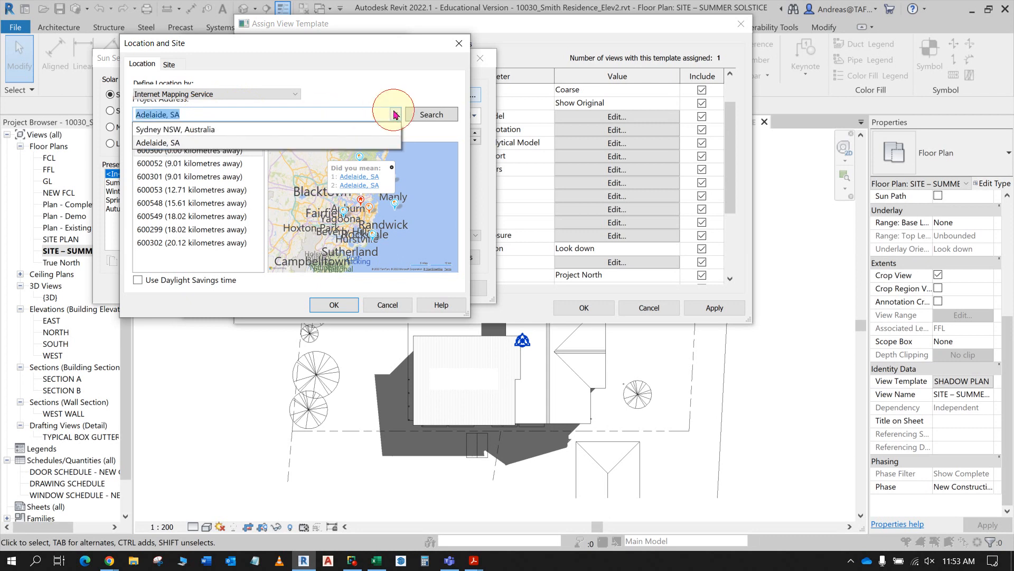
left_click(170, 145)
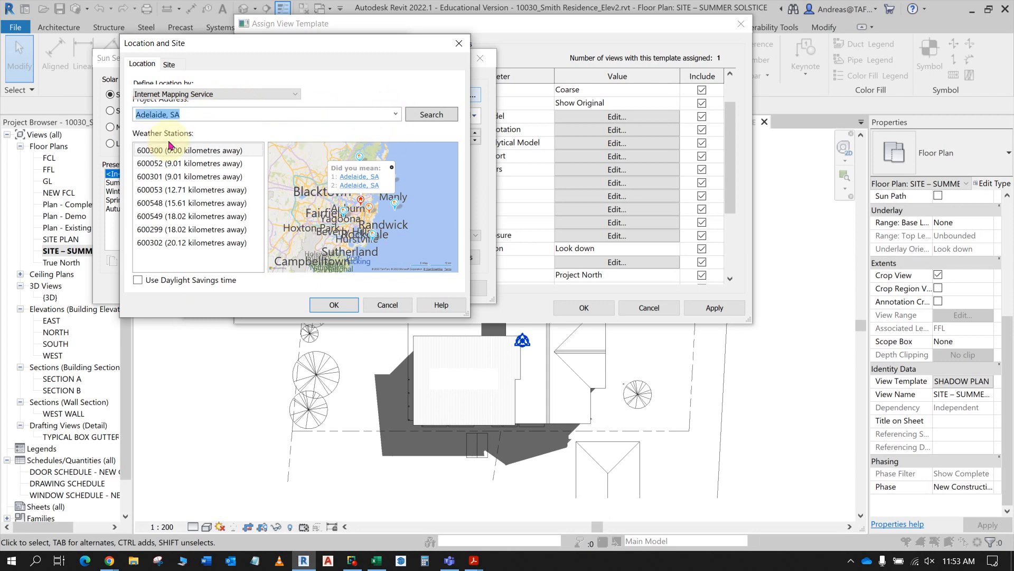
- Extend the project address to Adelaide, SA, Australia and search for it
left_click(190, 114)
key("BackSpace")
key("BackSpace")
key("BackSpace")
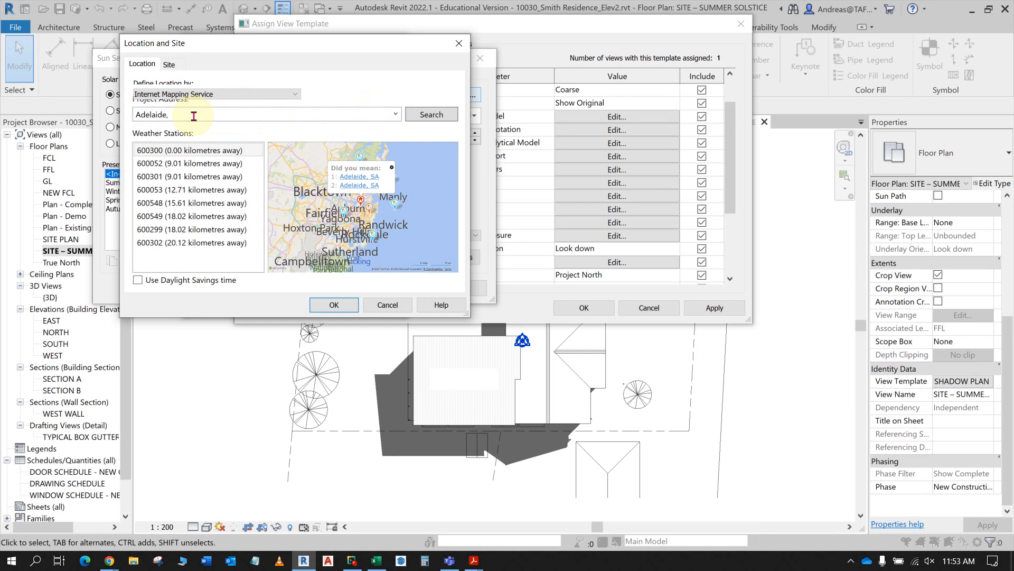
left_click(395, 114)
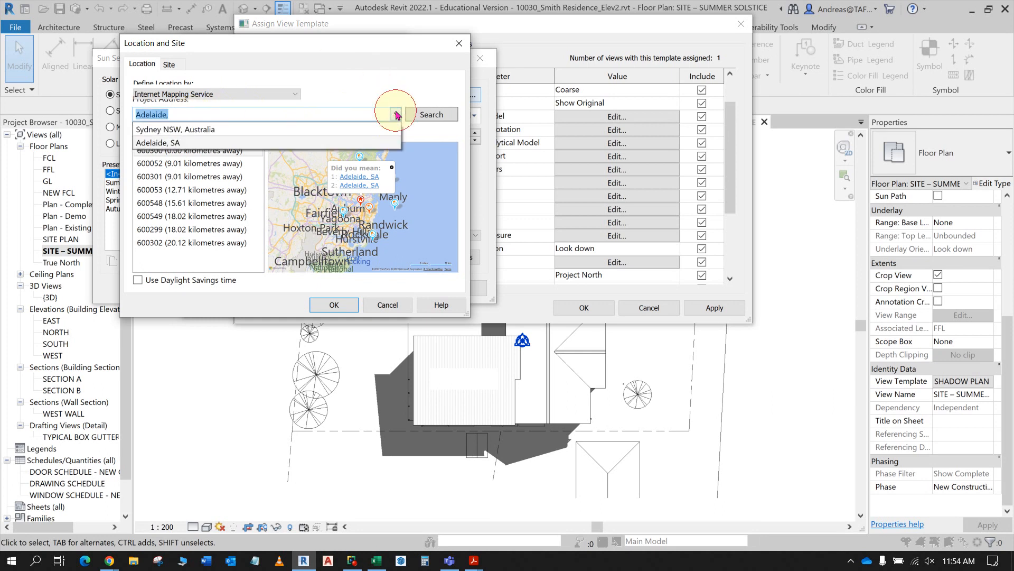
left_click(398, 115)
left_click(199, 116)
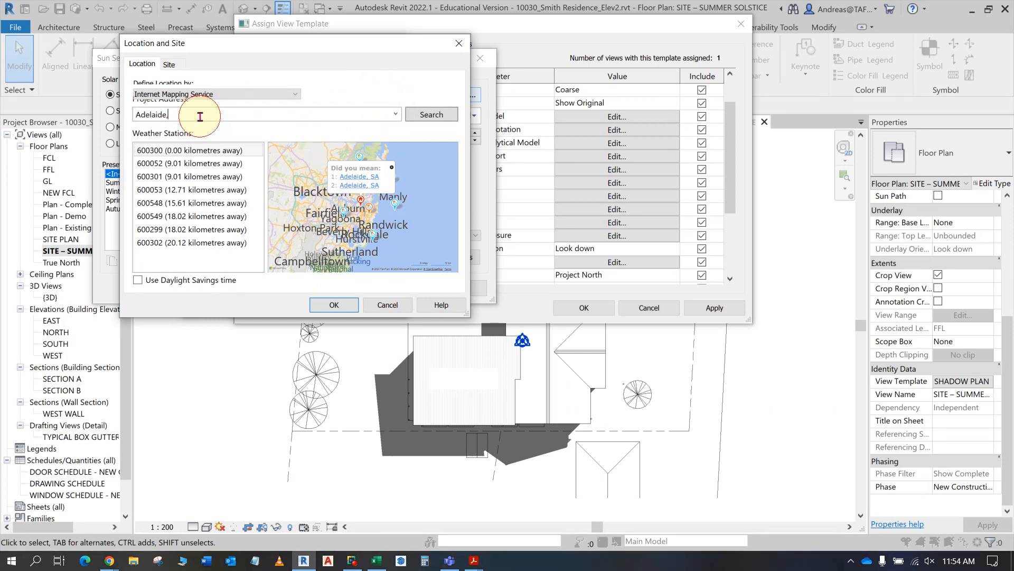
type("SA, aUSTRALIA")
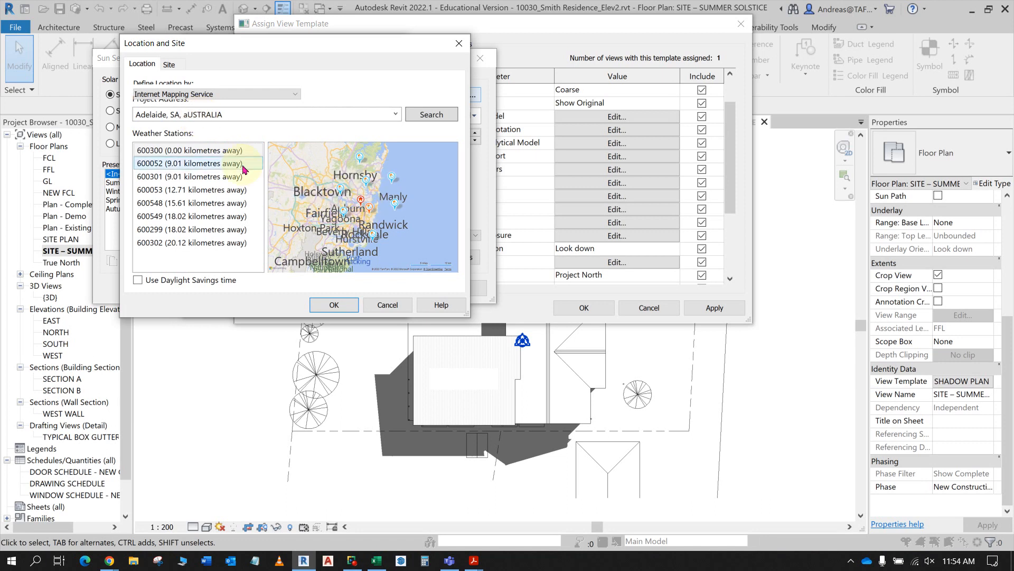
left_click(431, 114)
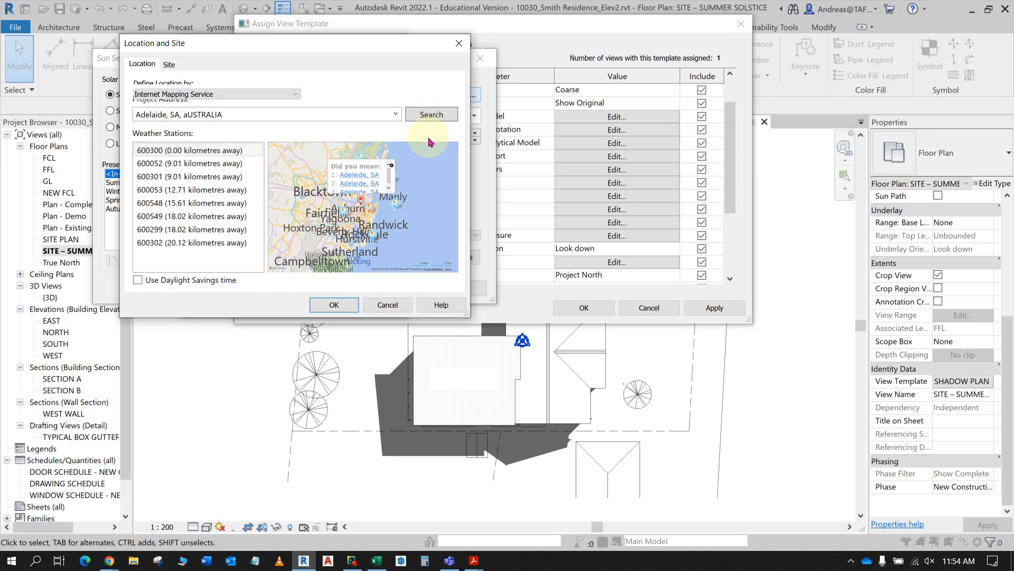
- Choose the first suggested Adelaide, SA location, enable daylight savings time, and accept the location settings
left_click(358, 179)
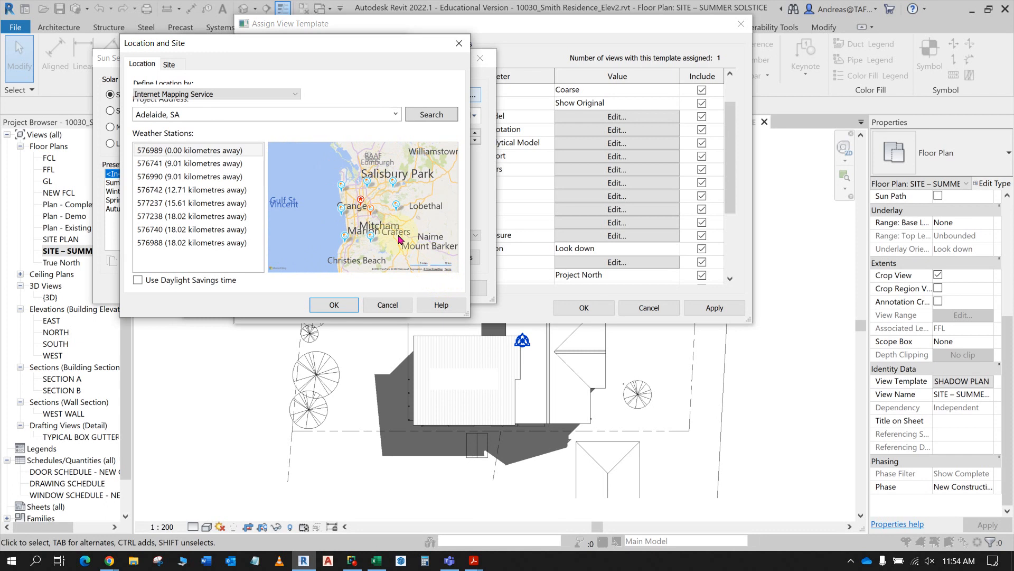
left_click(138, 280)
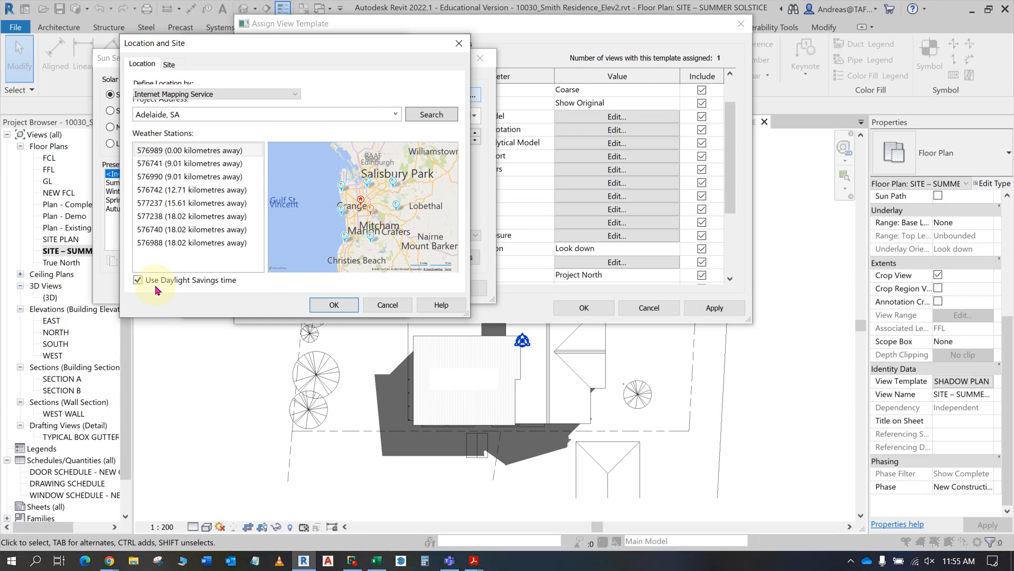
left_click(333, 305)
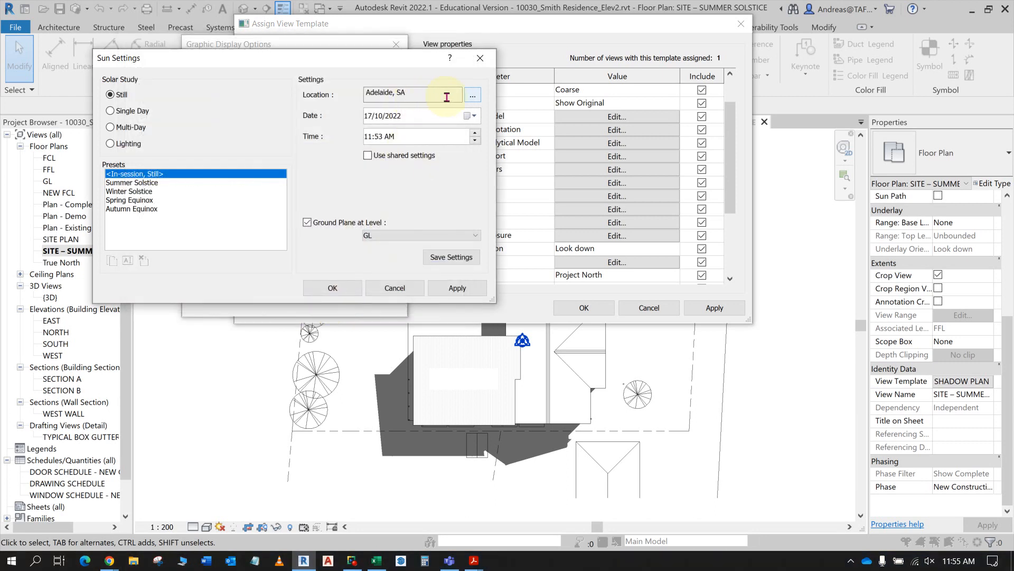
- Set the still solar study to 21/12/2022 at 10:00 AM, keeping the ground plane at level GL
left_click(373, 123)
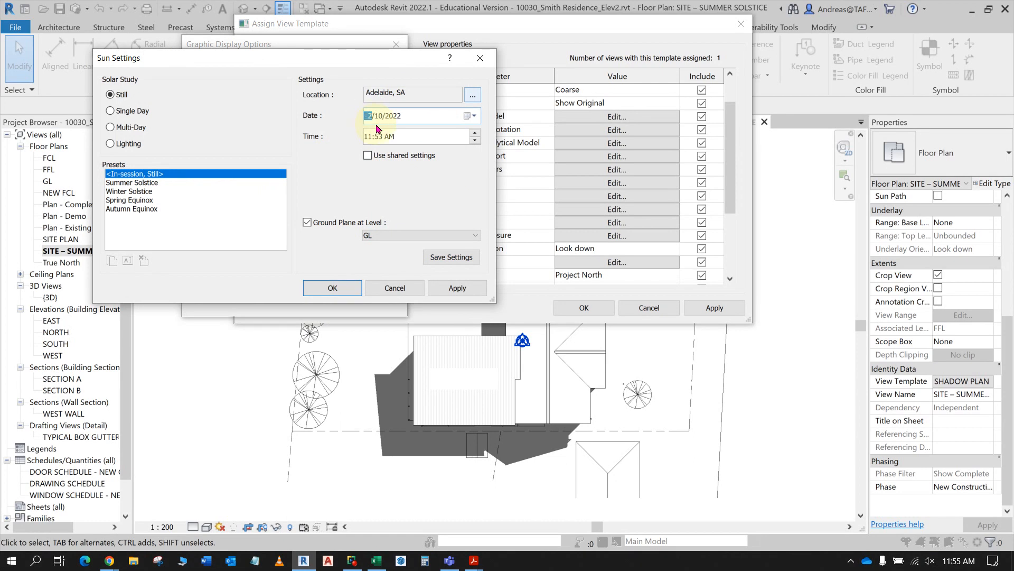
left_click(386, 124)
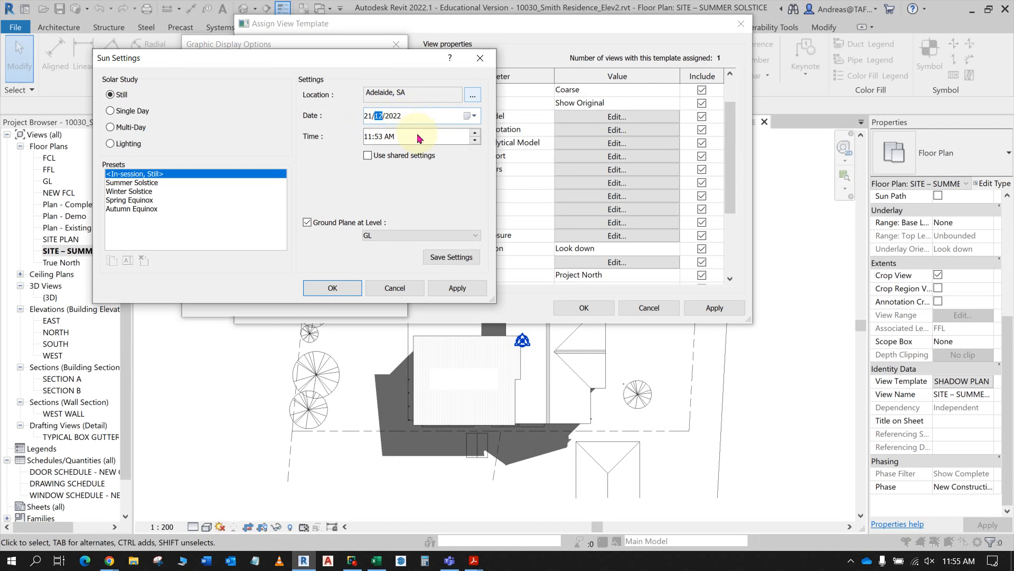
left_click(370, 138)
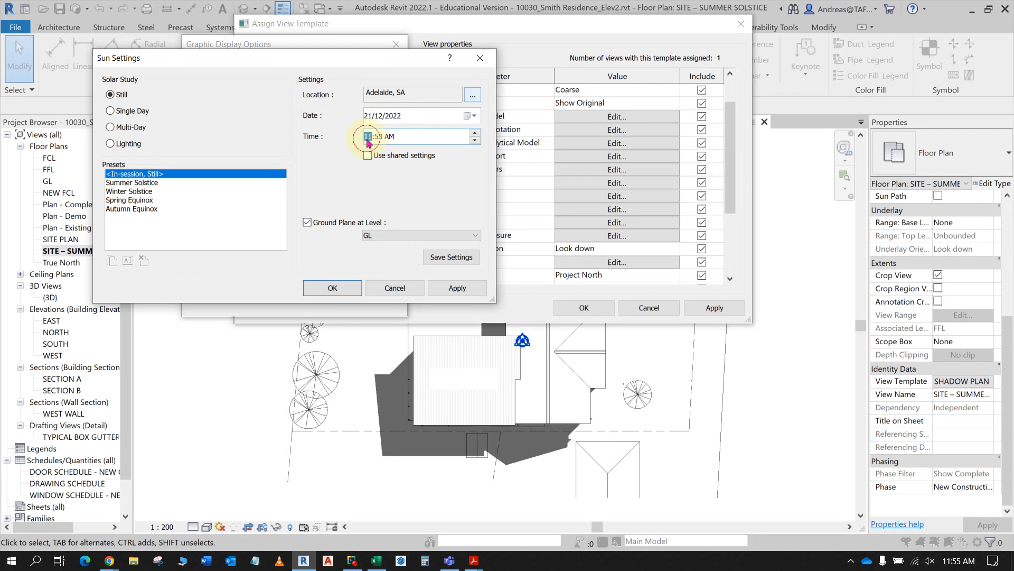
type("10:")
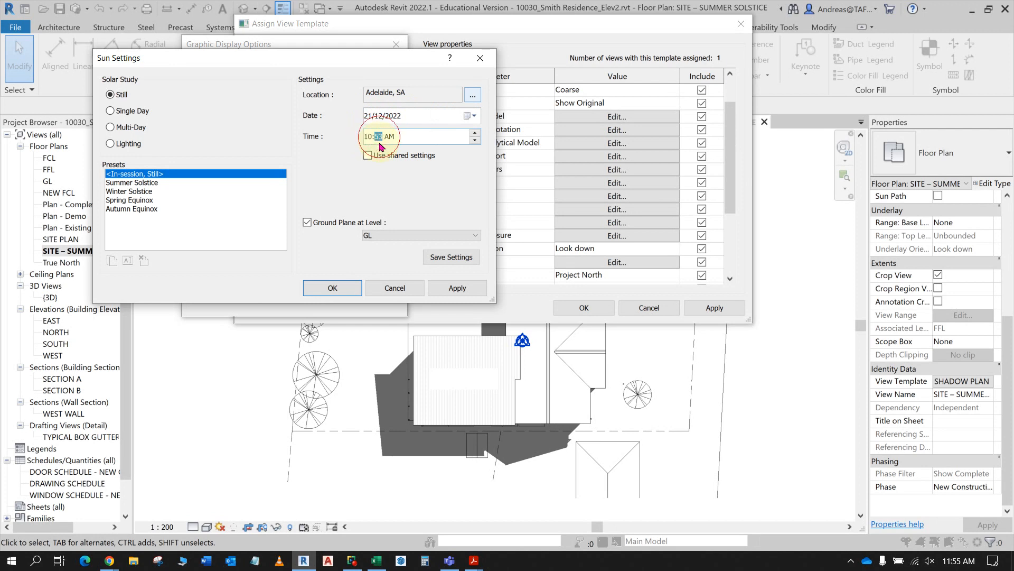
type("00")
left_click(384, 238)
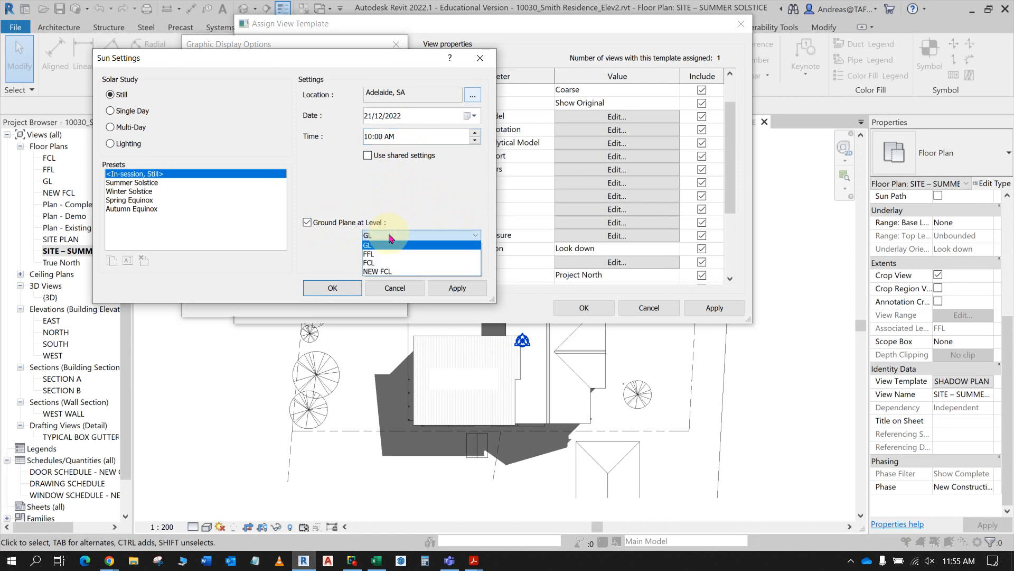
left_click(388, 238)
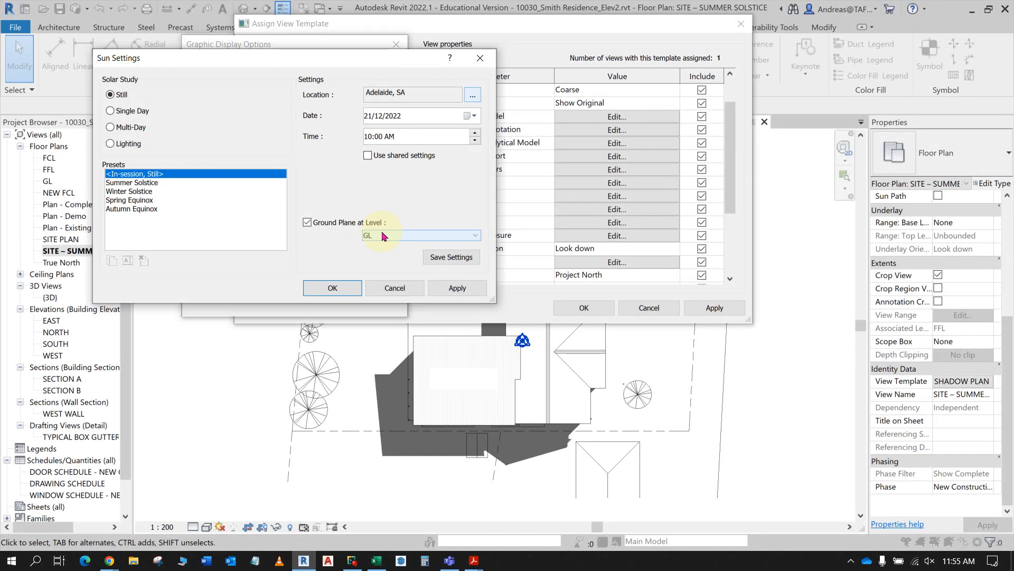
- Switch to the Shadow Plans instructions PDF, check the required summer lighting settings, and return to Revit
key("alt+Tab")
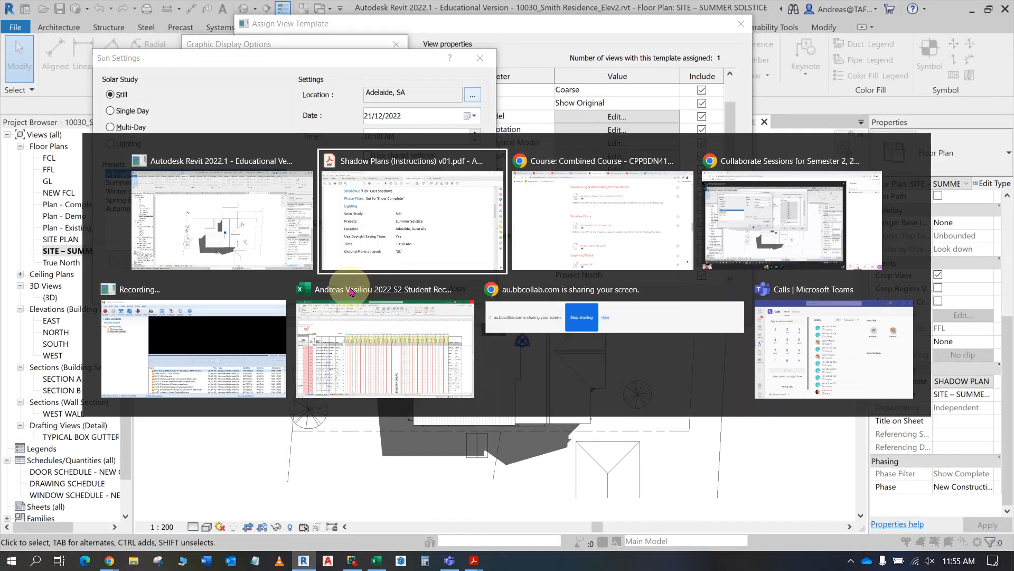
key("alt+Tab")
key("alt+Tab")
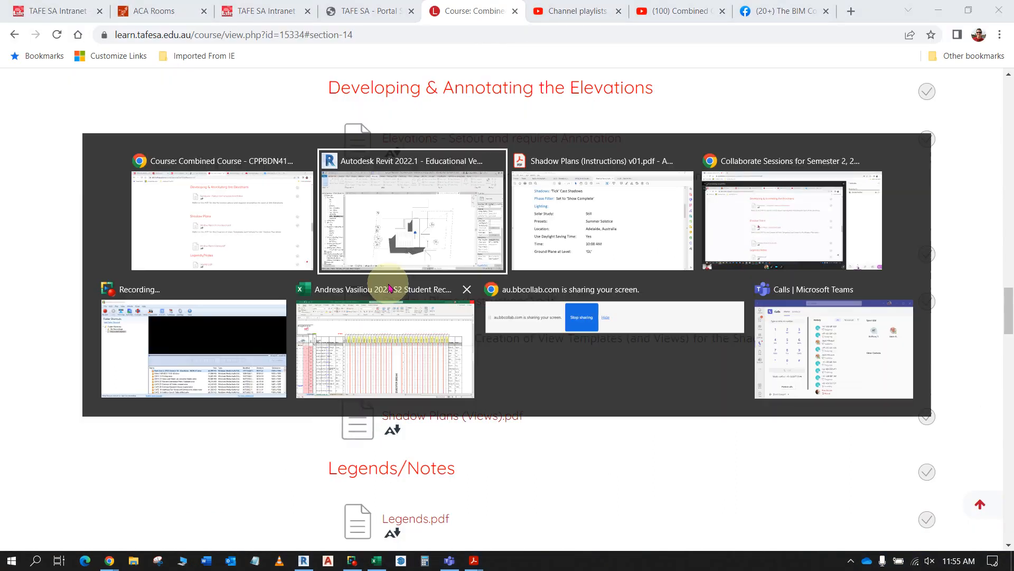
key("alt+Tab")
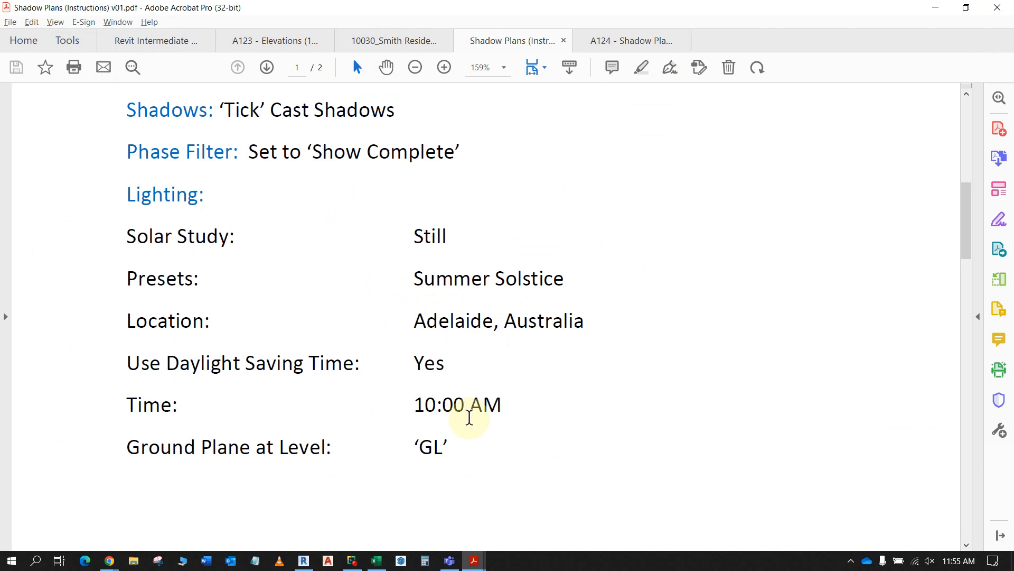
scroll(428, 460, "down", 3)
scroll(431, 461, "down", 1)
key("alt+Tab")
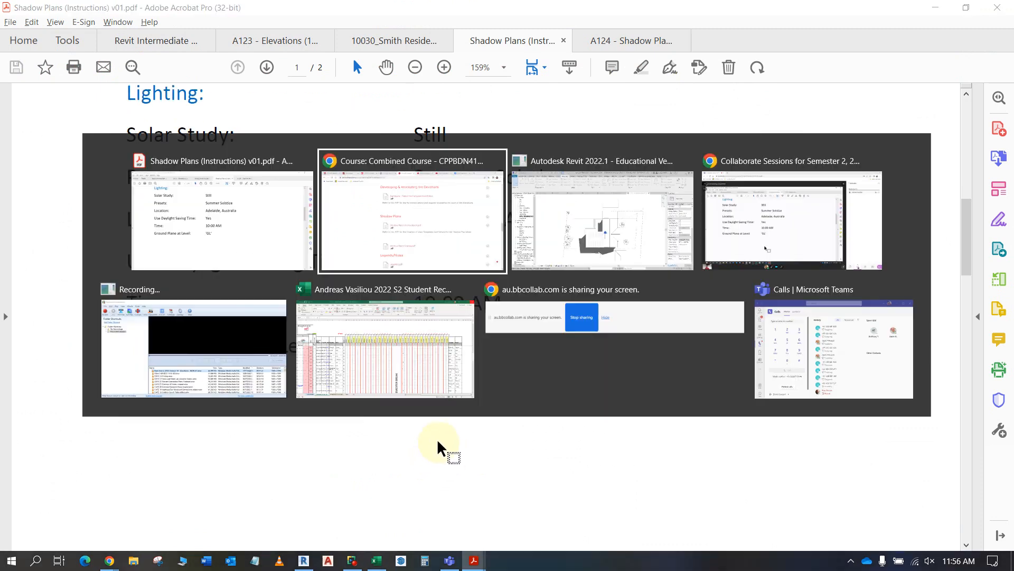
key("alt+Tab")
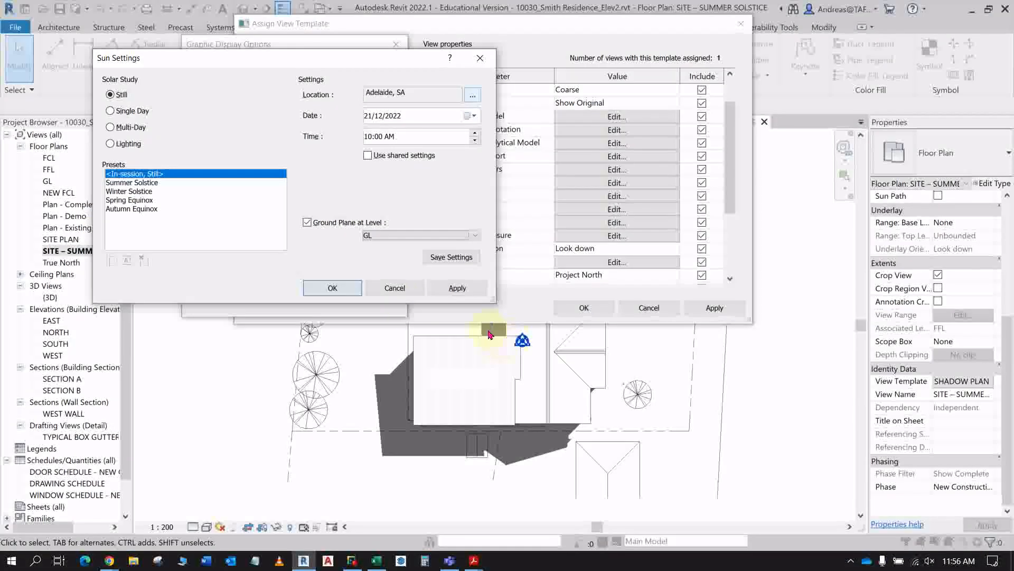
- Accept the sun settings and graphic display options, and apply the SHADOW PLAN - SUMMER template to the summer solstice view
left_click(338, 289)
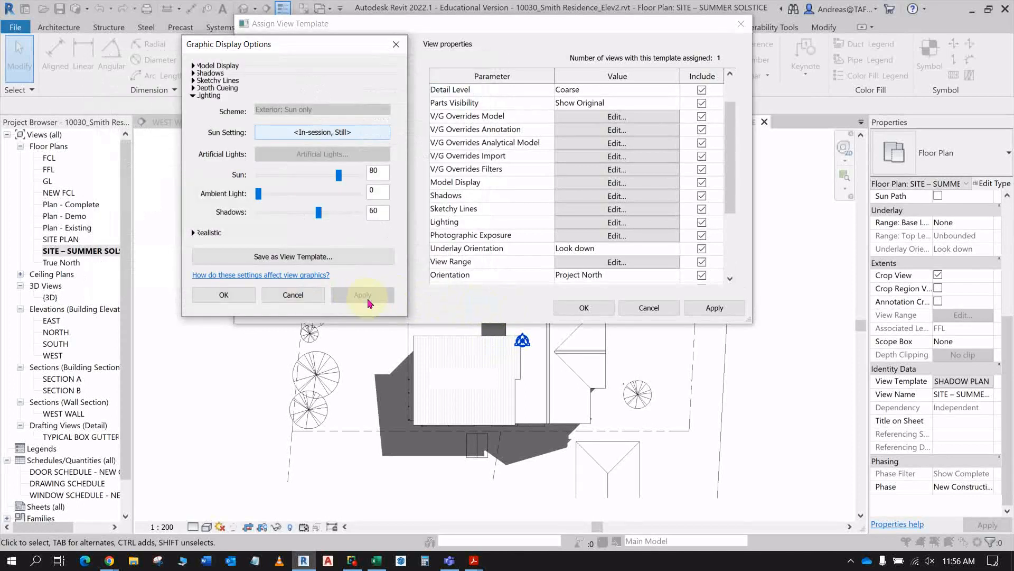
left_click(224, 296)
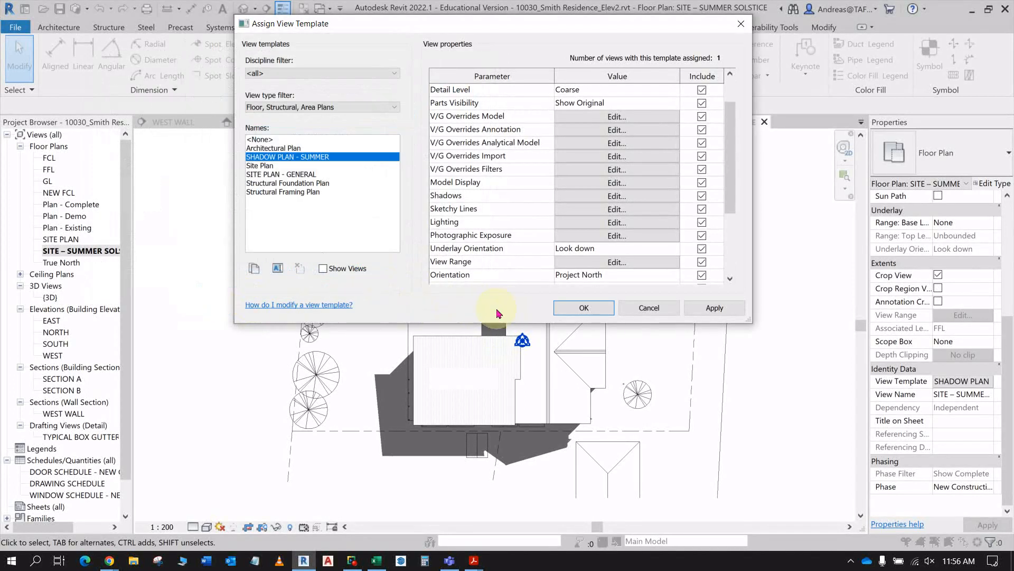
left_click(726, 311)
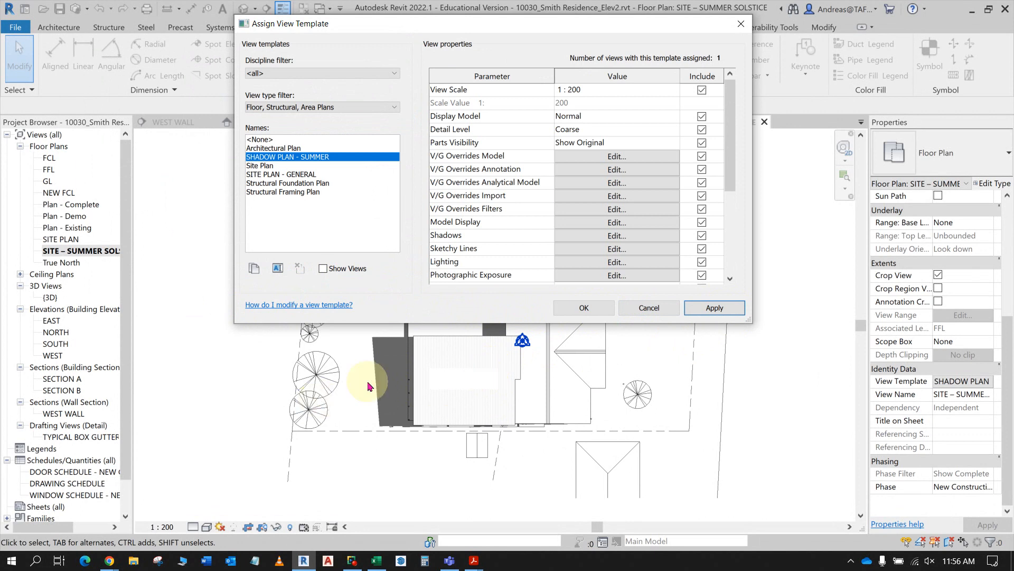
left_click(581, 309)
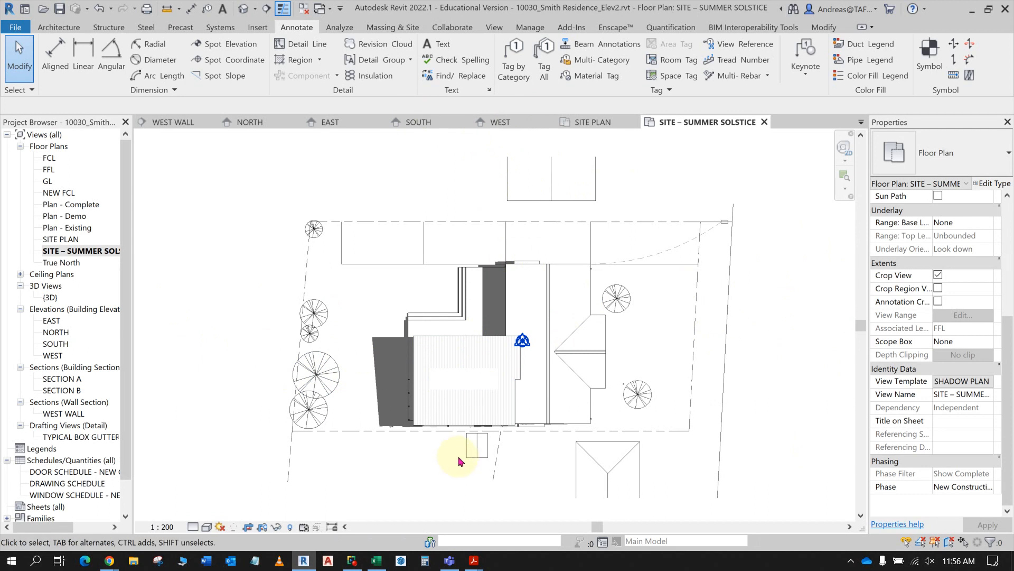
- Change the still sun time in the SHADOW PLAN - SUMMER template's lighting to 12:00 PM and apply it to preview the shadows
left_click(978, 382)
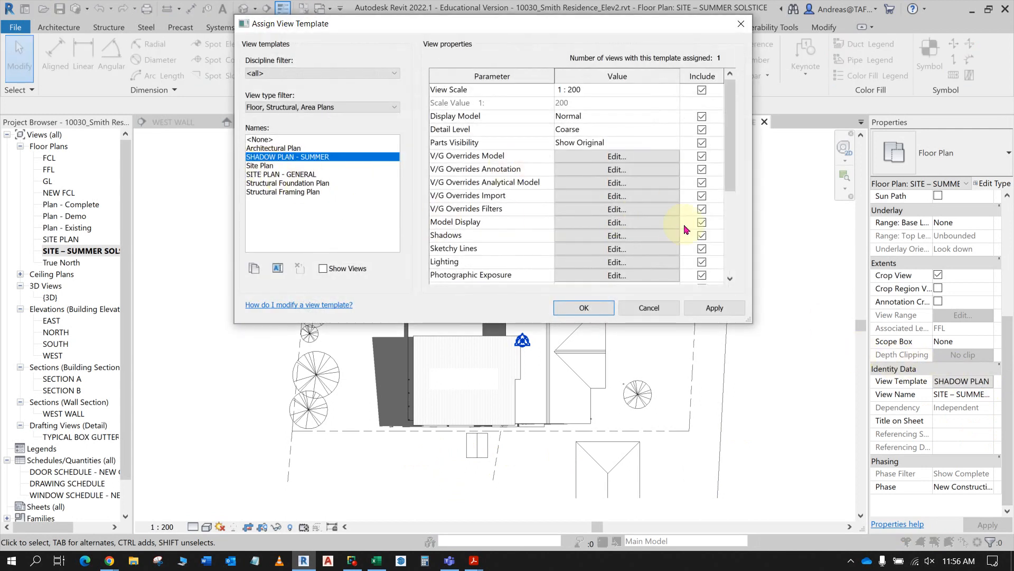
scroll(509, 234, "down", 1)
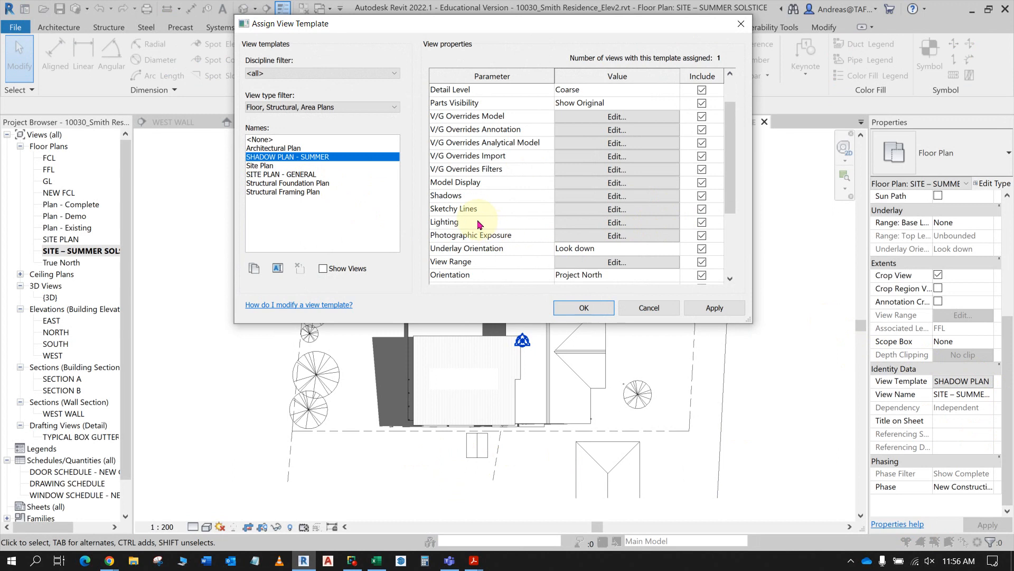
left_click(613, 222)
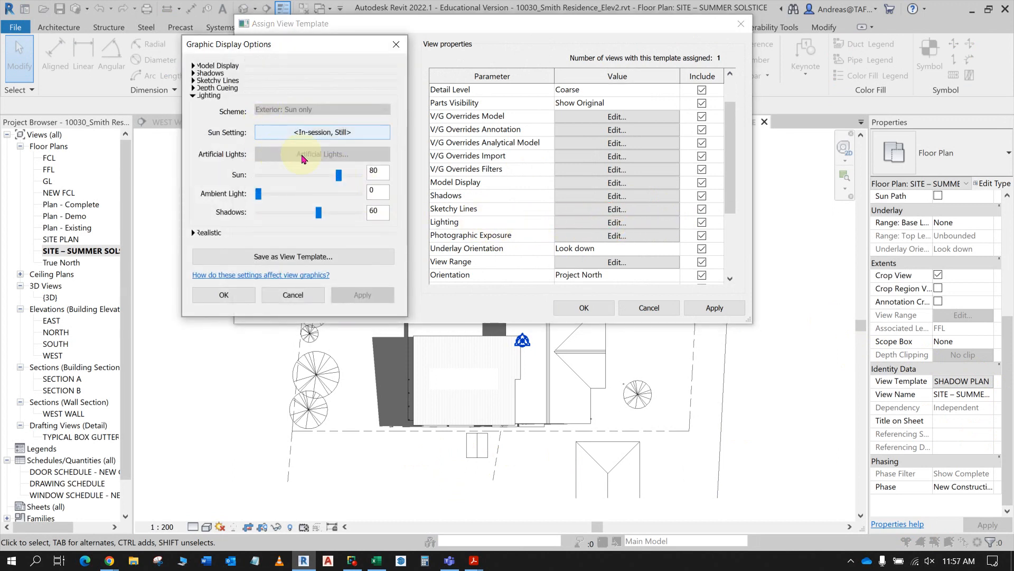
left_click(352, 134)
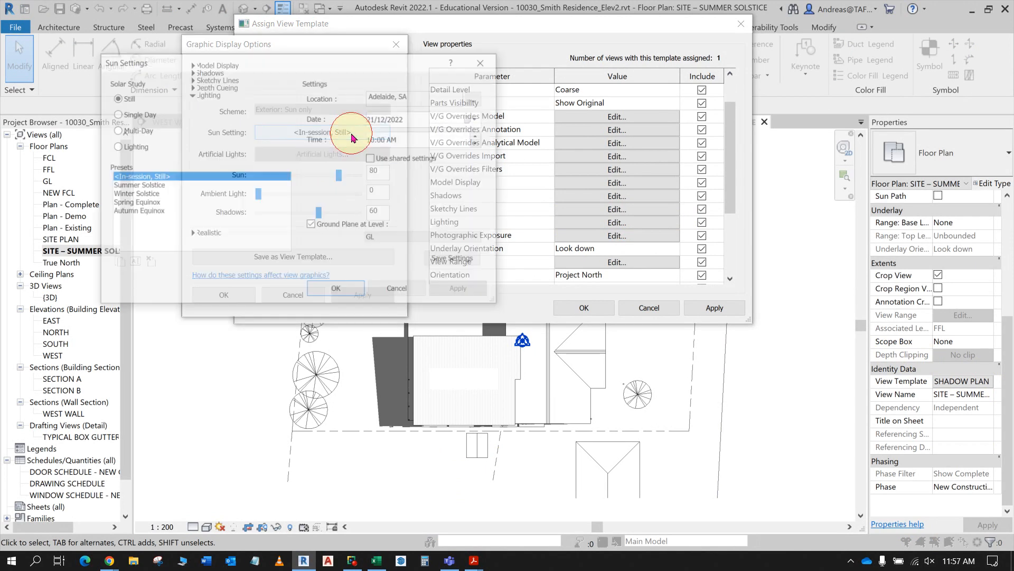
left_click(370, 136)
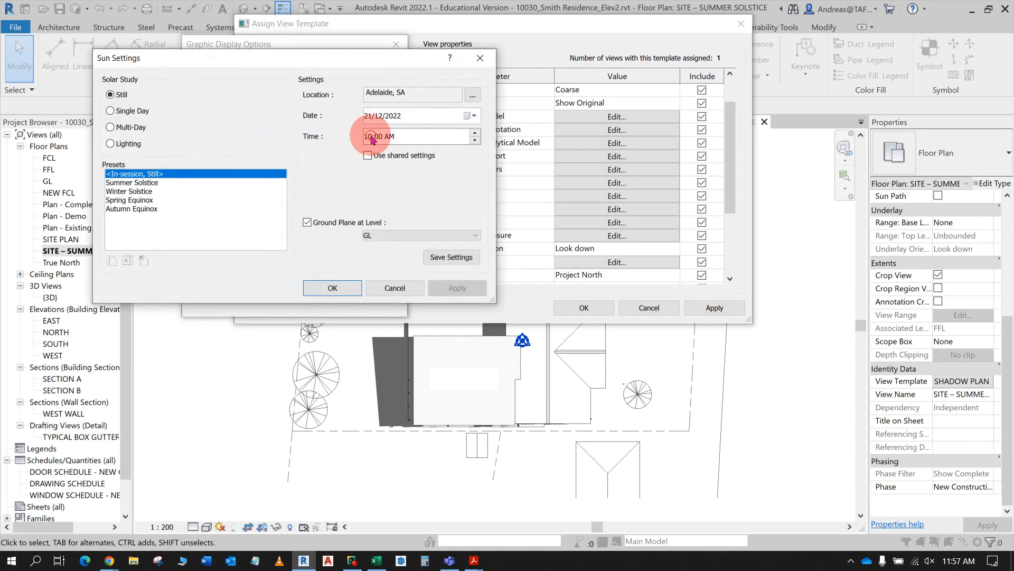
type("2")
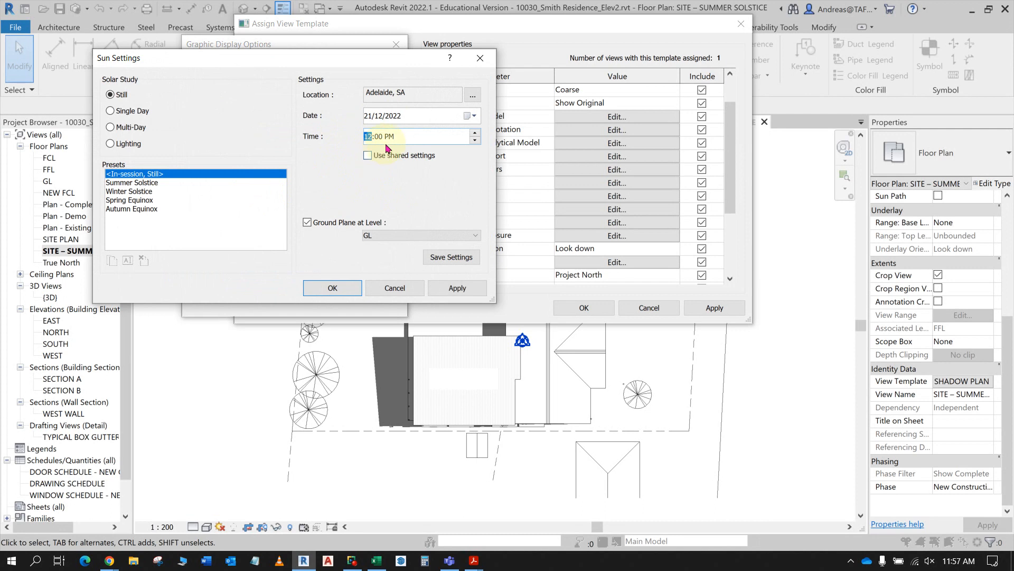
left_click(448, 290)
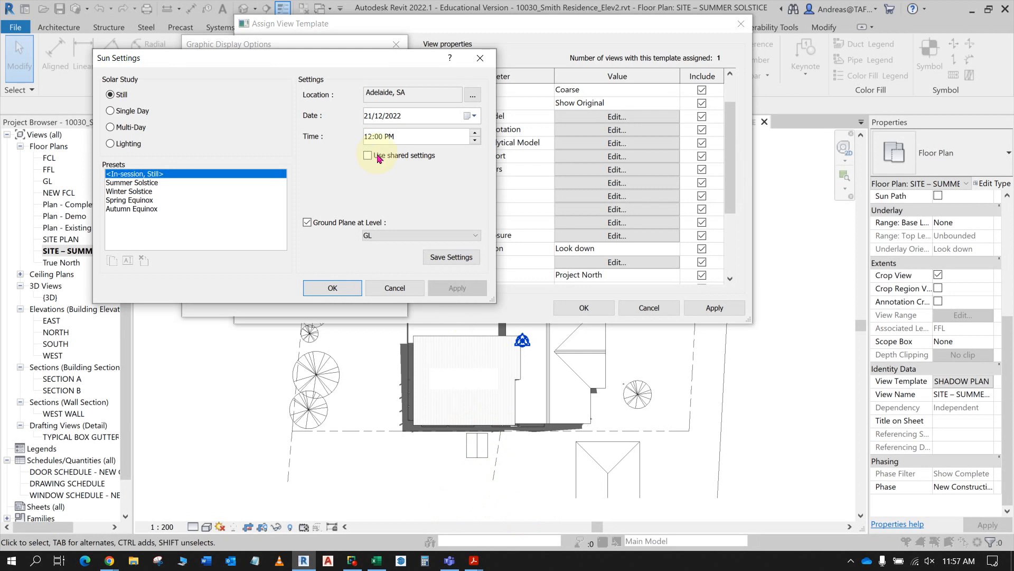
- Set the summer template's sun time to 10:00 AM, accept the sun and graphic display settings, and apply the template
left_click(369, 137)
type("10")
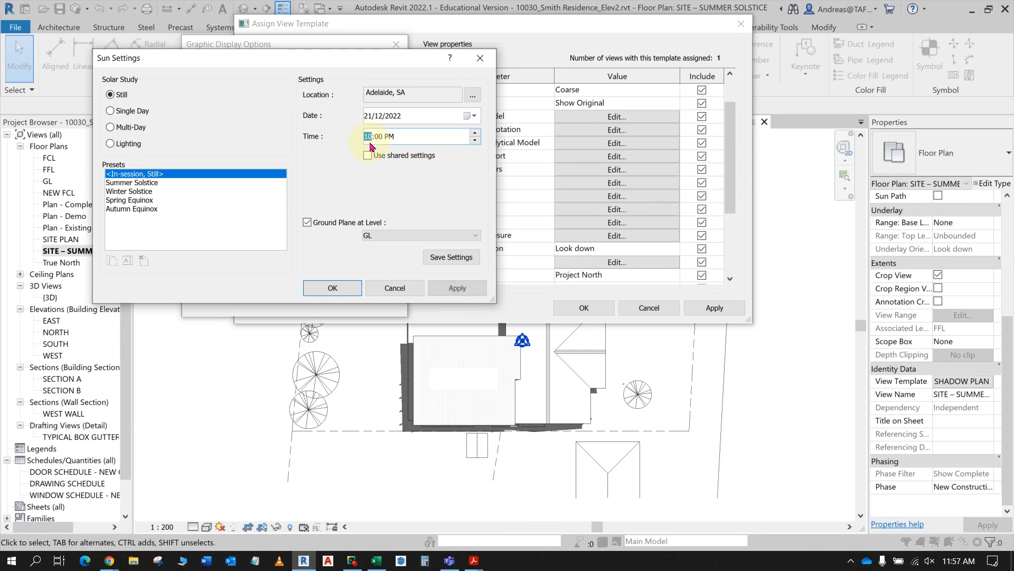
left_click(391, 138)
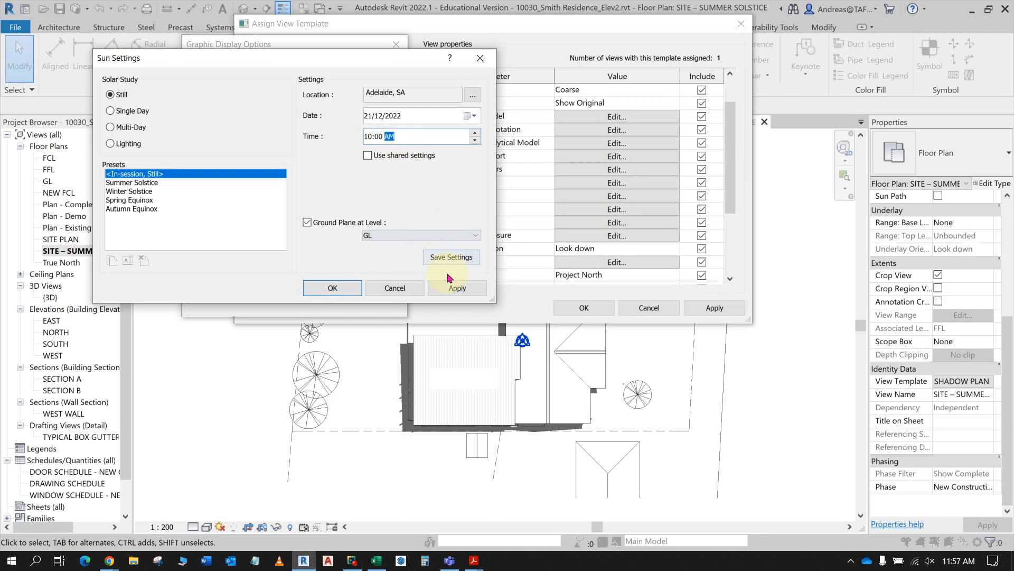
left_click(454, 289)
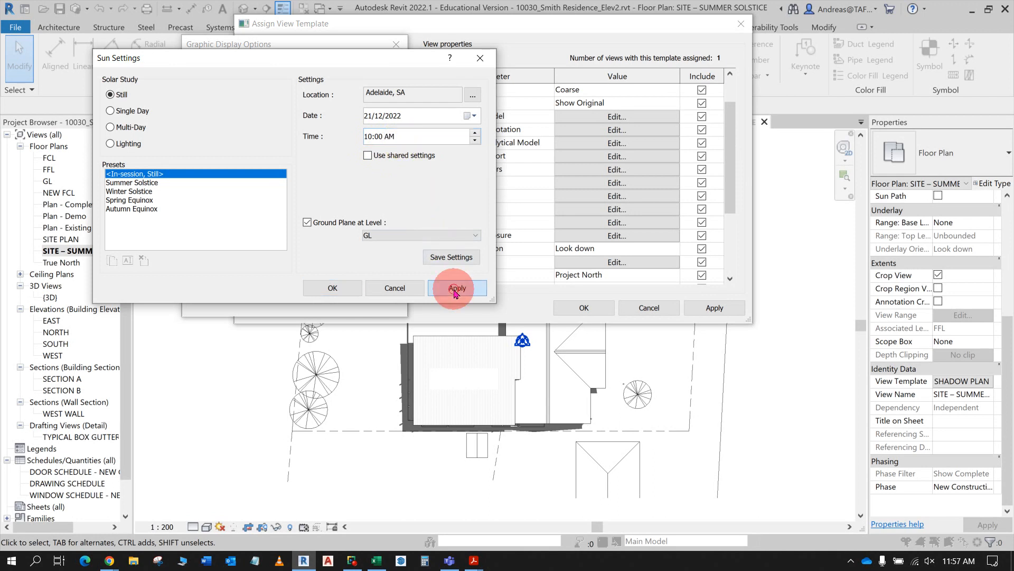
left_click(349, 295)
left_click(227, 292)
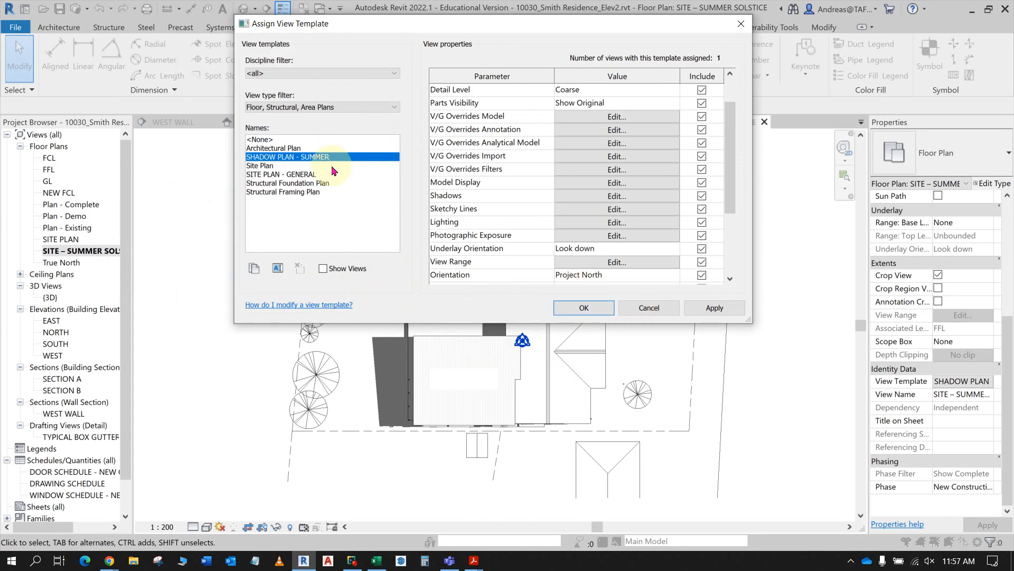
left_click(711, 308)
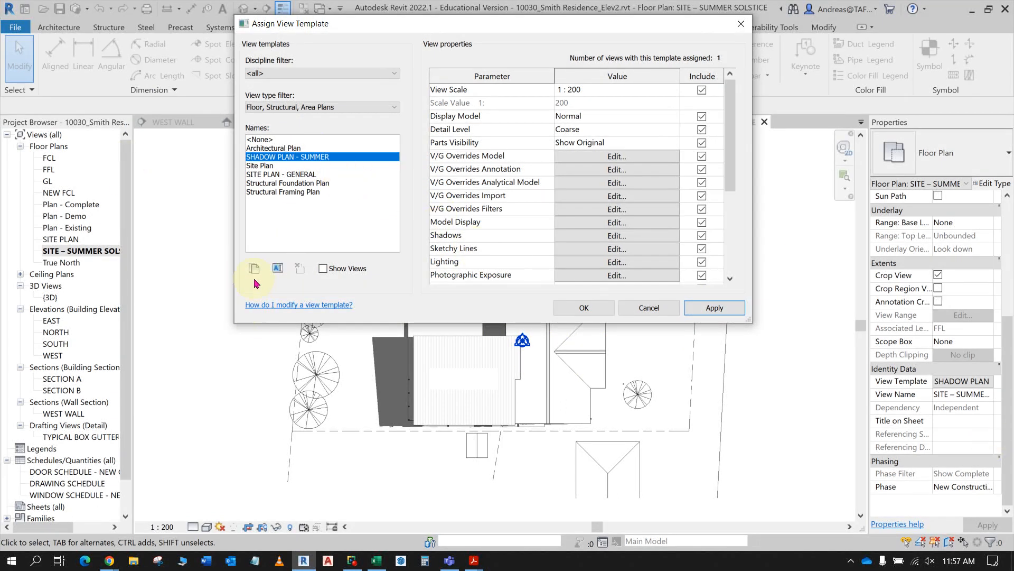
- Duplicate the SHADOW PLAN - SUMMER view template as SHADOW PLAN - WINTER
left_click(253, 268)
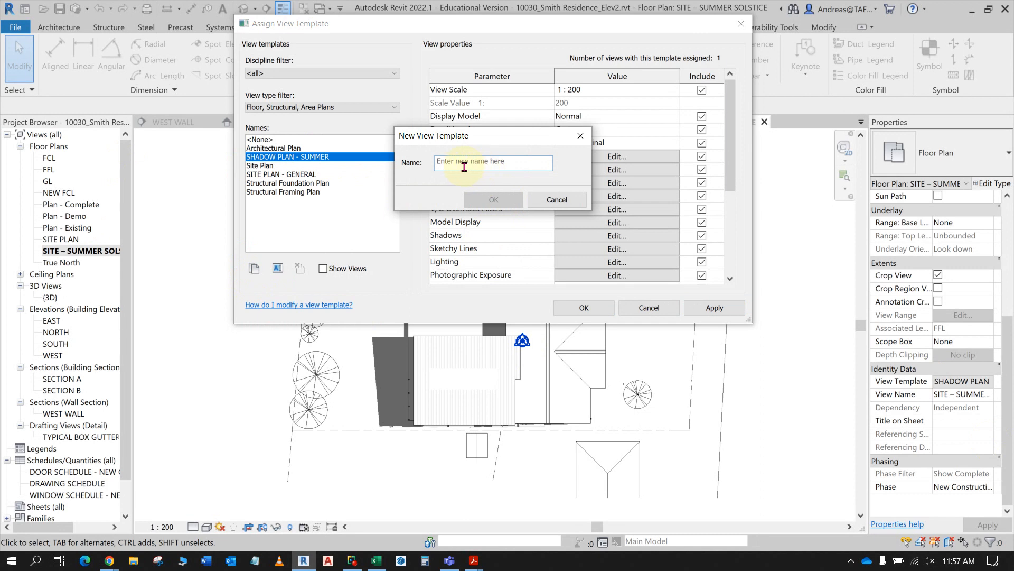
left_click(467, 168)
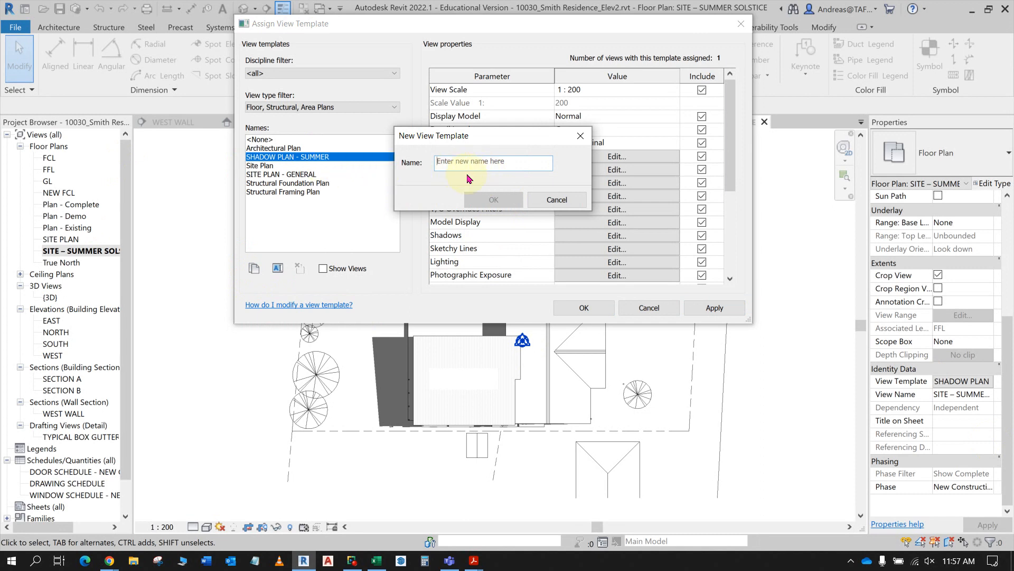
type("SHADOW")
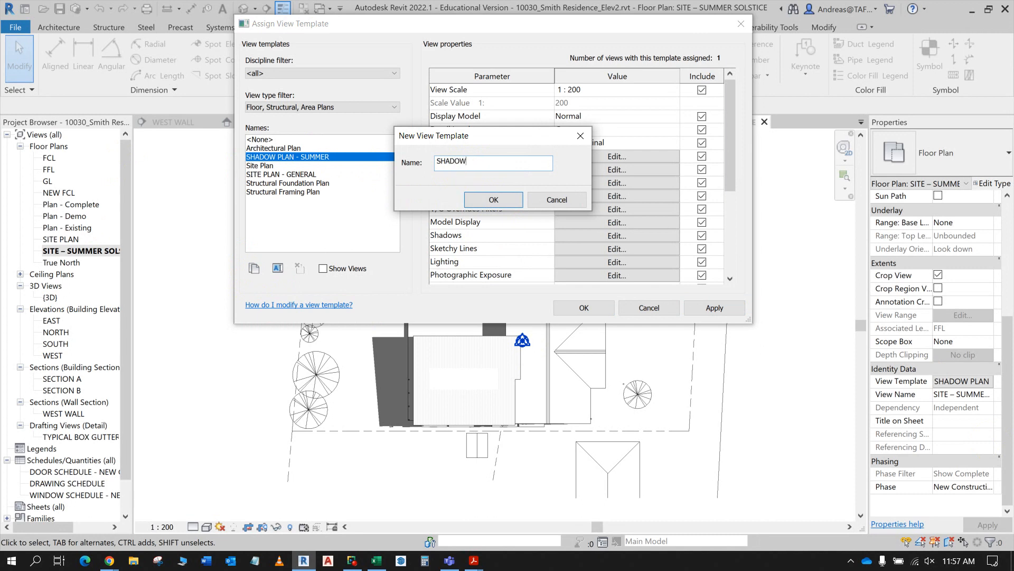
type(" PLAN - WIN")
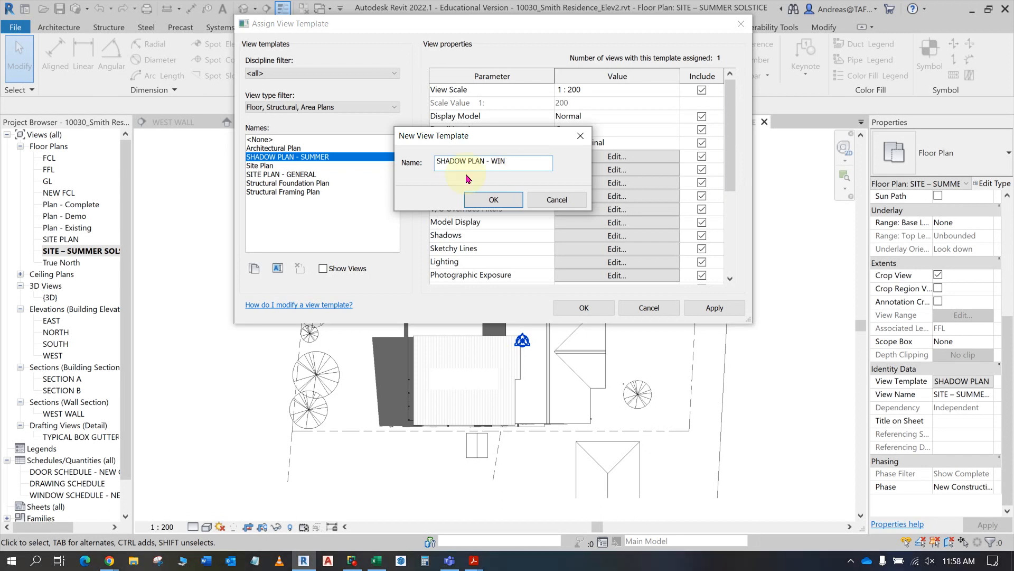
type("TER")
left_click(491, 200)
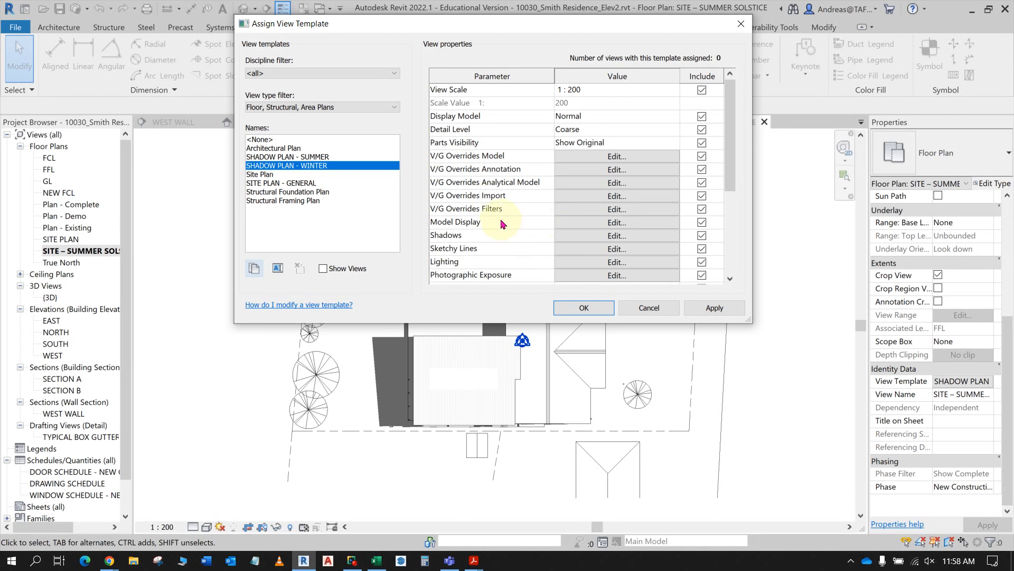
- Choose the Winter Solstice sun preset in the winter template's lighting settings and set its date to 21/06/2022
left_click(617, 262)
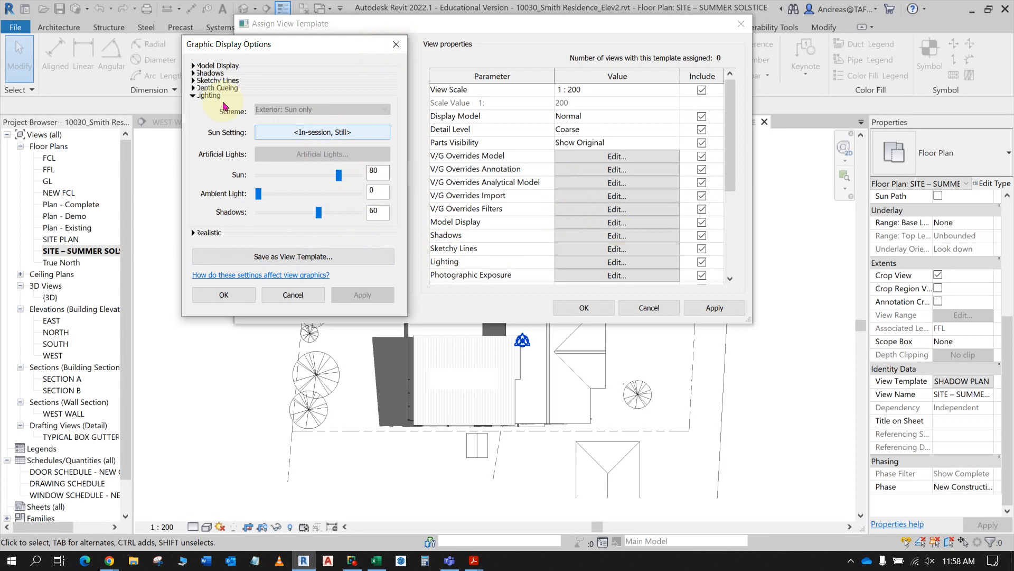
left_click(307, 134)
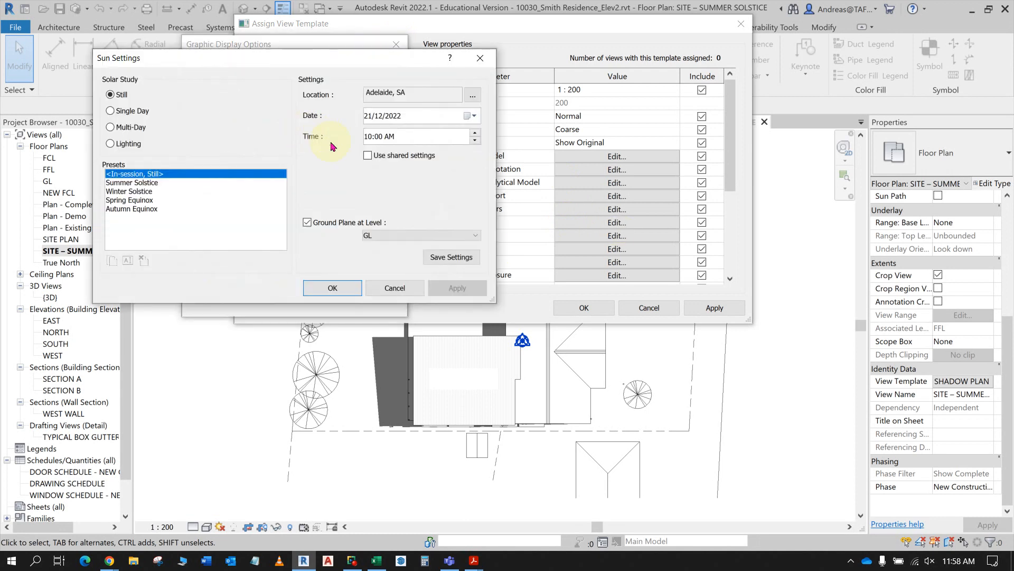
left_click(140, 193)
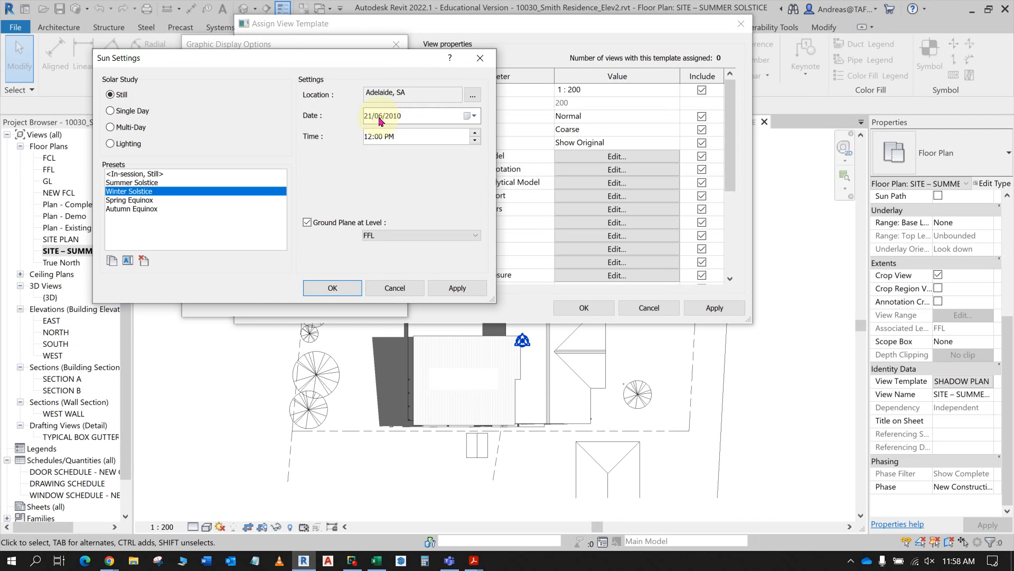
left_click(407, 120)
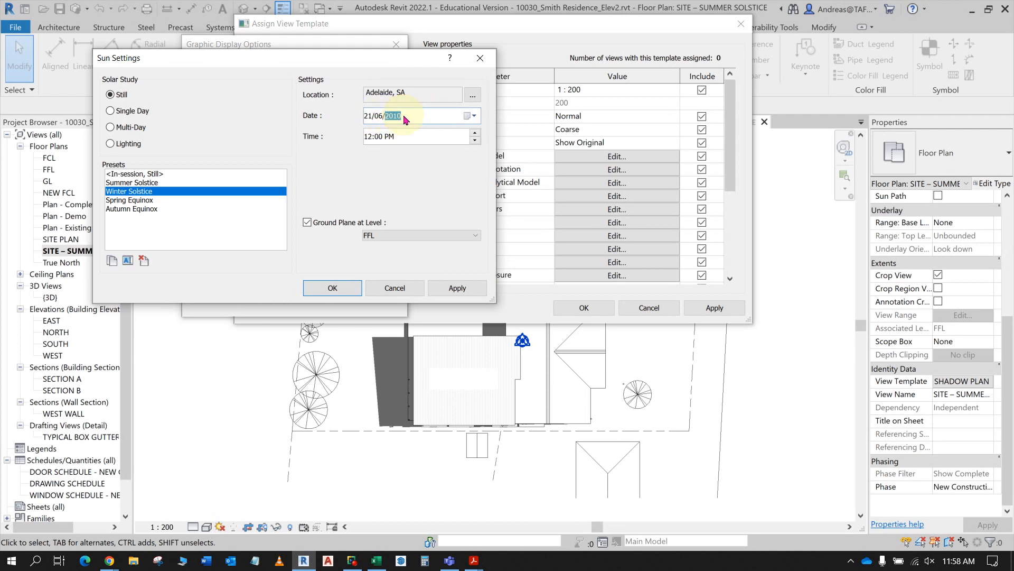
type("22")
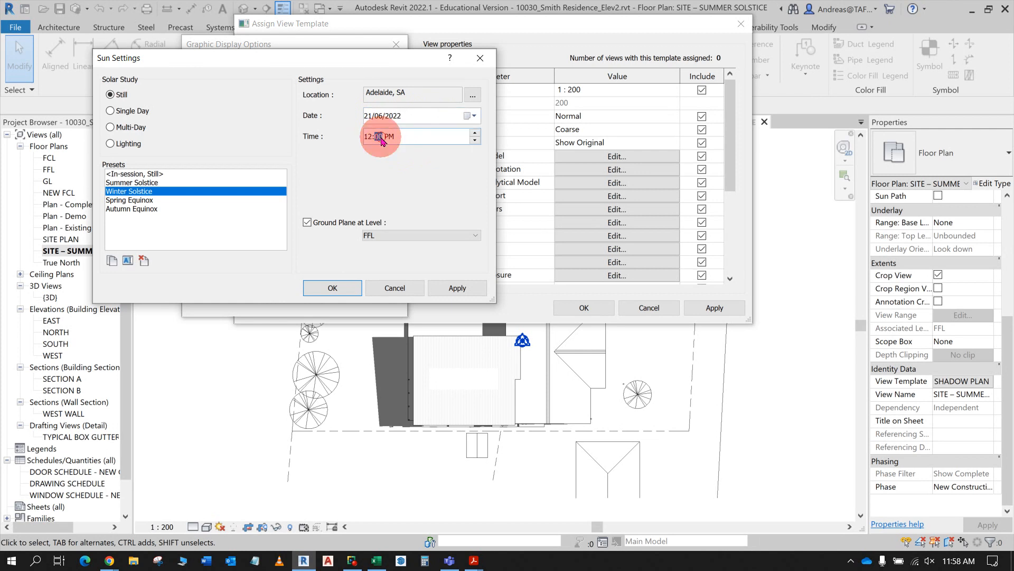
- Set the Winter Solstice time to 10:00 AM with the ground plane at level GL, and accept the sun settings
left_click(367, 137)
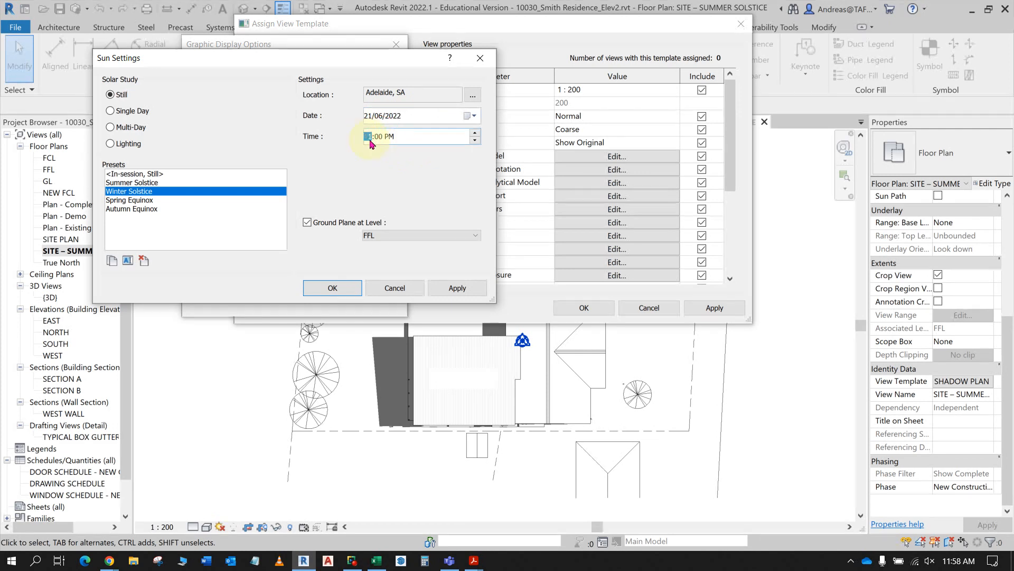
left_click(398, 138)
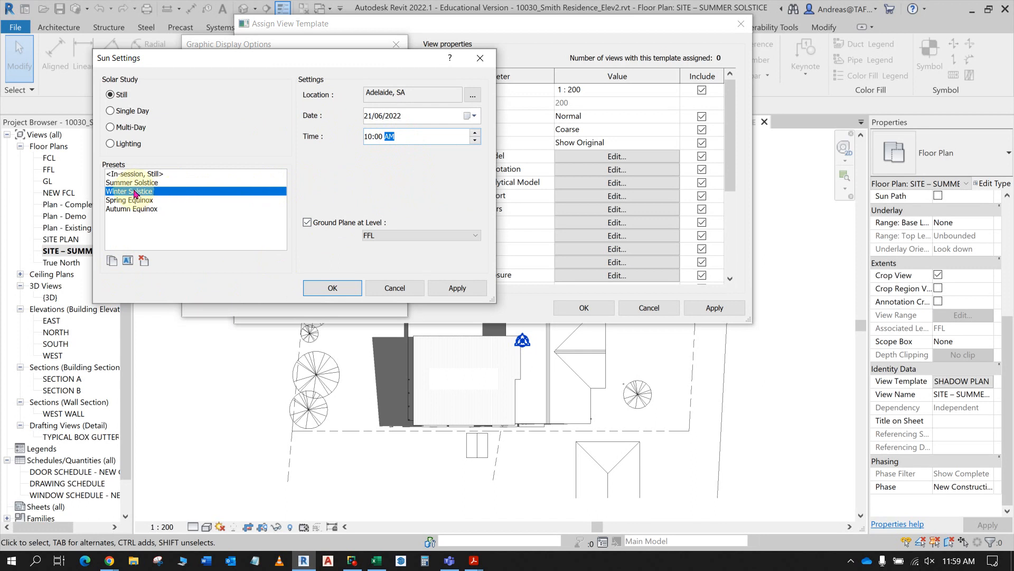
left_click(448, 235)
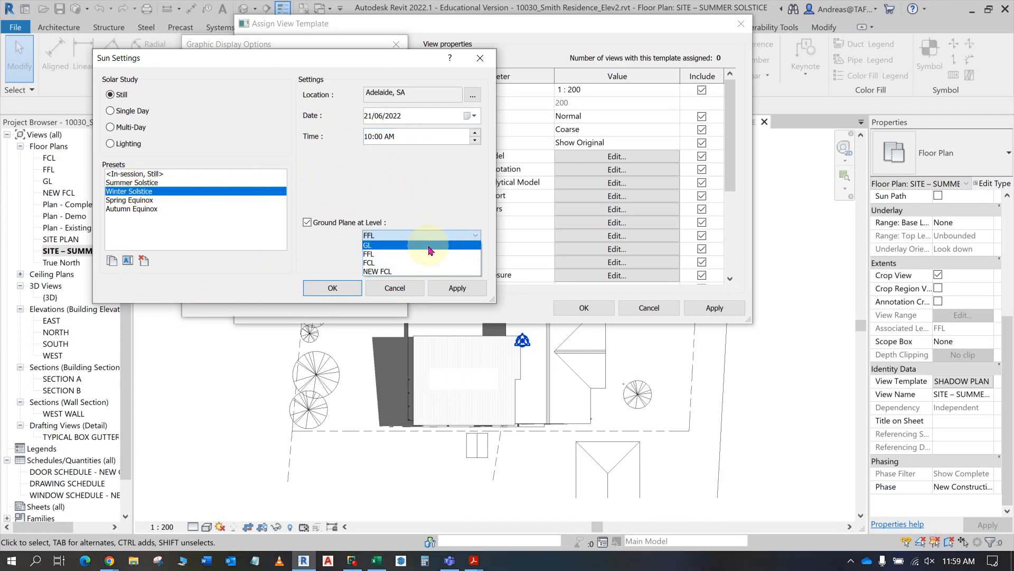
left_click(387, 246)
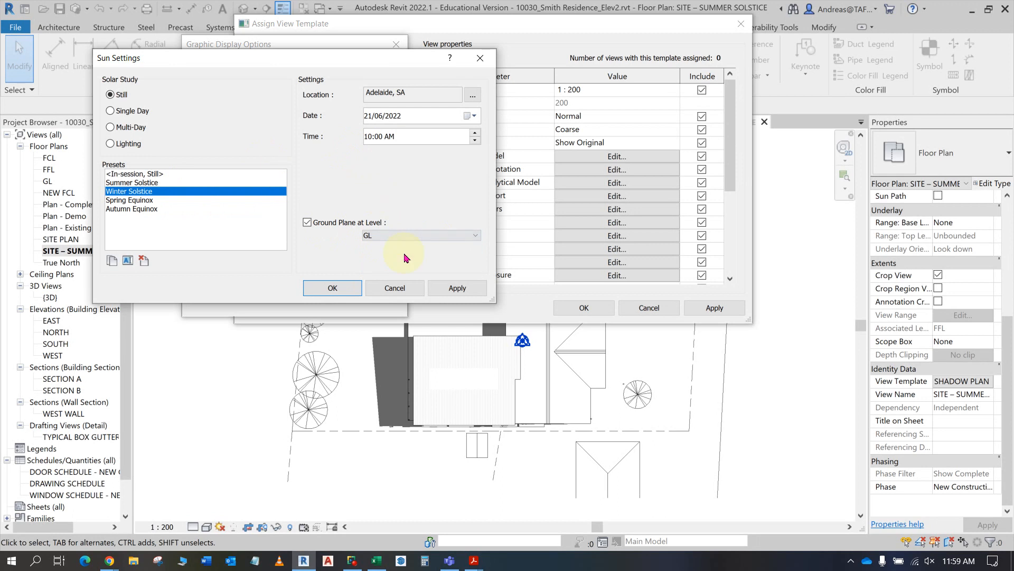
left_click(332, 287)
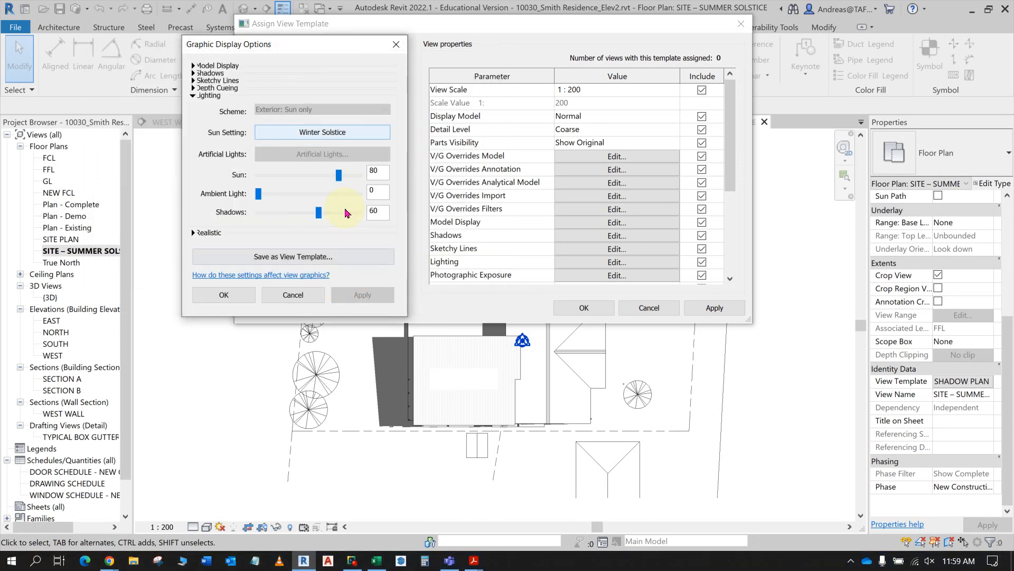
- Turn off daylight savings time in the Adelaide, SA location settings of the Winter Solstice sun preset
left_click(335, 138)
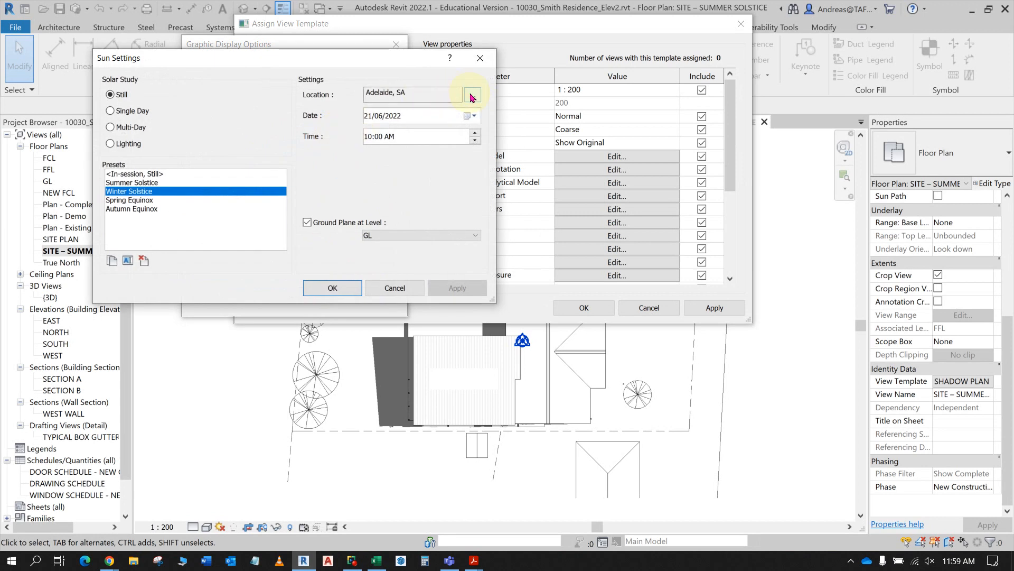
left_click(470, 96)
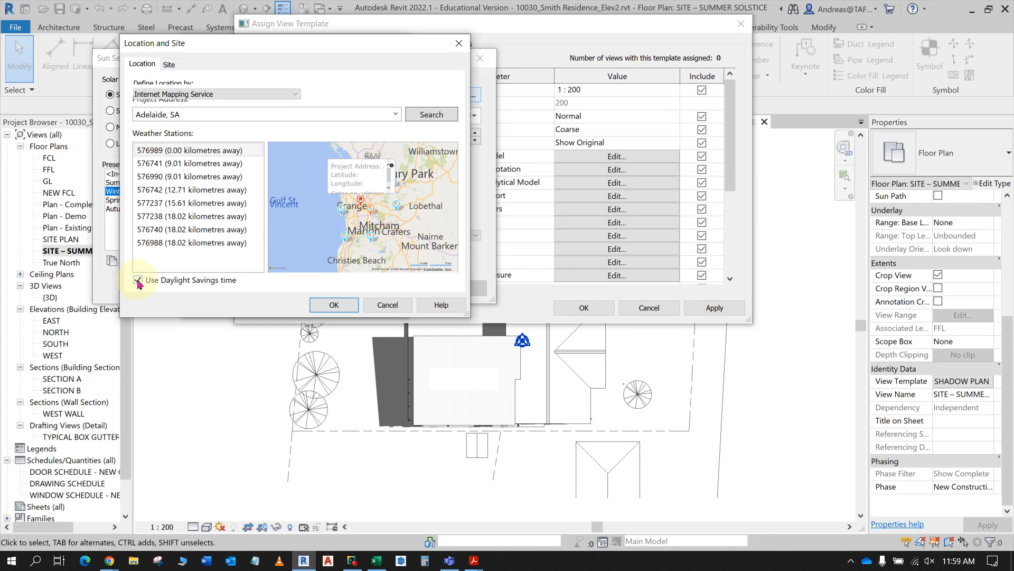
left_click(138, 282)
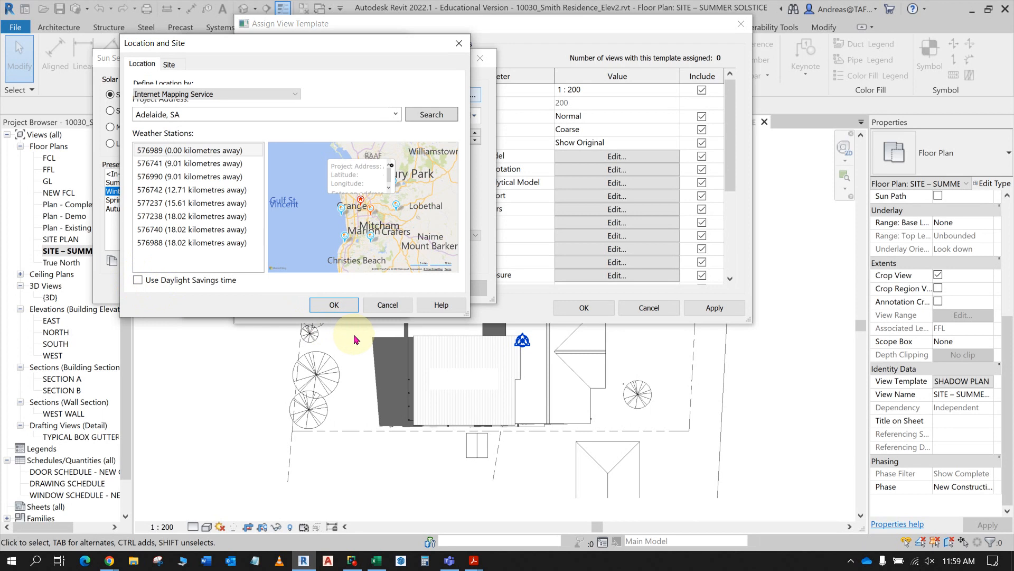
left_click(333, 305)
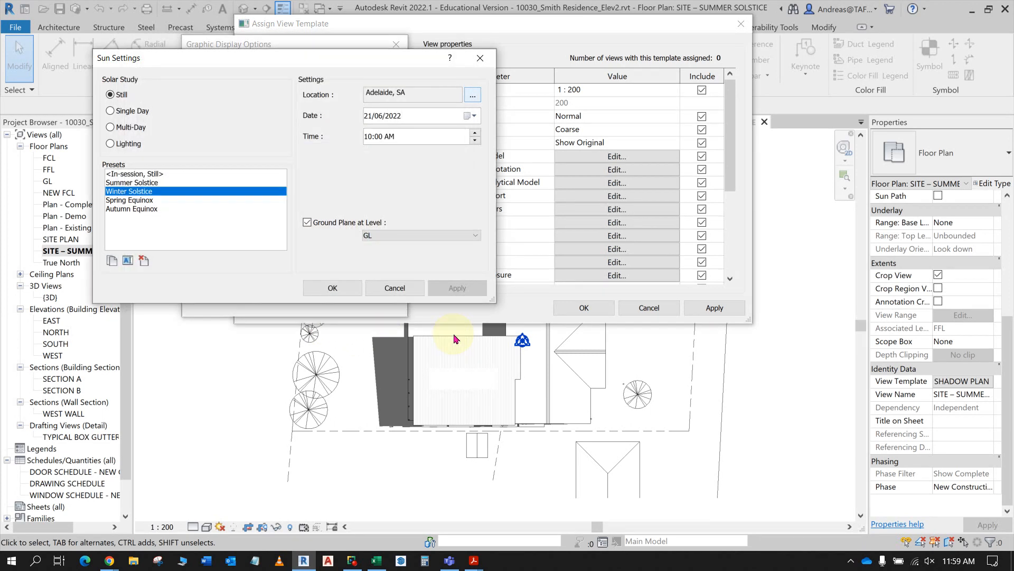
- Accept the winter sun and graphic display settings, and apply the SHADOW PLAN - WINTER template to the summer solstice view
left_click(333, 288)
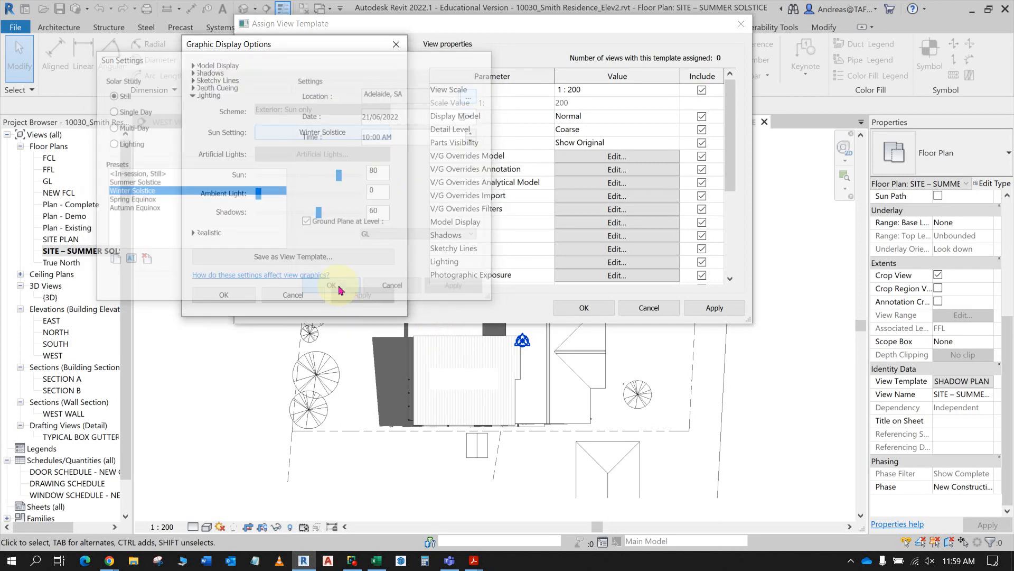
left_click(224, 294)
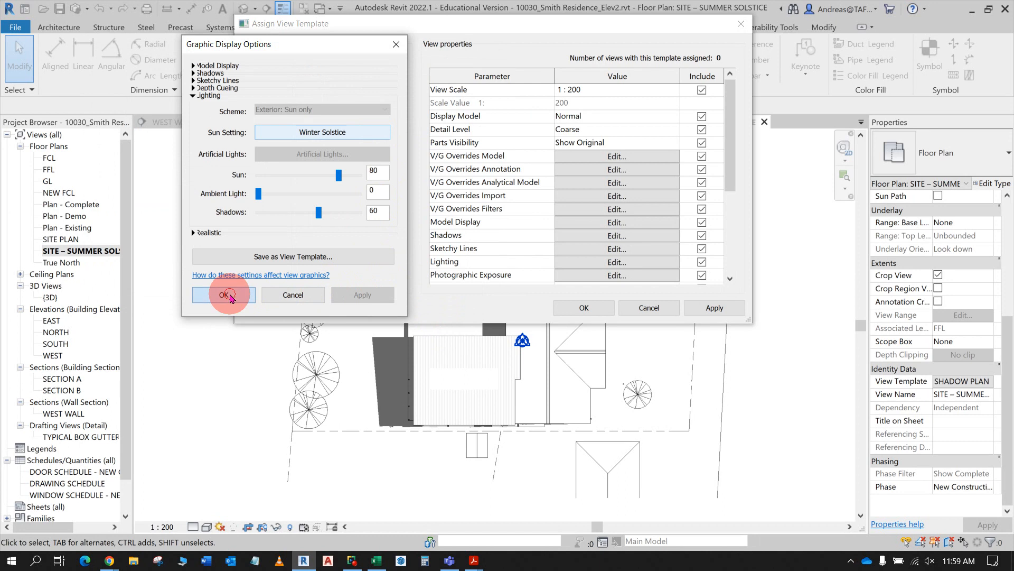
left_click(718, 309)
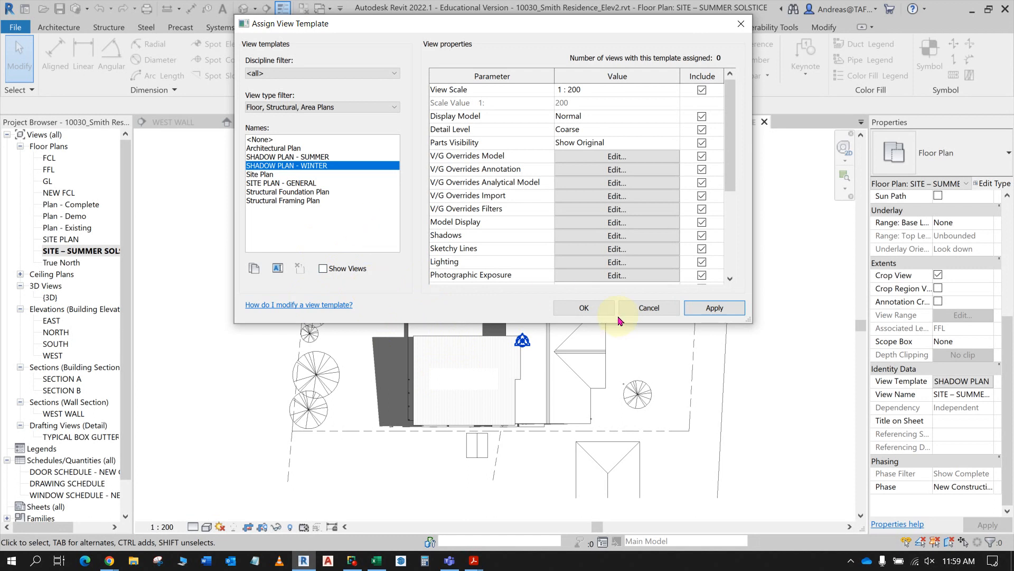
left_click(586, 309)
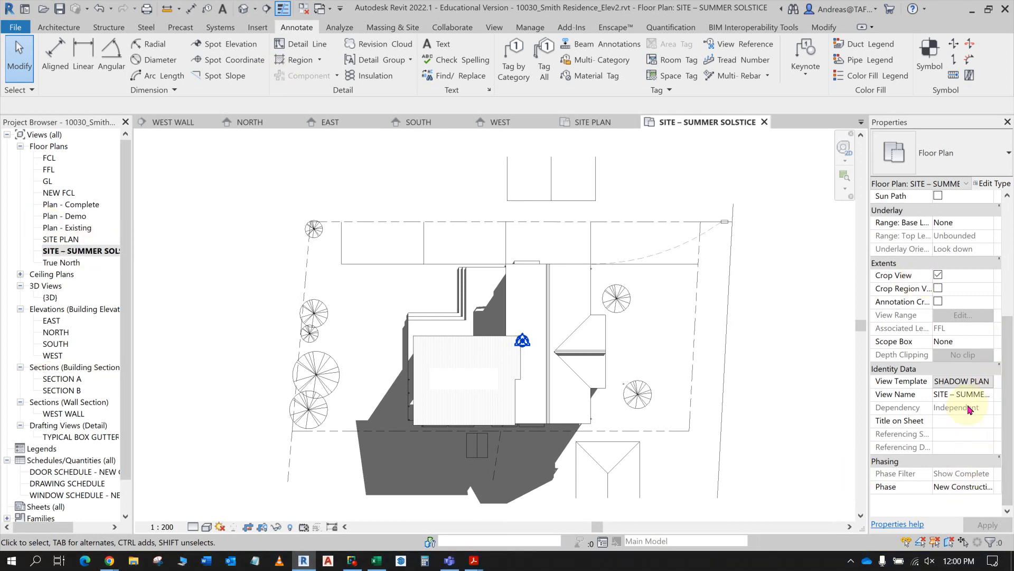
- Assign the SHADOW PLAN - SUMMER view template to the SITE – SUMMER SOLSTICE view
left_click(970, 381)
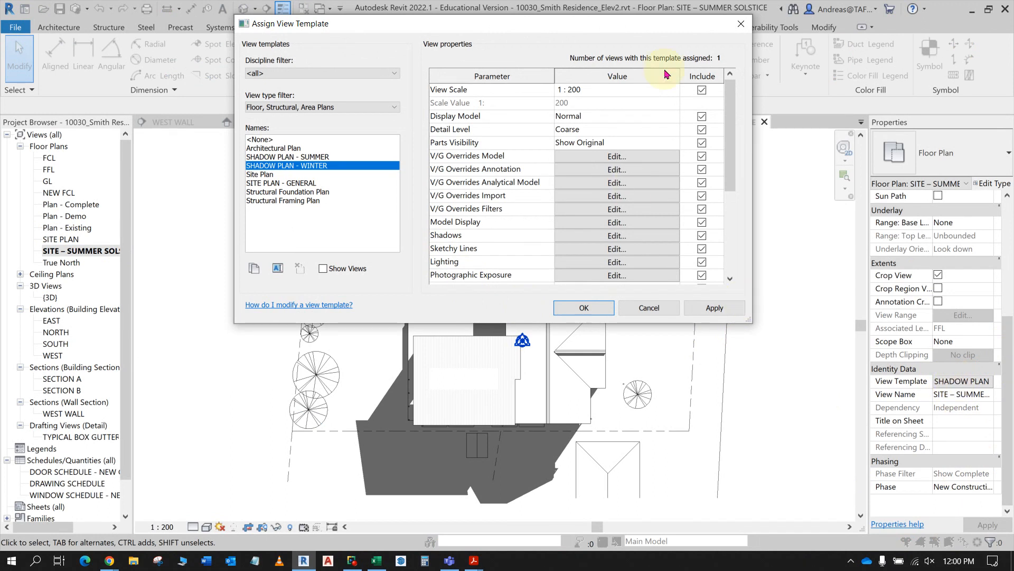
left_click(742, 24)
left_click(984, 388)
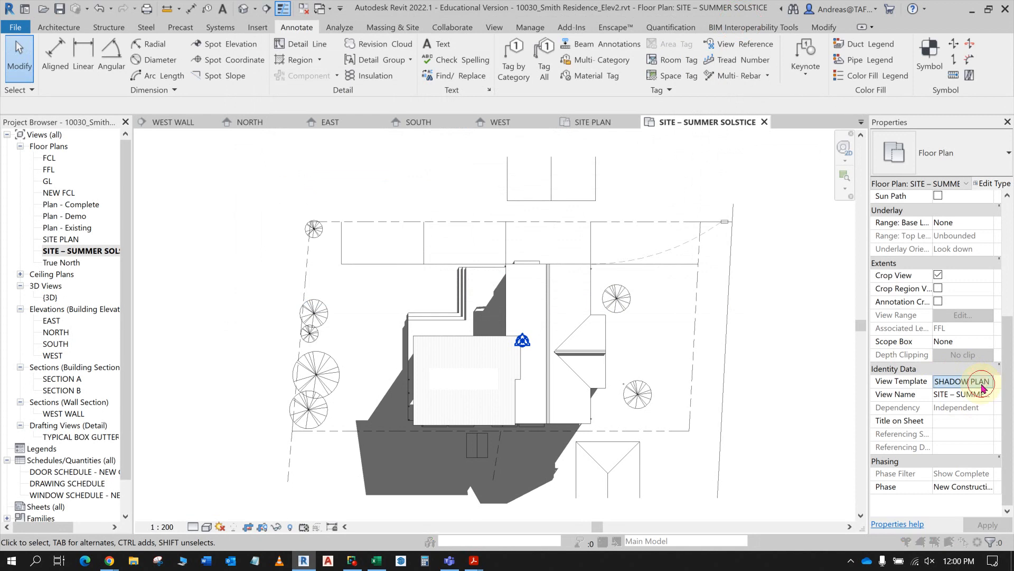
left_click(323, 157)
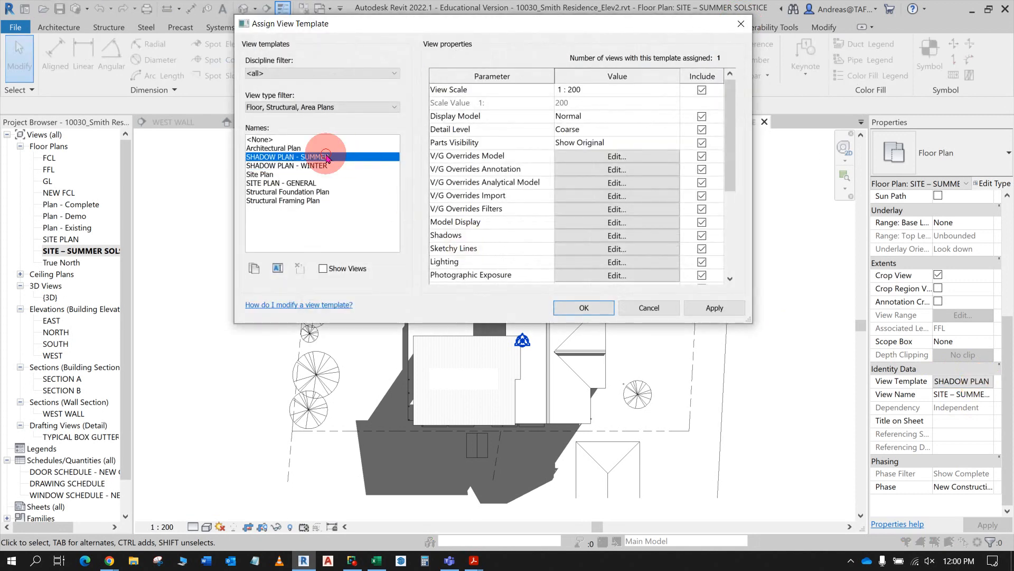
left_click(584, 307)
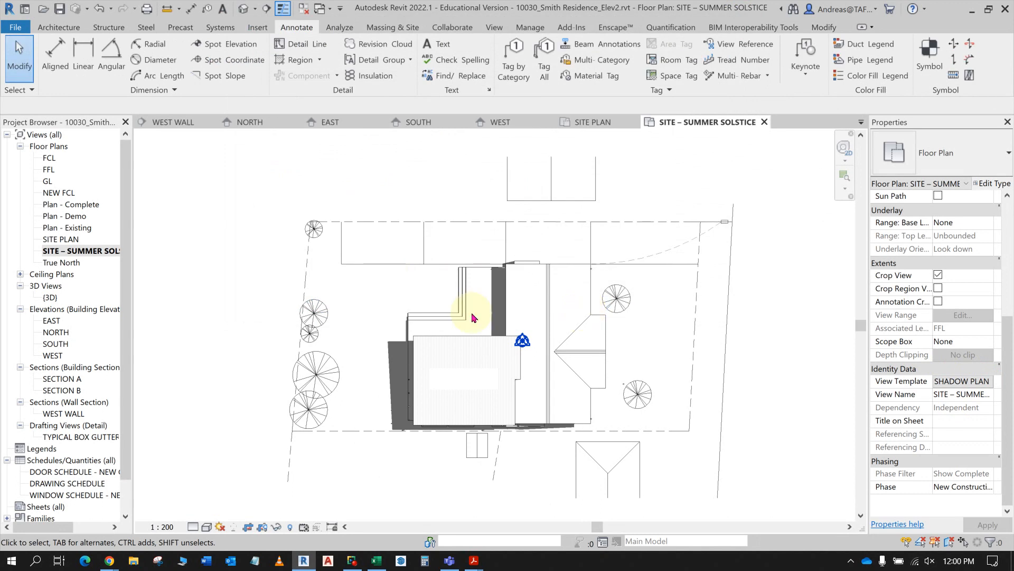
left_click(139, 251)
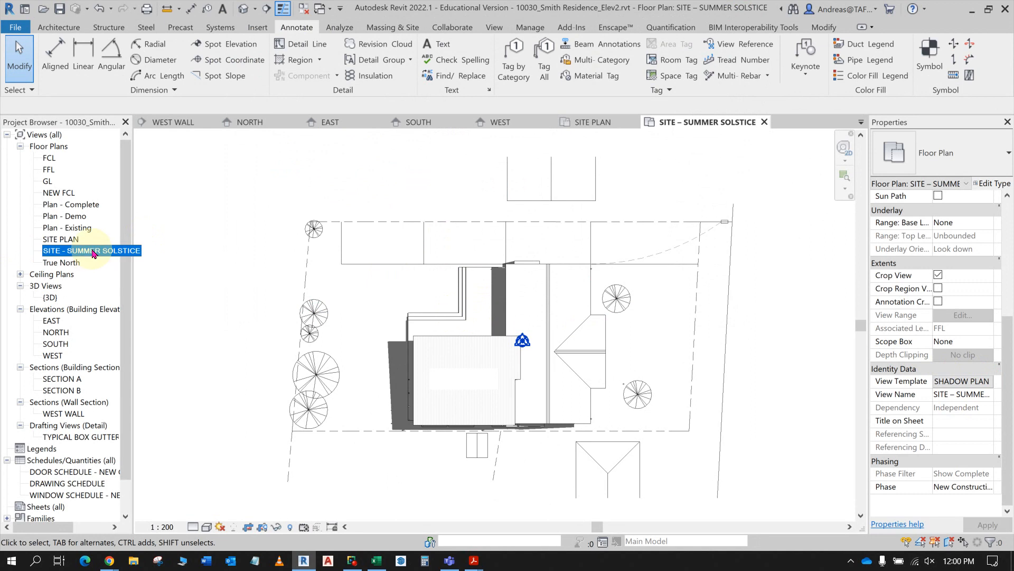
right_click(92, 253)
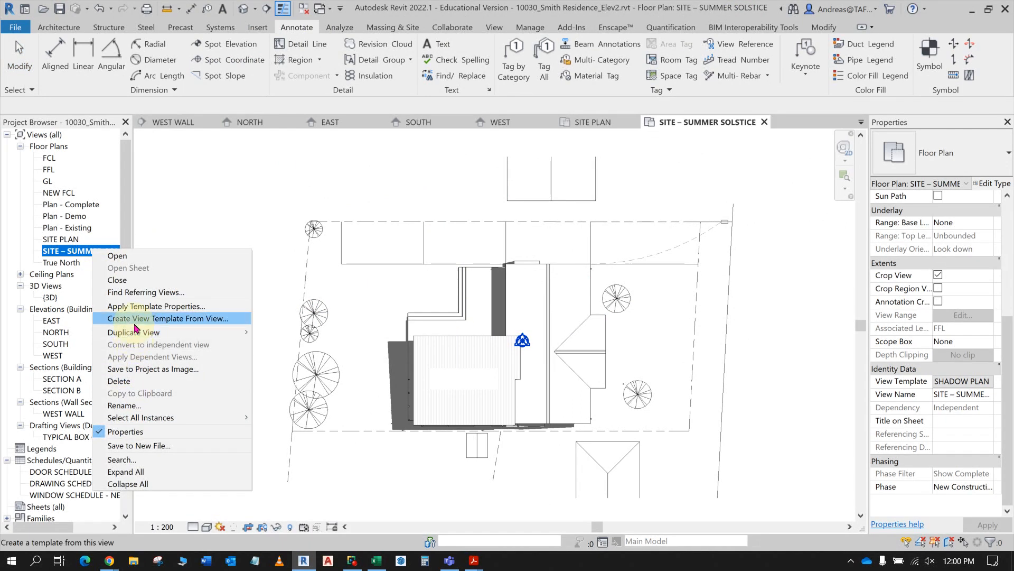
left_click(132, 406)
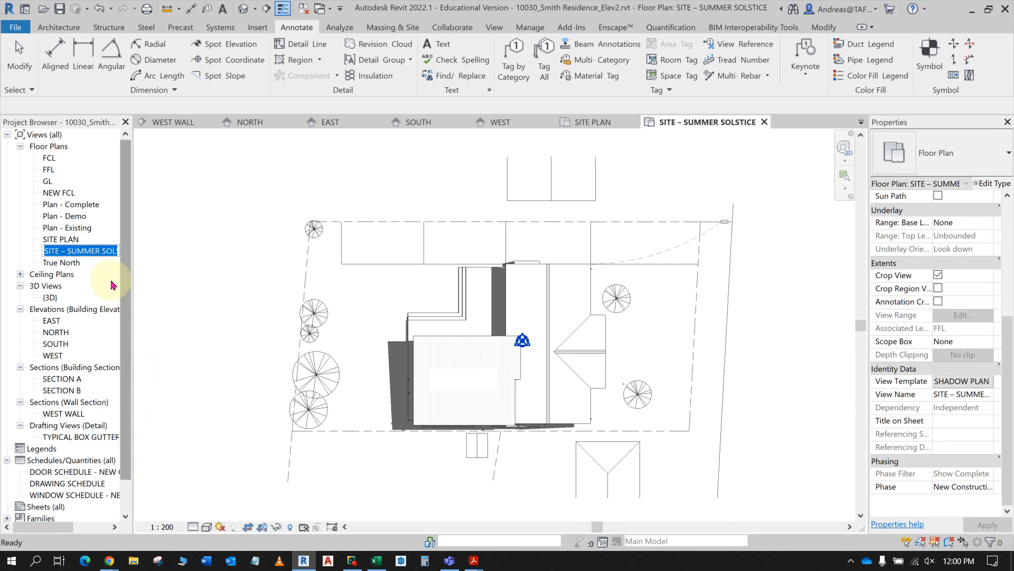
key("Return")
right_click(98, 252)
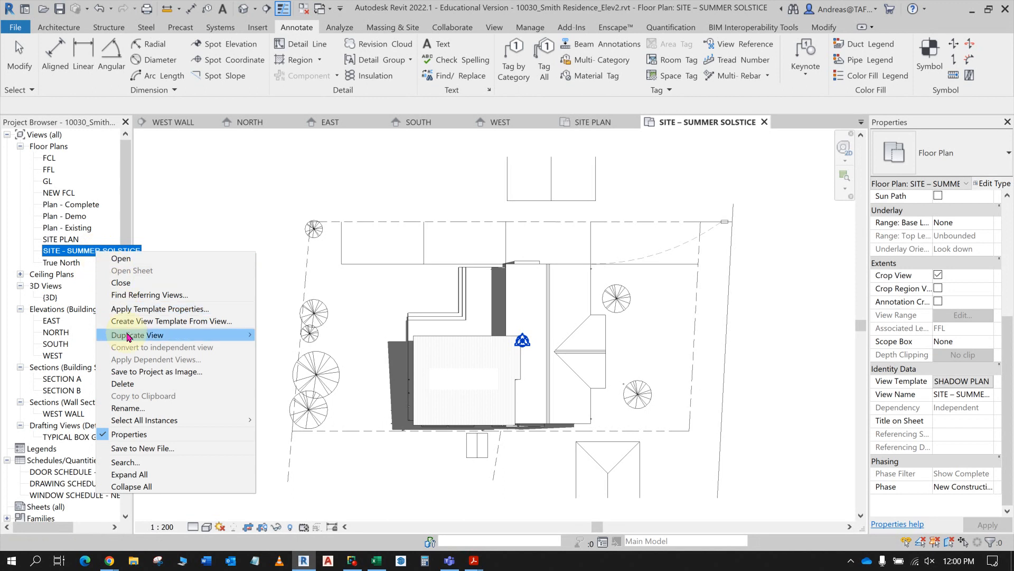
mouse_move(132, 336)
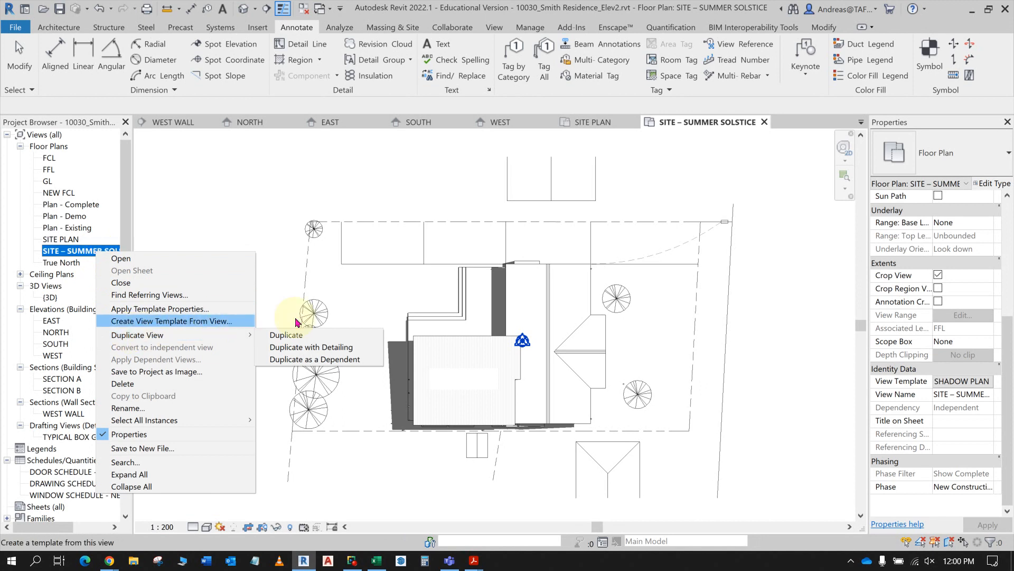
left_click(322, 329)
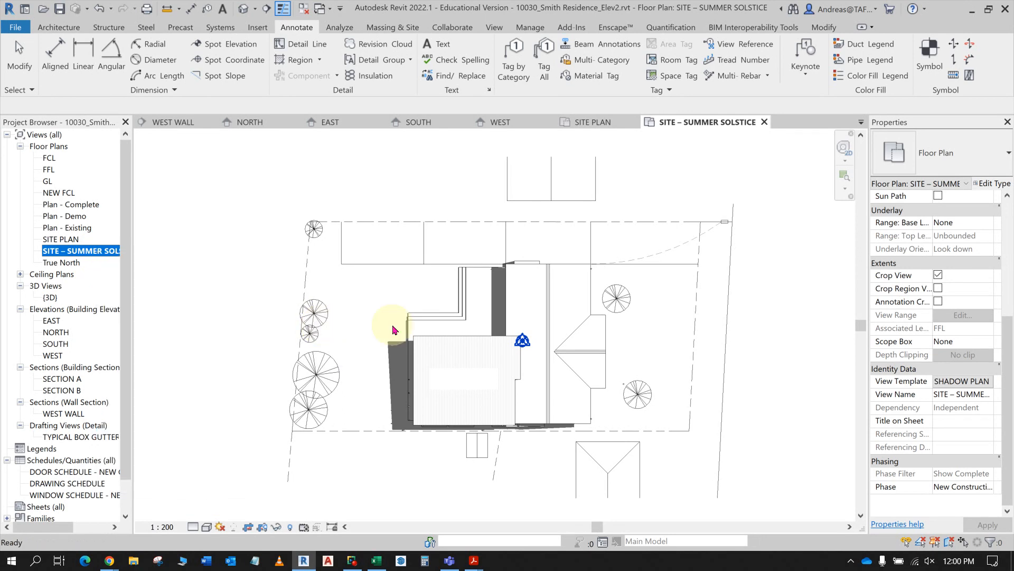
left_click(470, 385)
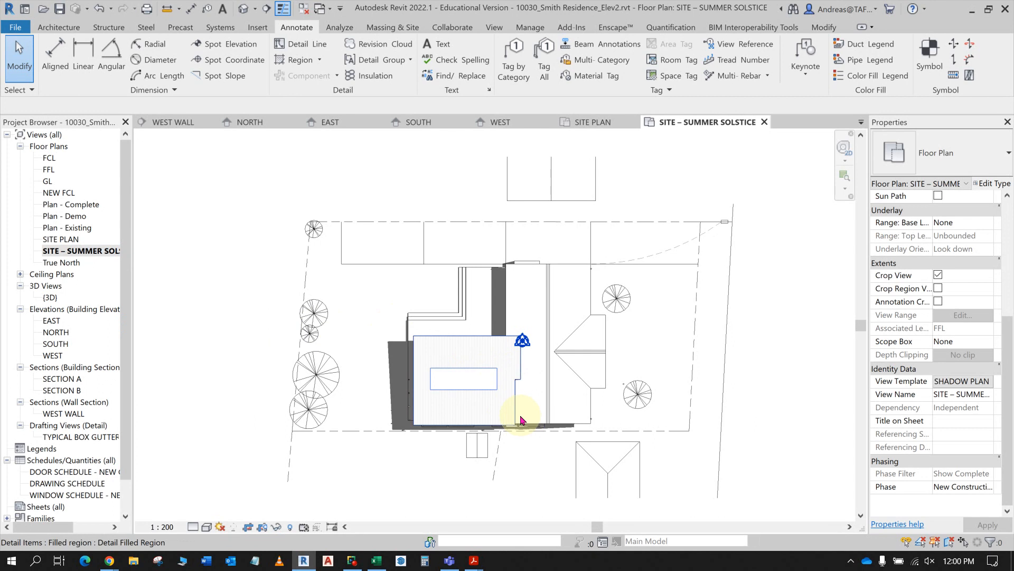
middle_click_drag(523, 414, 521, 378)
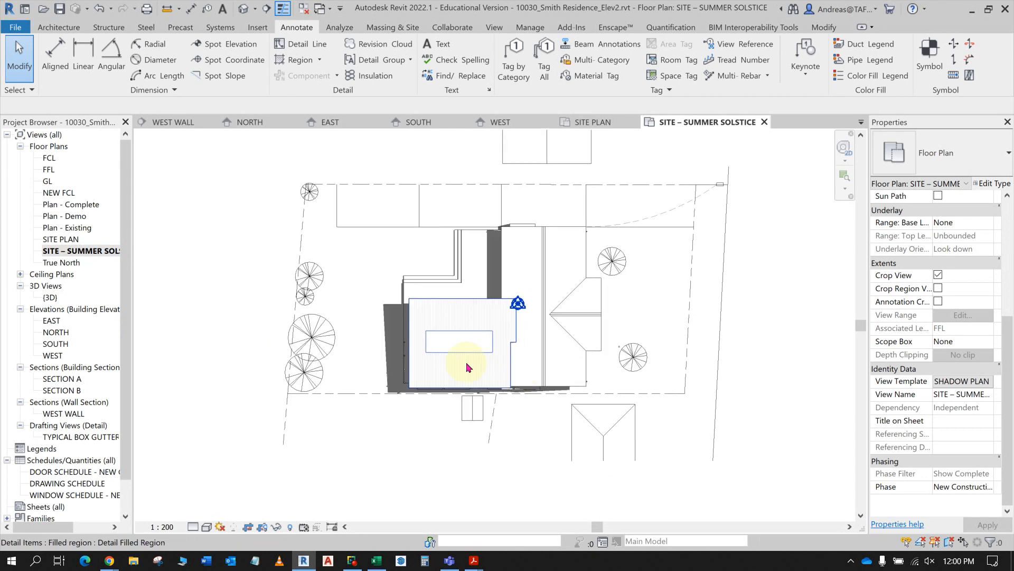
scroll(474, 362, "up", 1)
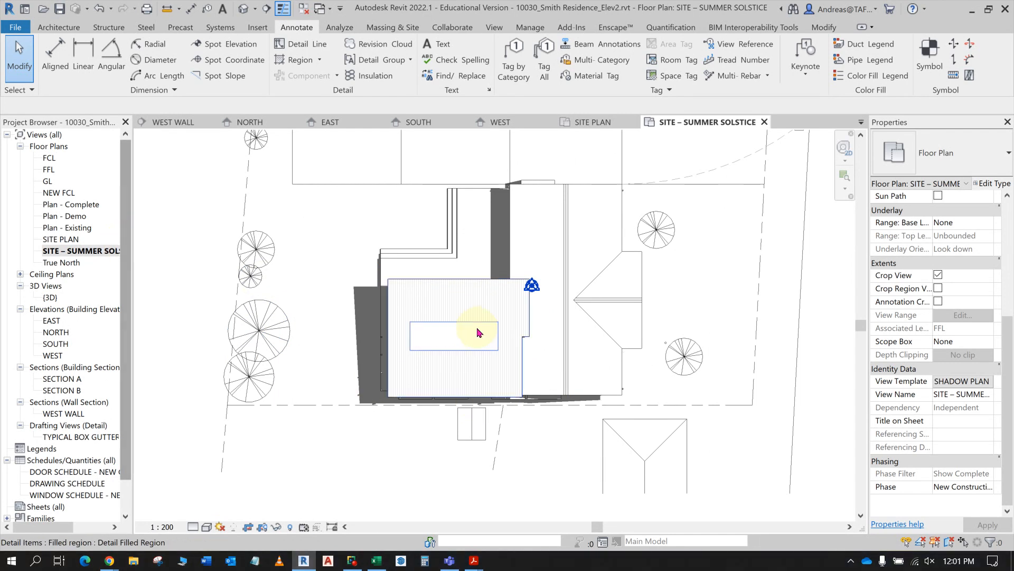
- Open the Plan - Complete floor plan and hide the Planting category in that view, using the American Beech tree beside Bed 1
double_click(75, 208)
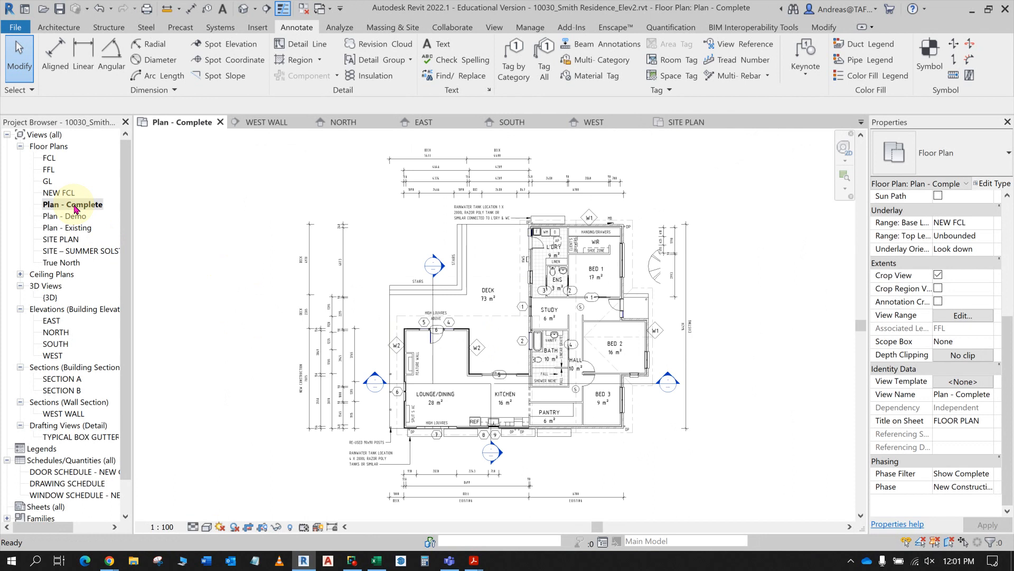
scroll(660, 267, "up", 4)
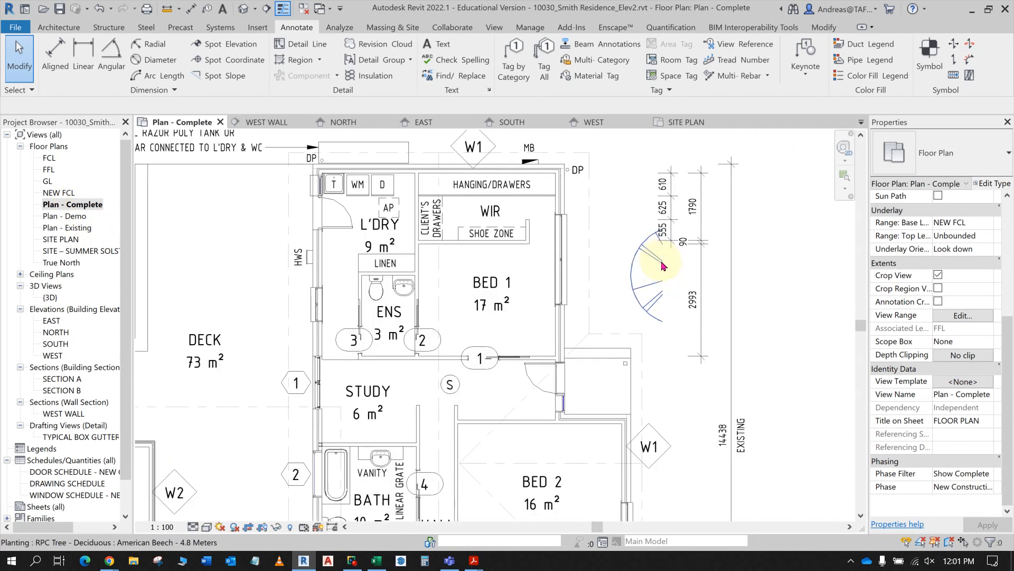
scroll(664, 265, "up", 2)
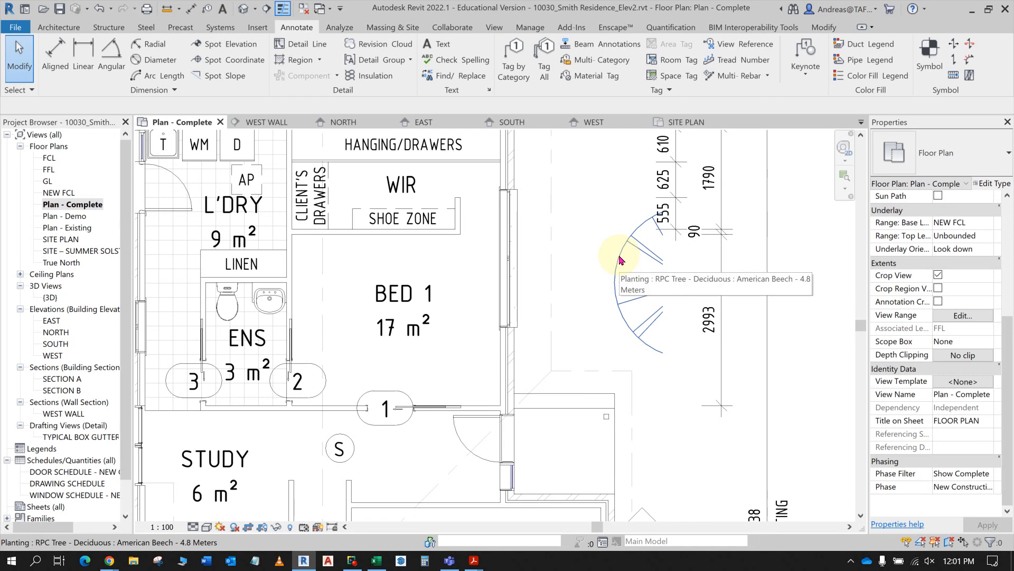
scroll(622, 259, "down", 2)
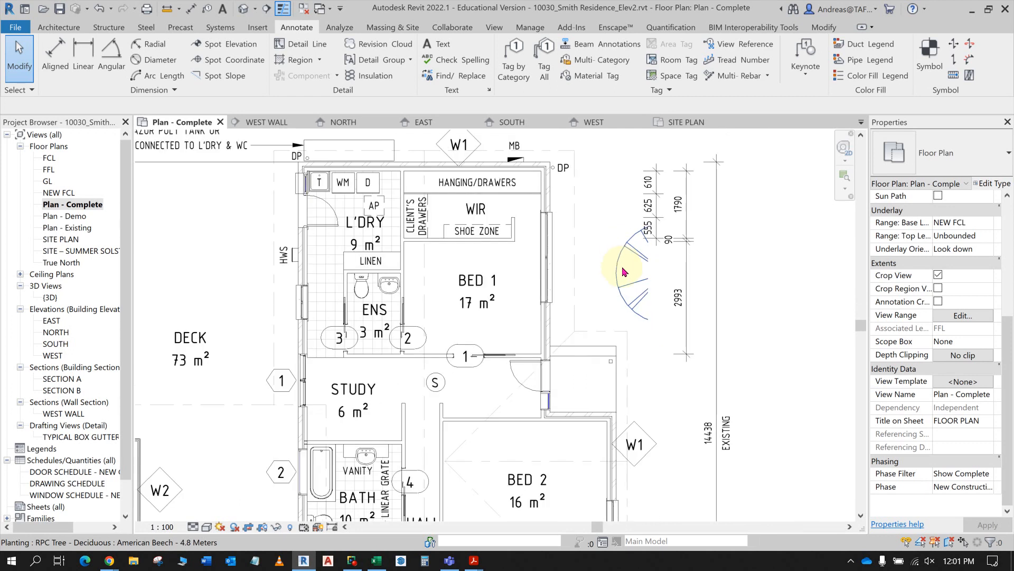
scroll(626, 273, "down", 3)
scroll(626, 288, "up", 5)
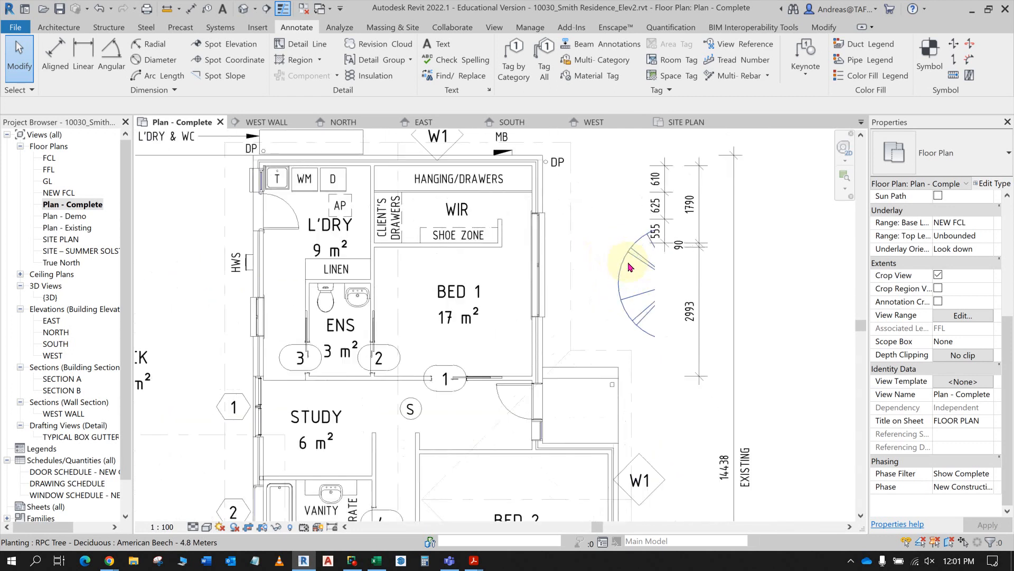
left_click(619, 283)
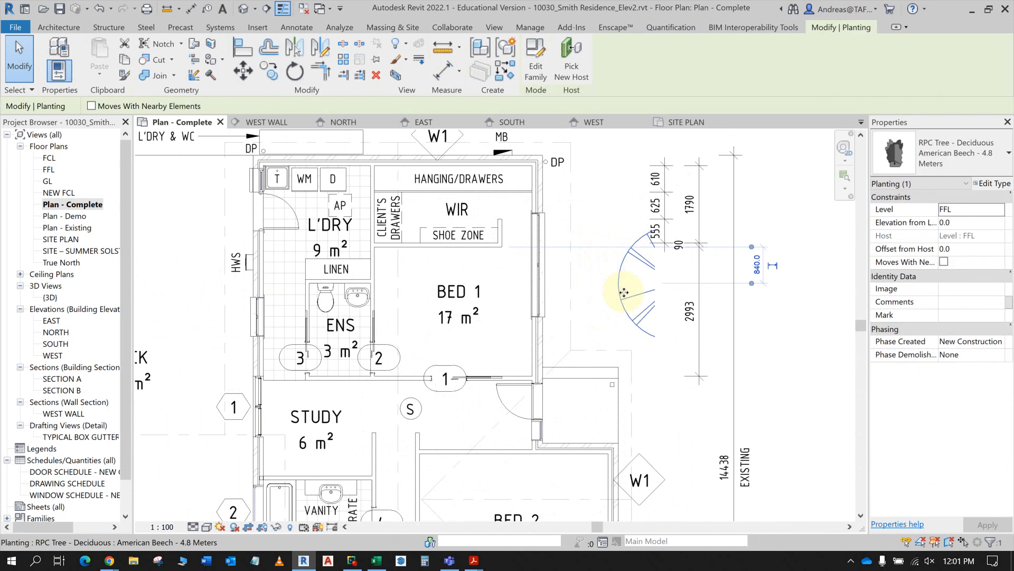
right_click(621, 287)
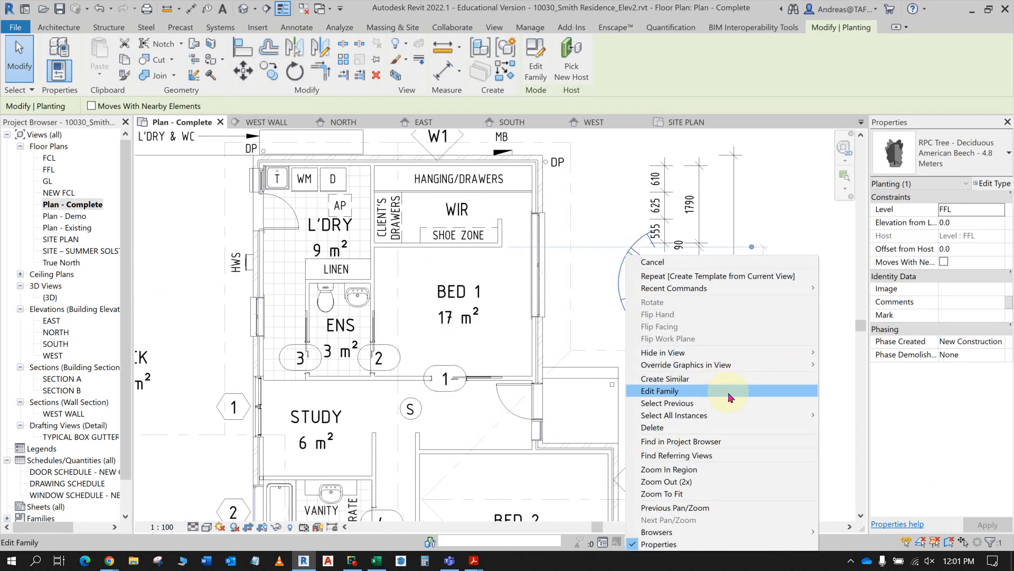
left_click(729, 354)
left_click(846, 365)
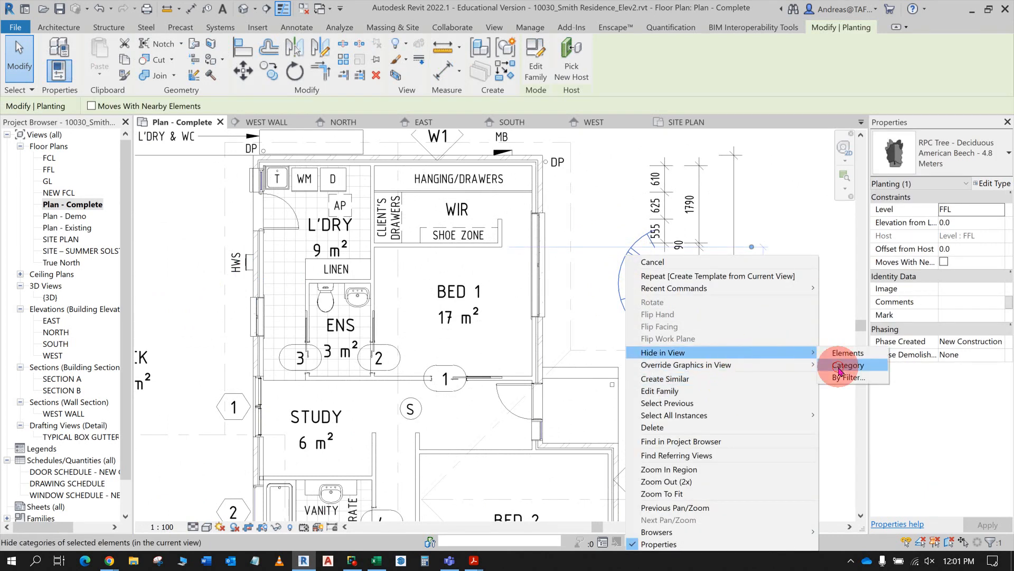
scroll(466, 303, "down", 5)
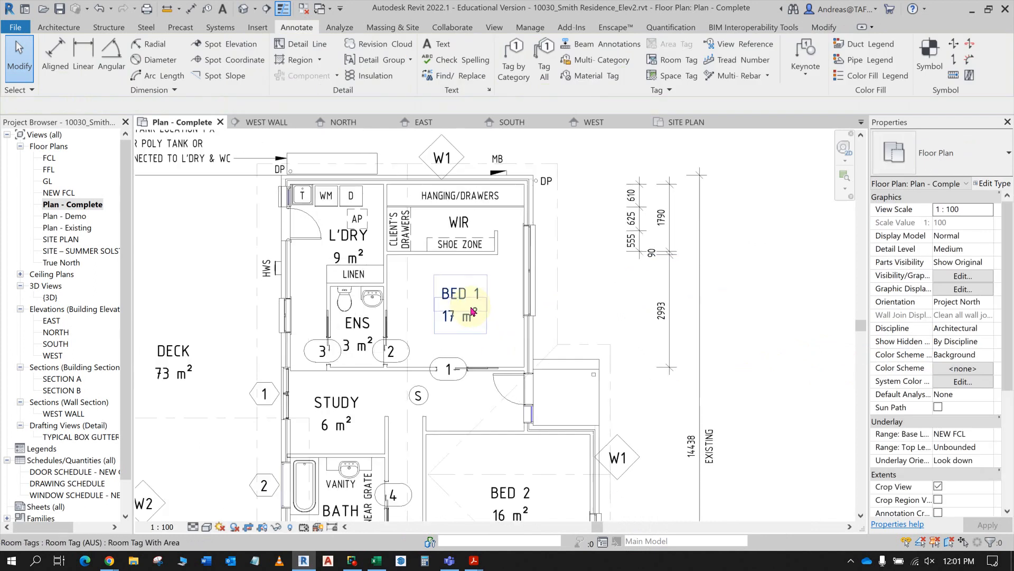
middle_click_drag(477, 311, 591, 263)
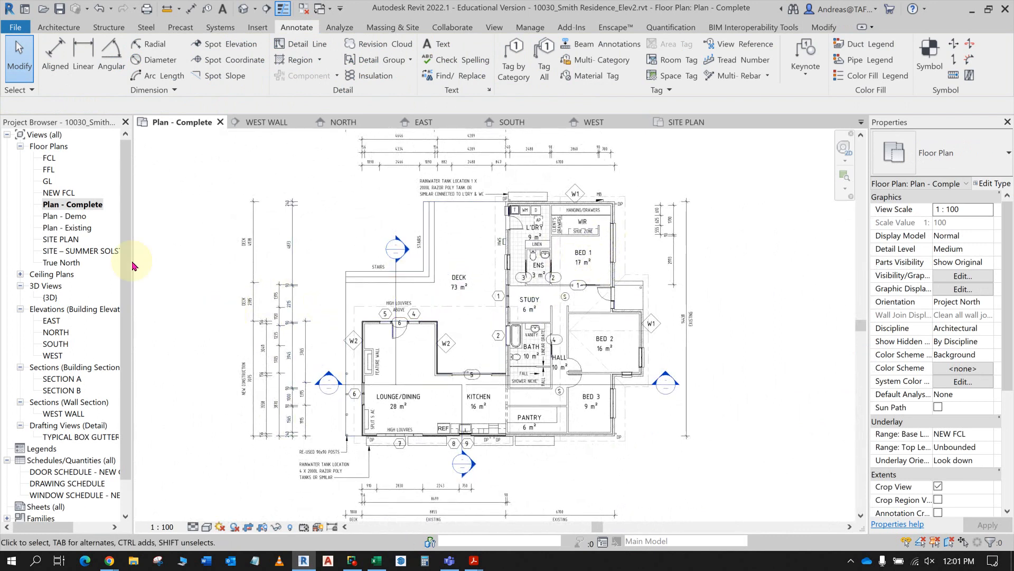
- Reopen the SITE – SUMMER SOLSTICE view and look at its view duplication options
double_click(71, 253)
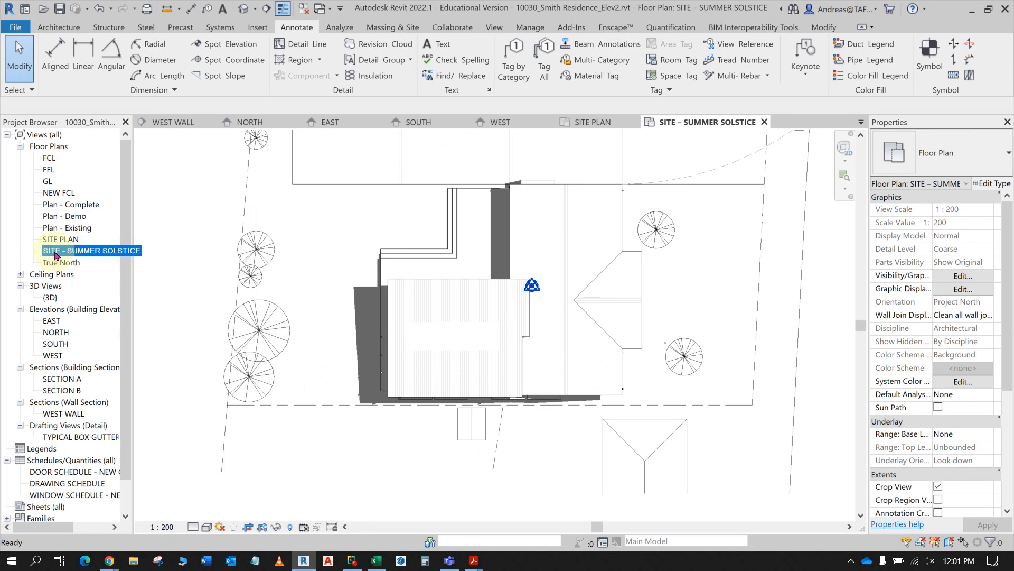
right_click(84, 254)
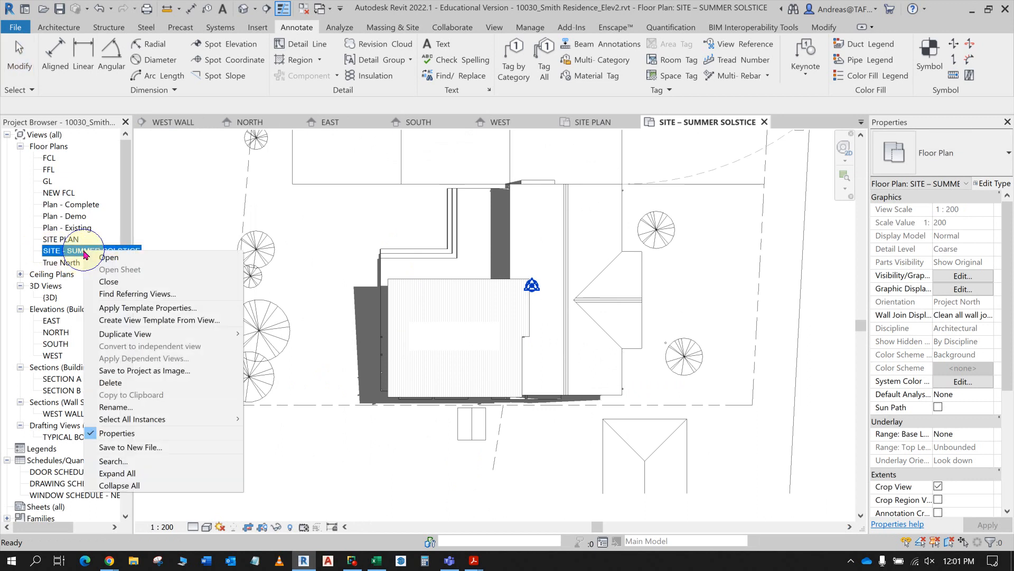
mouse_move(199, 334)
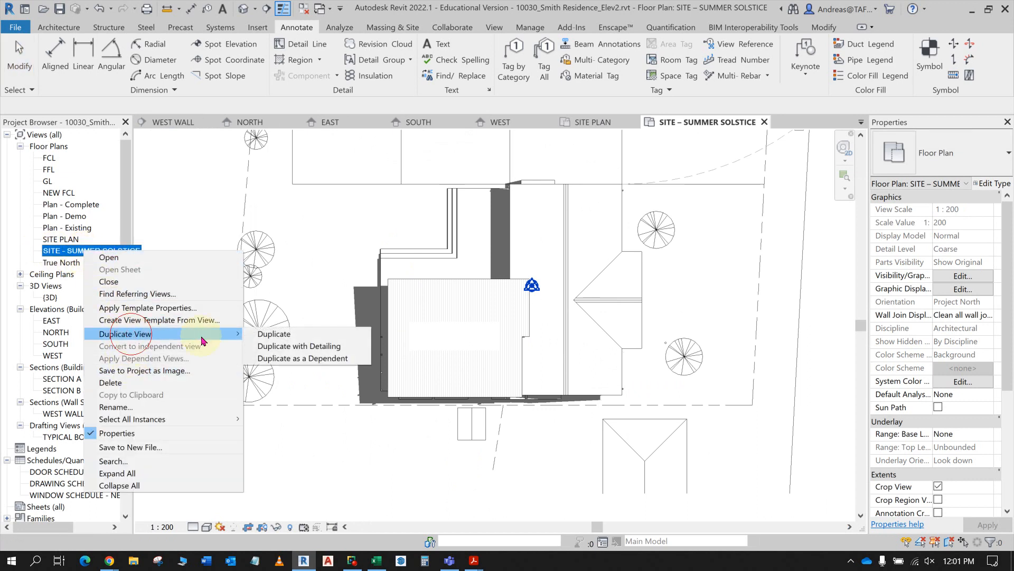
left_click(398, 470)
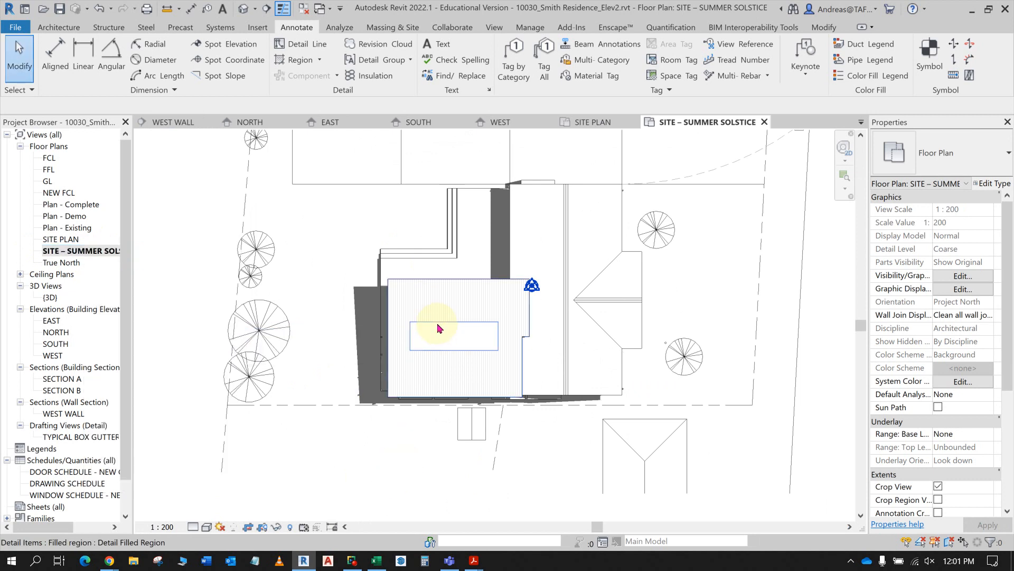
- Open the SITE PLAN view, delete the PROPOSED EXTENSION text note over the roof hatching, and undo the deletion
double_click(61, 239)
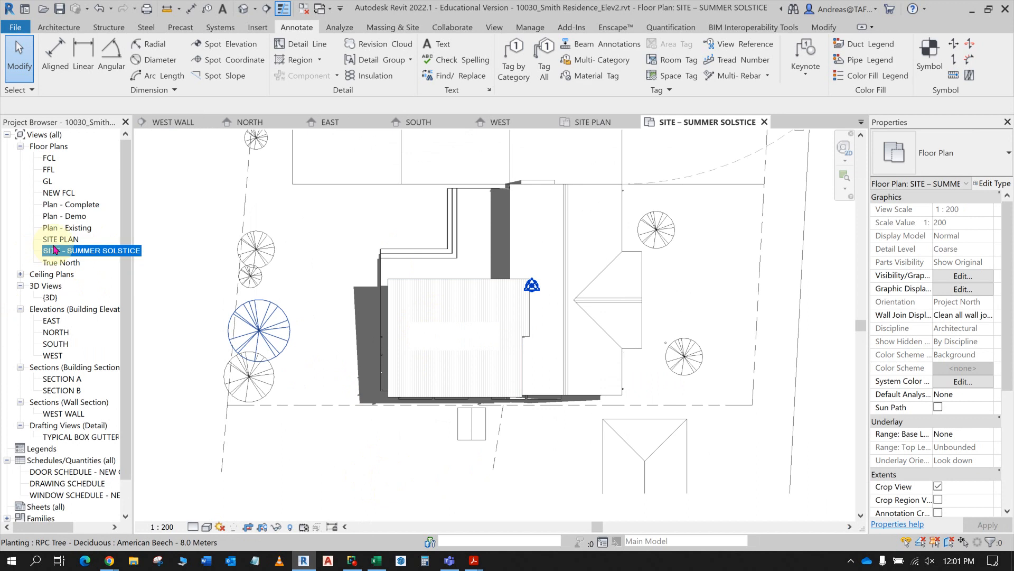
scroll(454, 338, "up", 4)
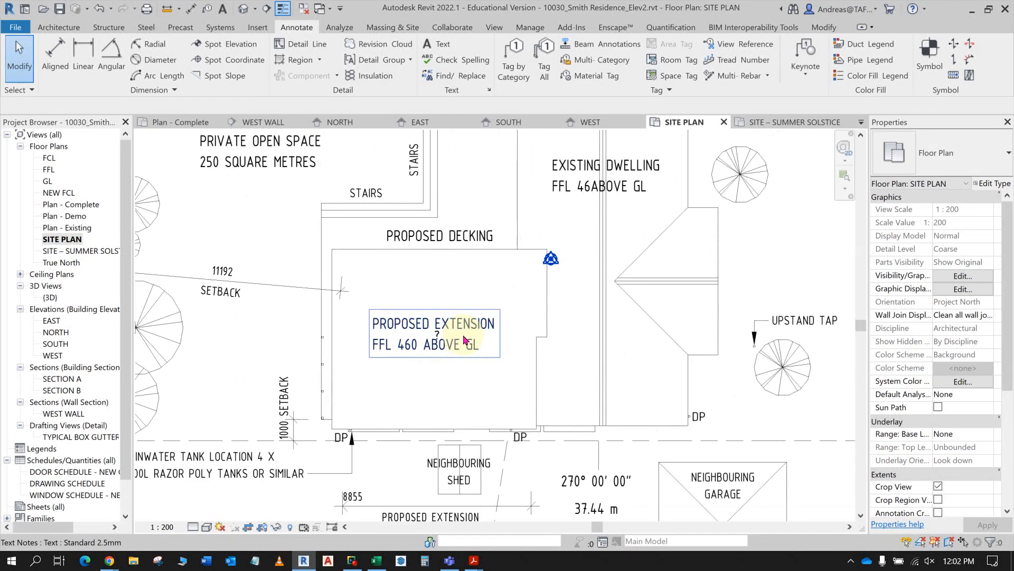
left_click(433, 315)
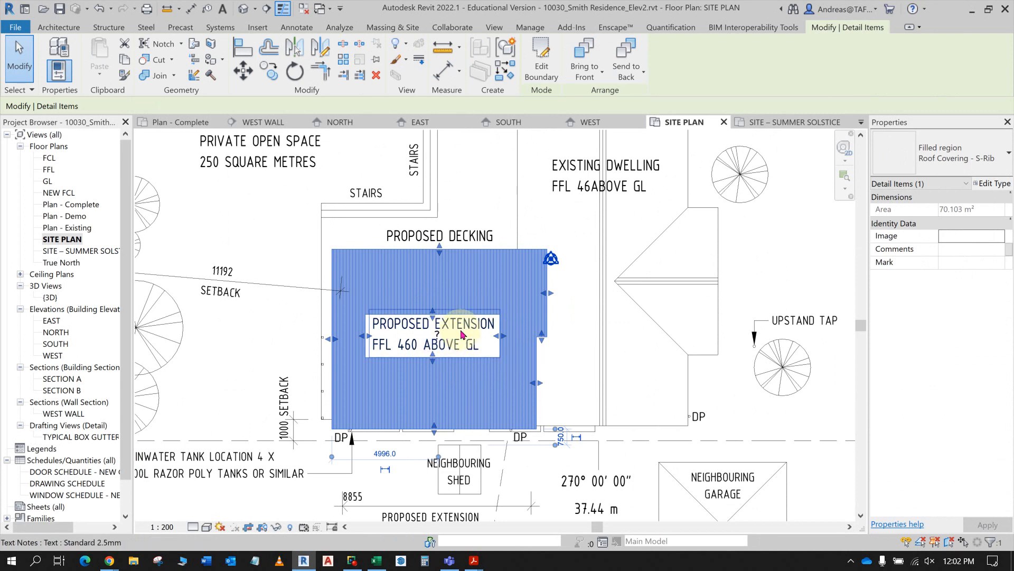
left_click(481, 330)
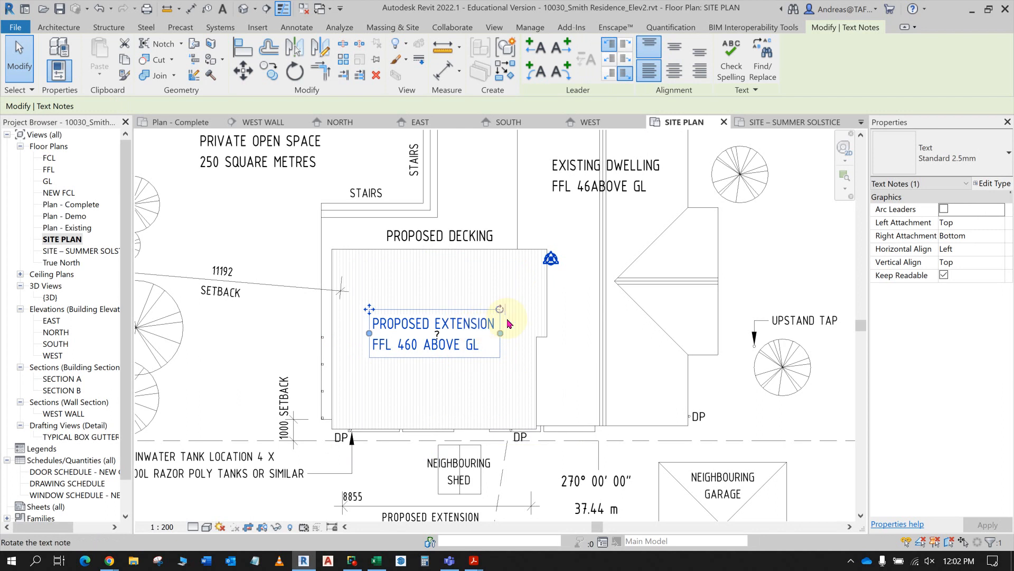
key("Delete")
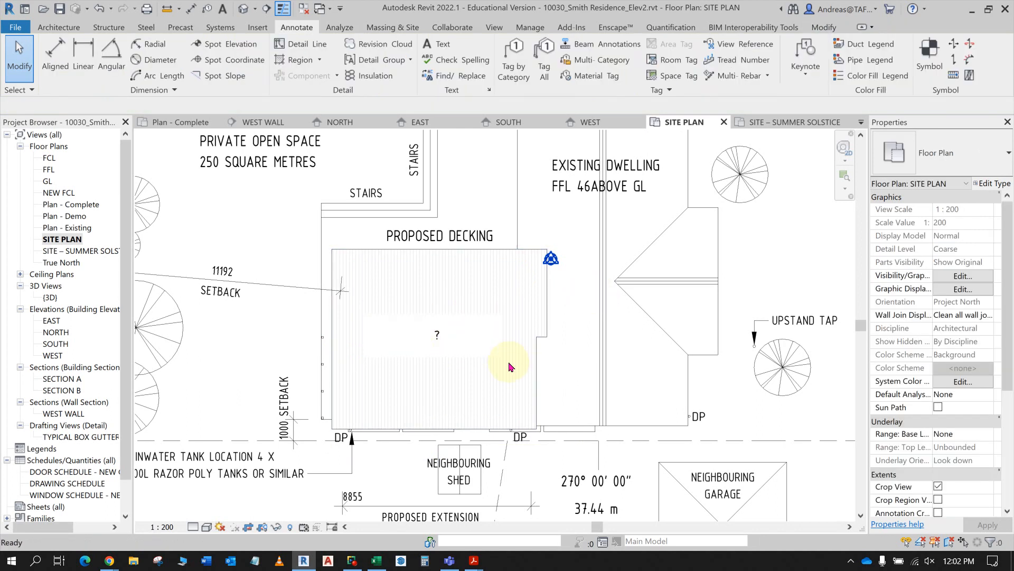
key("ctrl+z")
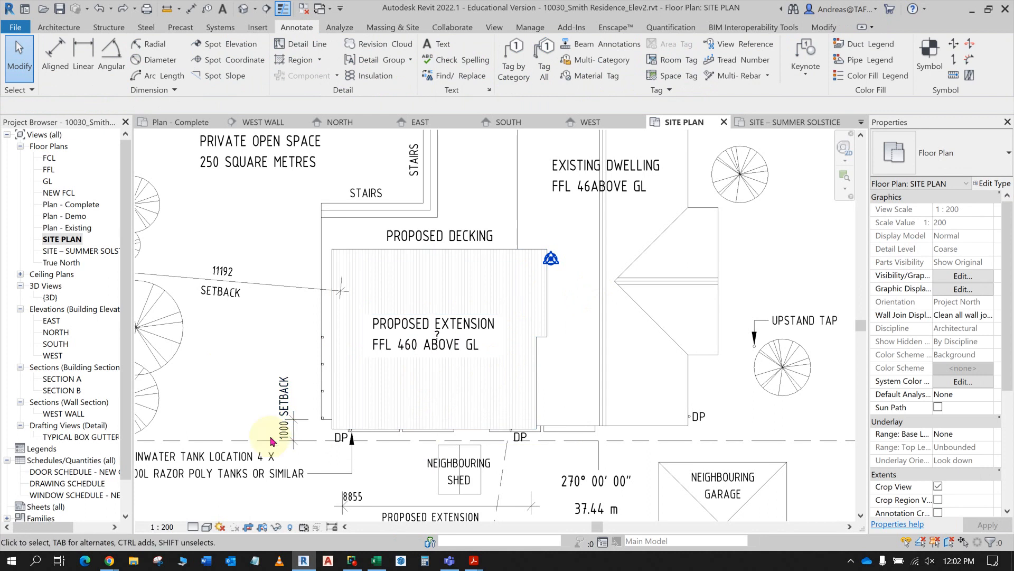
- In the SITE – SUMMER SOLSTICE view, delete the inner rectangular cutout from the boundary of the extension roof's filled region and finish the sketch
double_click(76, 251)
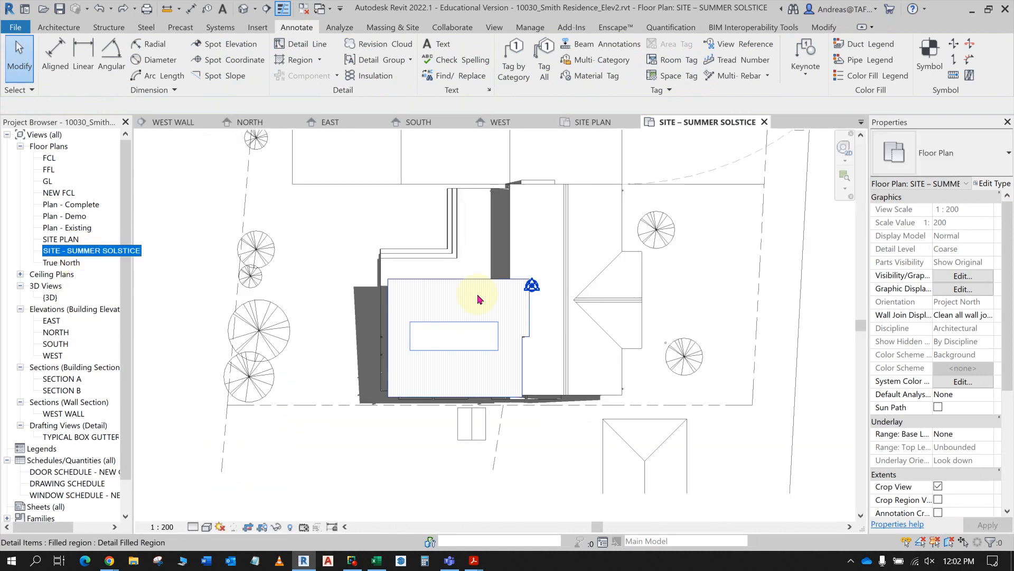
scroll(480, 326, "up", 4)
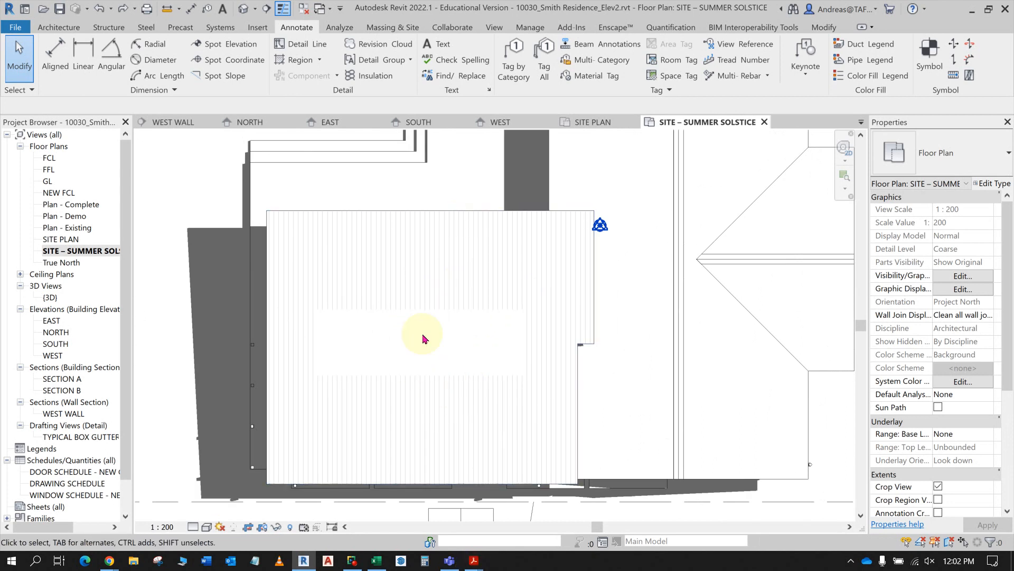
middle_click_drag(458, 343, 475, 287)
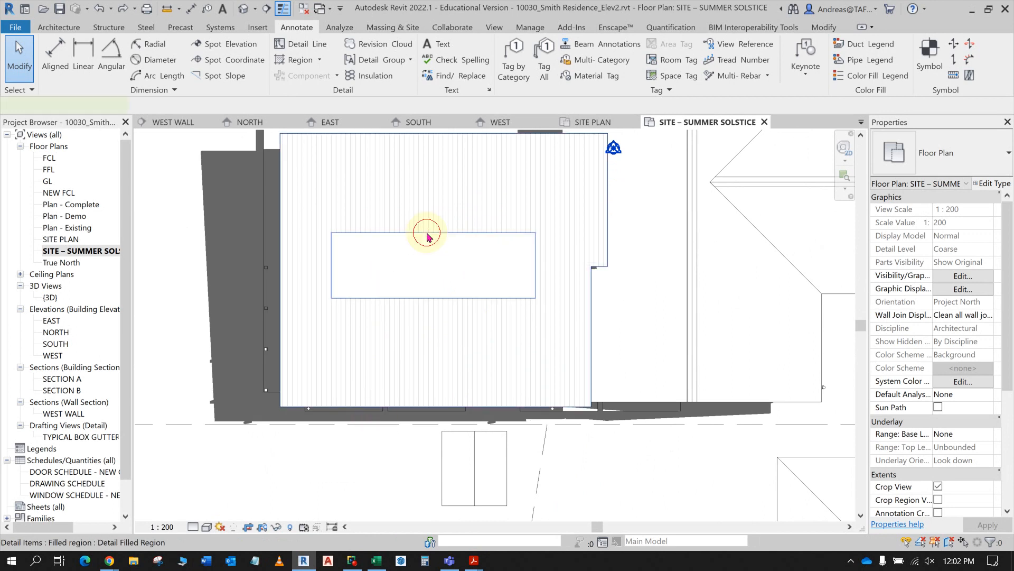
left_click(440, 245)
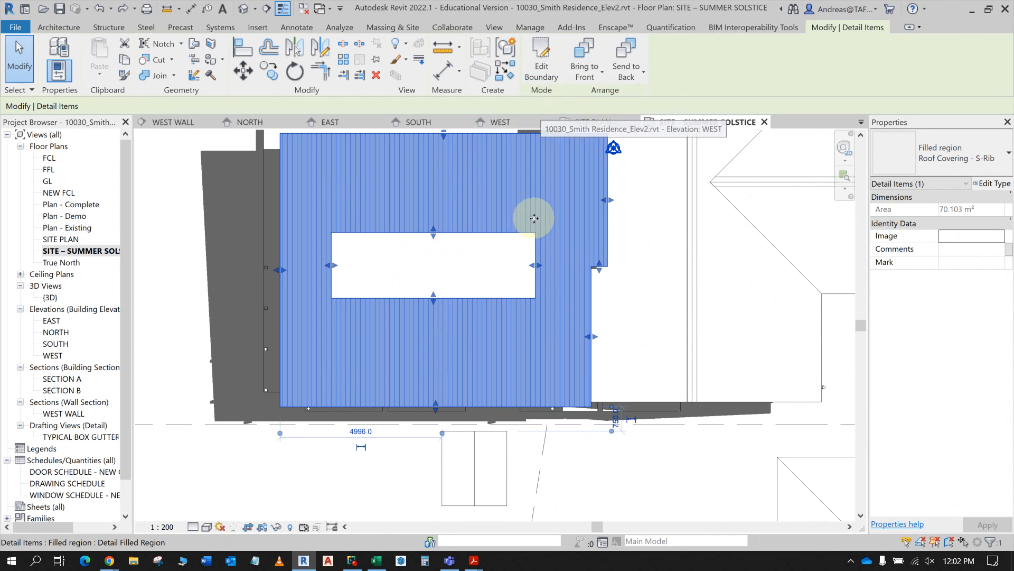
left_click(541, 58)
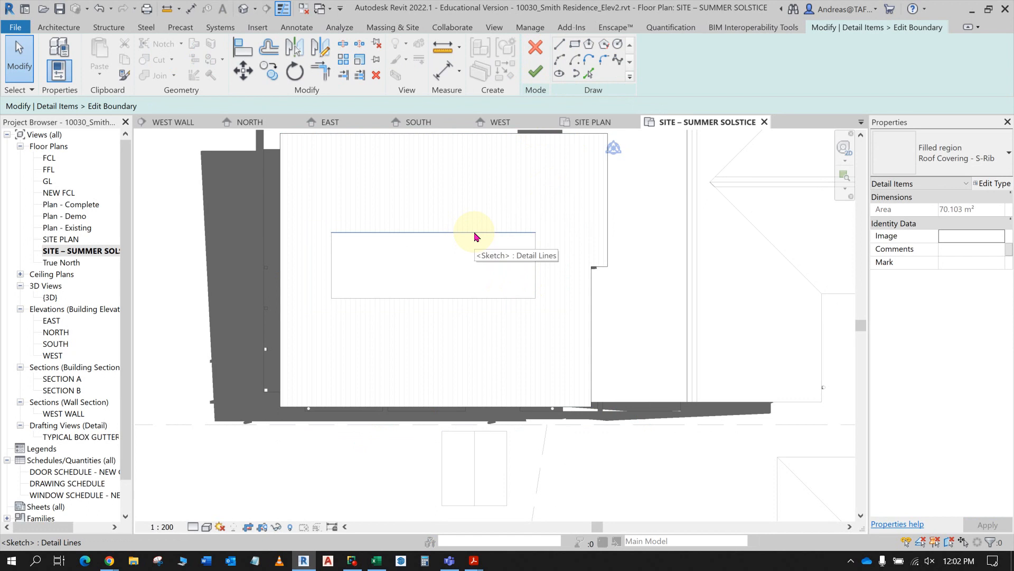
key("Tab")
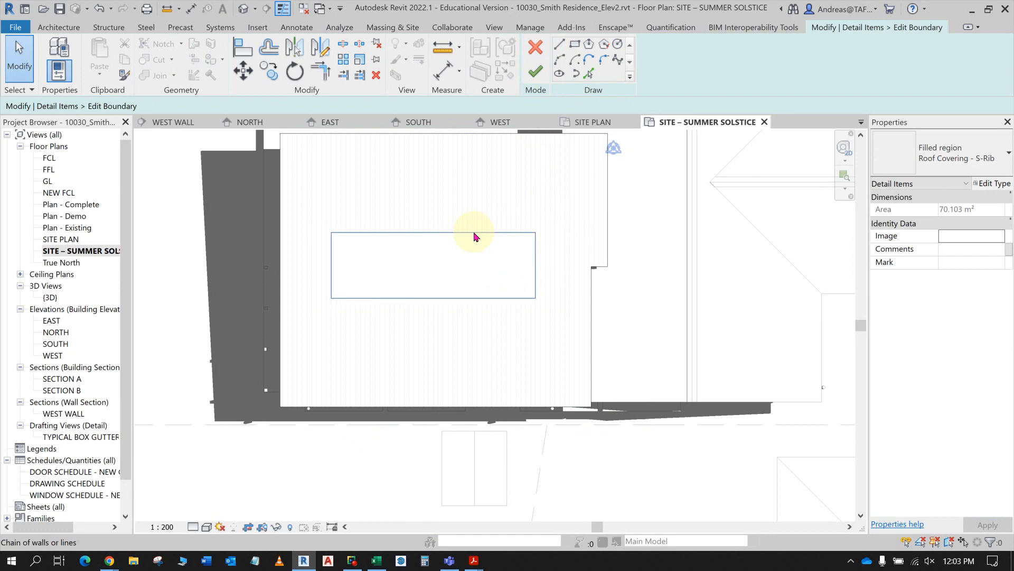
left_click(475, 234)
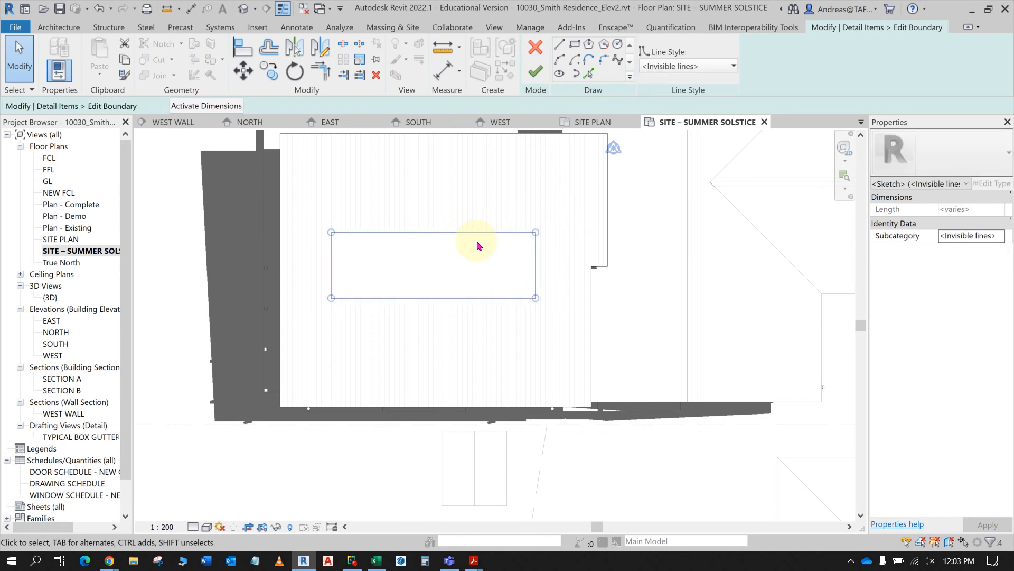
key("Delete")
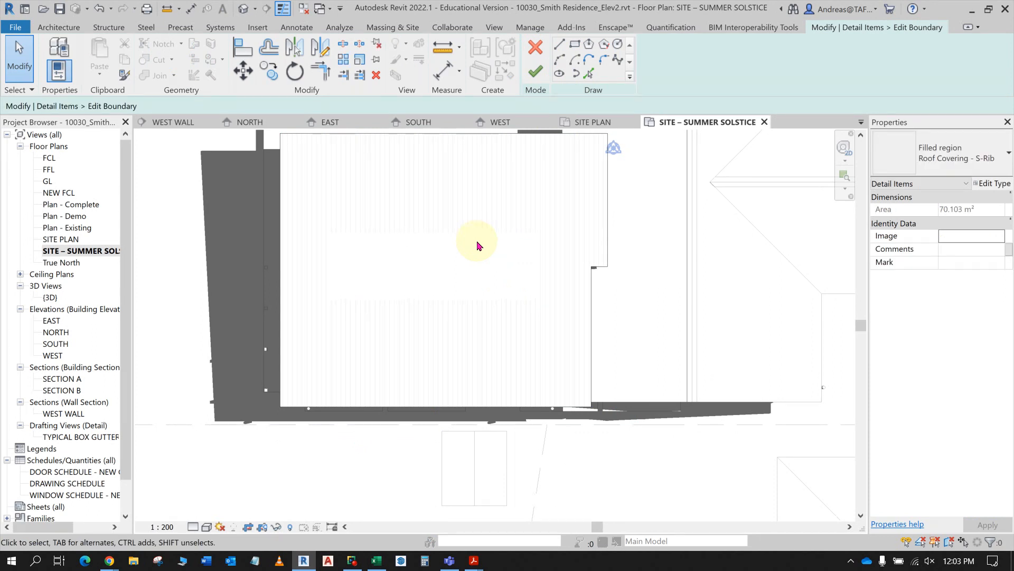
left_click(536, 72)
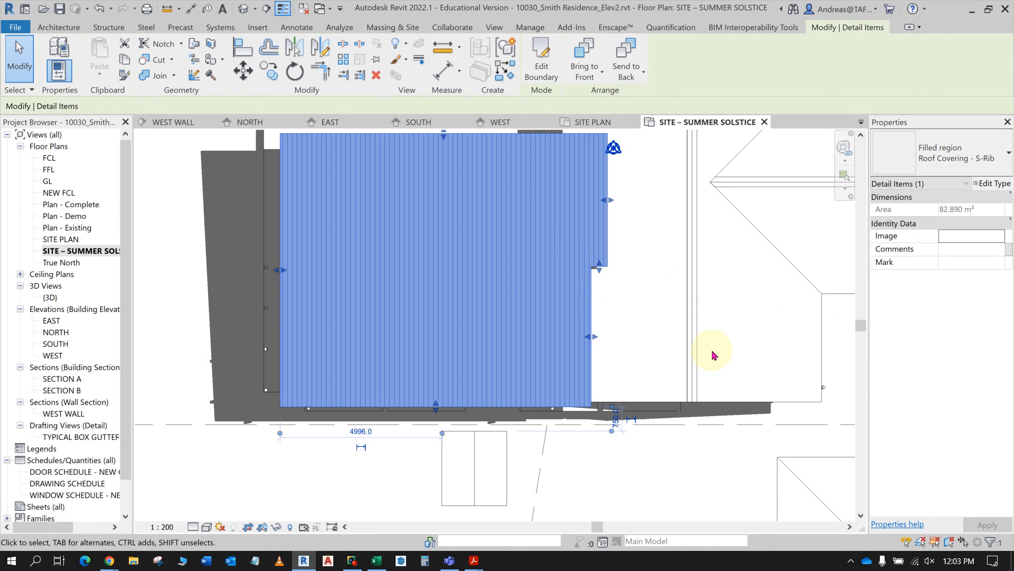
left_click(657, 483)
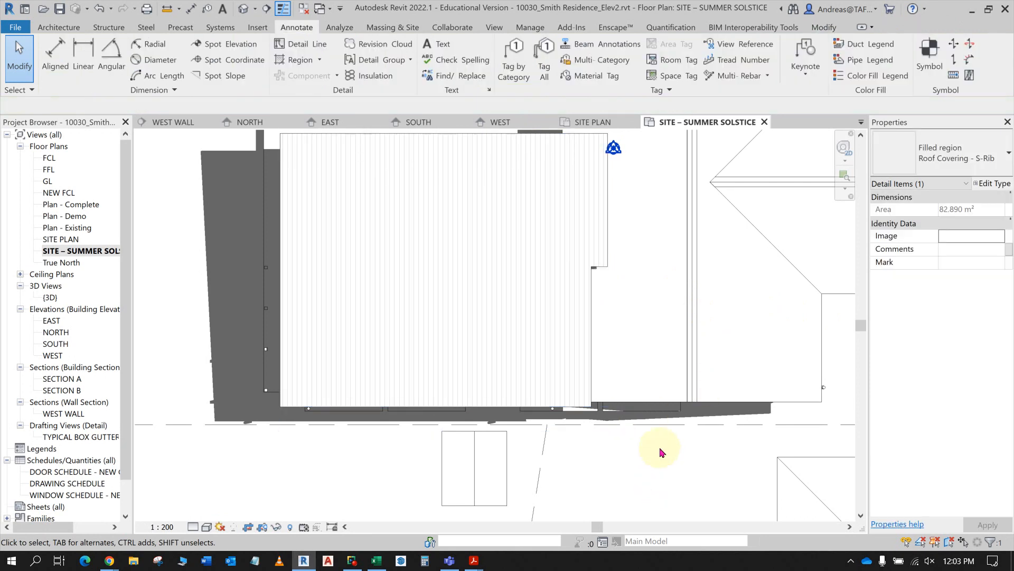
- Turn on the display of annotation categories in the SHADOW PLAN - SUMMER view template
scroll(659, 449, "down", 2)
scroll(652, 390, "down", 1)
middle_click_drag(655, 375, 558, 409)
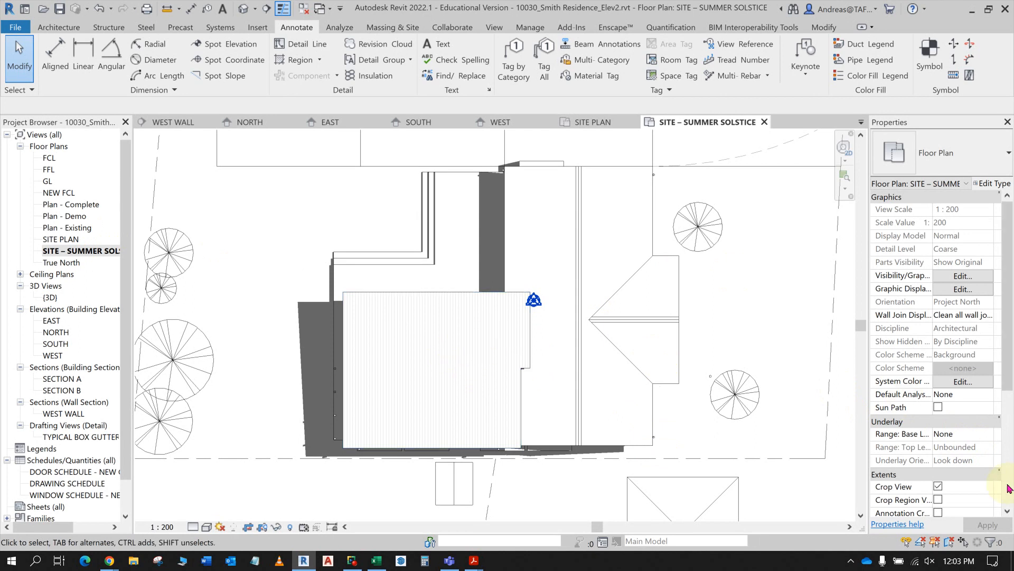
scroll(975, 472, "down", 4)
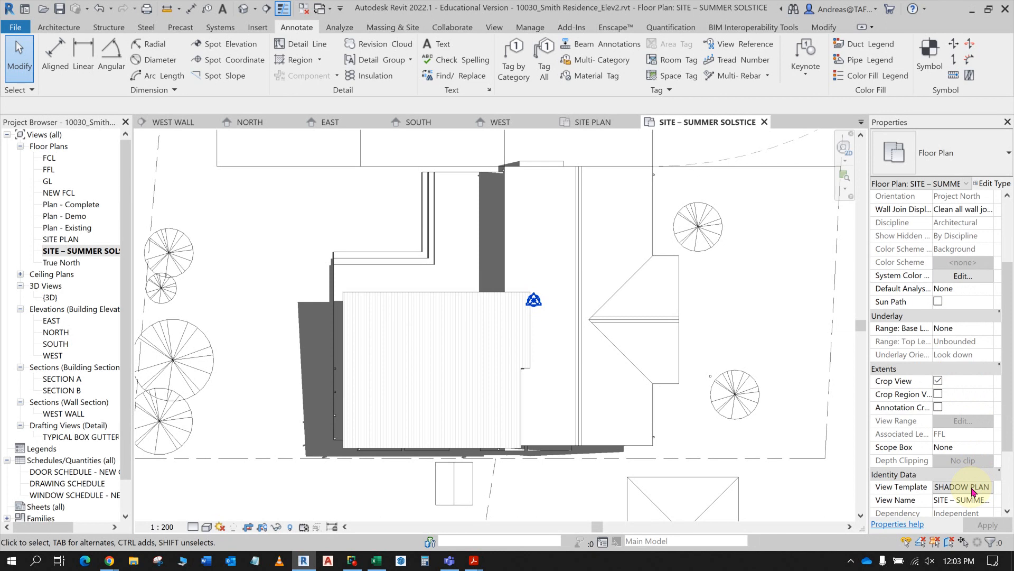
left_click(972, 489)
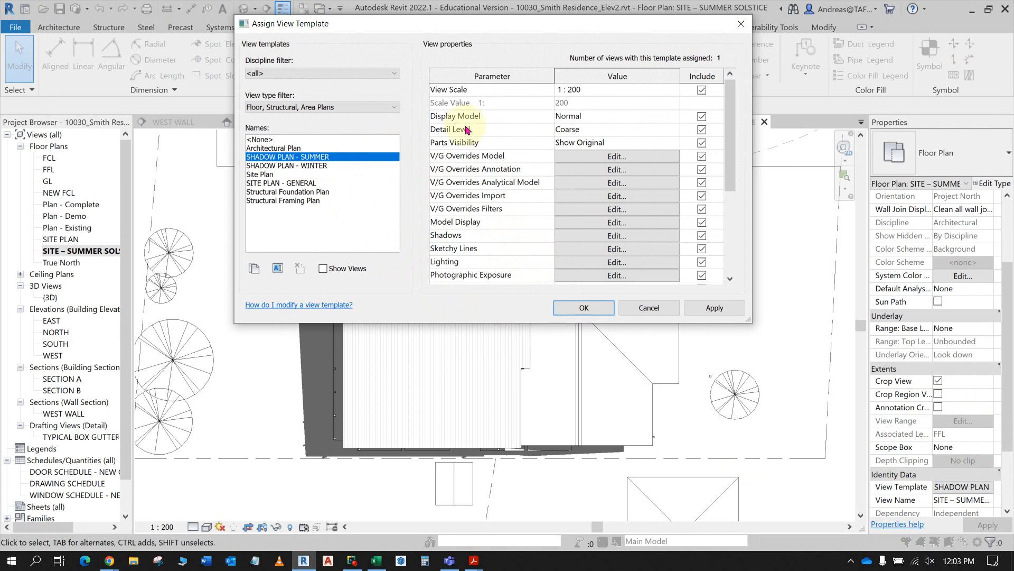
left_click(611, 171)
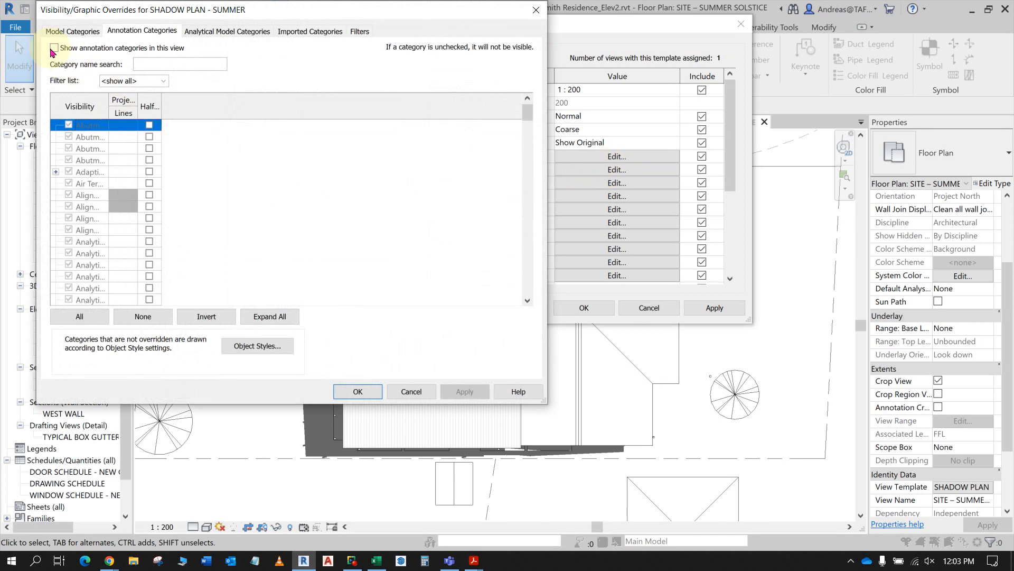
left_click(55, 48)
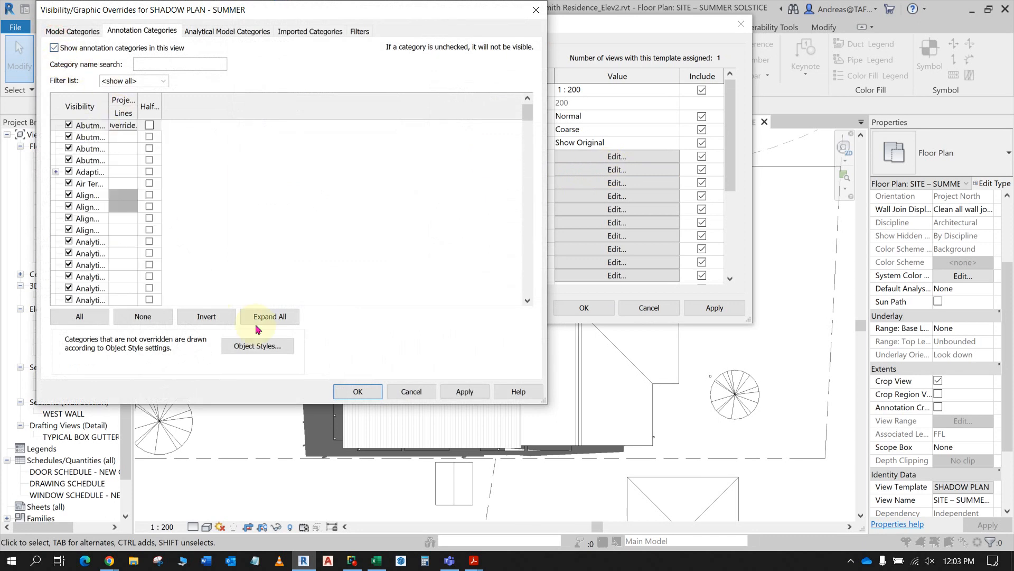
left_click(353, 391)
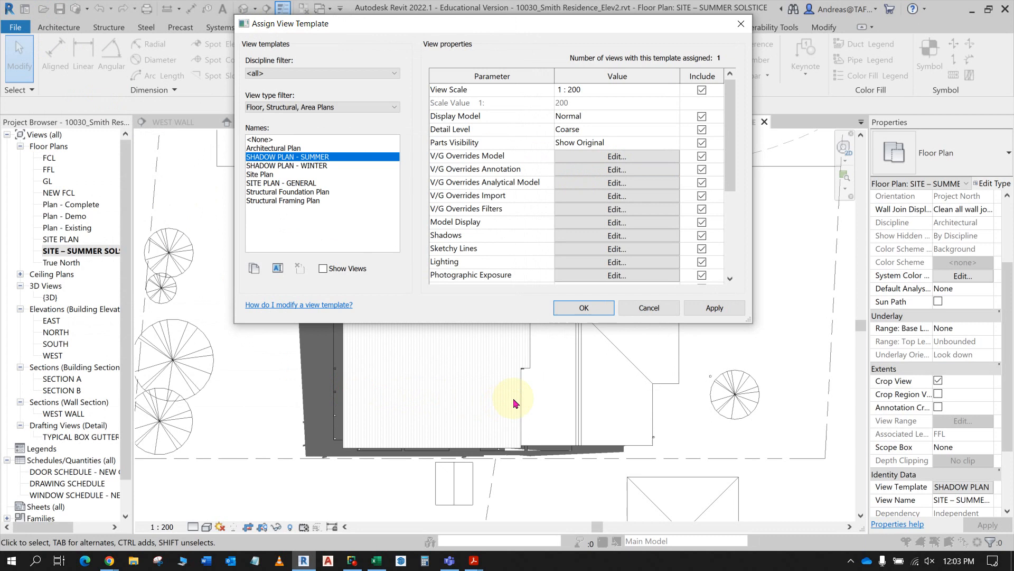
left_click(591, 307)
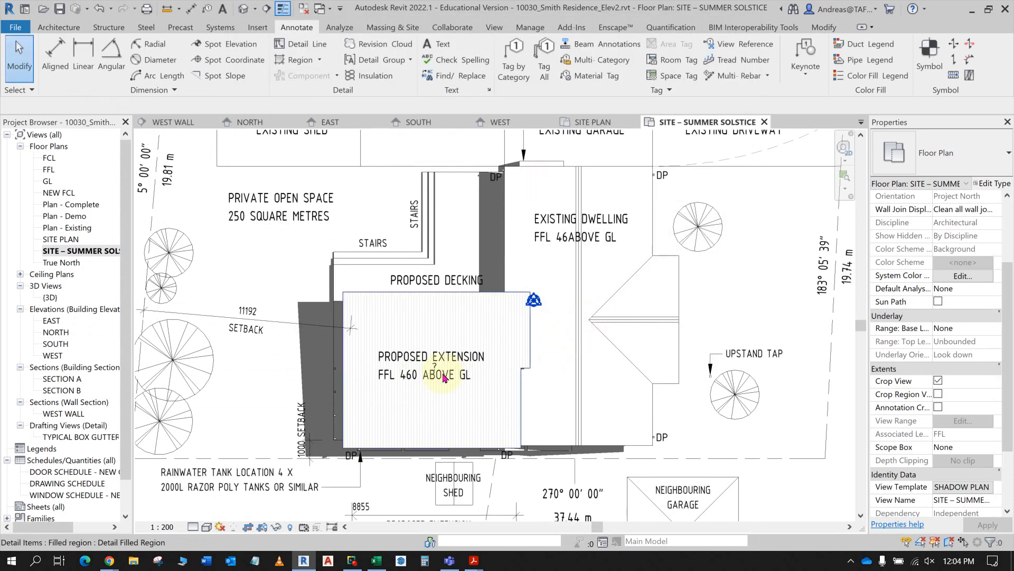
- Duplicate the text type of the PROPOSED EXTENSION note as Standard 2.5mm Opaque
scroll(421, 376, "up", 2)
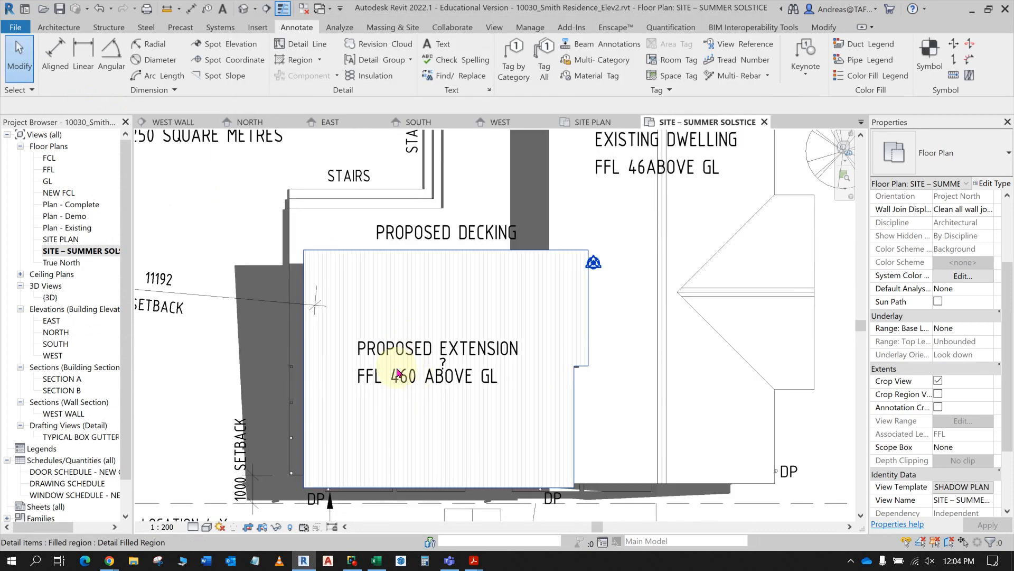
left_click(404, 379)
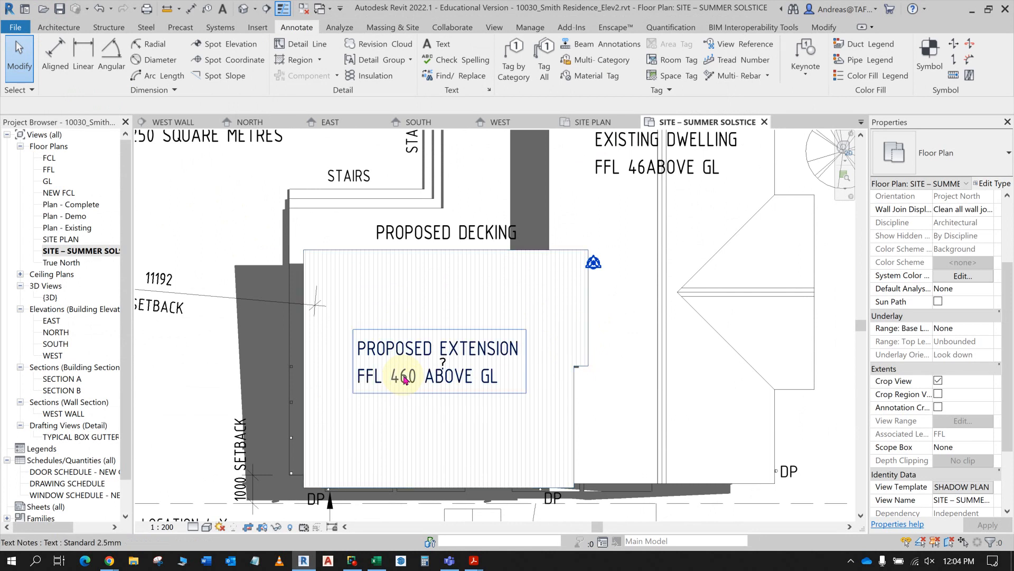
left_click(404, 379)
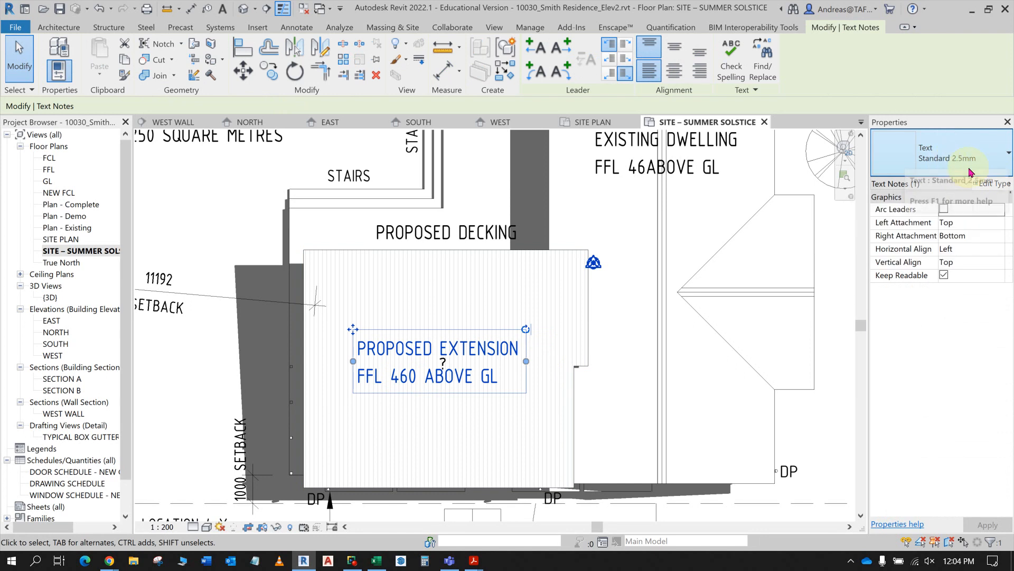
left_click(998, 159)
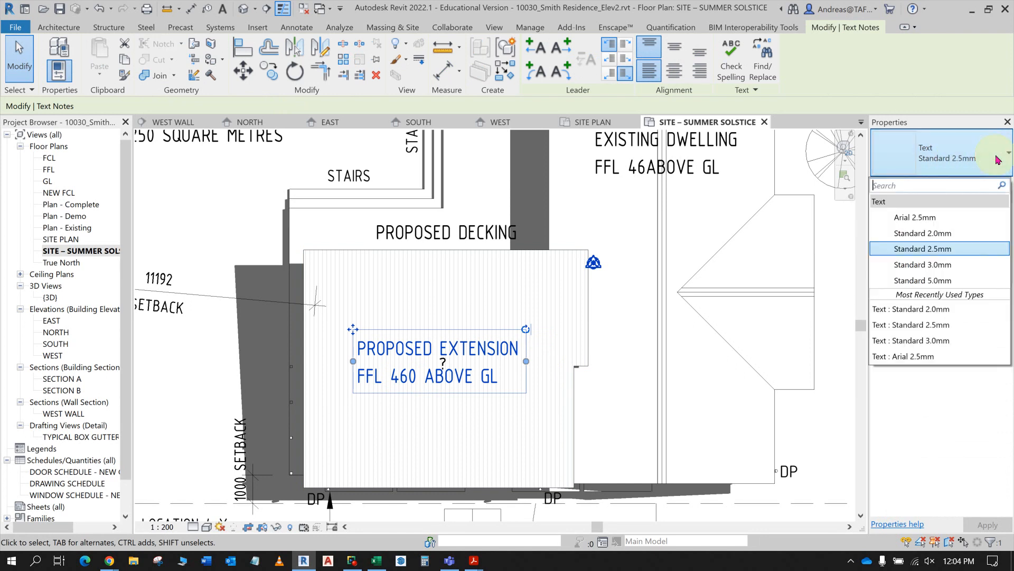
left_click(998, 159)
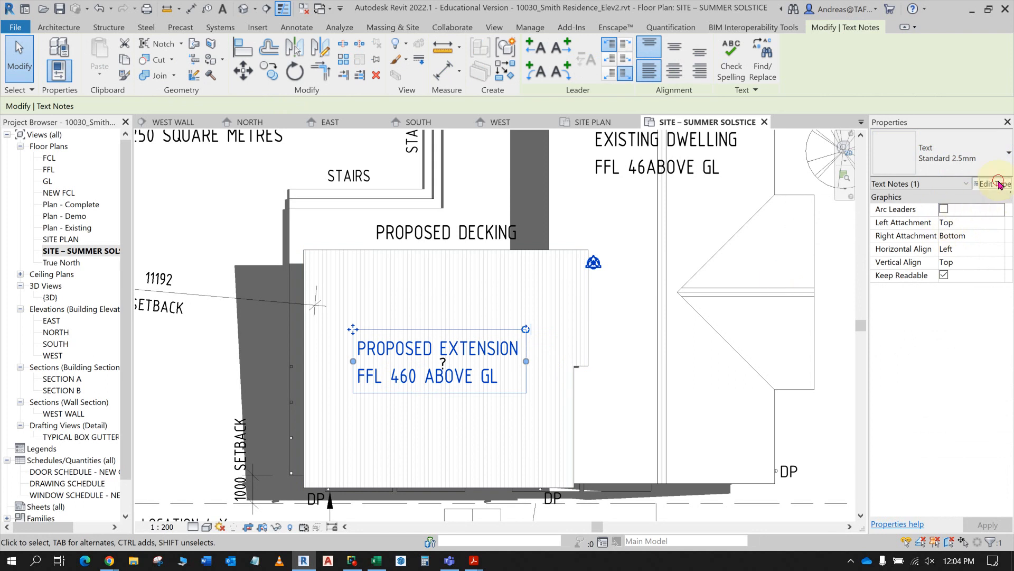
left_click(999, 183)
left_click(466, 112)
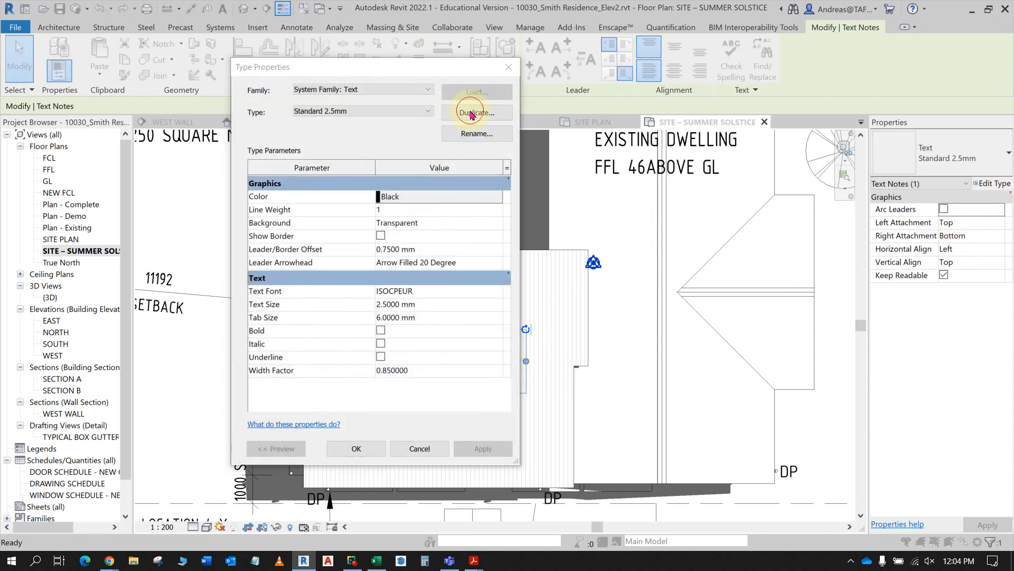
left_click(382, 254)
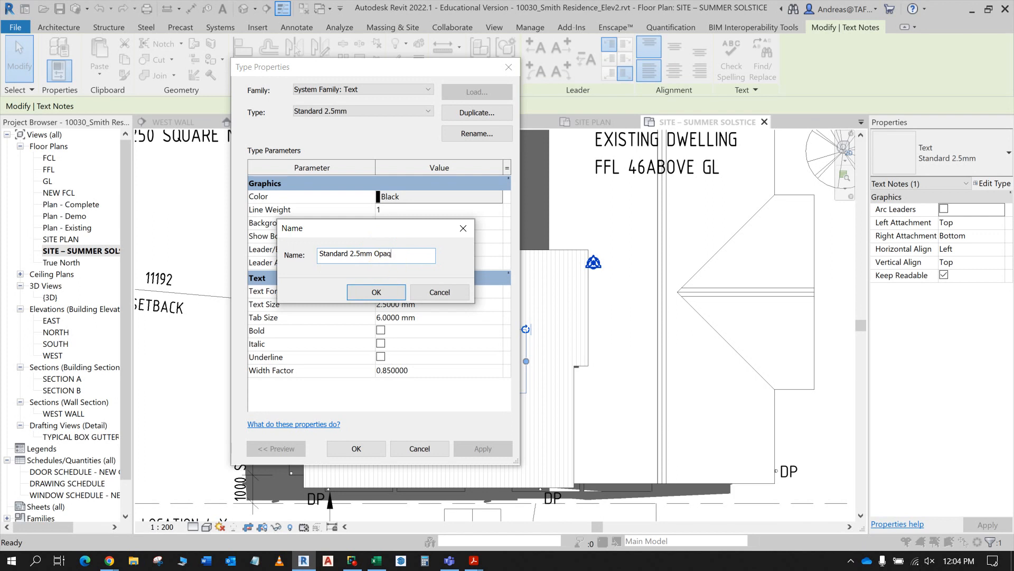
left_click(376, 292)
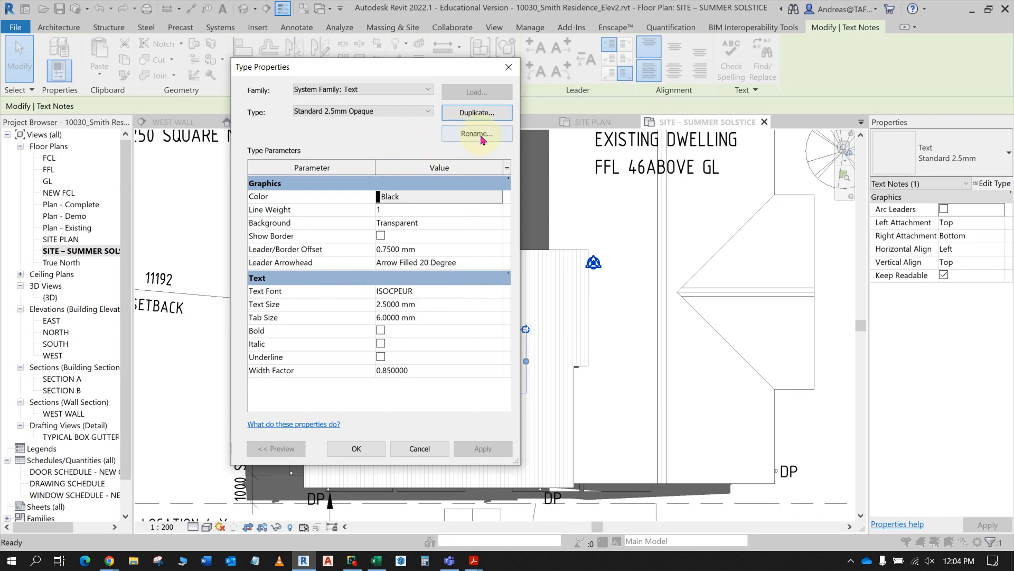
- Set the background of the Standard 2.5mm Opaque text type to Opaque and apply it to the note
left_click(425, 223)
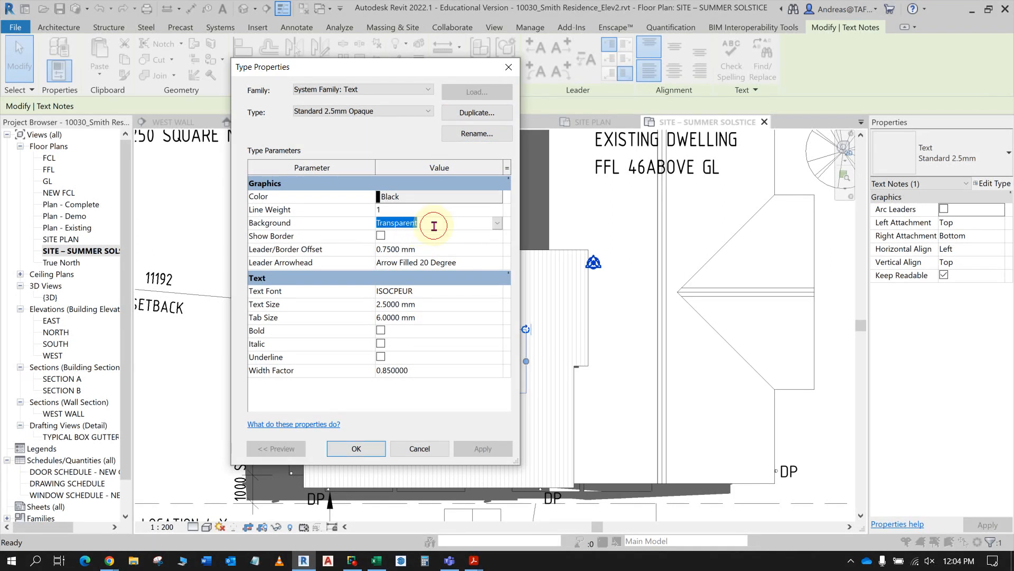
left_click(497, 222)
left_click(443, 236)
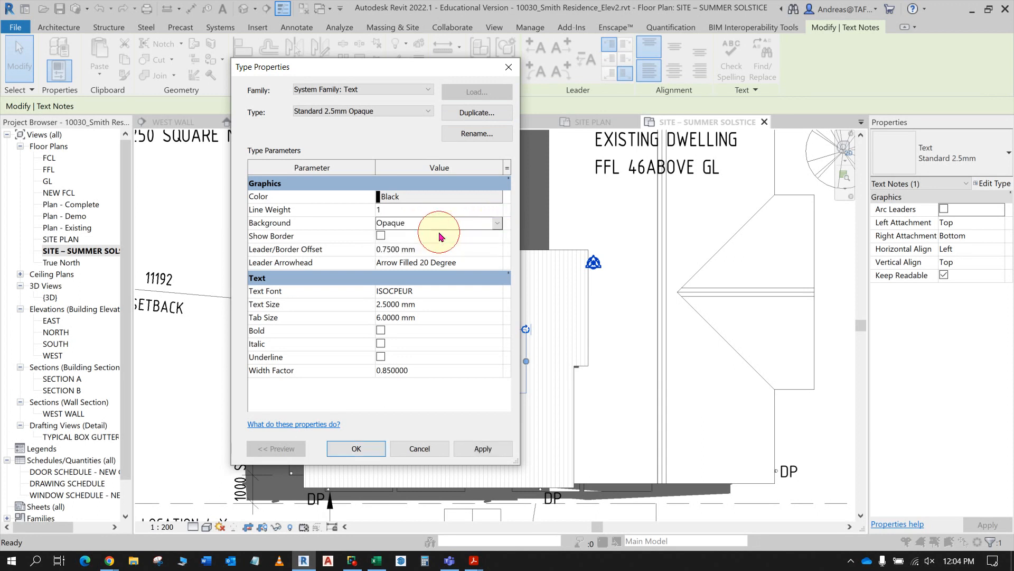
left_click(468, 450)
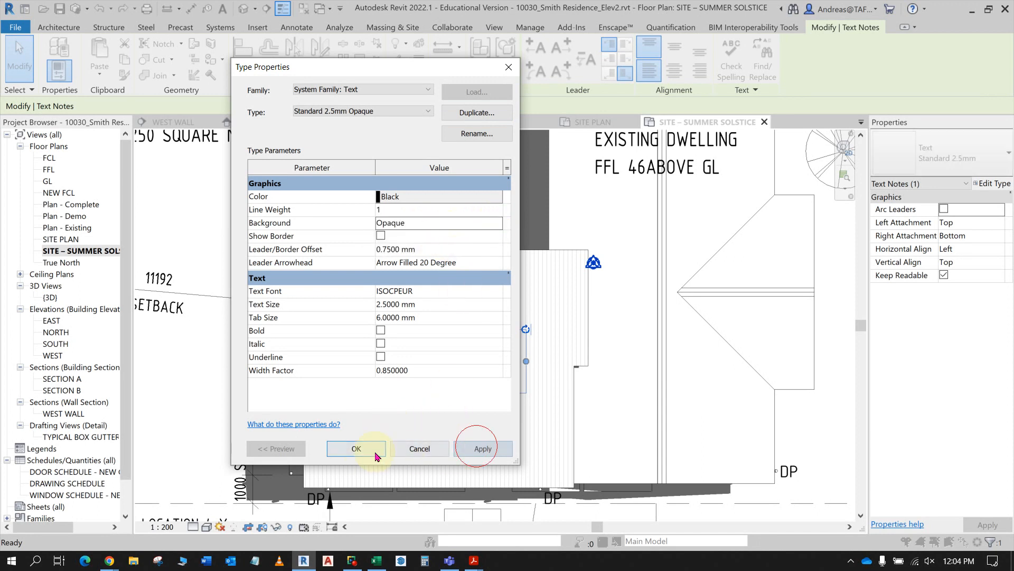
left_click(357, 449)
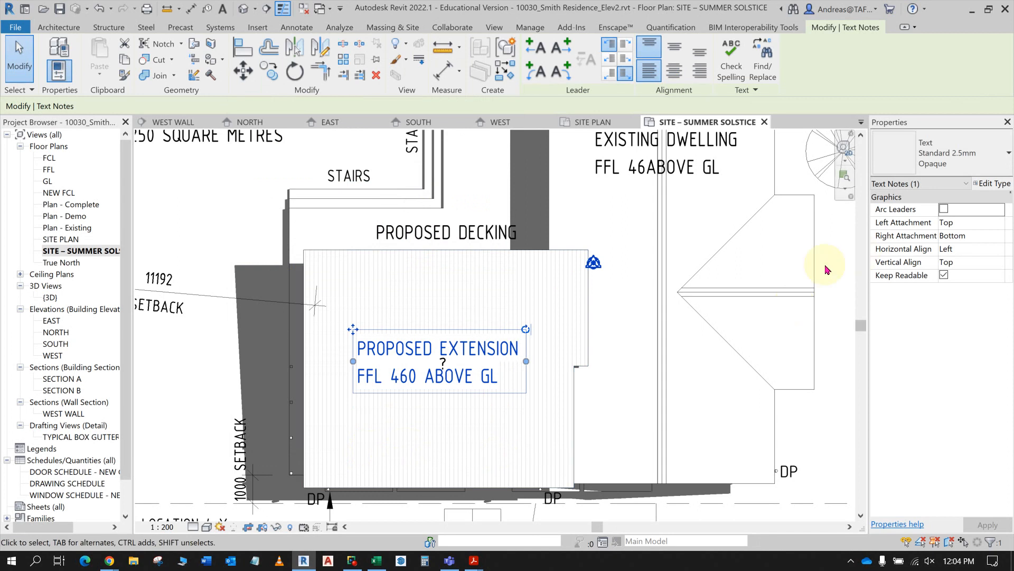
left_click(845, 232)
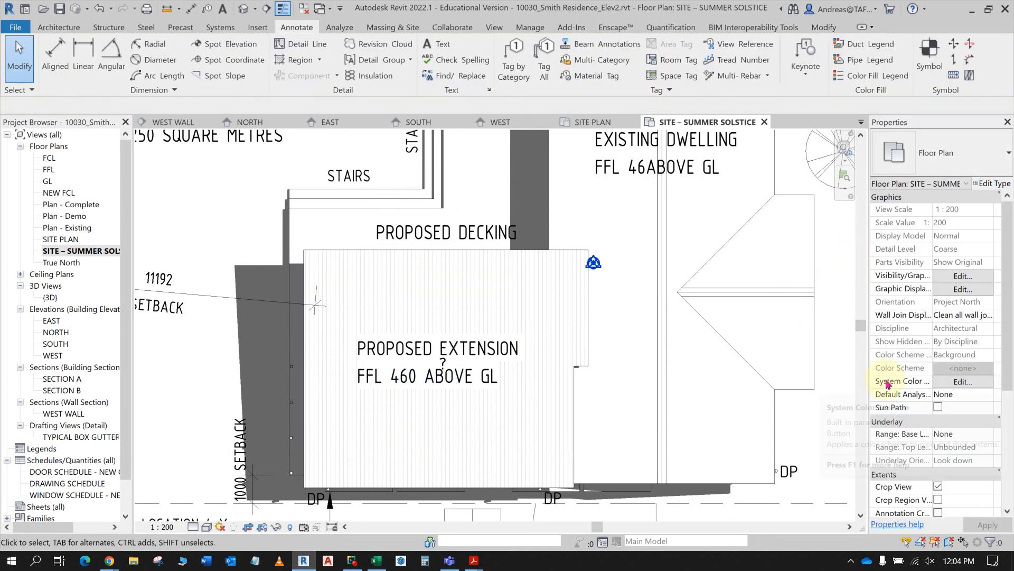
- Set the horizontal alignment of the PROPOSED EXTENSION text note to Center and apply it
scroll(446, 403, "up", 5)
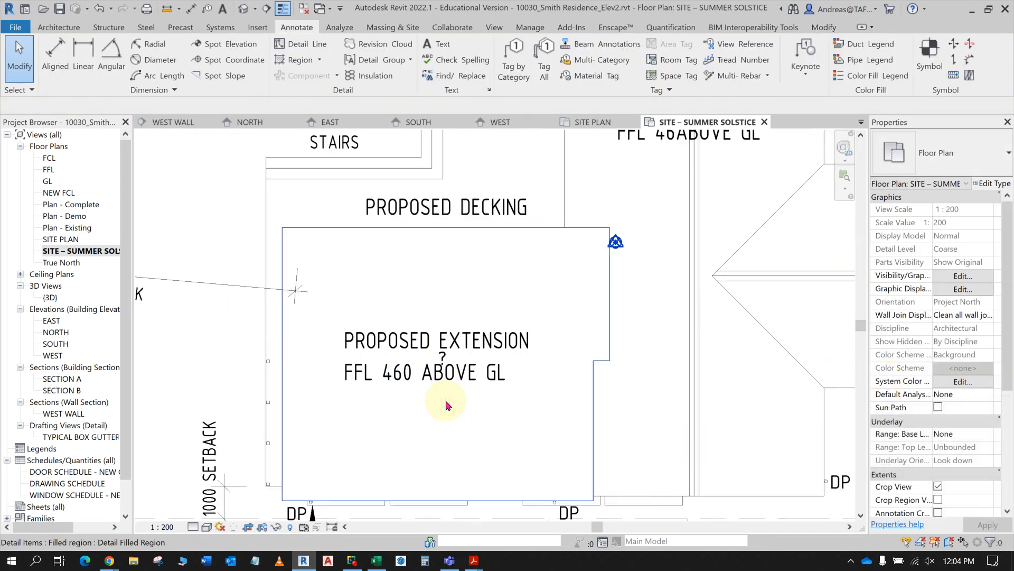
scroll(550, 382, "up", 1)
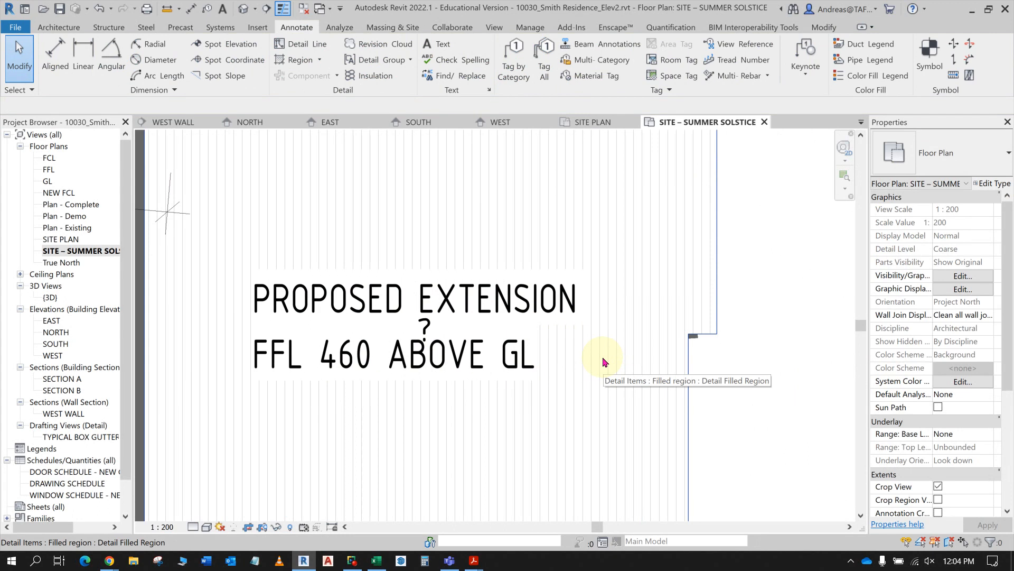
left_click(499, 299)
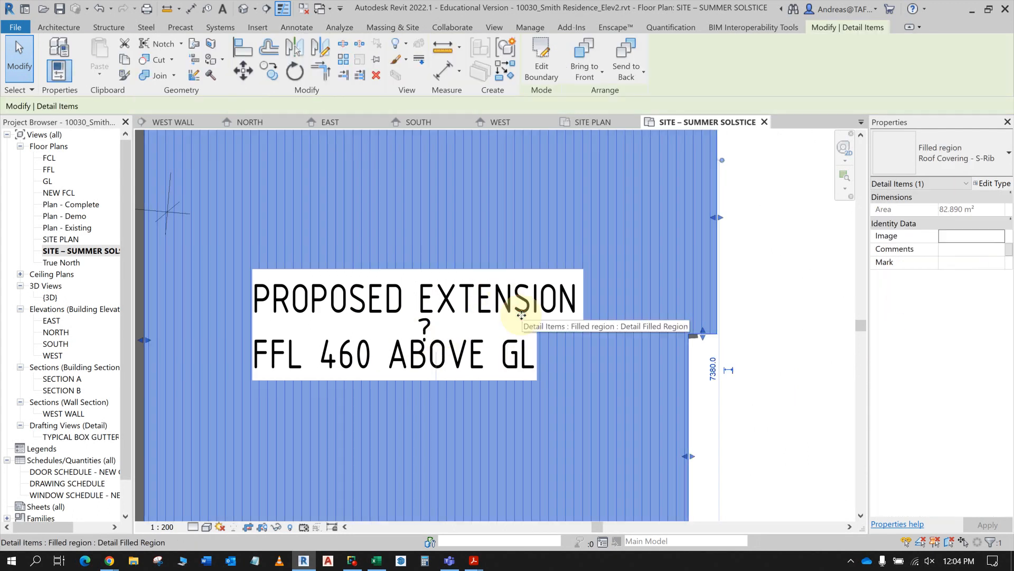
left_click(517, 300)
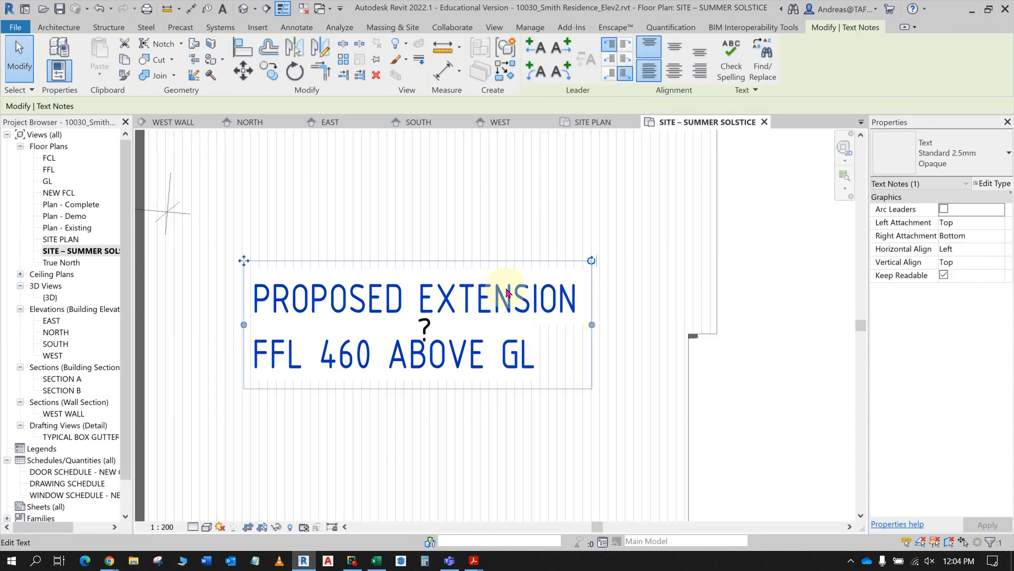
left_click(995, 247)
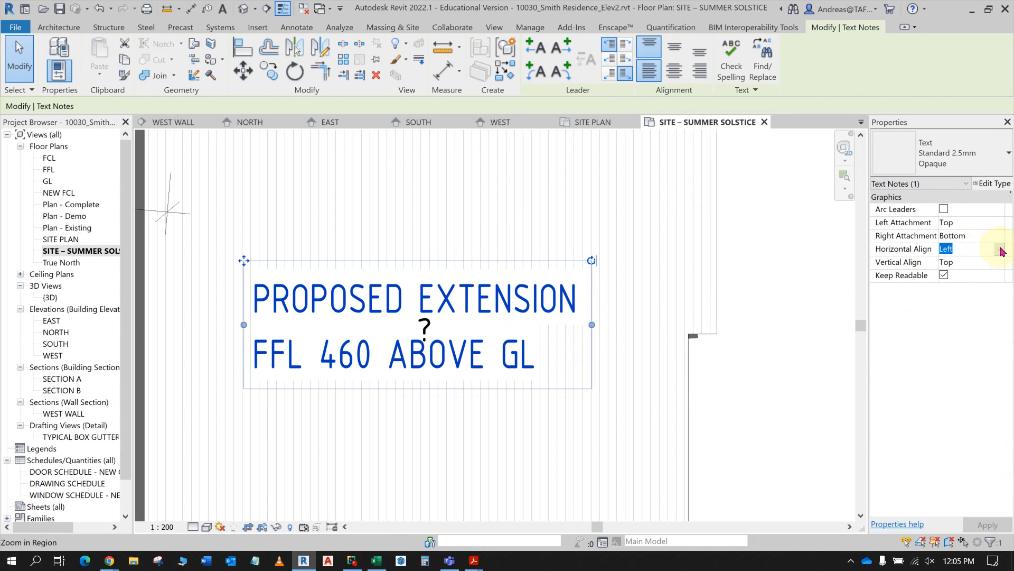
left_click(999, 250)
left_click(968, 273)
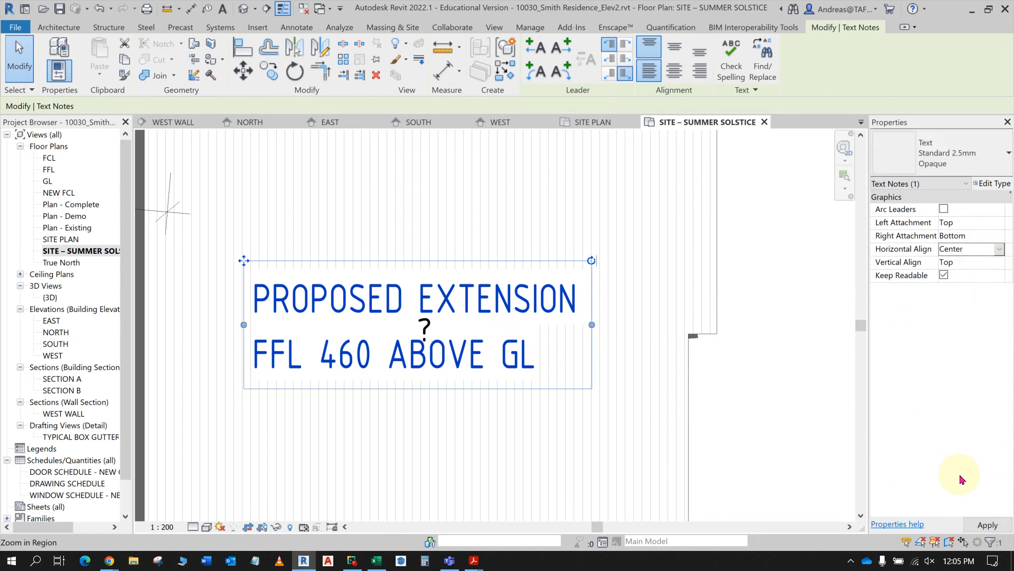
left_click(981, 524)
left_click(824, 439)
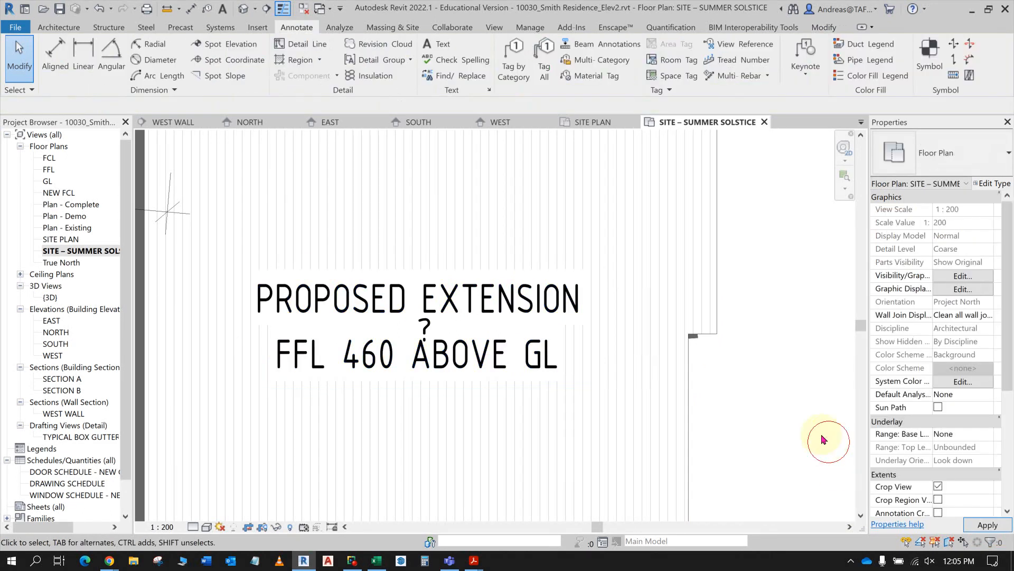
- Check which view template is assigned to the SITE – SUMMER SOLSTICE view and dismiss the save reminder without saving
scroll(821, 444, "down", 3)
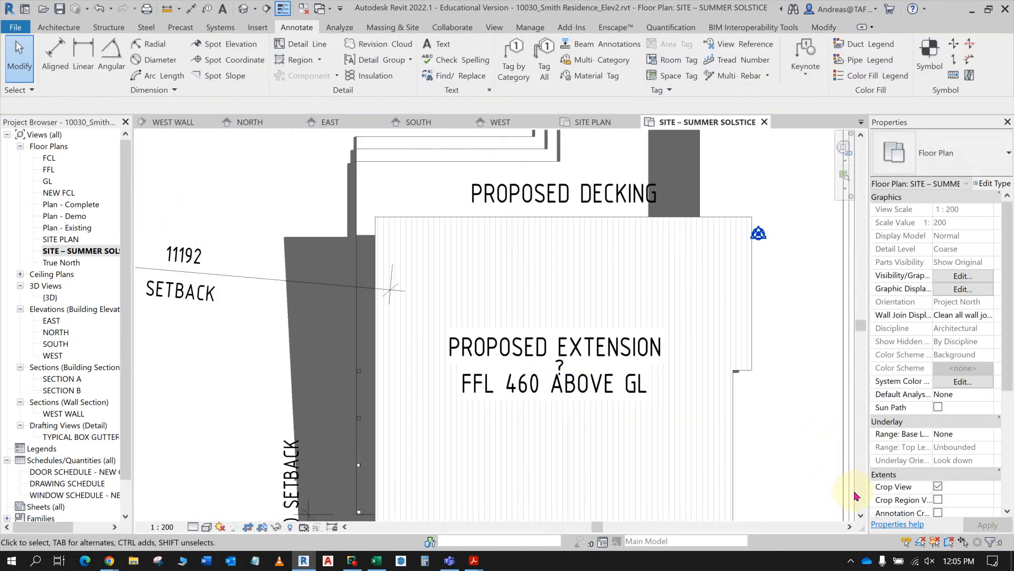
scroll(845, 481, "down", 2)
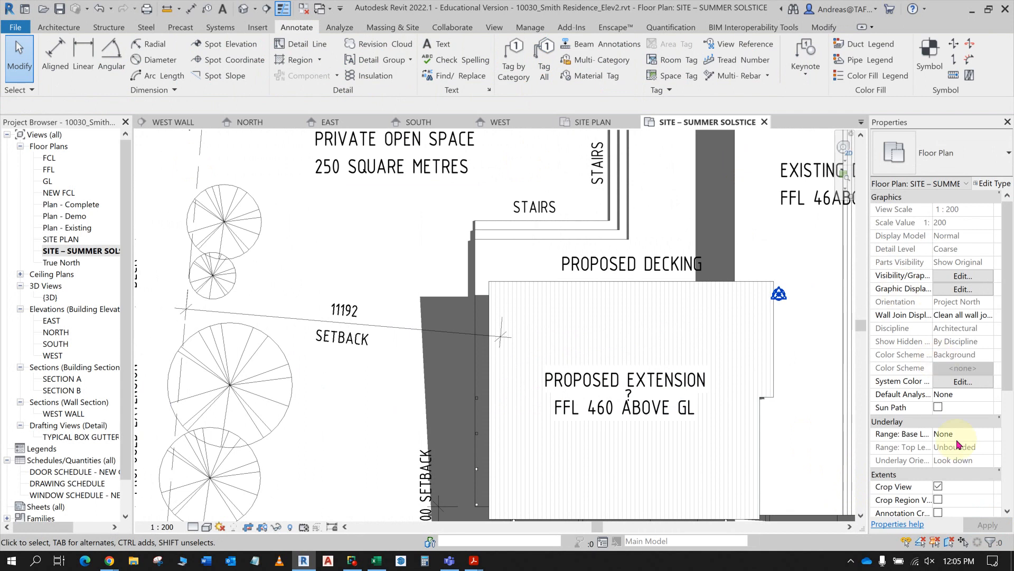
scroll(971, 489, "down", 3)
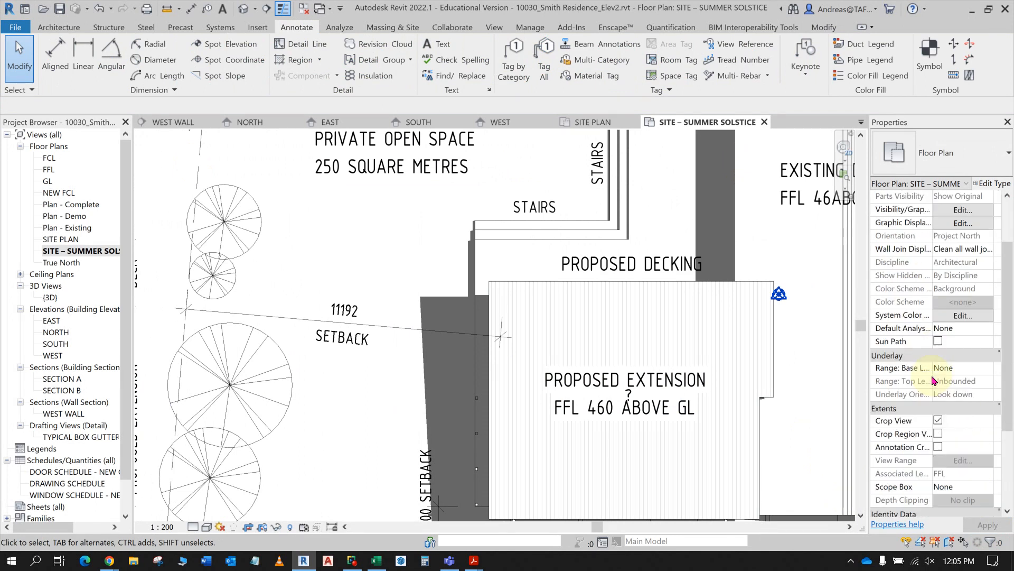
left_click(971, 486)
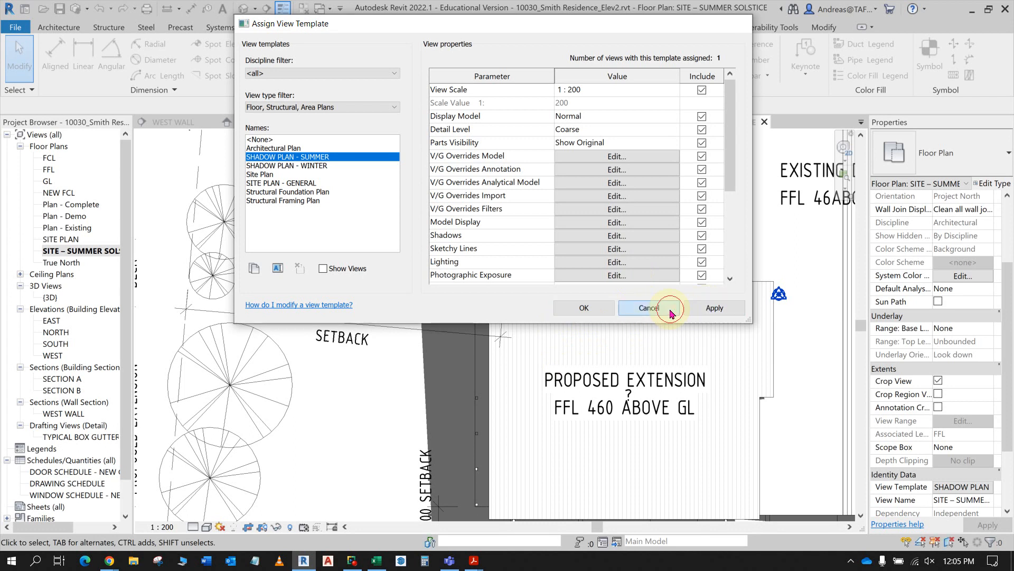
left_click(652, 306)
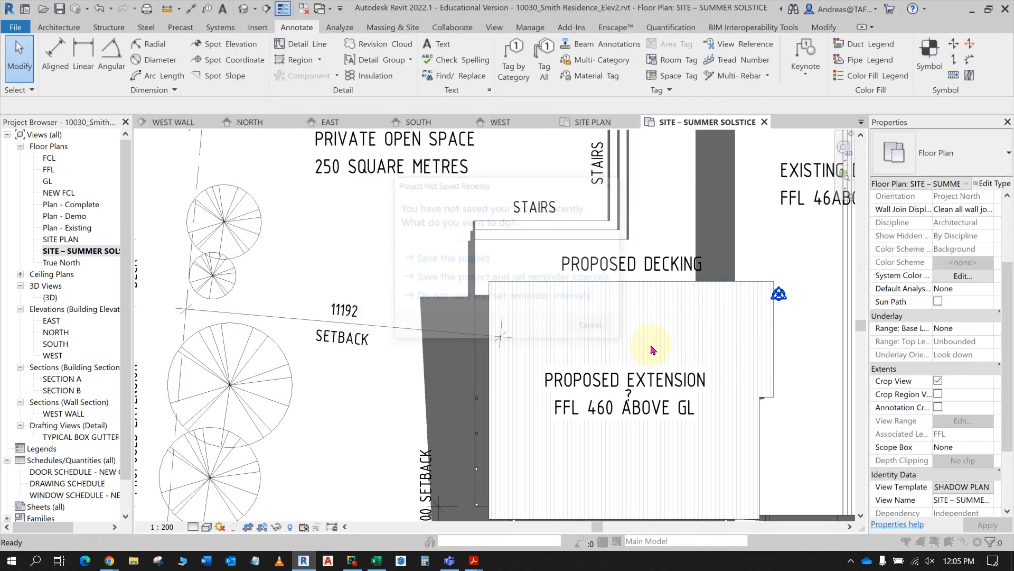
left_click(589, 324)
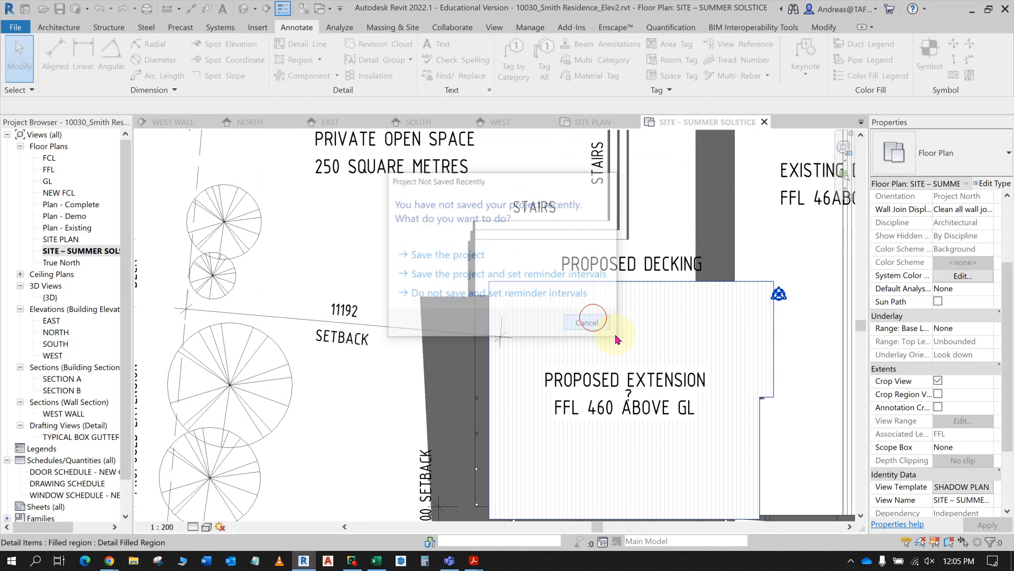
- Undo the text note, annotation visibility and roof boundary changes back to the extension roof's filled region with its cutout
key("ctrl+z")
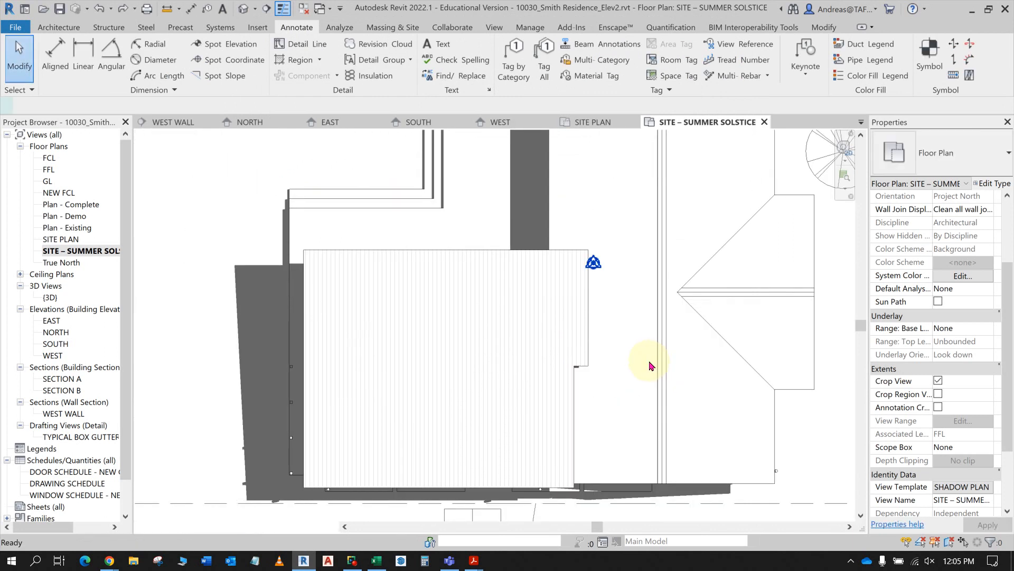
key("ctrl+z")
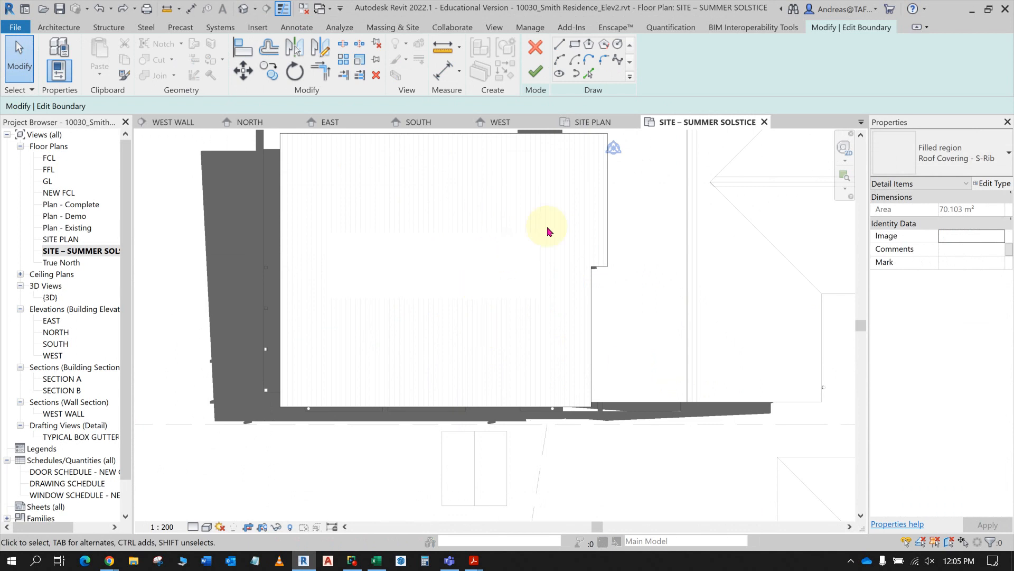
left_click(569, 219)
left_click(609, 239)
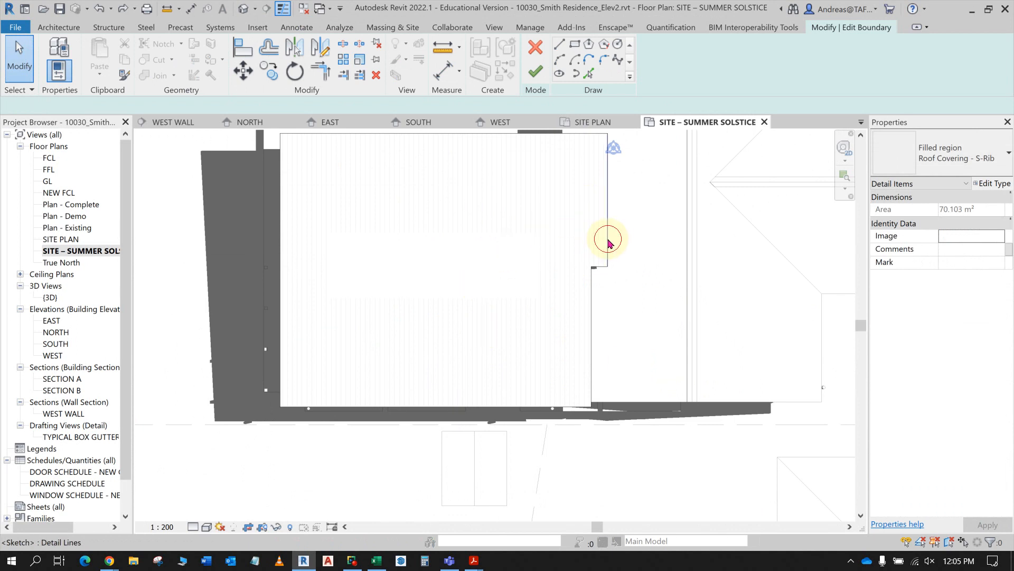
key("Escape")
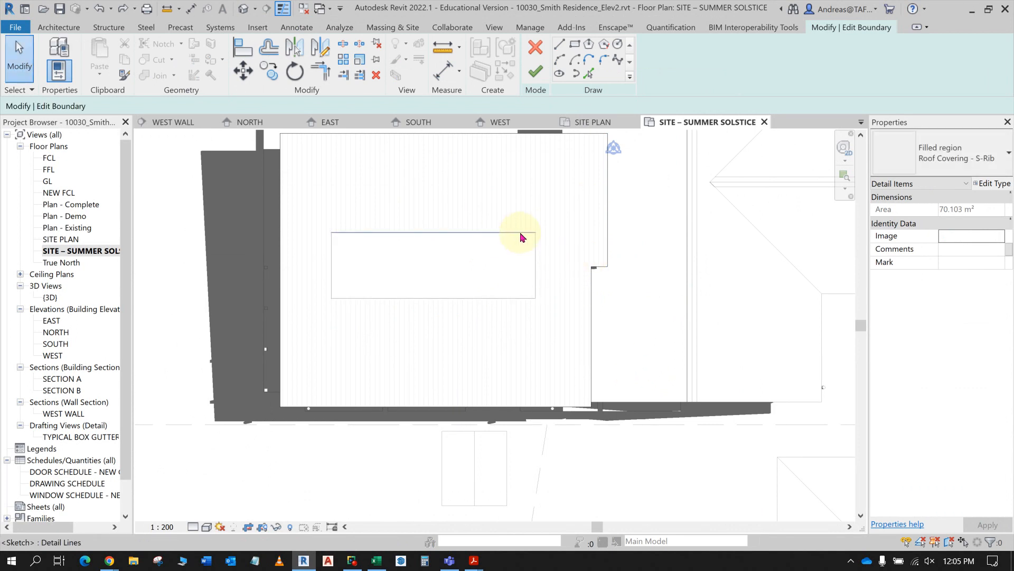
key("Escape")
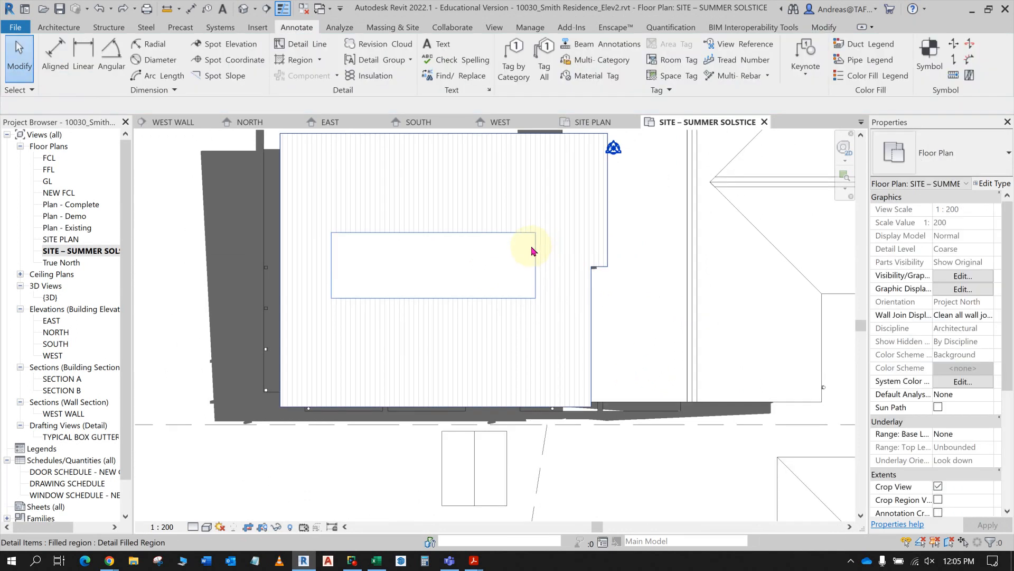
- Delete the four edges of the rectangular cutout from the extension roof's filled region boundary and finish the sketch
left_click(532, 236)
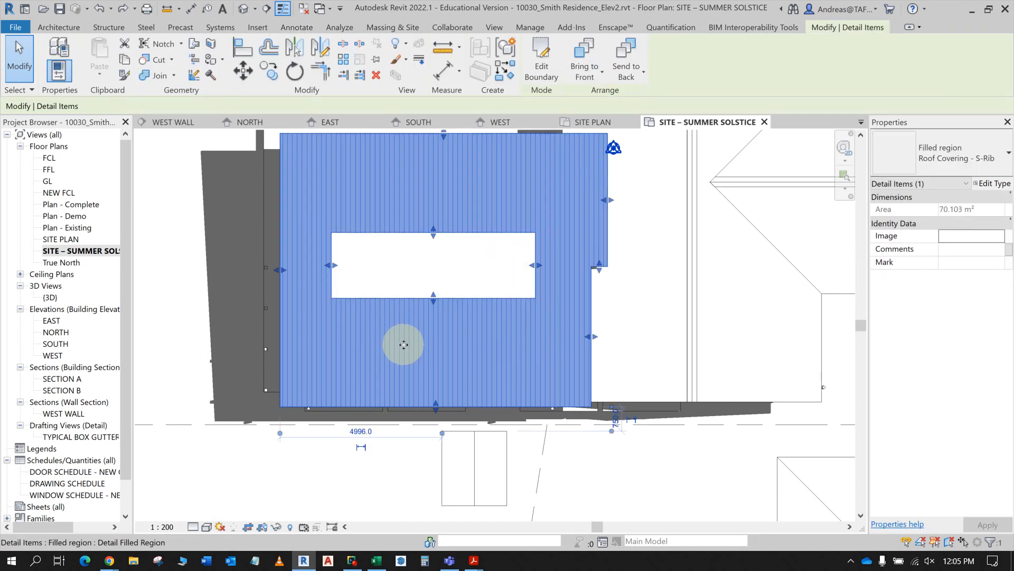
left_click(550, 64)
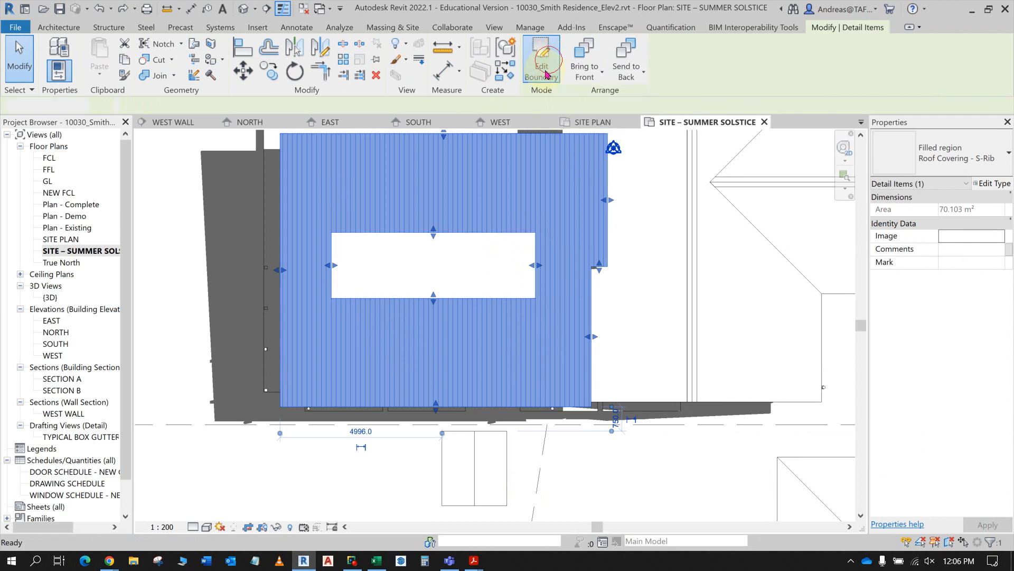
left_click(484, 233)
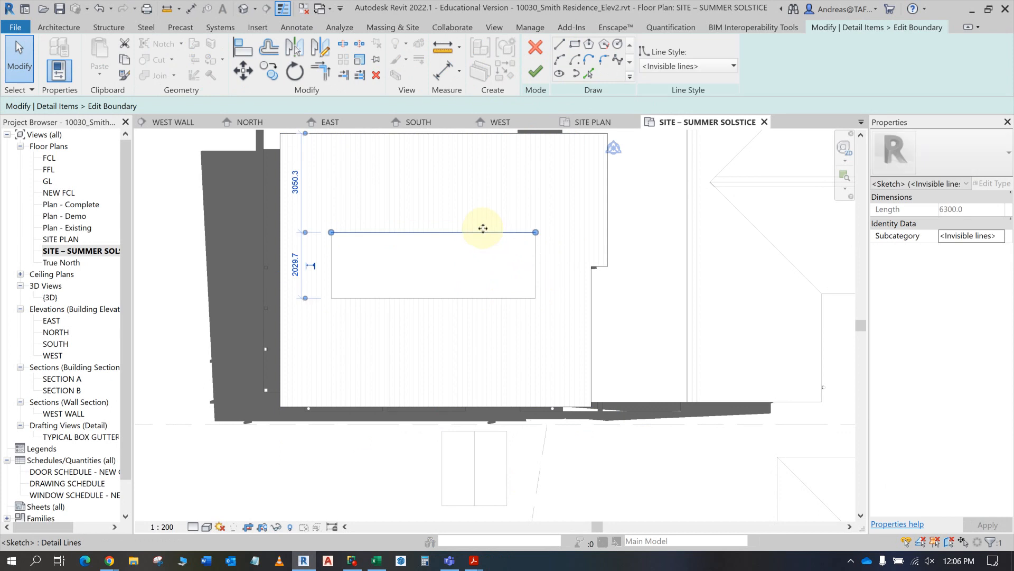
left_click(534, 248)
left_click(516, 297)
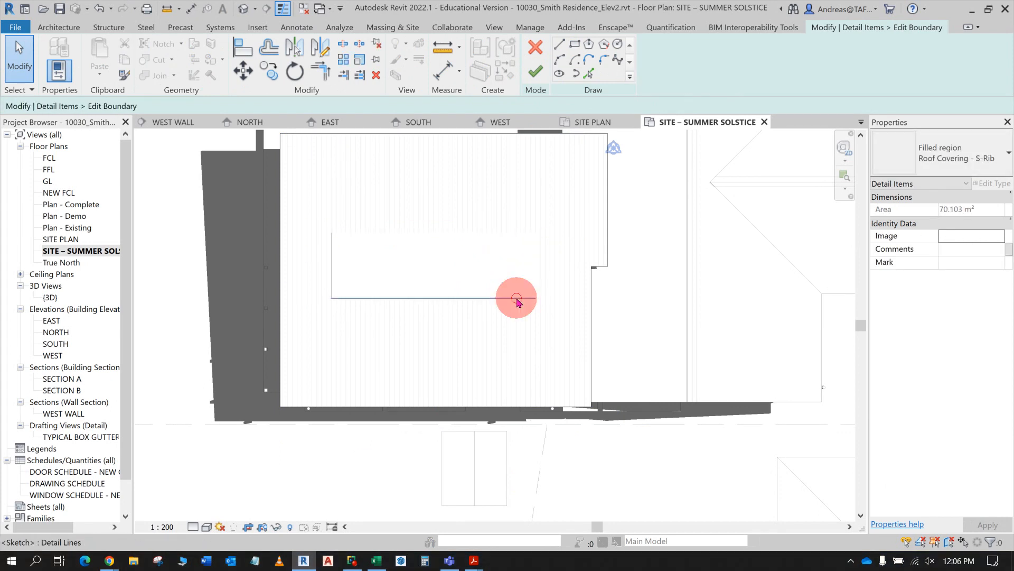
left_click(417, 313)
left_click(331, 278)
left_click(385, 259)
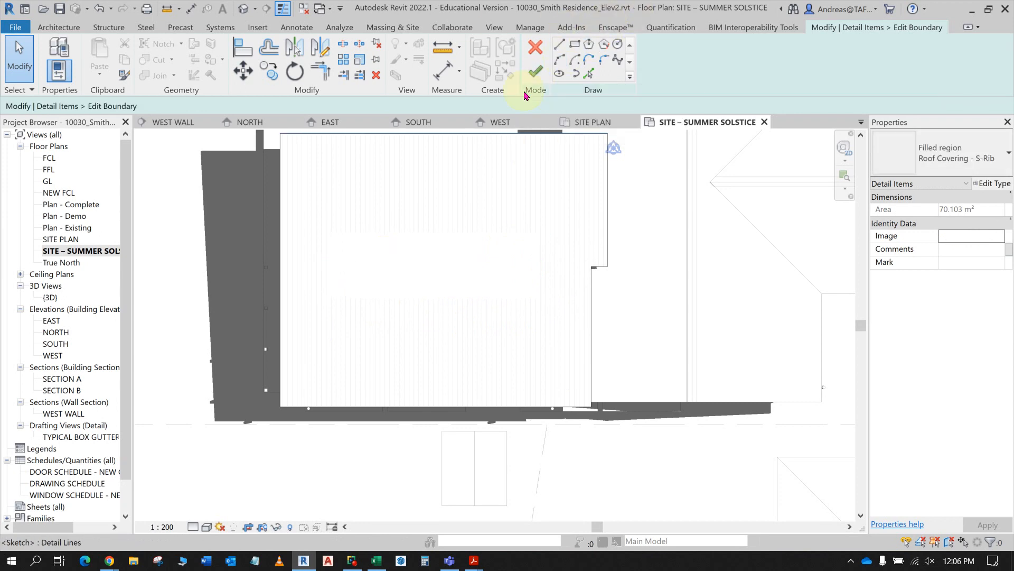
left_click(146, 27)
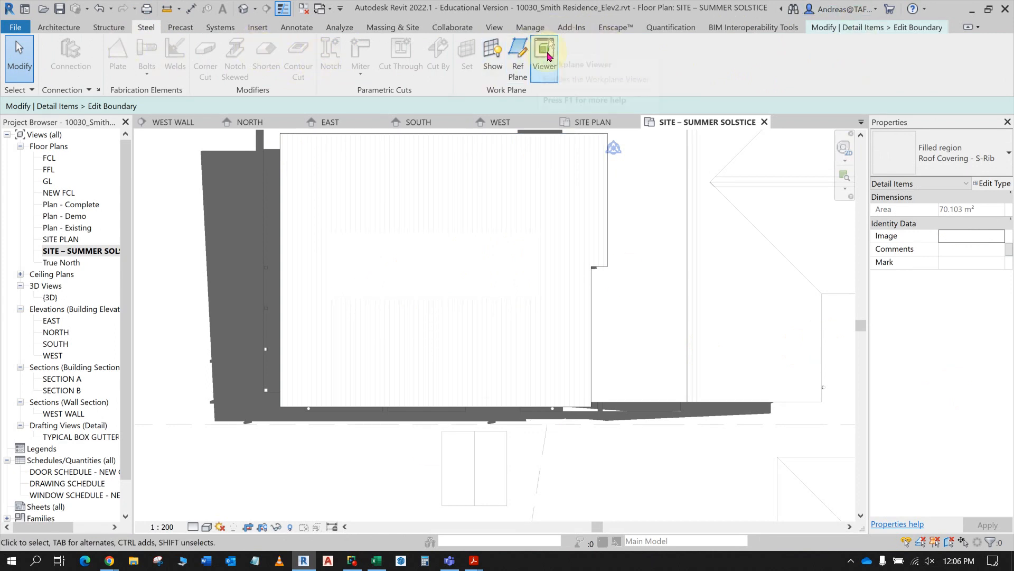
left_click(880, 27)
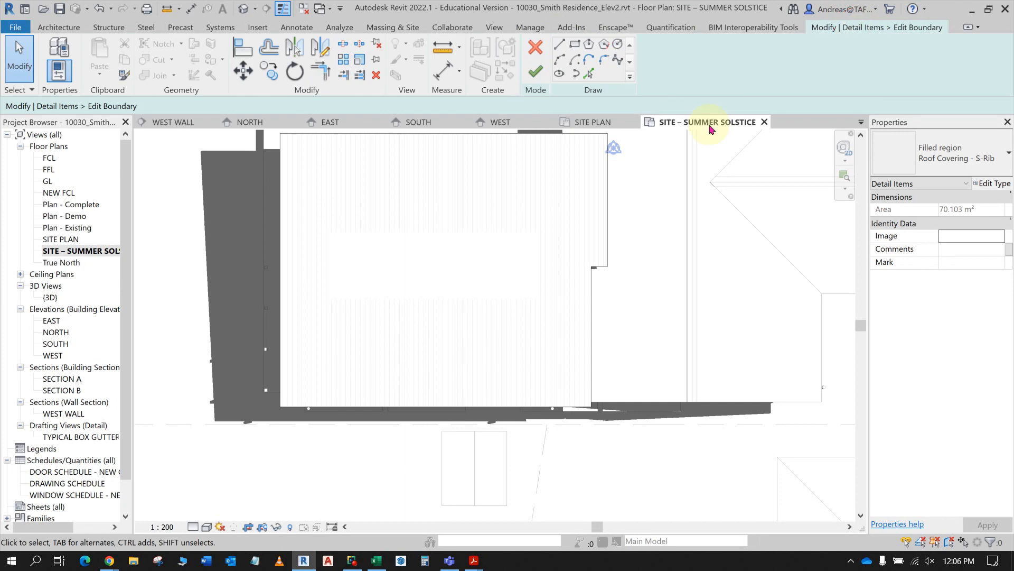
left_click(536, 73)
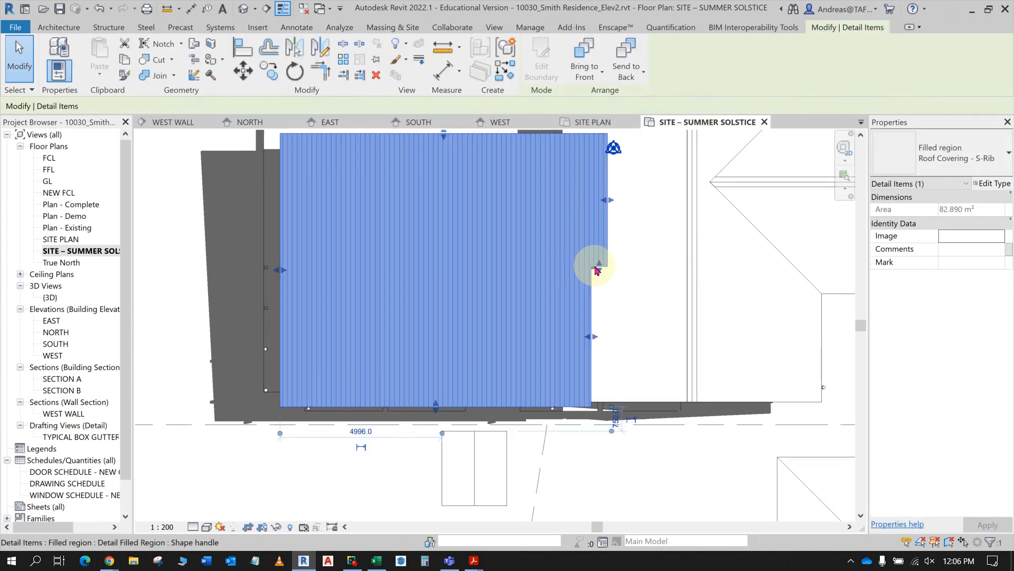
key("Escape")
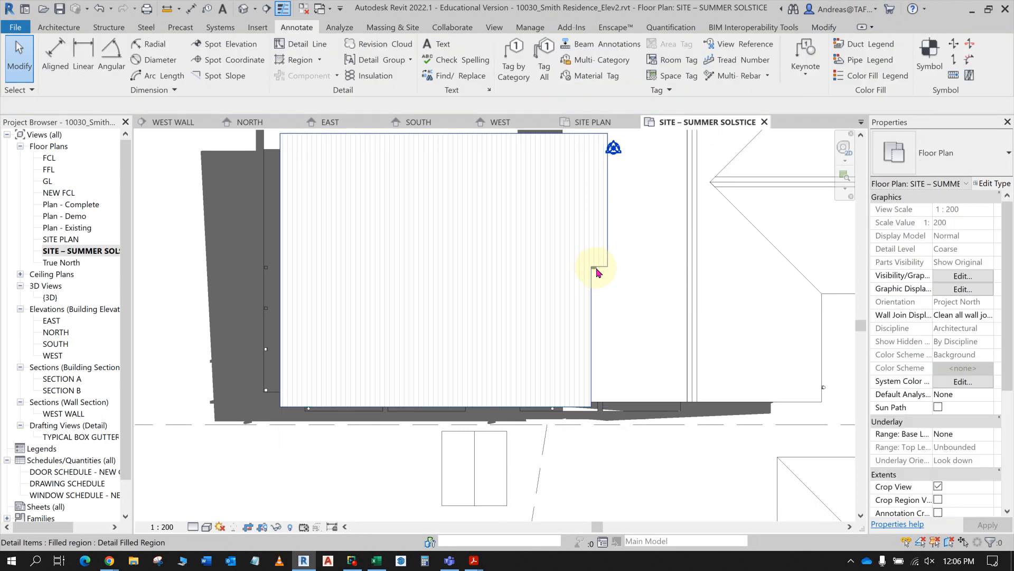
- Duplicate the SITE – SUMMER SOLSTICE floor plan with detailing
scroll(597, 272, "down", 2)
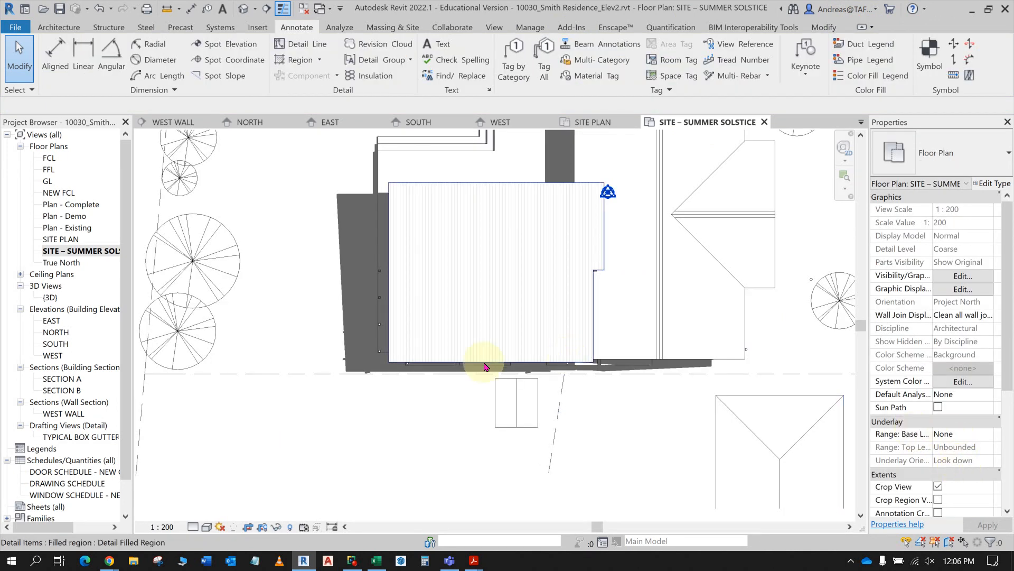
double_click(92, 251)
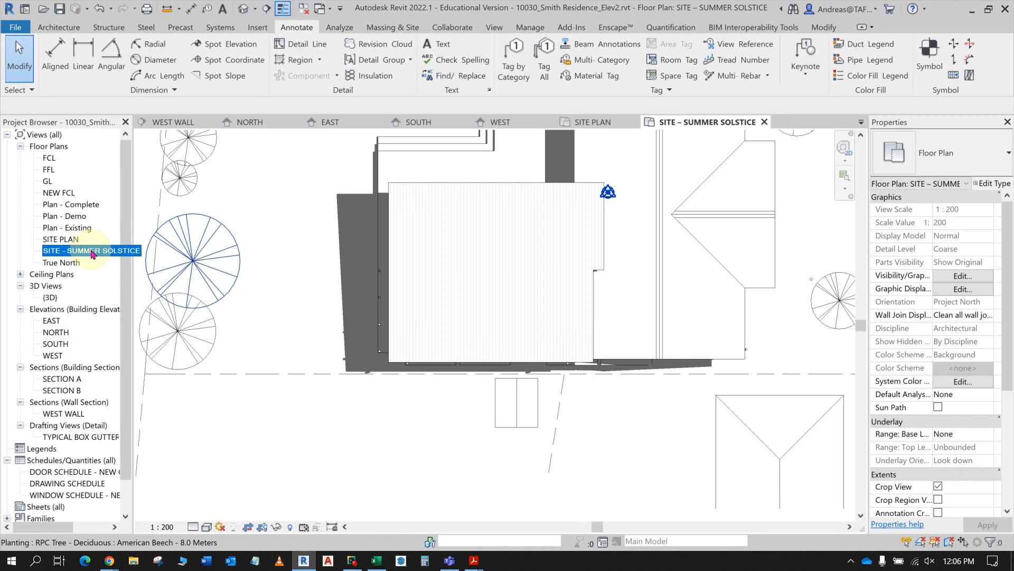
right_click(92, 252)
mouse_move(178, 333)
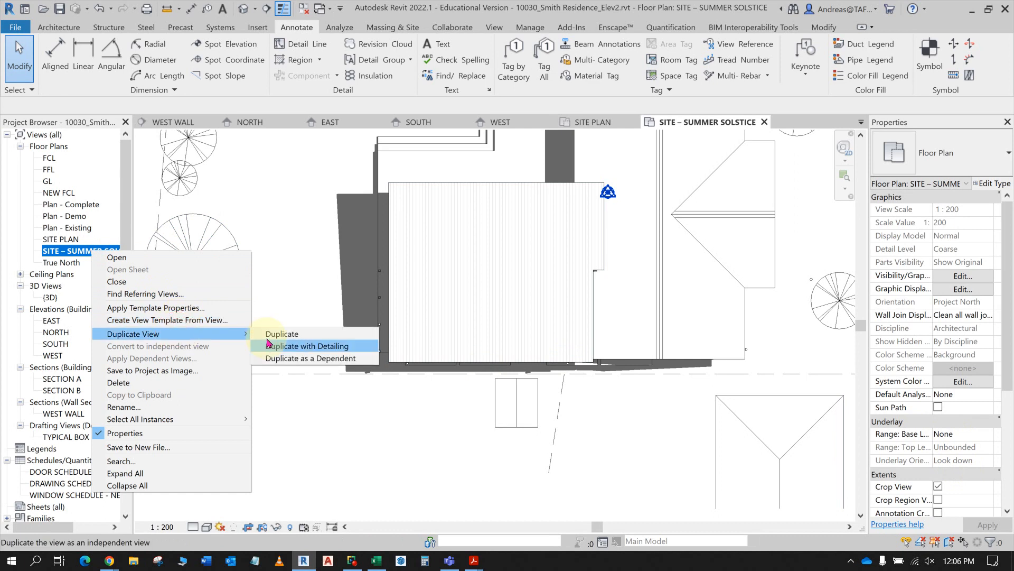
left_click(291, 350)
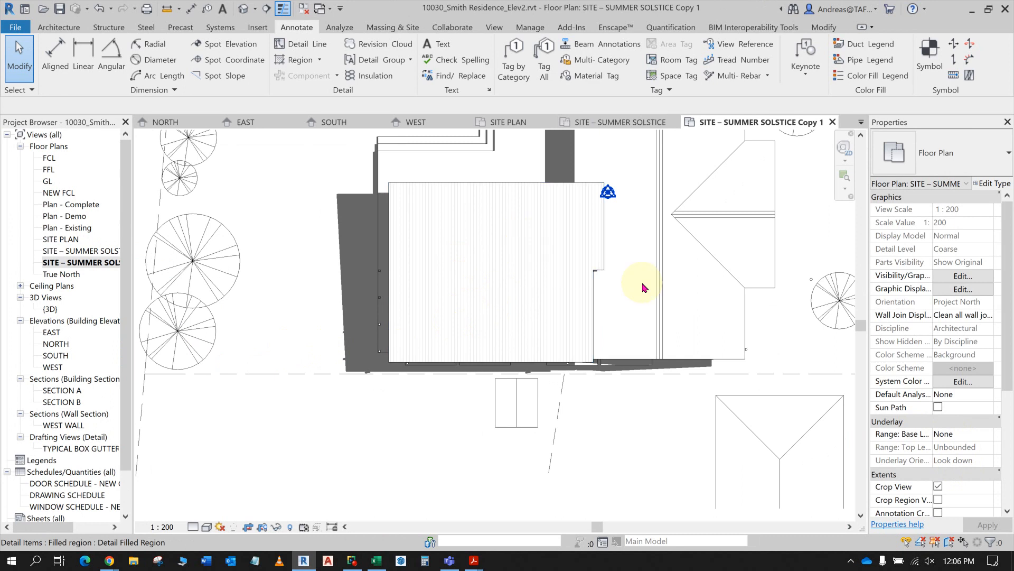
- Assign the SHADOW PLAN - WINTER view template to the duplicated solstice view
scroll(947, 479, "down", 2)
scroll(947, 479, "down", 1)
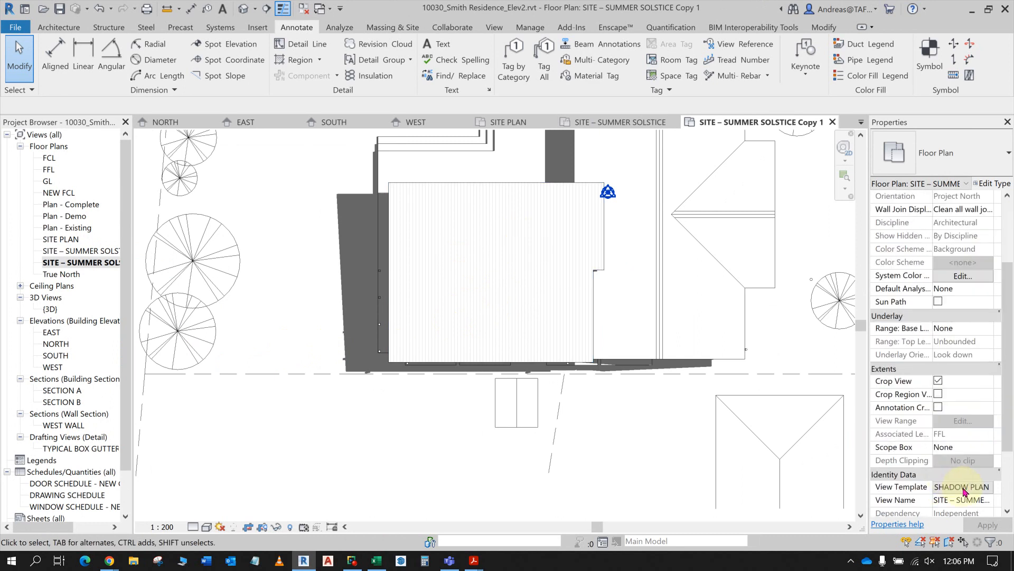
left_click(962, 487)
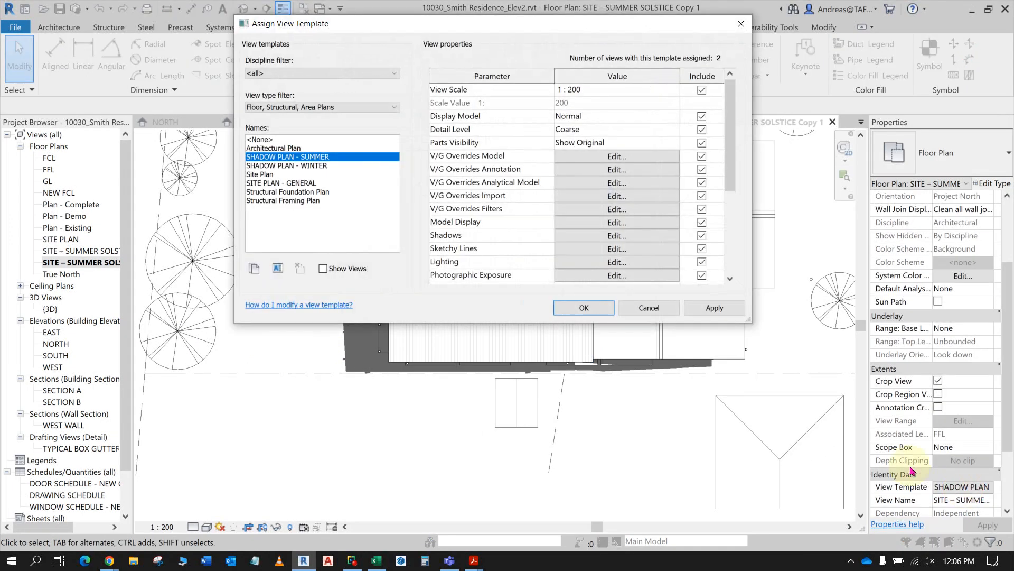
left_click(311, 166)
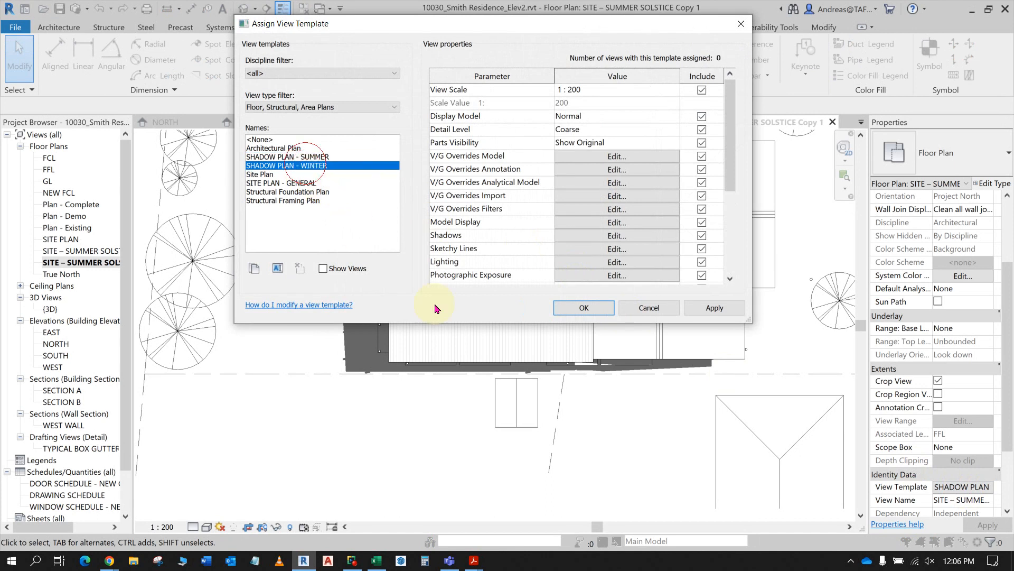
left_click(602, 312)
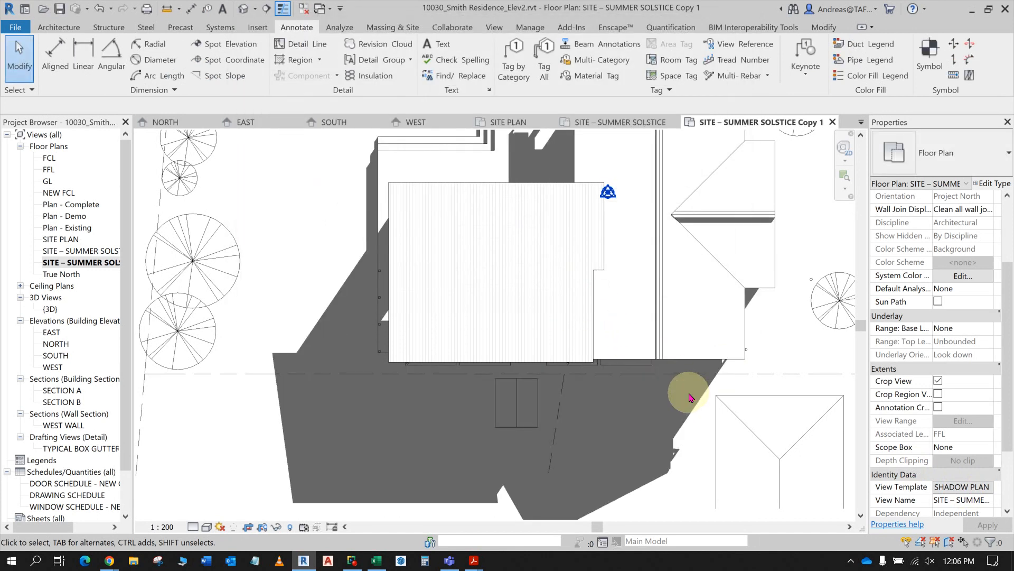
- Compare the duplicated solstice view's shadows with the SITE – WINTER SOLSTICE plan on sheet A108 of the sample drawings PDF in Acrobat
scroll(672, 361, "down", 4)
scroll(673, 360, "up", 1)
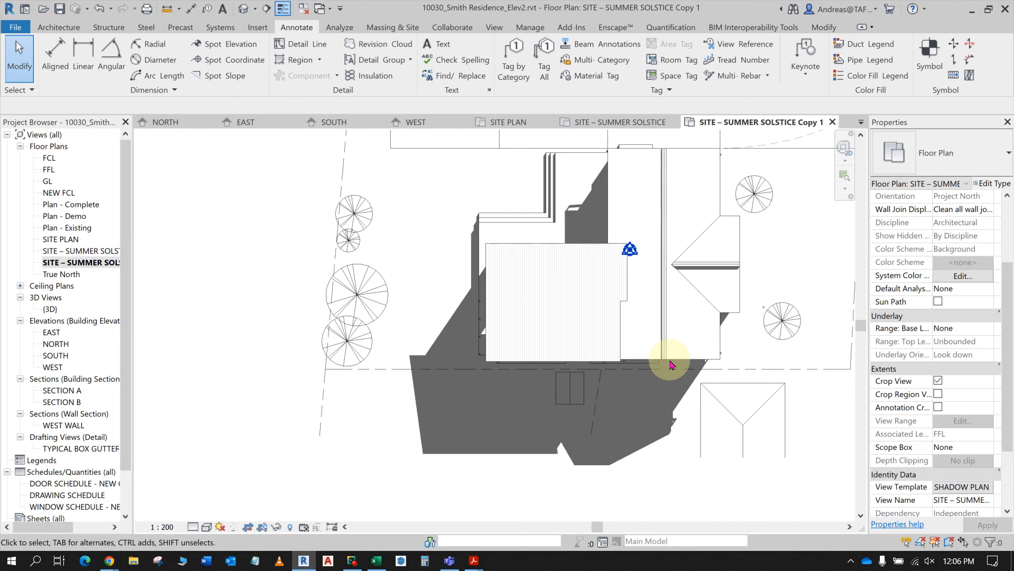
middle_click_drag(678, 356, 607, 380)
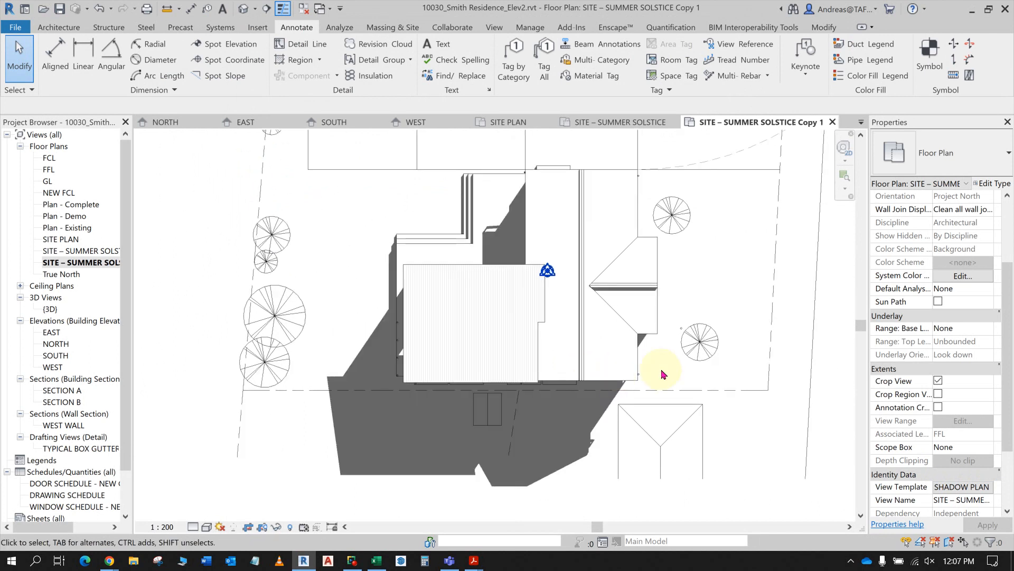
mouse_move(474, 559)
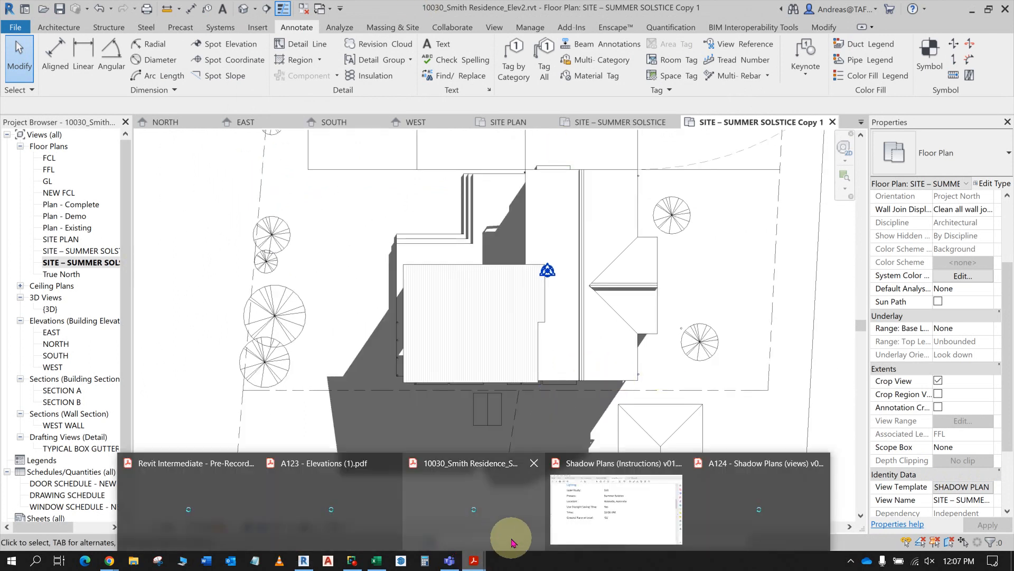
left_click(469, 509)
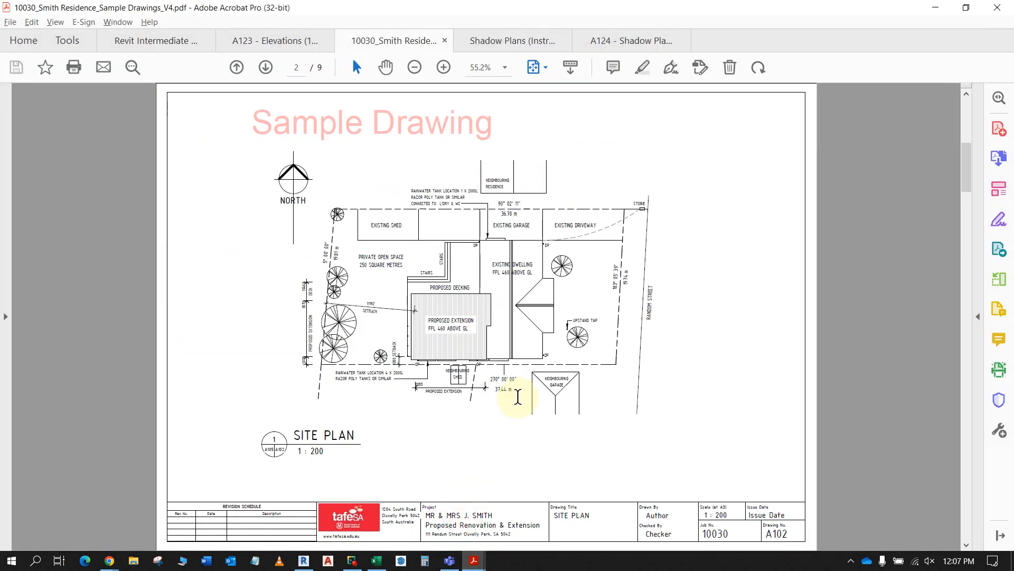
scroll(515, 375, "down", 6)
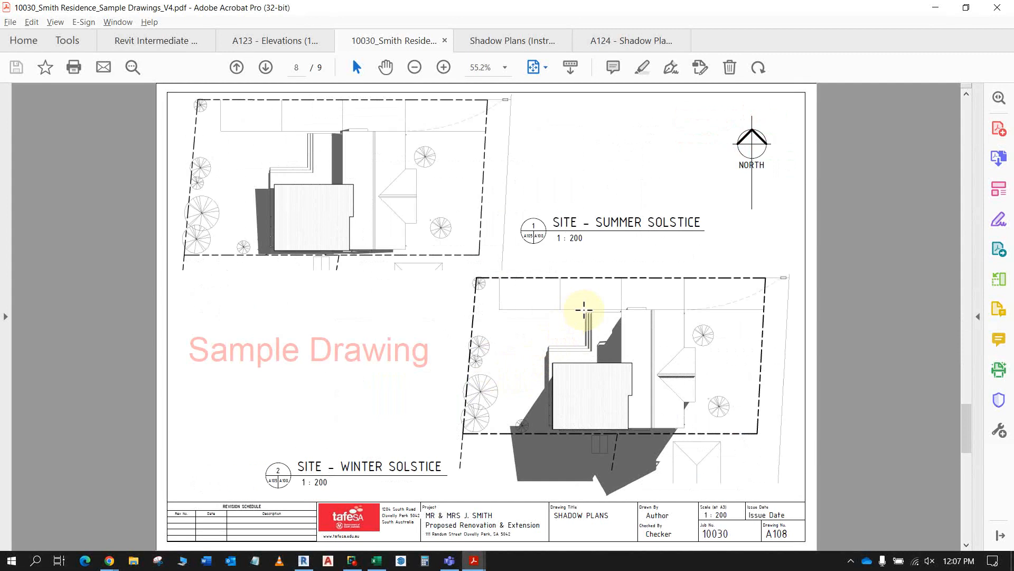
key("alt+Tab")
key("alt+Tab")
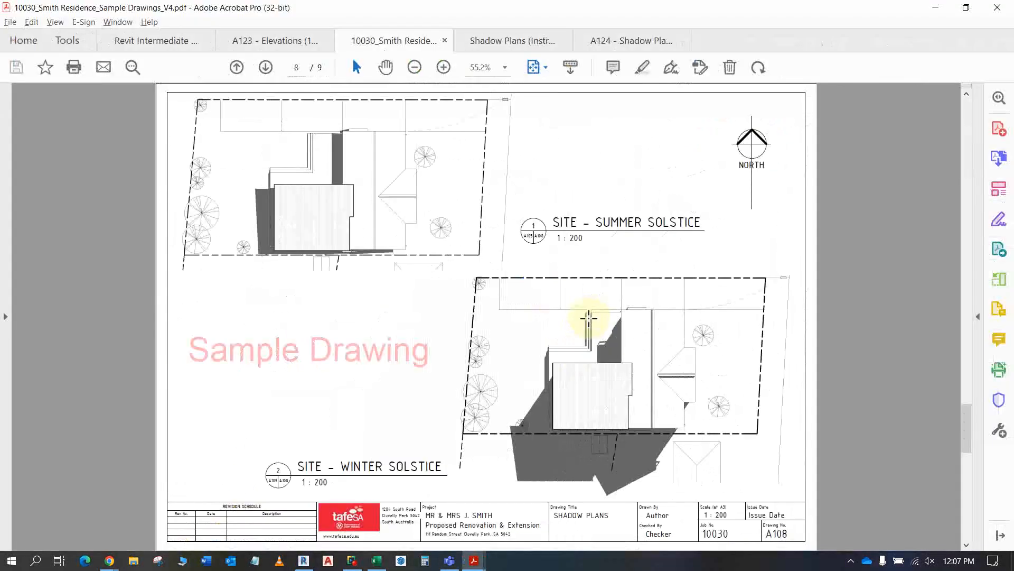
key("alt+Tab")
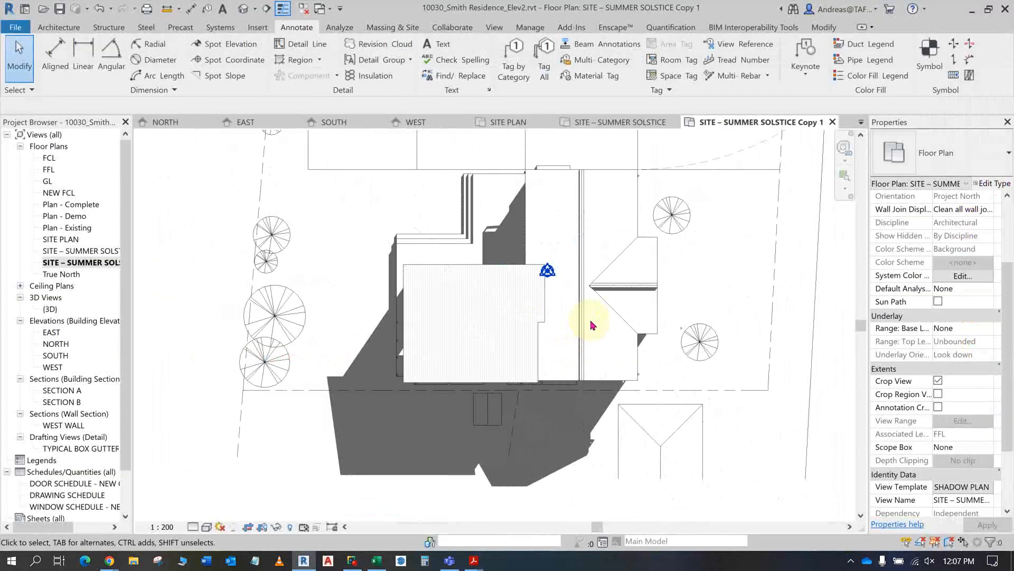
key("alt+Tab")
key("alt+Tab")
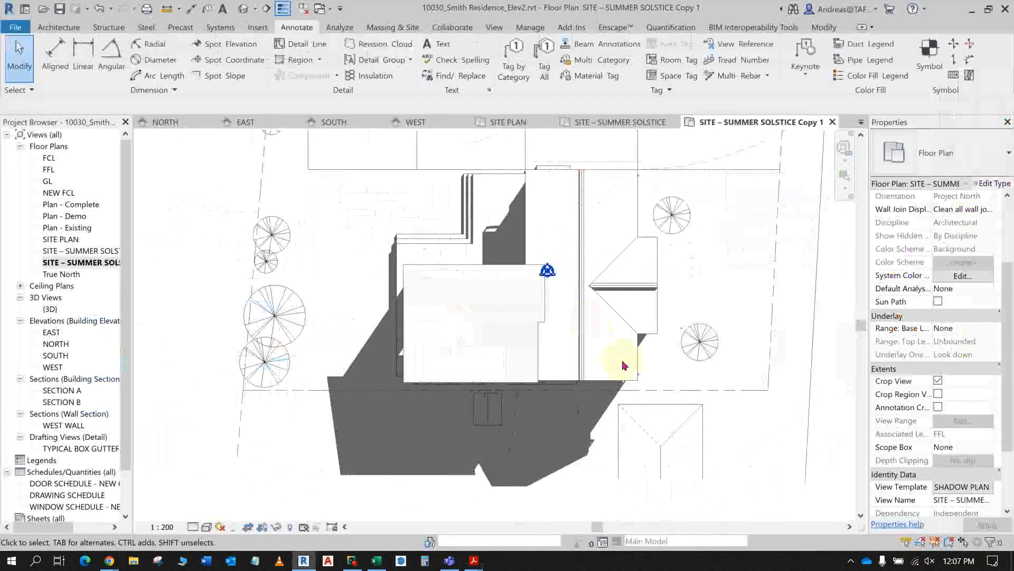
key("alt+Tab")
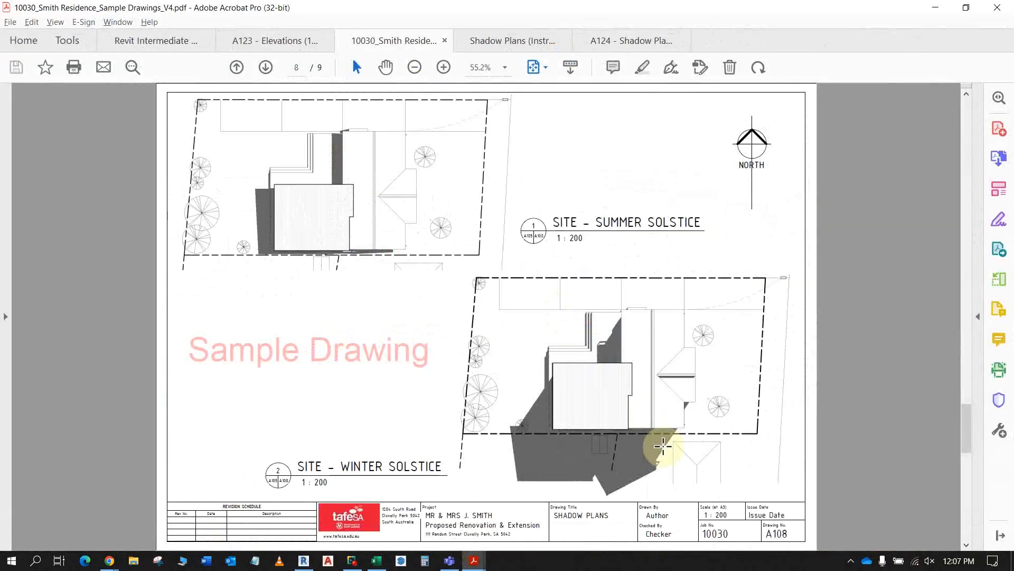
key("alt+Tab")
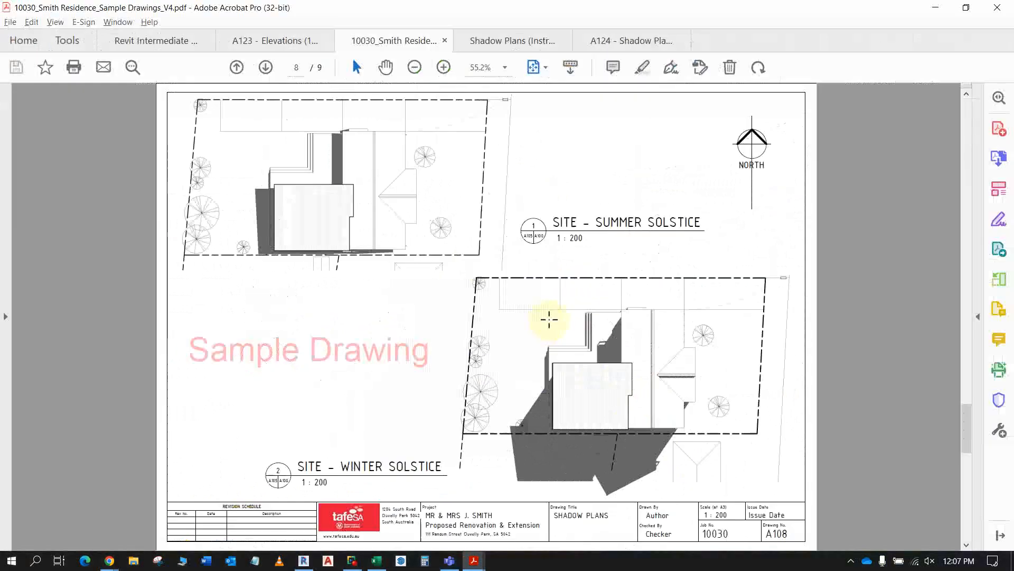
key("alt+Tab")
key("alt+Tab")
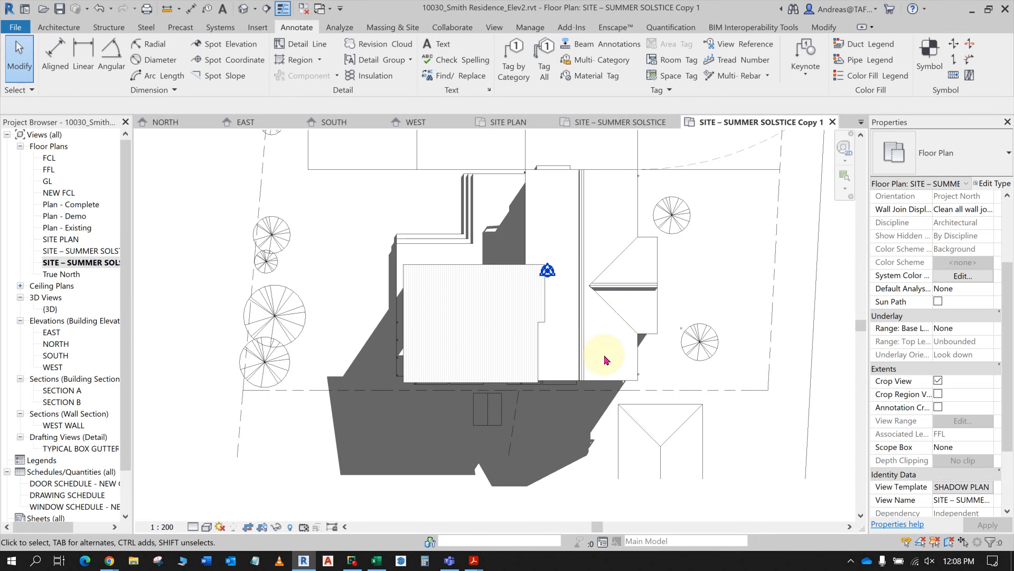
scroll(722, 348, "down", 1)
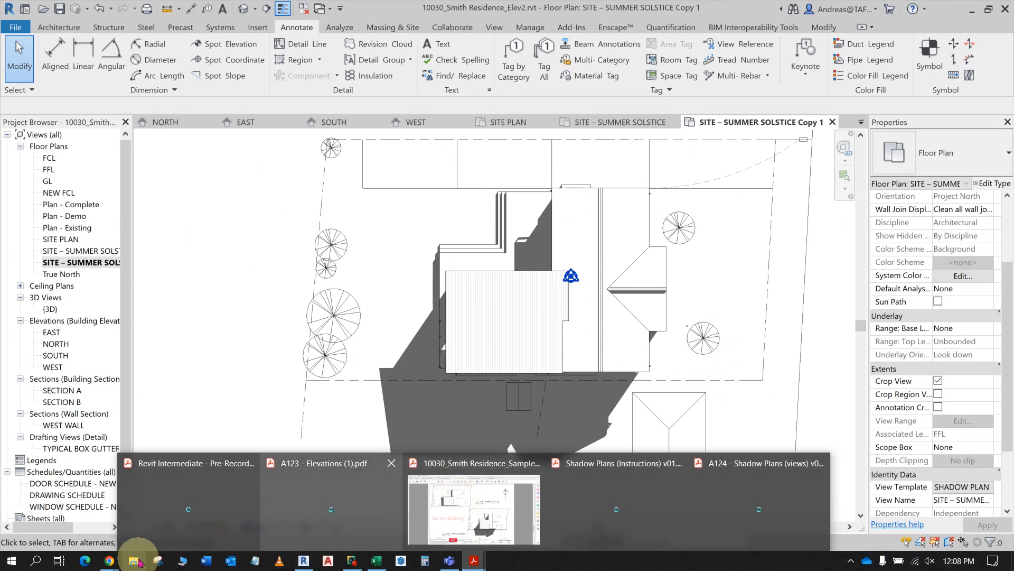
- Switch to the course page in Chrome and open General legend Instructions.pdf from the General Legend (Symbols) section
mouse_move(103, 561)
left_click(98, 498)
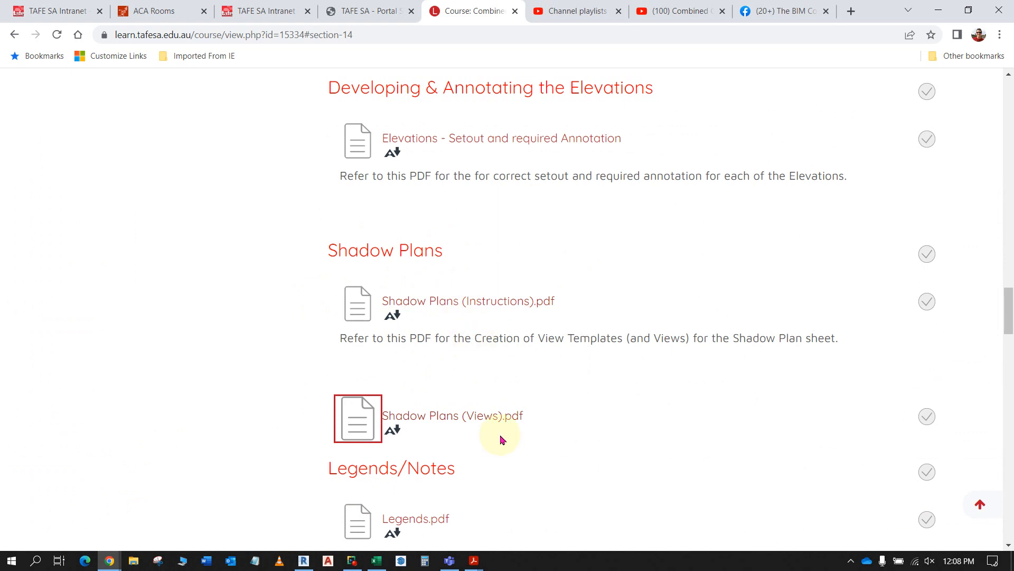
scroll(483, 434, "down", 2)
scroll(485, 437, "down", 3)
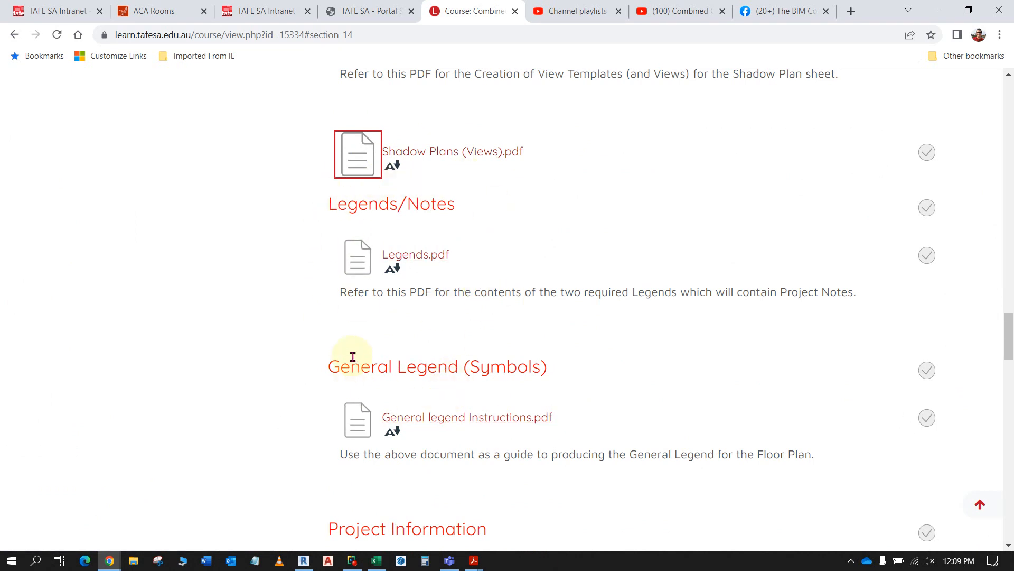
scroll(575, 239, "down", 2)
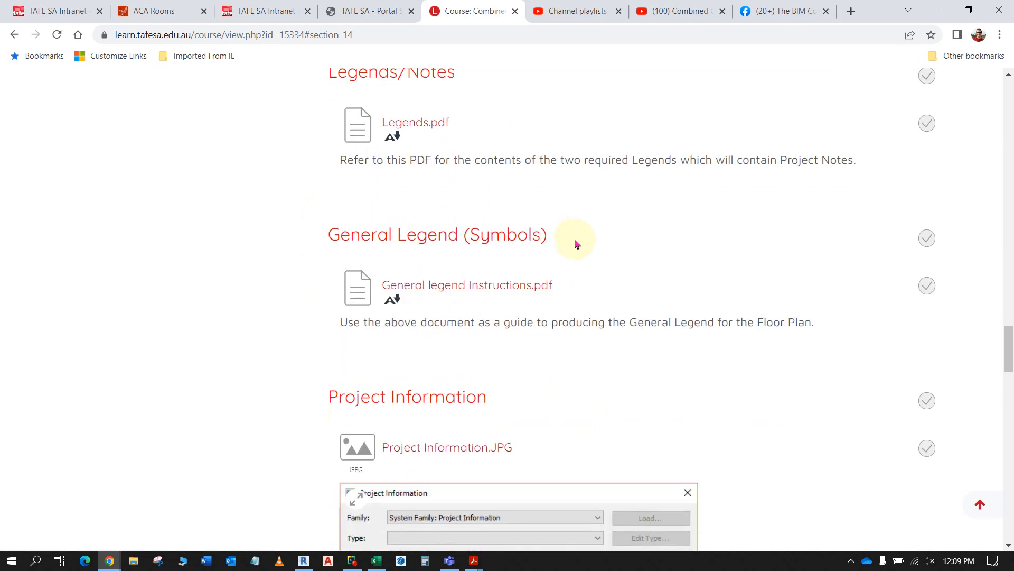
scroll(573, 247, "up", 1)
left_click(508, 358)
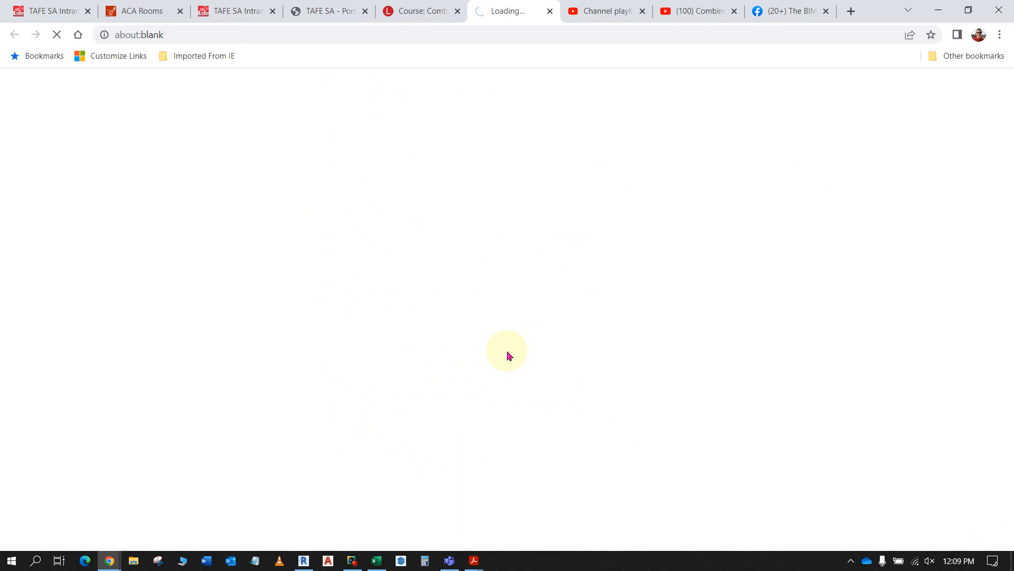
left_click(71, 533)
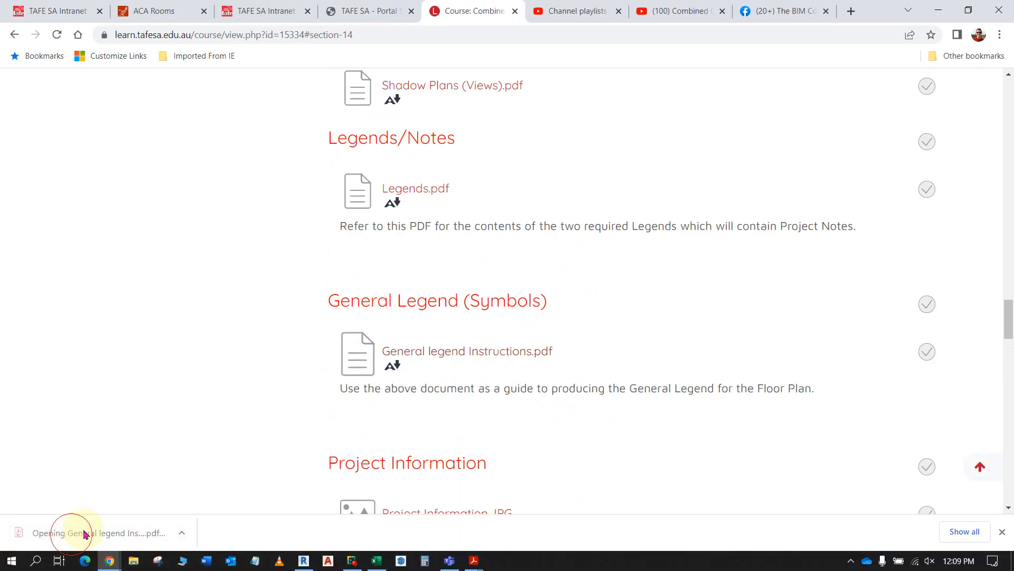
- Read the General Legend instructions, examining the legend's name, dimensions, text sizes, line types, symbols and wall tag procedure
scroll(391, 335, "down", 2)
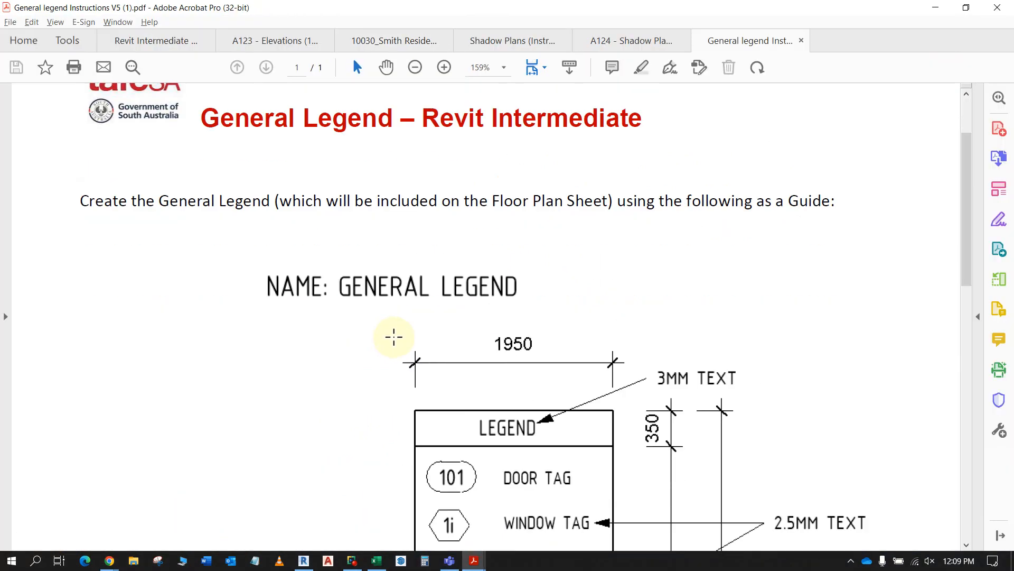
scroll(396, 339, "up", 2)
scroll(402, 317, "down", 1)
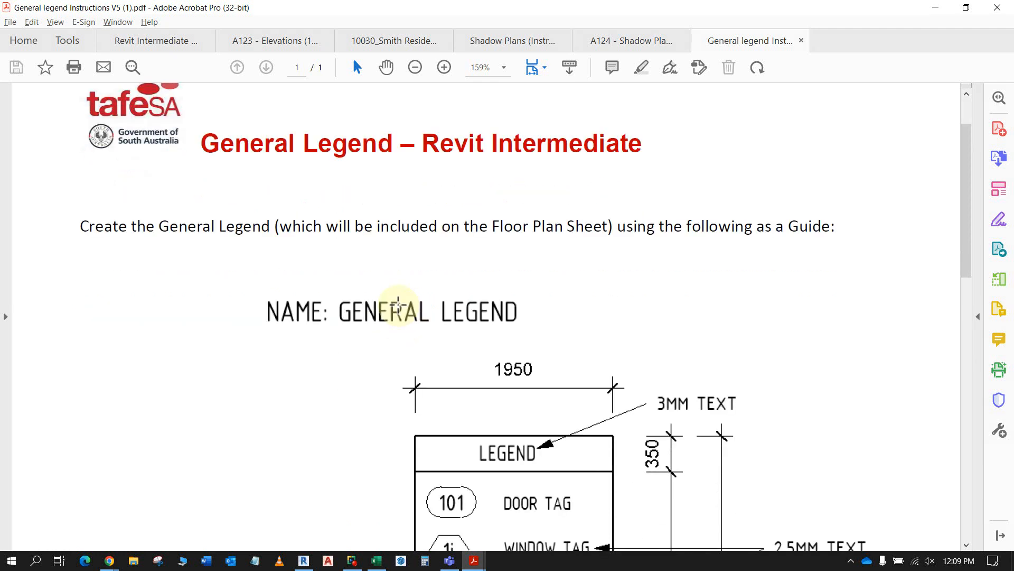
scroll(396, 304, "down", 6)
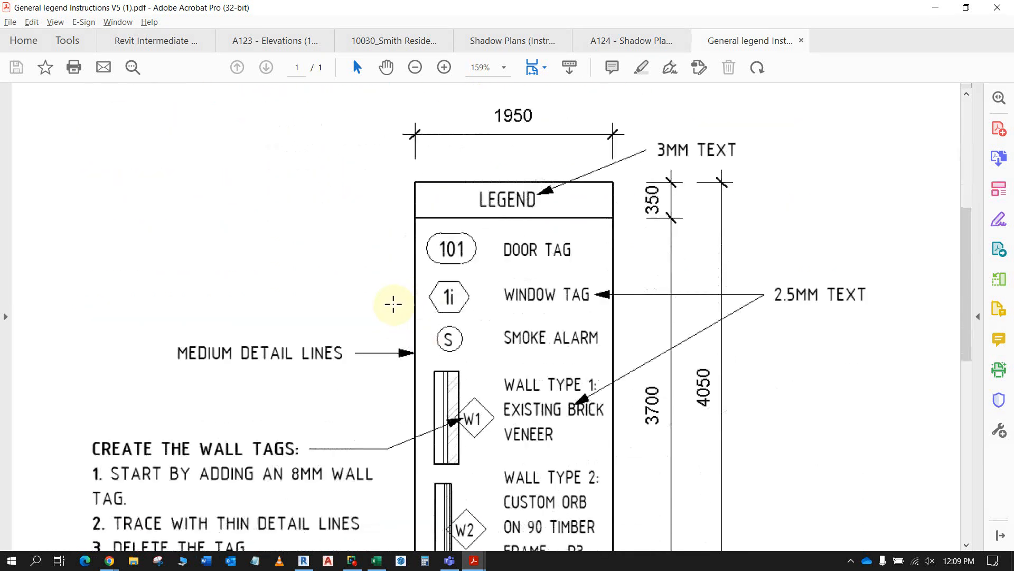
scroll(393, 302, "down", 1, "ctrl")
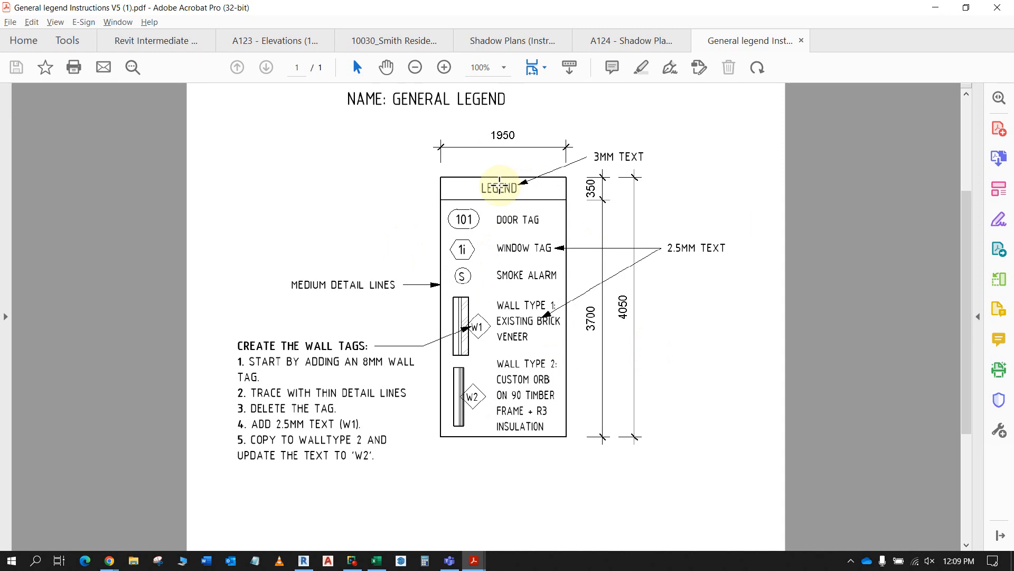
key("alt+Tab")
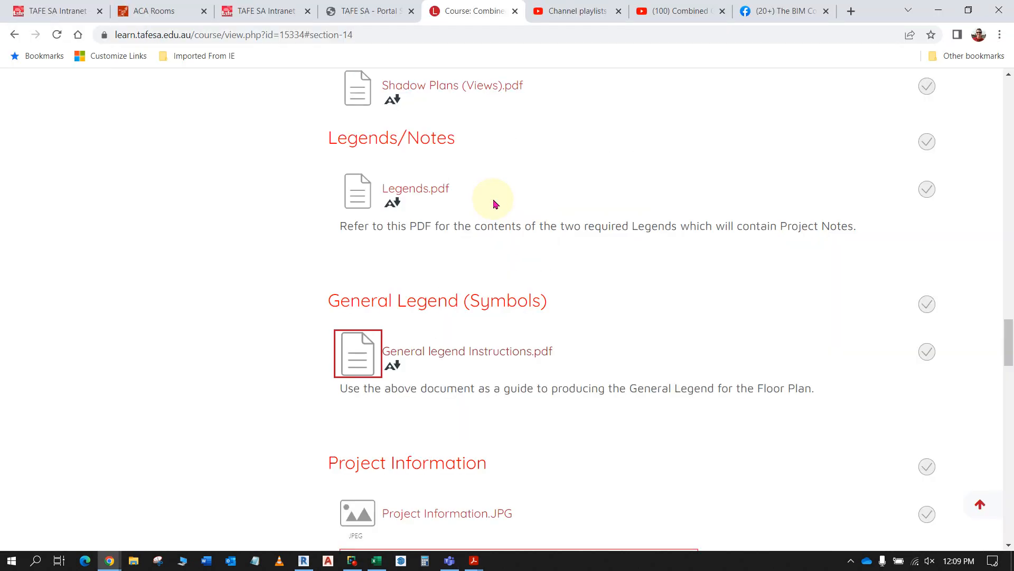
key("alt+Tab")
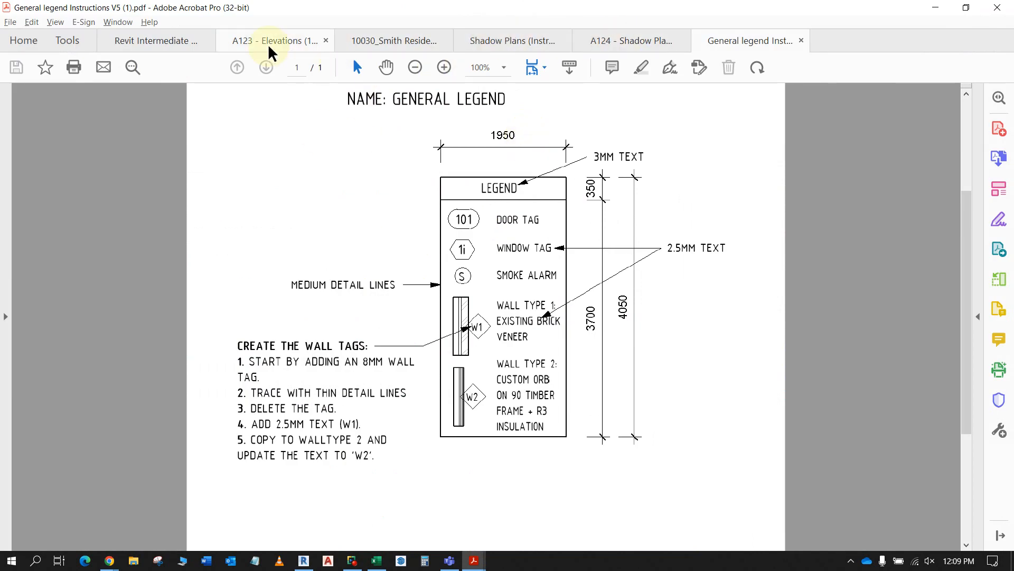
- Examine the legend on the FLOOR PLAN sheet A104 of the Smith Residence sample drawings
left_click(646, 45)
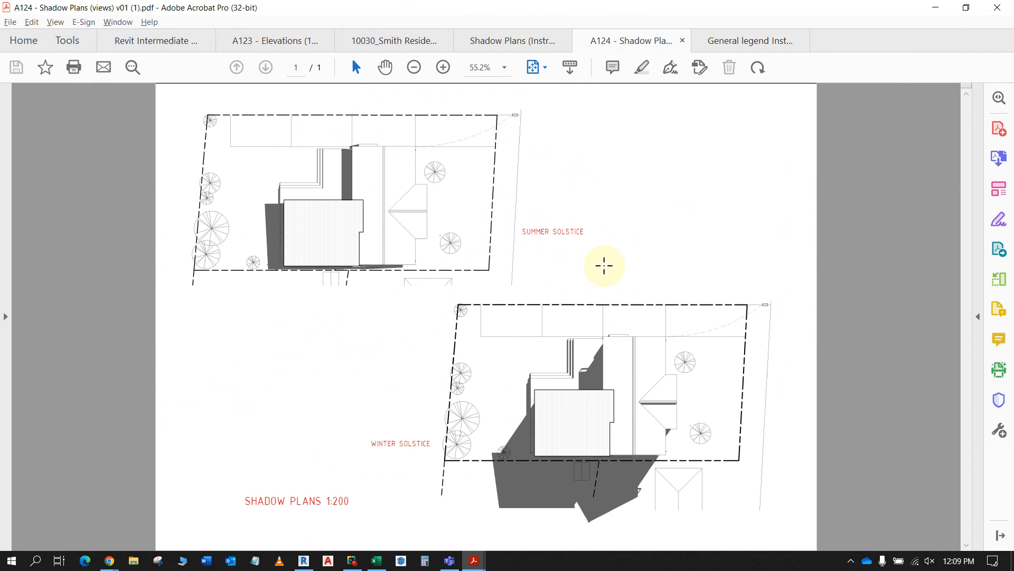
left_click(489, 41)
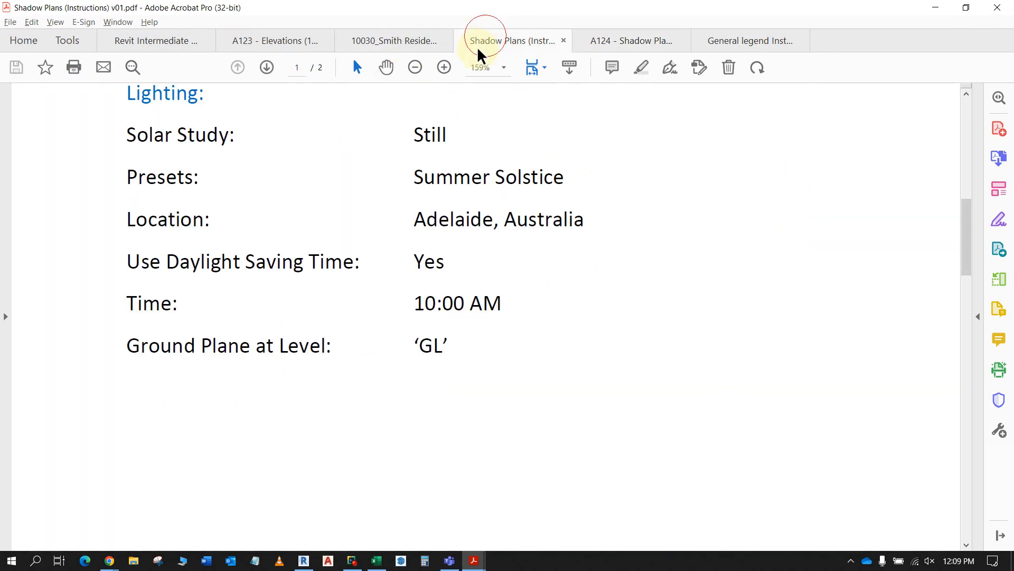
left_click(364, 42)
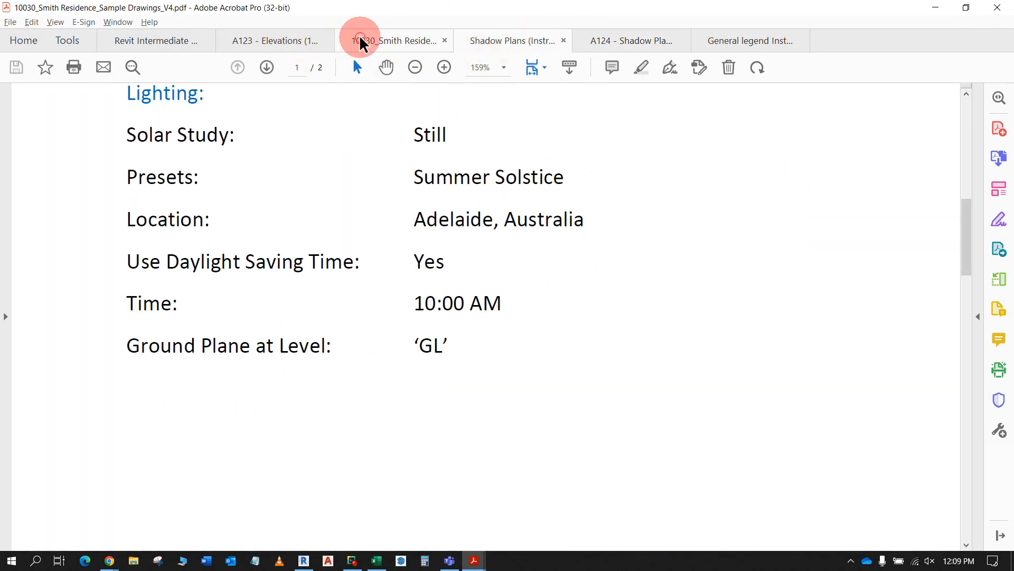
scroll(516, 300, "down", 1)
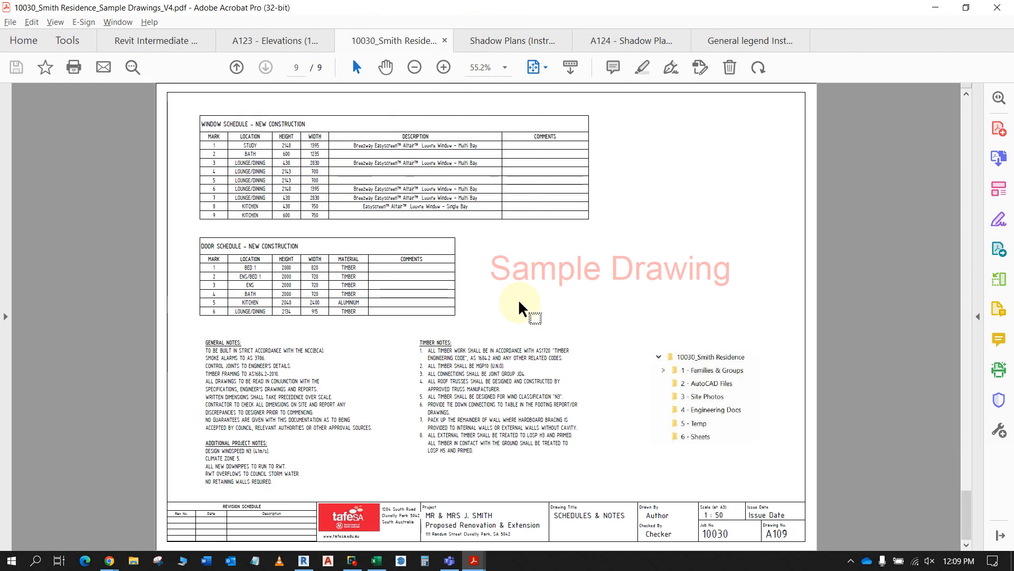
scroll(518, 298, "up", 1)
scroll(520, 304, "up", 4)
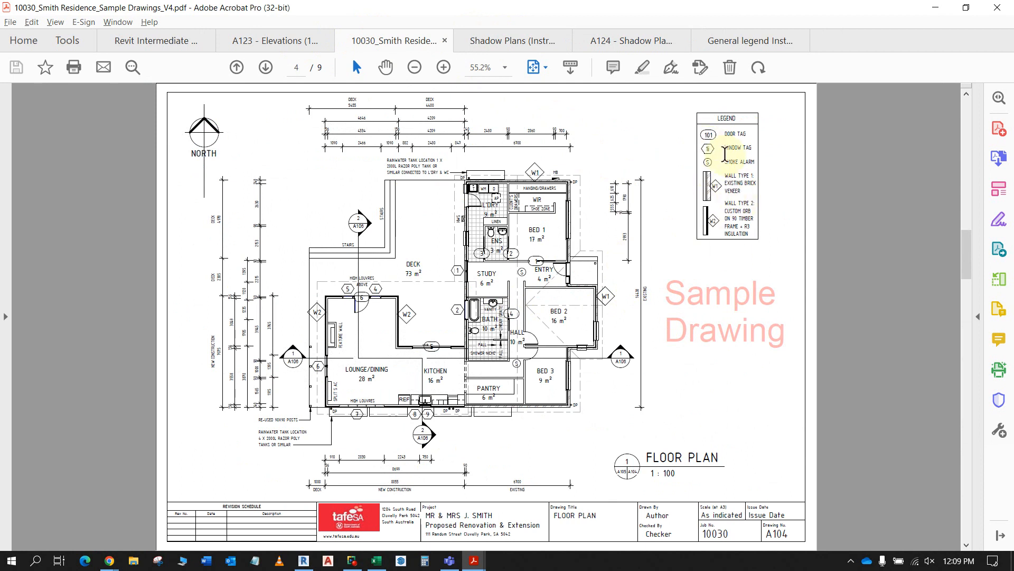
scroll(737, 184, "up", 2, "ctrl")
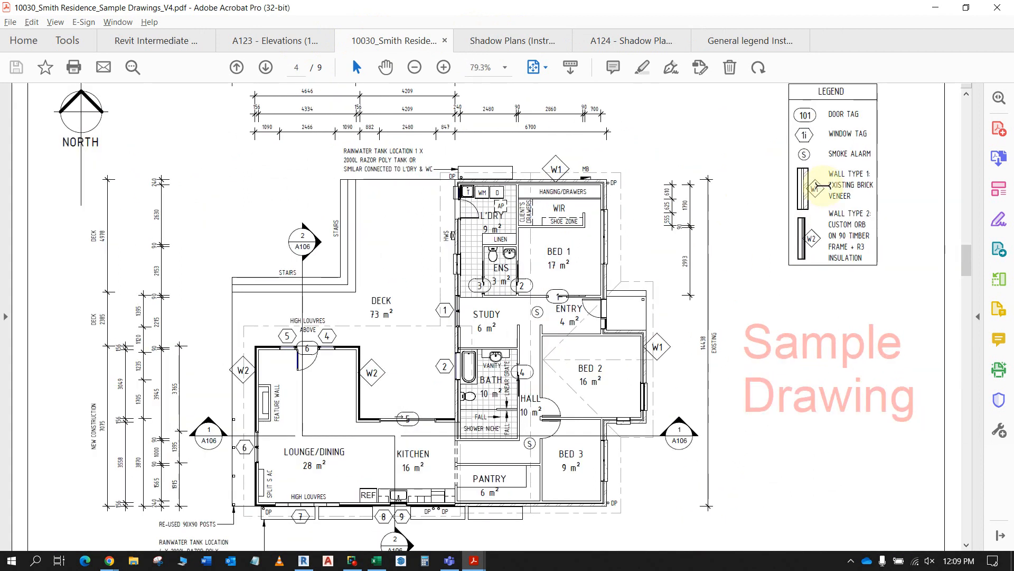
scroll(819, 186, "up", 1)
- Switch to Revit and start a new legend view under the project's Legends
key("alt+Tab")
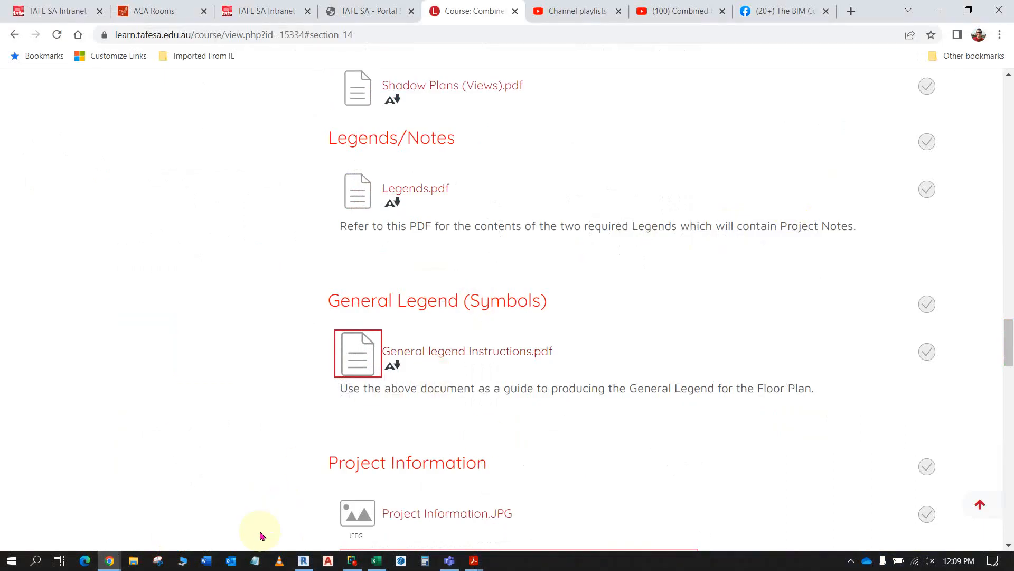
mouse_move(353, 564)
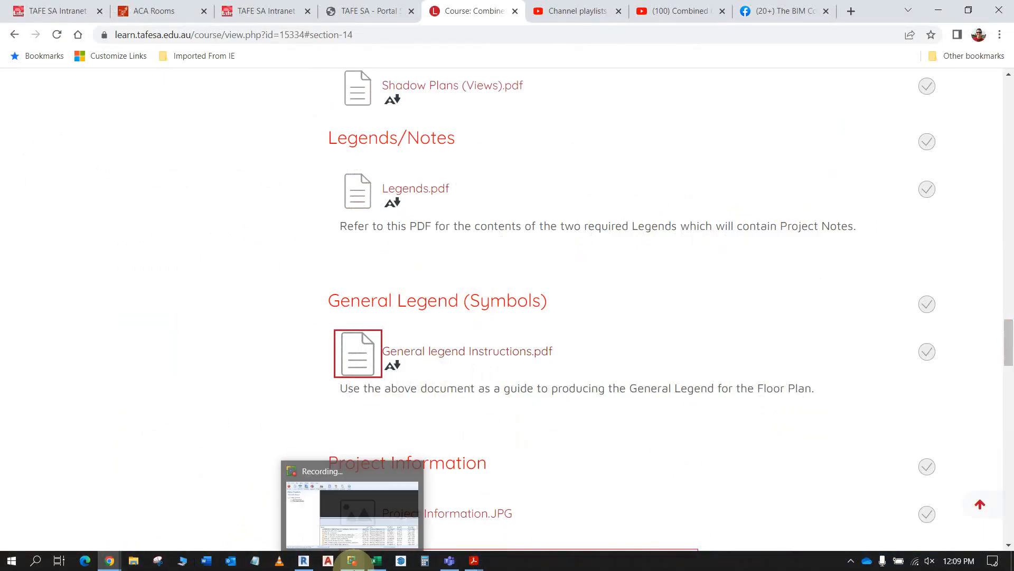
left_click(298, 564)
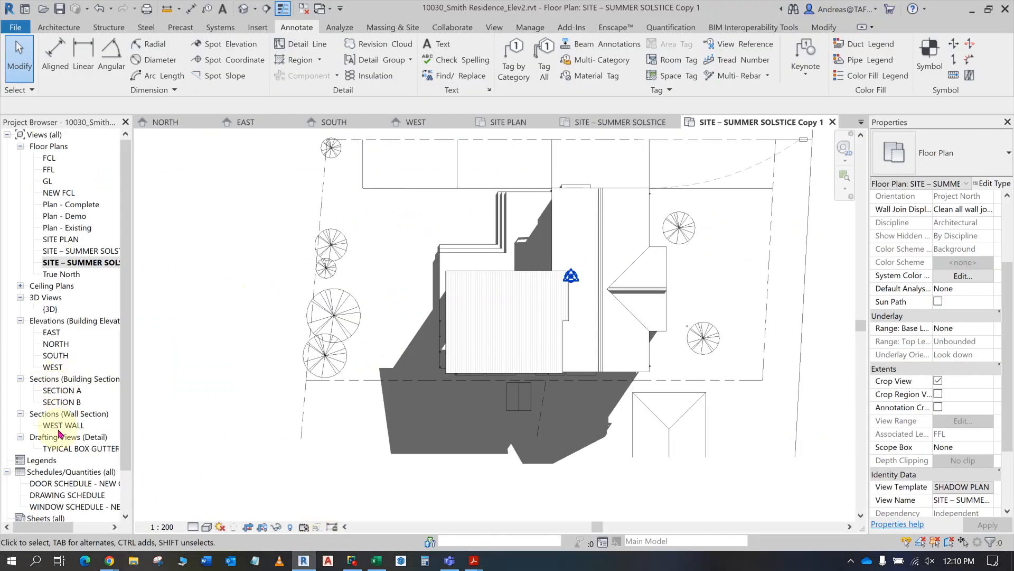
scroll(50, 459, "down", 2)
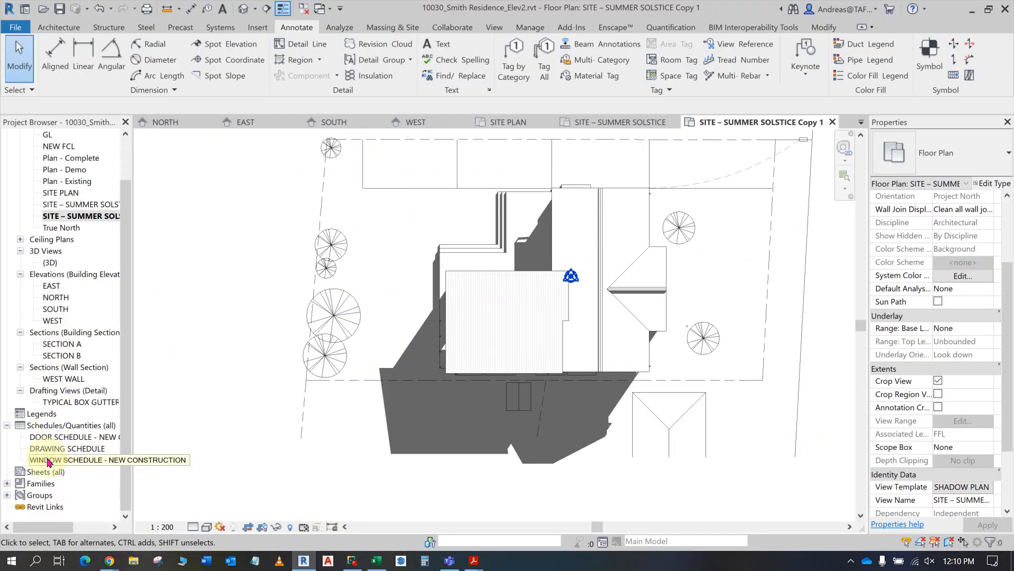
left_click(41, 415)
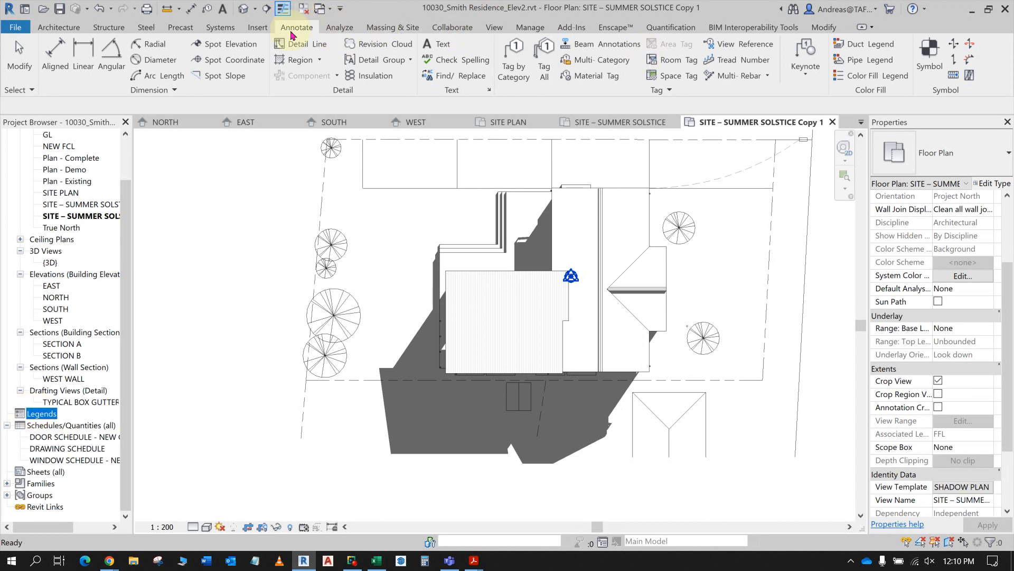
left_click(495, 26)
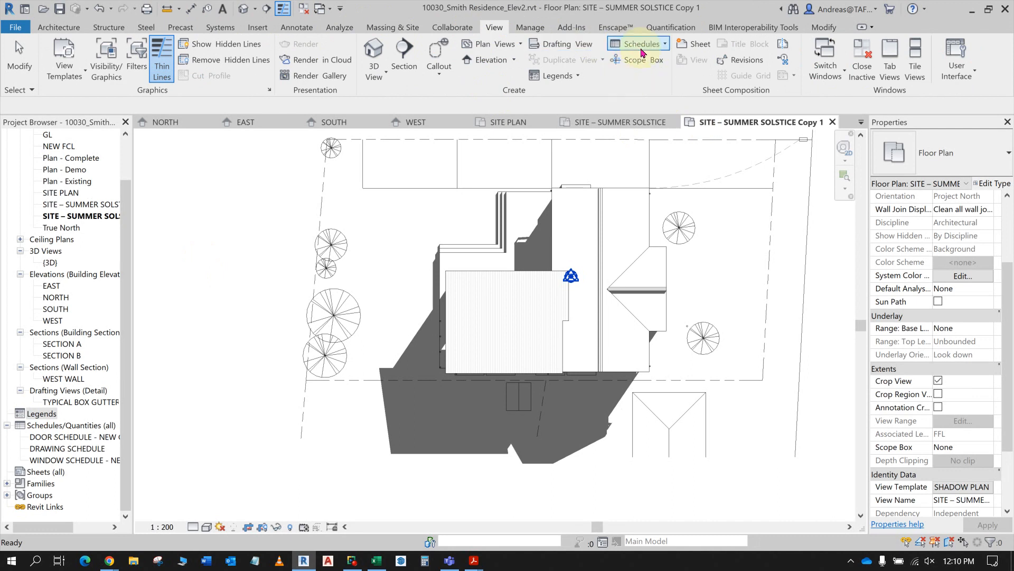
left_click(576, 76)
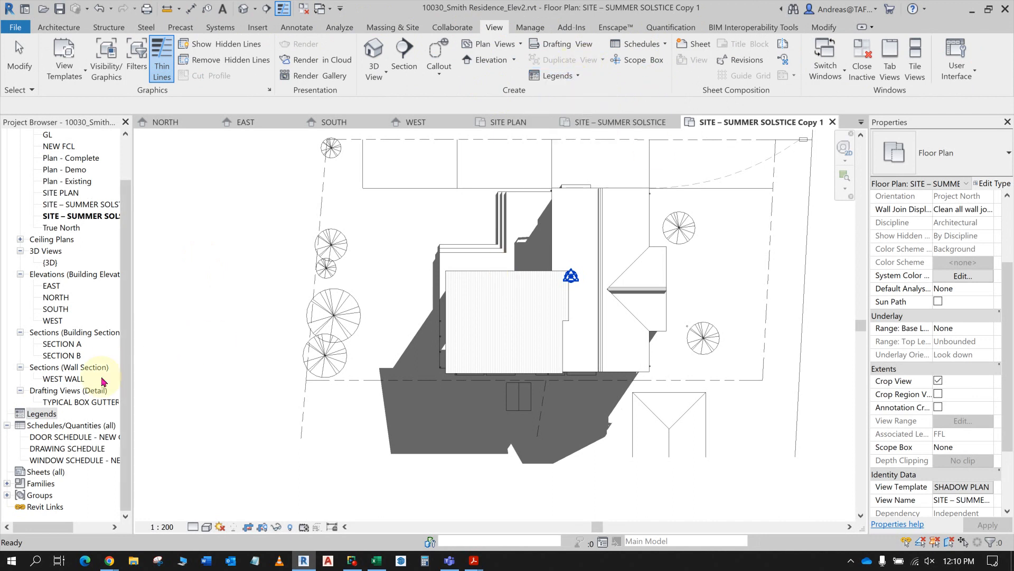
right_click(34, 417)
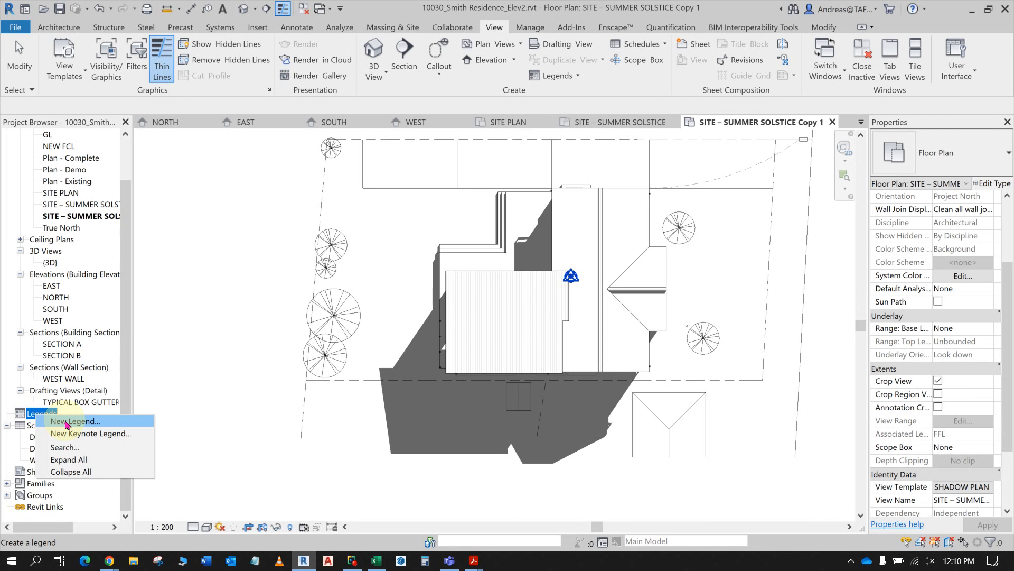
left_click(67, 421)
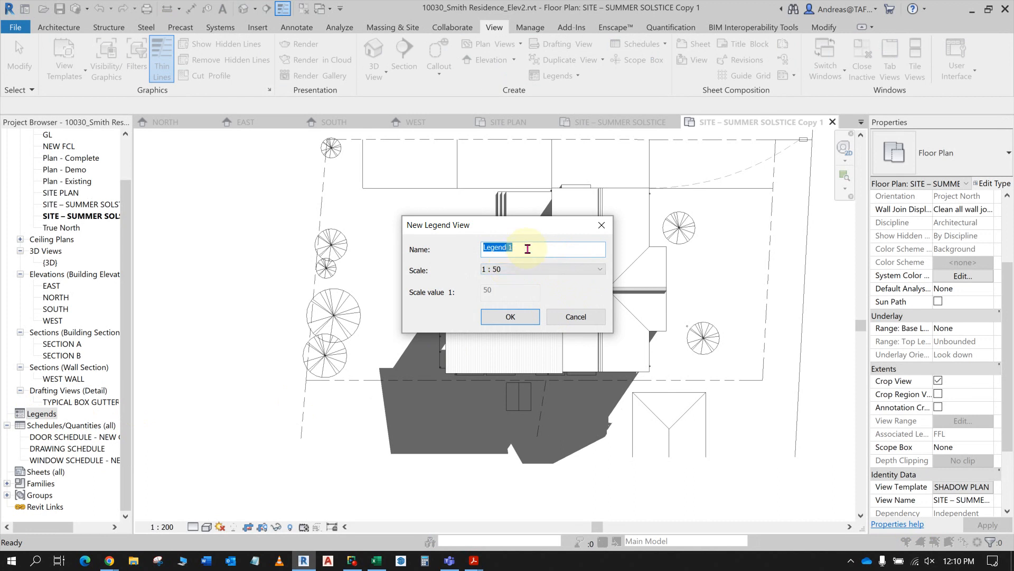
- Check the required name in the General legend Instructions in Acrobat and create the Revit legend view as GENERAL LEGEND at 1 : 50
key("alt+Tab")
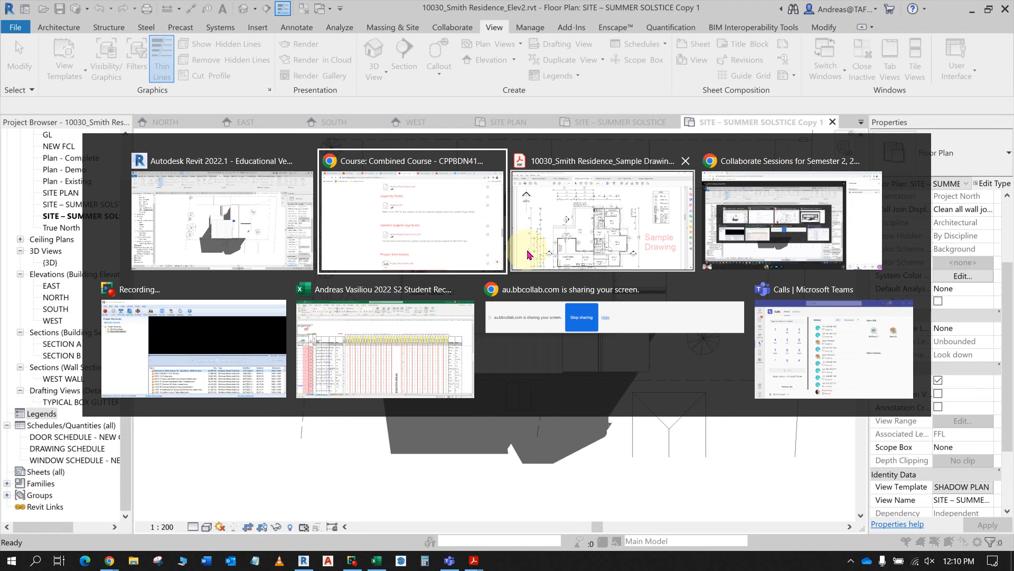
left_click(523, 248)
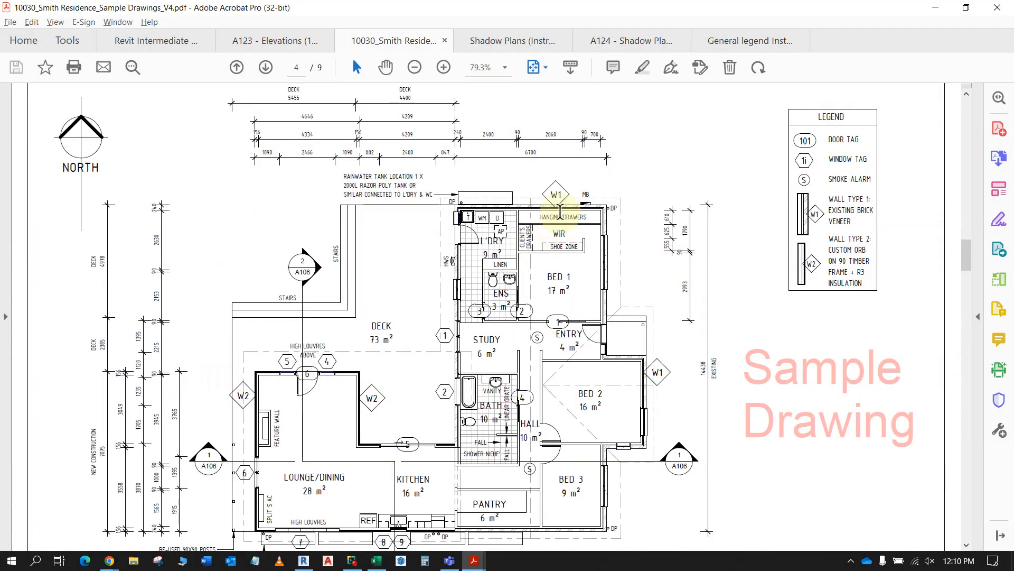
left_click(729, 42)
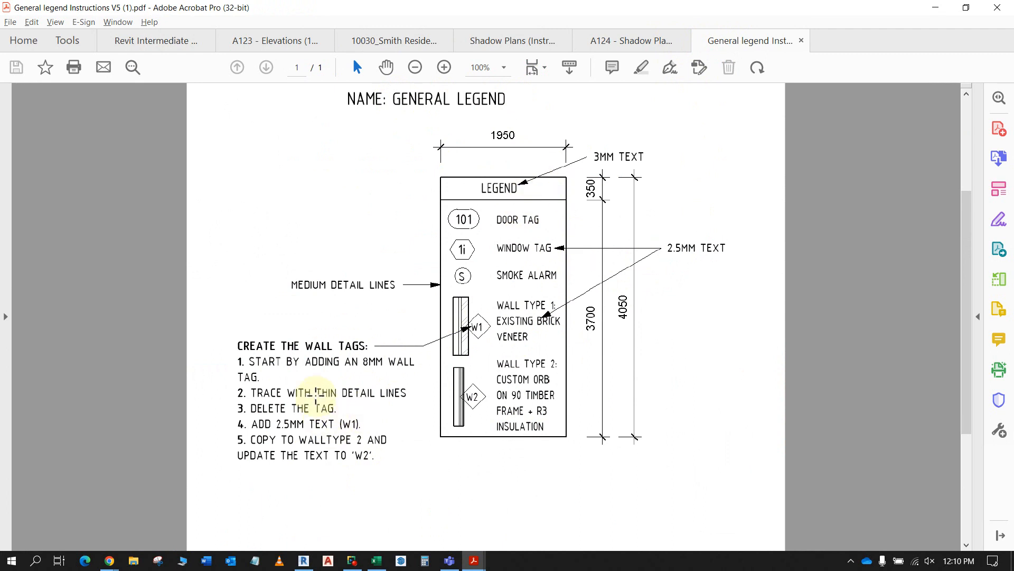
scroll(354, 376, "up", 3)
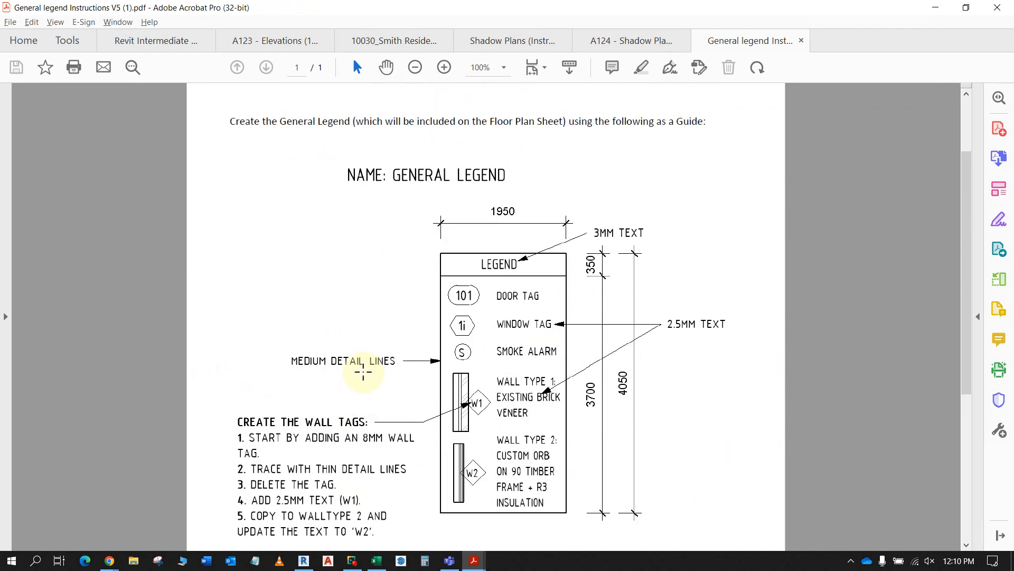
scroll(362, 373, "down", 4)
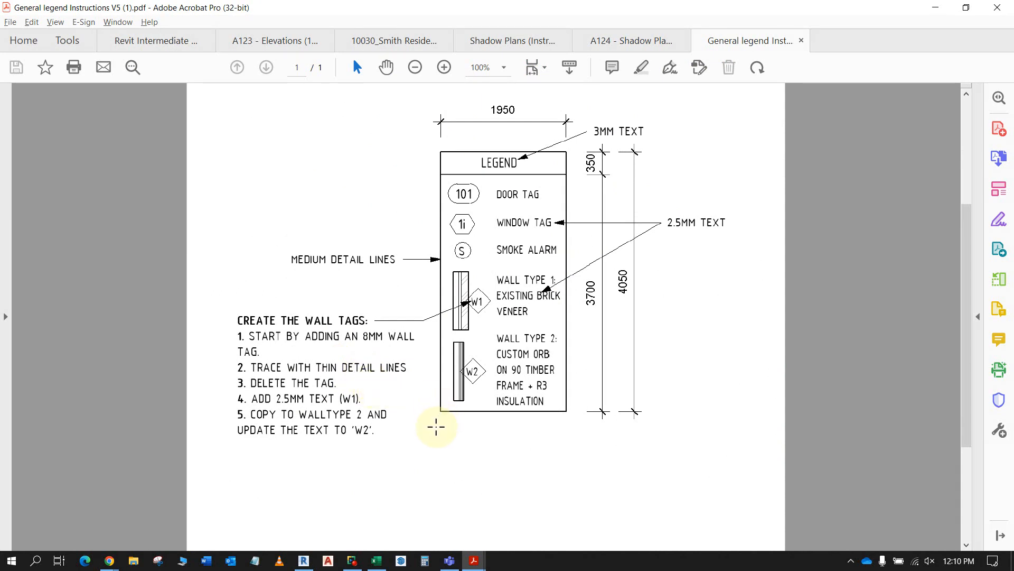
key("alt+Tab")
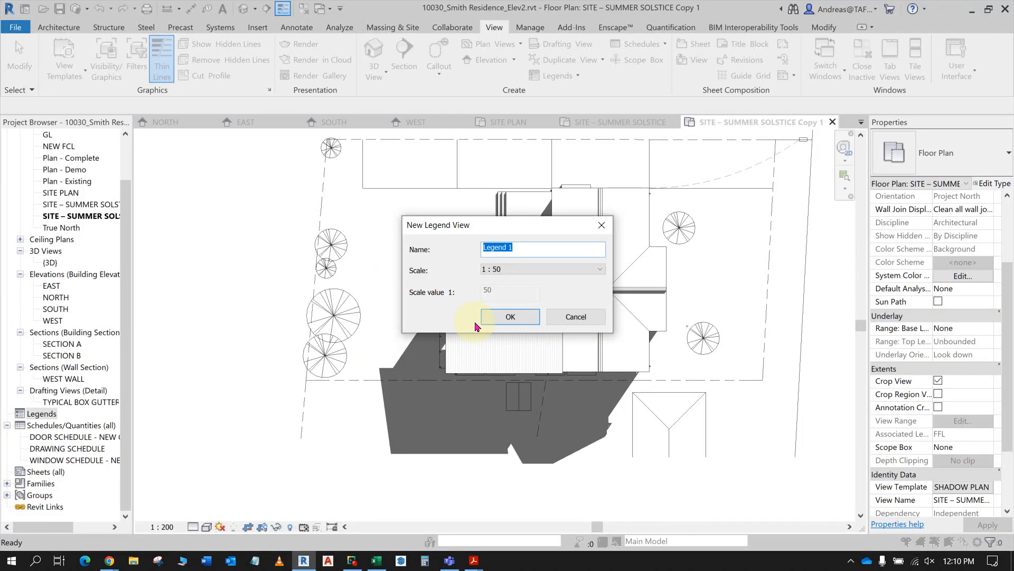
type("GENERAL LEGEND")
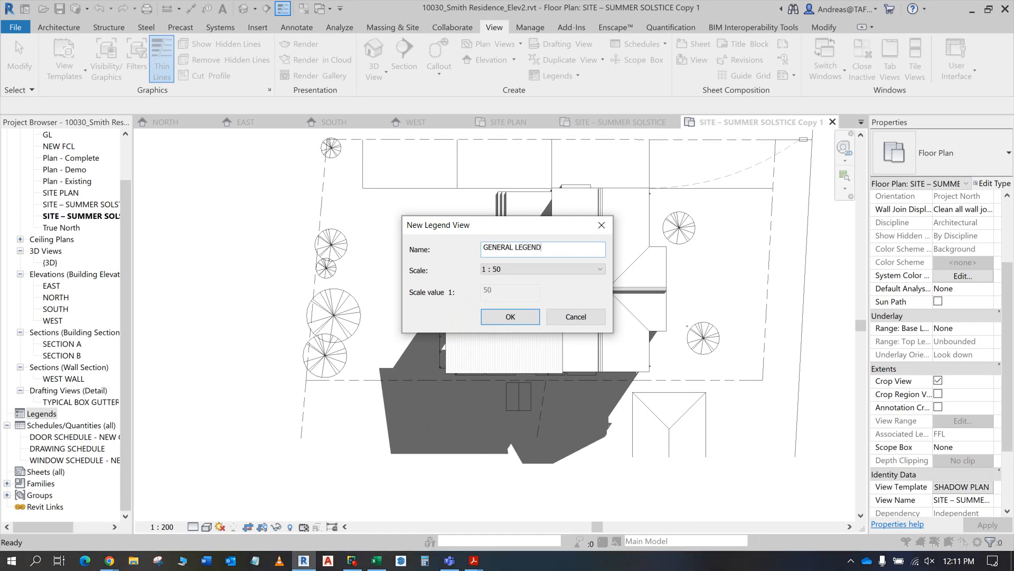
left_click(527, 320)
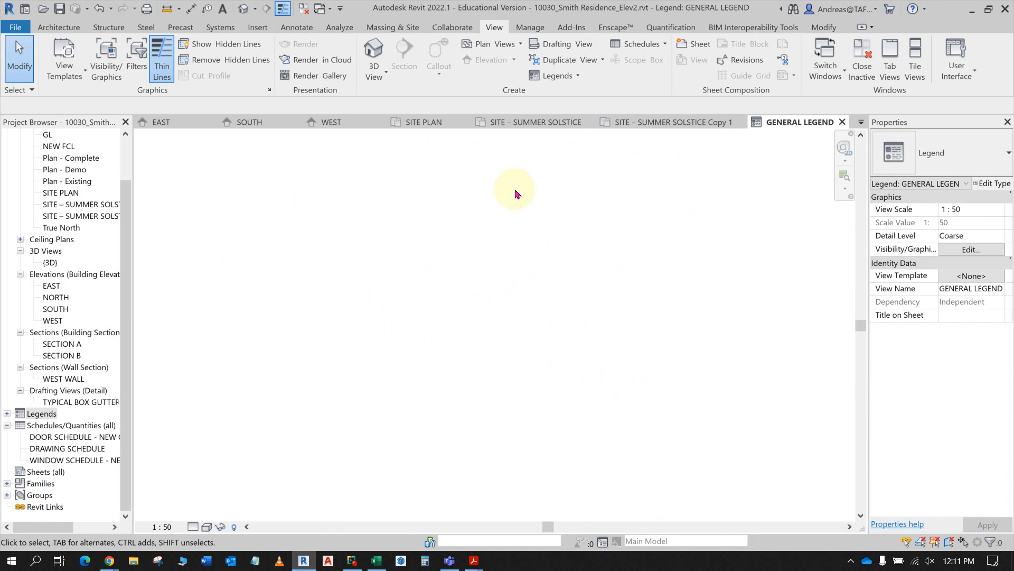
- Check the border's line type in the Acrobat instructions and start a Detail Line in Revit's legend view with the Medium Lines style
key("alt+Tab")
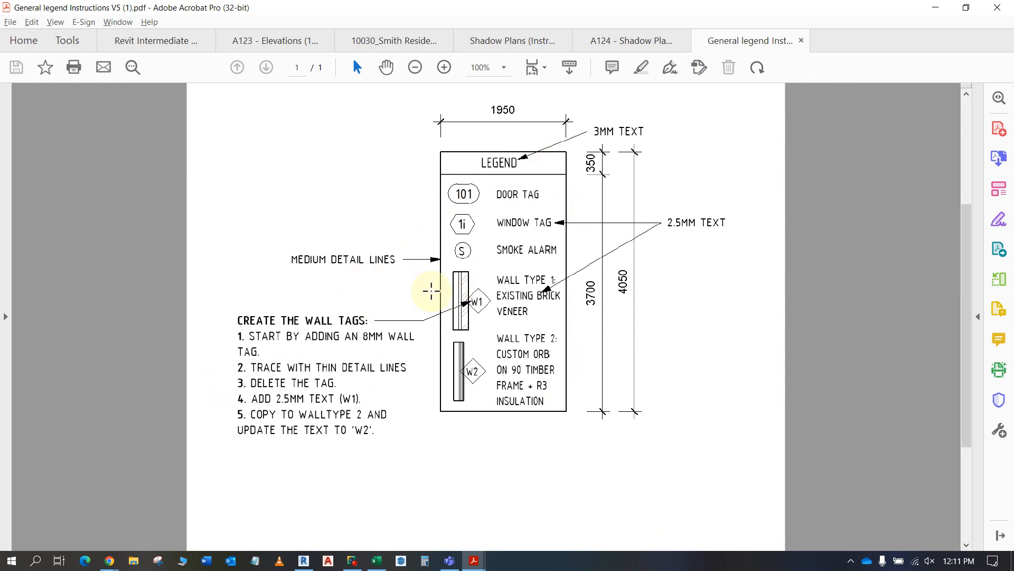
key("alt+Tab")
key("alt+Tab")
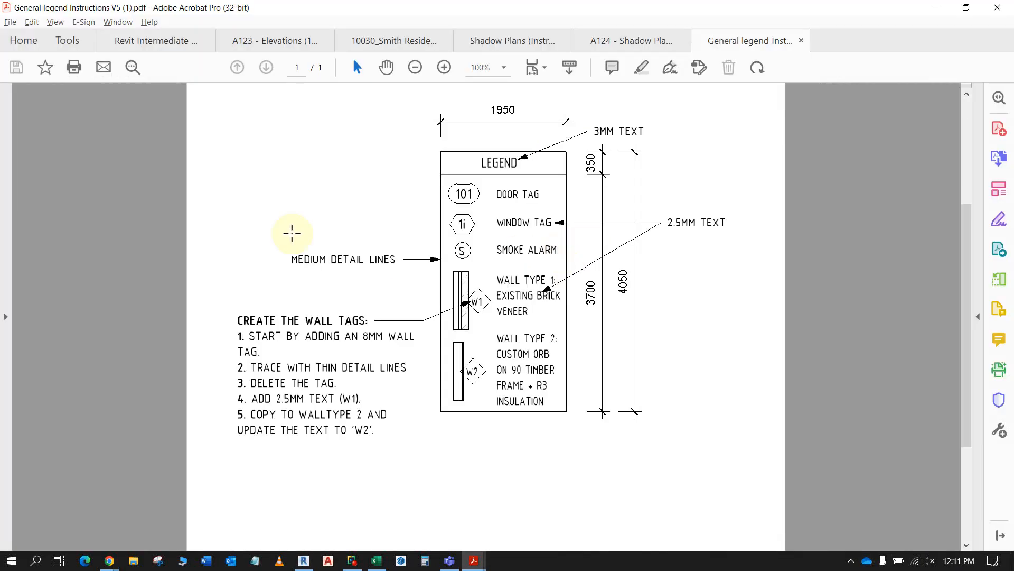
key("alt+Tab")
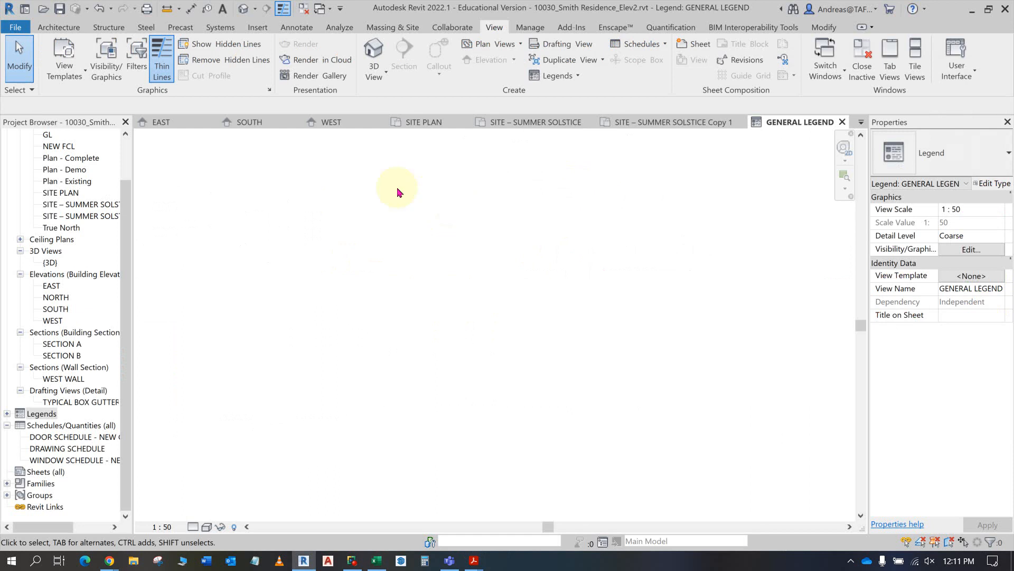
left_click(290, 29)
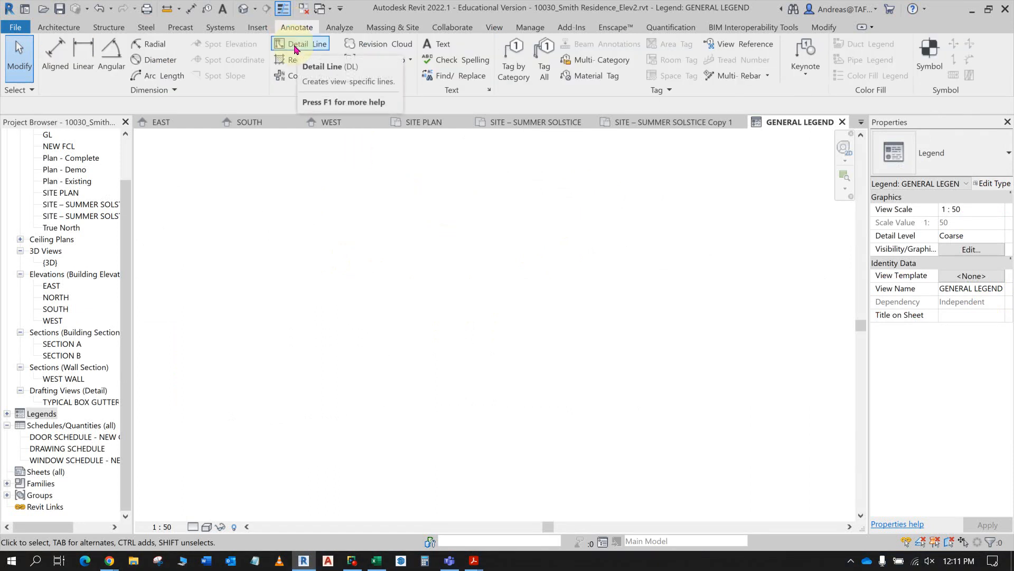
left_click(295, 47)
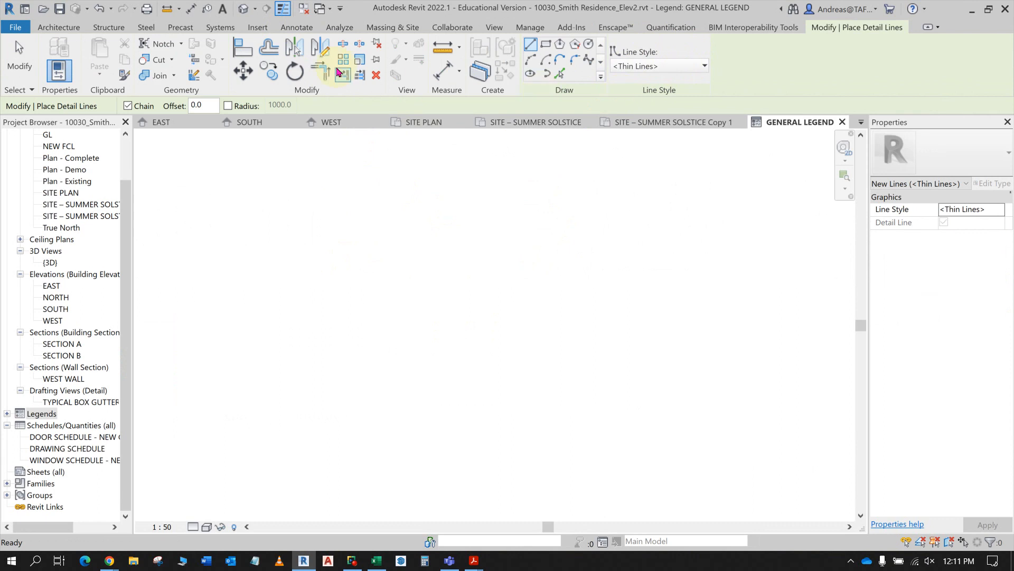
left_click(296, 28)
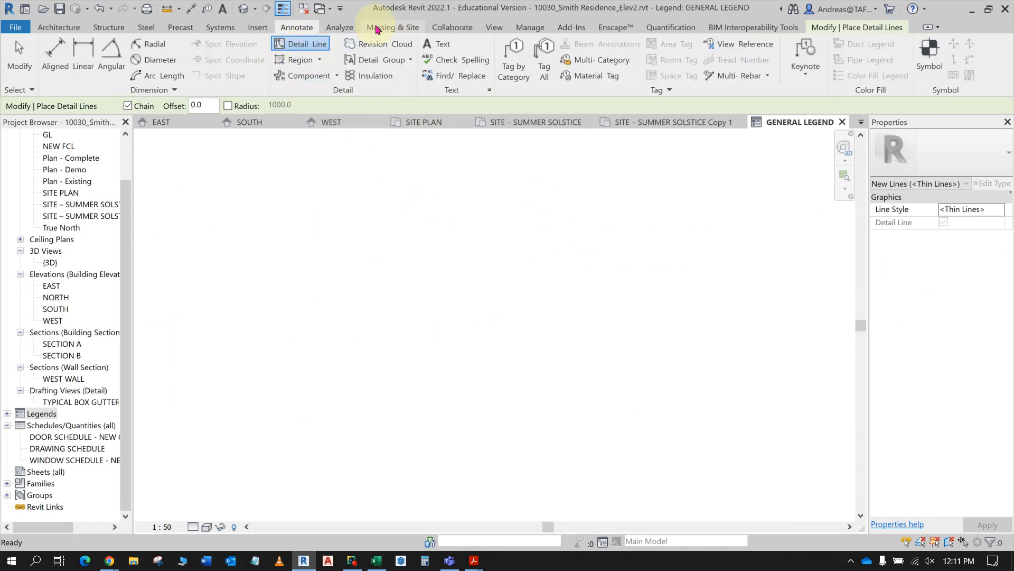
left_click(867, 27)
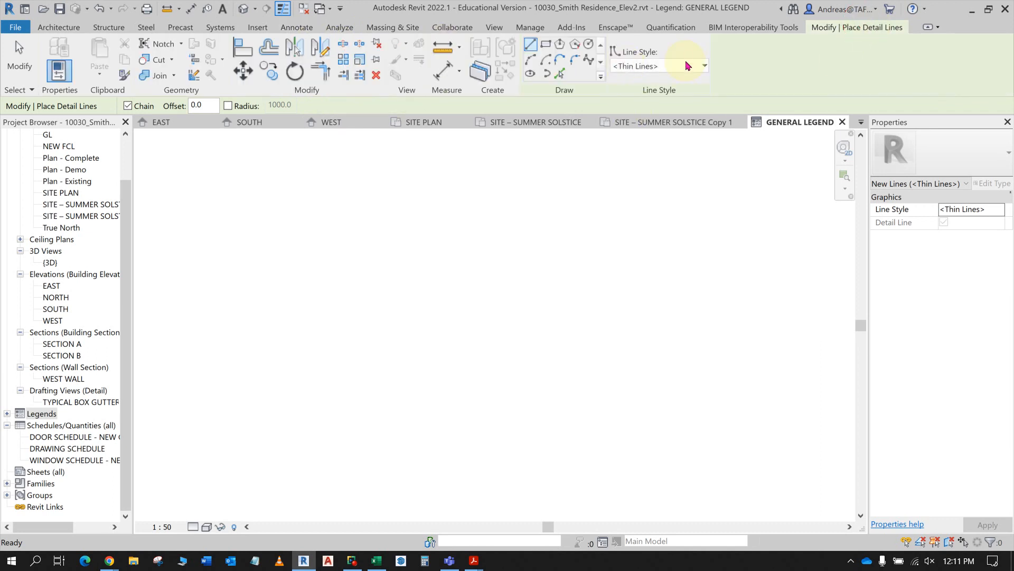
left_click(702, 65)
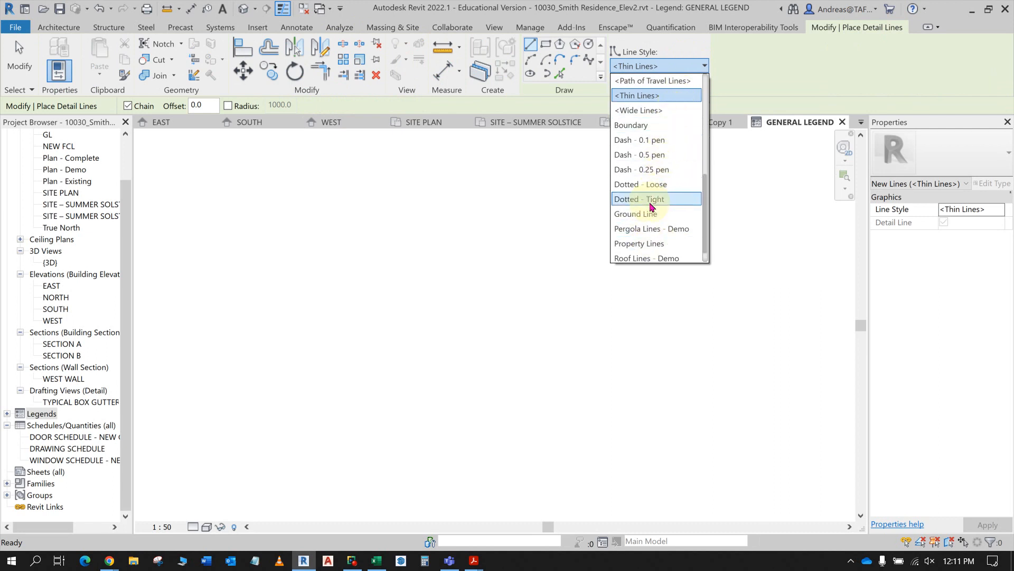
scroll(655, 212, "up", 2)
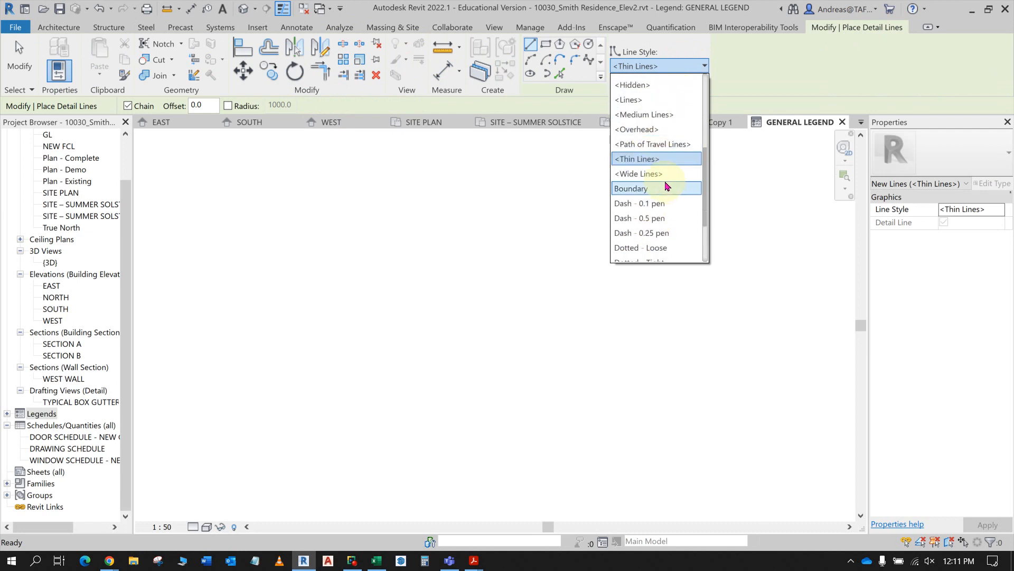
scroll(666, 174, "down", 3)
scroll(671, 174, "up", 4)
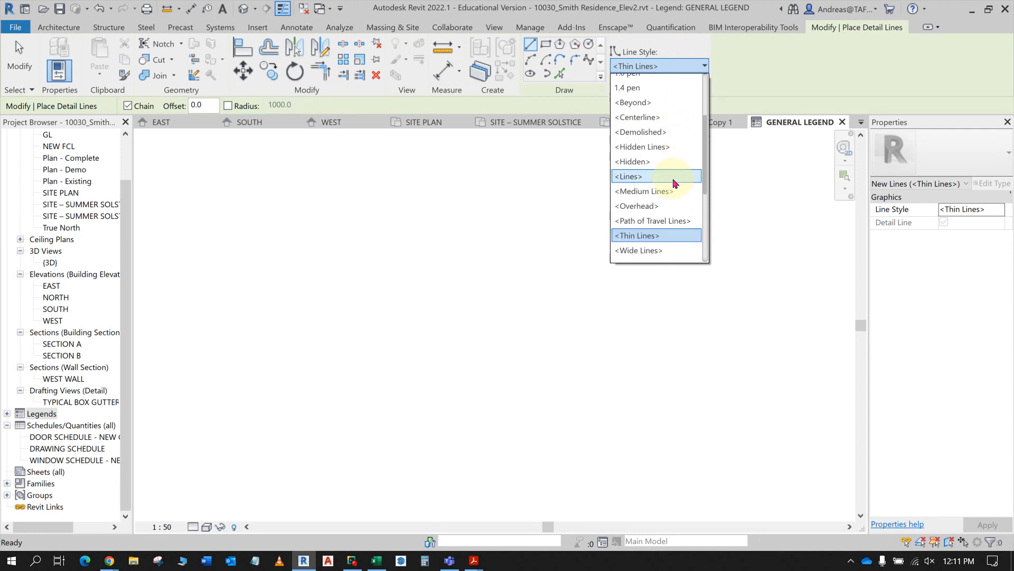
left_click(669, 191)
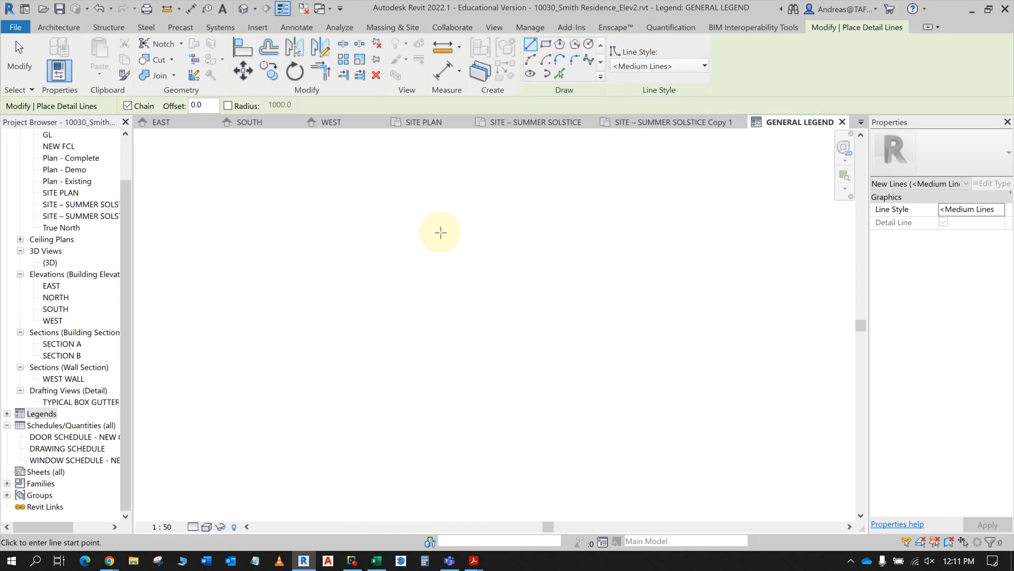
- Draw the legend border in the GENERAL LEGEND view as a detail-line rectangle about 1900 mm wide and 4100 mm high
key("alt+Tab")
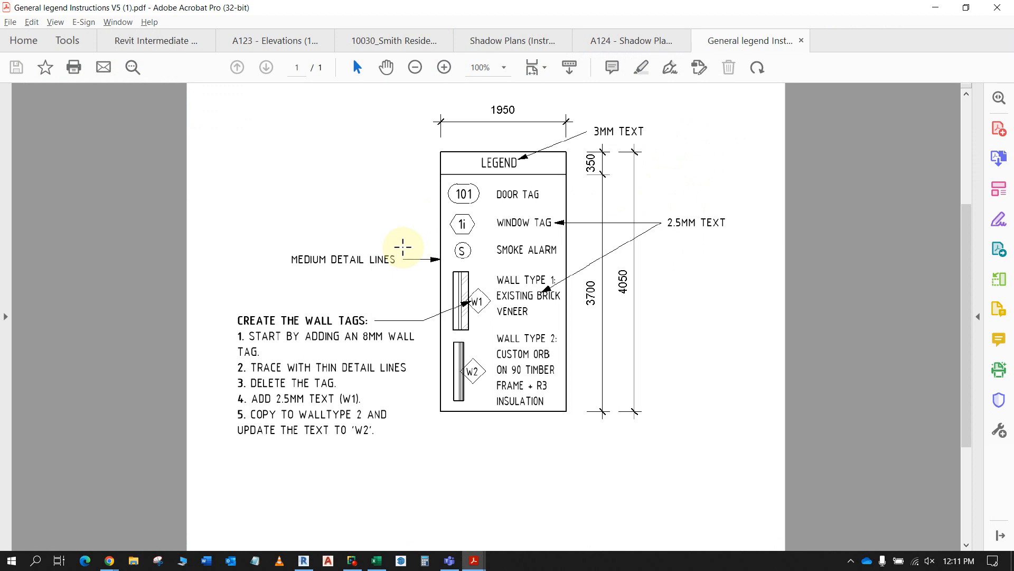
key("alt+Tab")
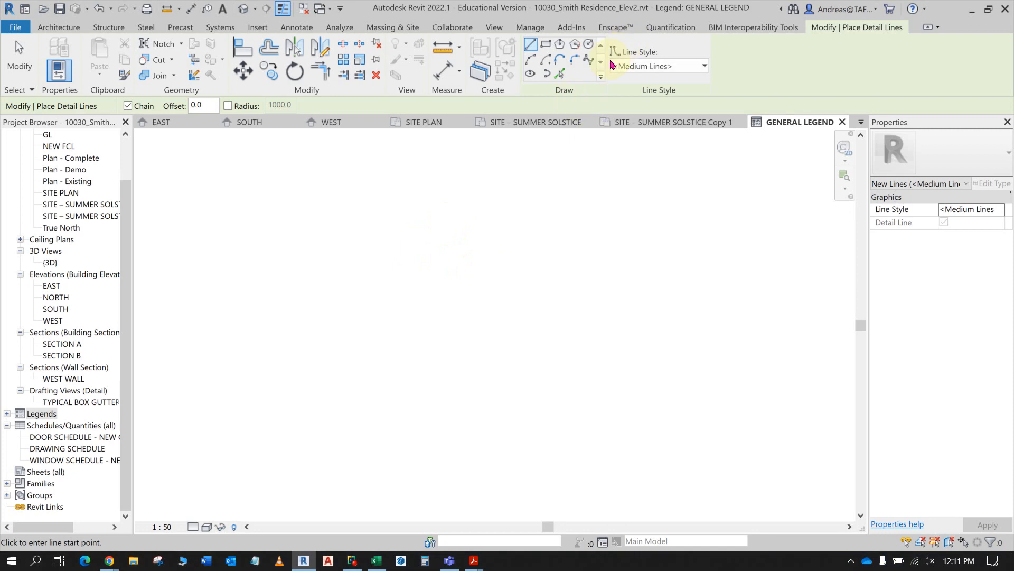
left_click(546, 46)
left_click(399, 217)
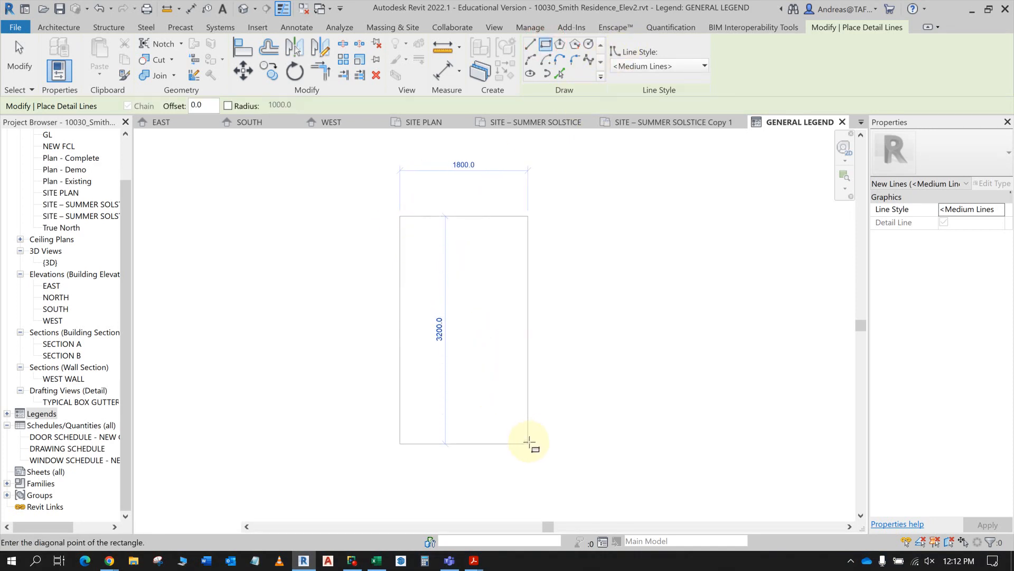
left_click(535, 507)
middle_click_drag(634, 301, 609, 226)
key("Escape")
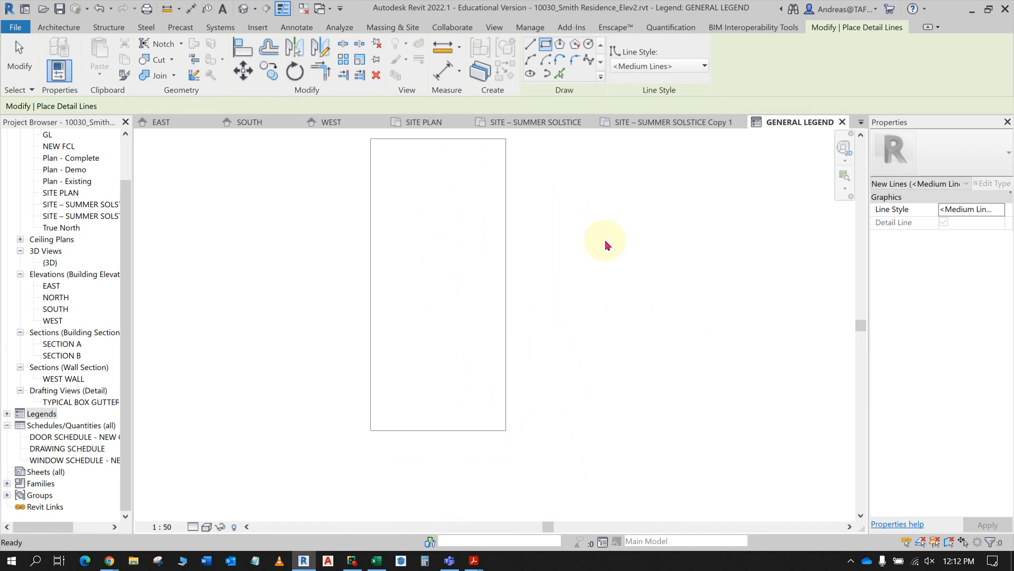
key("Escape")
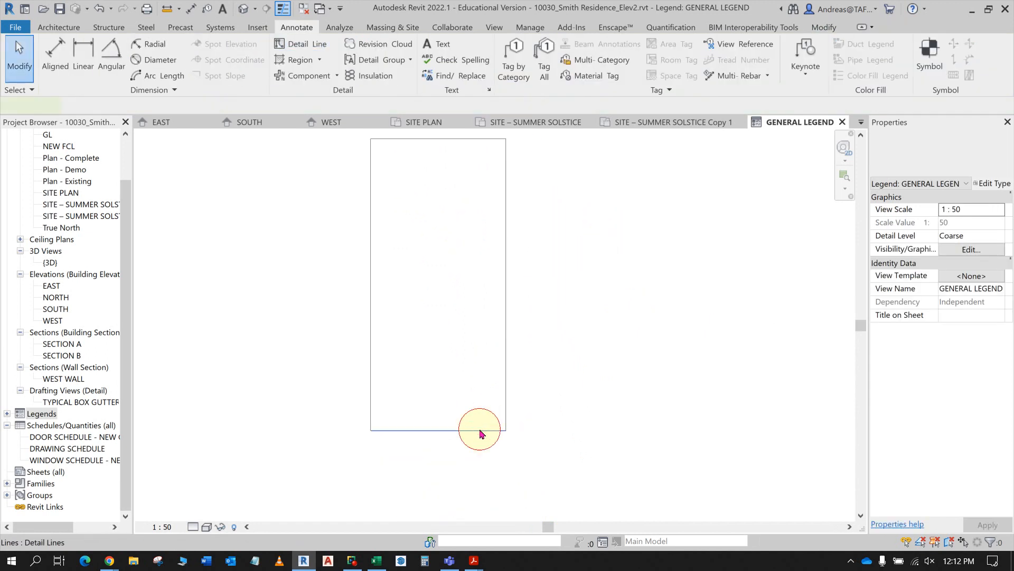
- Check the border height in the Acrobat instructions and set the legend rectangle's height in Revit to 4050 mm
left_click(479, 430)
key("alt+Tab")
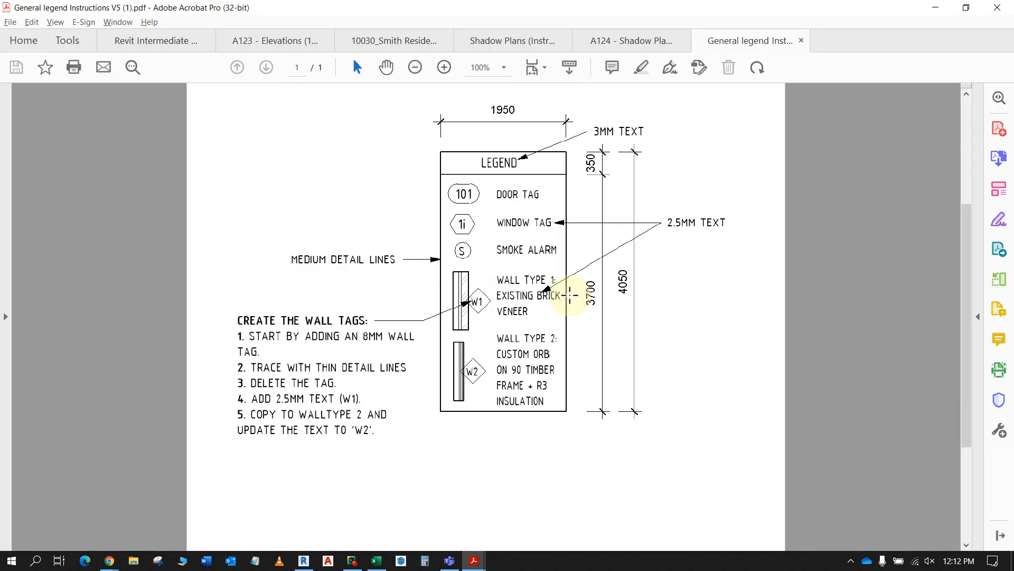
key("alt+Tab")
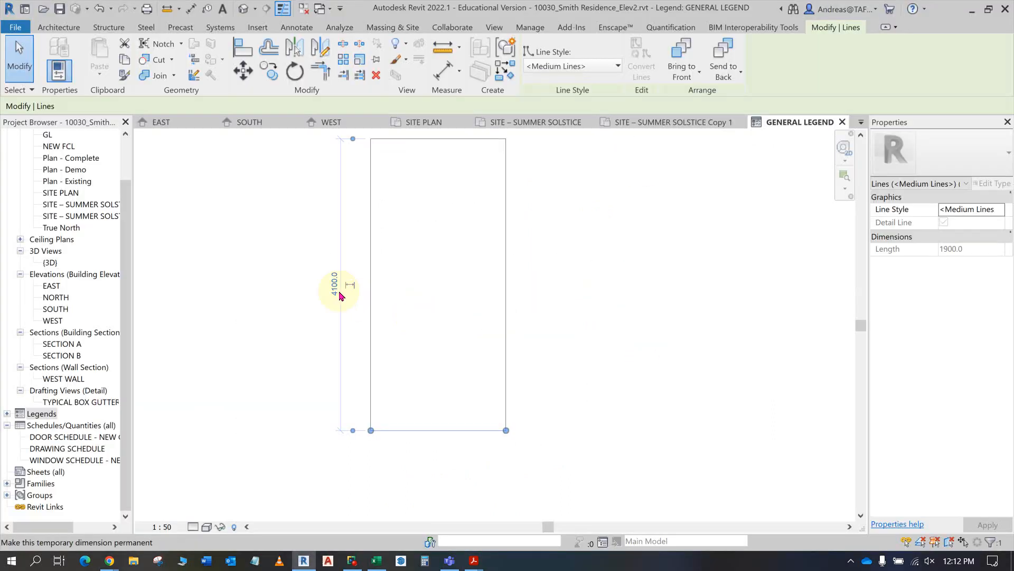
left_click(334, 287)
type("4050")
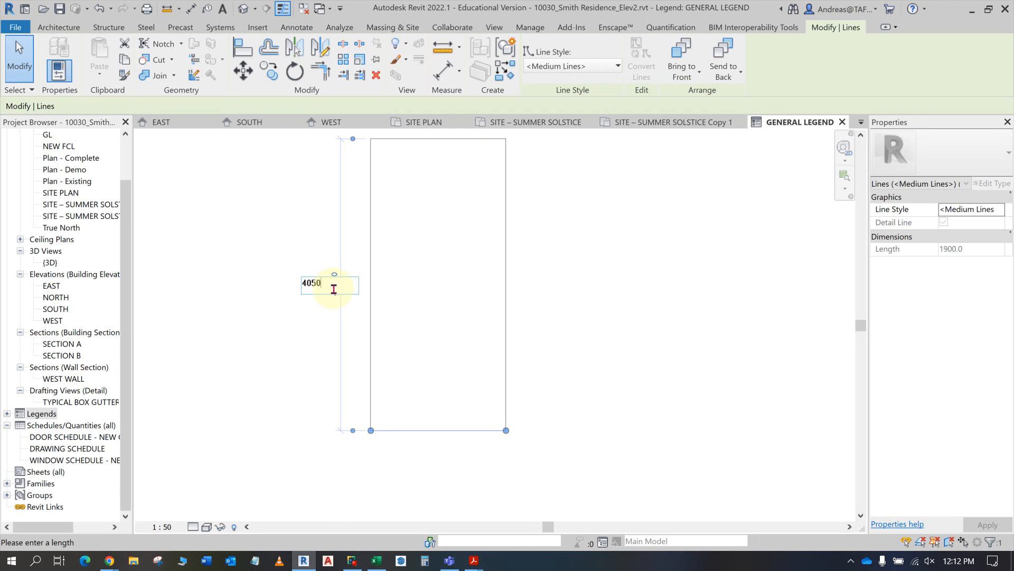
key("Return")
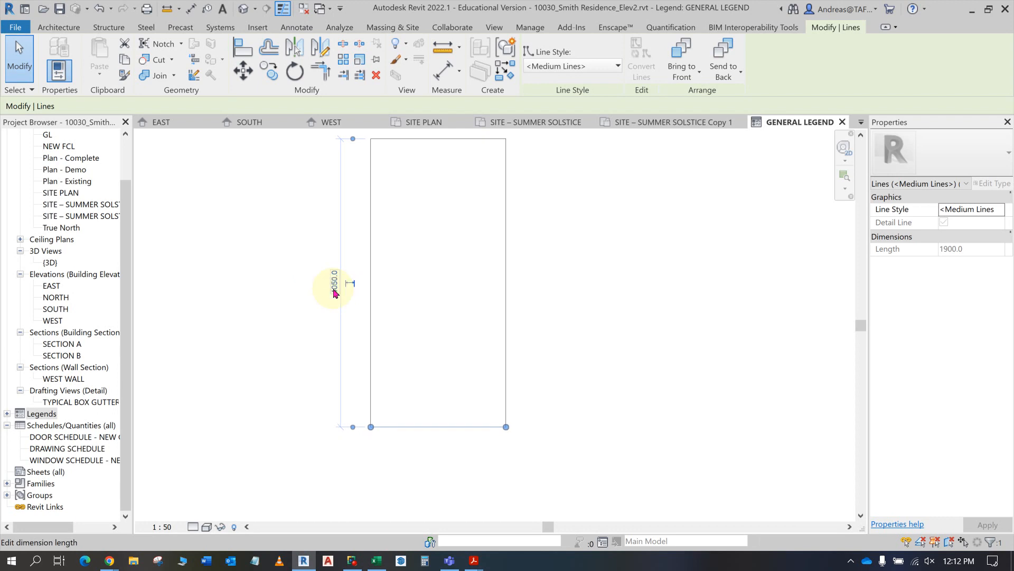
- Check the border width in the Acrobat instructions and set the legend rectangle's width in Revit to 1950 mm
left_click(372, 212)
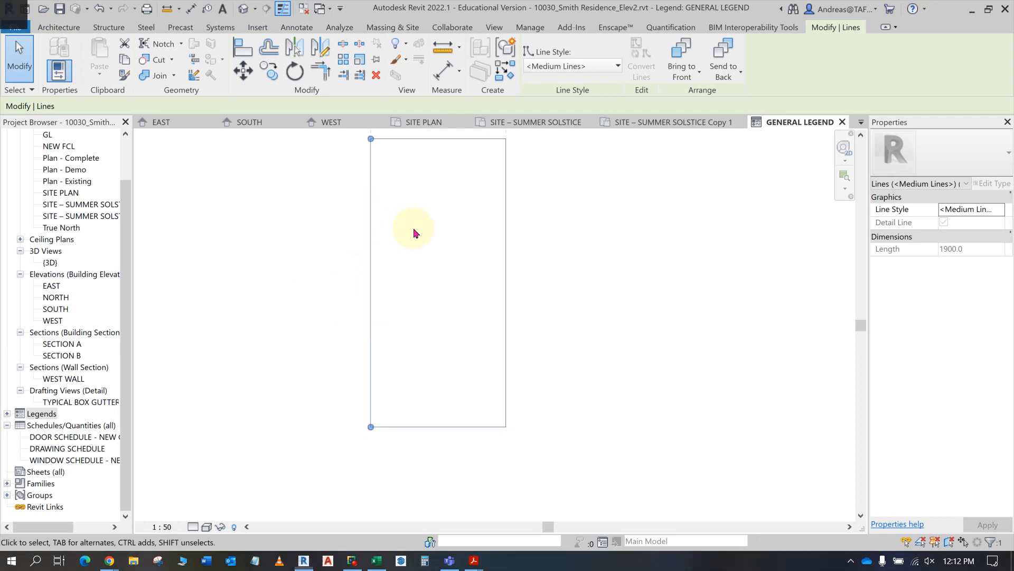
key("alt+Tab")
key("alt+Tab")
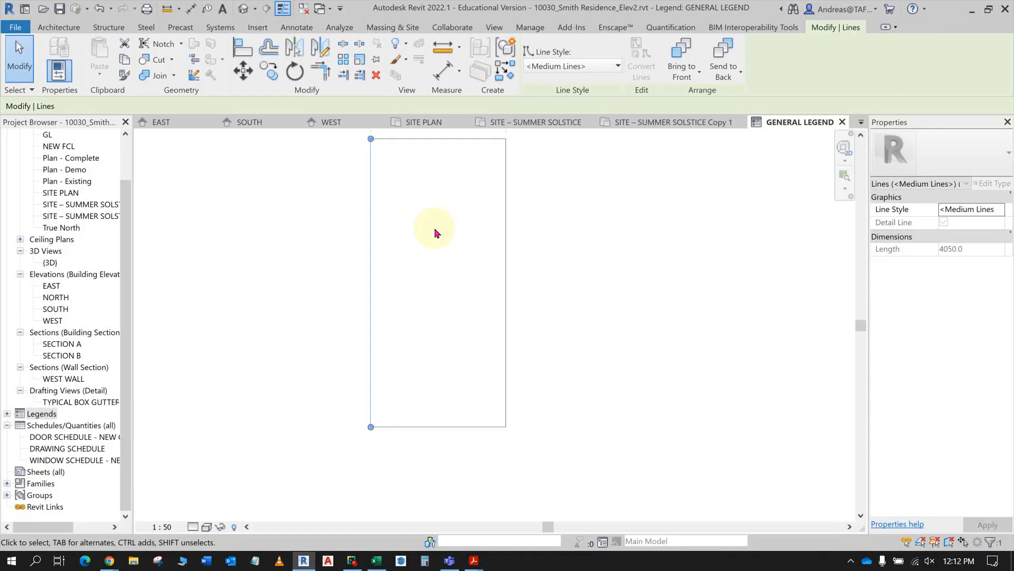
middle_click_drag(458, 242, 472, 385)
left_click(456, 252)
type("1")
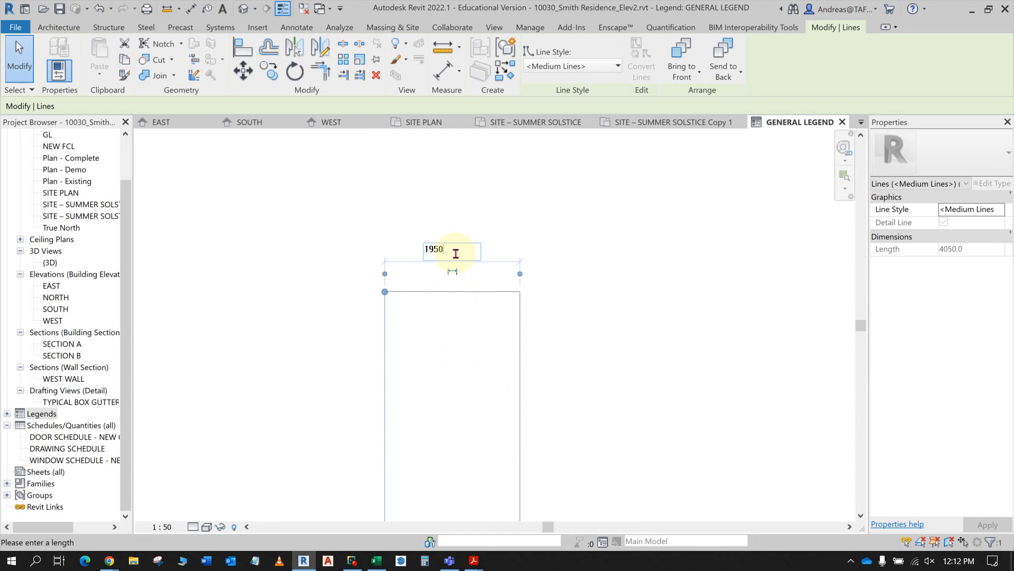
type("950")
key("Return")
scroll(616, 356, "down", 5)
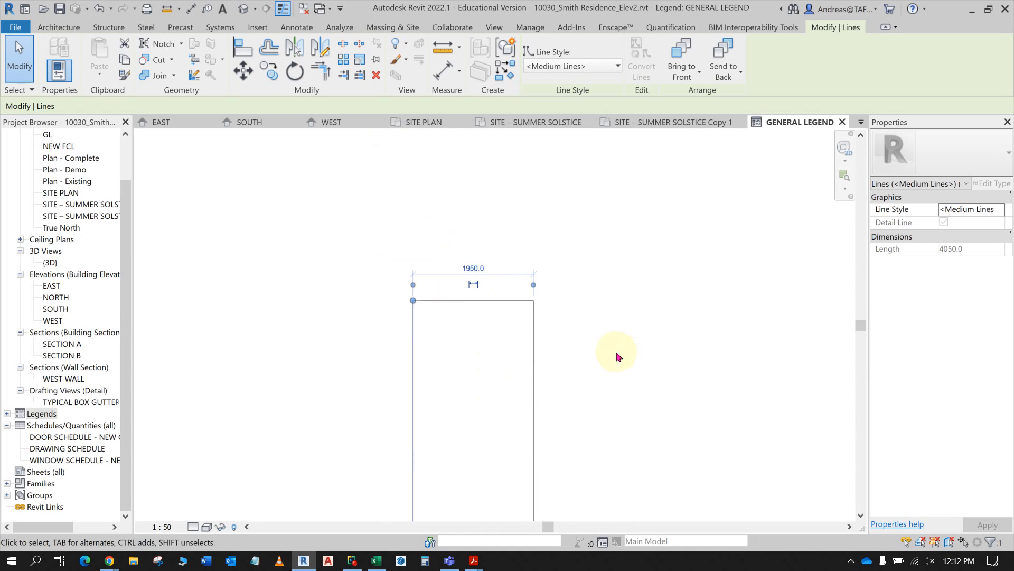
scroll(544, 288, "up", 4)
- Check the header height in the Acrobat instructions and offset a copy of the Revit legend's upper border line 350 mm downwards
key("alt+Tab")
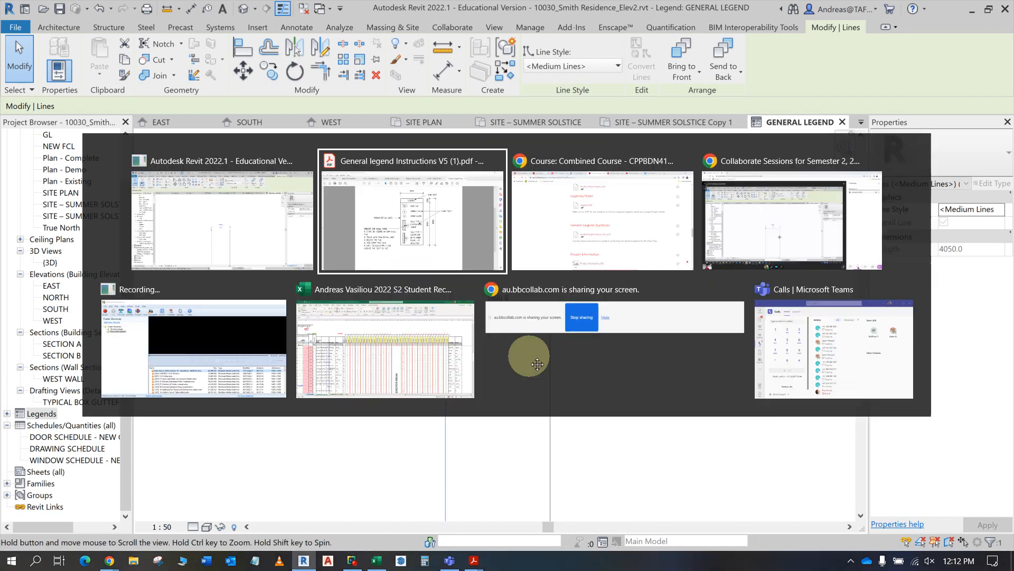
key("alt+Tab")
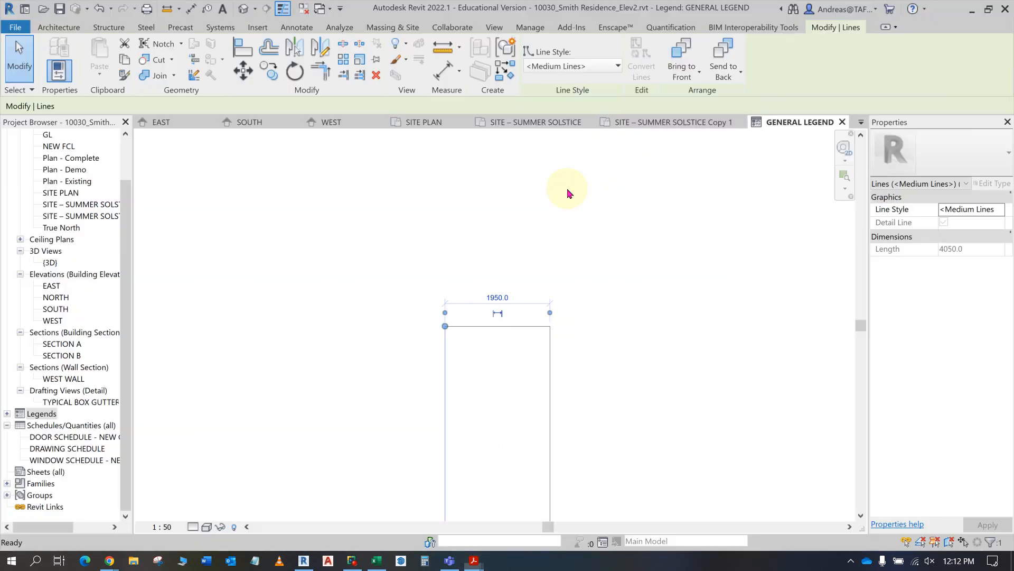
left_click(499, 322)
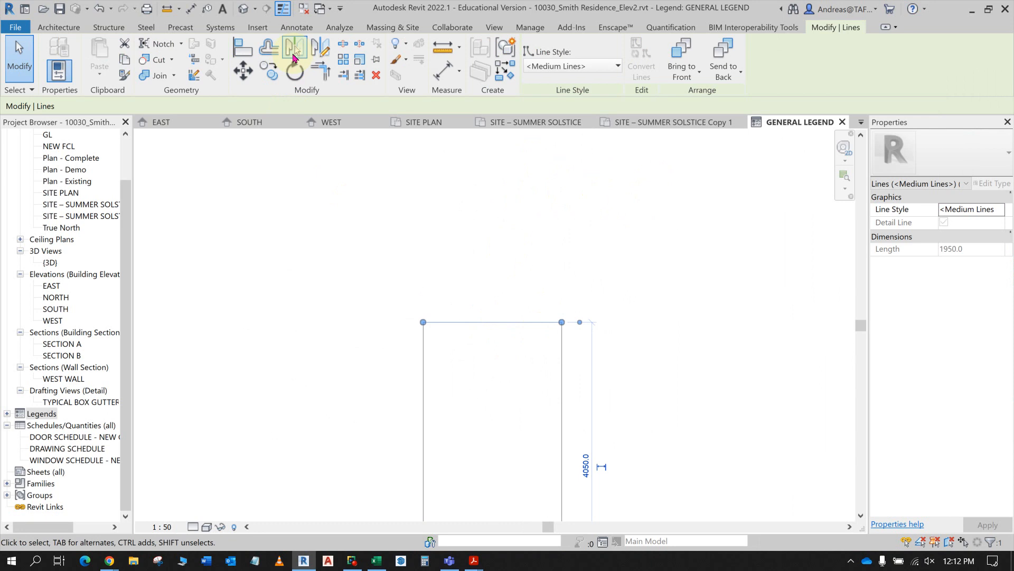
left_click(269, 48)
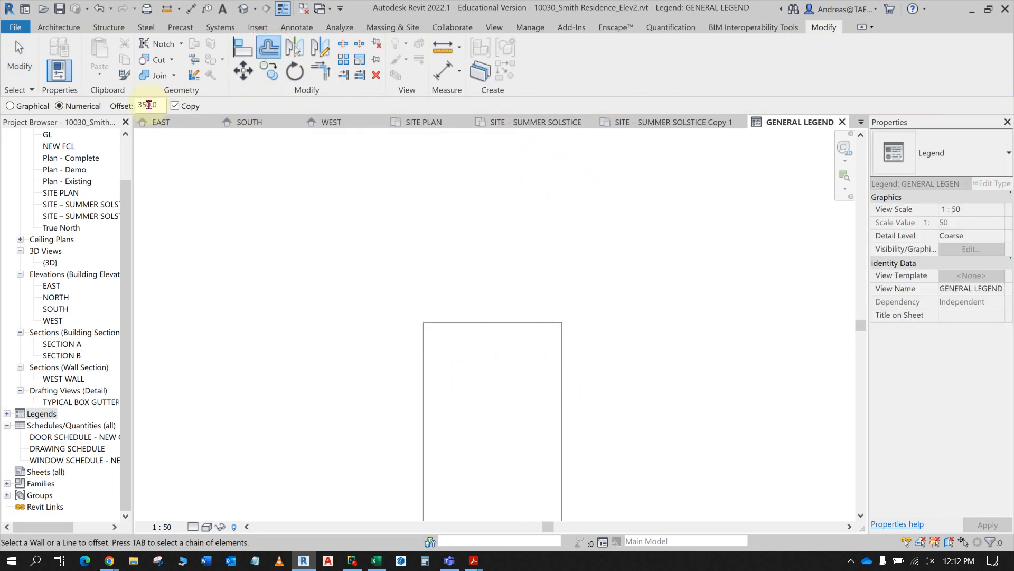
left_click(455, 325)
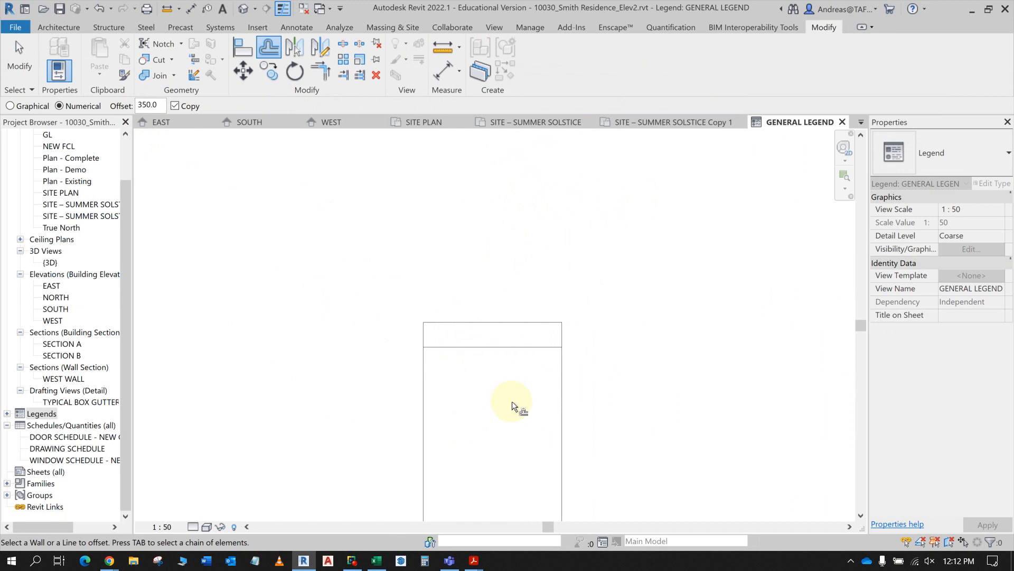
key("Escape")
middle_click_drag(525, 421, 527, 295)
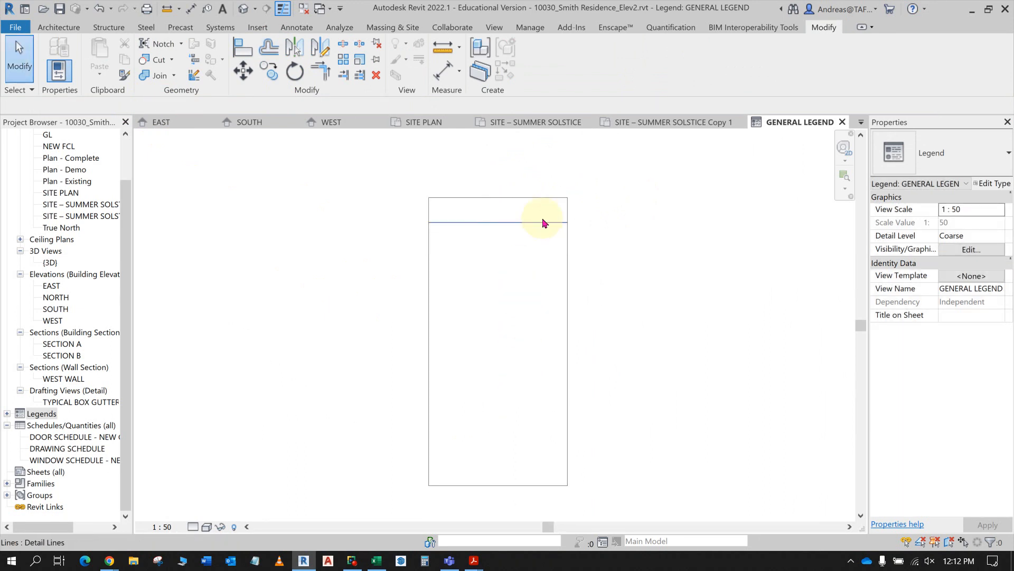
- Check the title's text size in the Acrobat instructions and start Revit's Text tool with type Standard 3.0mm, aligned middle and centre
key("alt+Tab")
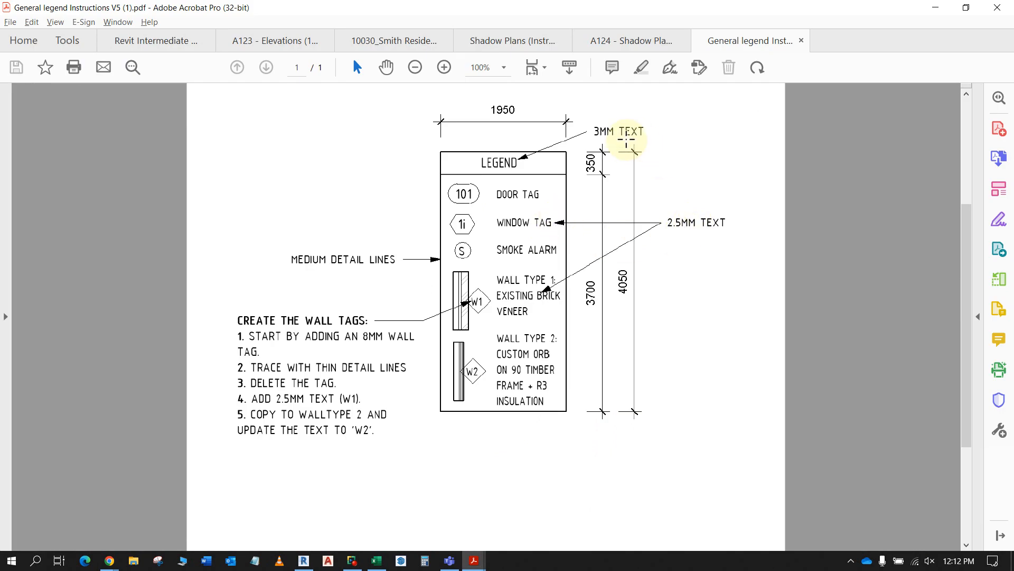
key("alt+Tab")
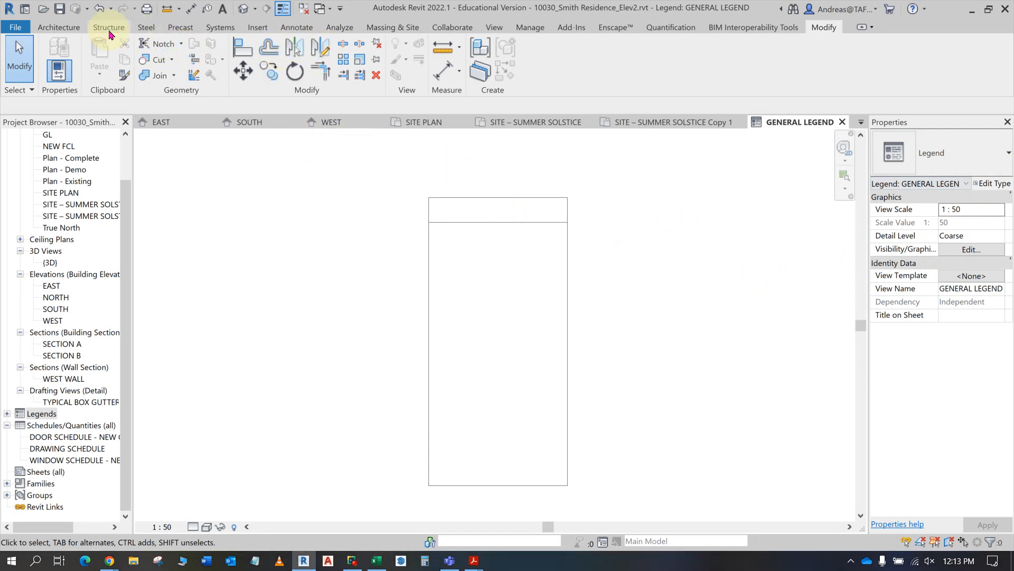
left_click(296, 27)
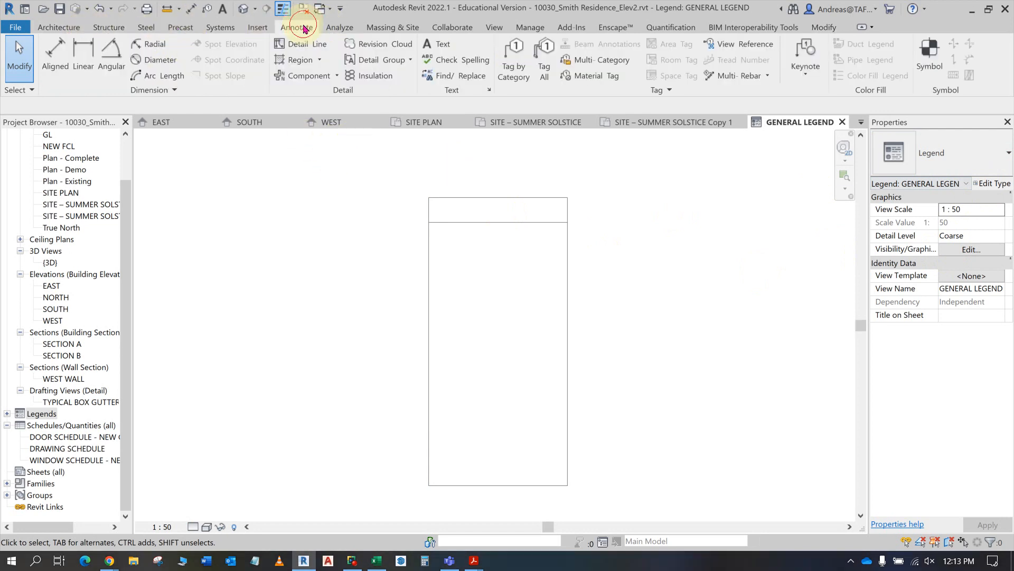
left_click(437, 44)
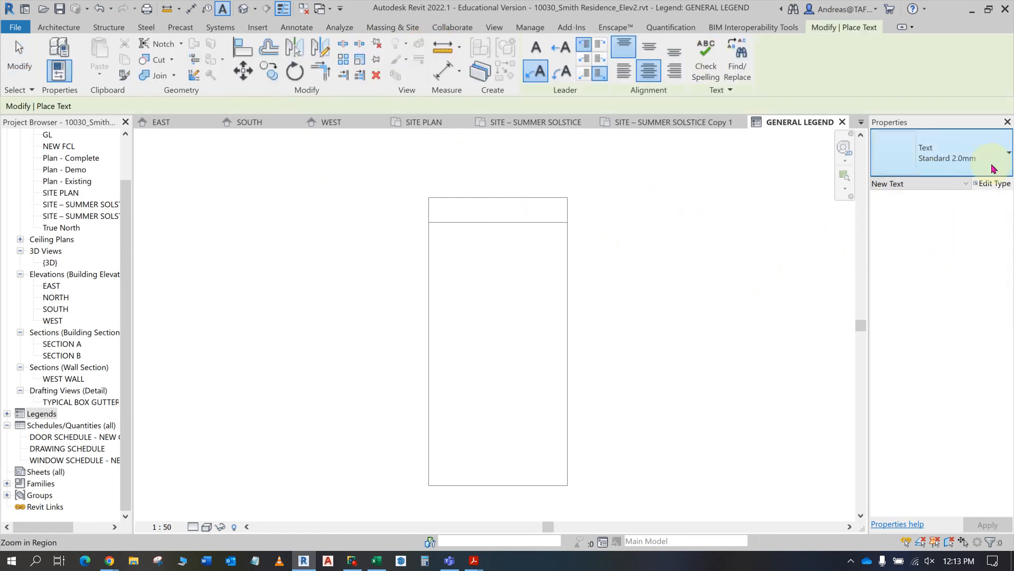
left_click(994, 167)
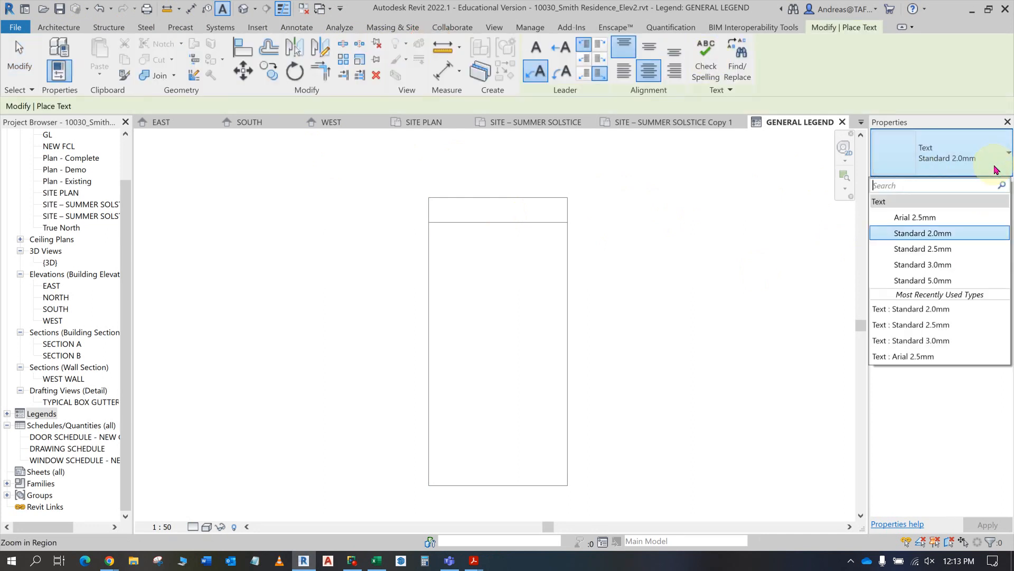
left_click(950, 265)
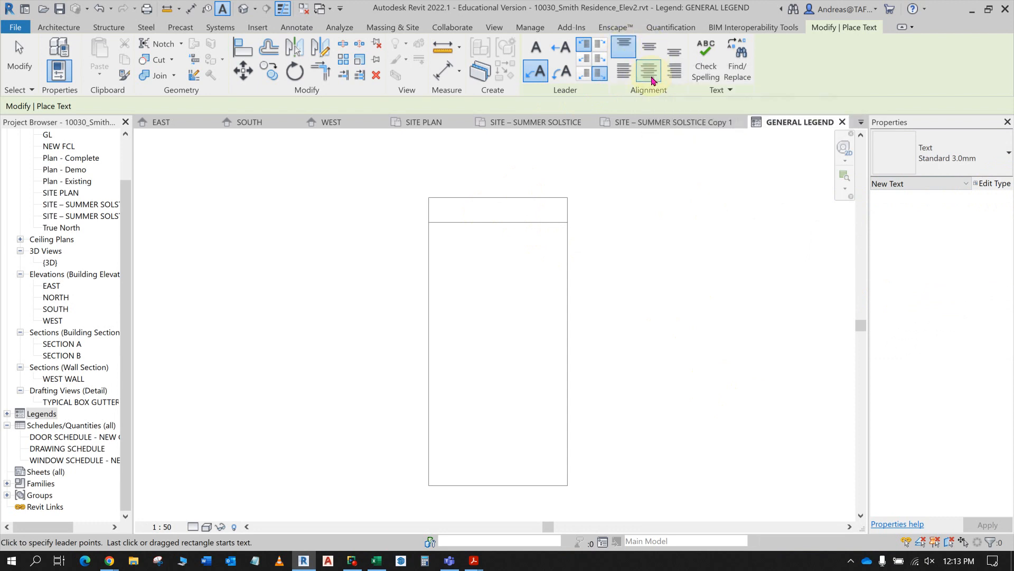
left_click(649, 48)
left_click(649, 70)
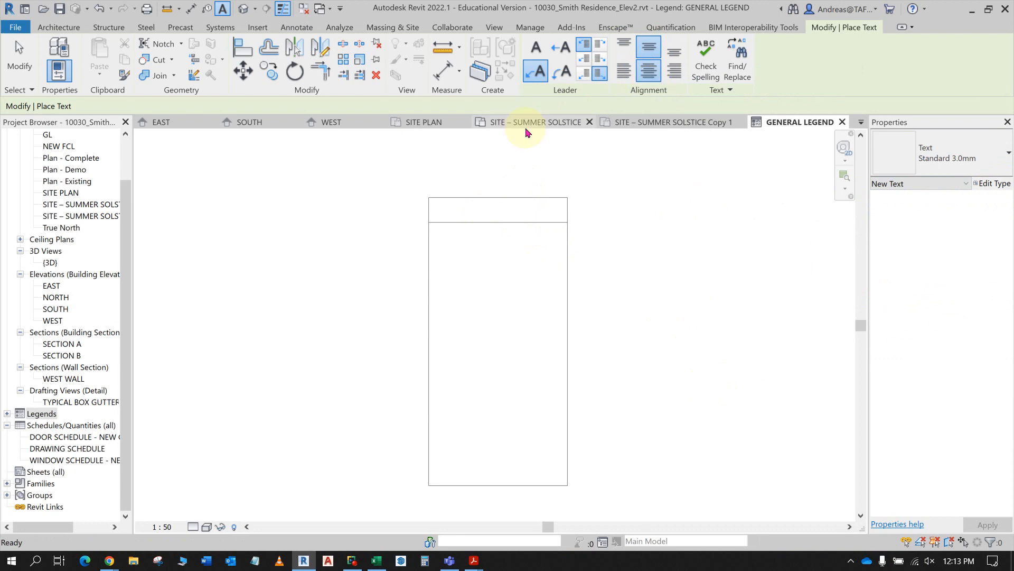
left_click(495, 209)
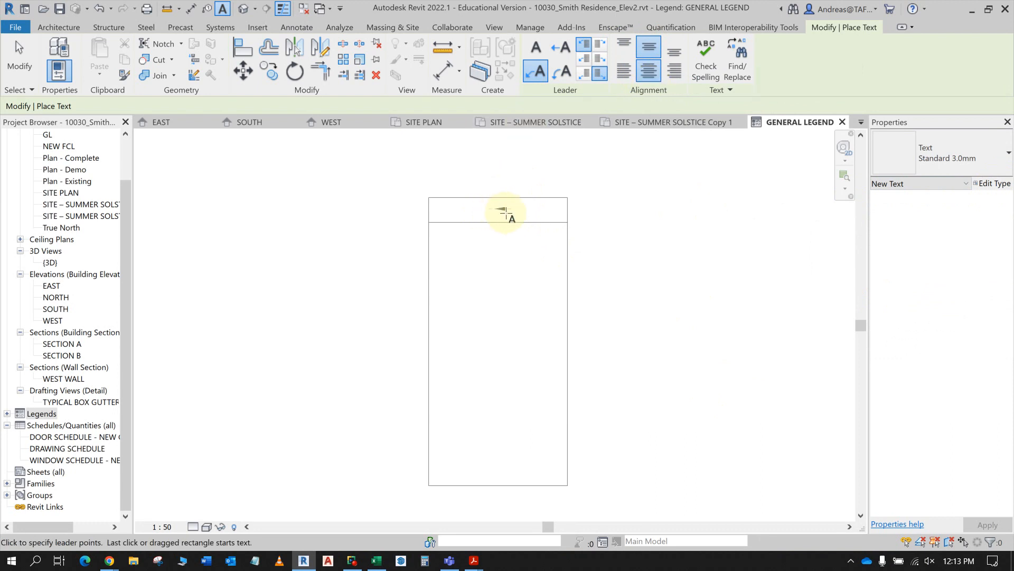
key("alt+Tab")
key("alt+Tab")
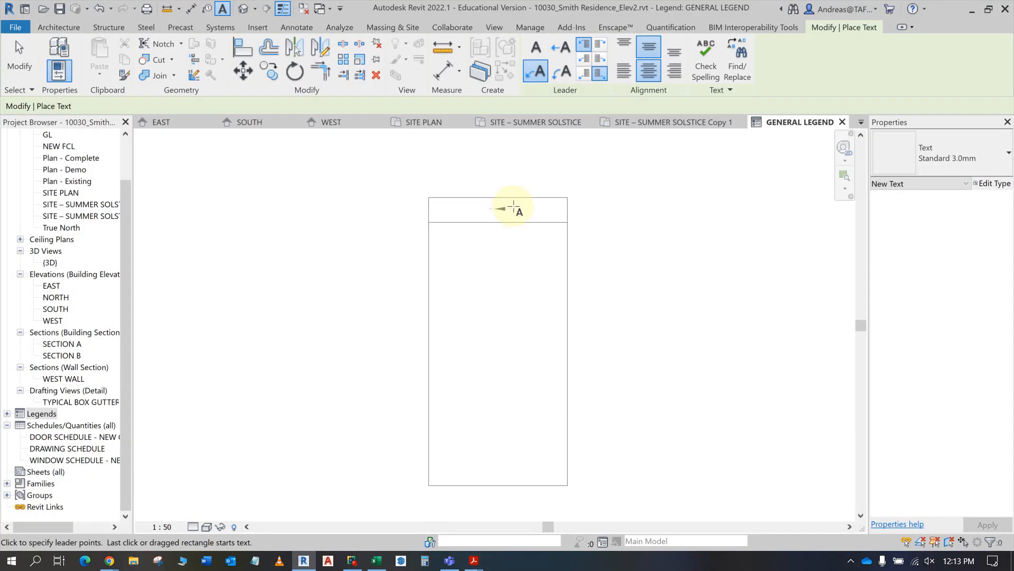
key("Escape")
key("Escape")
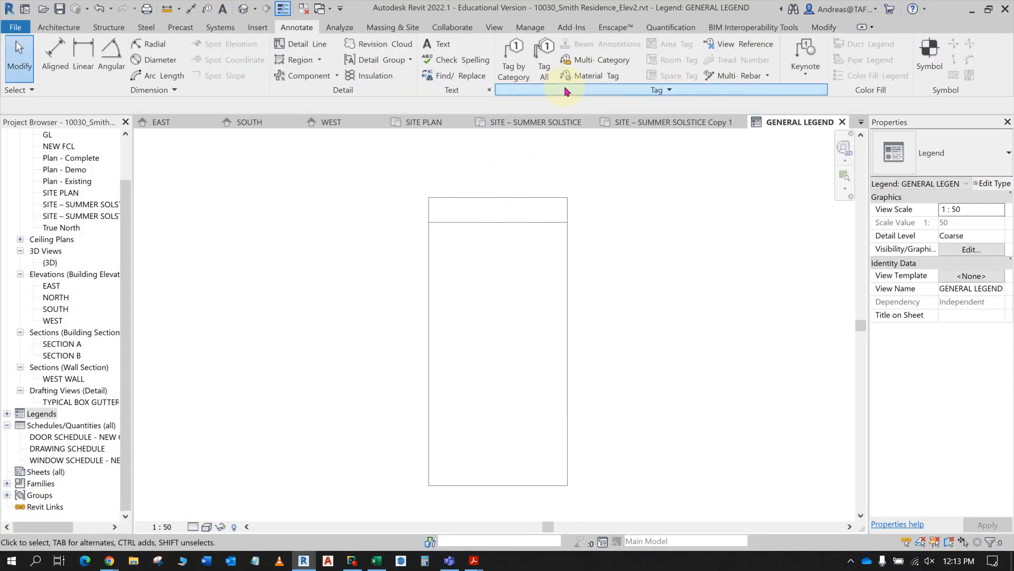
- Place the text LEGEND without a leader in the header box of the legend border
left_click(439, 45)
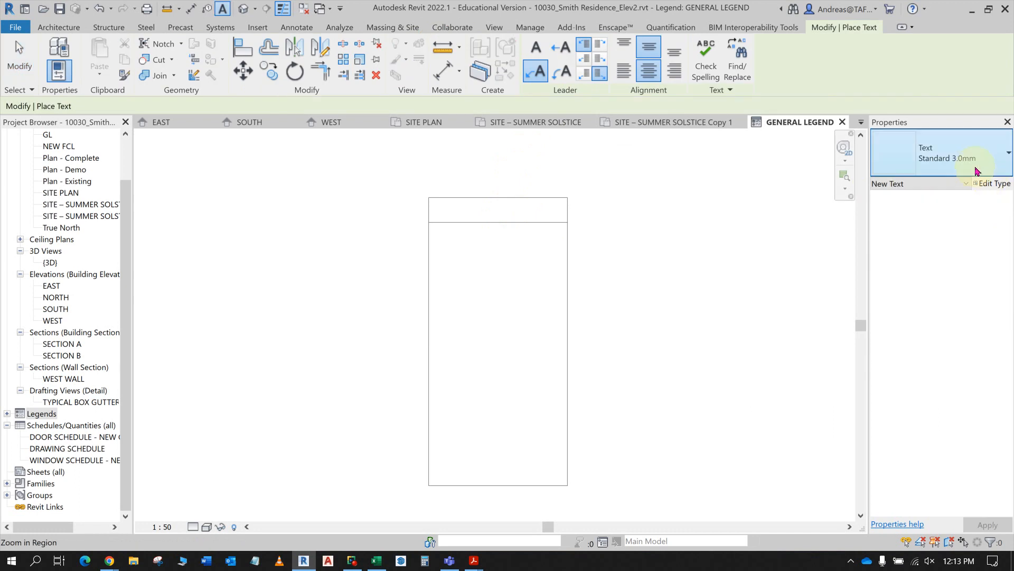
left_click(538, 49)
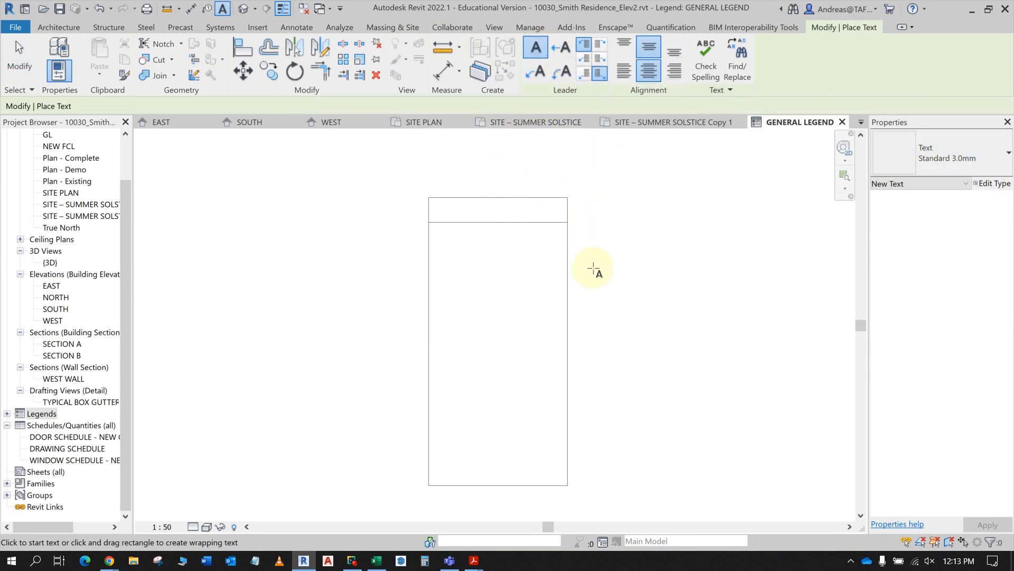
left_click(493, 210)
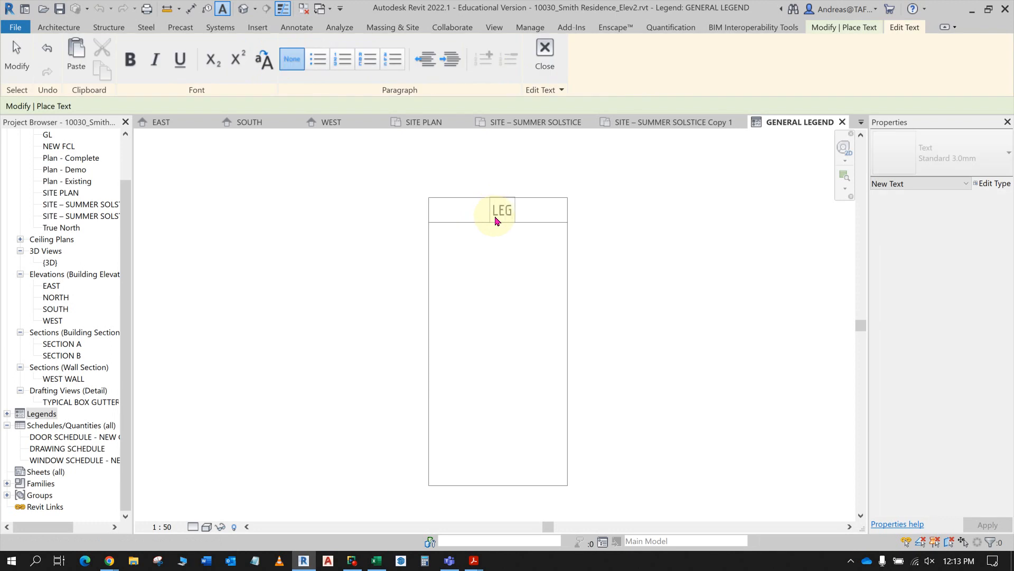
left_click(650, 245)
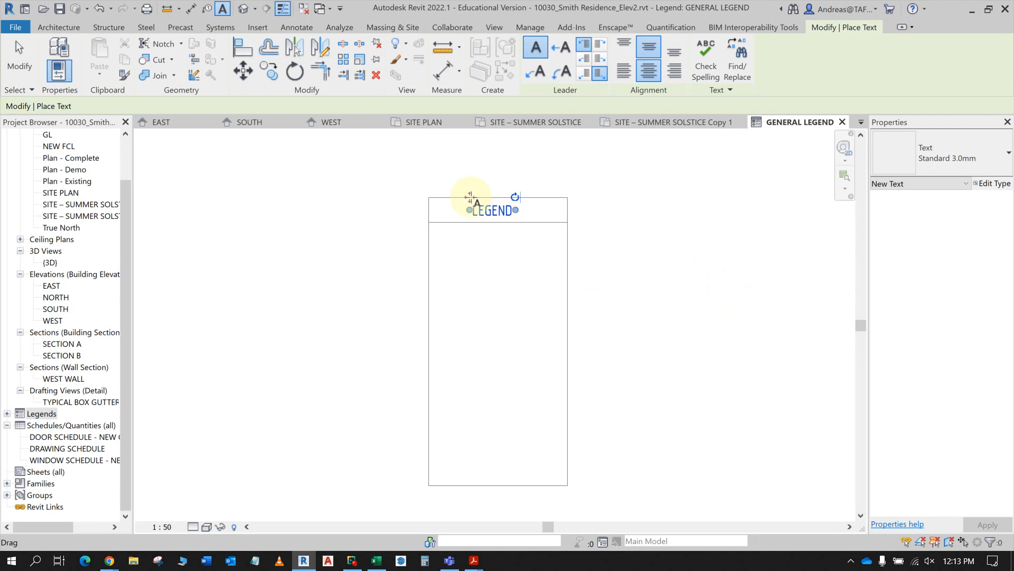
- Move the LEGEND title so it sits centred within the header box
left_click_drag(468, 195, 478, 198)
scroll(580, 258, "up", 3)
middle_click_drag(582, 263, 606, 396)
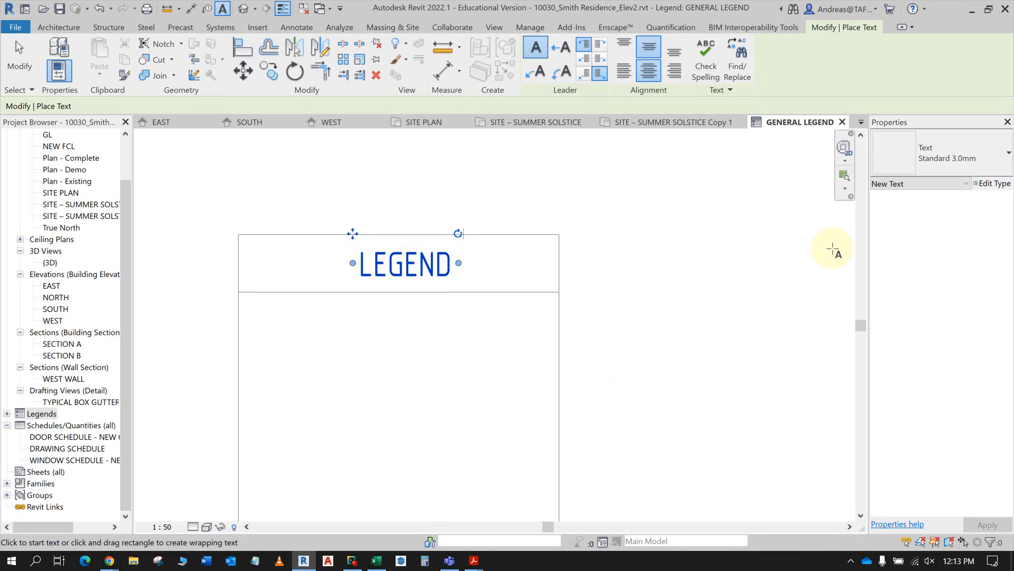
left_click(446, 340)
left_click(423, 266)
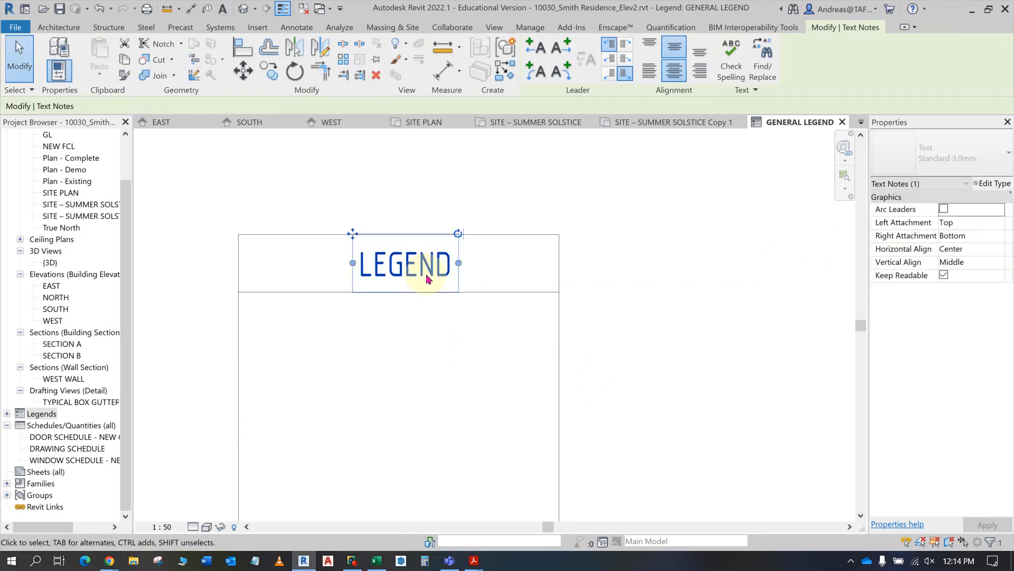
key("Left")
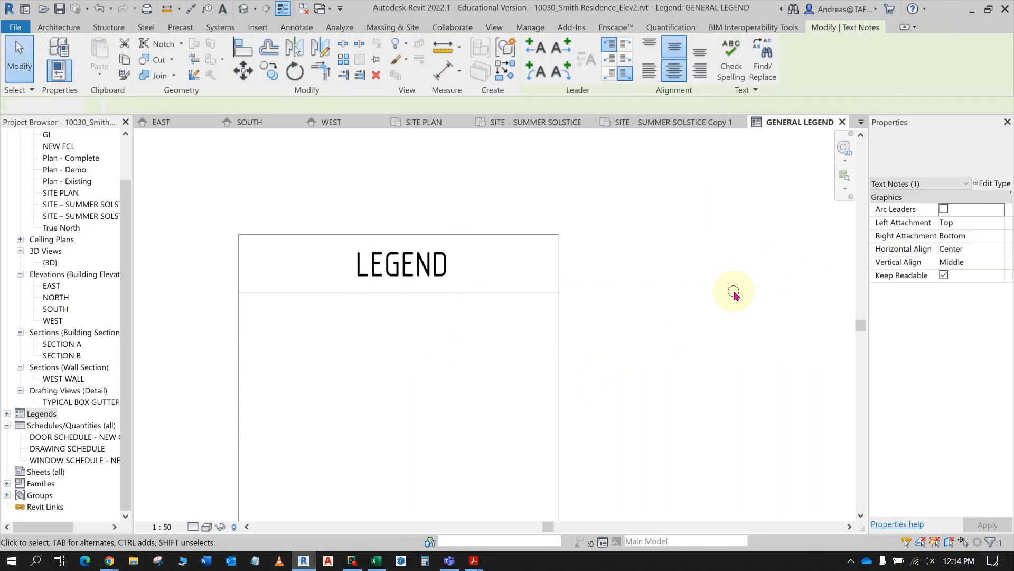
left_click(732, 292)
- Examine the door tag, window tag, smoke alarm and wall type rows in the Acrobat instructions and return to Revit
scroll(592, 262, "down", 3)
scroll(591, 258, "down", 2)
middle_click_drag(587, 288, 495, 290)
scroll(495, 295, "up", 1)
key("alt+Tab")
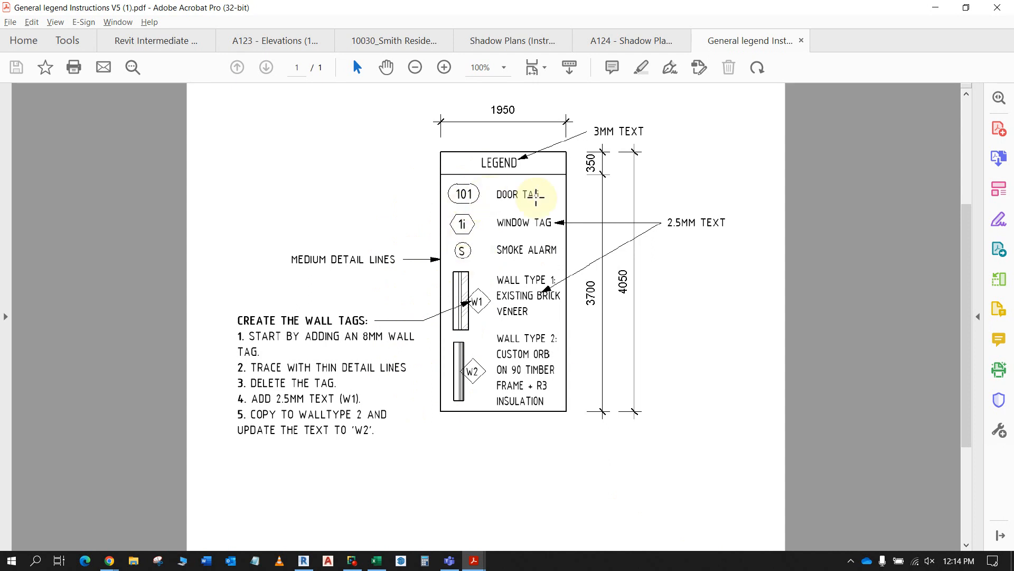
key("alt+Tab")
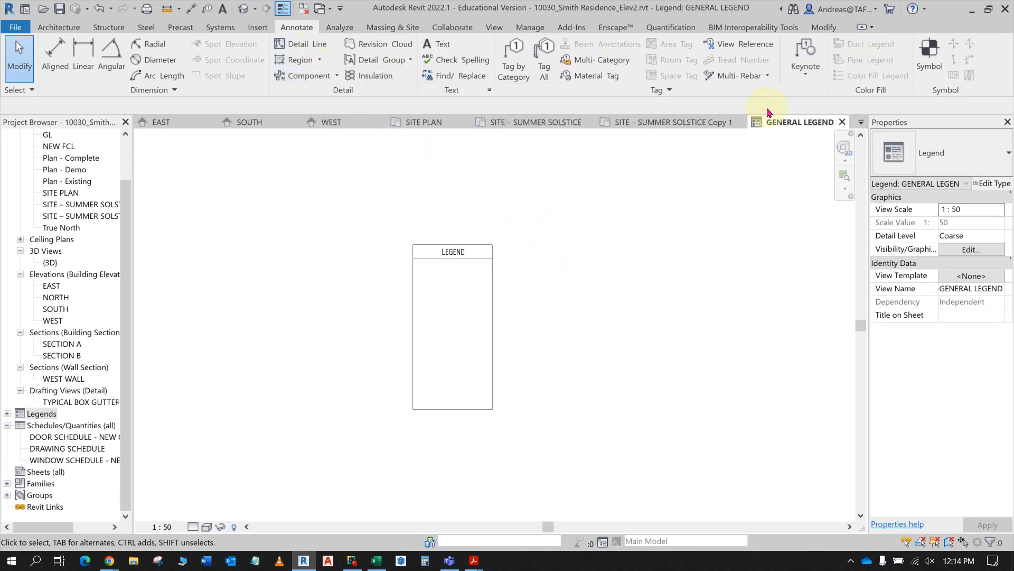
key("alt+Tab")
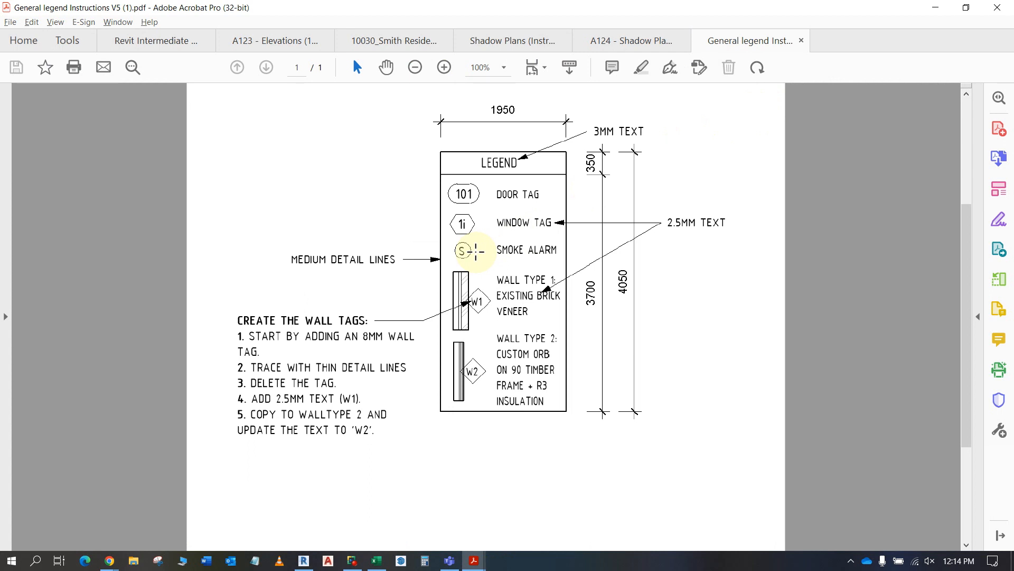
key("alt+Tab")
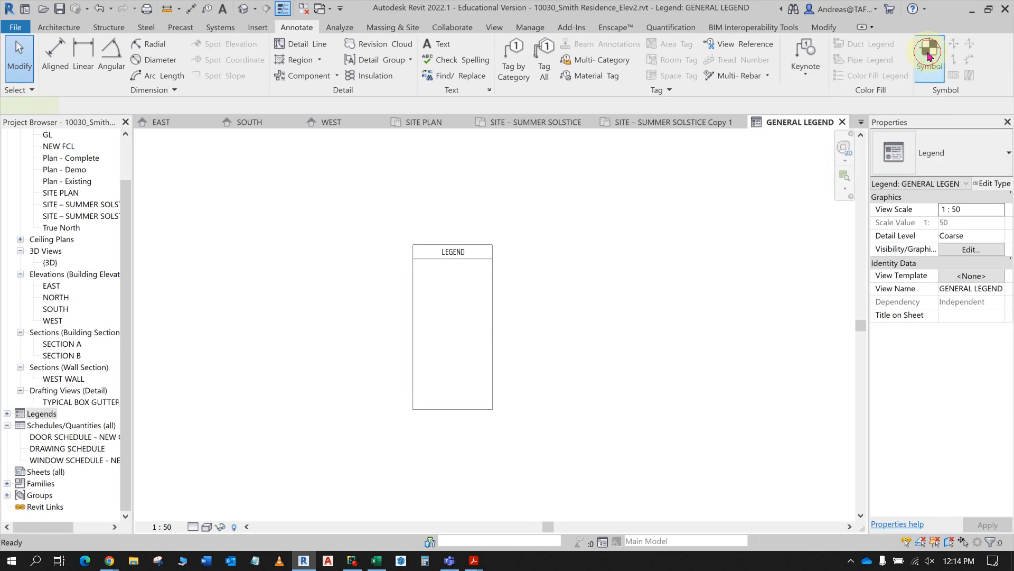
- Start placing a symbol in the legend view and search the symbol types for SMOKE
left_click(930, 52)
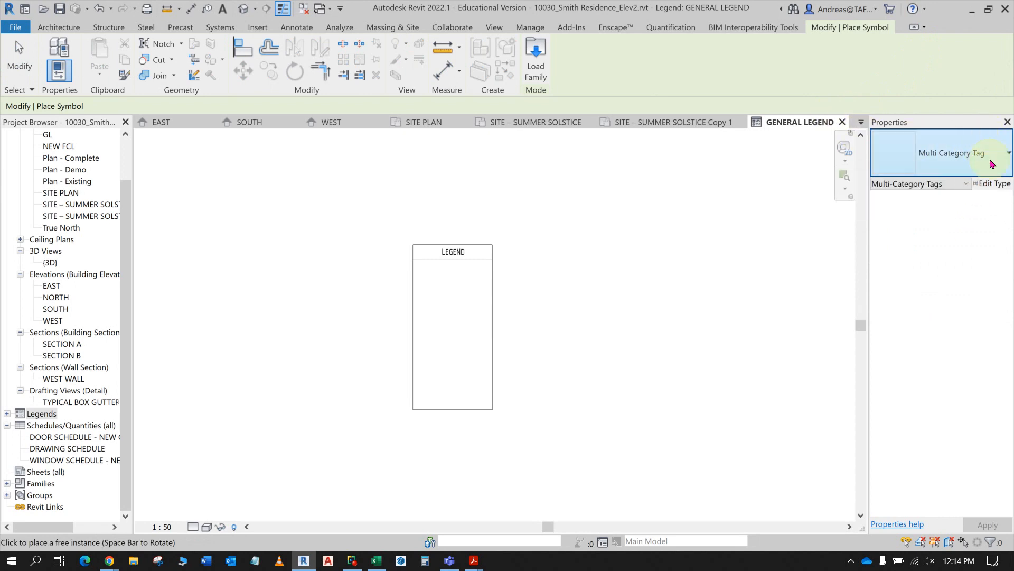
left_click(994, 162)
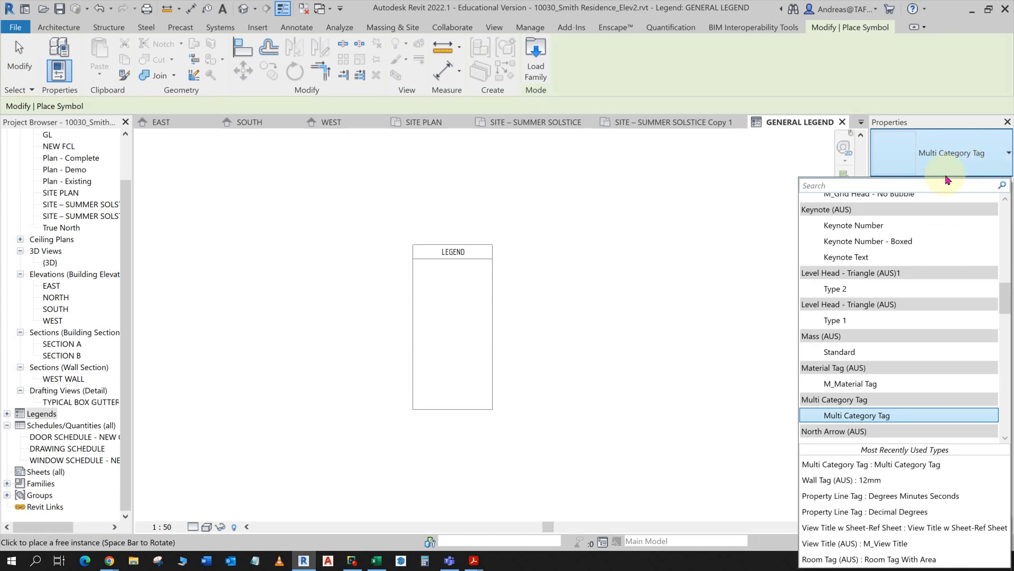
type("S")
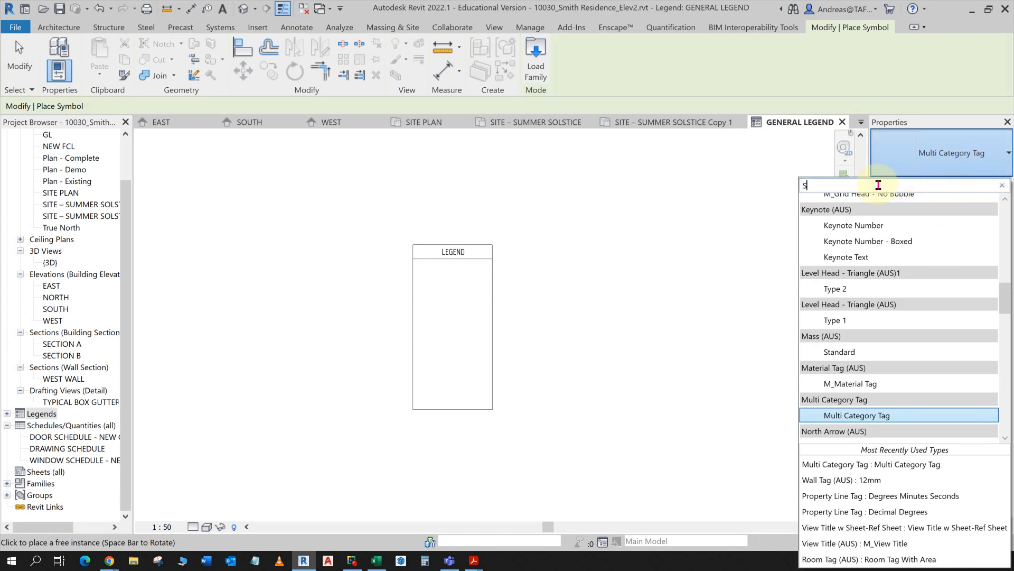
type("MOKE")
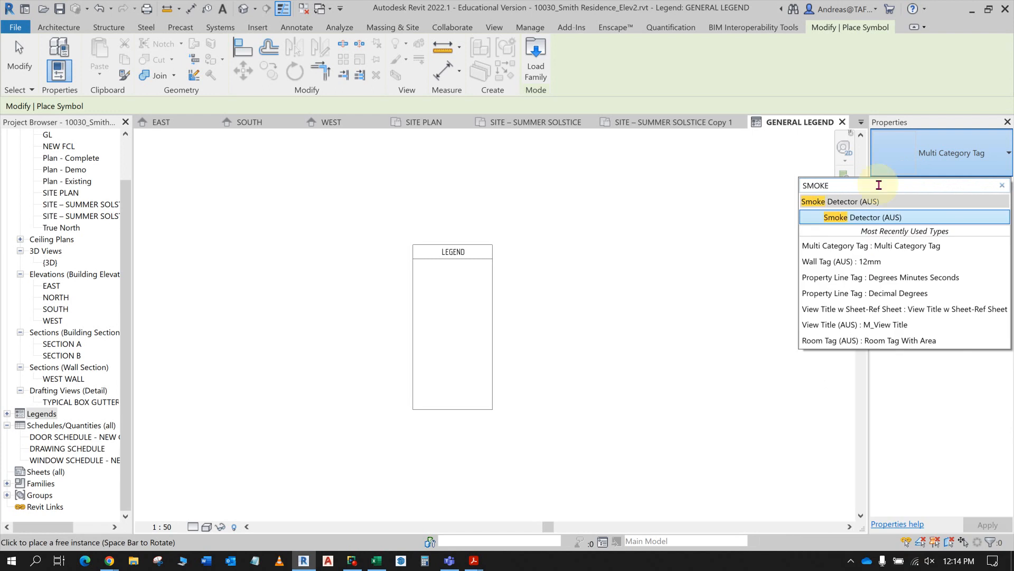
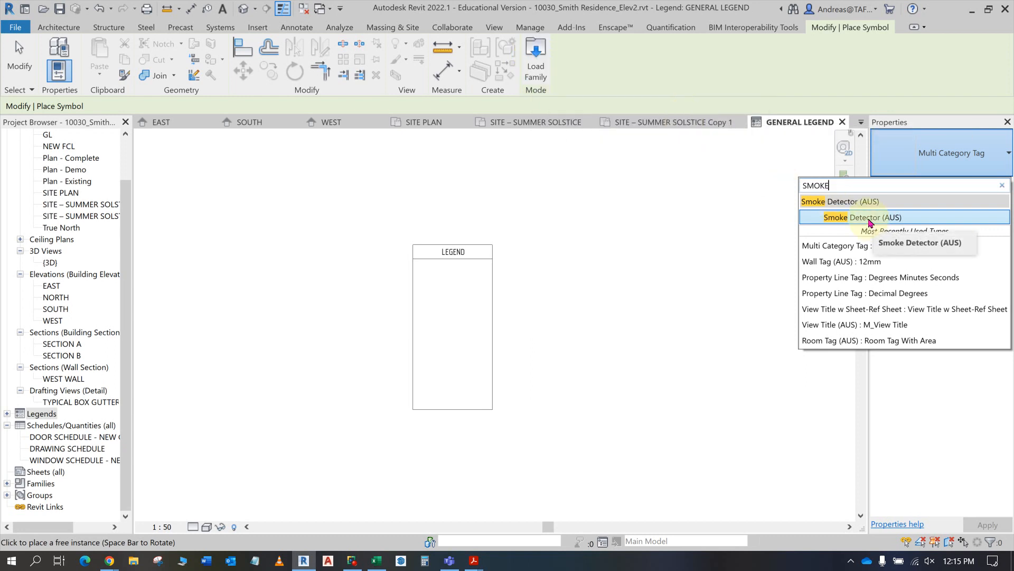
- Place a Smoke Detector (AUS) symbol inside the legend box, leaving room above it for the door and window tags
left_click(736, 232)
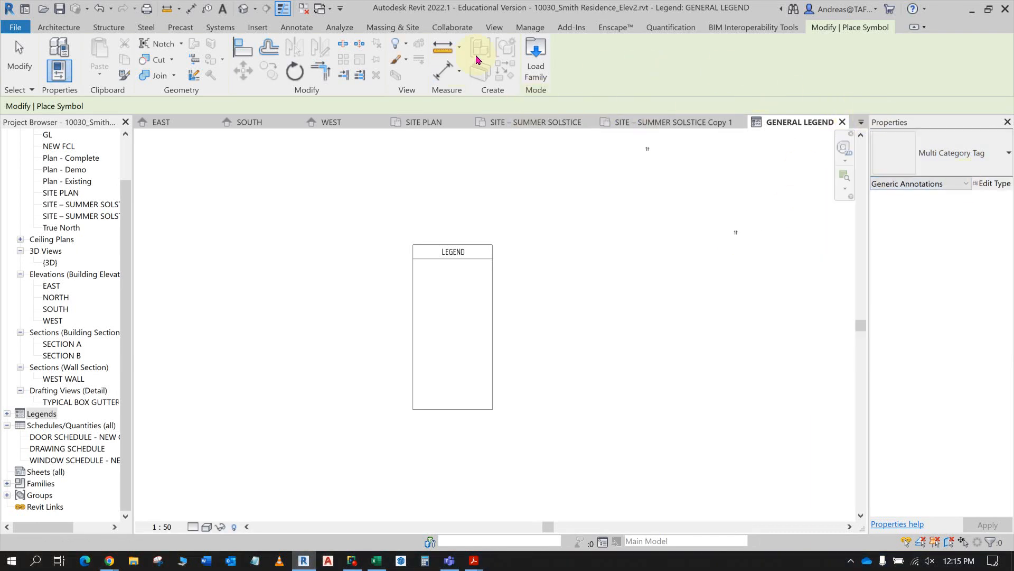
key("Escape")
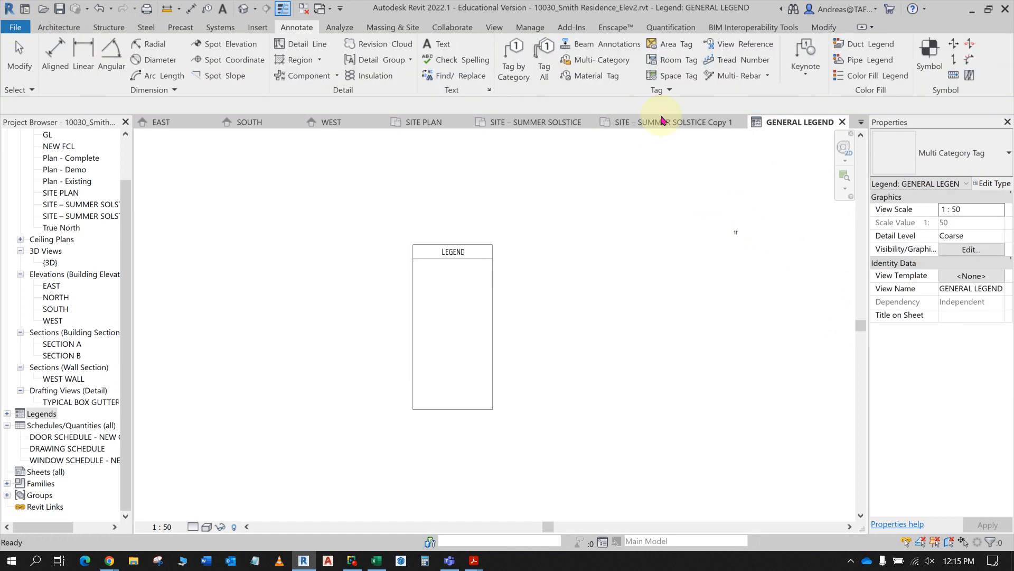
left_click(931, 56)
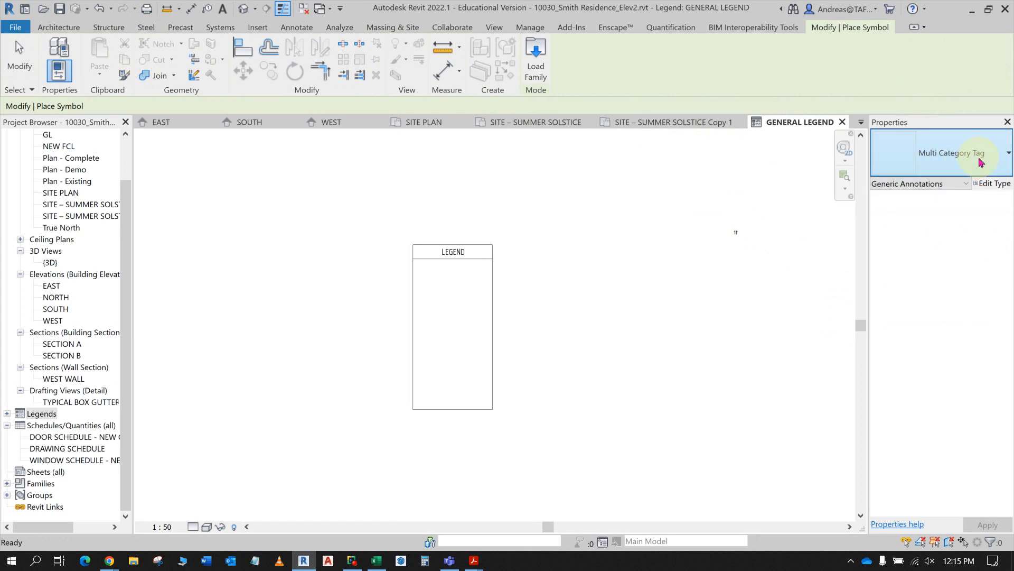
left_click(980, 159)
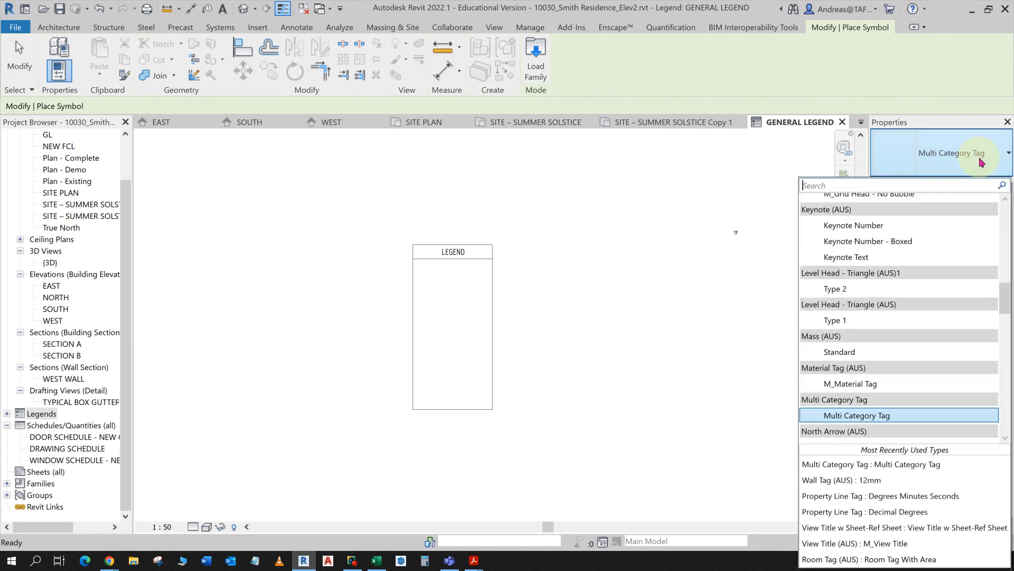
left_click(821, 186)
type("SMOKE")
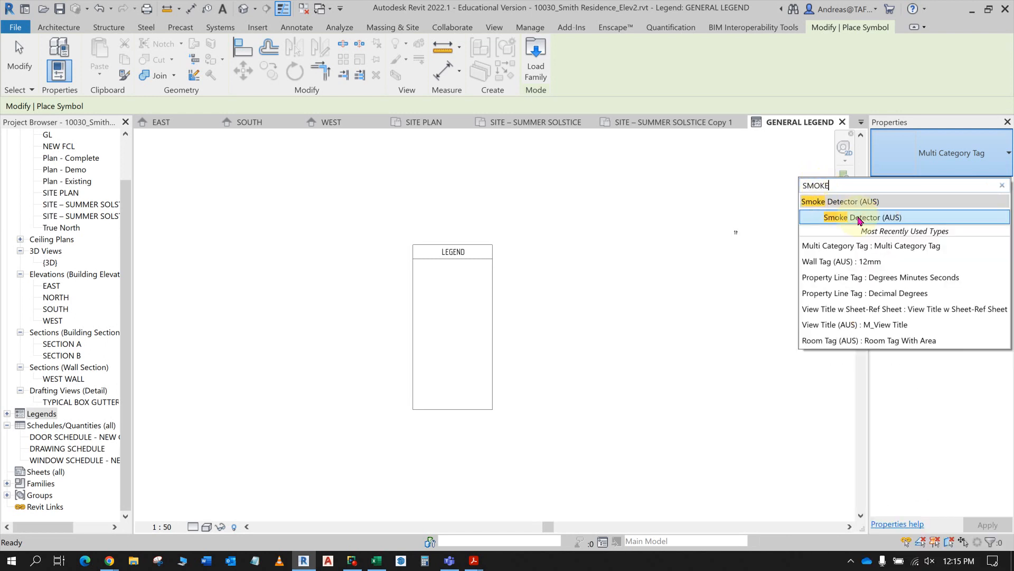
left_click(891, 220)
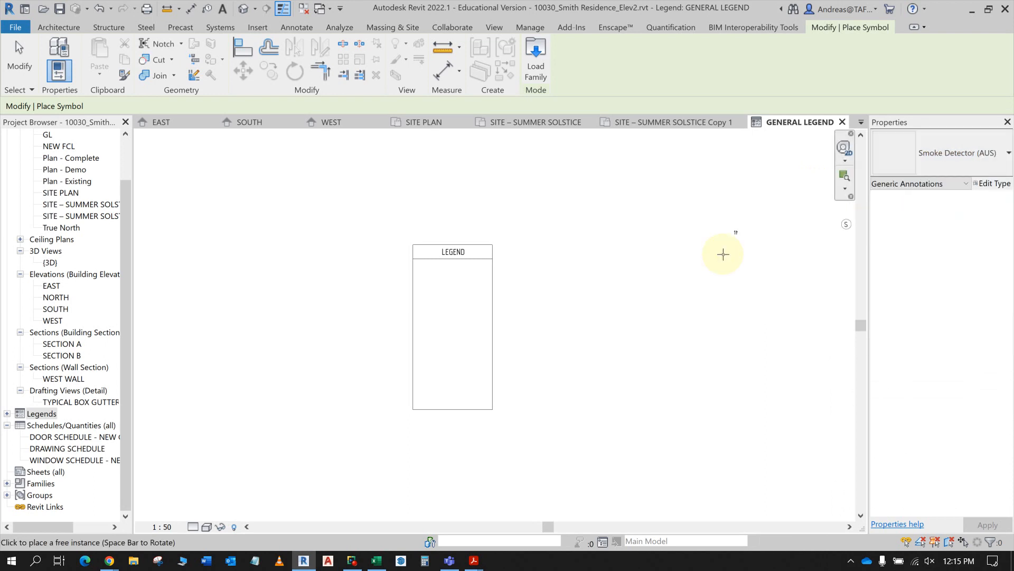
scroll(422, 280, "up", 3)
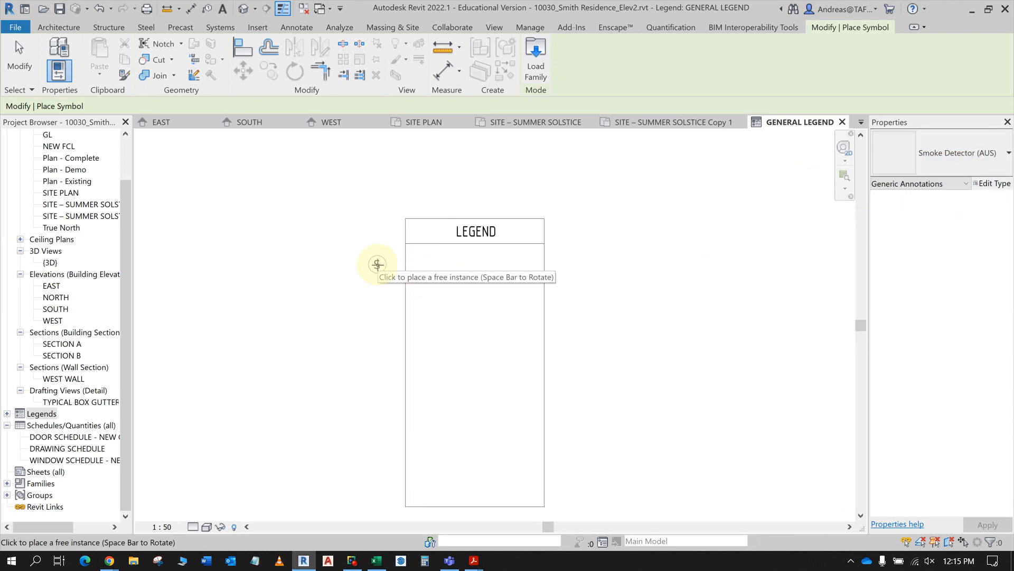
key("alt+Tab")
key("alt+Tab")
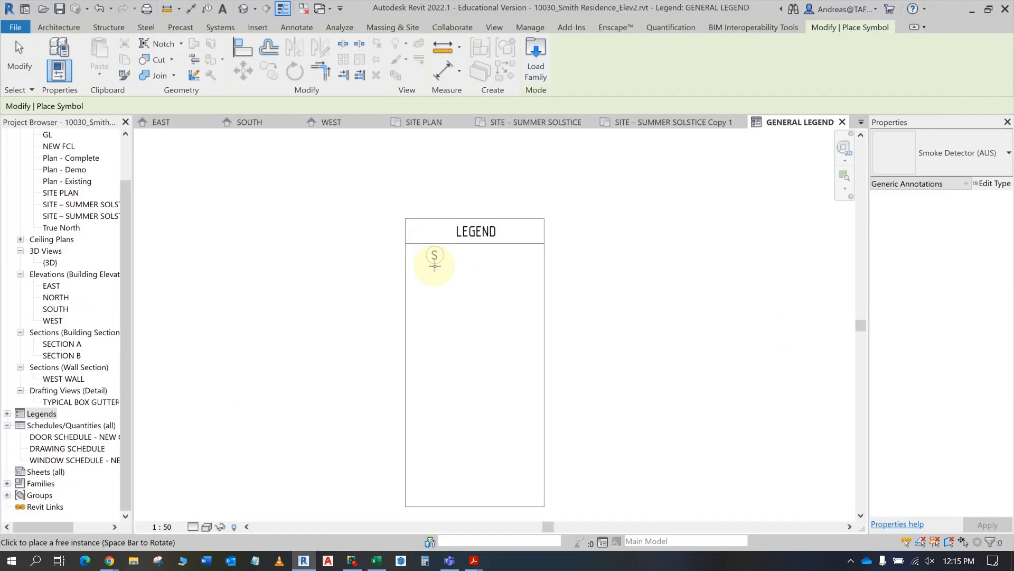
left_click(423, 315)
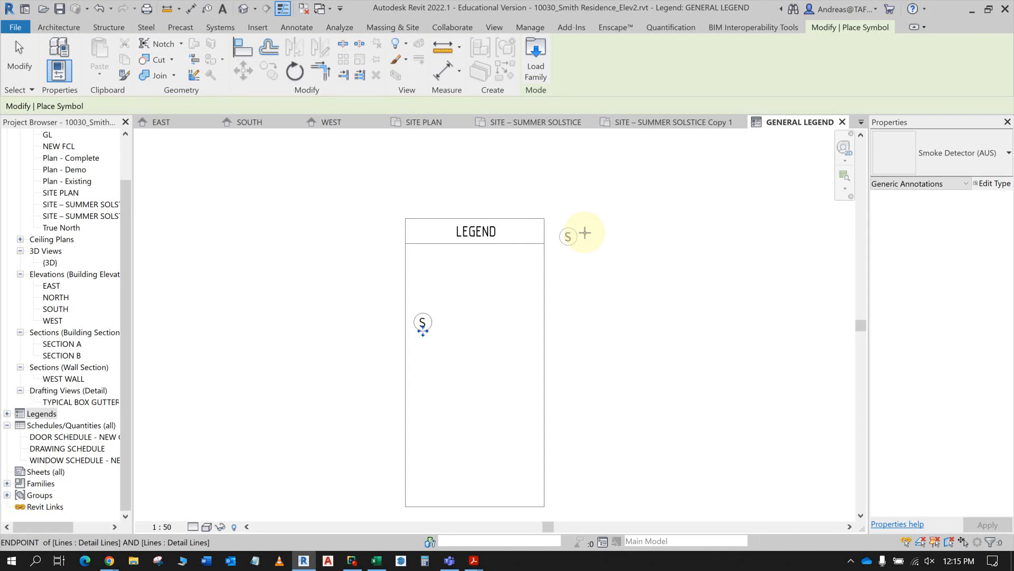
- Check the instructions PDF and place a Door Tag (AUS) symbol in the first row under the LEGEND header
key("alt+Tab")
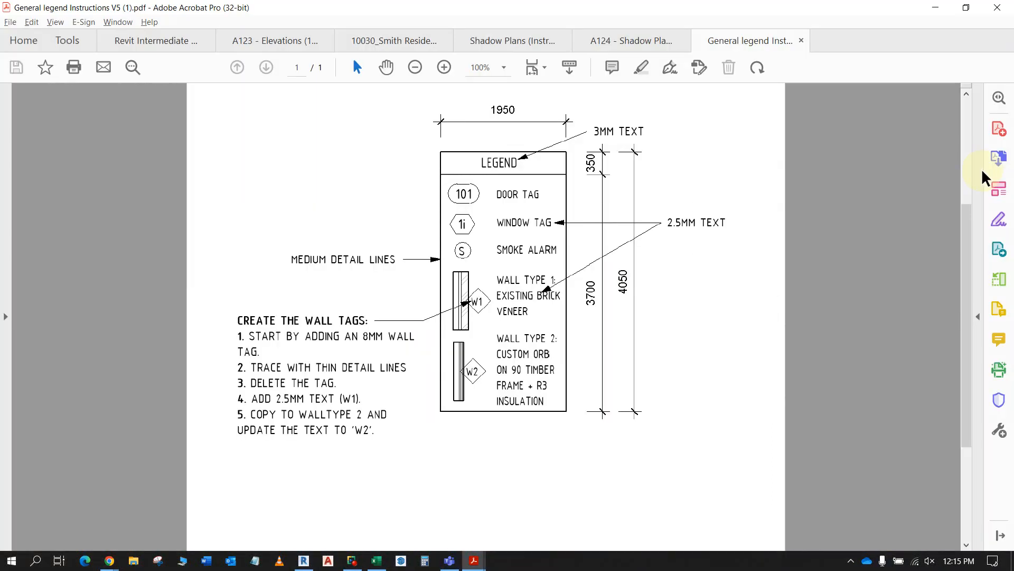
key("alt+Tab")
left_click(989, 164)
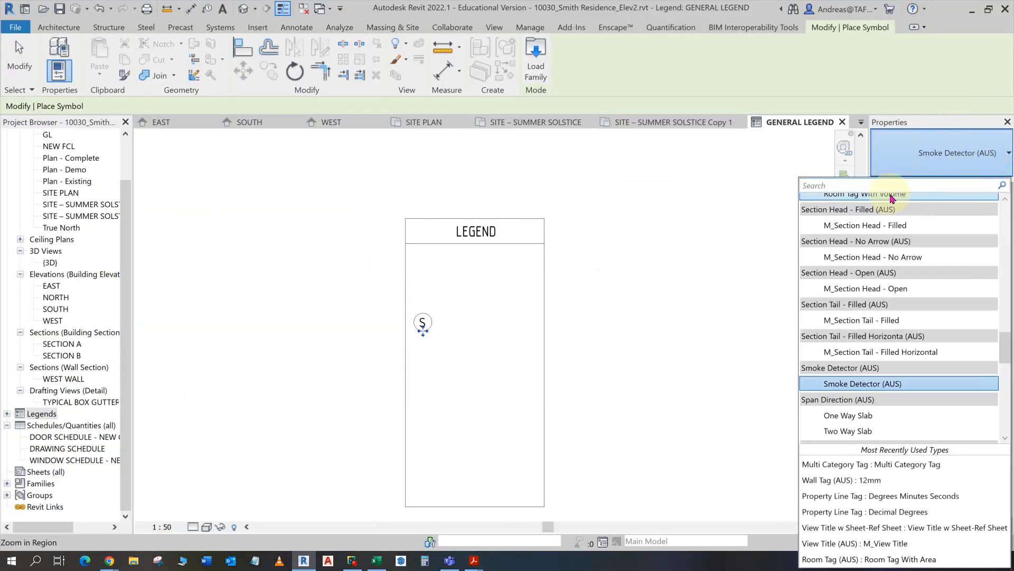
type("DOOR")
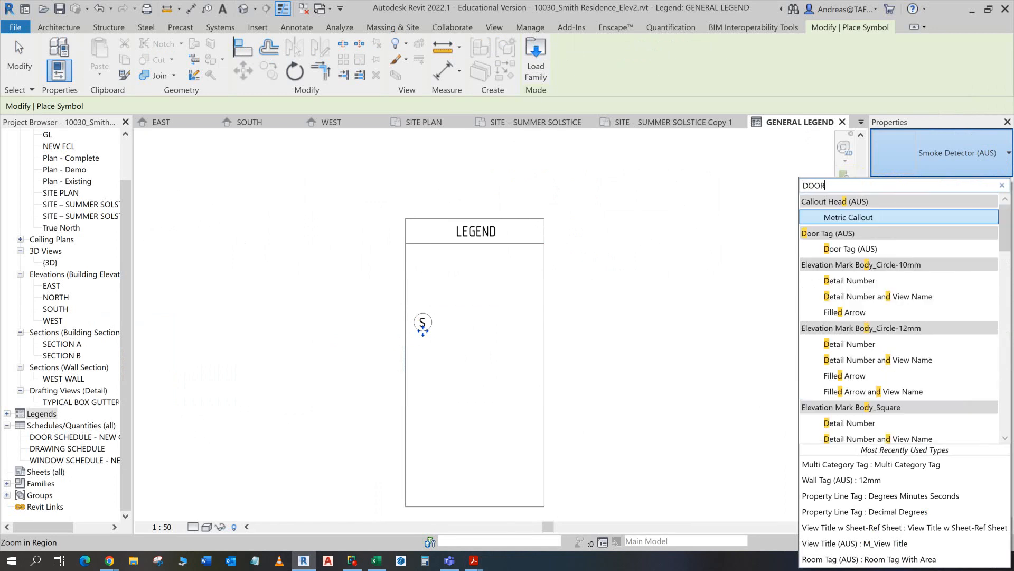
left_click(857, 217)
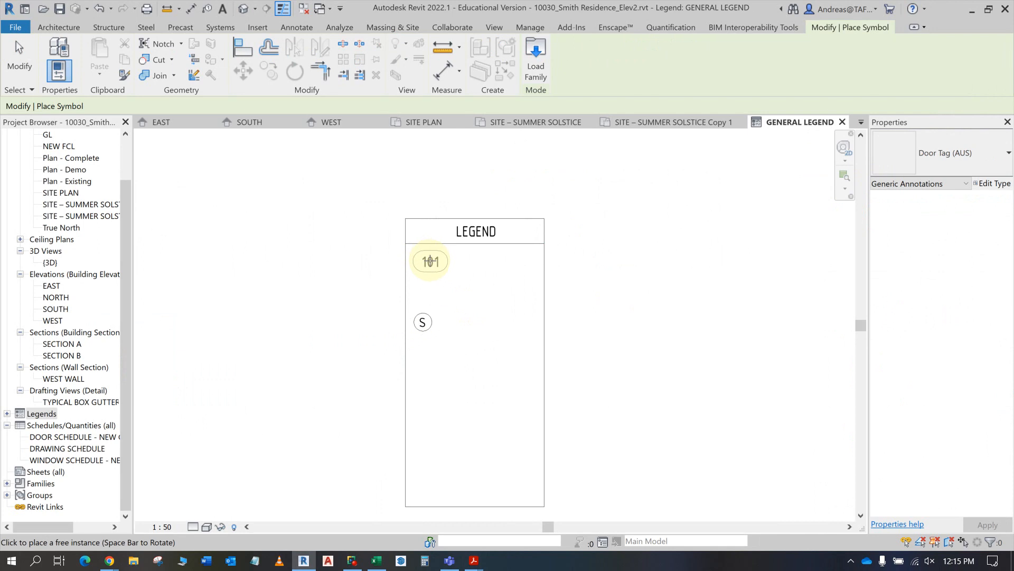
left_click(431, 262)
- Check the instructions PDF and place a Window Tag (AUS) symbol between the door tag and the smoke detector symbol
key("alt+Tab")
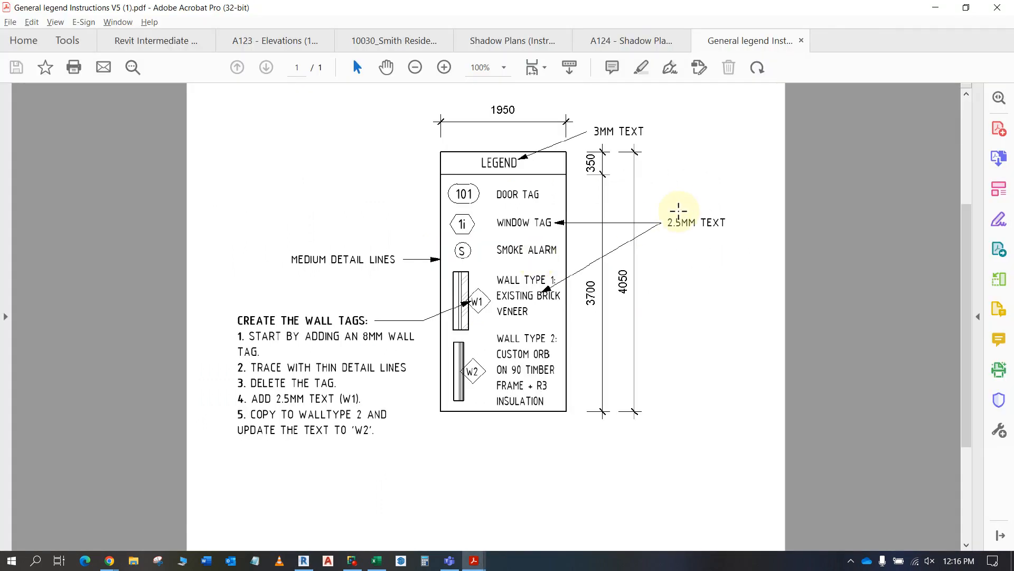
key("alt+Tab")
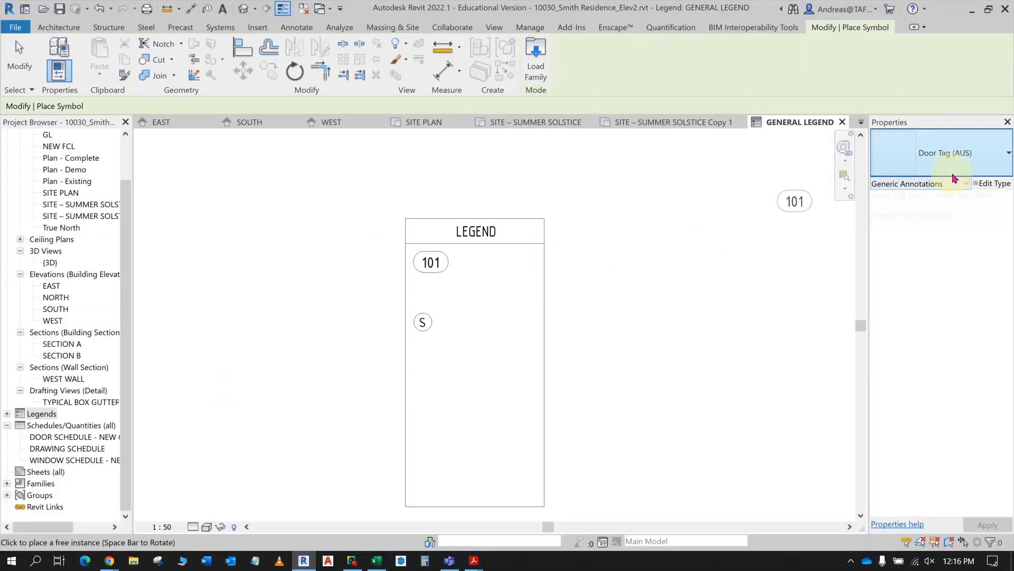
left_click(957, 158)
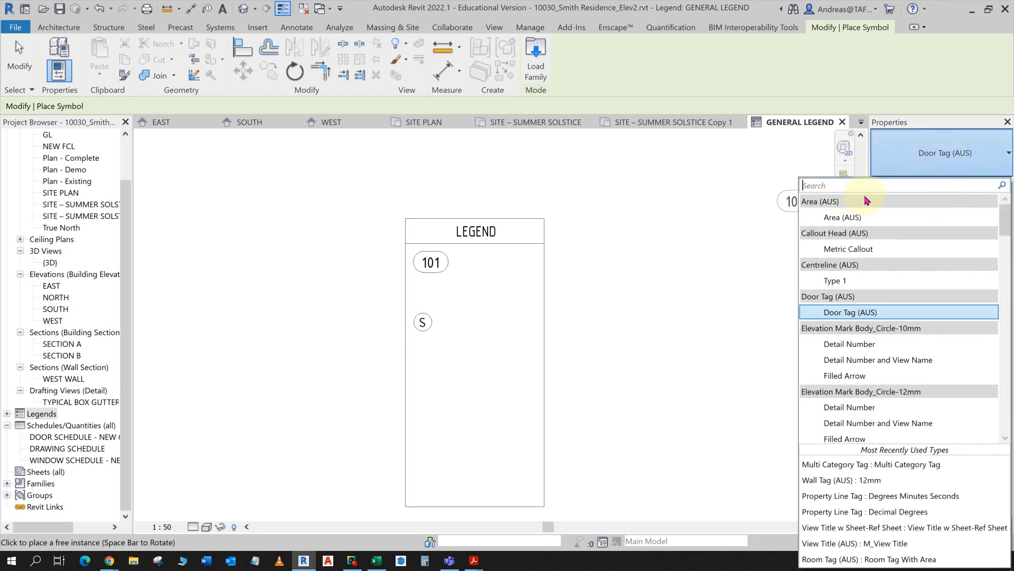
type("Windo")
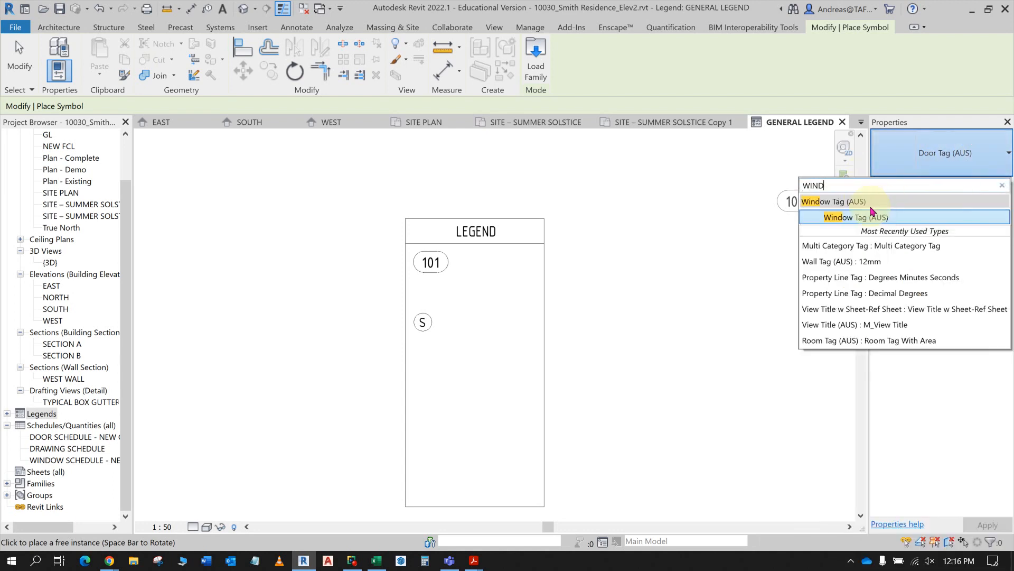
left_click(845, 218)
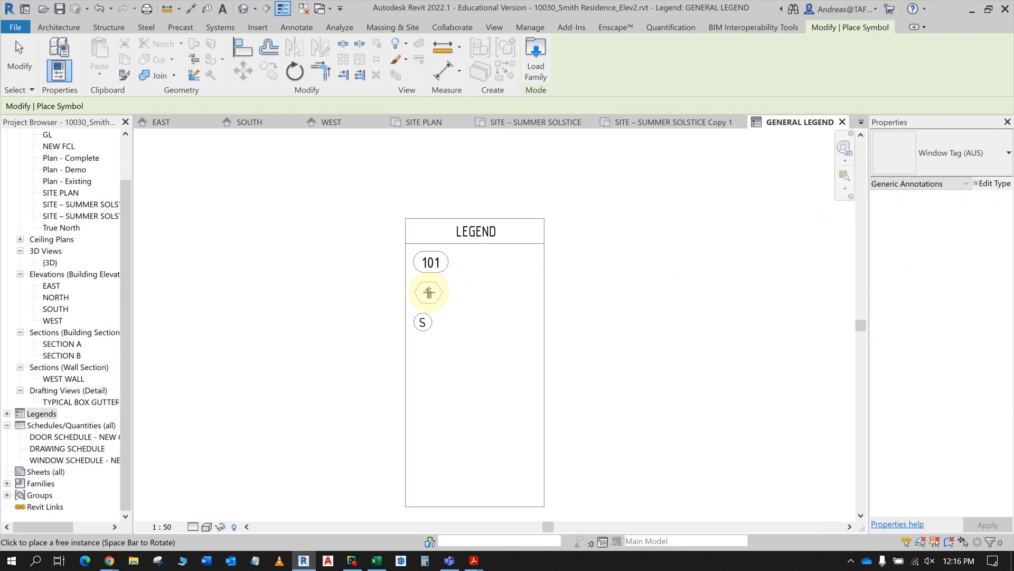
left_click(428, 292)
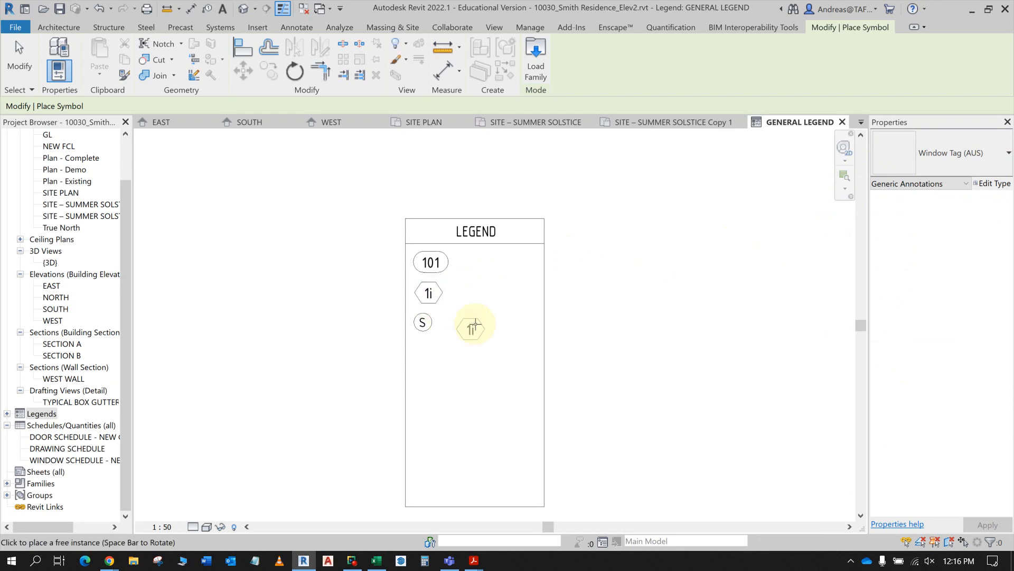
key("Escape")
- Shift the smoke detector symbol sideways so it lines up centred beneath the door and window tags
left_click(419, 337)
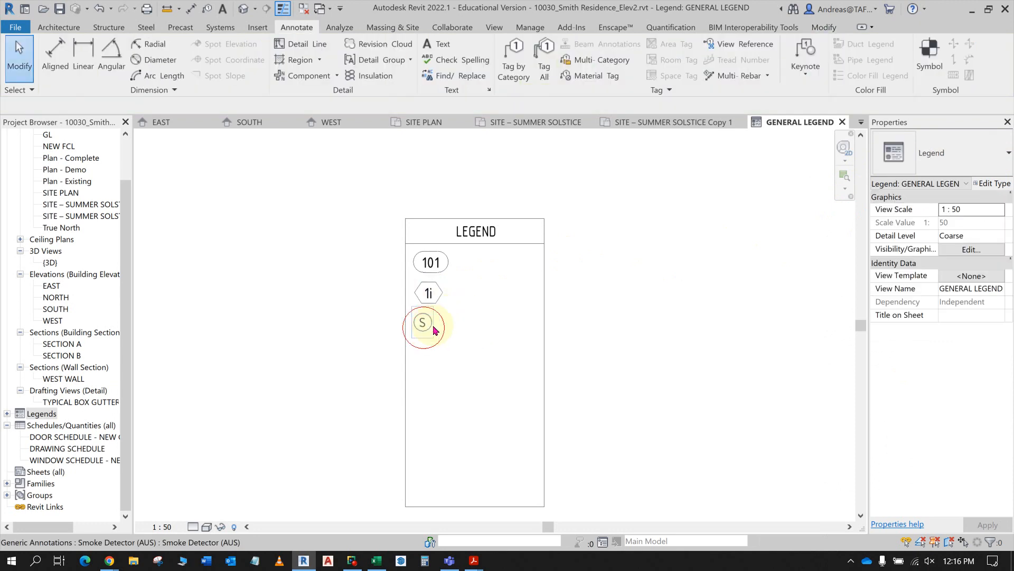
left_click(420, 336)
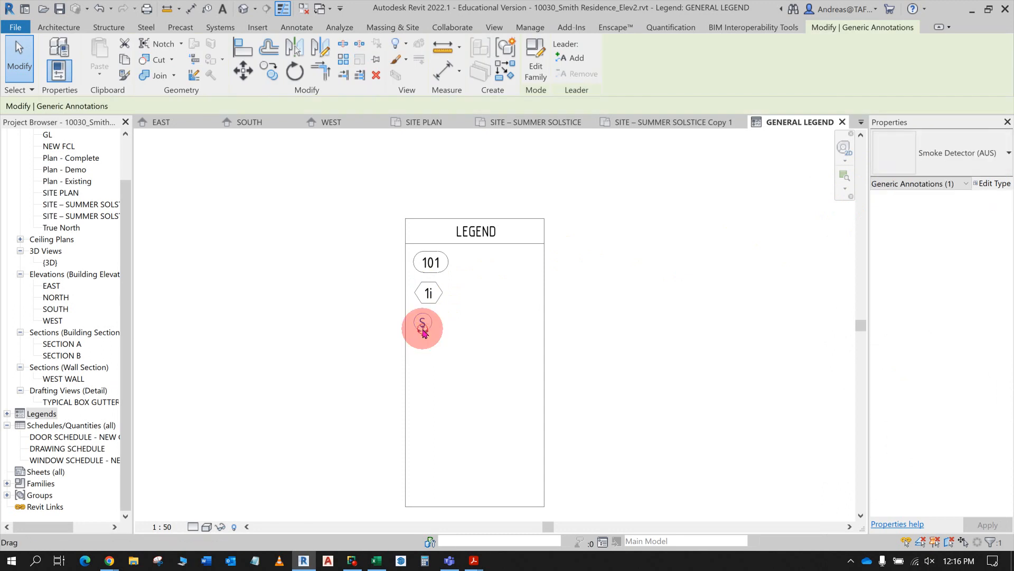
left_click_drag(420, 324, 430, 330)
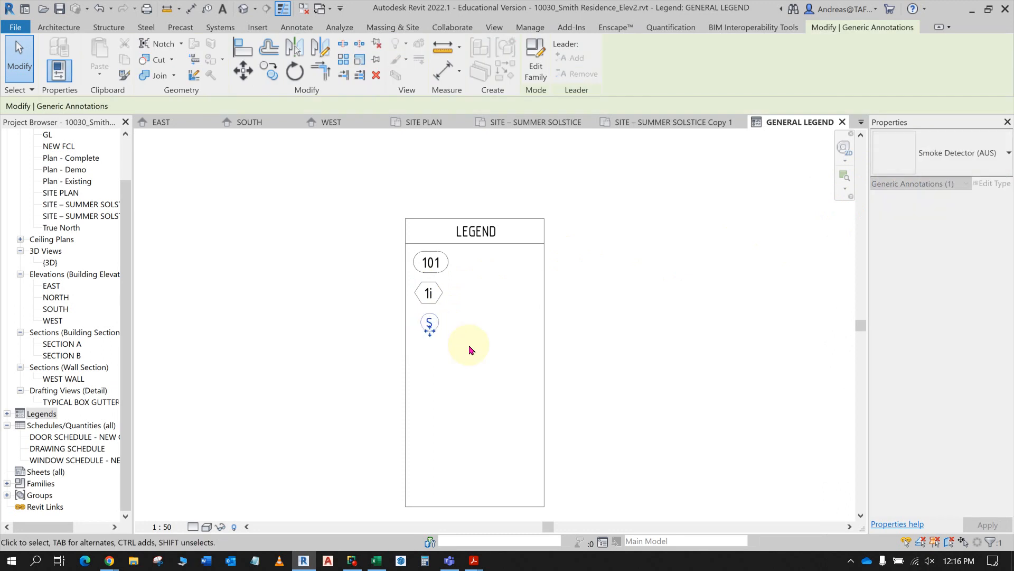
key("Escape")
- Examine the wall type rows and wall tag notes in the Acrobat instructions and return to Revit
key("alt+Tab")
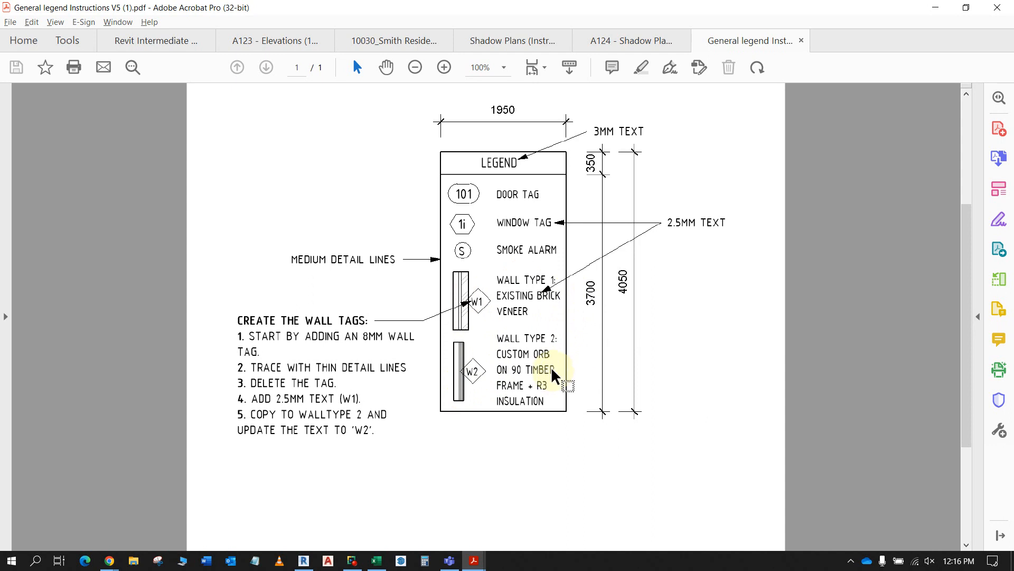
key("alt+Tab")
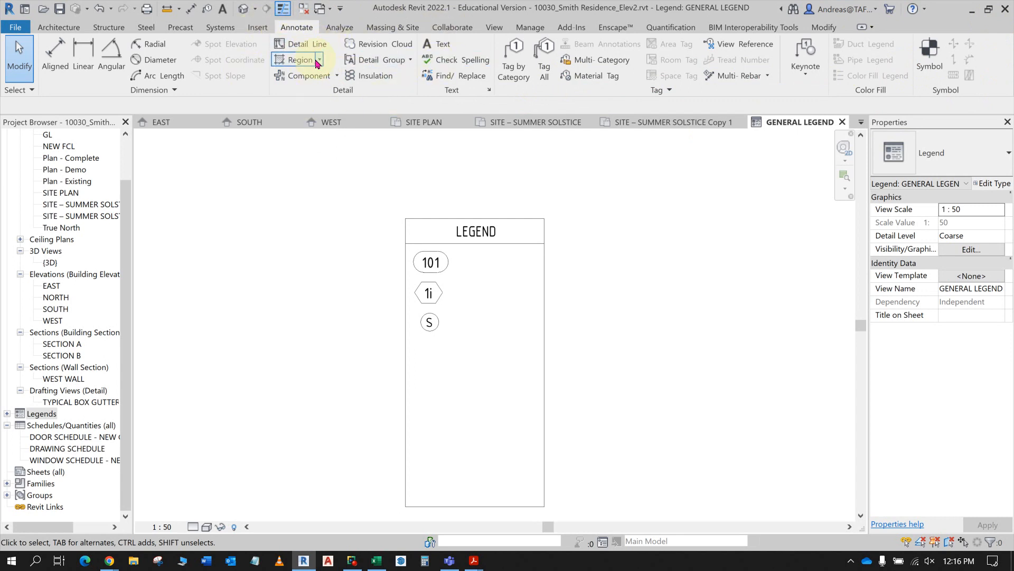
left_click(336, 77)
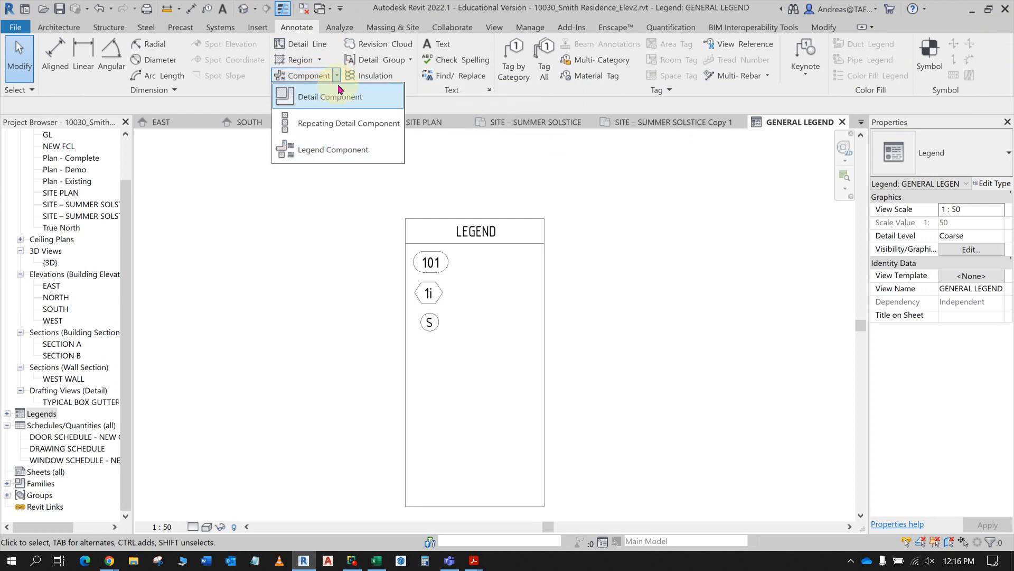
left_click(337, 98)
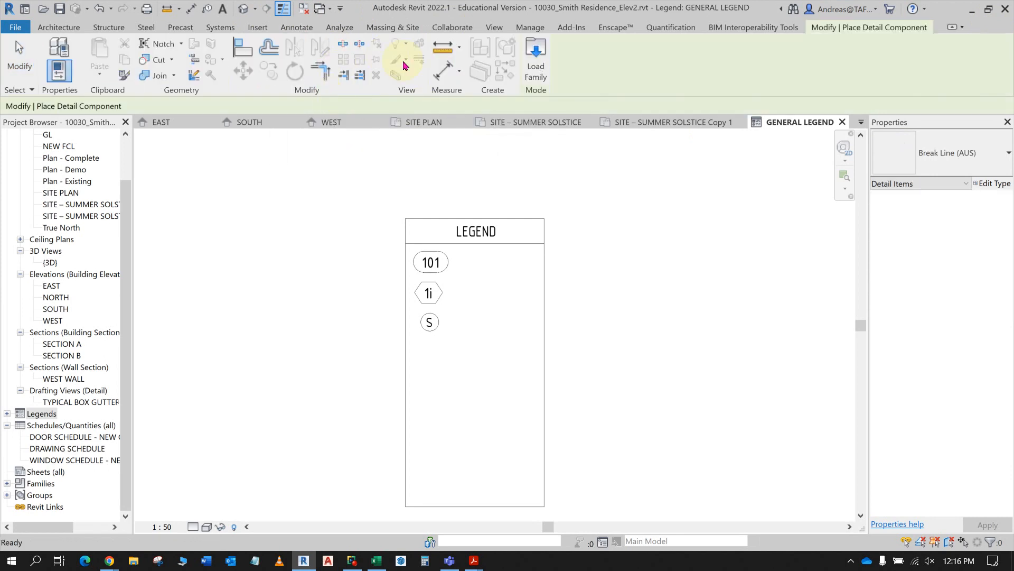
key("Escape")
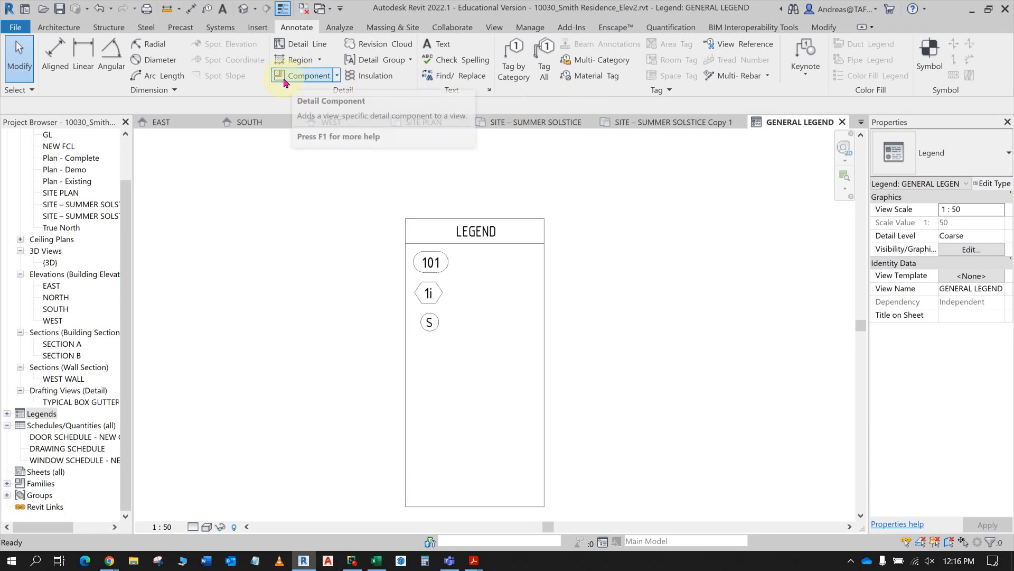
- Start adding a Legend Component to the general legend view
left_click(337, 77)
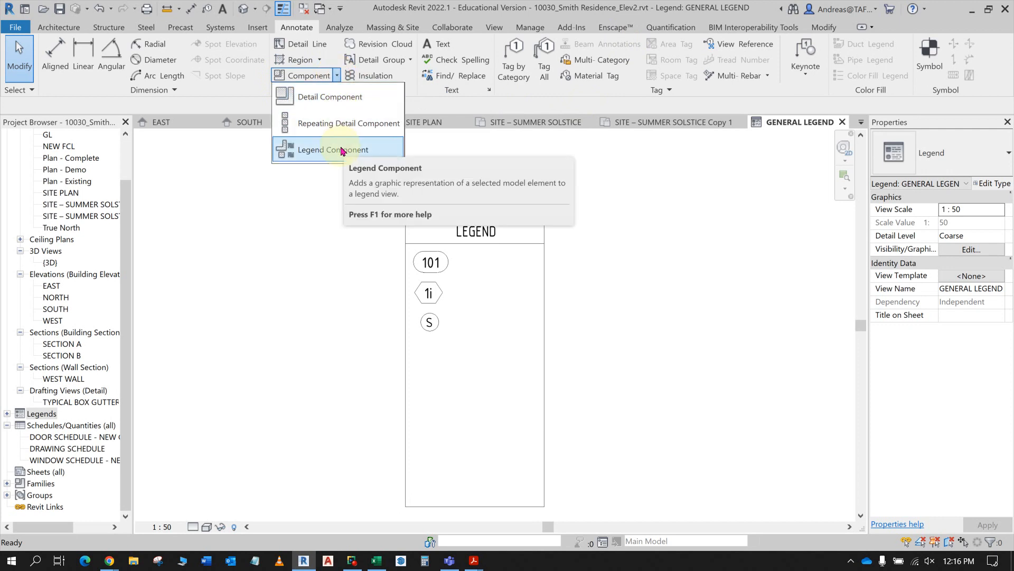
left_click(340, 150)
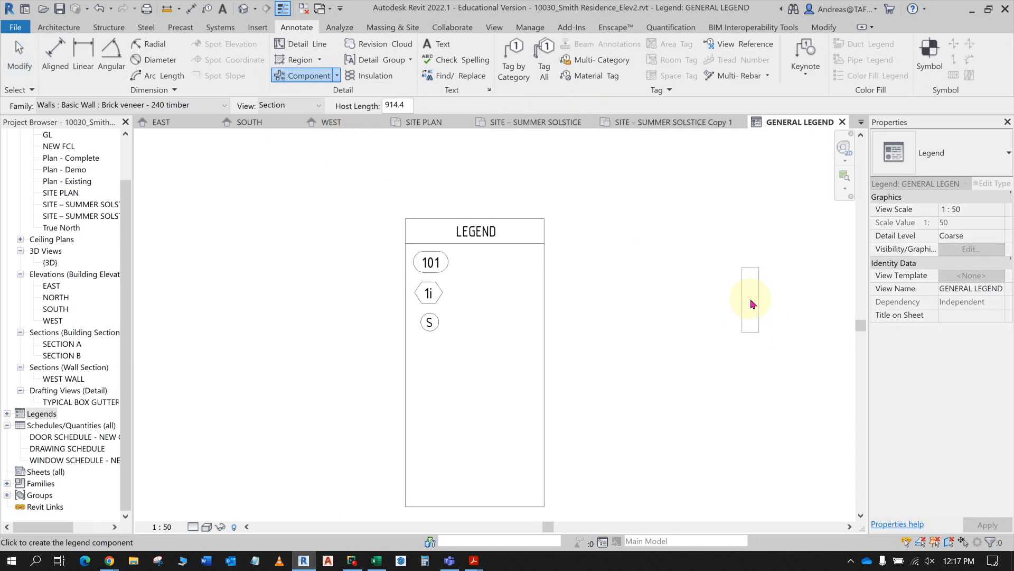
left_click(987, 164)
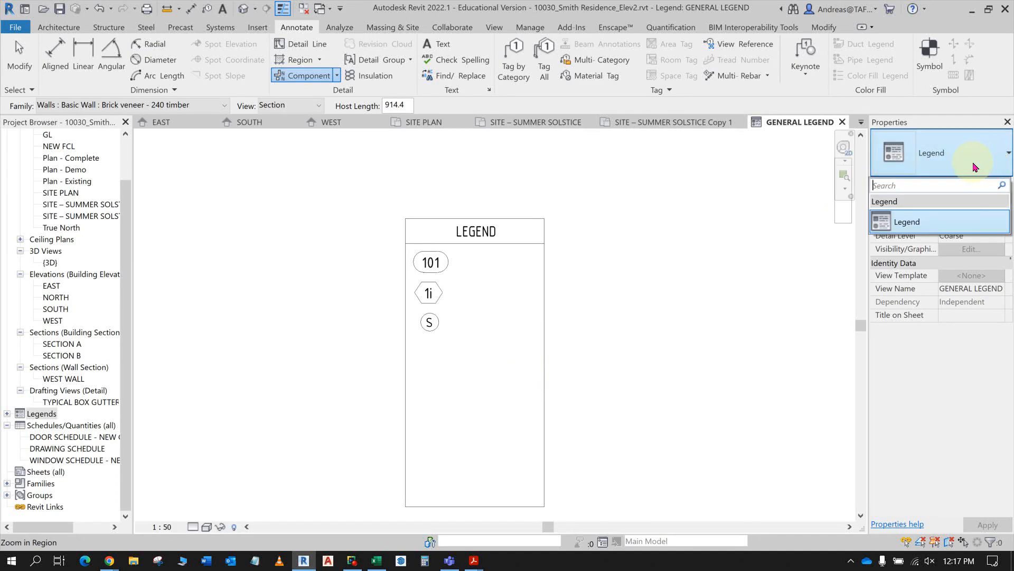
type("WALL")
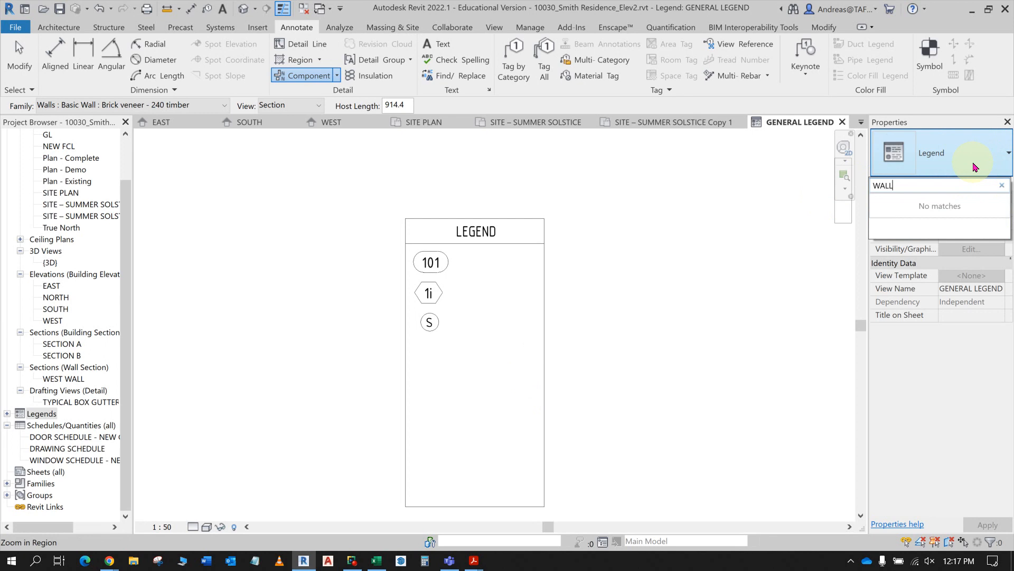
key("BackSpace")
key("BackSpace")
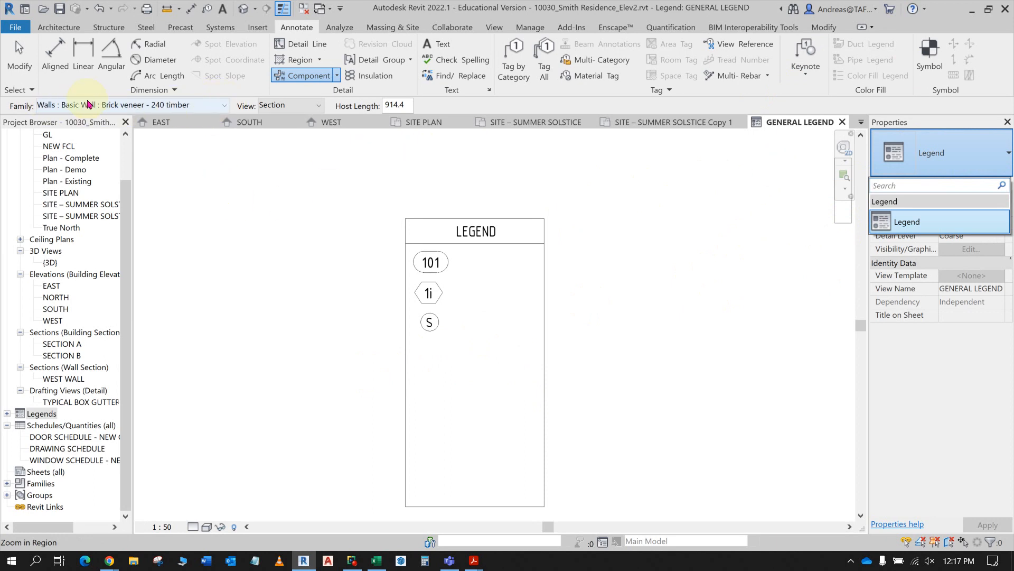
- Place a Brick veneer - 240 timber wall section beneath the smoke detector symbol and set the view's detail level to Medium
left_click(218, 106)
left_click(225, 106)
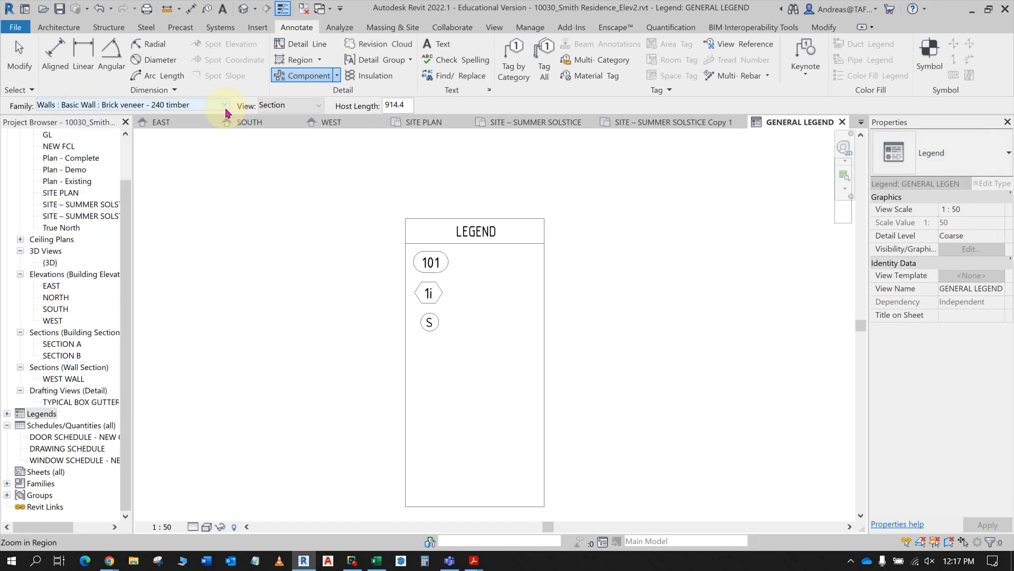
left_click(226, 106)
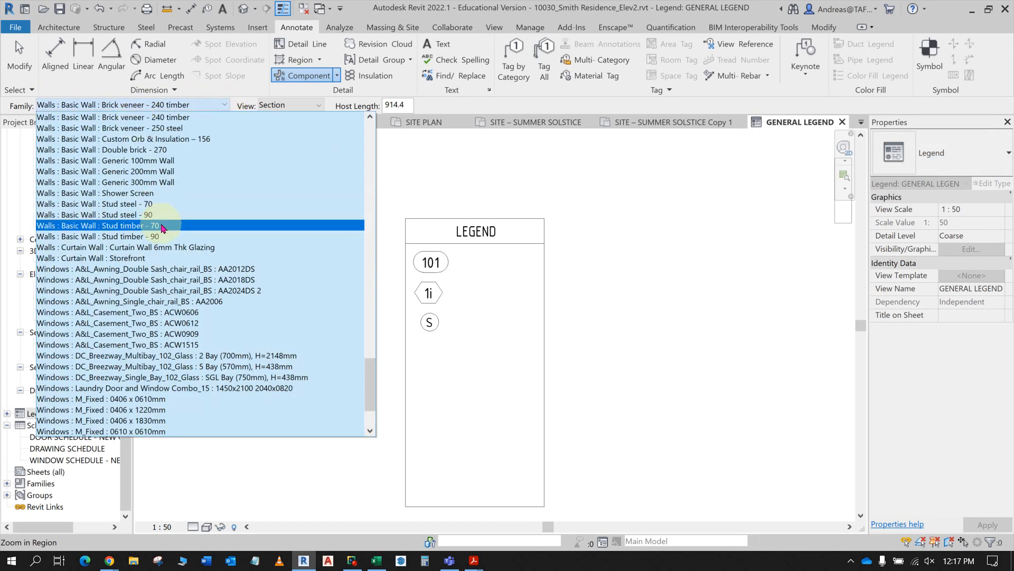
left_click(137, 117)
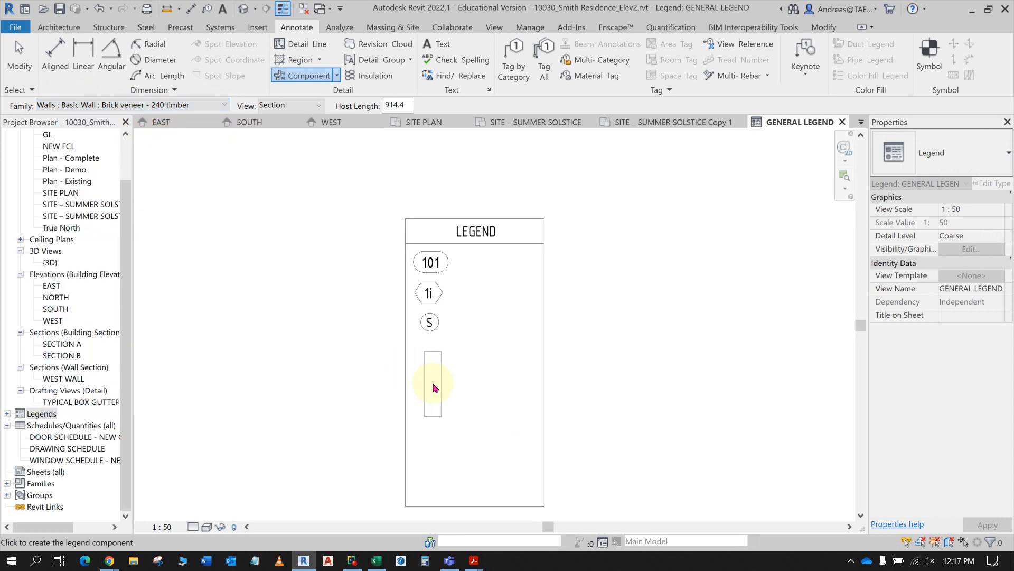
left_click(431, 383)
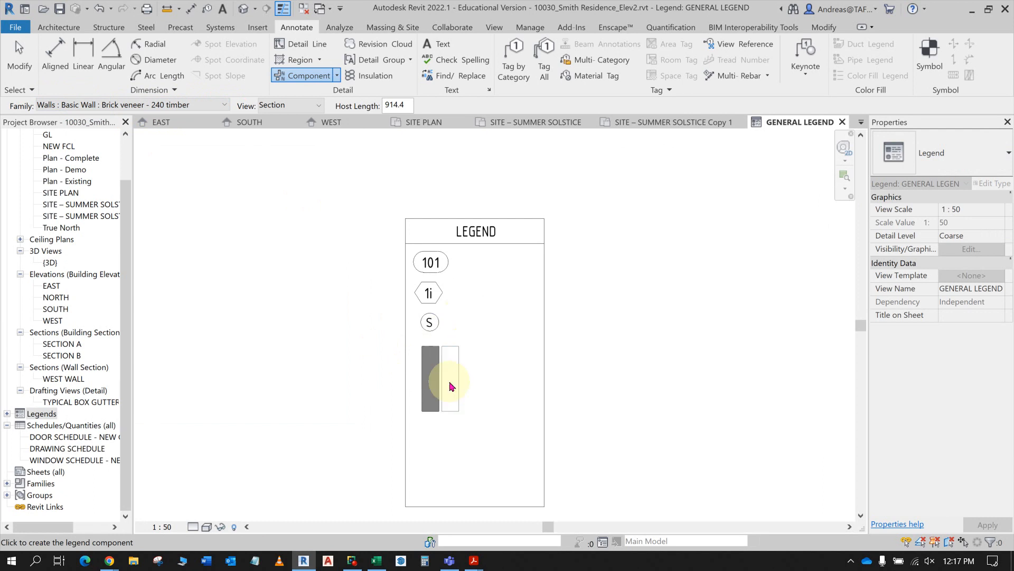
key("Escape")
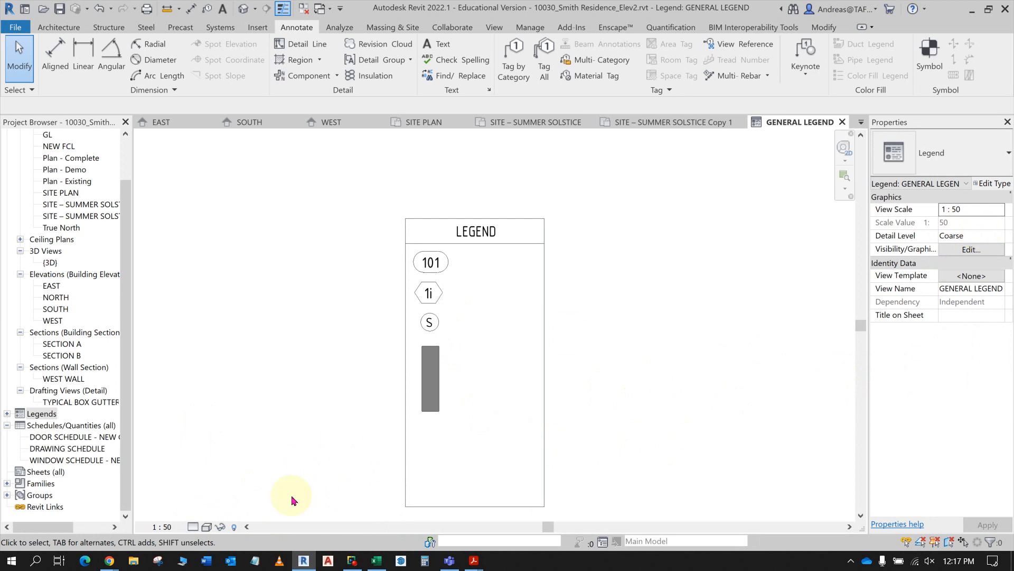
left_click(192, 527)
left_click(198, 503)
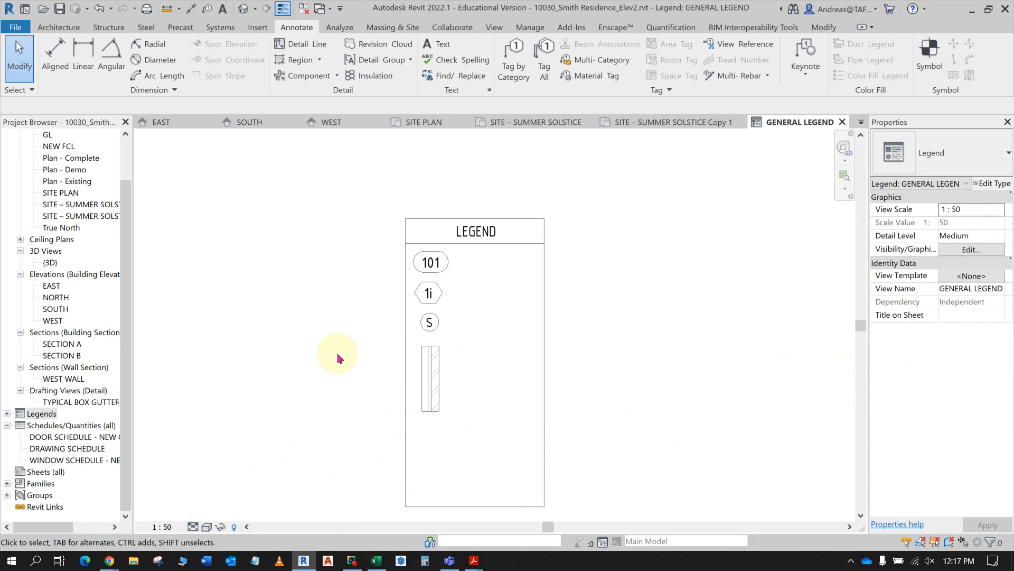
left_click(328, 79)
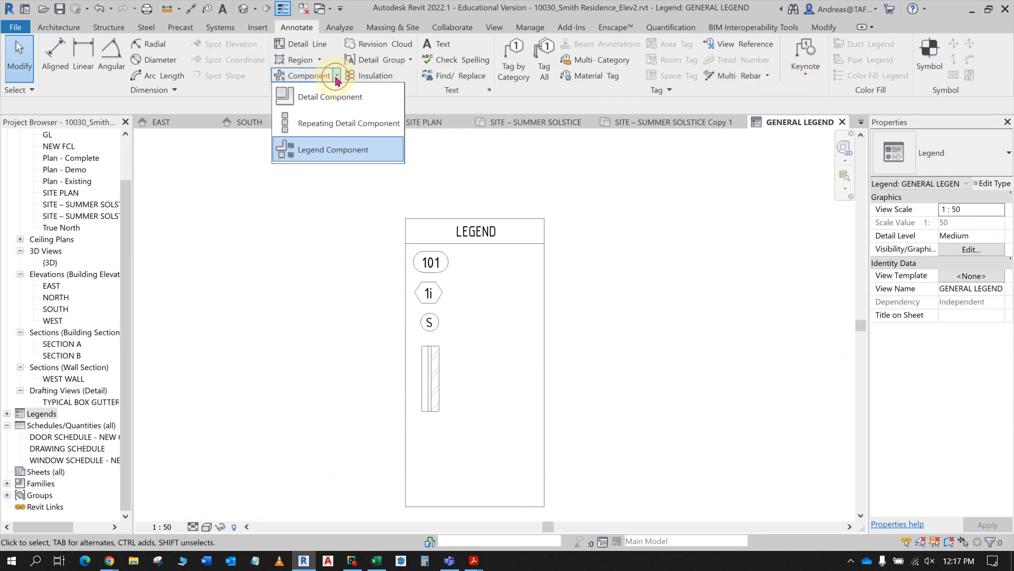
left_click(329, 100)
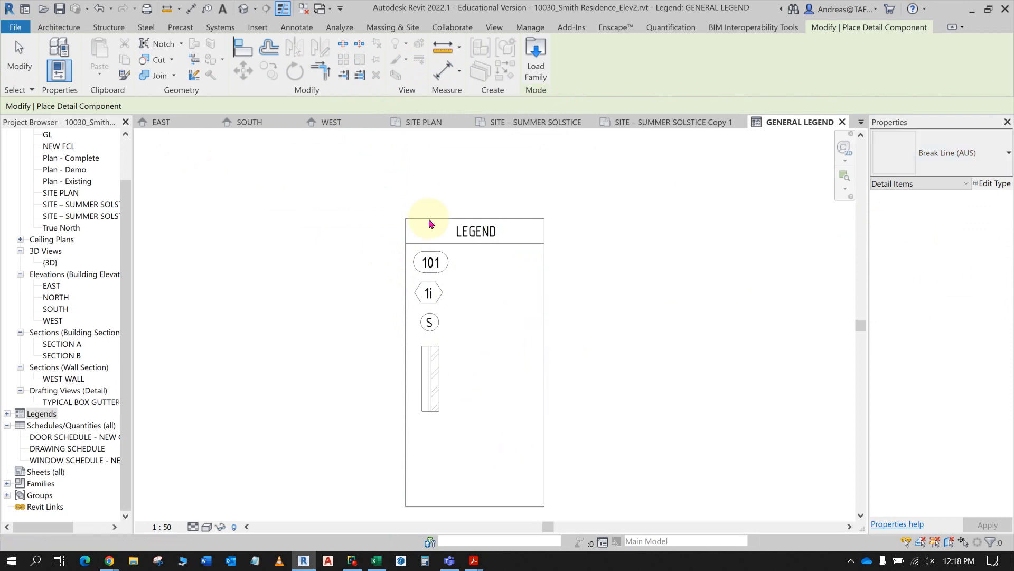
key("Escape")
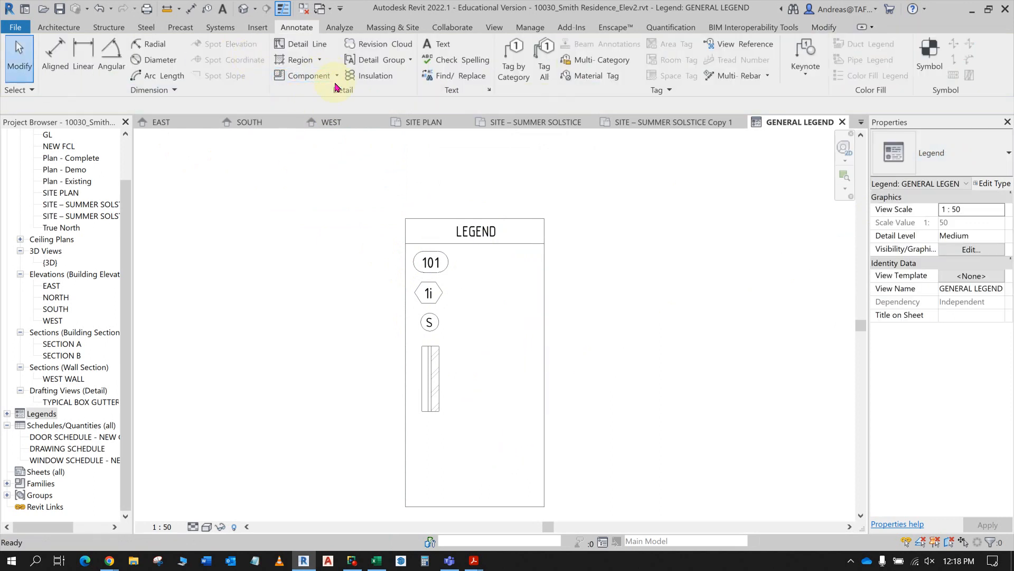
- Place a Custom Orb & Insulation – 156 wall legend component in section view below the brick veneer wall
left_click(337, 78)
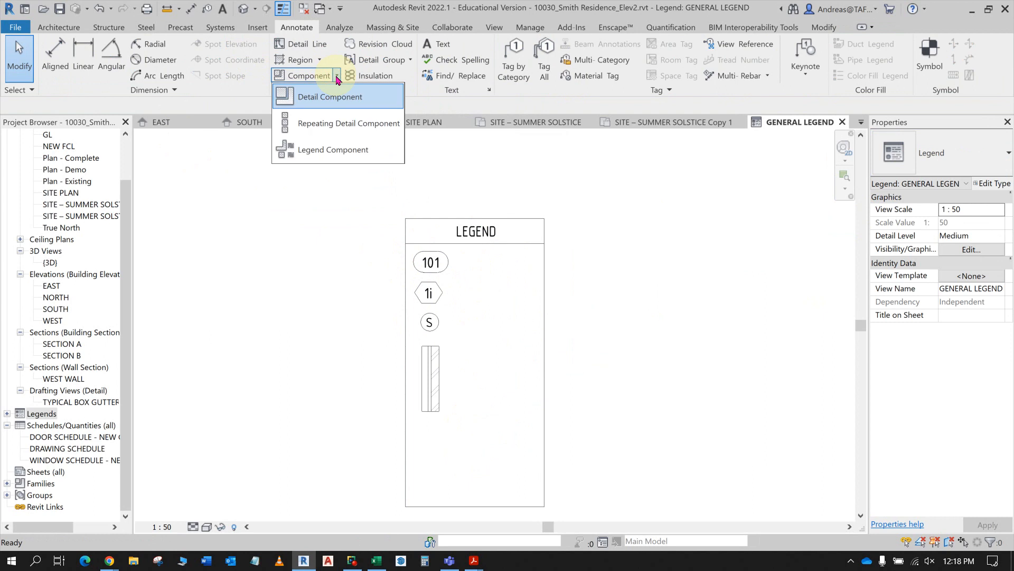
left_click(336, 153)
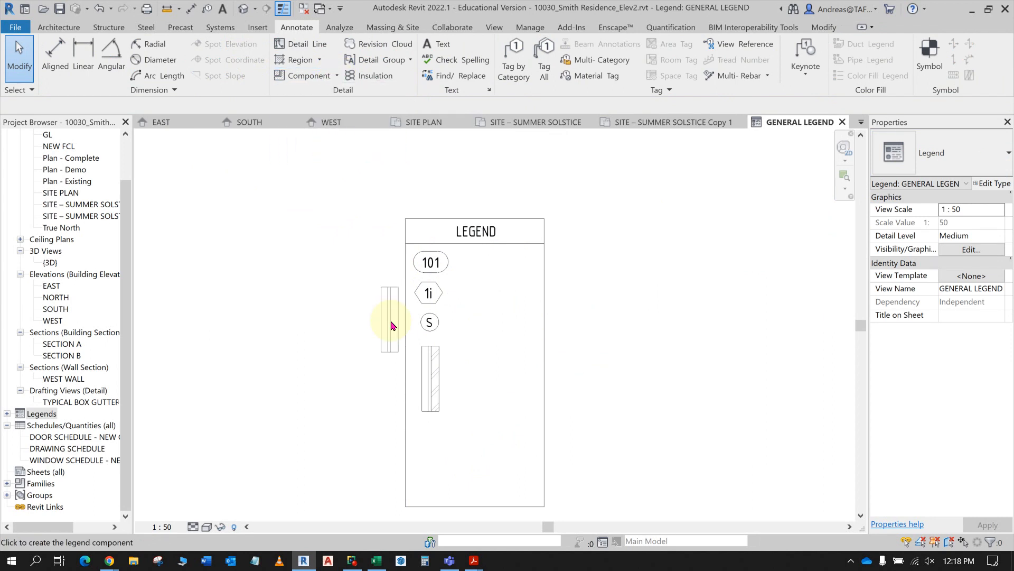
left_click(218, 104)
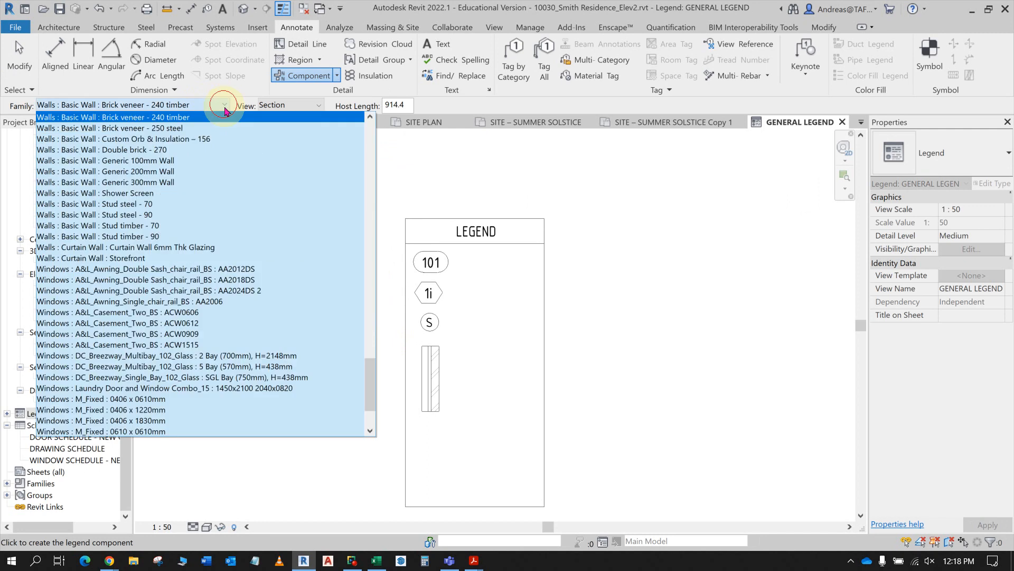
left_click(216, 140)
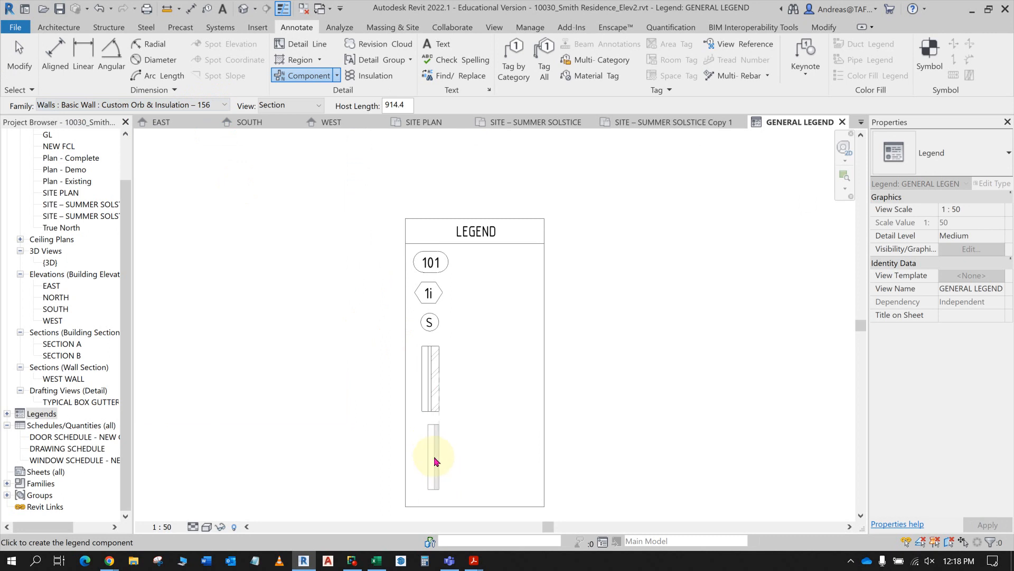
left_click(434, 469)
key("Escape")
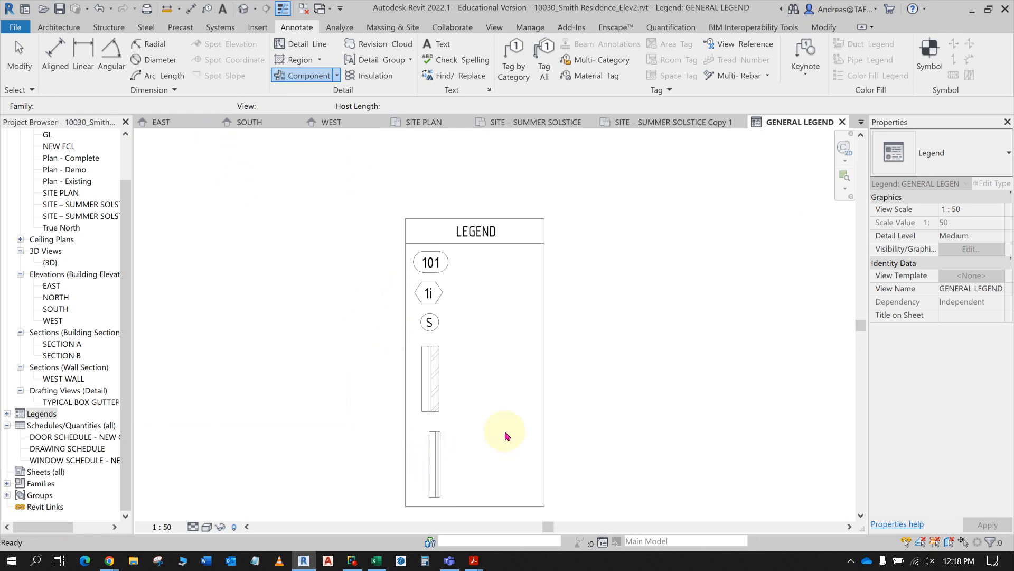
scroll(479, 284, "up", 2)
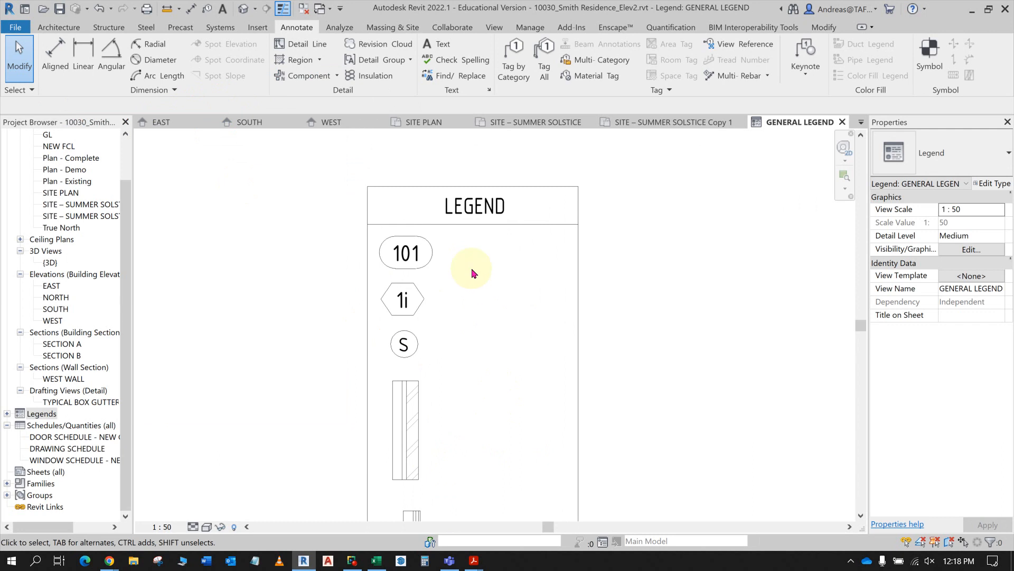
scroll(493, 359, "down", 2)
middle_click_drag(481, 335, 455, 263)
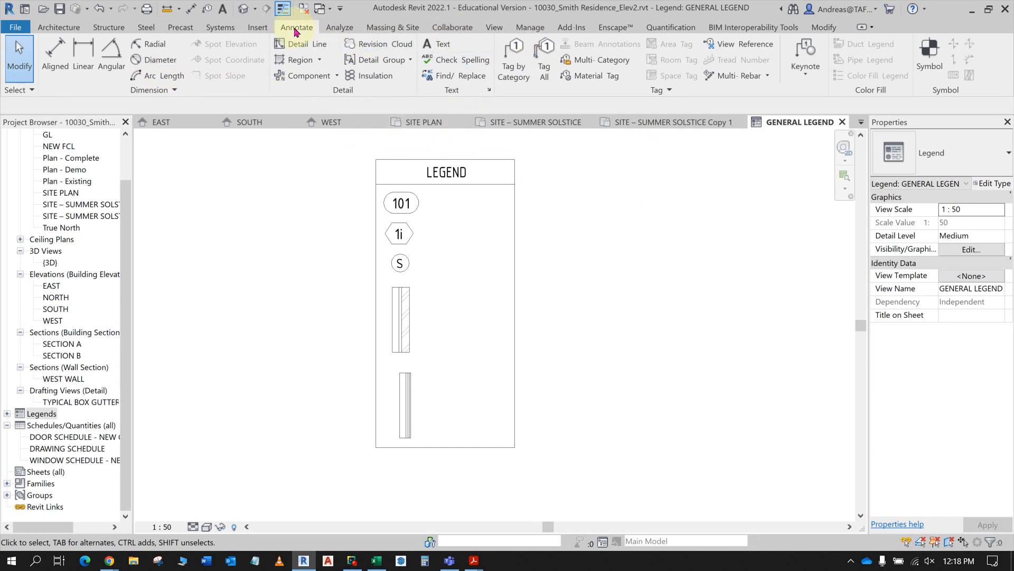
left_click(512, 63)
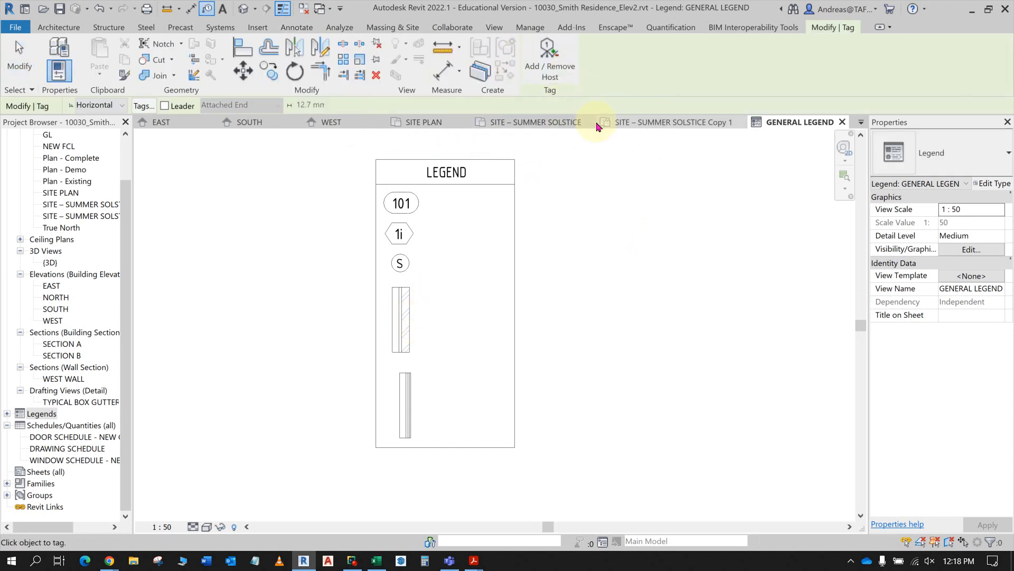
key("Escape")
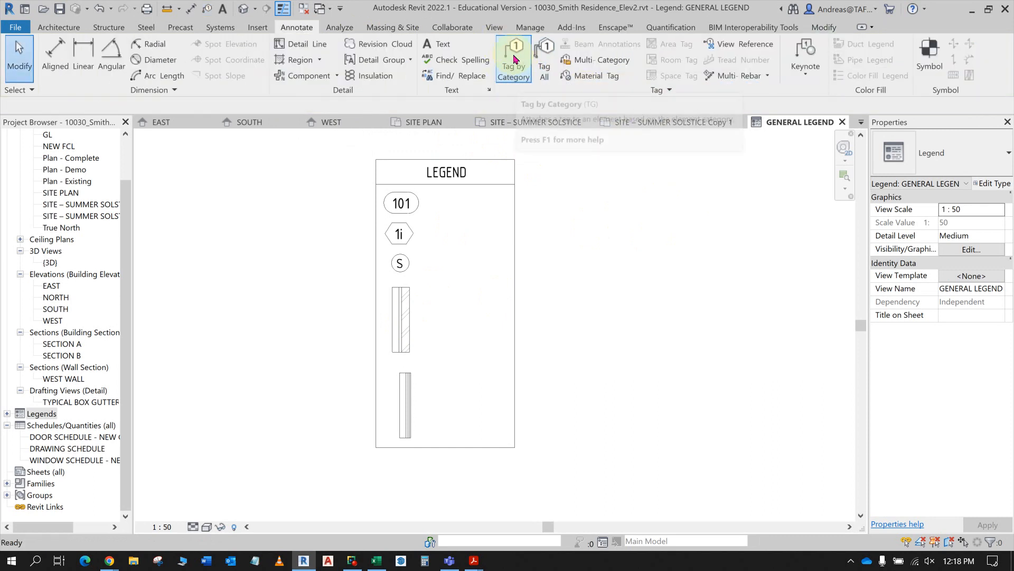
- Check the wall tag instructions in the PDF and place an 8mm Wall Tag (AUS) symbol overlapping the brick veneer wall's right edge
left_click(931, 53)
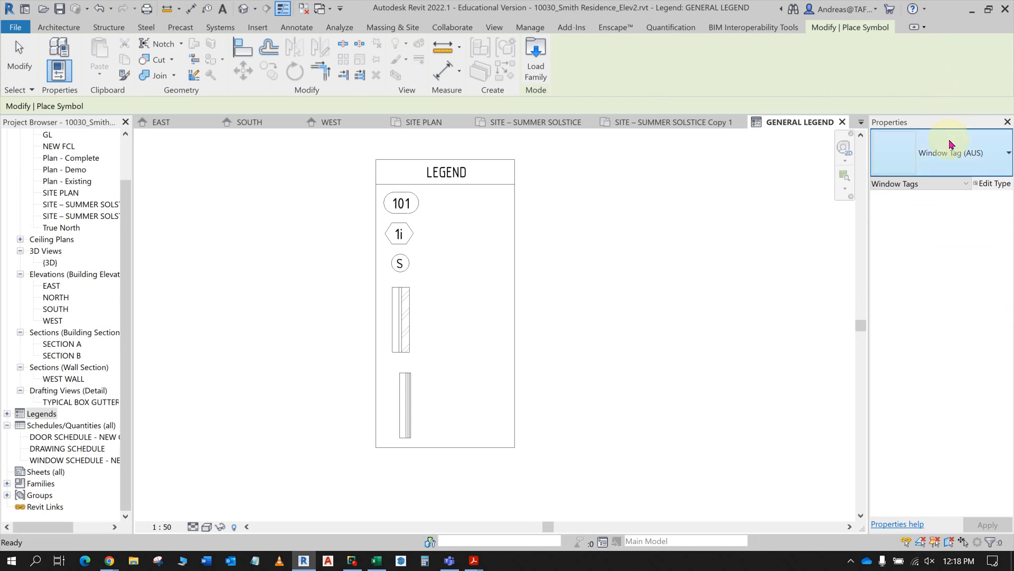
left_click(932, 154)
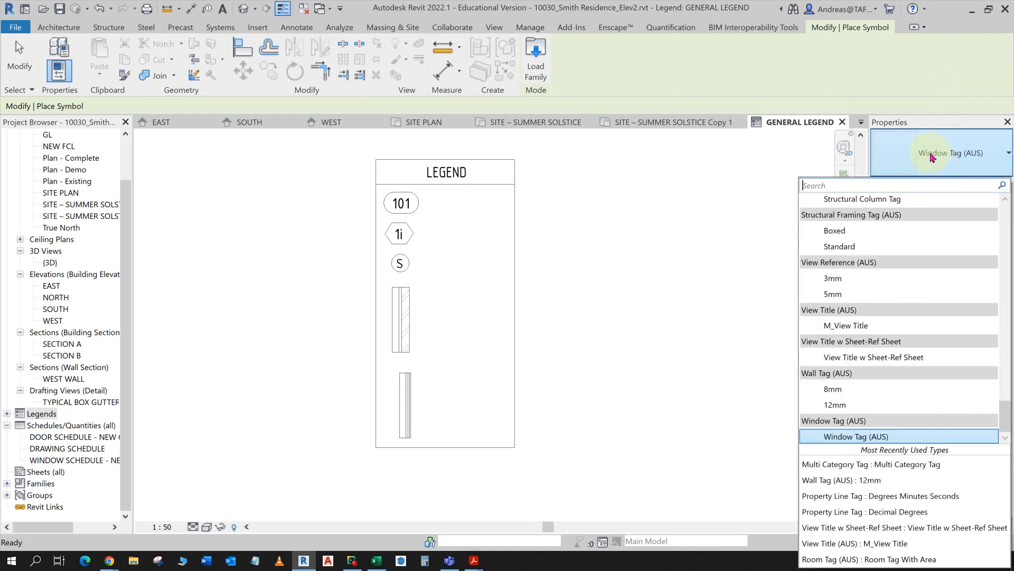
left_click(890, 186)
type("WAL")
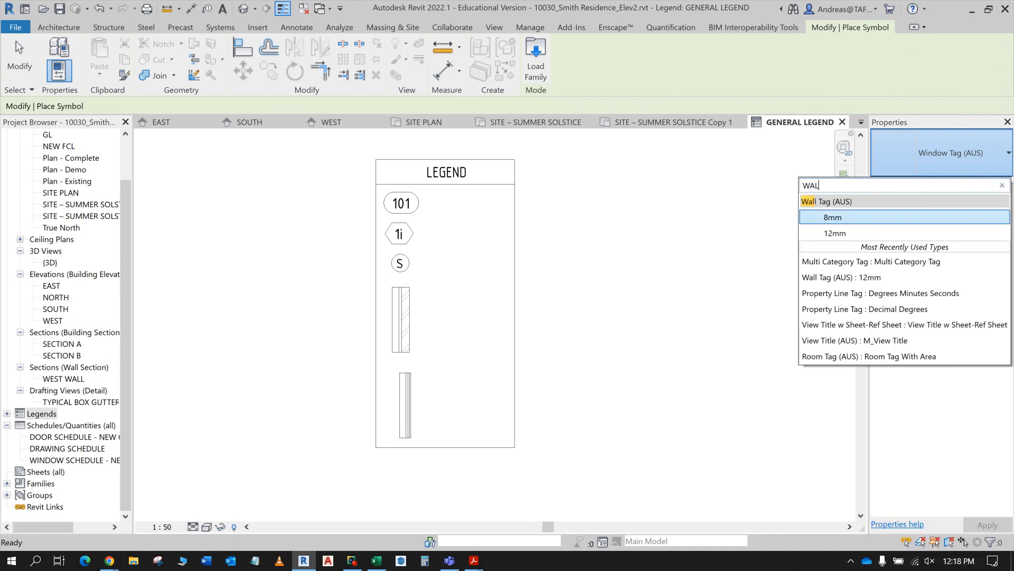
left_click(846, 222)
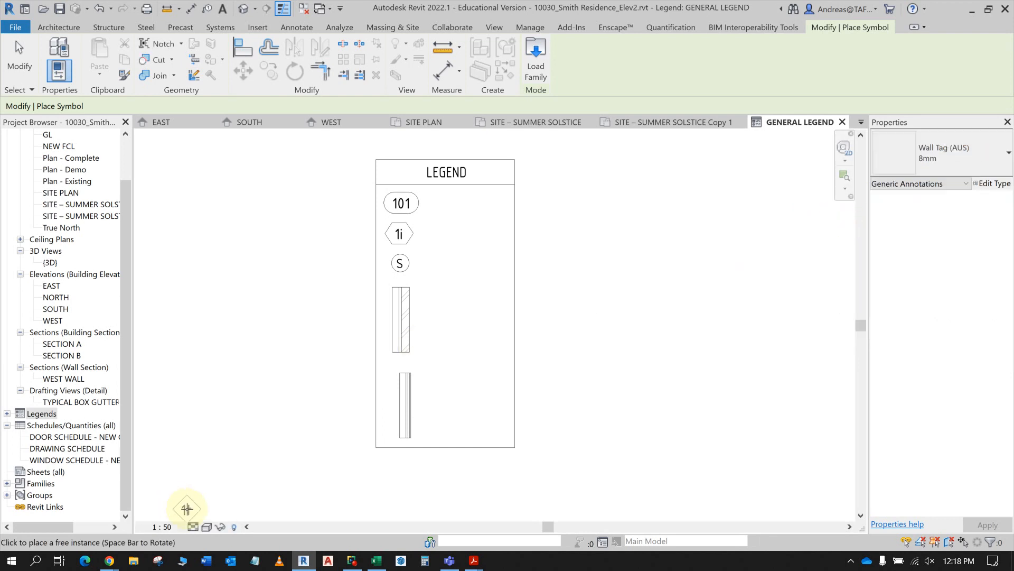
key("alt+Tab")
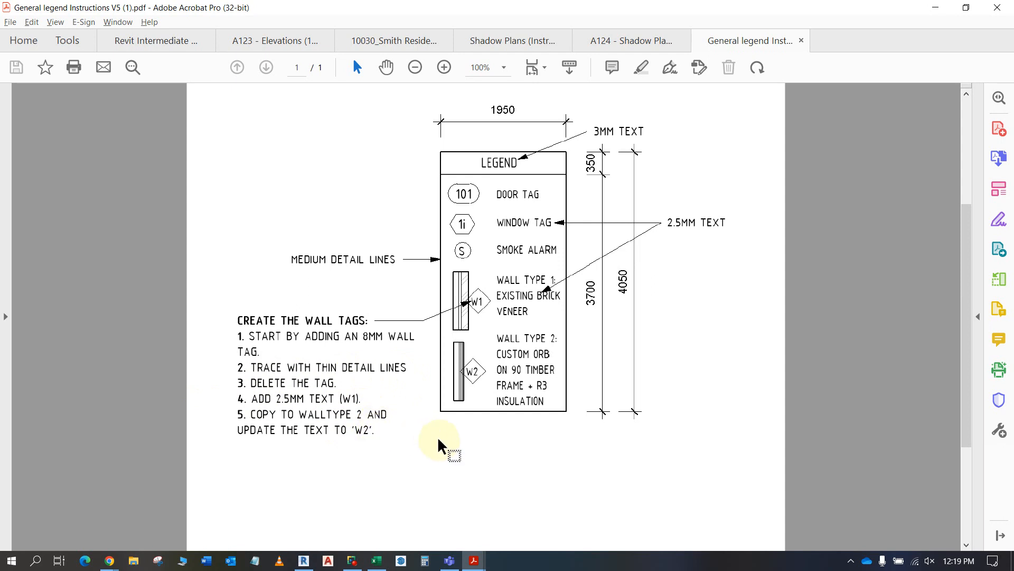
key("alt+Tab")
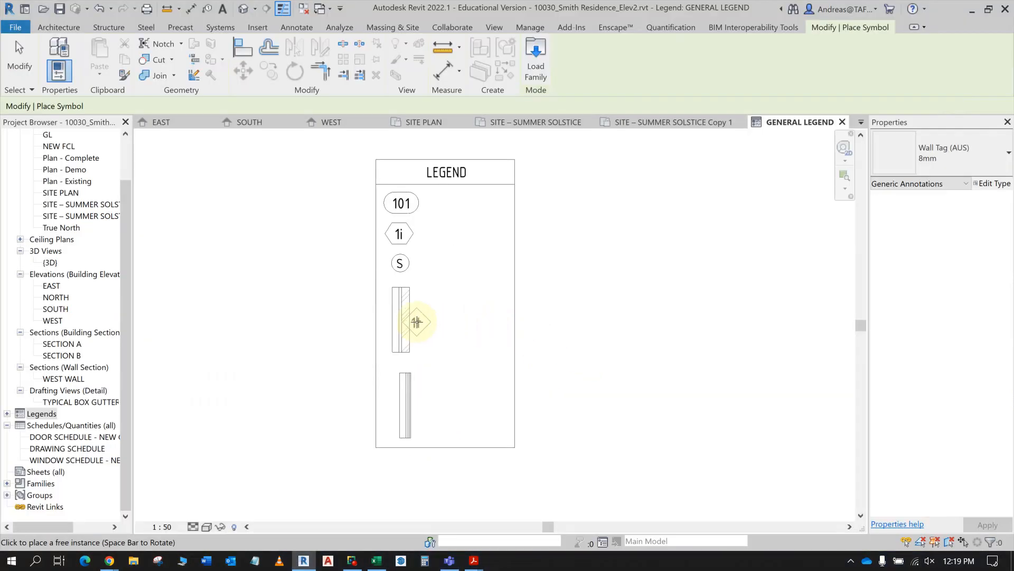
scroll(415, 321, "up", 2)
left_click(419, 317)
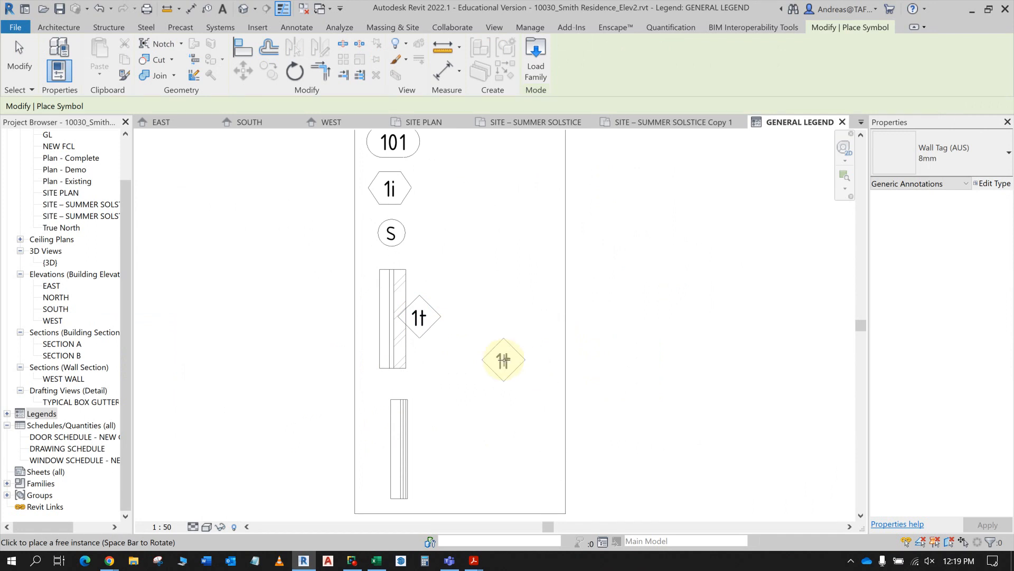
key("Escape")
key("Escape")
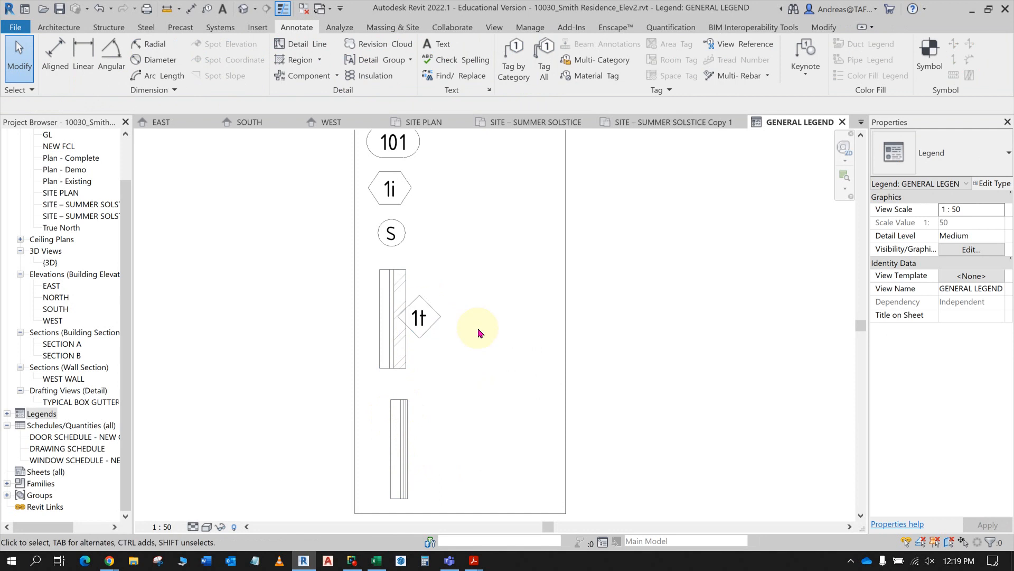
- Check the tag tracing instructions in the PDF and start a detail line in the <Thin Lines> style
scroll(425, 325, "up", 5)
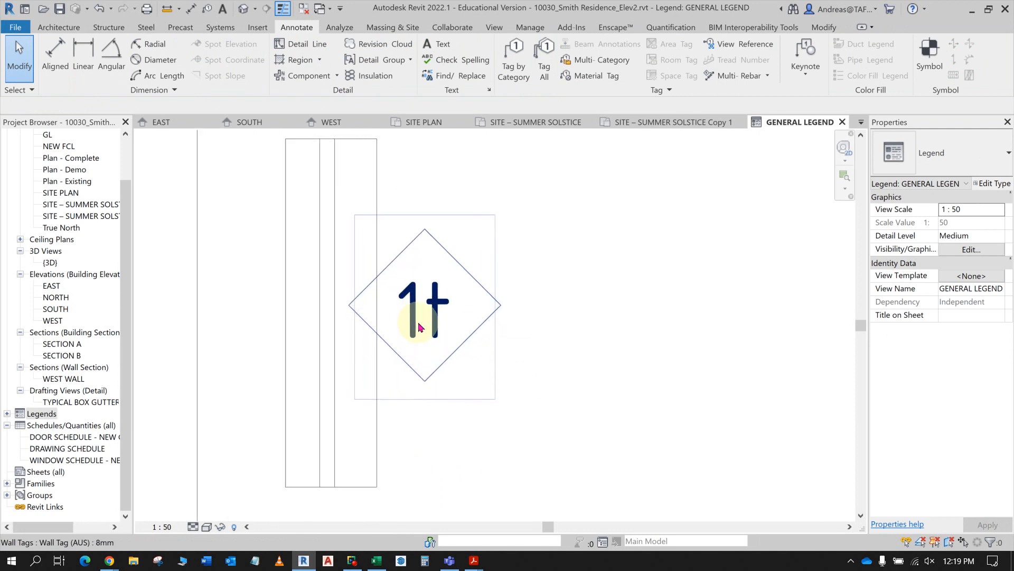
middle_click_drag(485, 394, 509, 428)
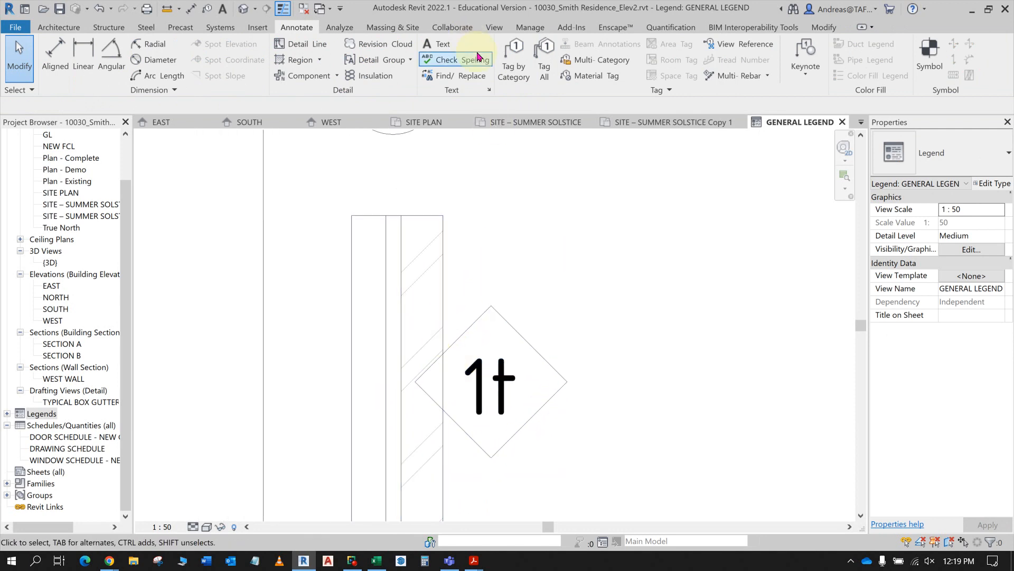
key("alt+Tab")
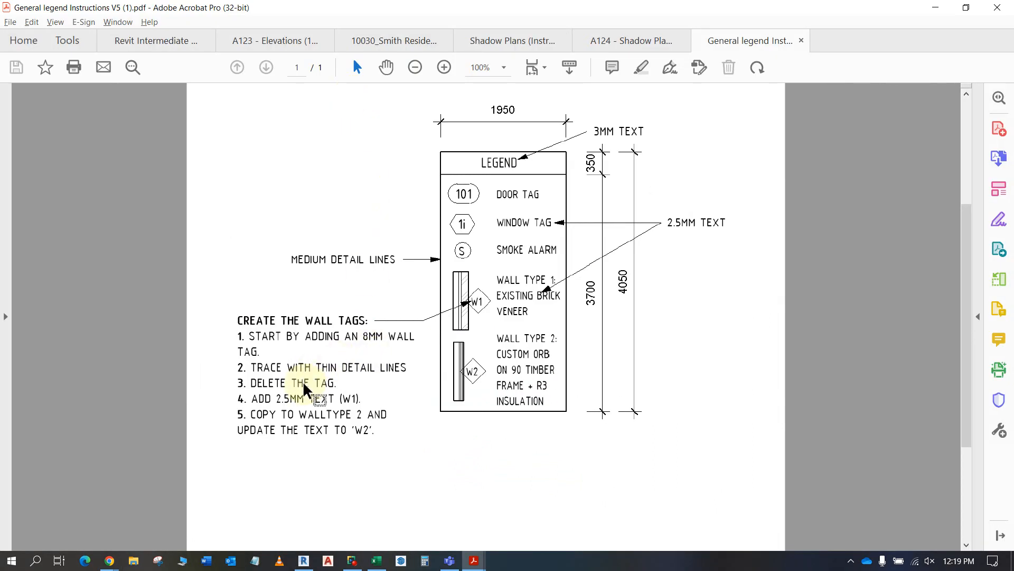
key("alt+Tab")
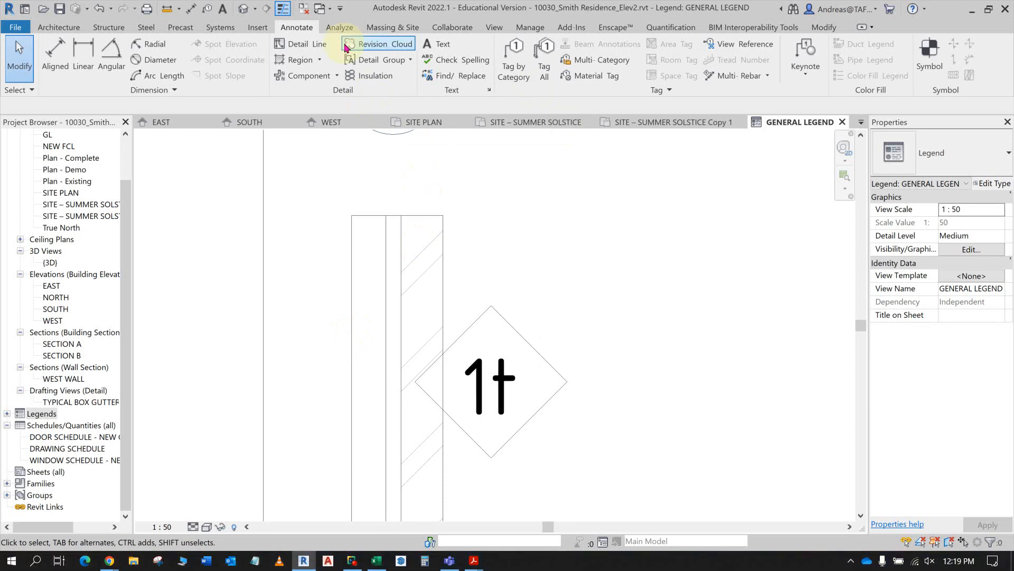
left_click(301, 44)
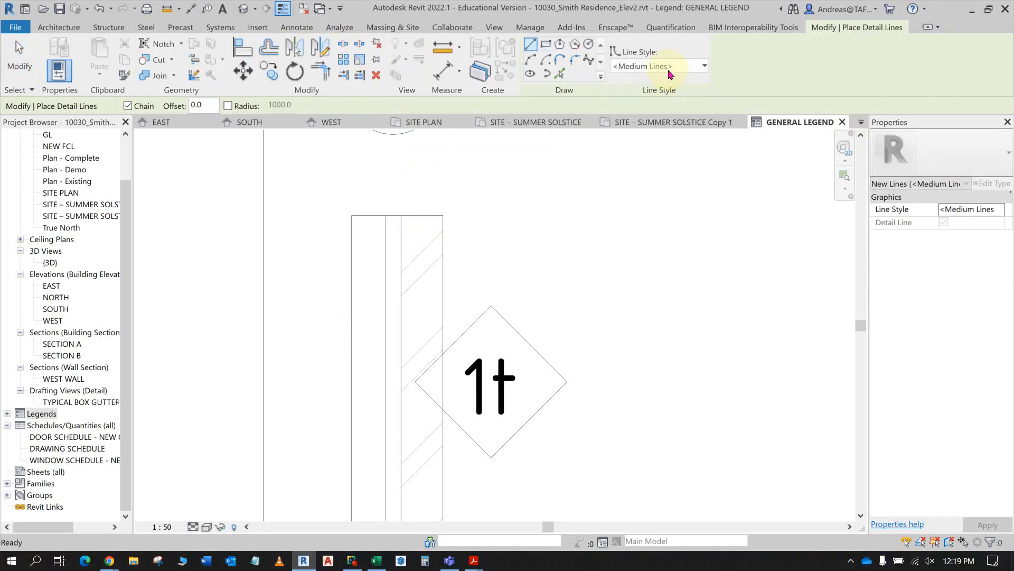
left_click(691, 64)
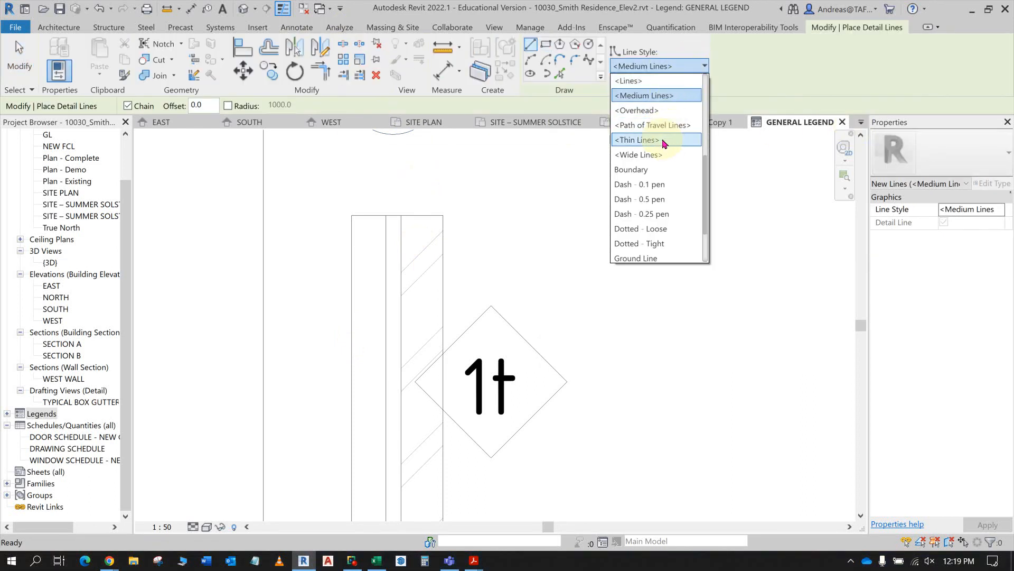
left_click(655, 140)
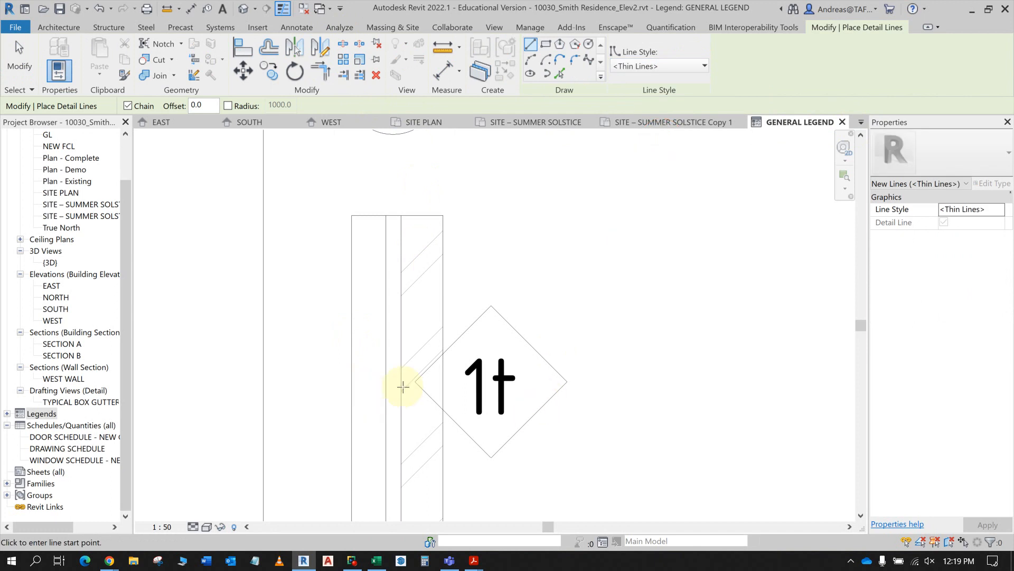
- Trace the upper-left edge of the wall tag's diamond from its left corner to its top corner
scroll(419, 379, "up", 6)
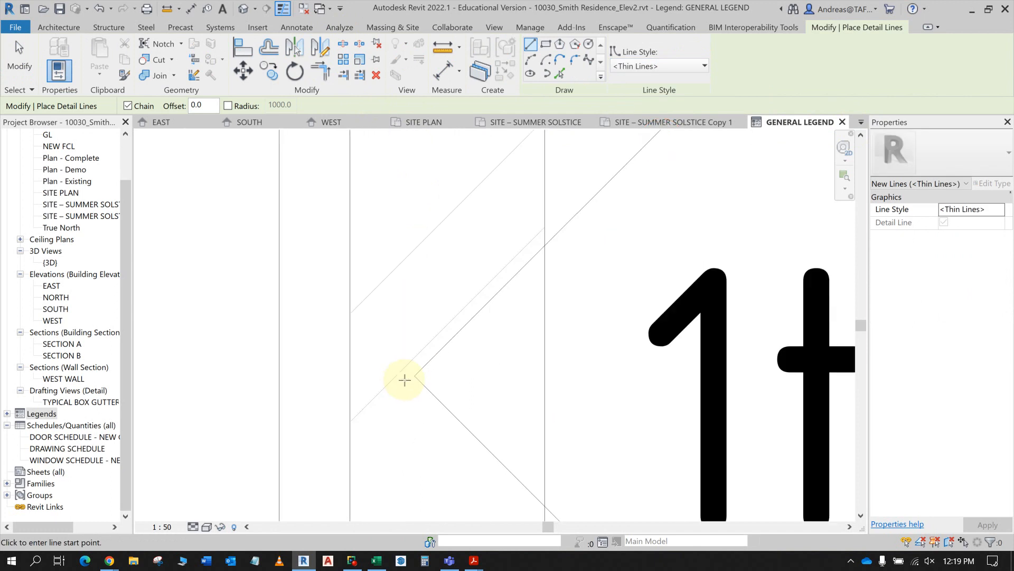
middle_click_drag(413, 375, 407, 426)
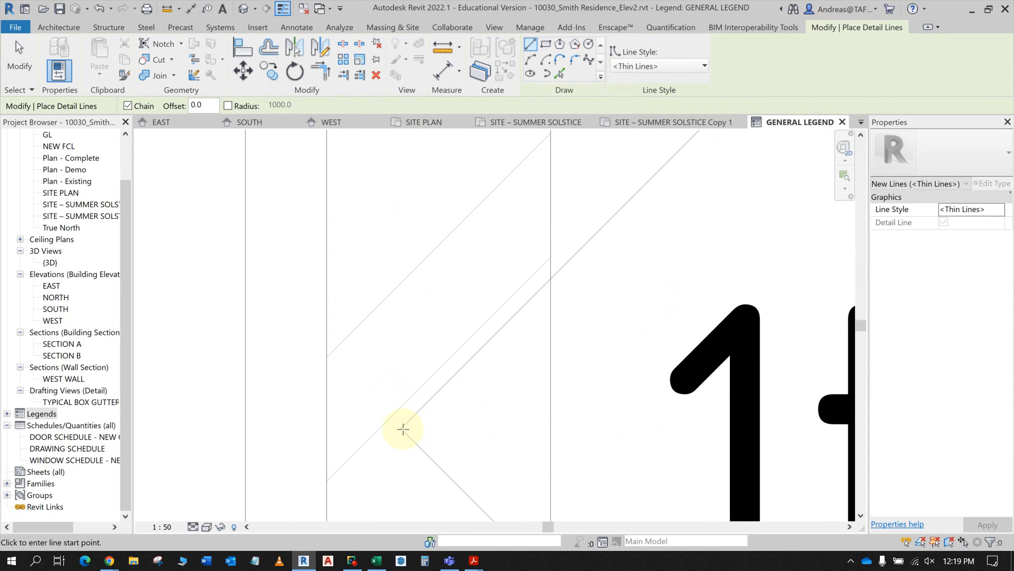
scroll(402, 429, "up", 1)
left_click(399, 427)
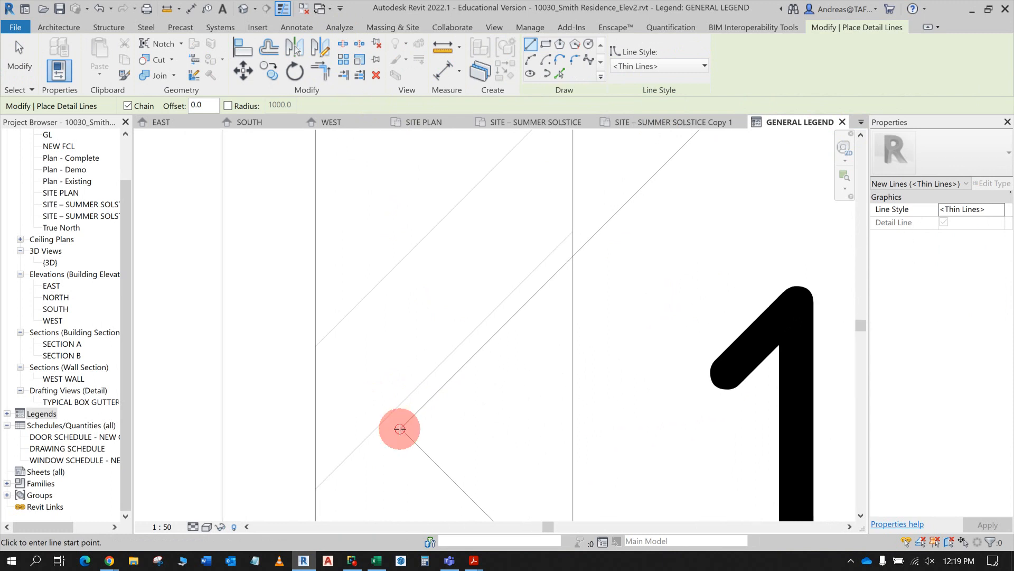
scroll(430, 397, "down", 2)
middle_click_drag(555, 306, 480, 479)
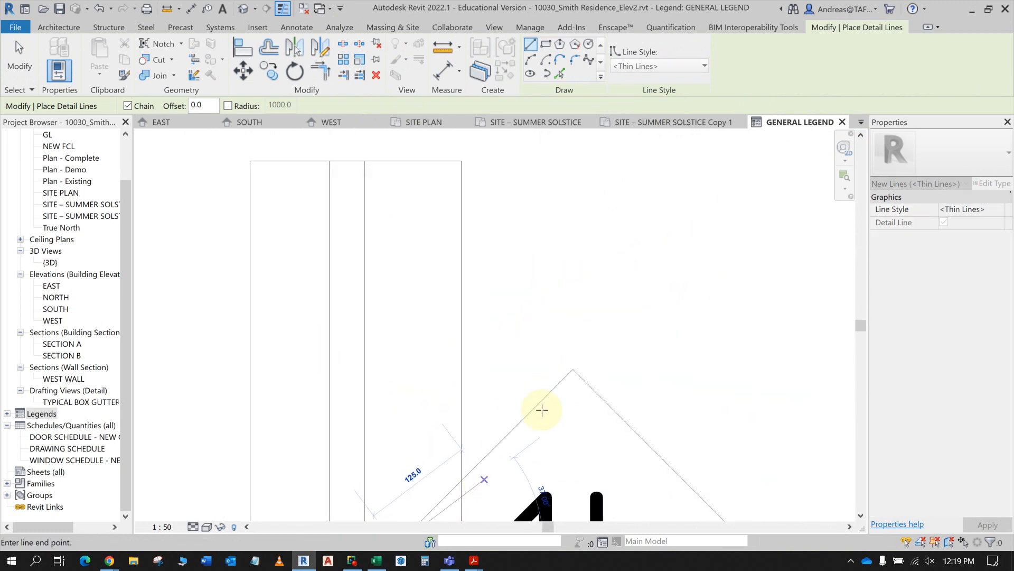
middle_click_drag(554, 387, 564, 263)
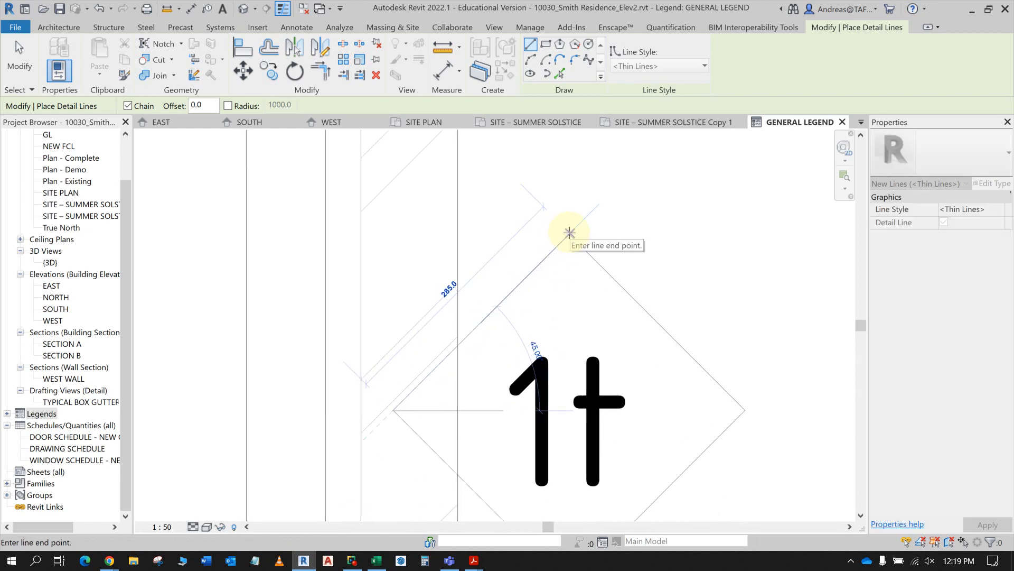
scroll(567, 230, "up", 3)
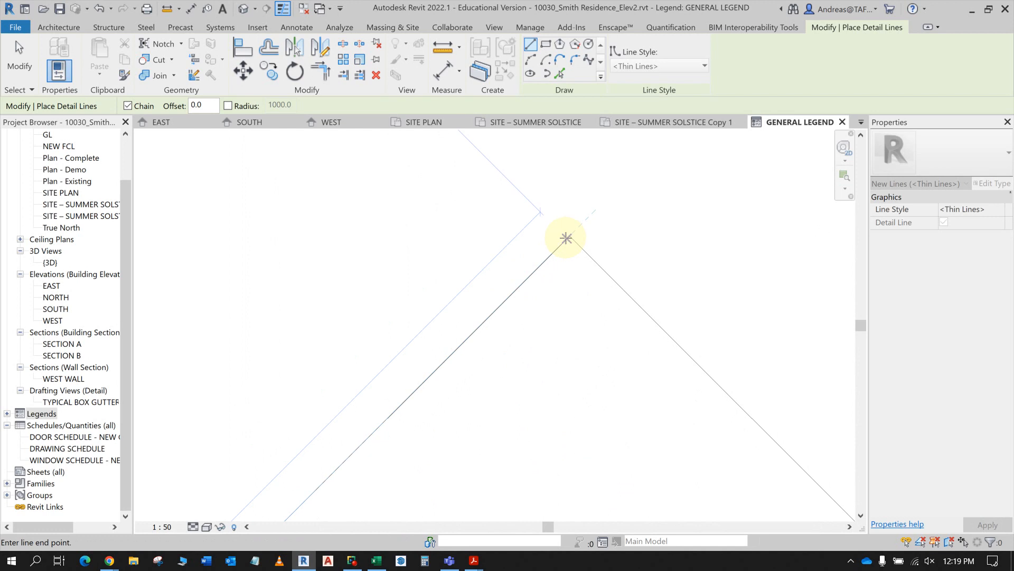
scroll(569, 235, "down", 5)
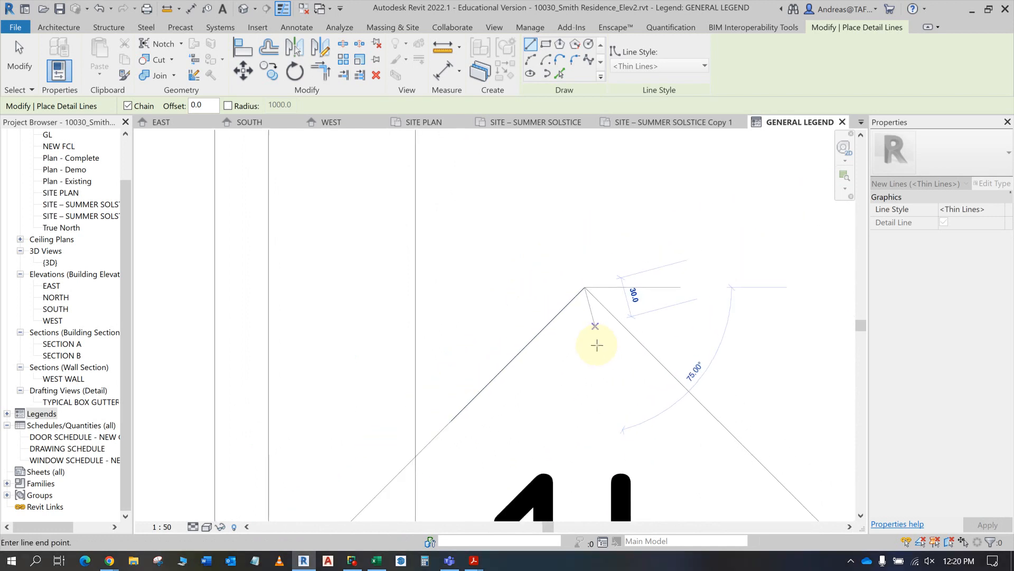
- Continue the thin line chain along the diamond's two right-hand edges, from the top corner through the right corner to the bottom corner
middle_click_drag(595, 344, 508, 165)
scroll(645, 290, "up", 4)
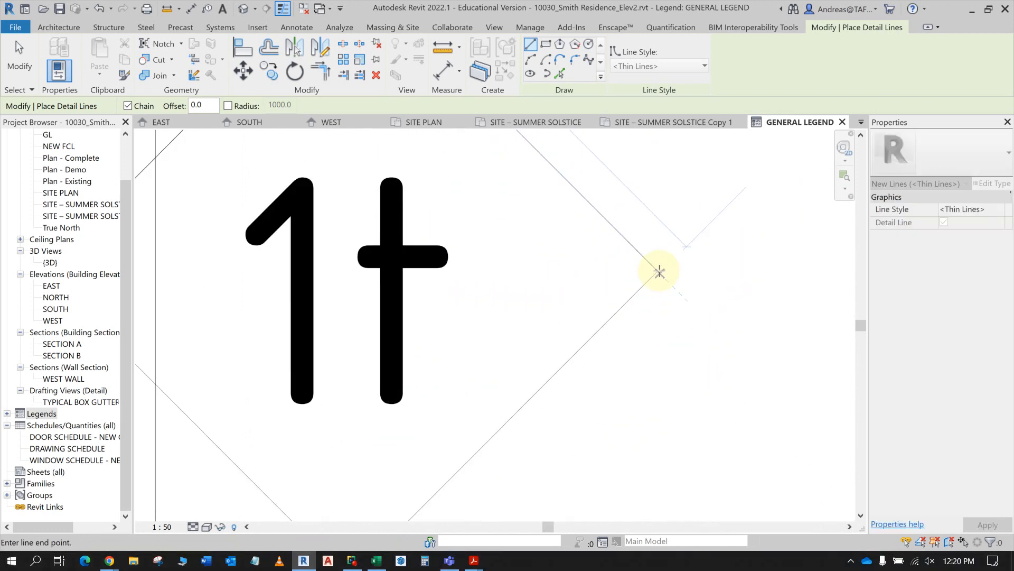
scroll(657, 269, "up", 4)
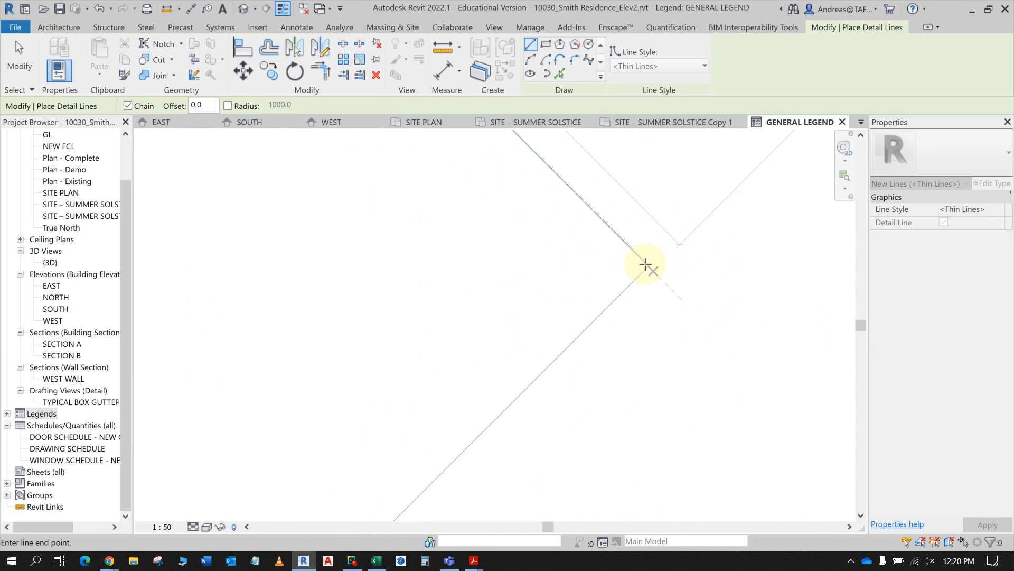
scroll(645, 265, "down", 2)
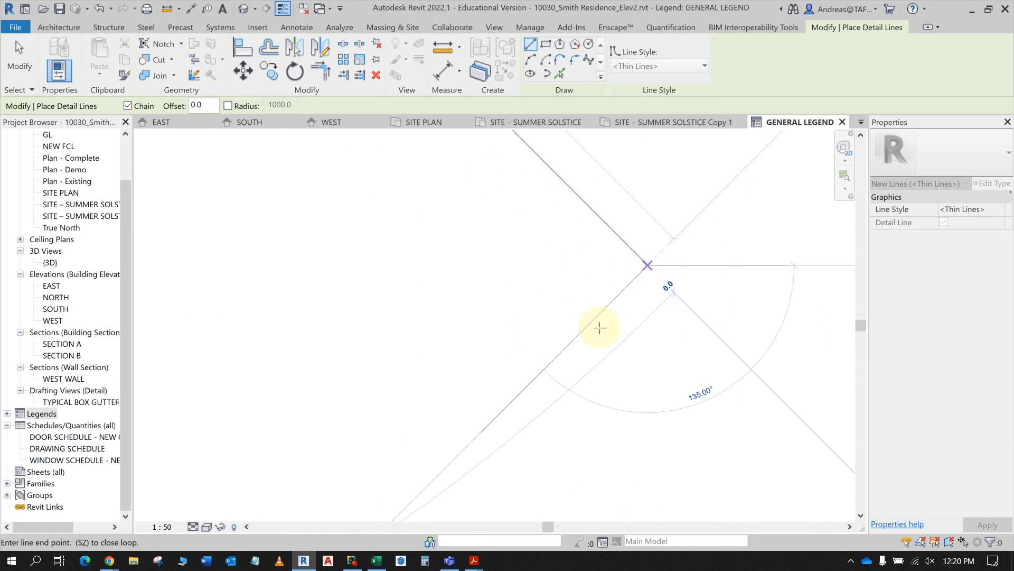
scroll(550, 362, "down", 2)
scroll(606, 276, "down", 2)
middle_click_drag(607, 275, 649, 203)
scroll(550, 341, "up", 2)
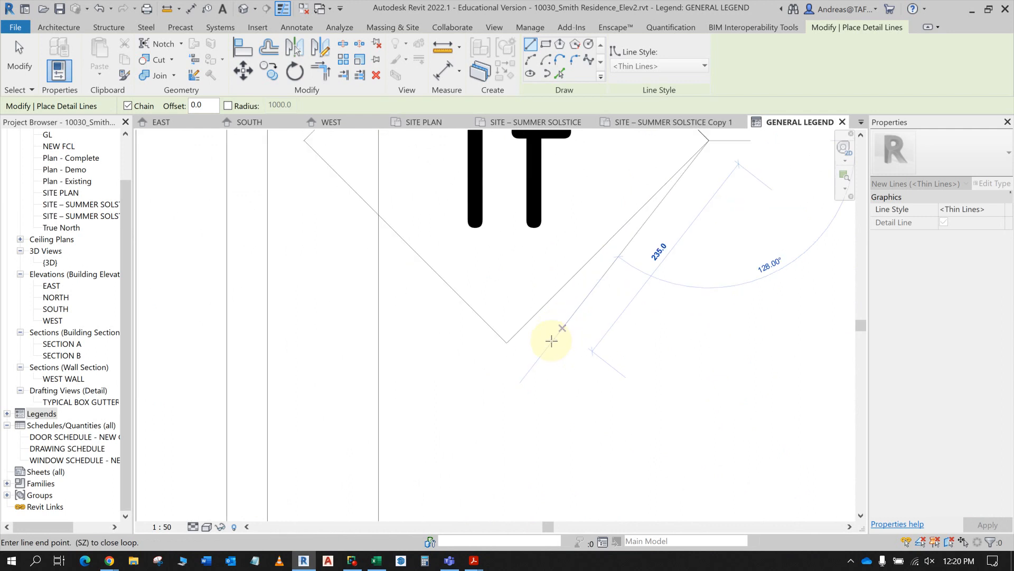
middle_click_drag(545, 343, 635, 401)
scroll(623, 398, "up", 1)
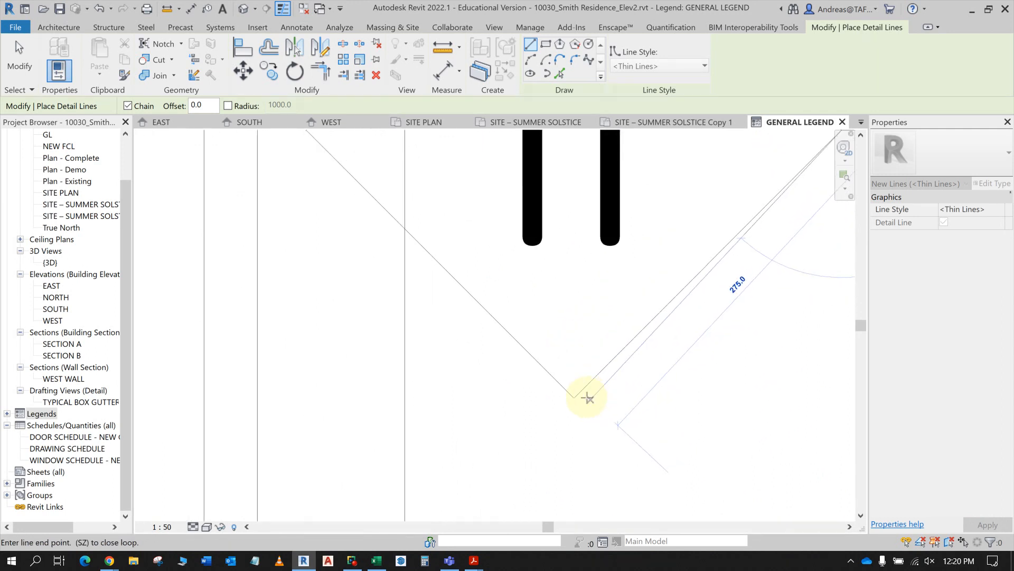
left_click(579, 399)
- Close the traced diamond along its lower-left edge back to the left corner and end the detail line
scroll(579, 399, "down", 1)
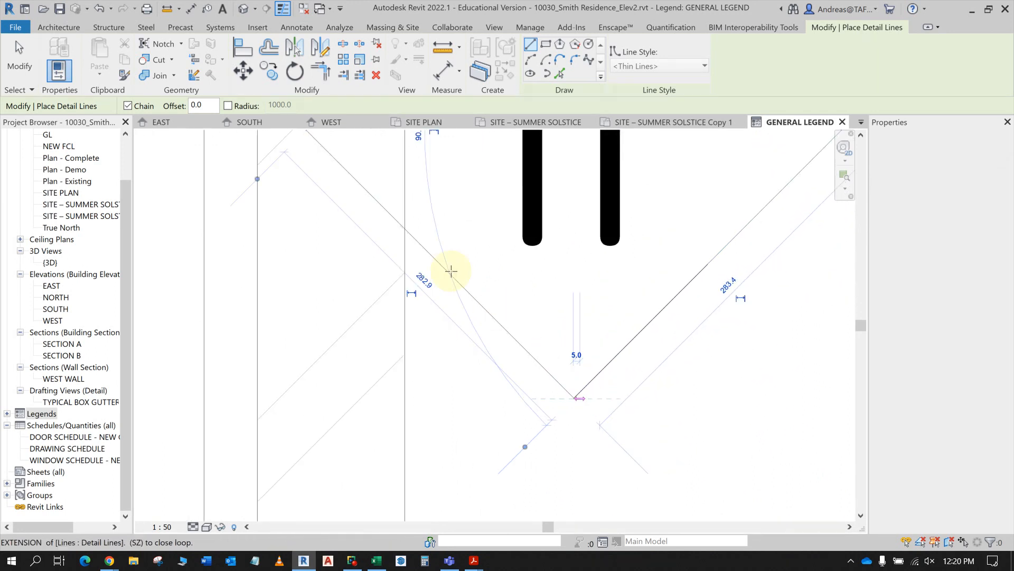
scroll(414, 233, "down", 2)
middle_click_drag(414, 233, 534, 427)
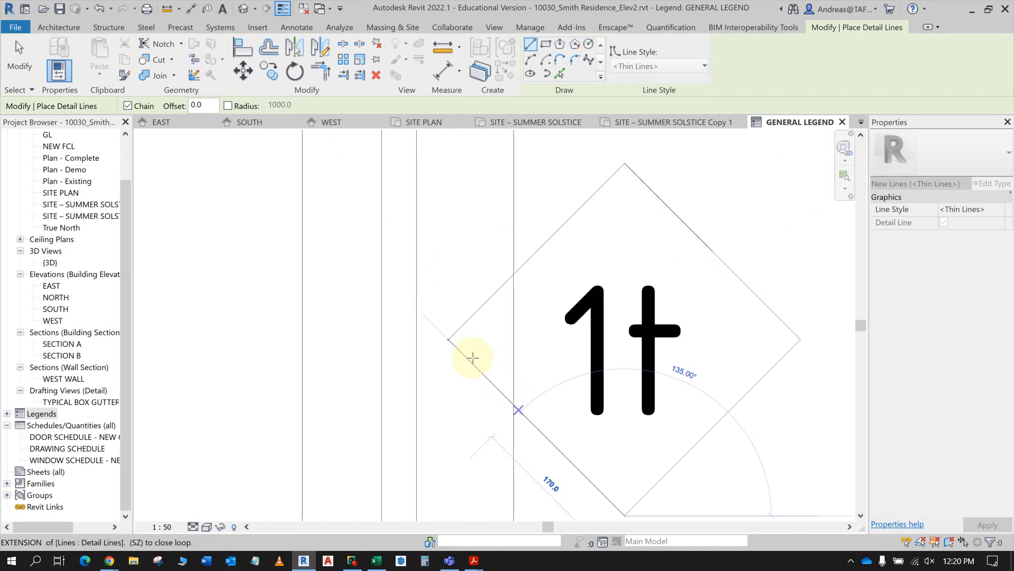
left_click(449, 340)
key("Escape")
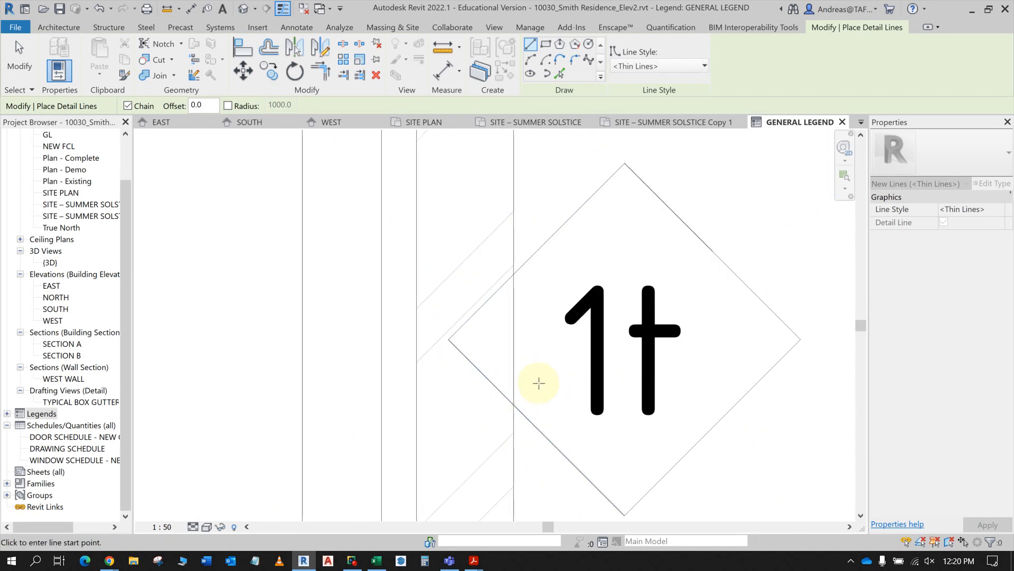
key("Escape")
- Delete the original 8mm wall tag, keeping the traced diamond of detail lines
scroll(625, 361, "down", 1)
middle_click_drag(625, 361, 579, 343)
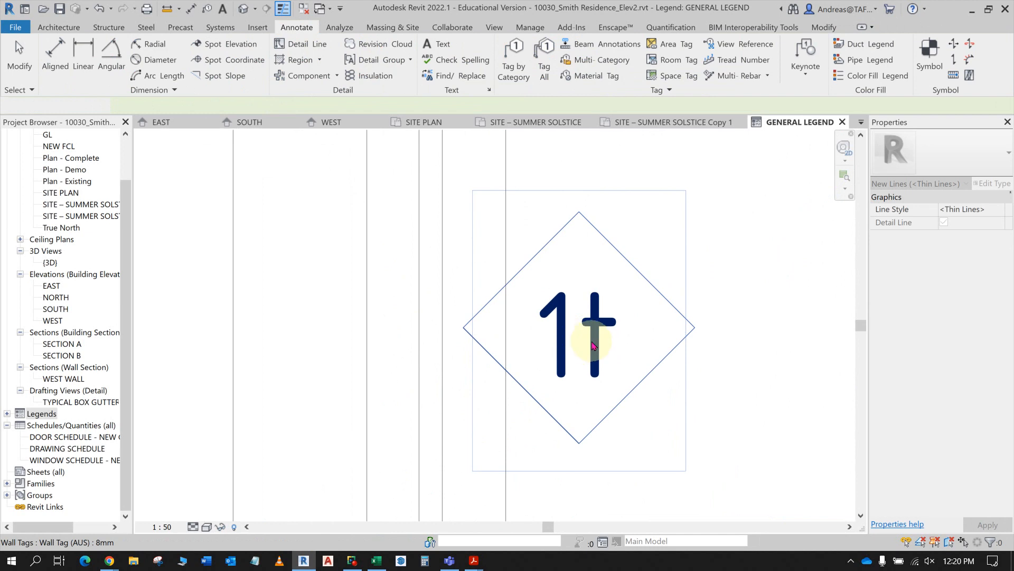
left_click(595, 346)
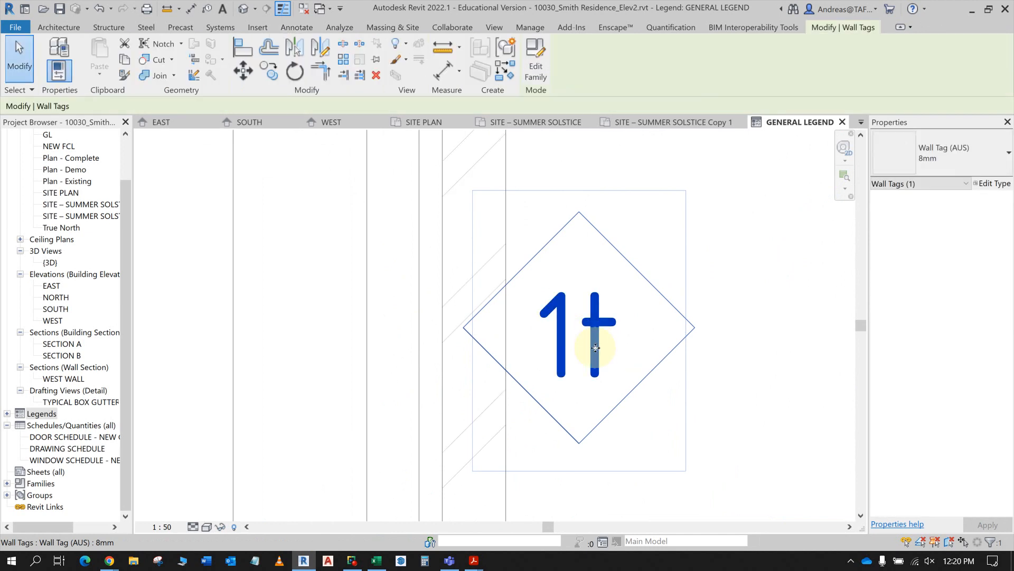
key("Delete")
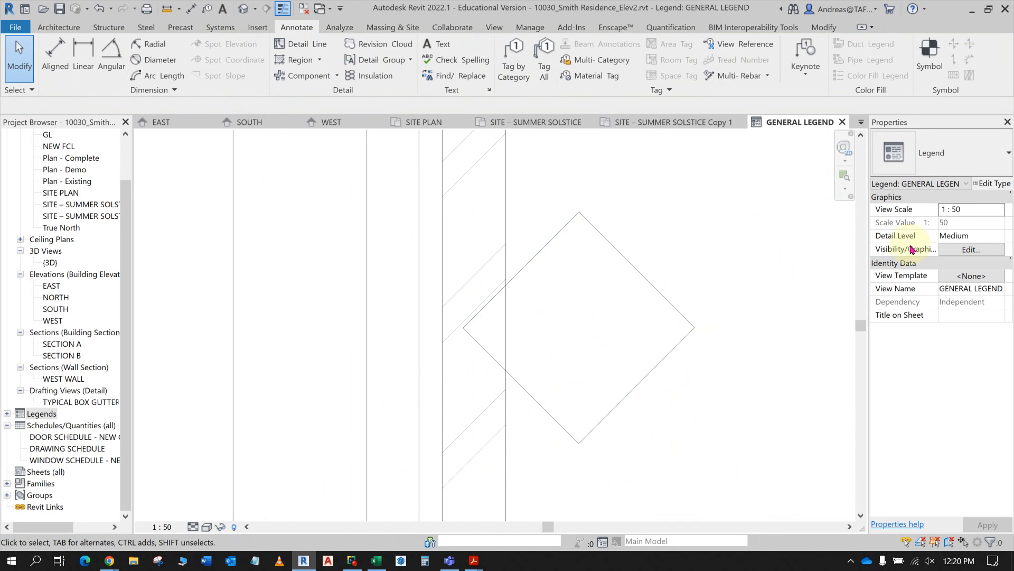
- Add the text W1 in the Standard 3.0mm type and move it to the centre of the traced diamond
left_click(442, 44)
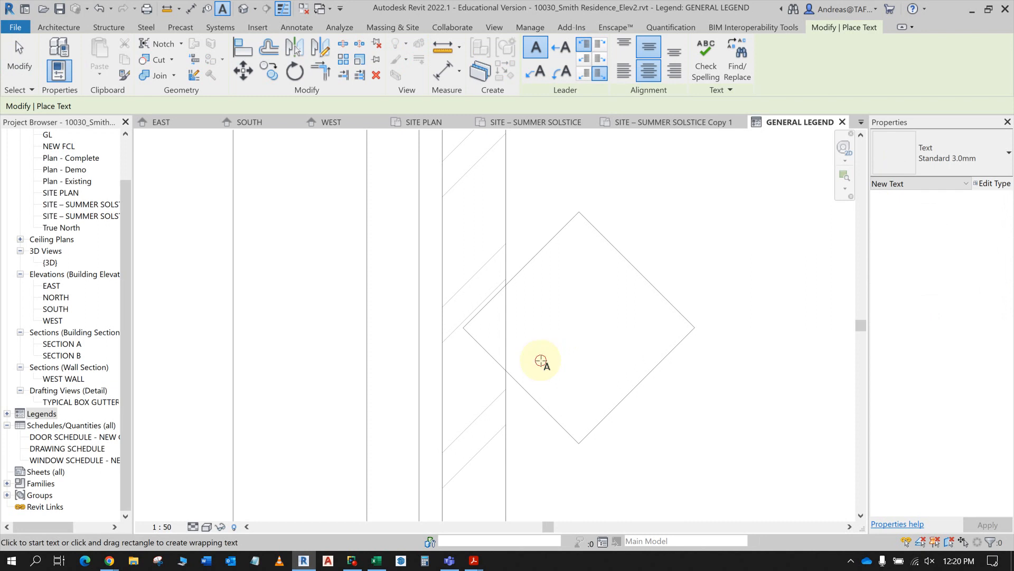
left_click(541, 360)
type("W1")
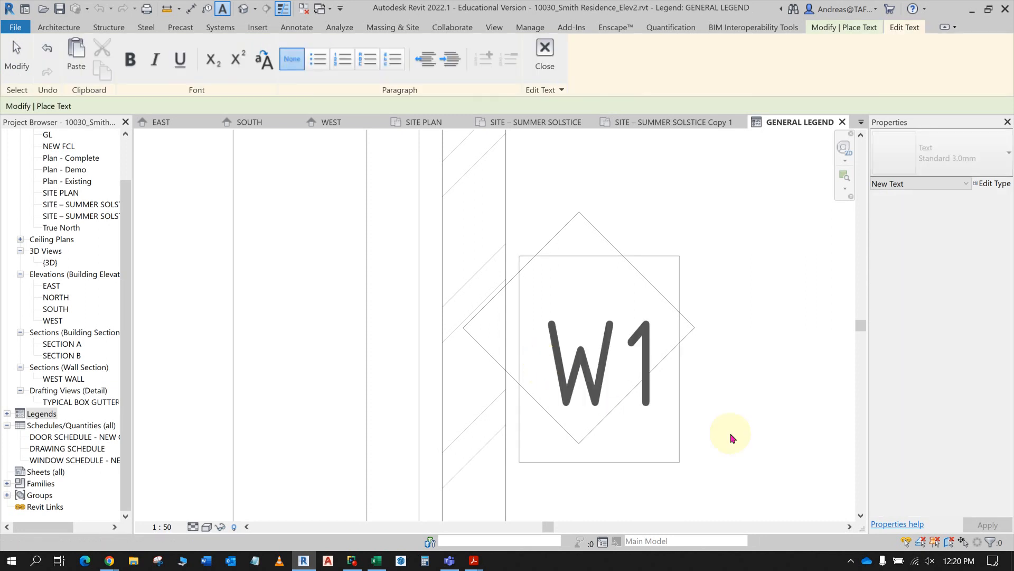
left_click(763, 438)
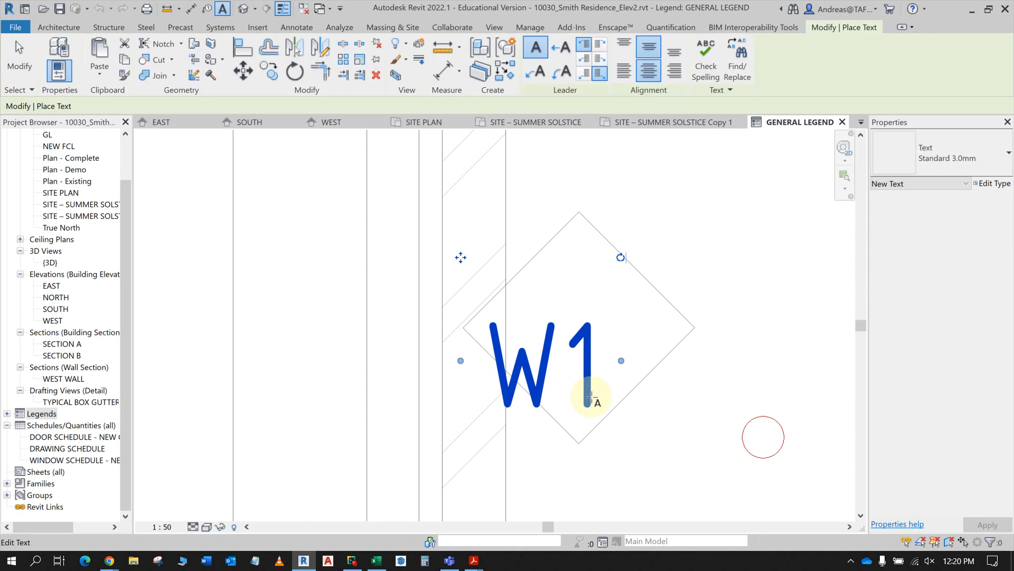
left_click_drag(461, 257, 493, 222)
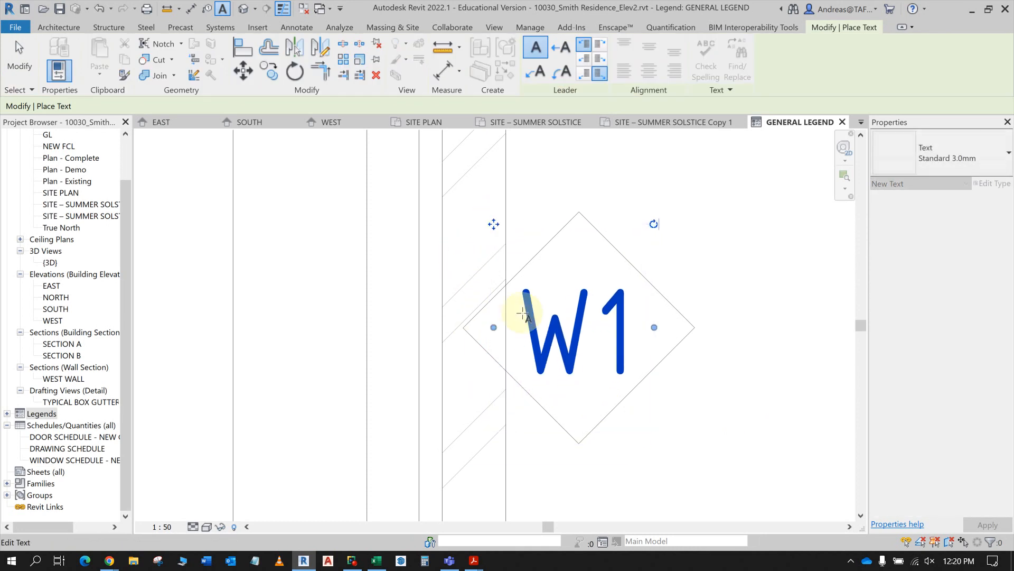
key("Escape")
key("Escape")
scroll(616, 324, "down", 4)
scroll(613, 326, "down", 3)
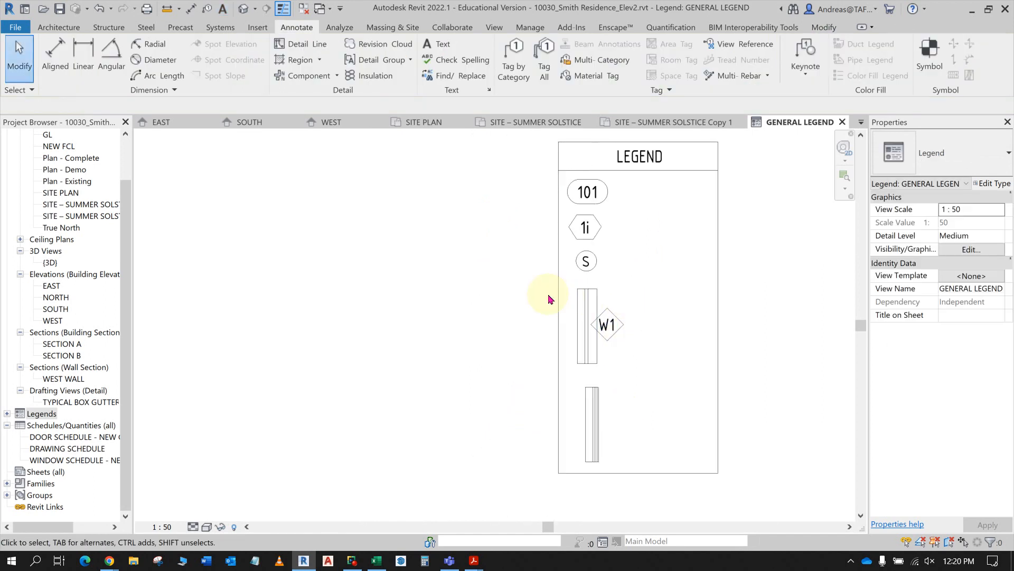
- Copy the traced diamond and its W1 text 1200 mm straight down, beside the second wall type
scroll(636, 358, "up", 2)
left_click_drag(646, 359, 595, 275)
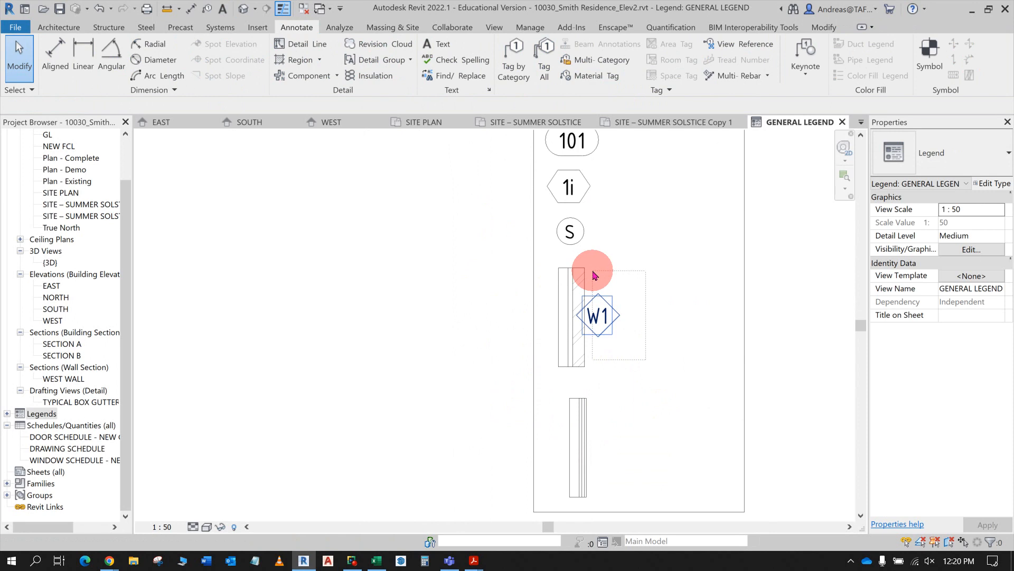
left_click_drag(593, 275, 593, 272)
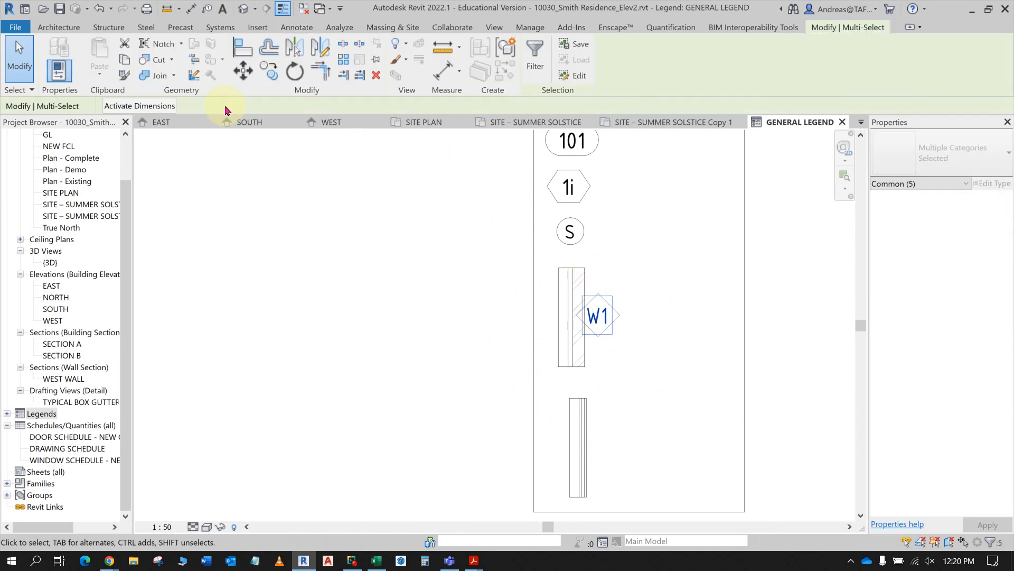
left_click(268, 73)
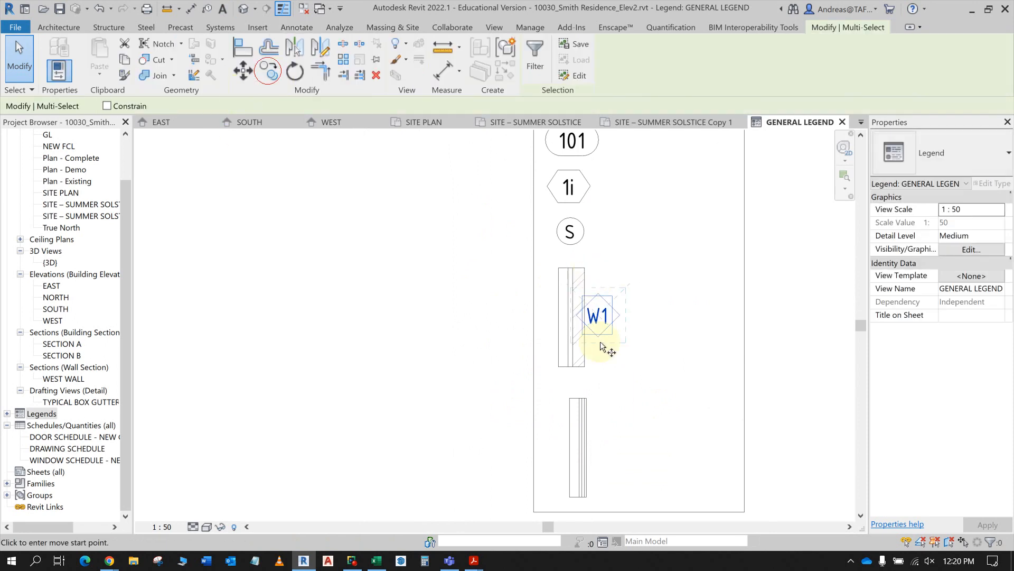
left_click(576, 315)
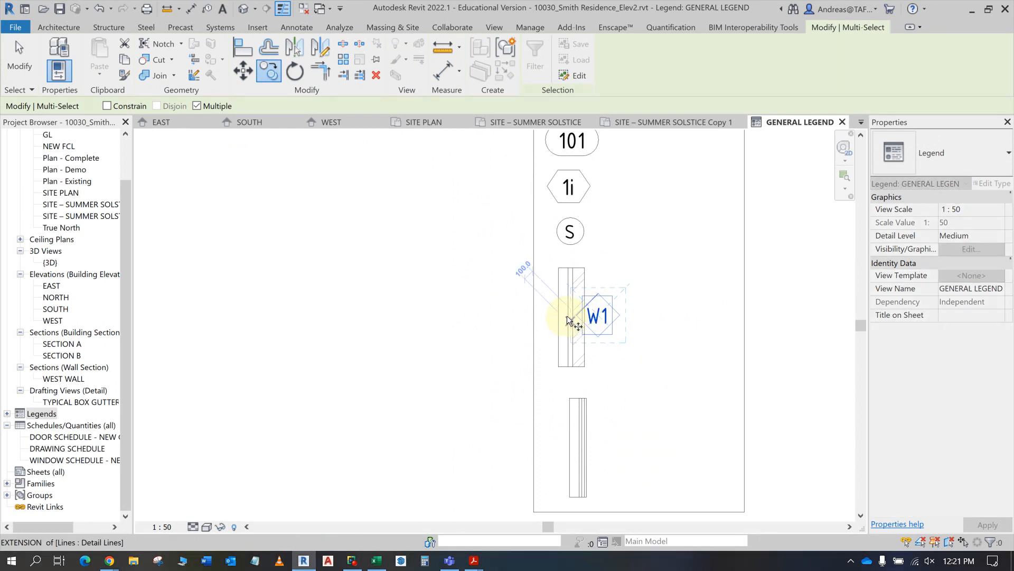
left_click(619, 316)
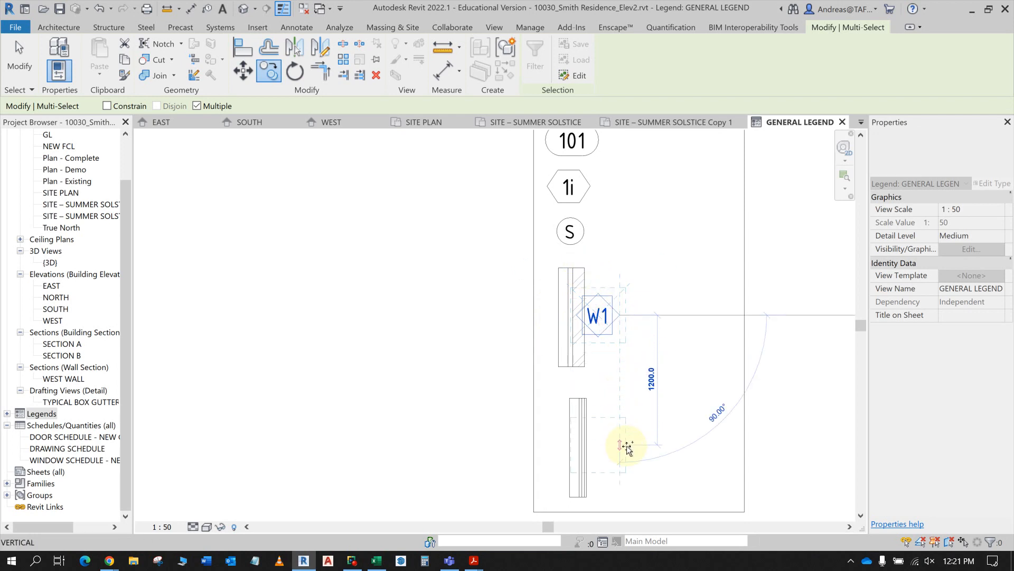
left_click(624, 446)
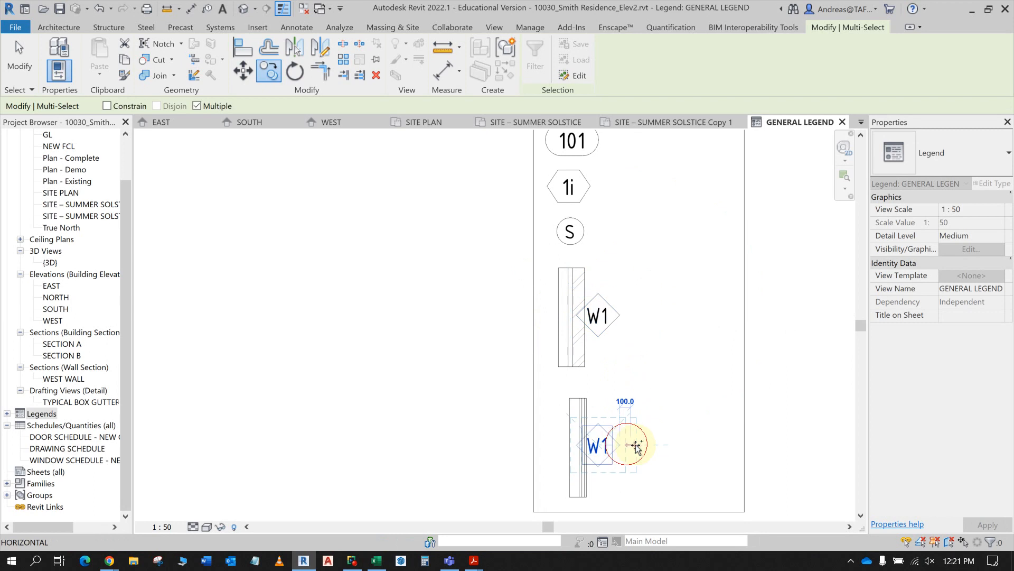
key("Escape")
key("Escape")
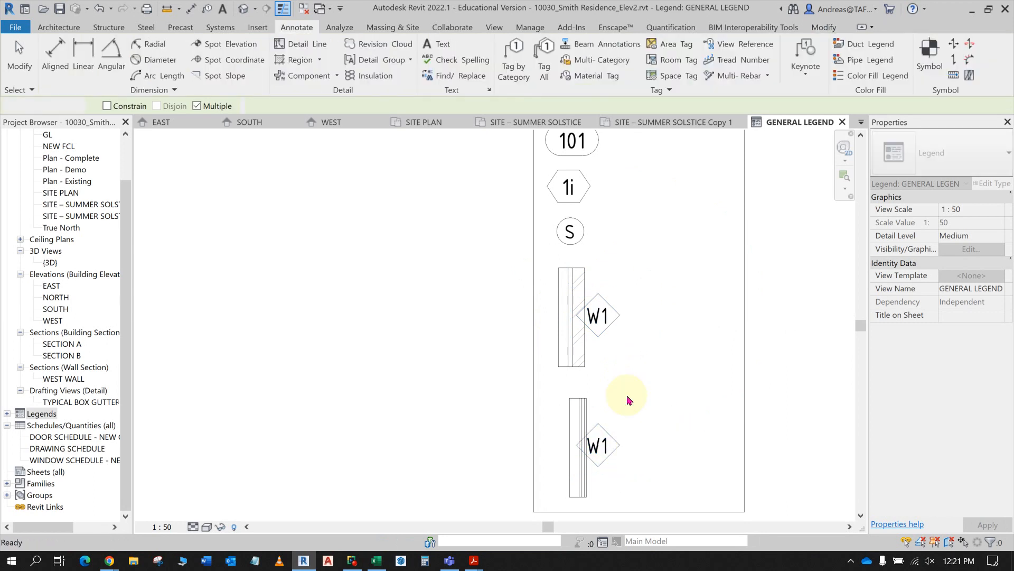
- Nudge the upper and lower W1 tags, each with its diamond, slightly to the right of their wall sections
left_click_drag(507, 278, 650, 363)
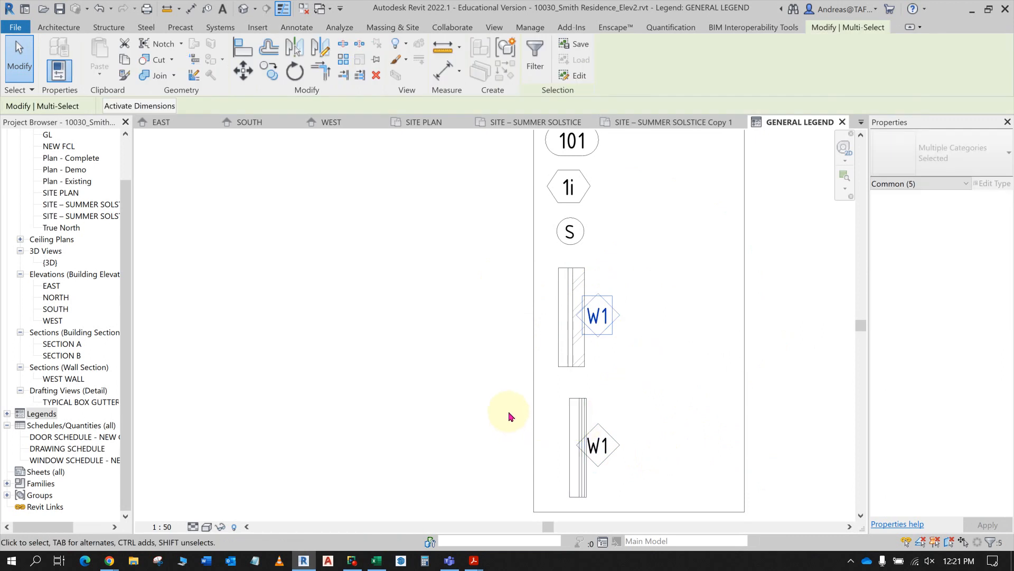
key("Right")
key("Right")
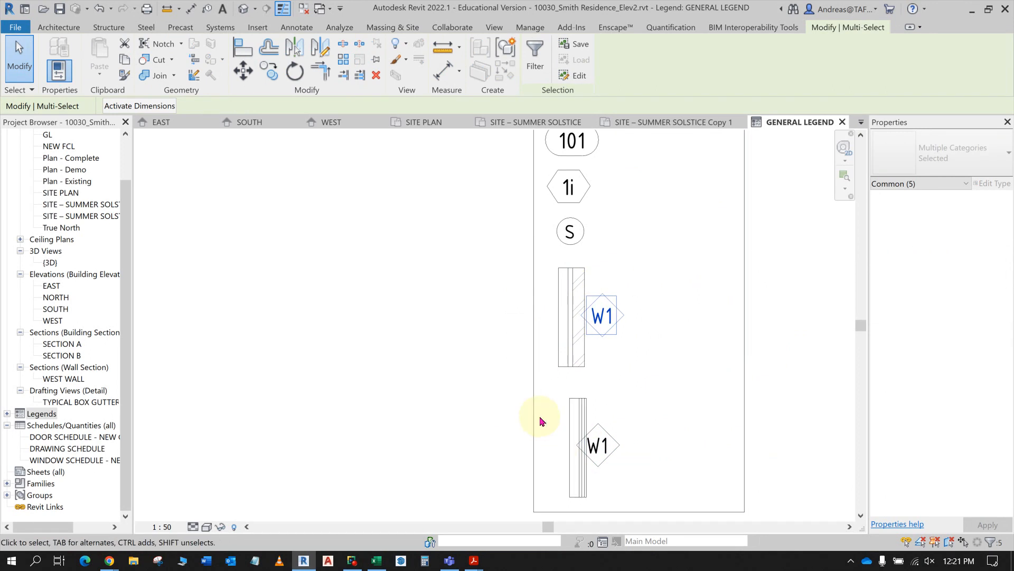
left_click_drag(544, 417, 653, 491)
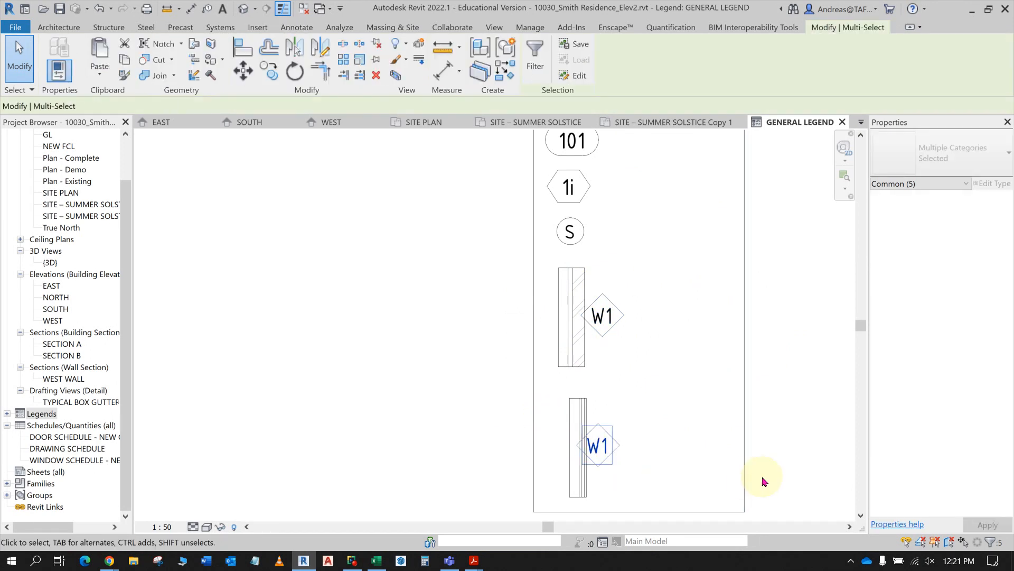
key("Right")
key("Right")
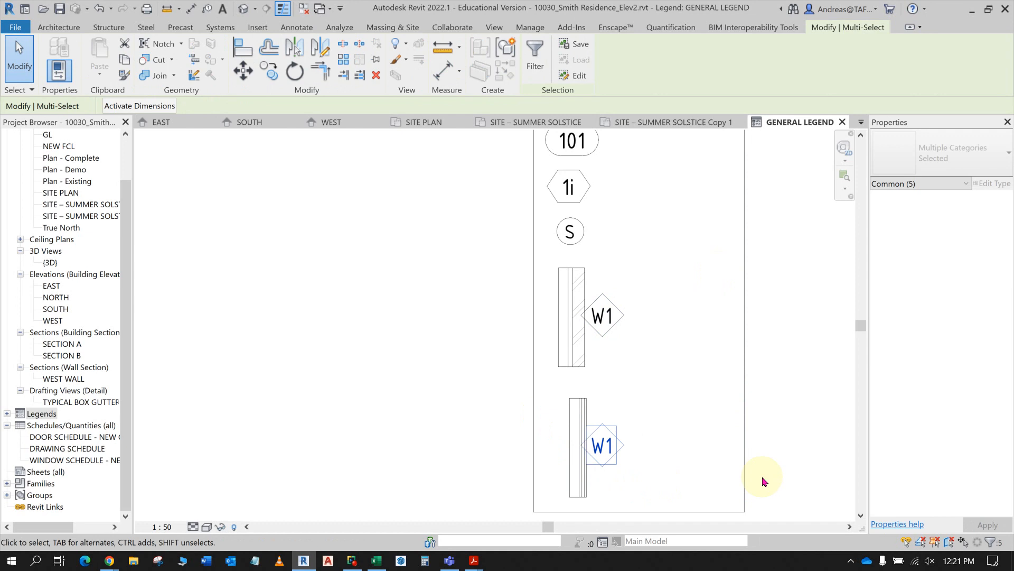
left_click(763, 482)
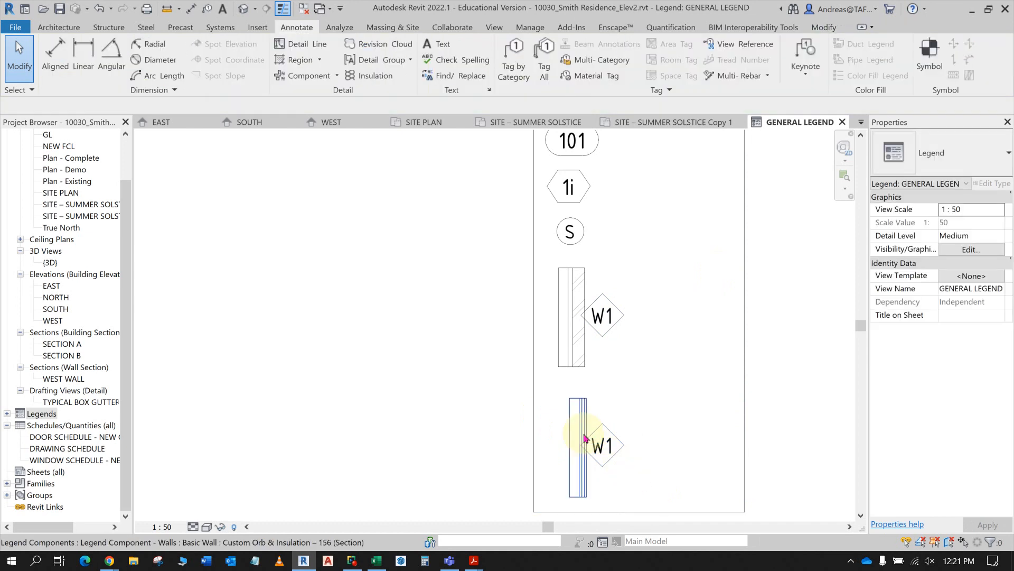
- Change the lower wall tag's text to W2 and check the wall tag instructions in the PDF
left_click(600, 447)
double_click(611, 448)
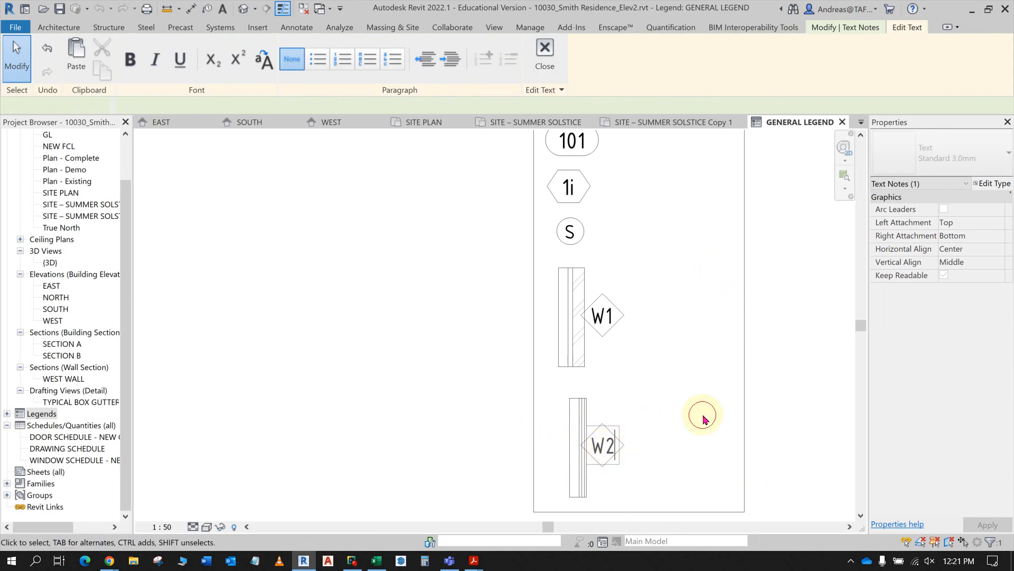
left_click(702, 416)
scroll(676, 365, "down", 2)
scroll(672, 360, "down", 2)
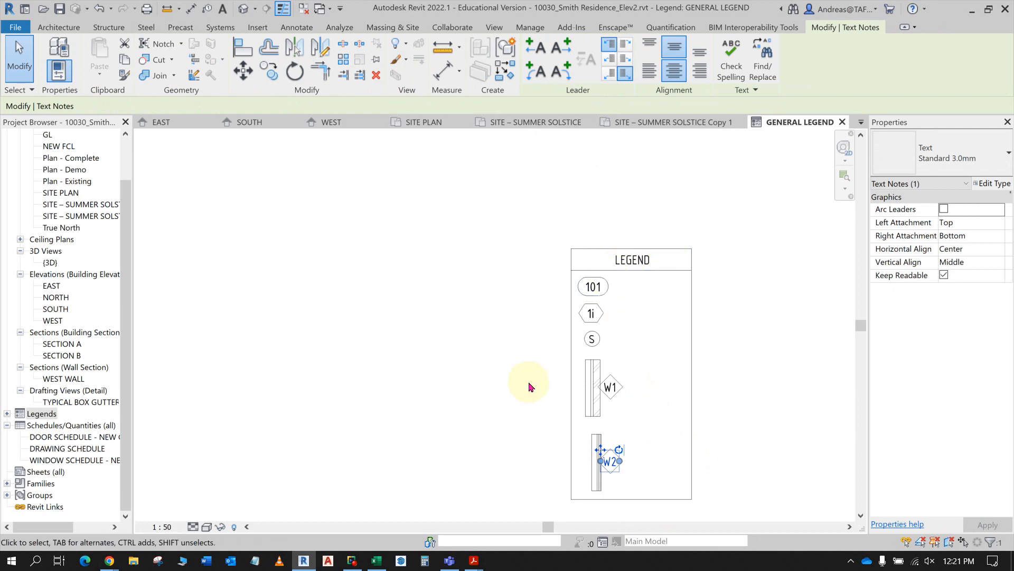
key("alt+Tab")
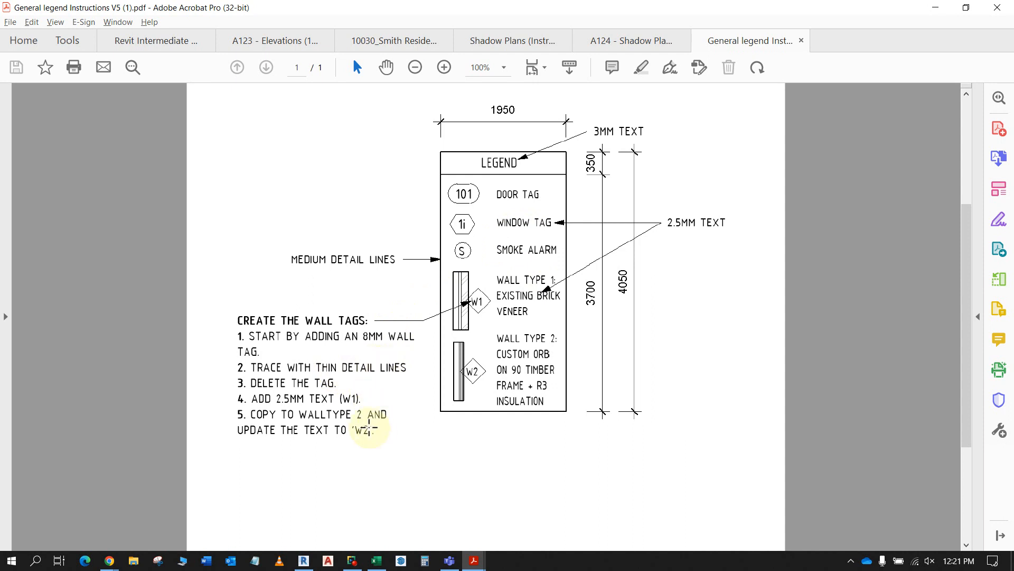
key("alt+Tab")
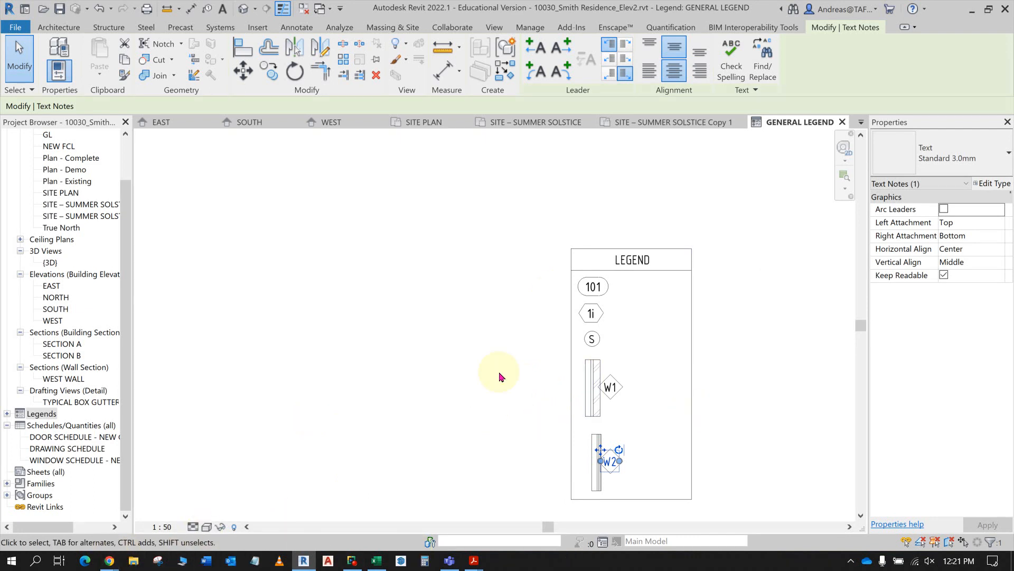
- Add the text DOOR TAG in the Standard 2.5mm type and move it level with the 101 symbol, towards the legend's right side
scroll(650, 299, "up", 3)
middle_click_drag(654, 301, 511, 307)
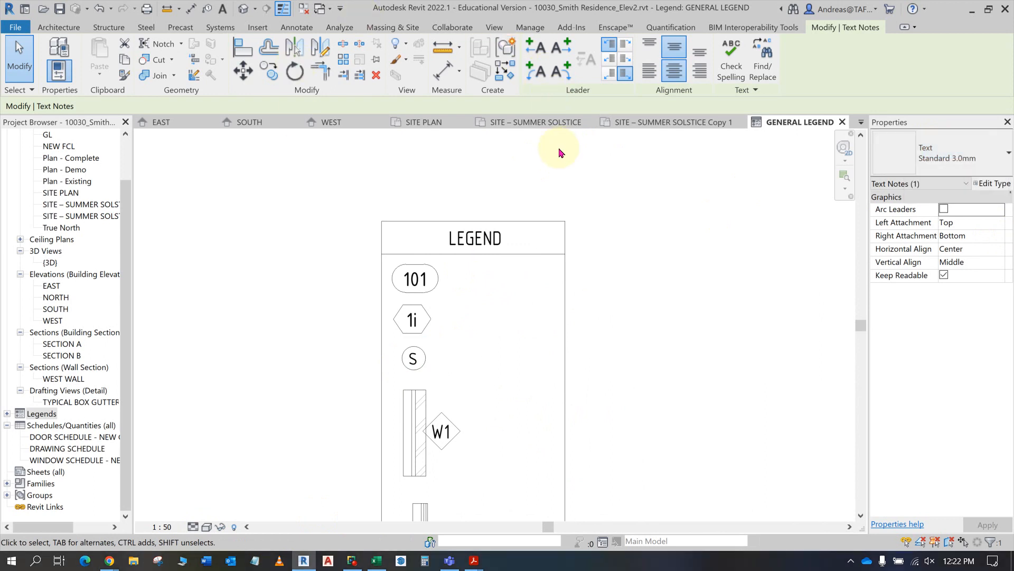
left_click(502, 298)
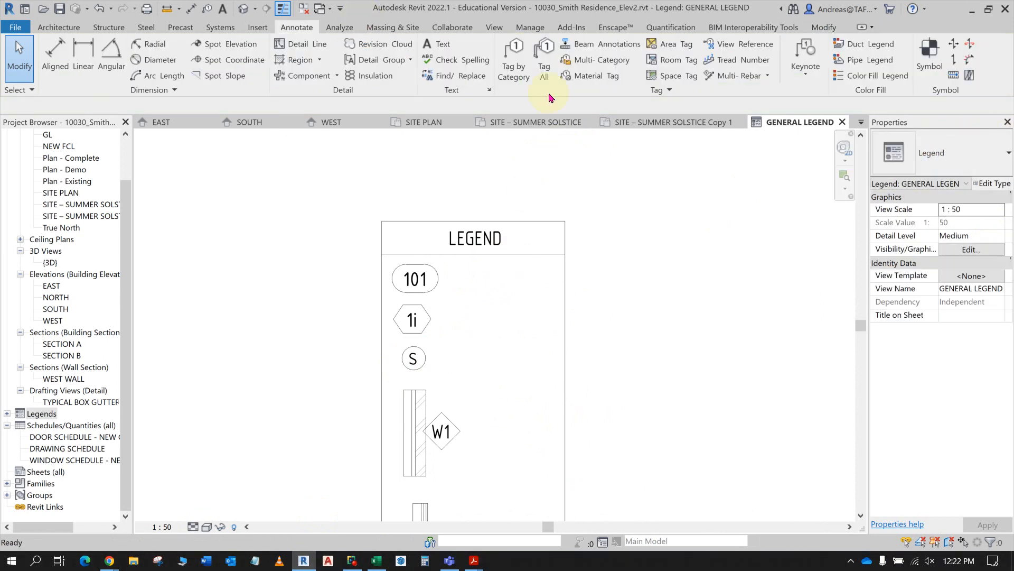
left_click(441, 46)
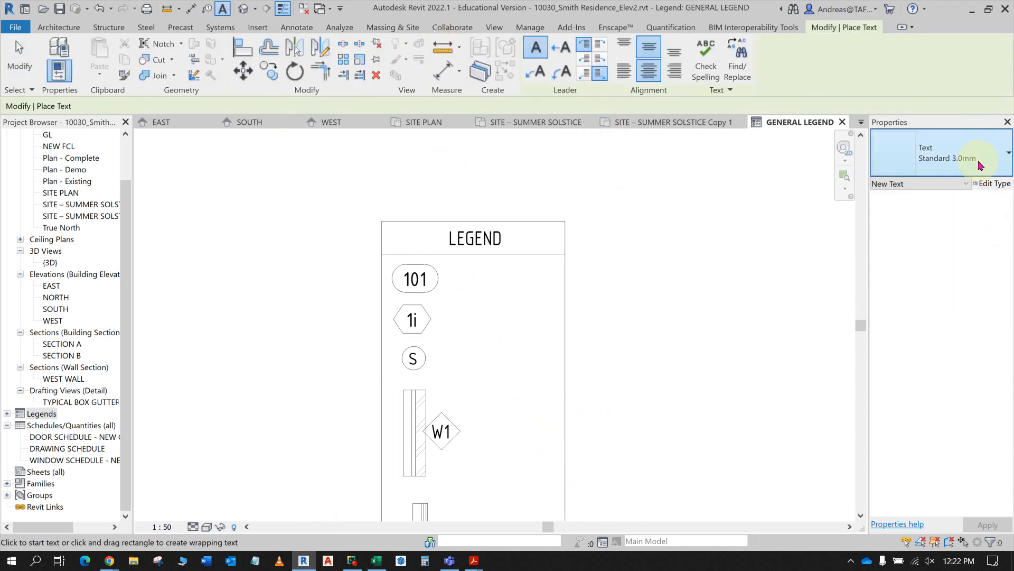
left_click(979, 160)
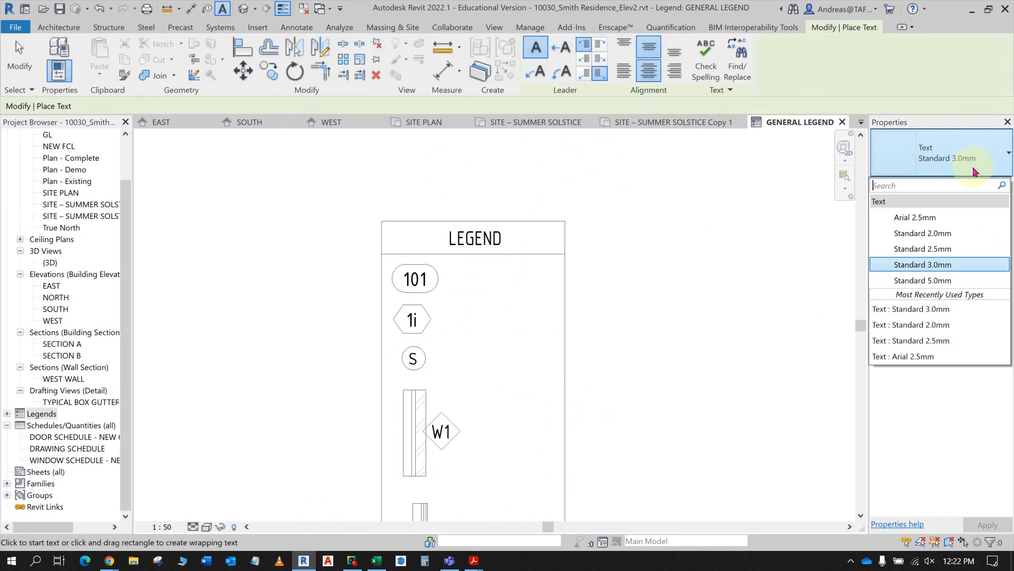
left_click(944, 250)
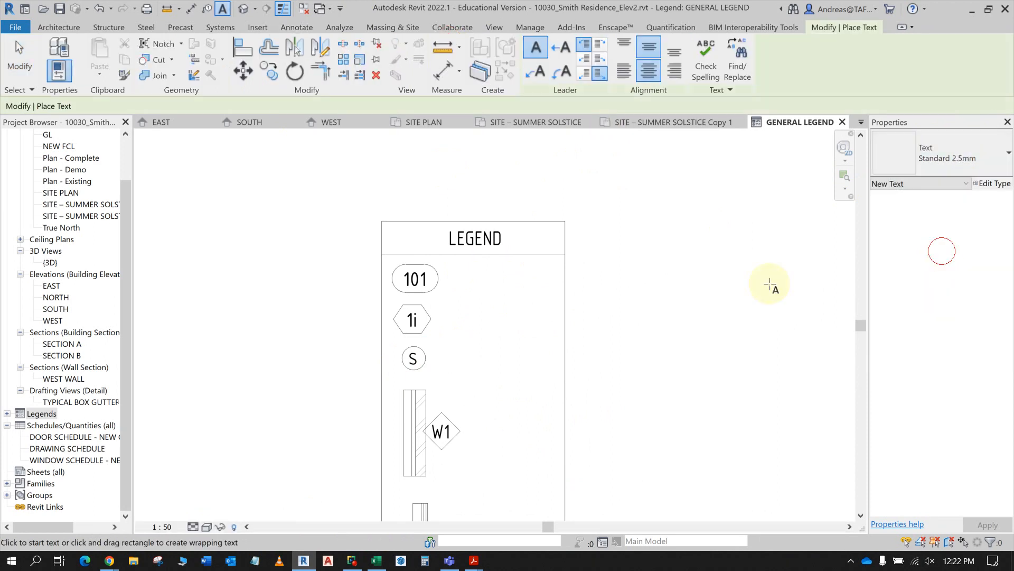
left_click(465, 286)
key("alt+Tab")
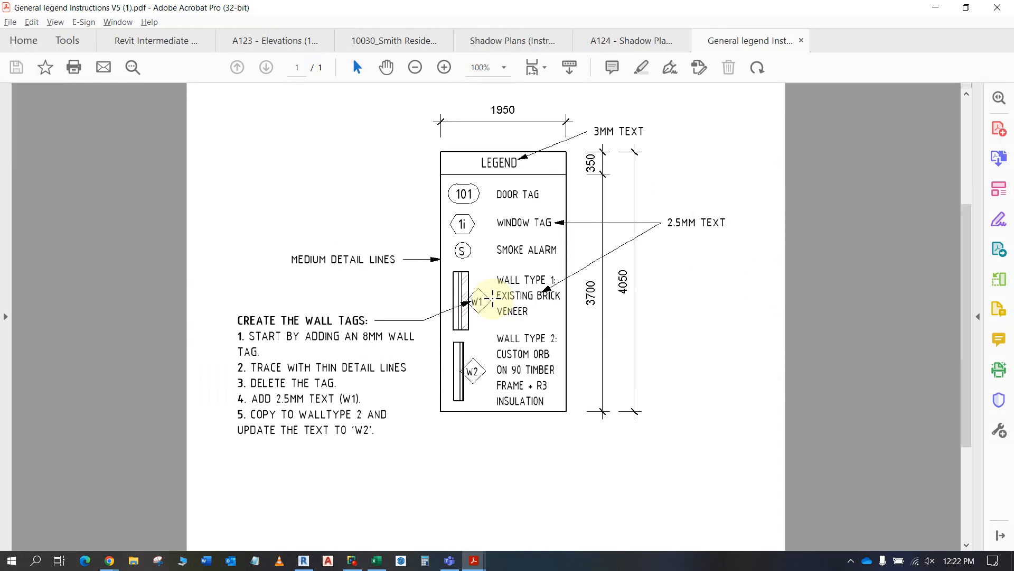
key("alt+Tab")
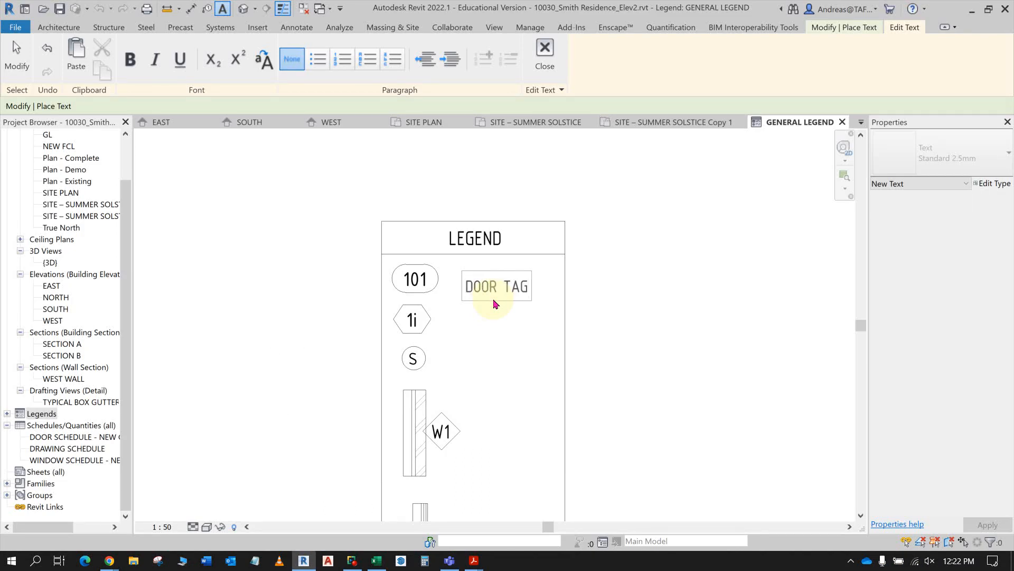
left_click(487, 309)
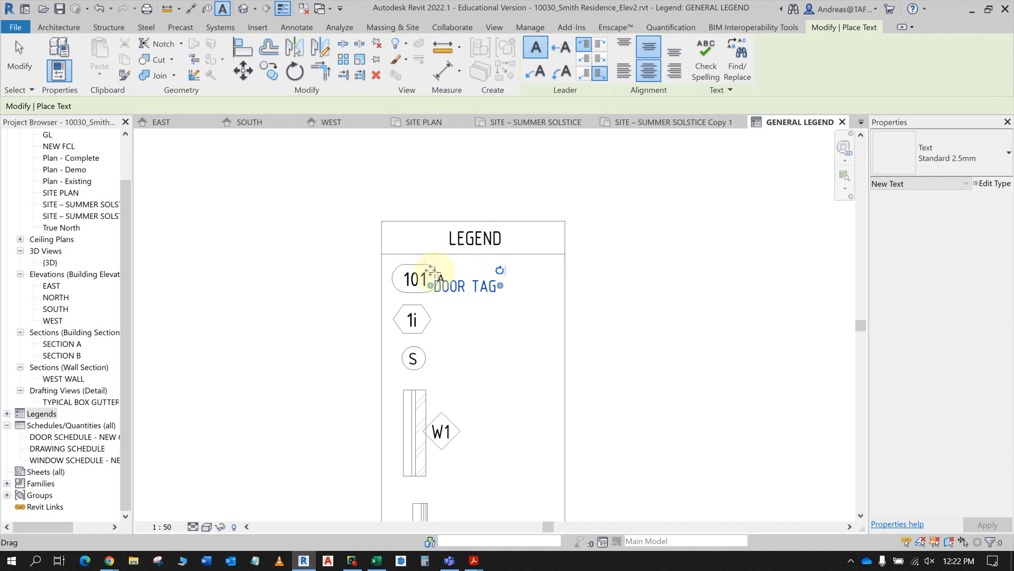
left_click_drag(432, 271, 470, 264)
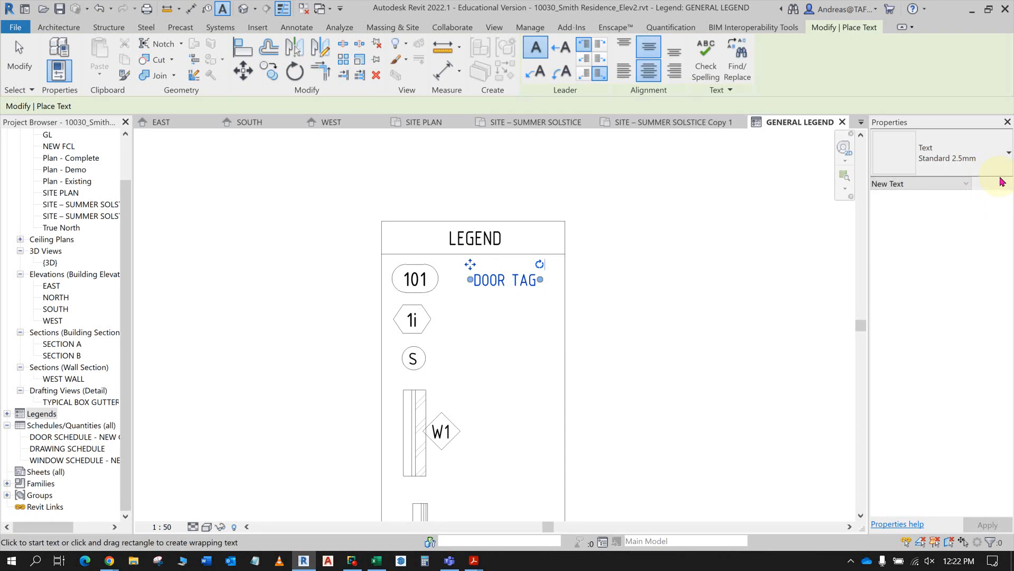
key("Escape")
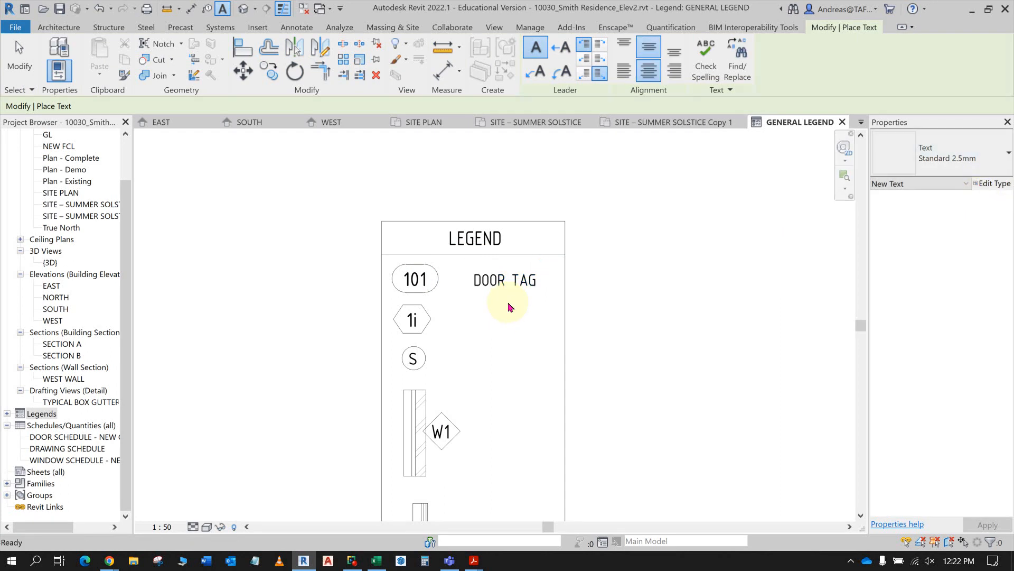
- Set the horizontal alignment of the DOOR TAG text to Left
left_click(508, 281)
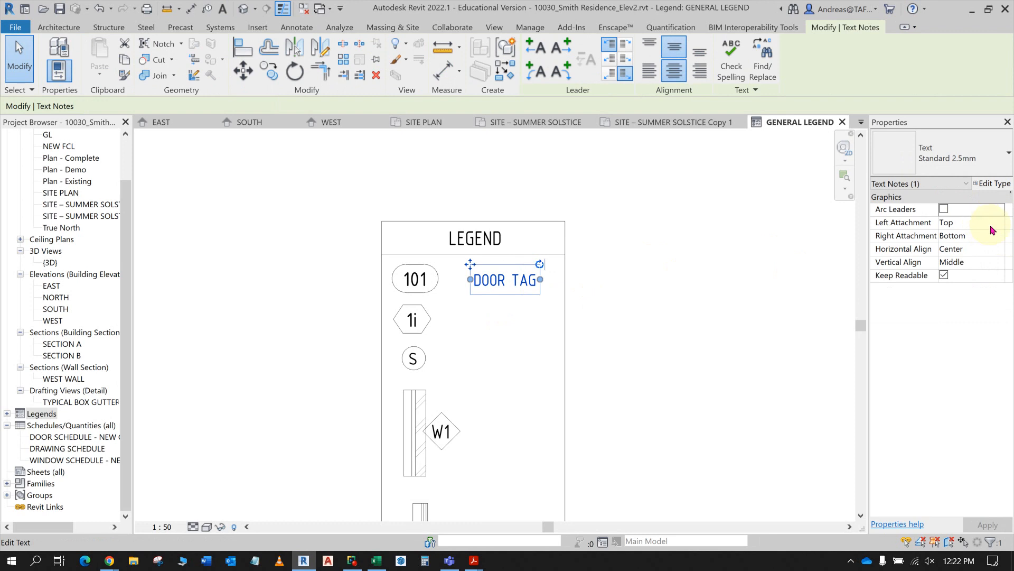
left_click(998, 250)
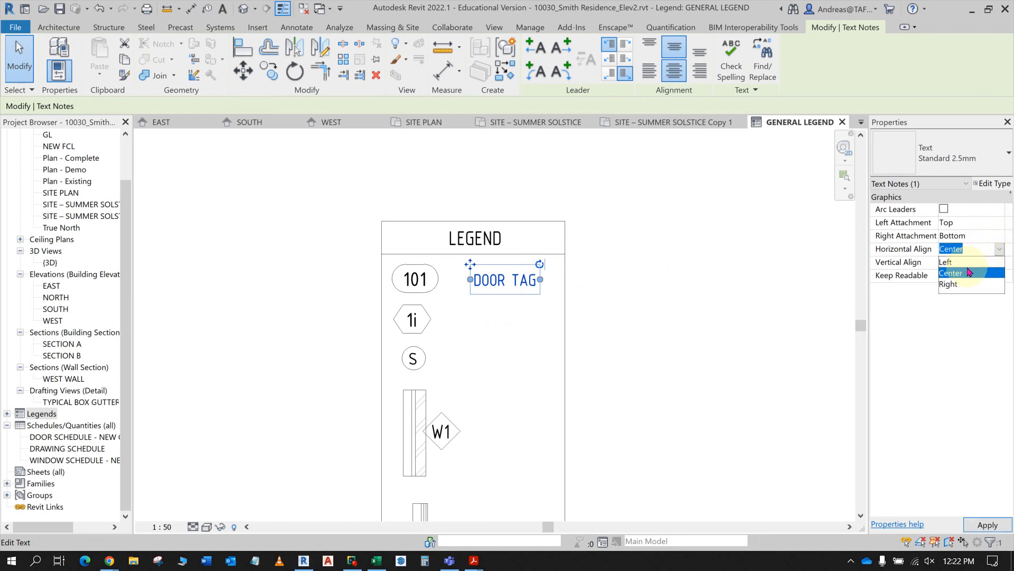
left_click(948, 263)
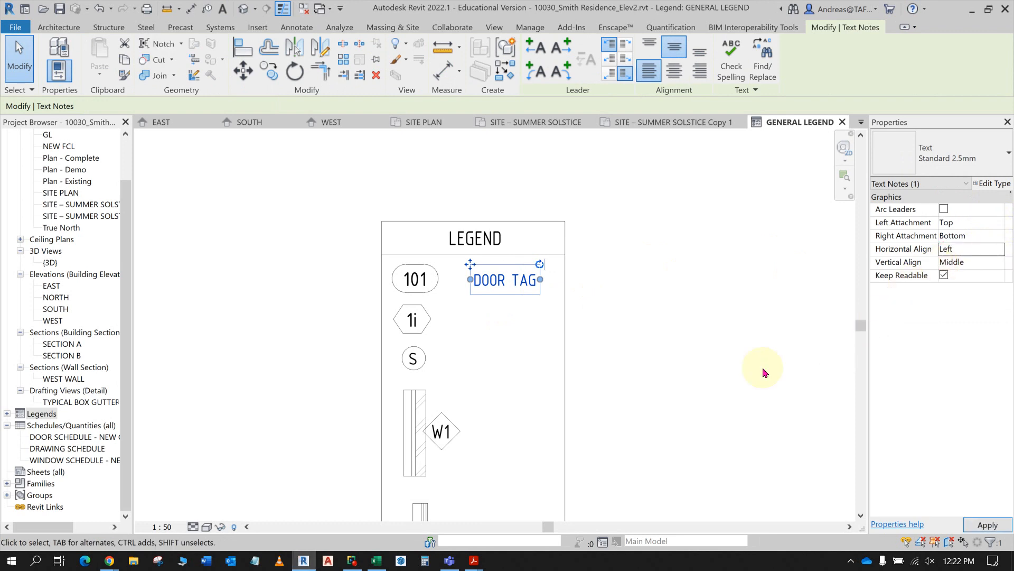
left_click(675, 369)
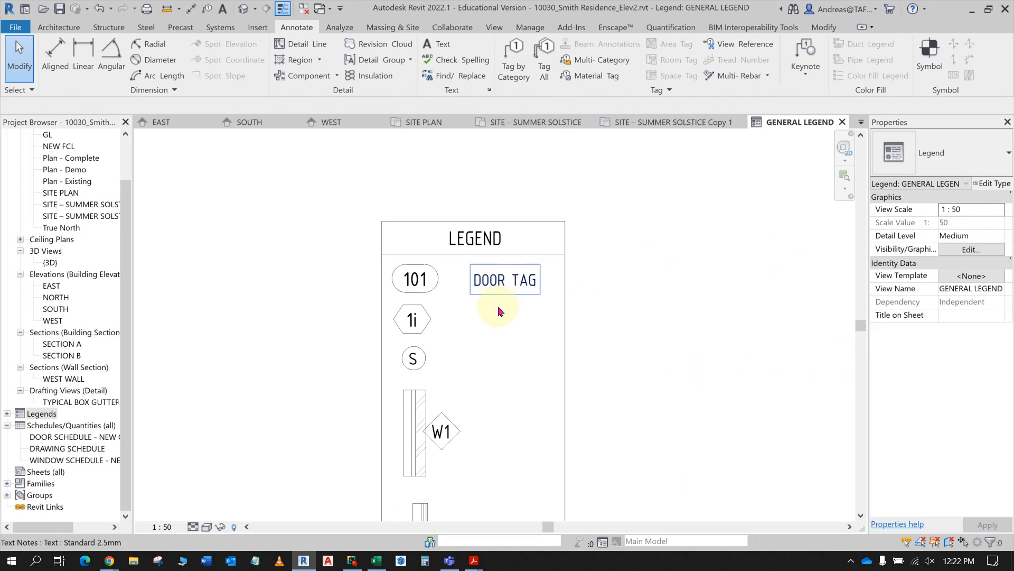
- Copy the DOOR TAG text straight down twice, beside the 1i symbol and beside the S symbol
left_click(482, 280)
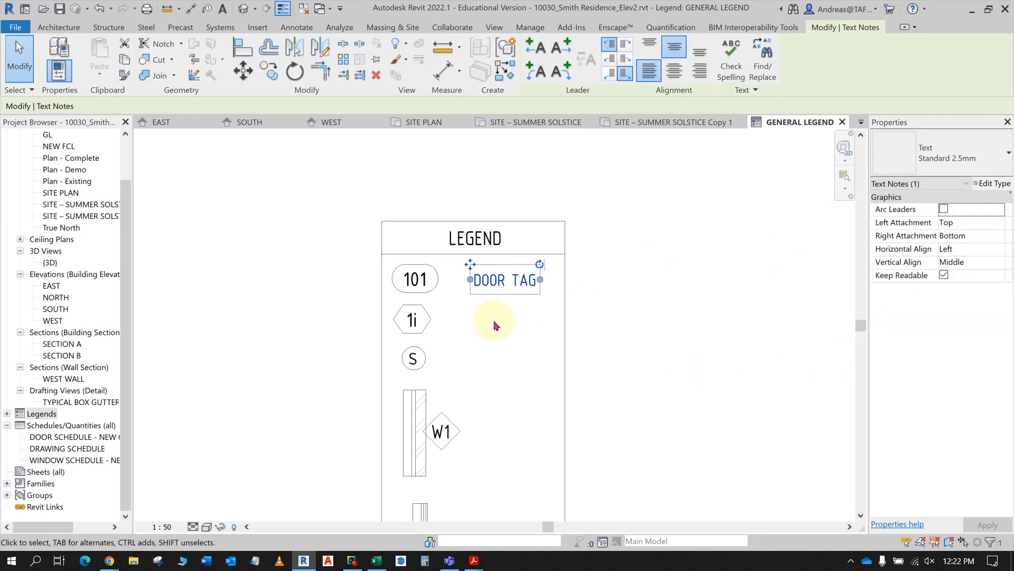
key("alt+Tab")
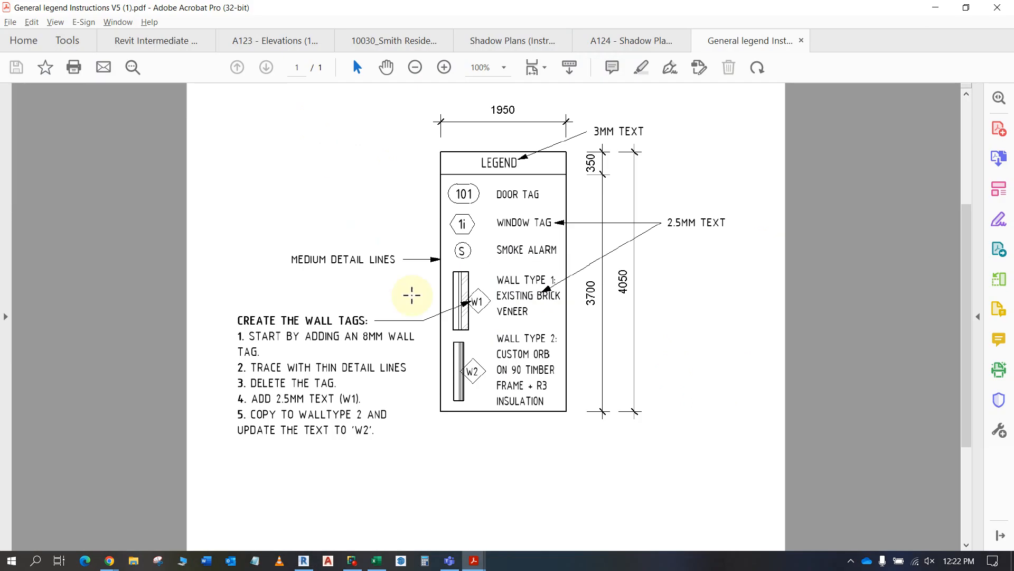
key("alt+Tab")
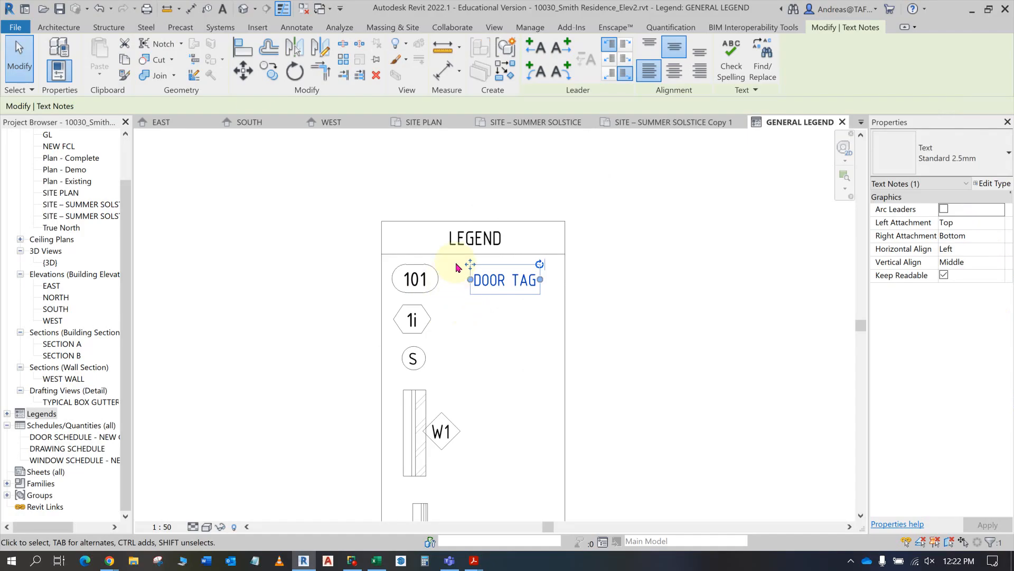
left_click(268, 70)
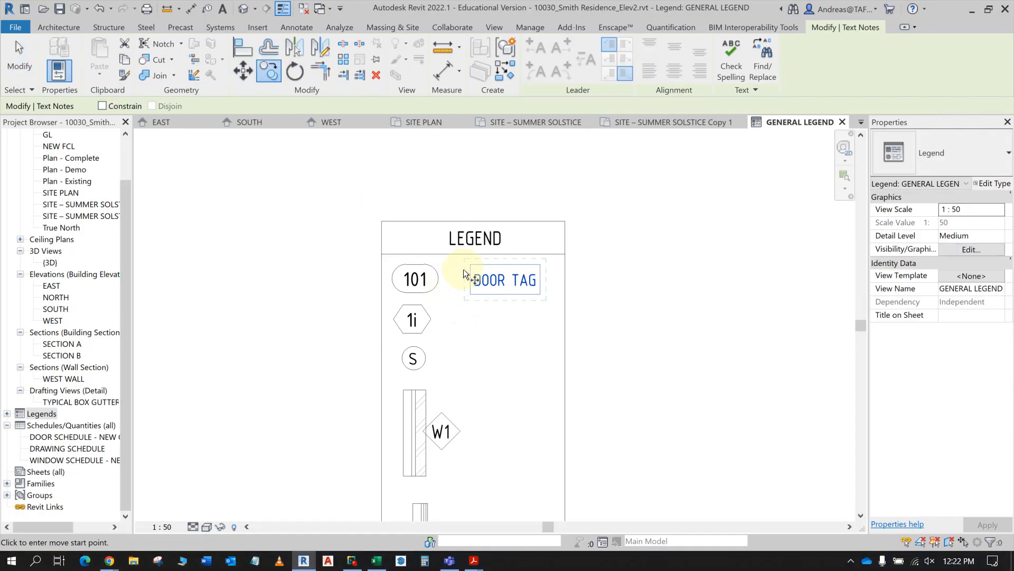
left_click(446, 273)
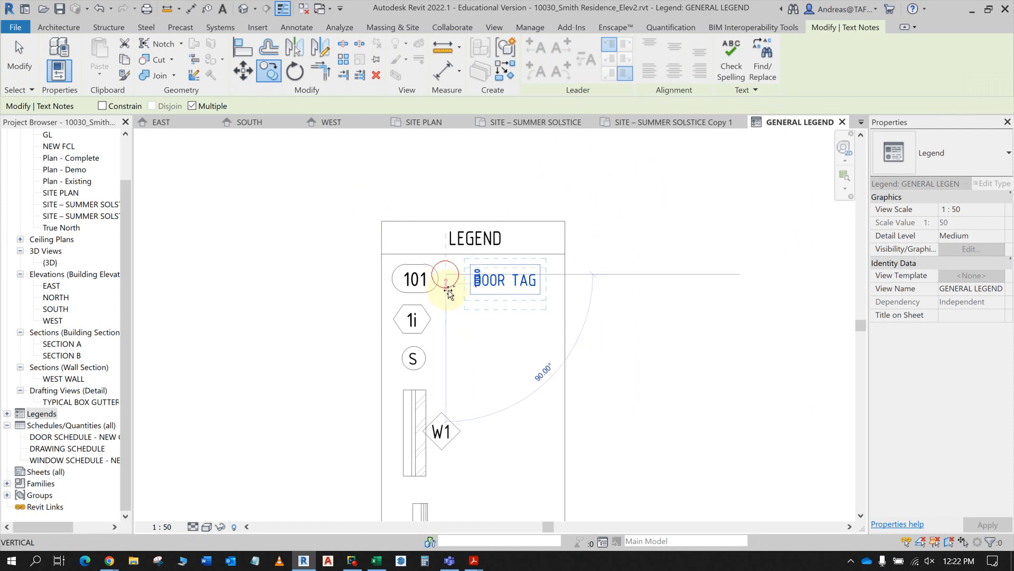
left_click(450, 320)
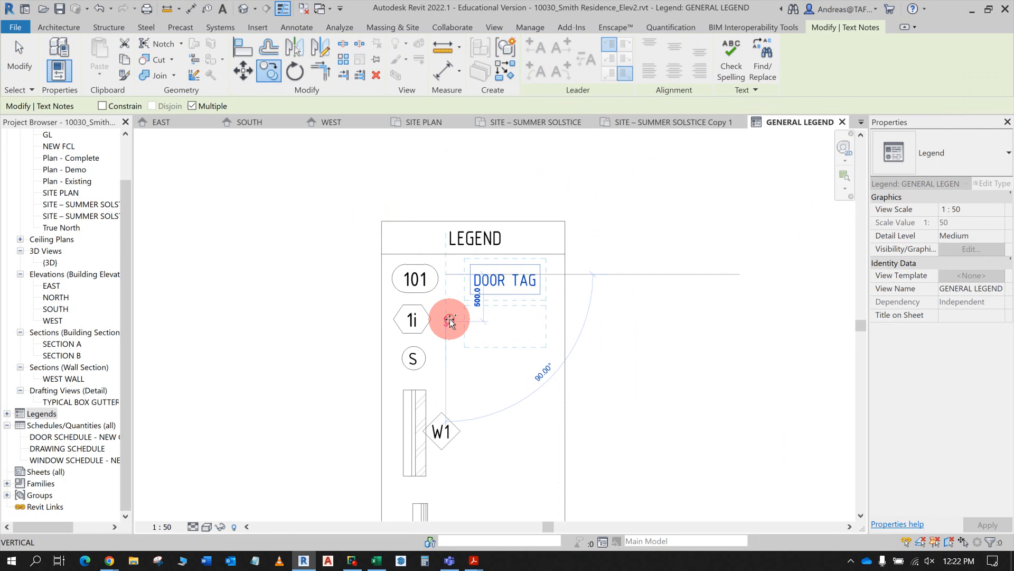
left_click(448, 359)
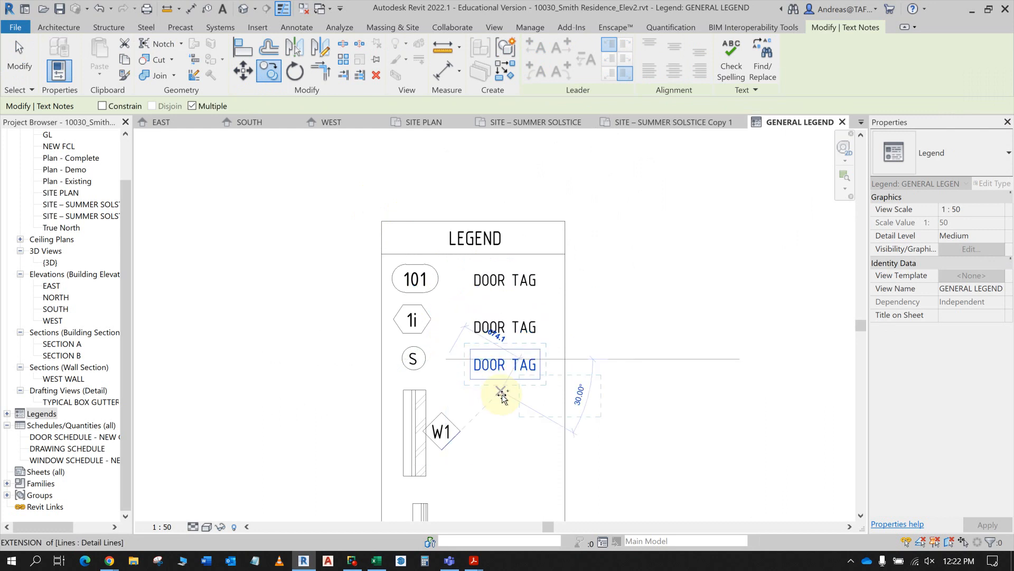
key("Escape")
key("Escape")
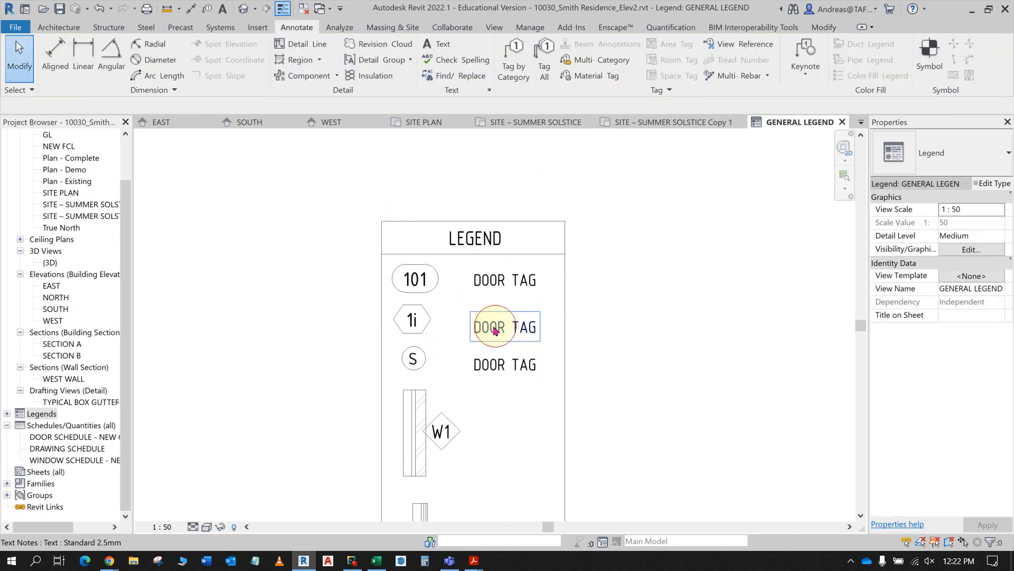
- Check the PDF wording and change the text copy beside the 1i symbol to WINDOW TAG
left_click(505, 330)
left_click_drag(507, 330, 460, 324)
key("alt+Tab")
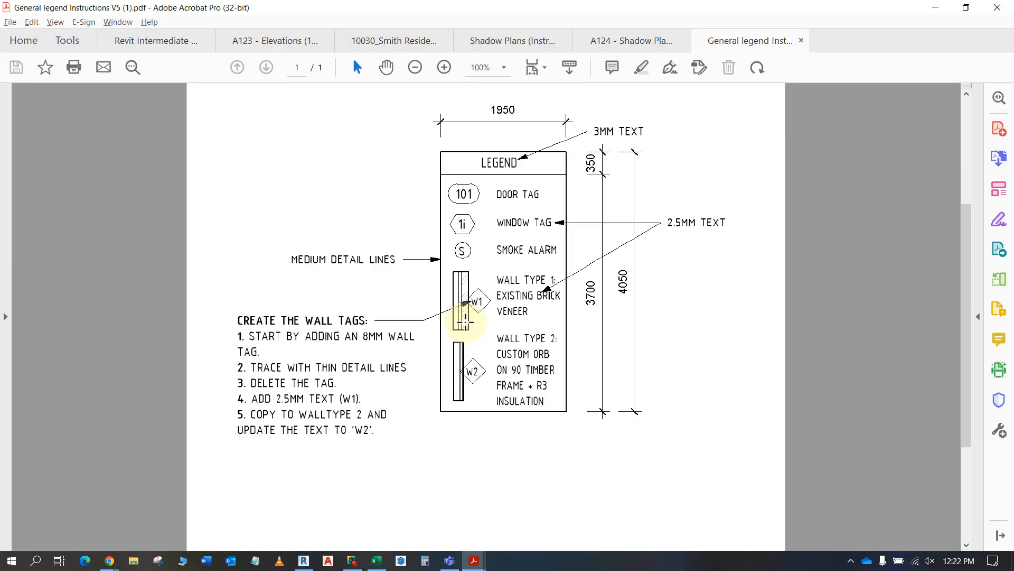
key("alt+Tab")
type("WINDOW")
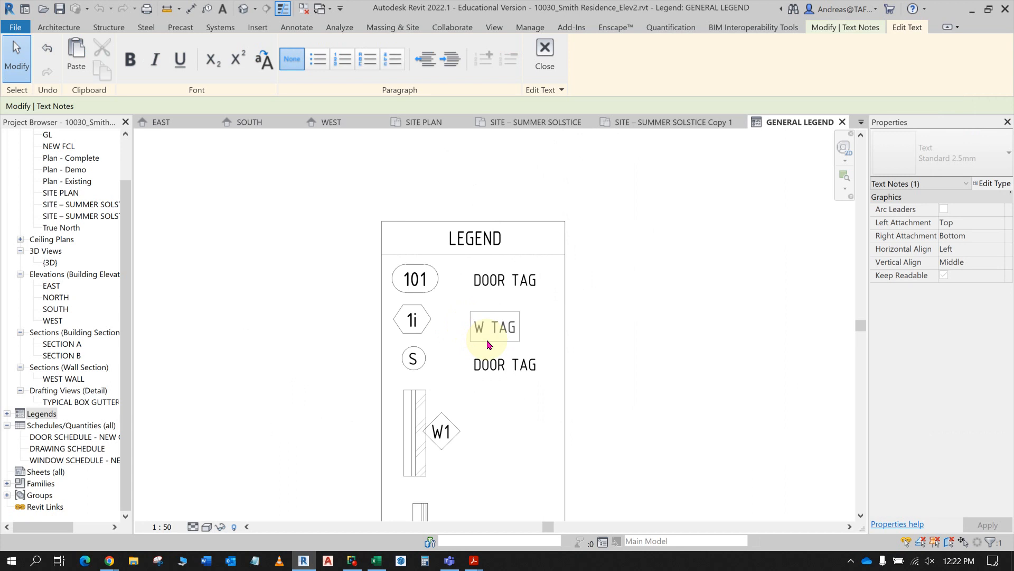
- Replace the text copy beside the S symbol with SMOKE ALARM, following the instructions PDF
left_click(501, 370)
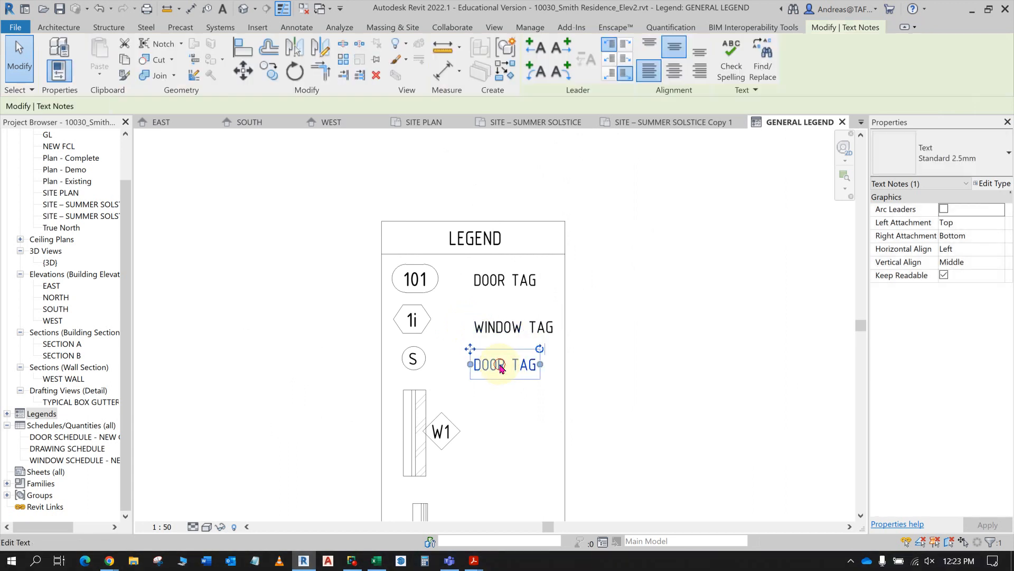
left_click(498, 365)
left_click_drag(499, 365, 471, 366)
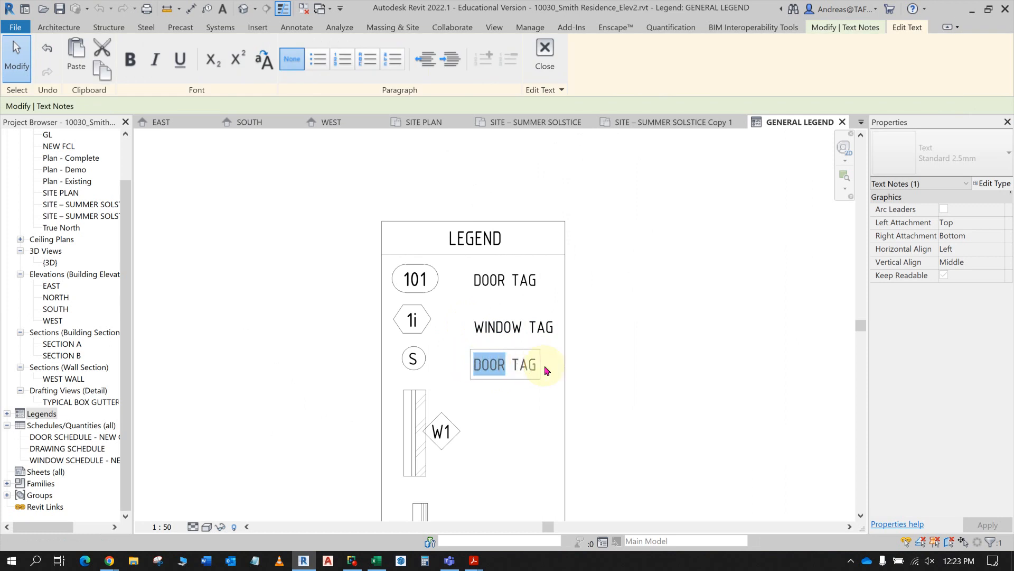
key("Delete")
key("Delete")
key("Delete")
key("Delete")
key("alt+Tab")
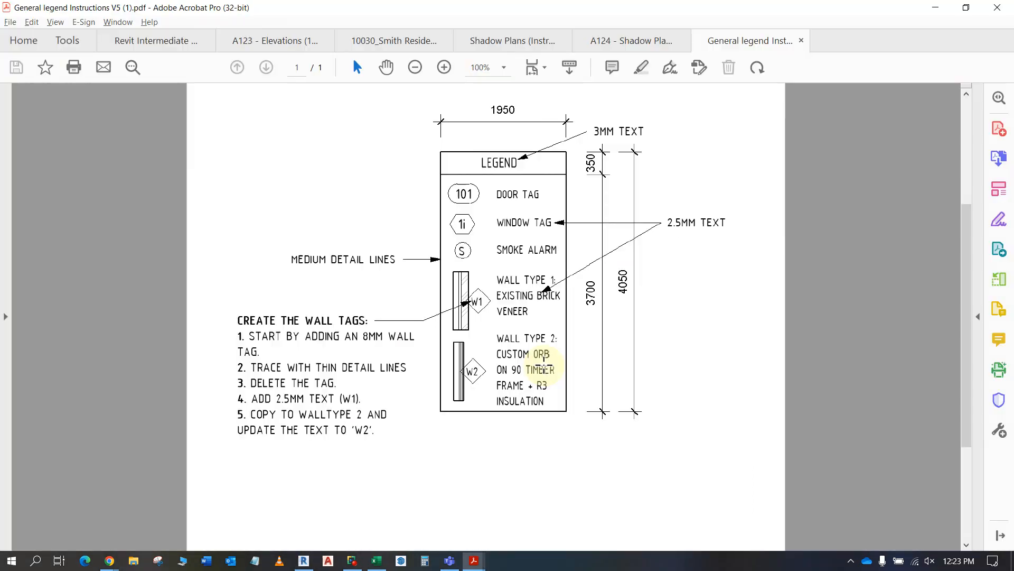
key("alt+Tab")
type("S")
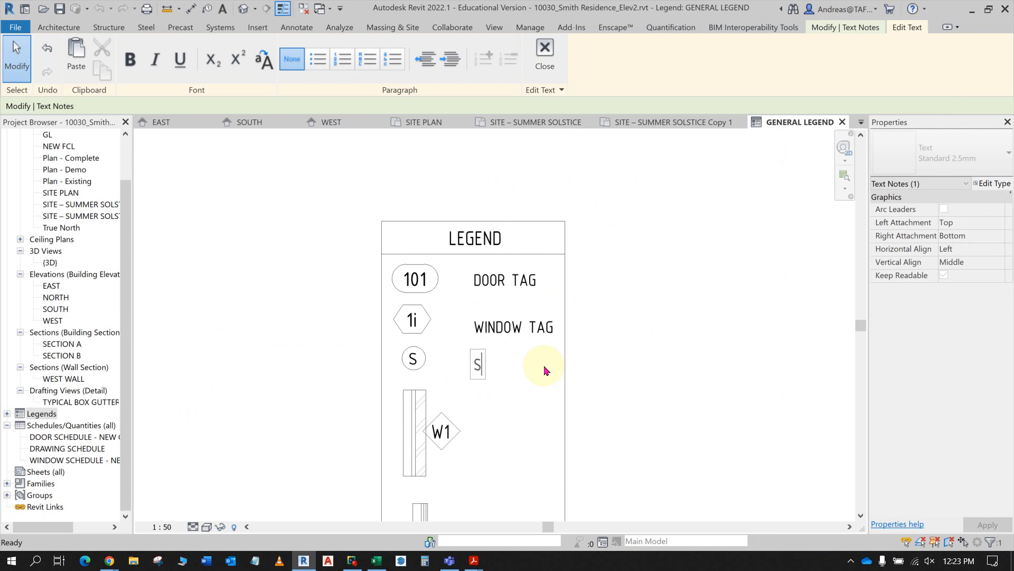
type("MOKE Q")
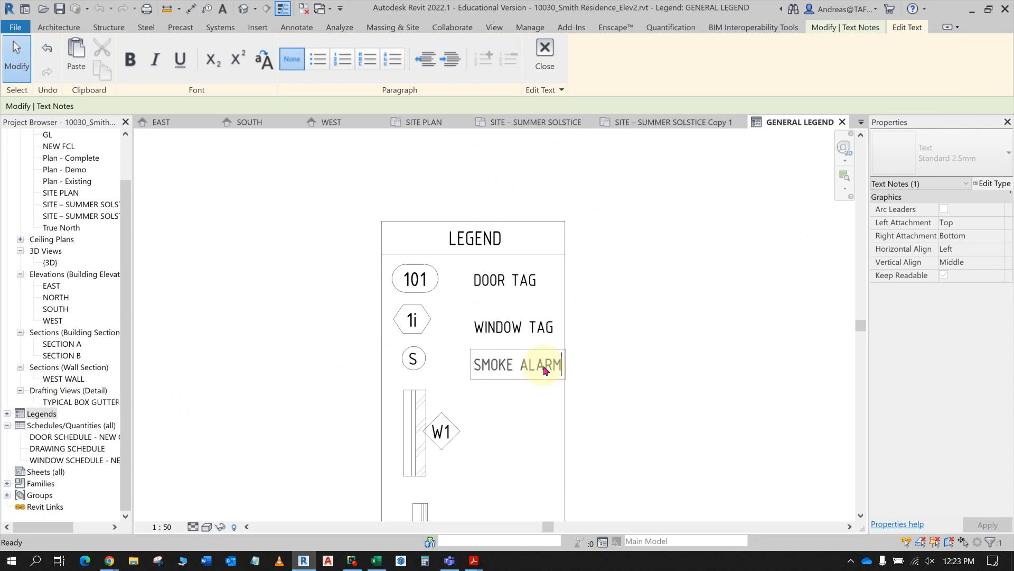
left_click(530, 432)
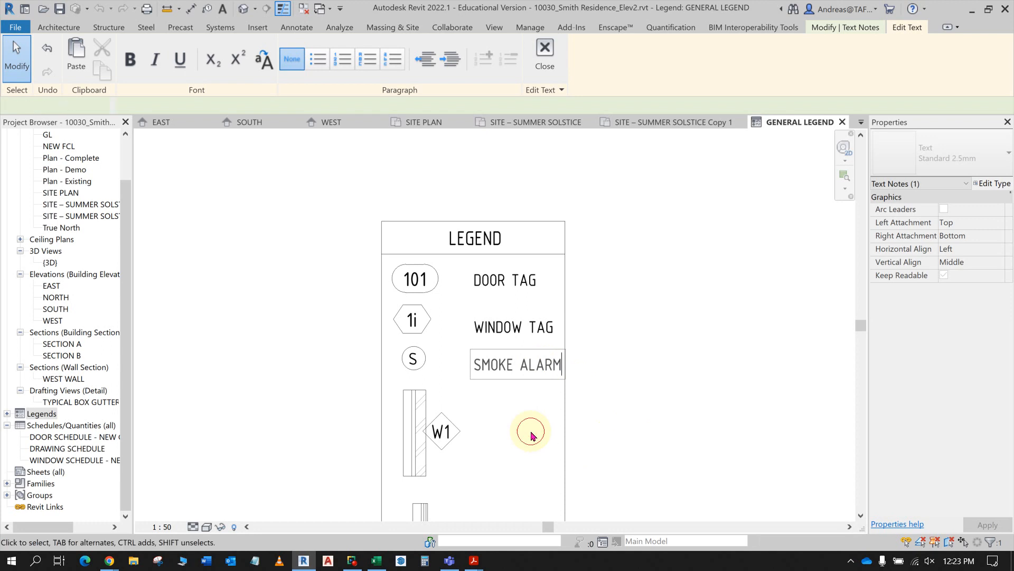
left_click(727, 429)
- Check the wall descriptions in the PDF and copy the SMOKE ALARM text straight down beside the W1 tag
key("alt+Tab")
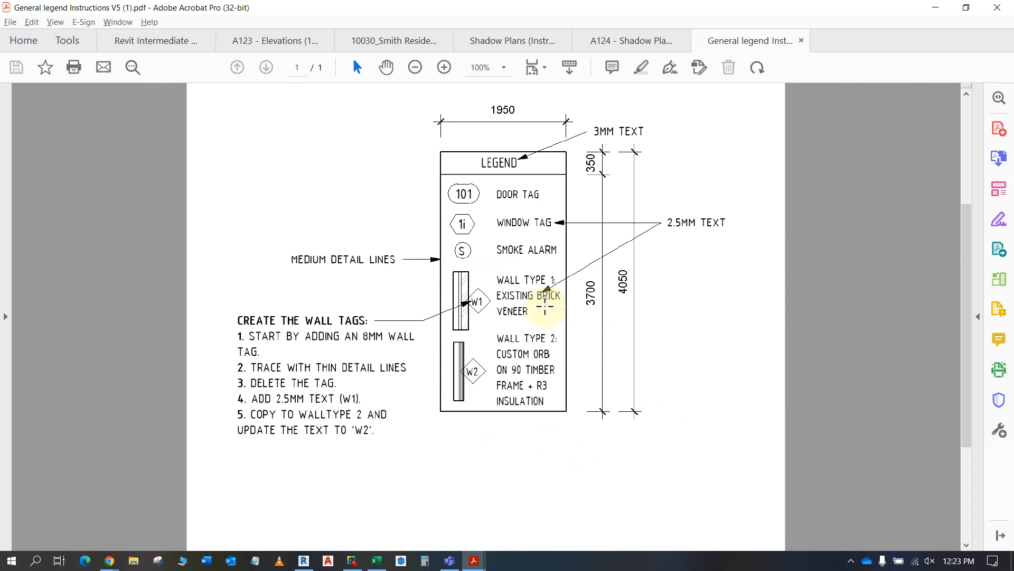
key("alt+Tab")
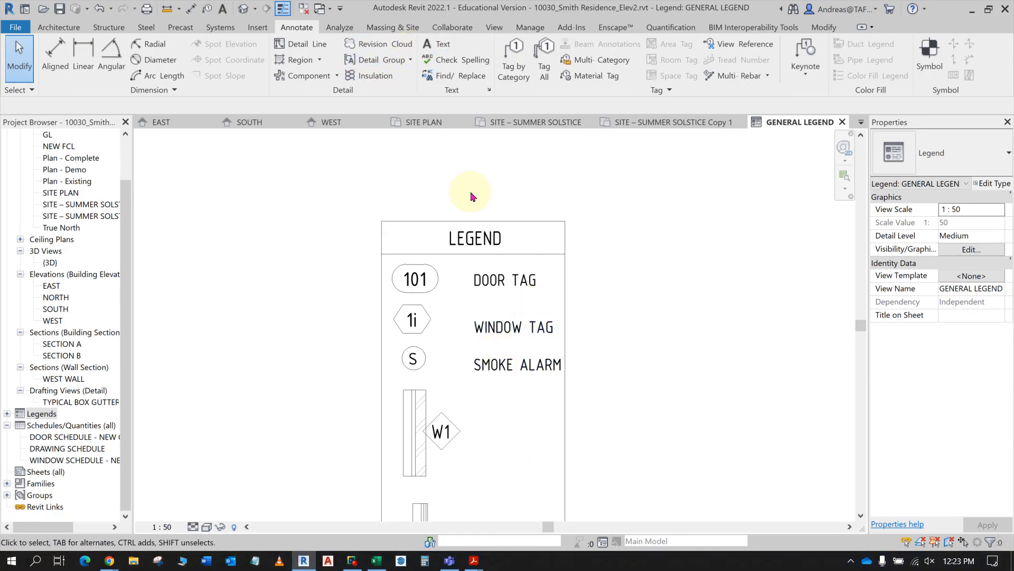
left_click(495, 381)
left_click(269, 71)
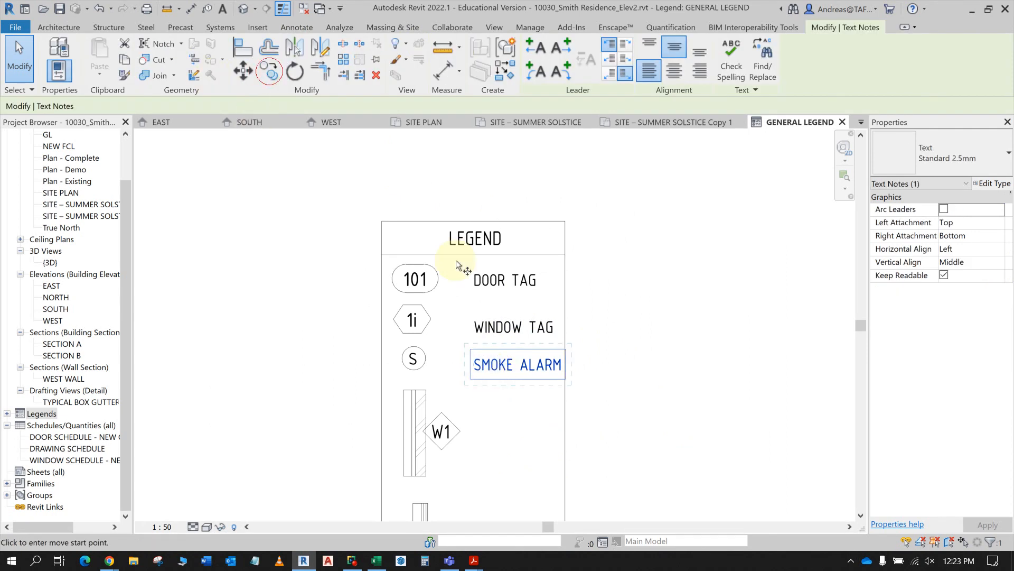
left_click(459, 358)
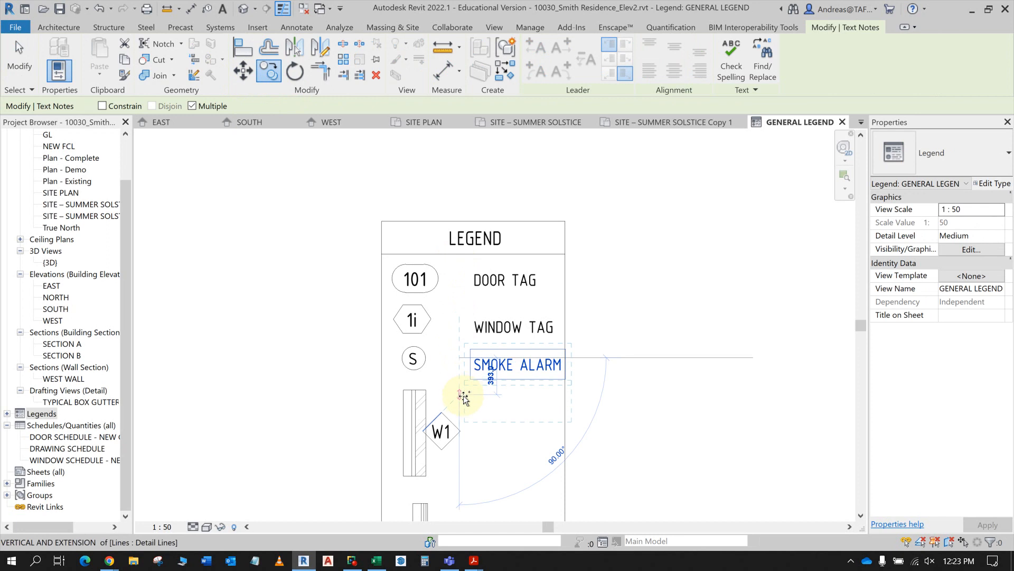
left_click(460, 404)
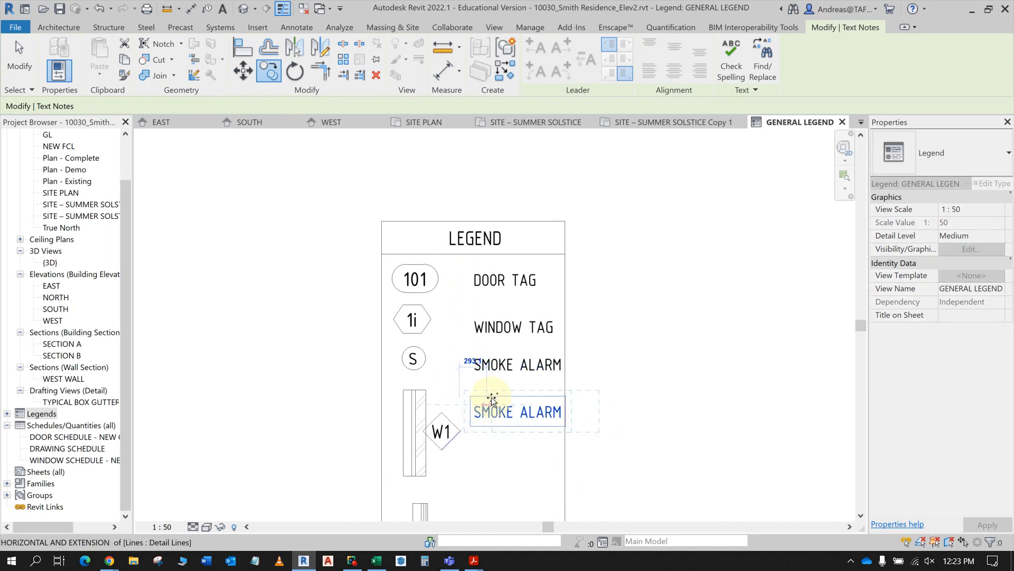
key("Escape")
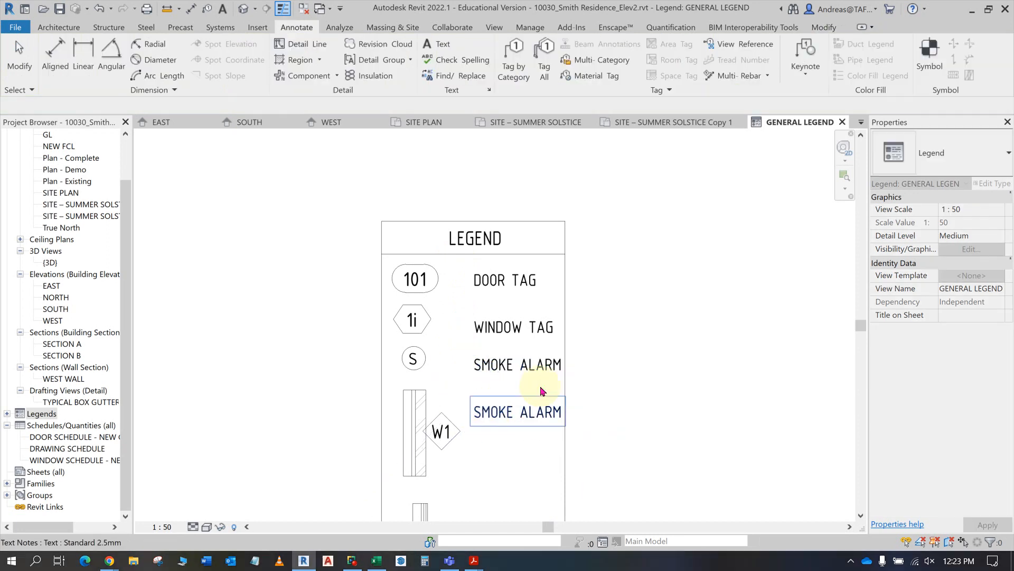
- Replace the text beside the W1 tag with WALL TYPE 1: and, on a new line, EXISTING BRICK VENEER, following the PDF
left_click(495, 418)
left_click(486, 414)
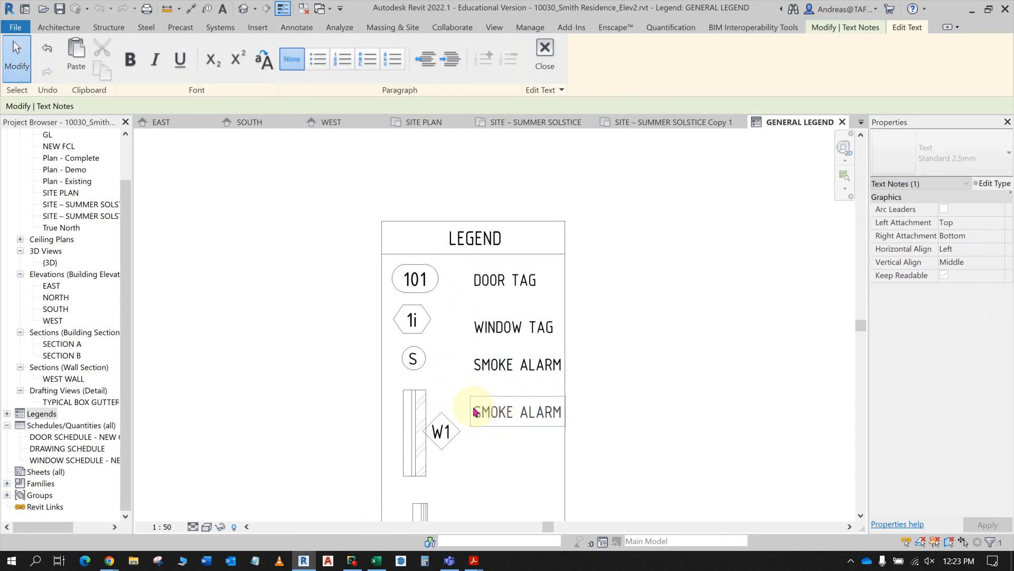
left_click_drag(473, 412, 575, 410)
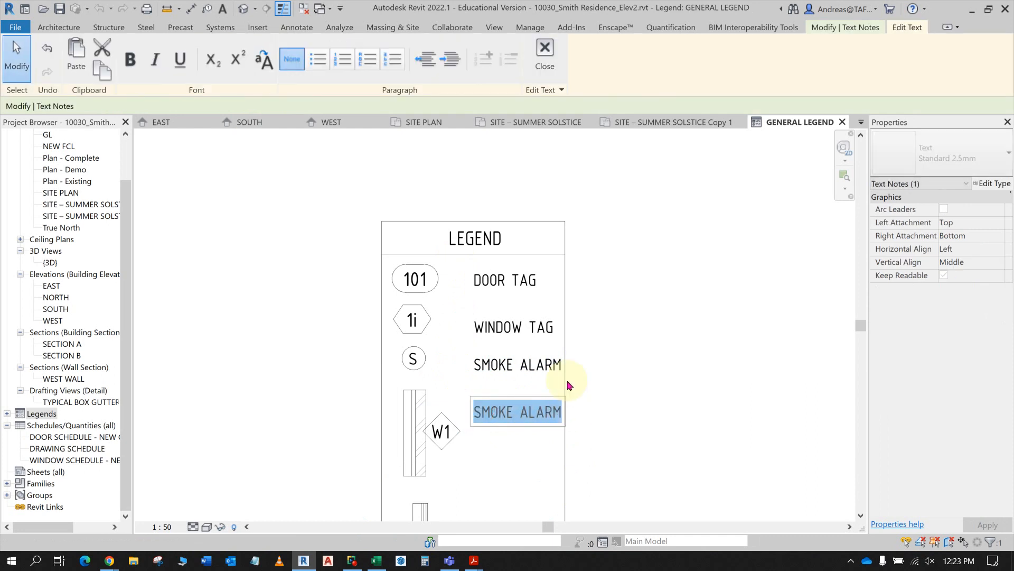
type("WALL TYPE")
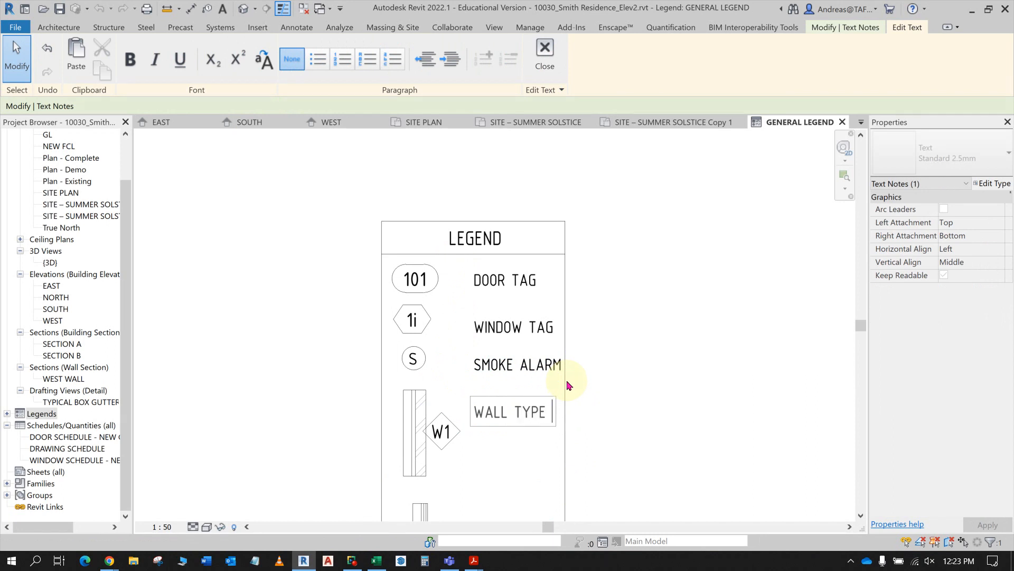
key("alt+Tab")
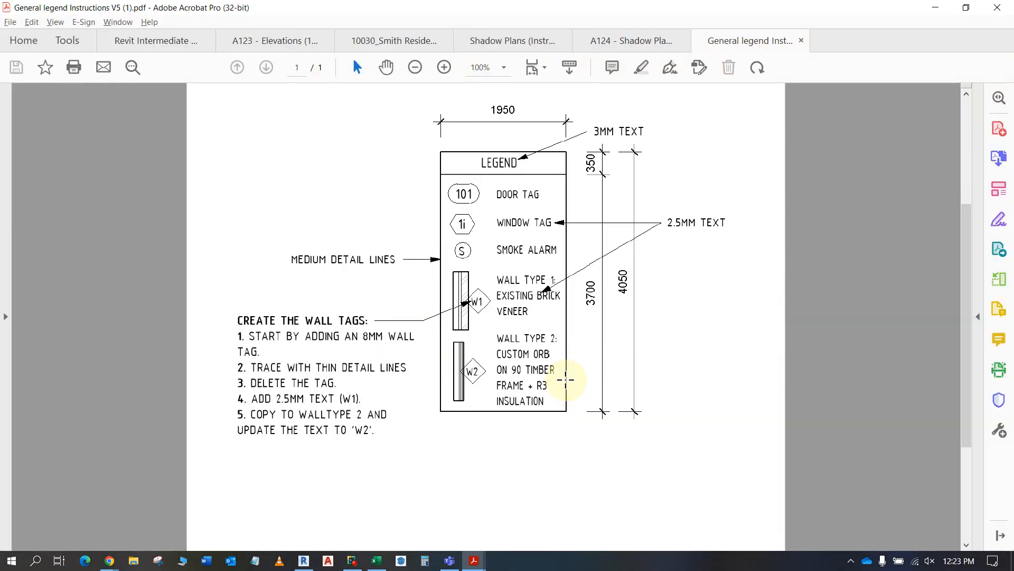
key("alt+Tab")
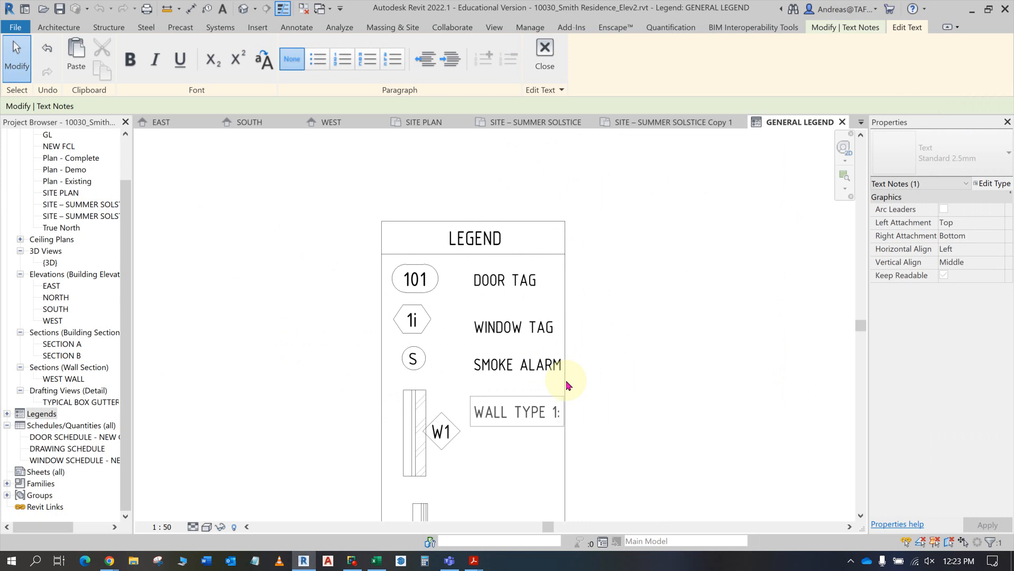
key("Return")
key("alt+Tab")
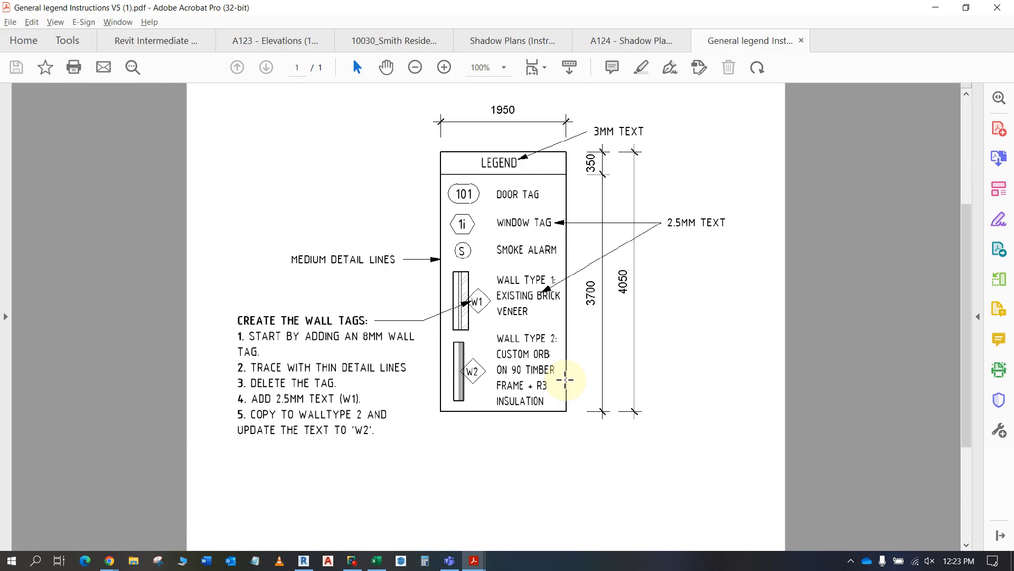
key("alt+Tab")
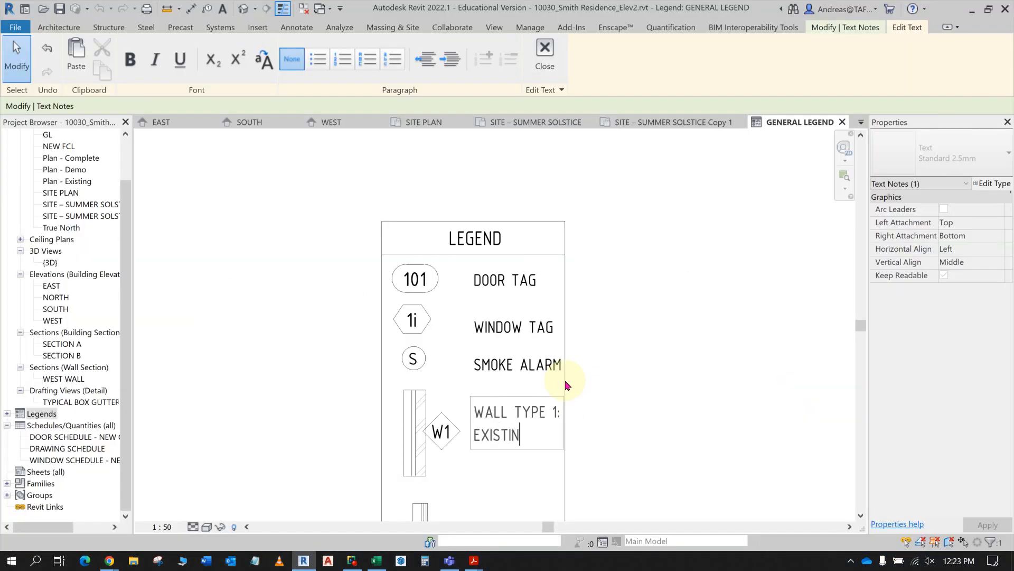
type("EXISTING BRICK ")
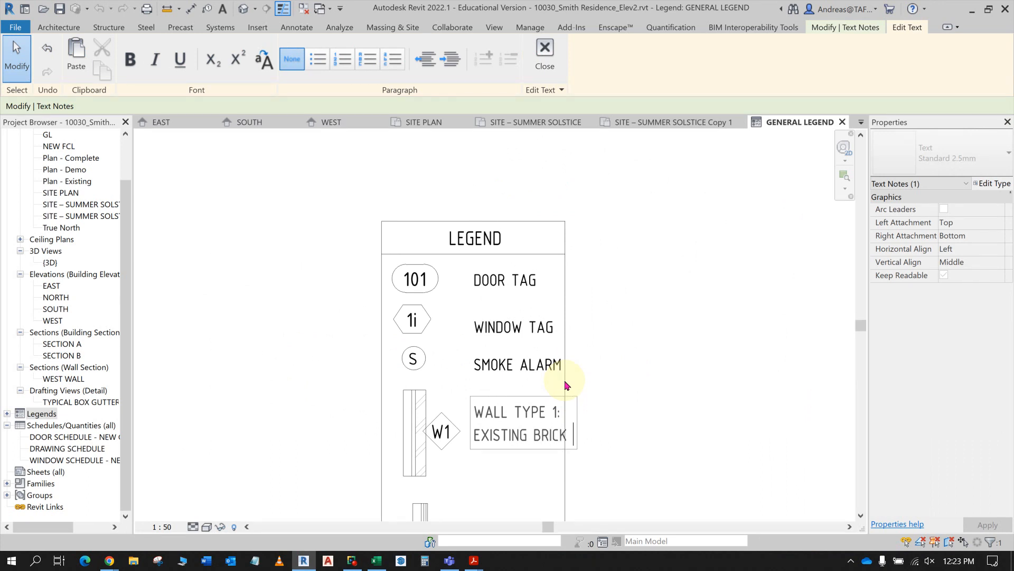
type("VENEER")
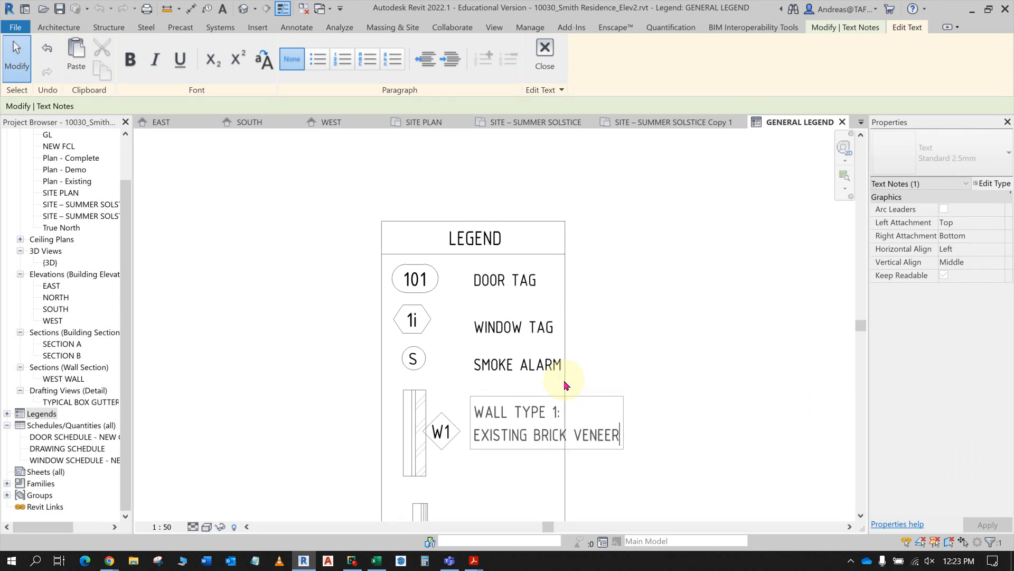
left_click(648, 423)
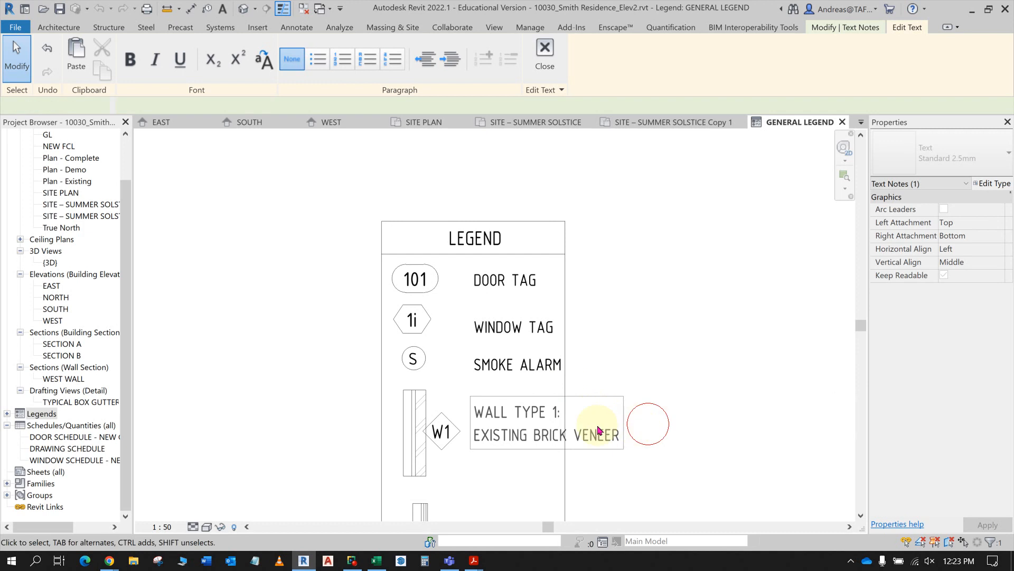
- Narrow the WALL TYPE 1 text box so that VENEER wraps onto a third line
left_click(575, 425)
left_click(619, 425)
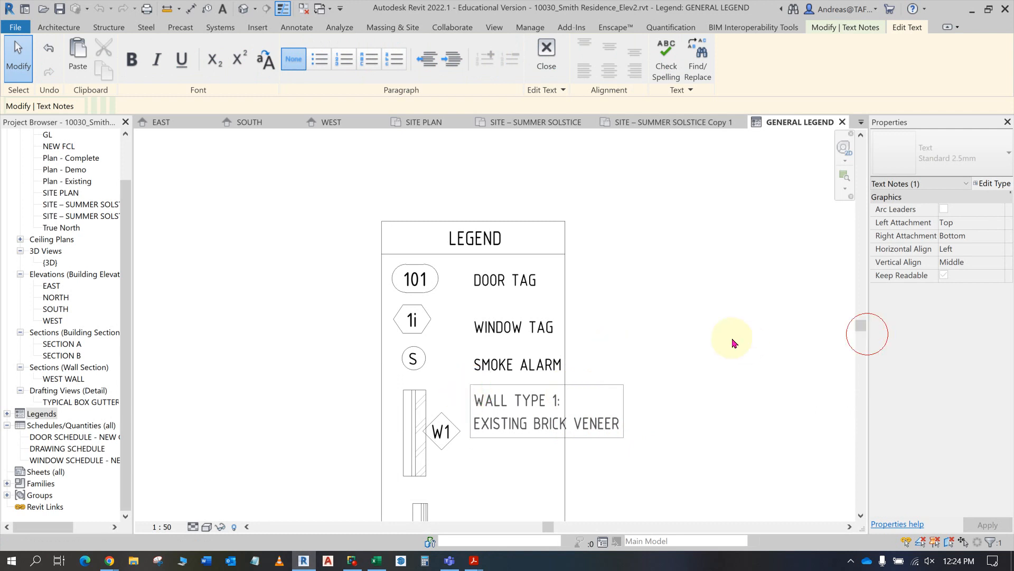
left_click(693, 364)
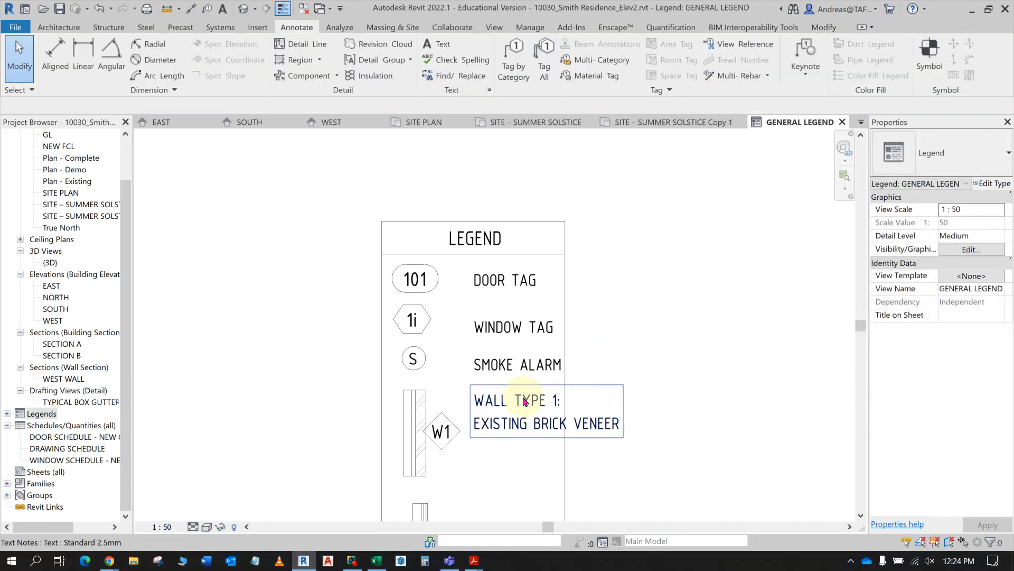
left_click(585, 393)
left_click_drag(617, 401, 577, 410)
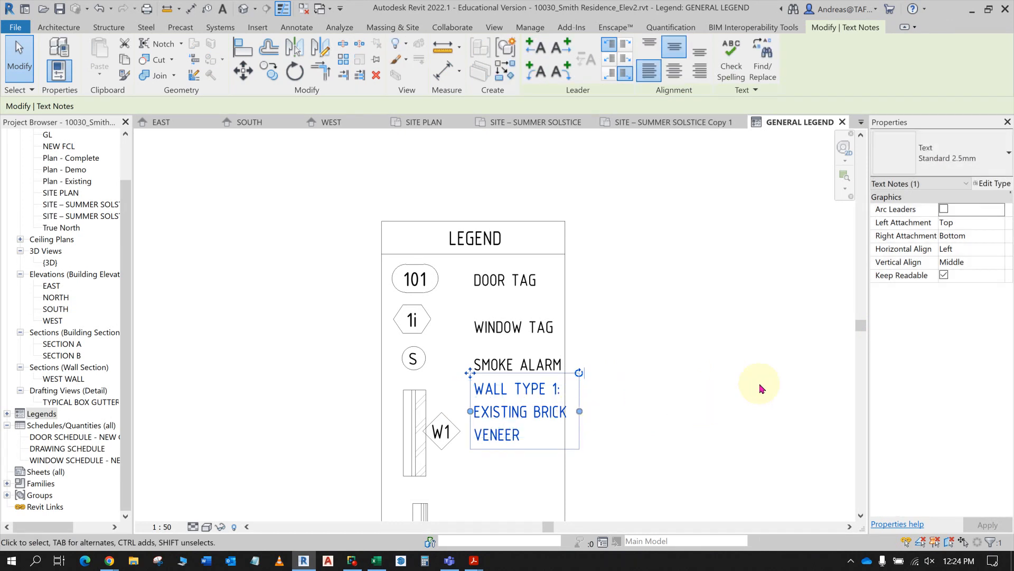
- Nudge the WALL TYPE 1 text down so that it sits beside the W1 tag
key("Down")
key("Down")
key("Down")
key("Down")
key("Down")
key("Down")
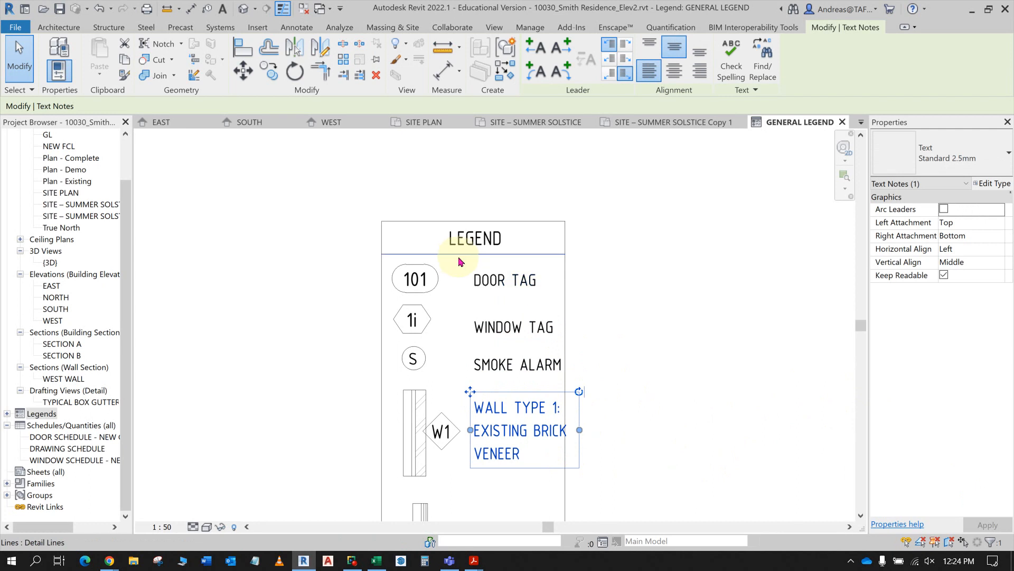
- Nudge the WINDOW TAG, SMOKE ALARM and WALL TYPE 1 texts together slightly left, and turn off the Thin Lines display
left_click_drag(455, 259, 521, 302)
key("Escape")
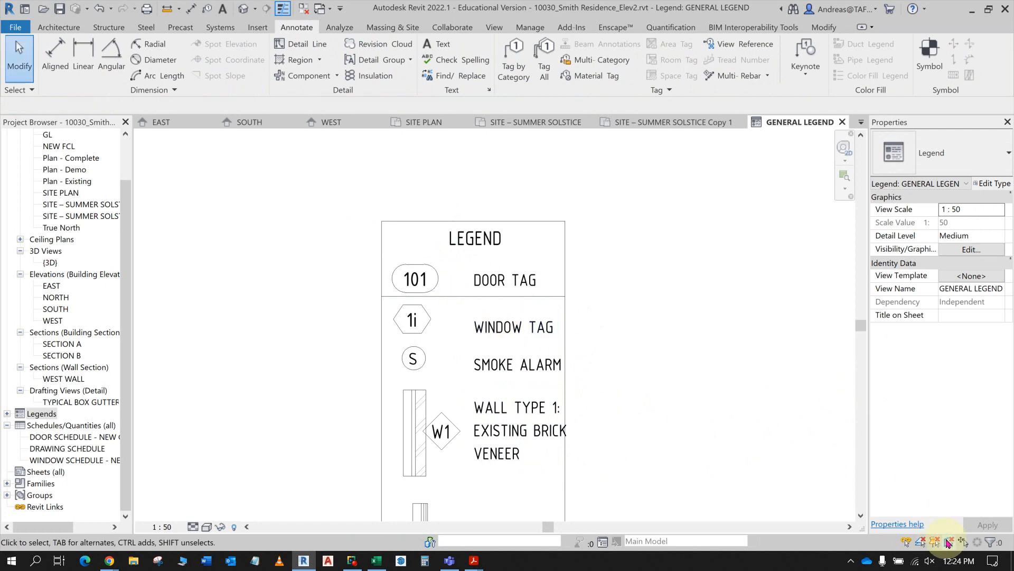
left_click_drag(453, 307, 603, 505)
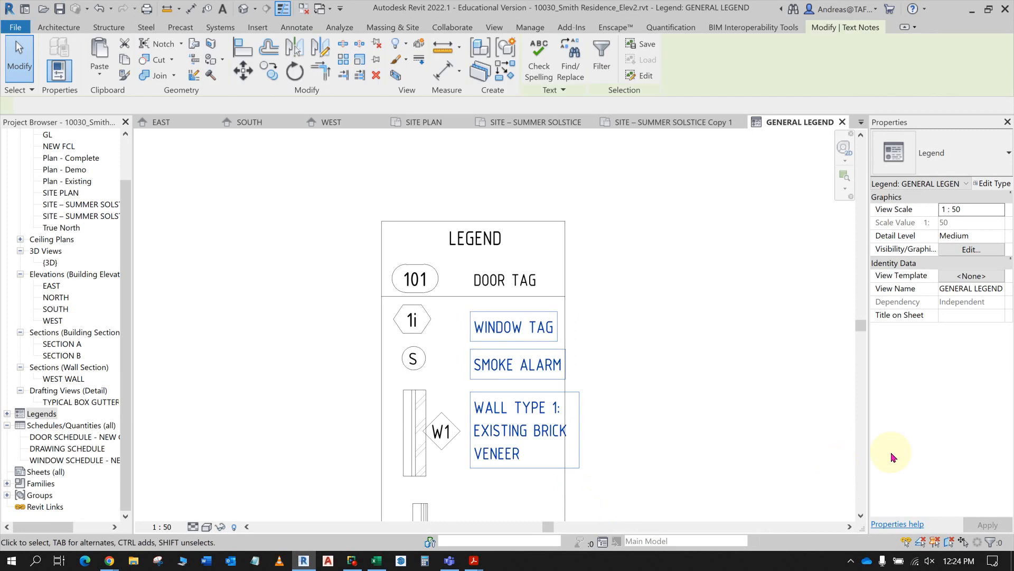
key("Left")
key("Left")
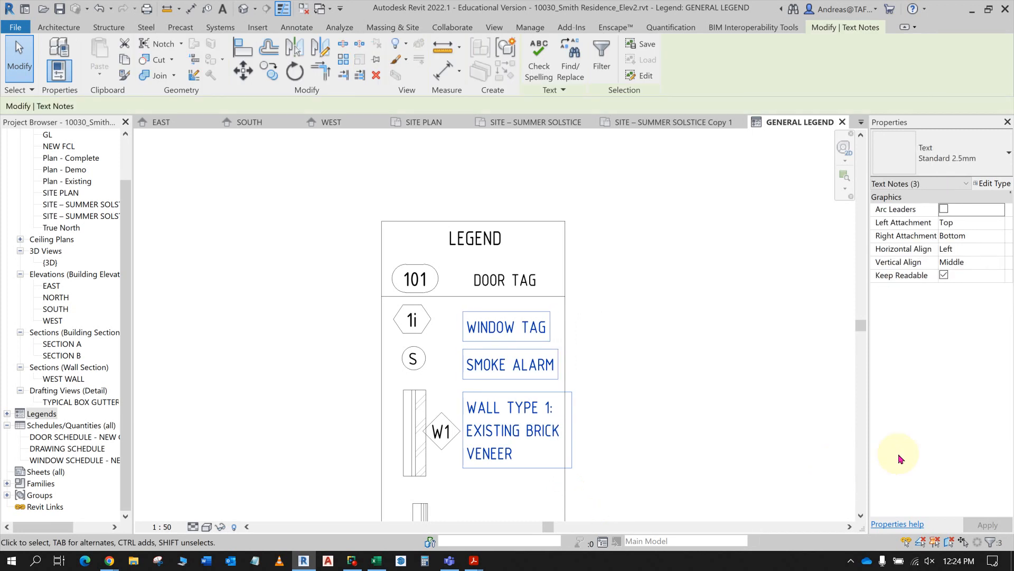
left_click(283, 8)
- Copy the WALL TYPE 1 text about 1200 mm straight down so that it sits beside the W2 tag
scroll(639, 348, "down", 3)
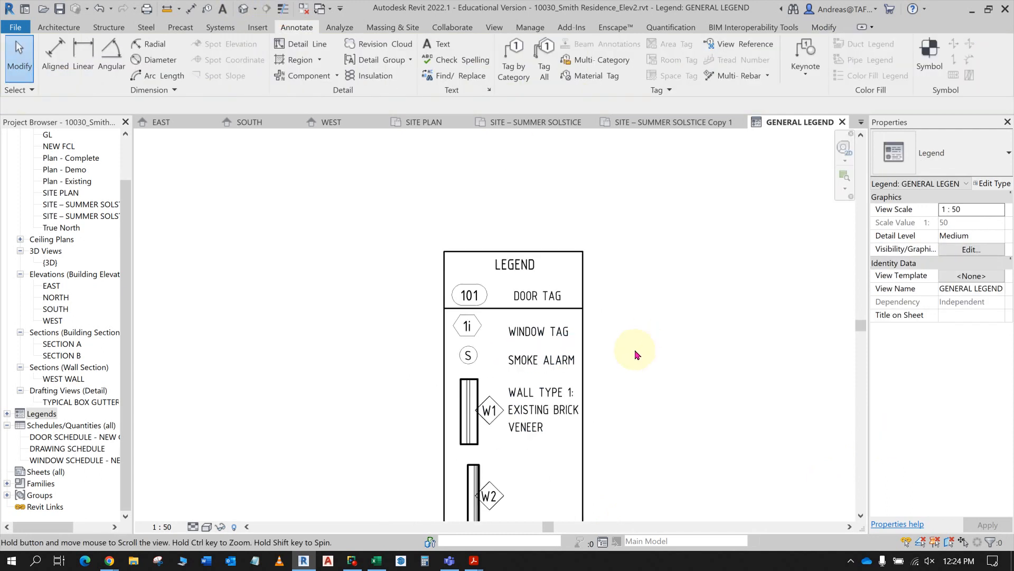
double_click(507, 336)
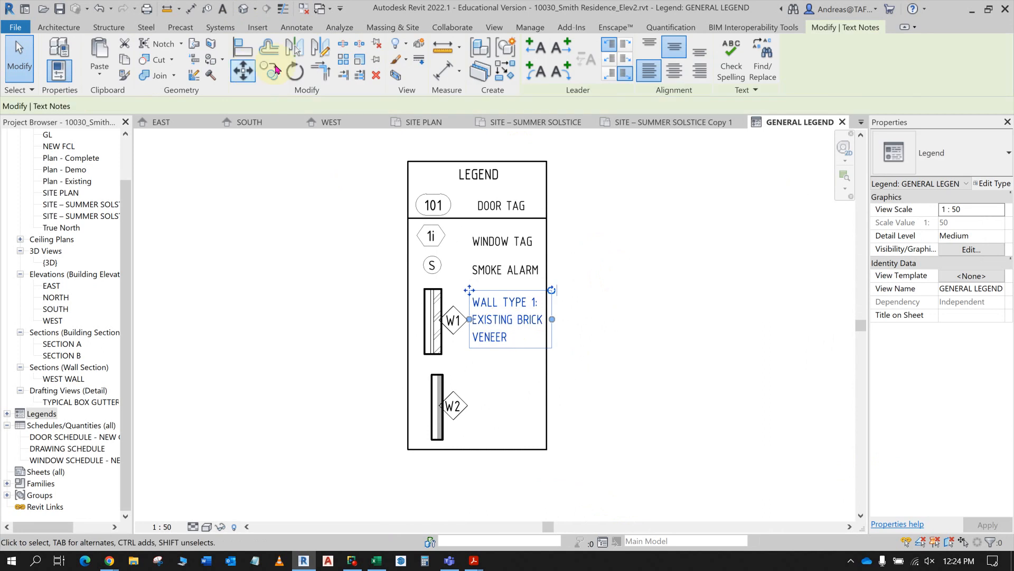
left_click(271, 73)
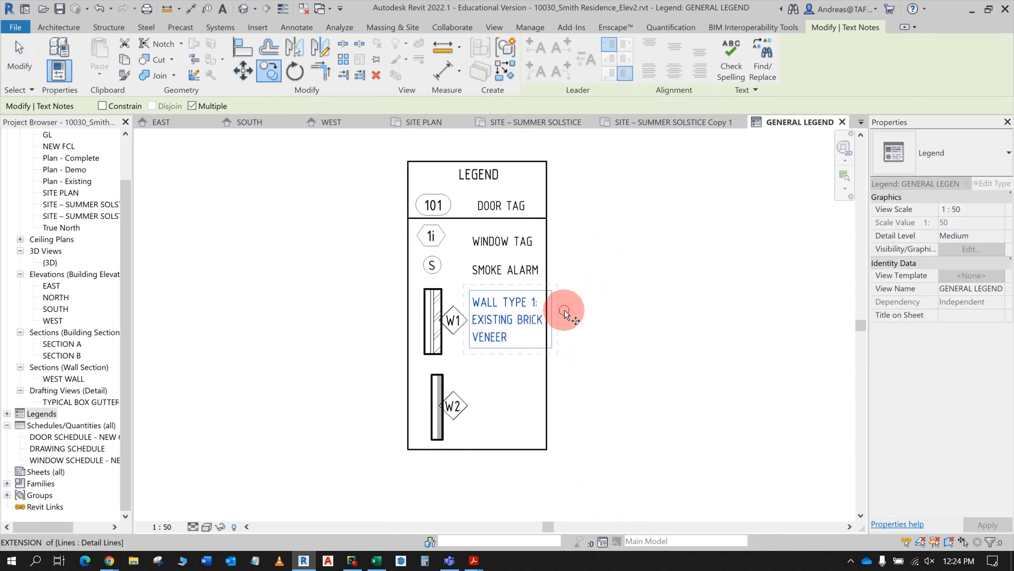
left_click(564, 310)
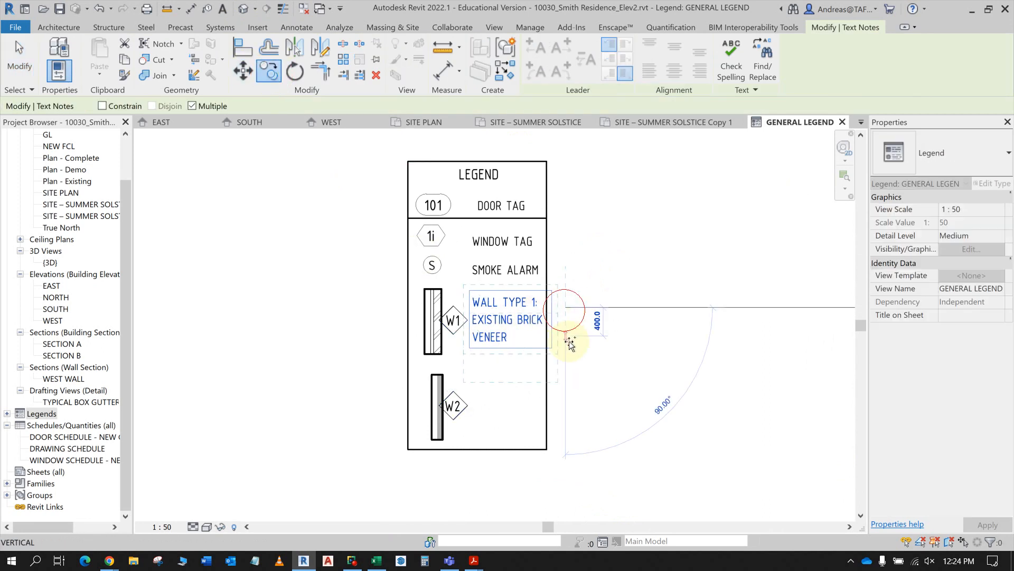
left_click(566, 393)
key("Escape")
key("Escape")
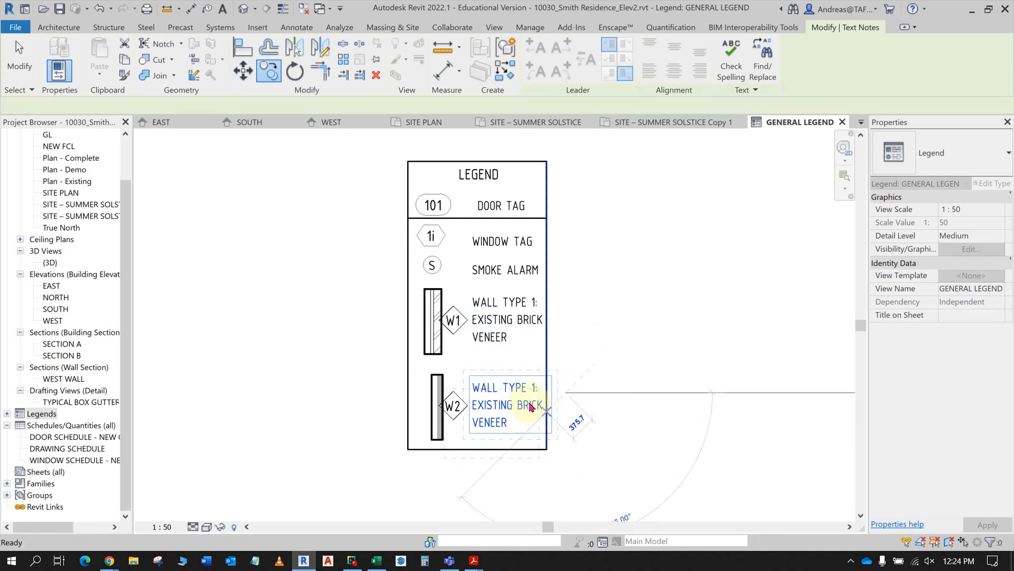
- Change the heading of the text beside the W2 tag to WALL TYPE 2: and check its wall description in the instructions PDF
left_click(532, 396)
left_click(534, 394)
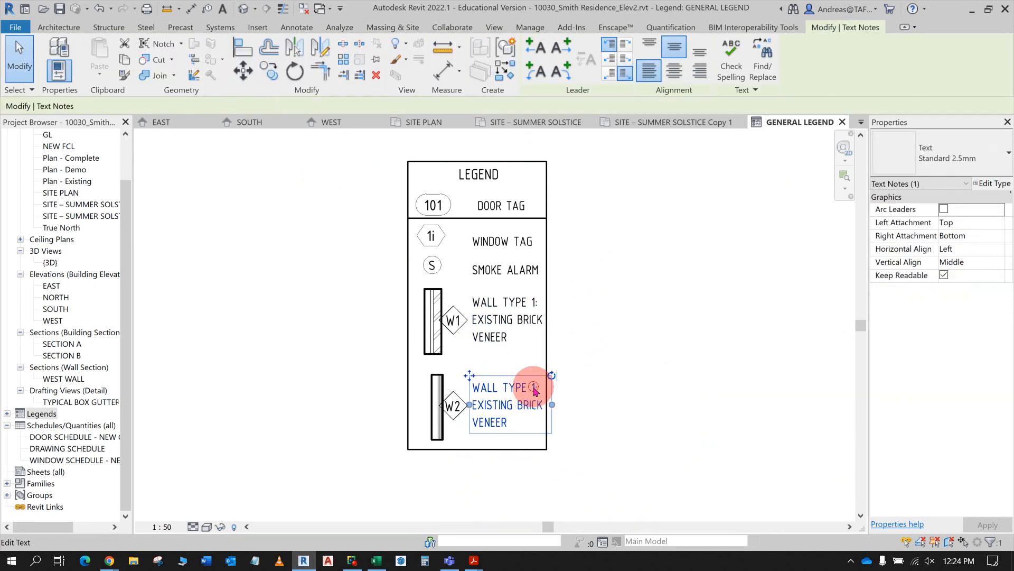
key("alt+Tab")
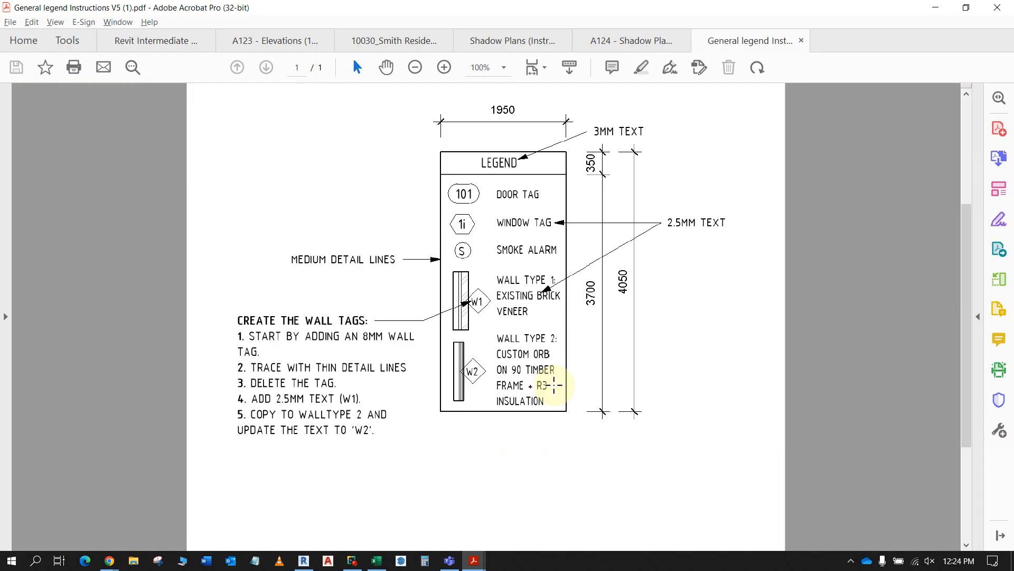
left_click(494, 363)
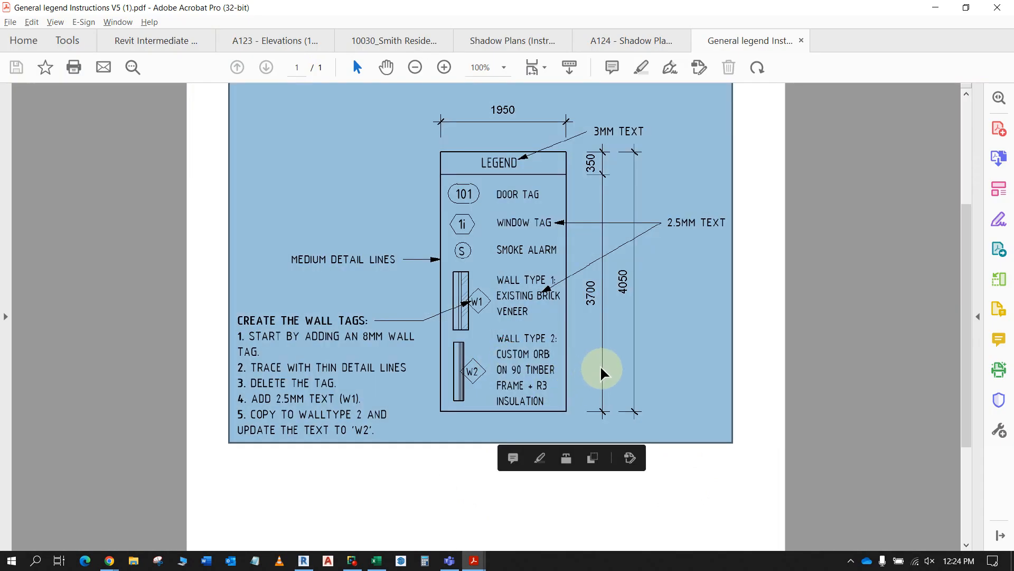
key("alt+Tab")
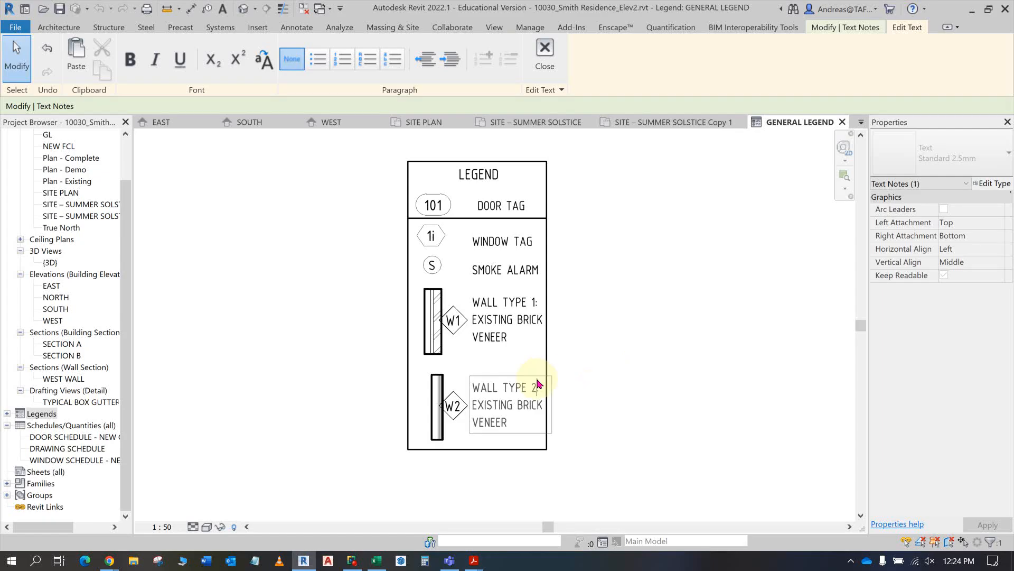
- Replace EXISTING BRICK VENEER in the WALL TYPE 2 text with CUSTOM ORB, starting on a new line below the heading
left_click(477, 409)
left_click_drag(471, 406, 544, 406)
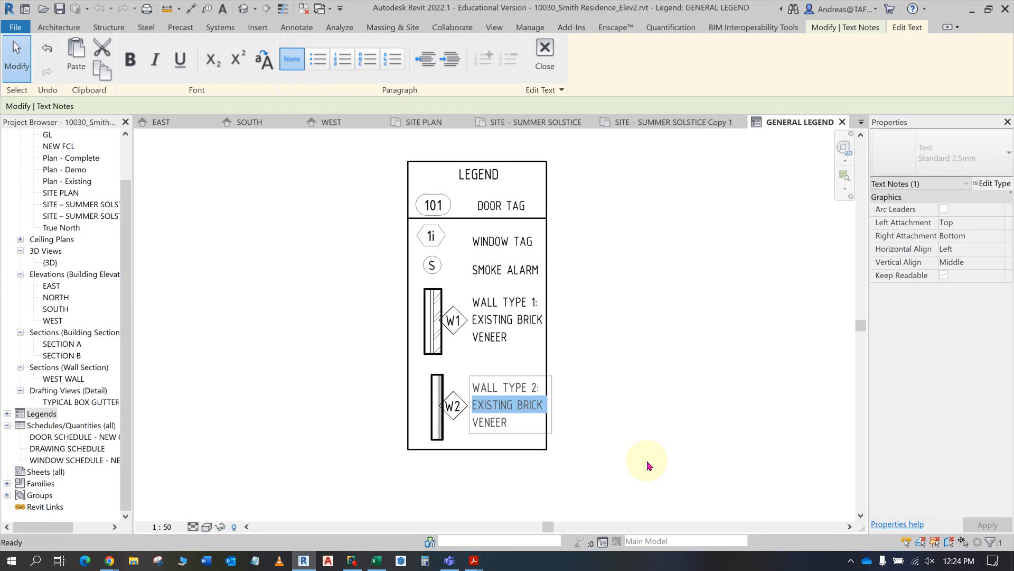
key("Delete")
key("Delete")
key("Delete")
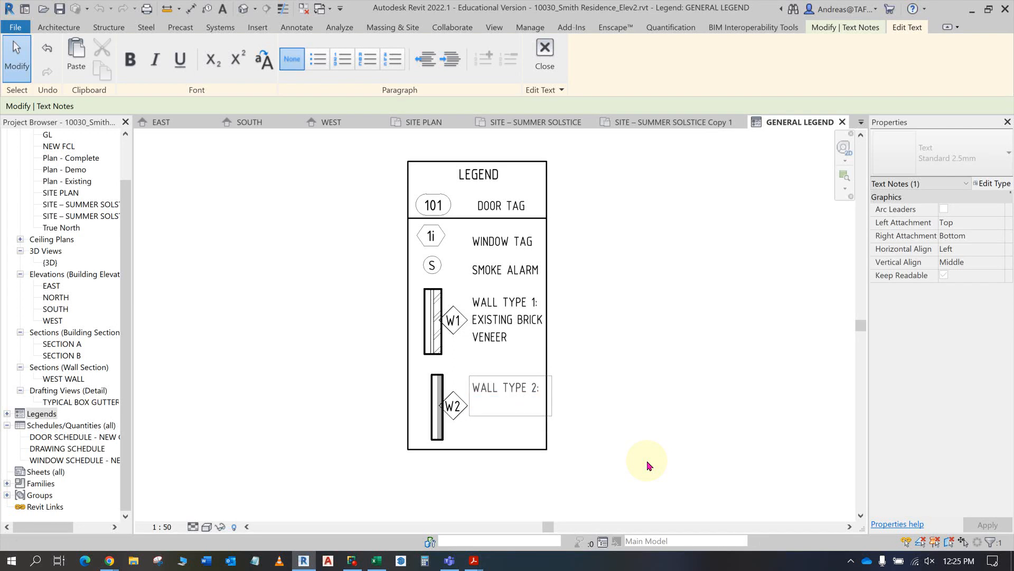
key("BackSpace")
type("CUSTOM ORB 0")
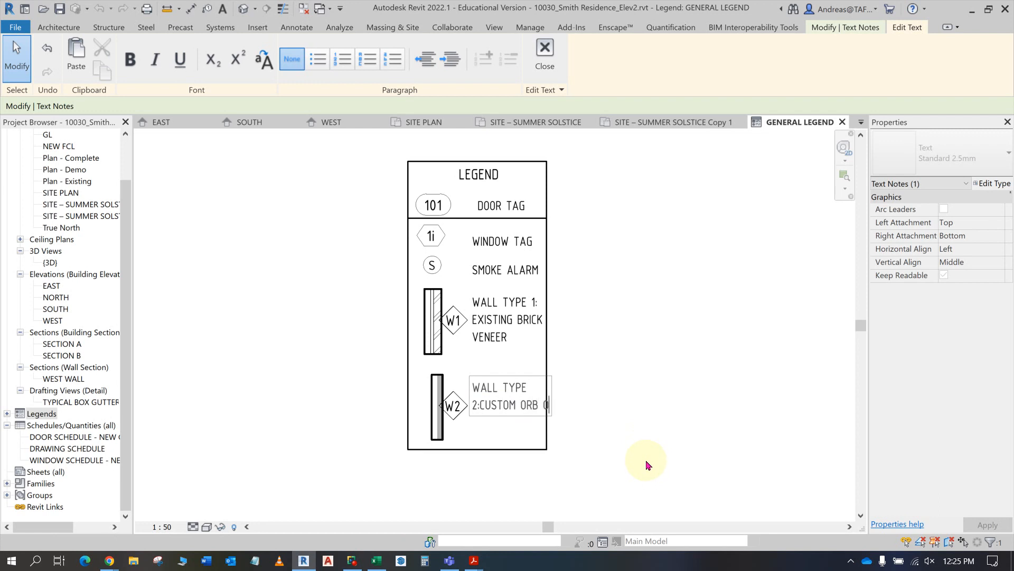
left_click(477, 405)
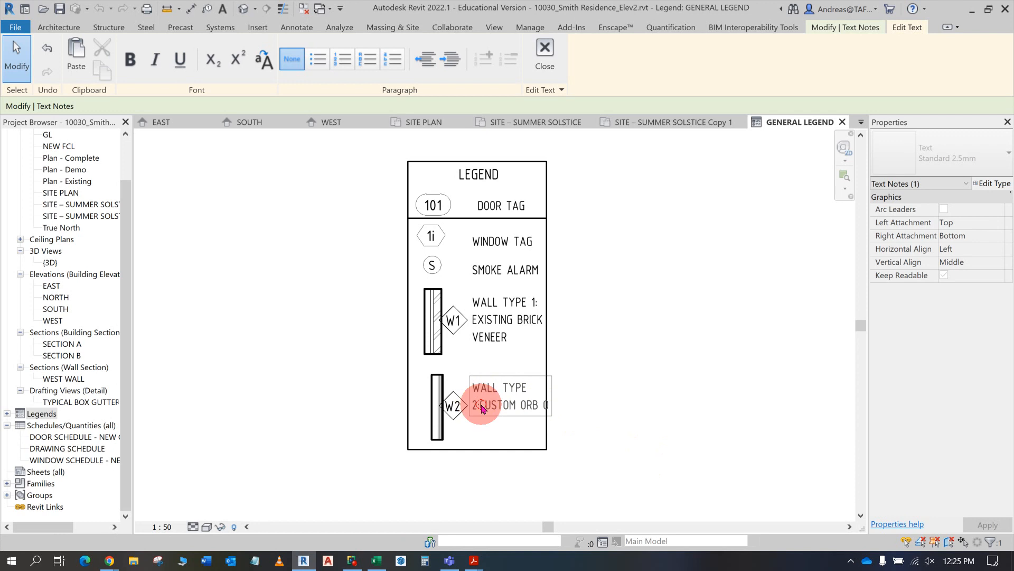
key("Return")
- Continue the WALL TYPE 2 description with ON 90 TIMBER FRAME +, following the instructions PDF
key("alt+Tab")
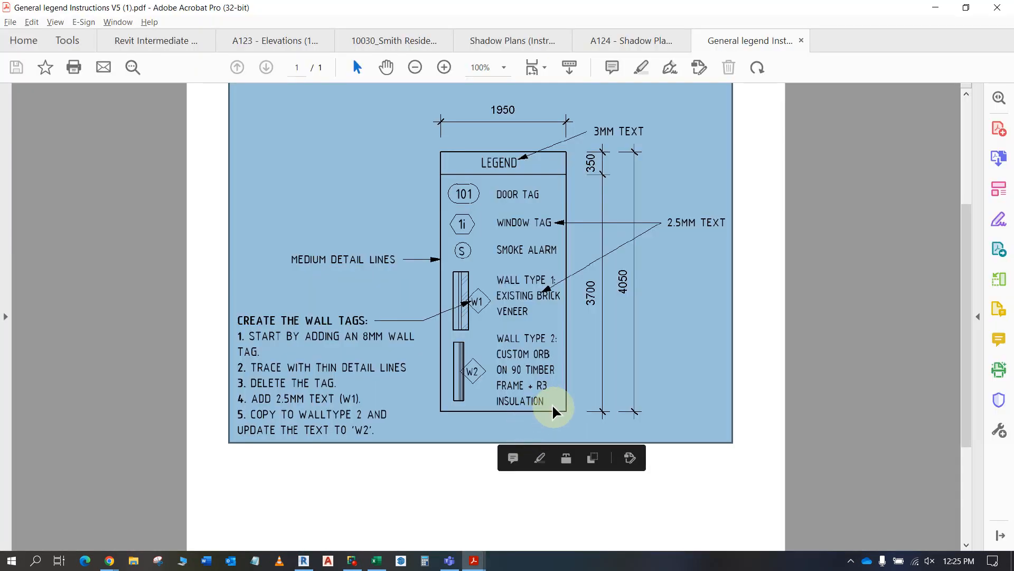
key("alt+Tab")
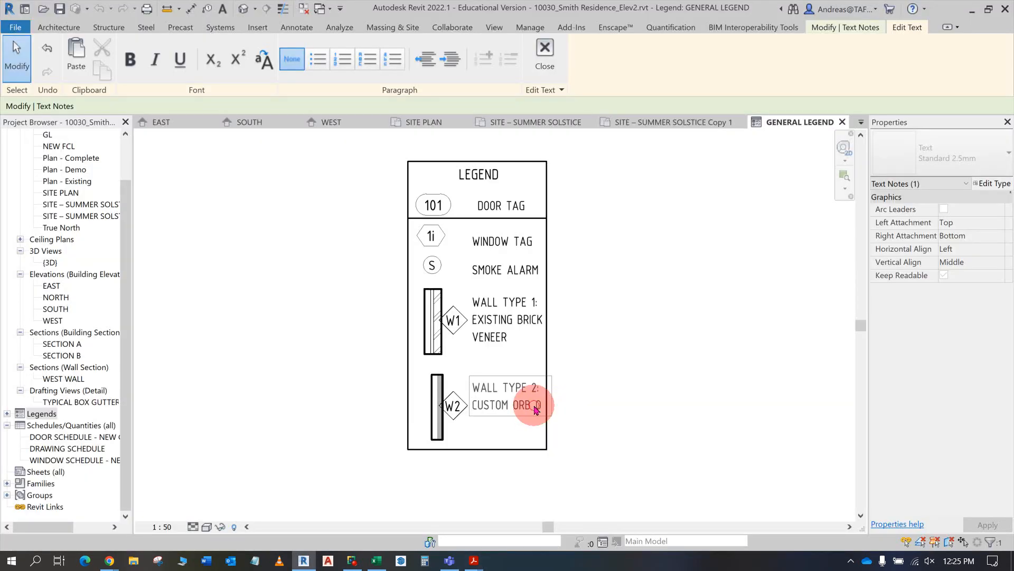
left_click(541, 407)
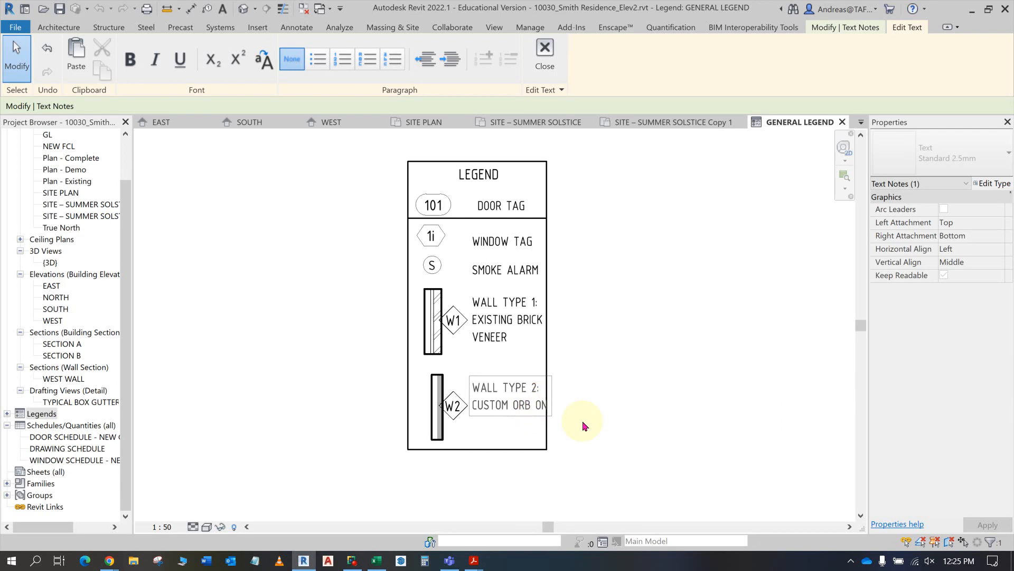
type("9")
type("0 TIMBER")
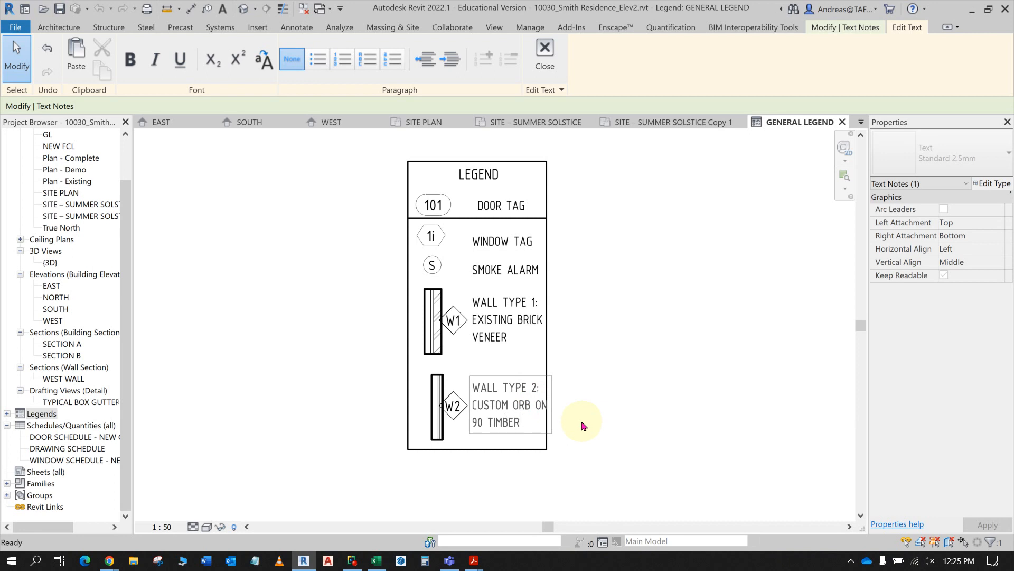
key("alt+Tab")
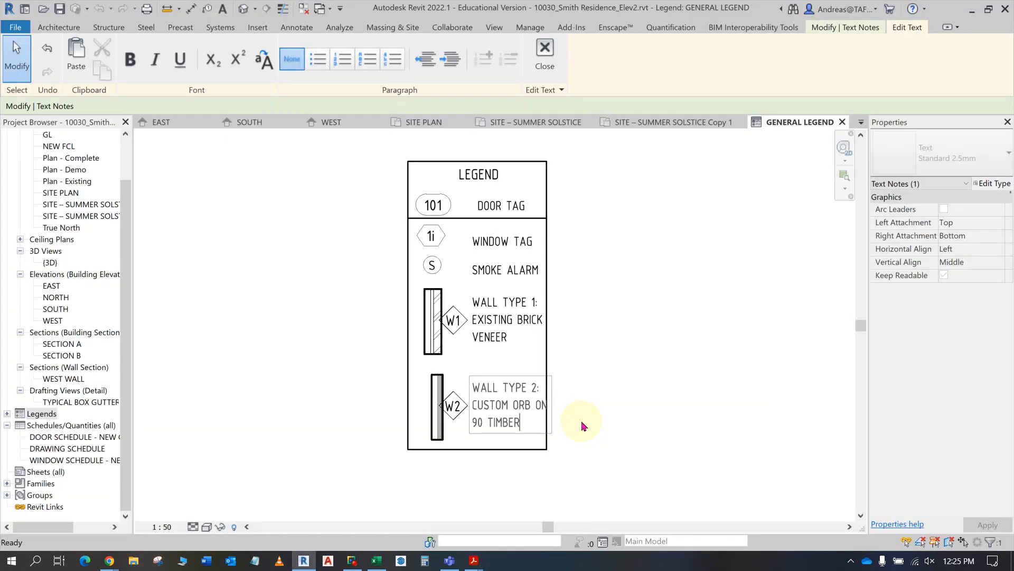
key("alt+Tab")
type("BER FRAME")
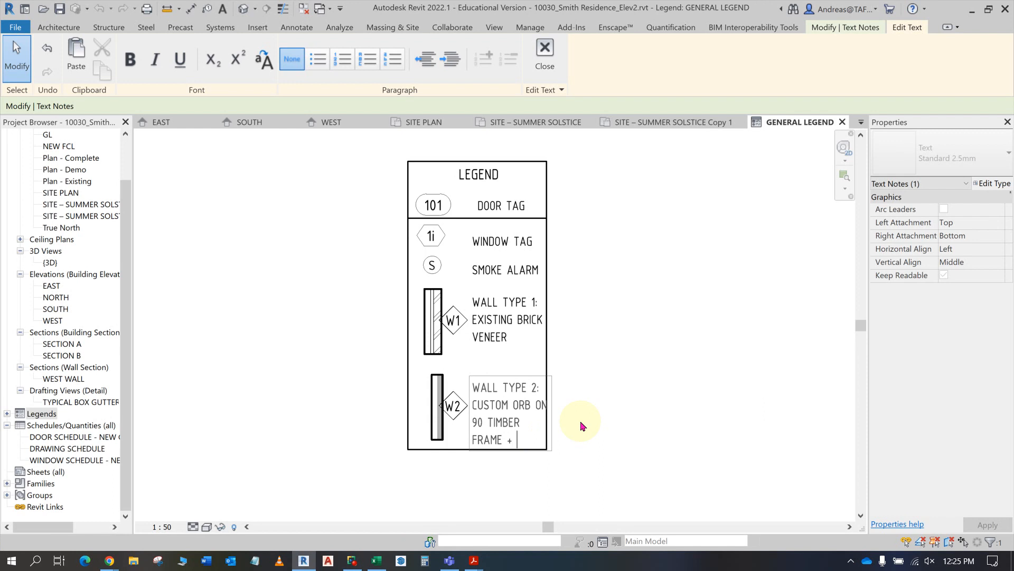
- Complete the WALL TYPE 2 description with R3 INSULATION, following the PDF, and finish editing the text
key("alt+Tab")
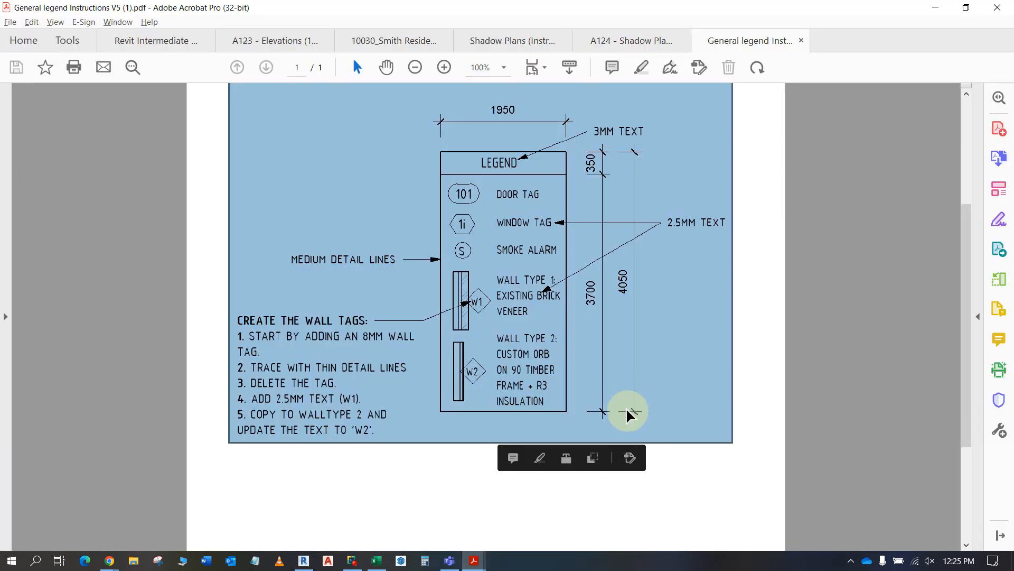
key("alt+Tab")
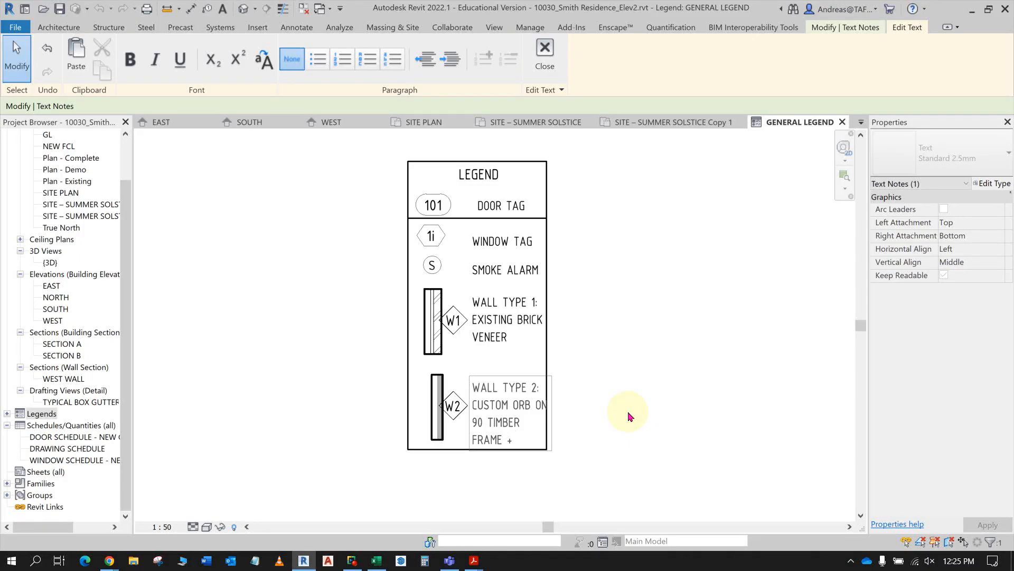
key("alt+Tab")
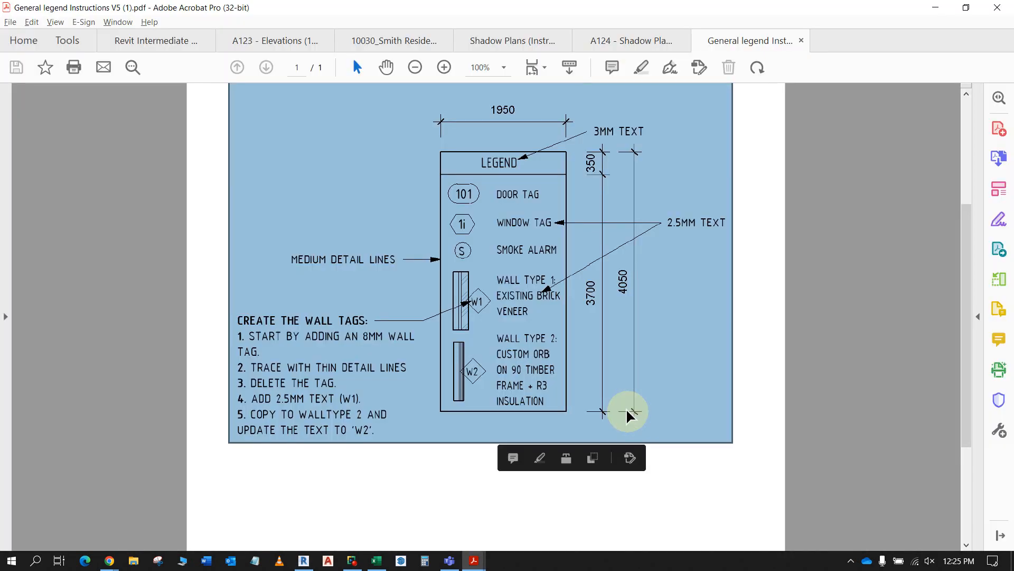
key("alt+Tab")
type("INSU")
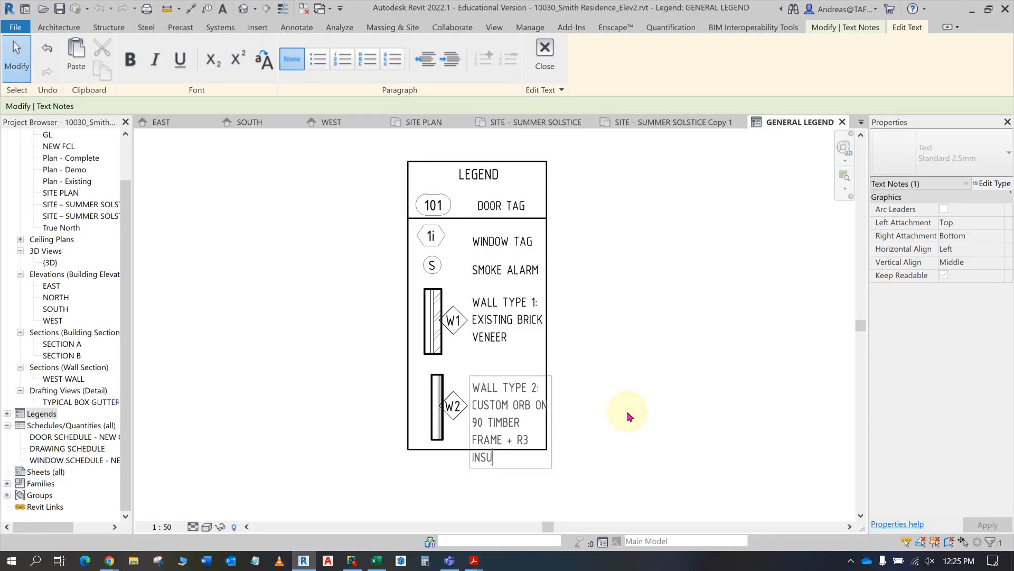
type("LATION")
left_click(557, 413)
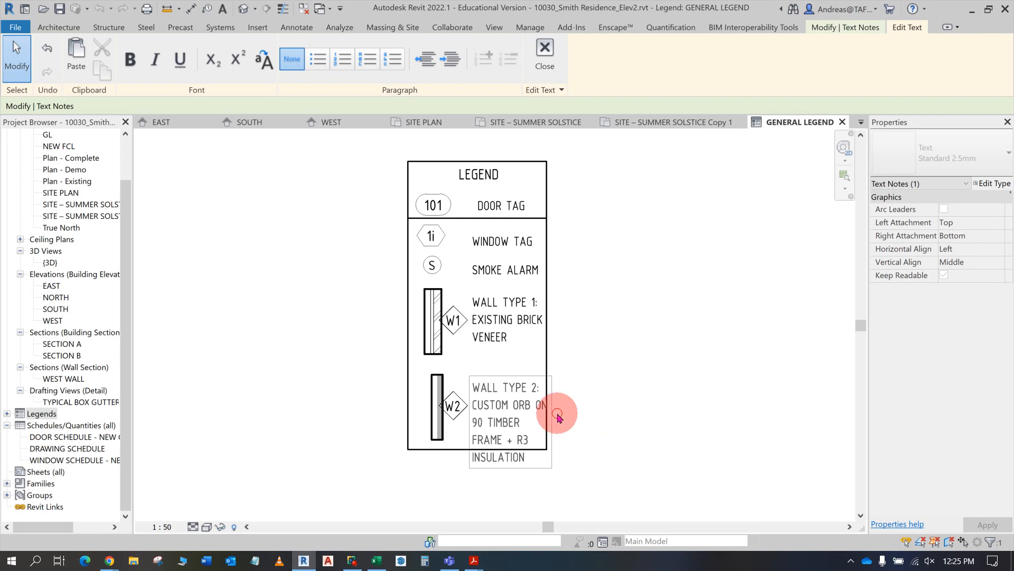
left_click(701, 414)
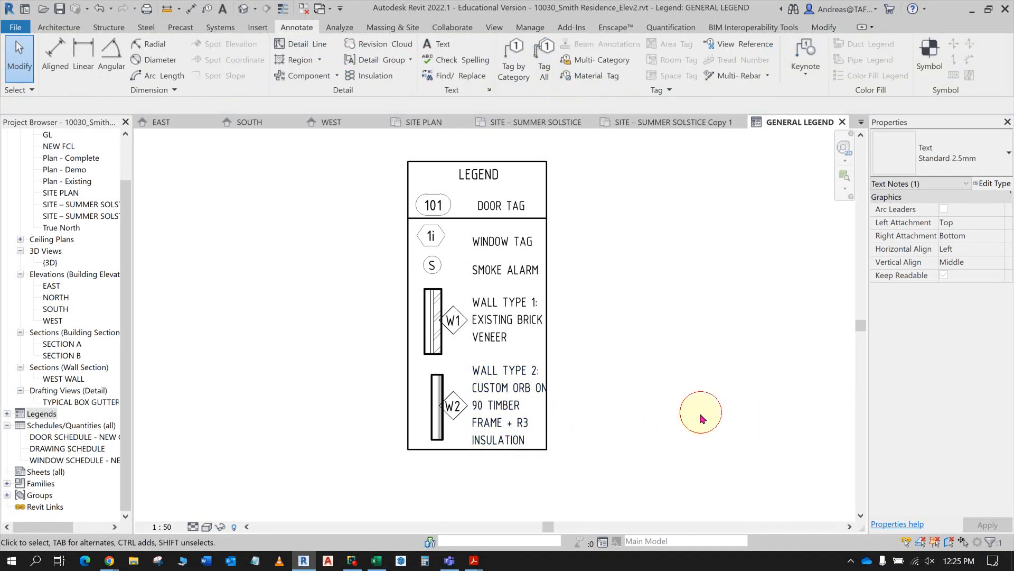
- Compare the legend with the instructions PDF and open the recent project 10030_Smith Residence_Elevations.rvt
key("alt+Tab")
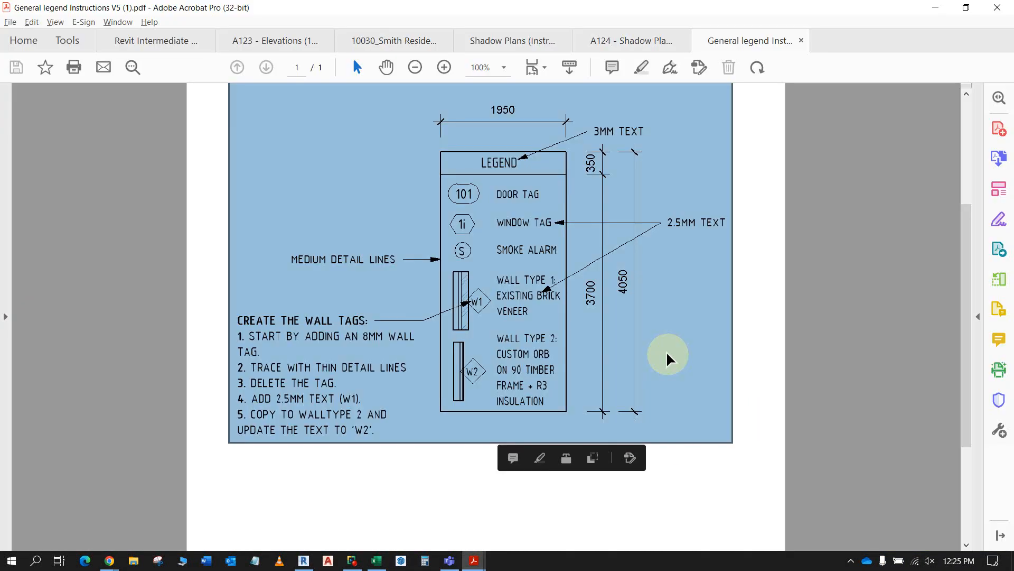
key("alt+Tab")
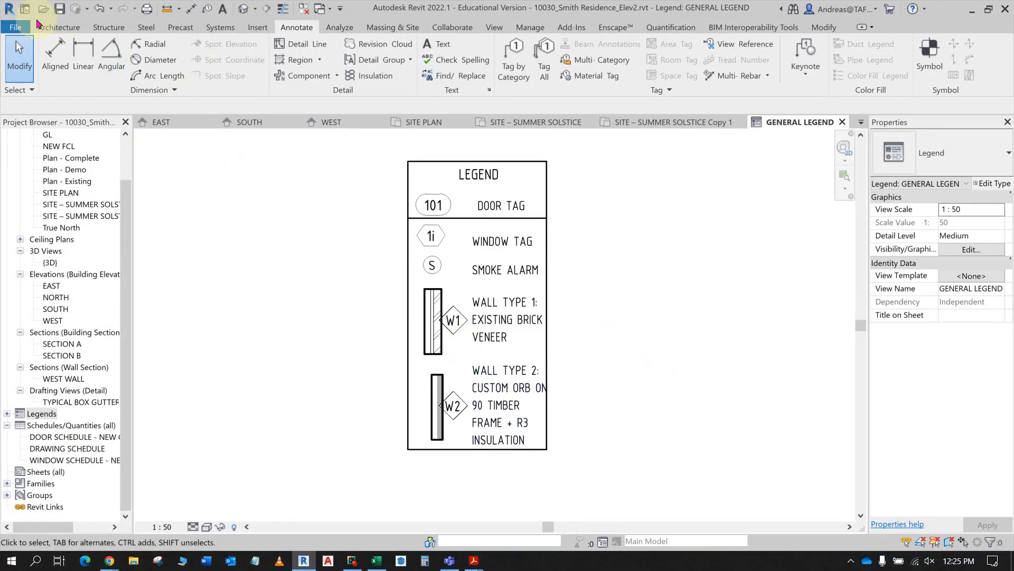
left_click(15, 27)
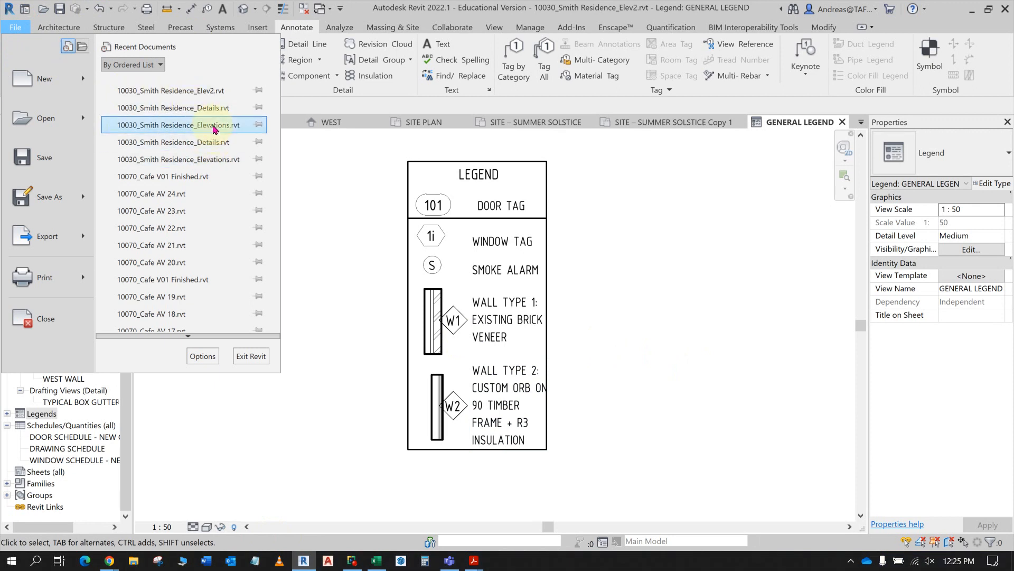
left_click(214, 127)
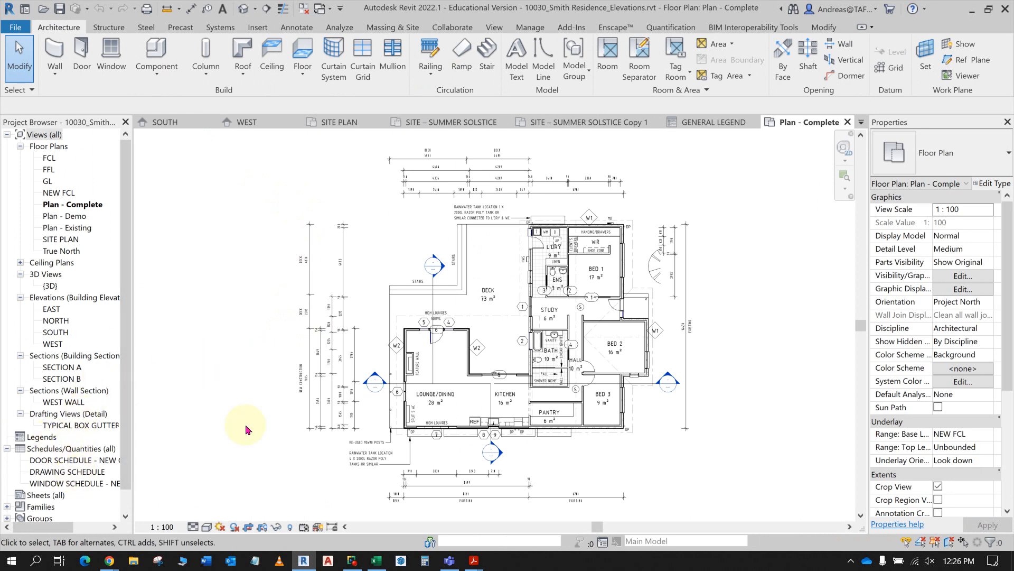
key("alt+Tab")
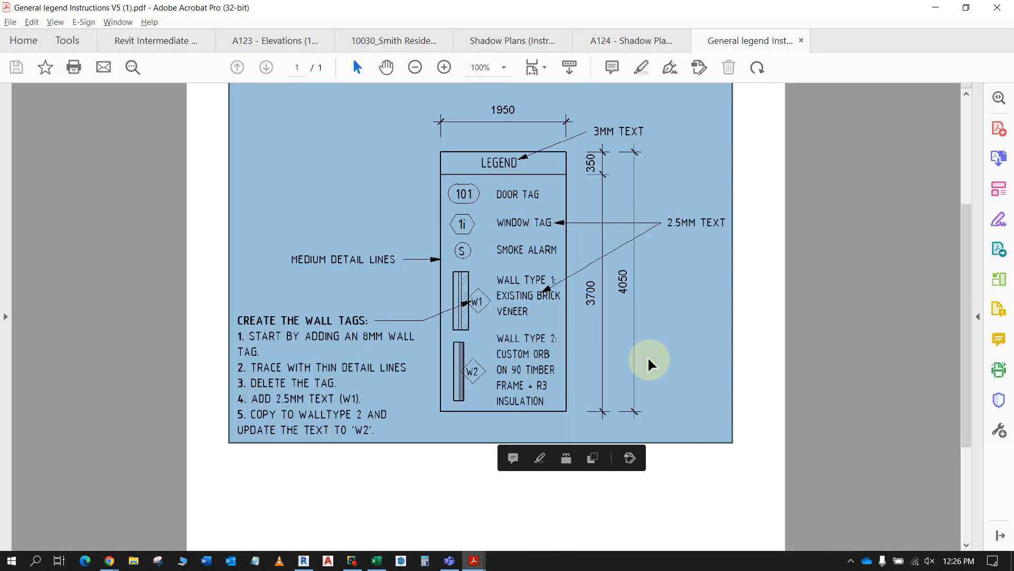
left_click(708, 520)
key("alt+Tab")
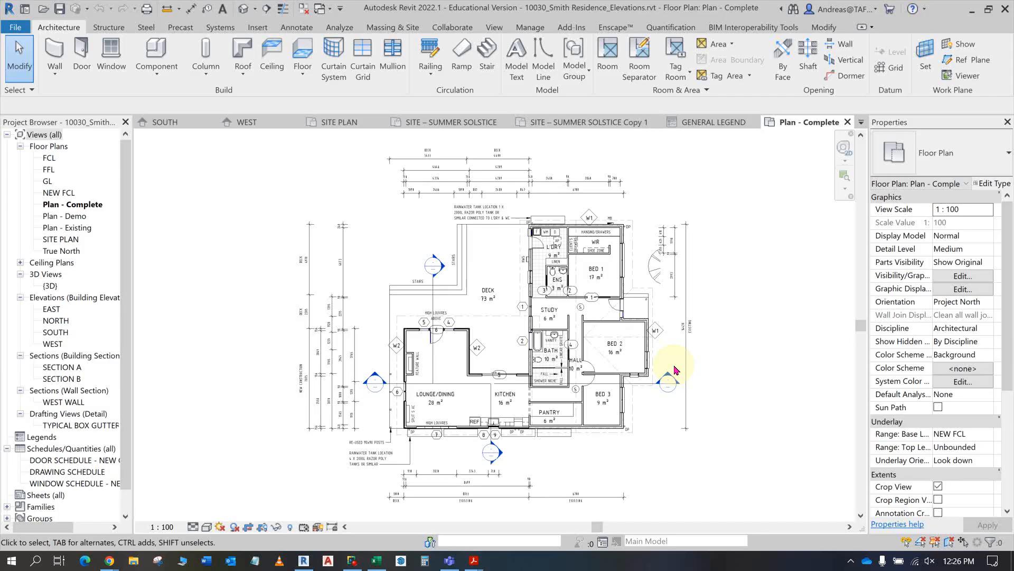
- Close the Plan - Complete view of the Elevations model and return to the General Legend's WALL TYPE 2 text
left_click(849, 123)
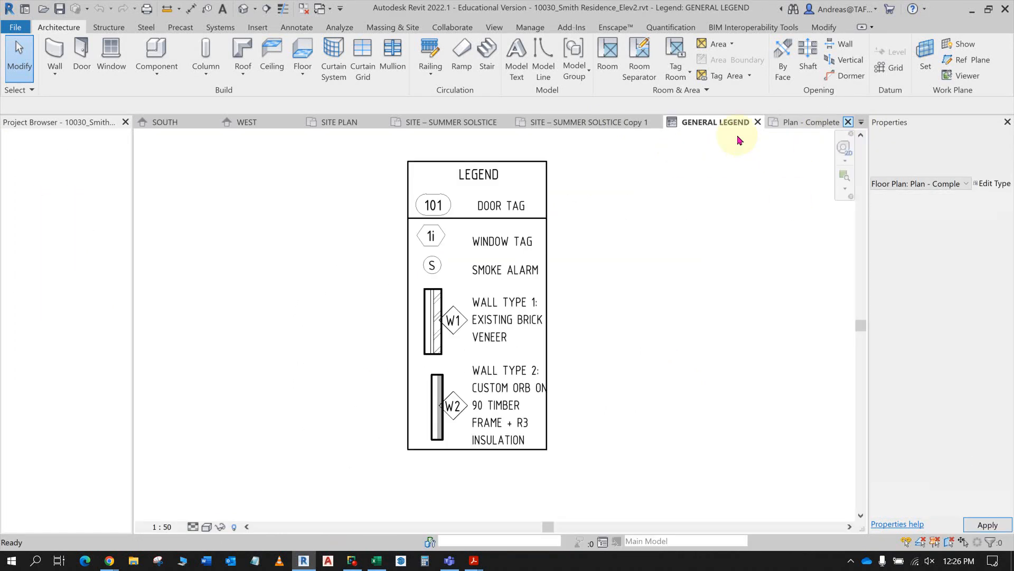
left_click(691, 354)
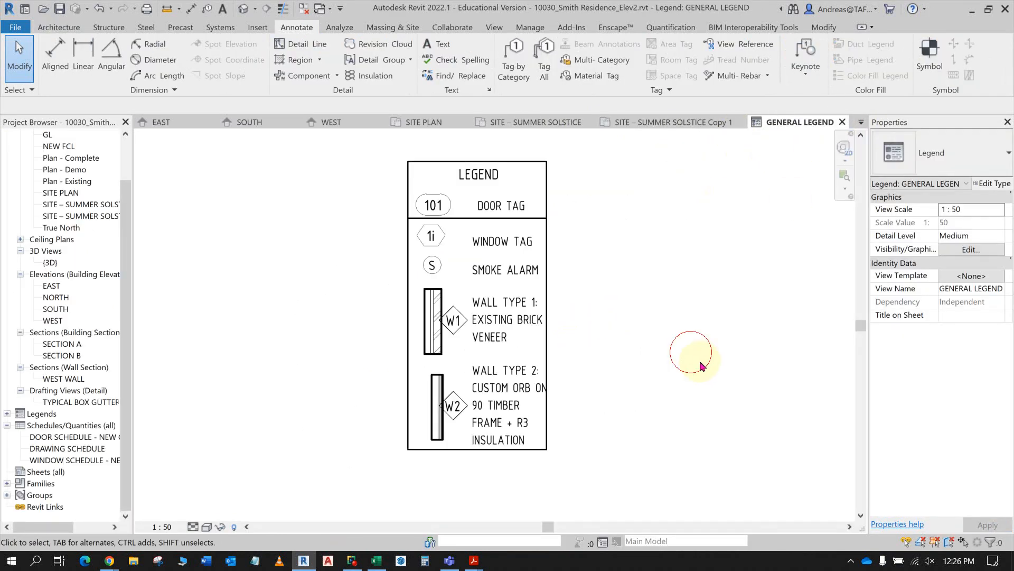
double_click(506, 386)
left_click(563, 391)
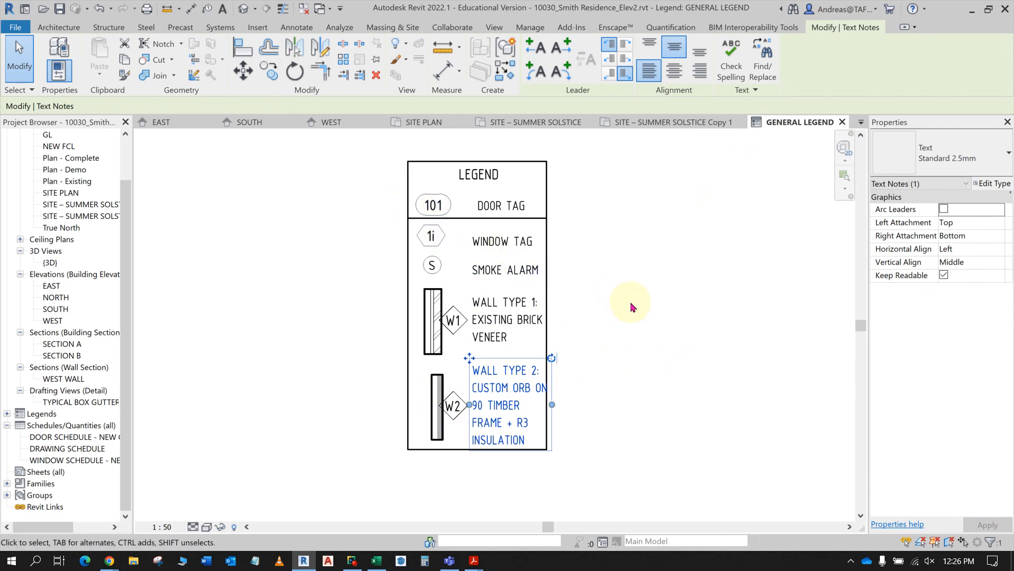
left_click(671, 305)
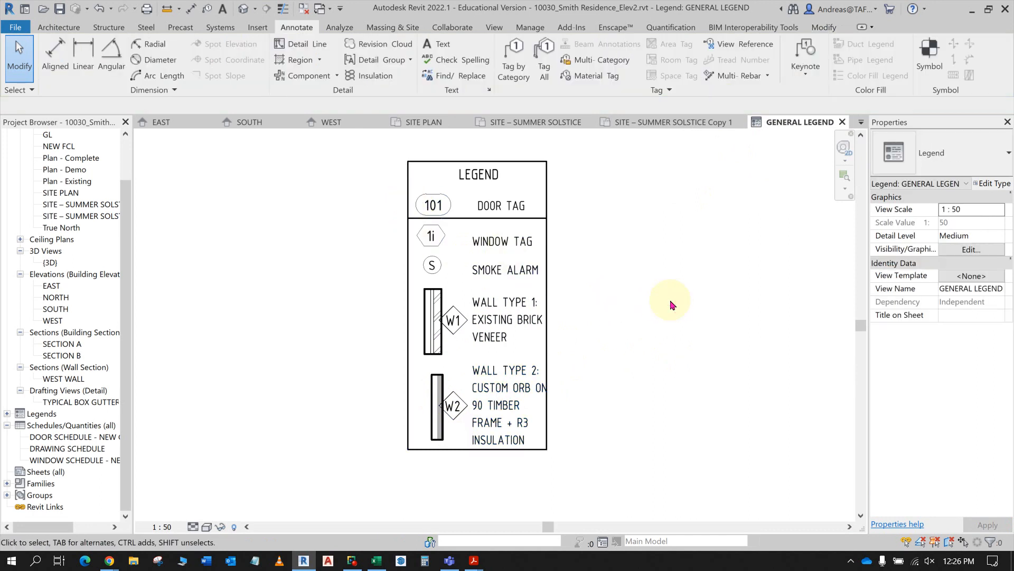
- Move the line beneath the LEGEND heading to 350 mm below the top border
left_click(486, 218)
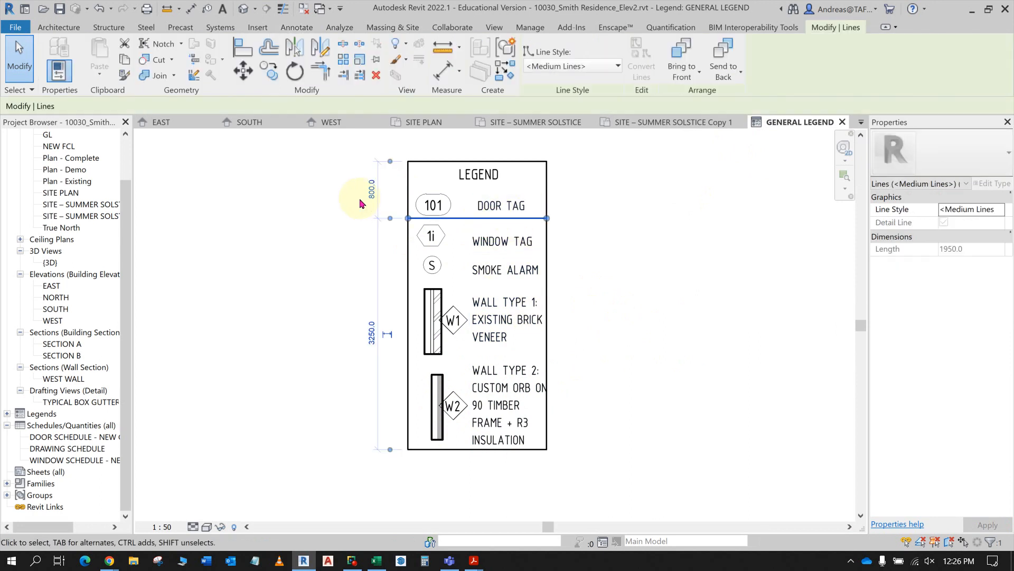
left_click(370, 189)
type("35")
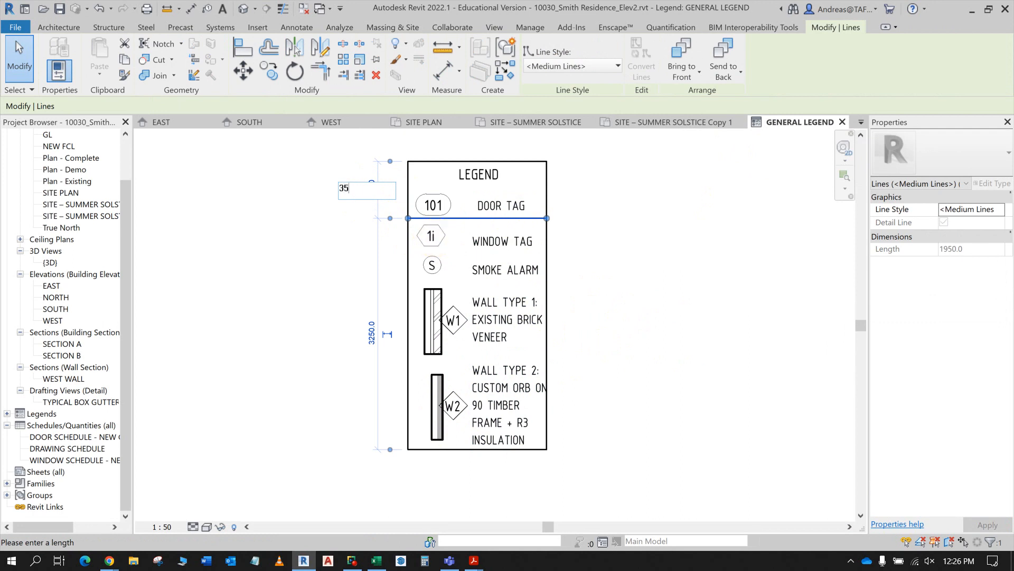
type("0")
key("Return")
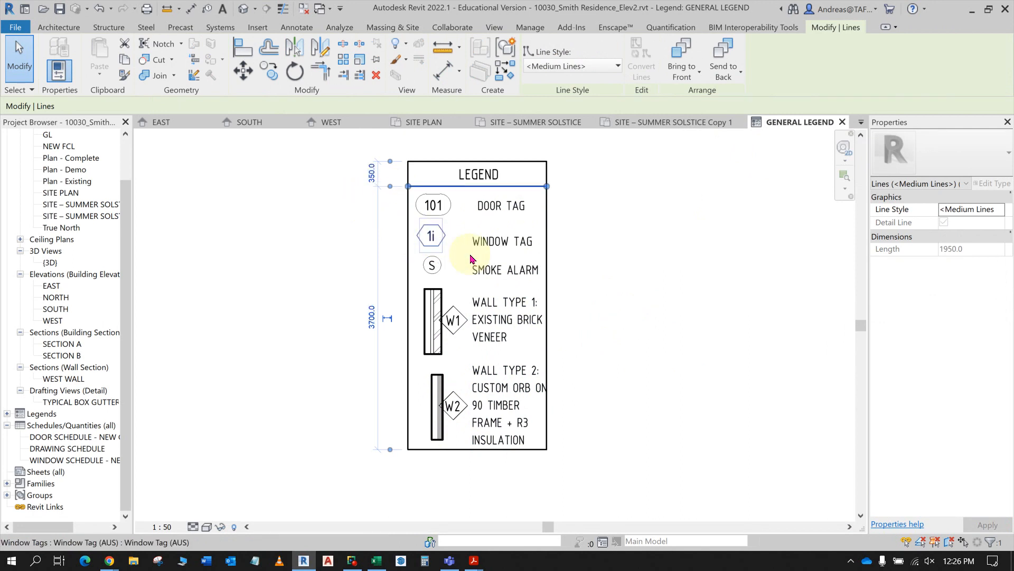
left_click(715, 204)
left_click(389, 187)
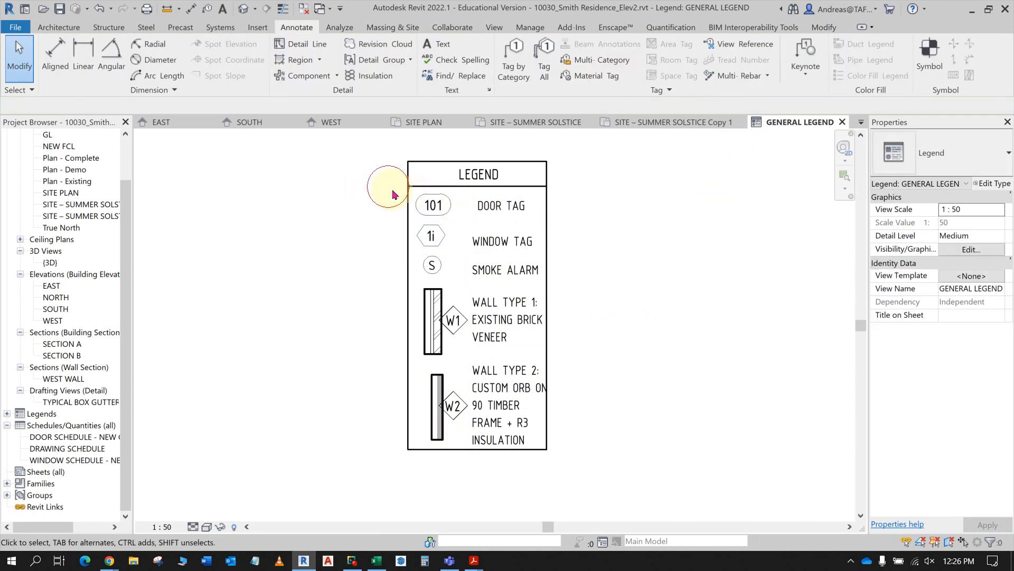
- Compare the layout of the legend's heading, symbols and wall tags with the General legend instructions PDF
key("alt+Tab")
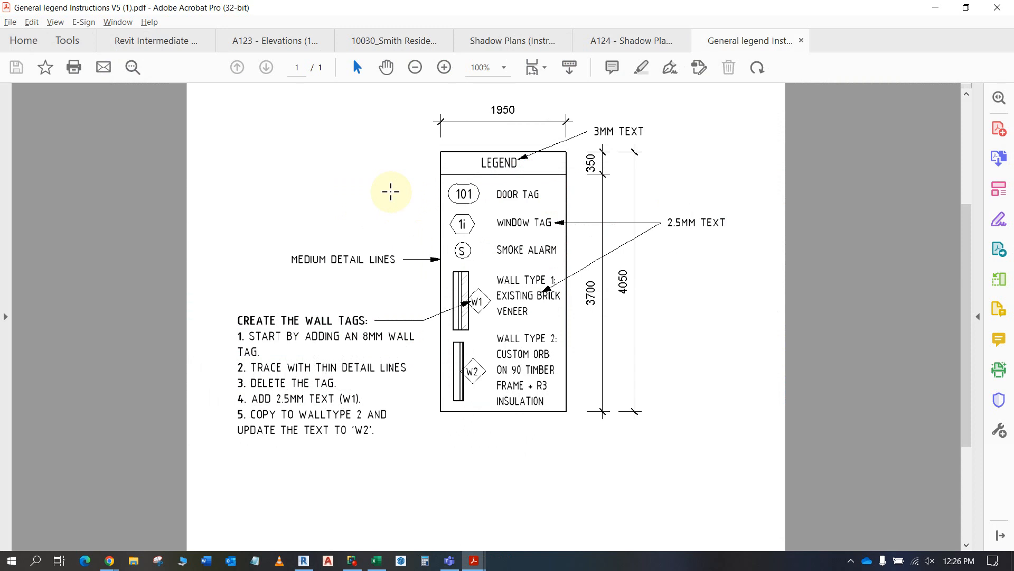
key("alt+Tab")
left_click_drag(386, 185, 407, 203)
key("alt+Tab")
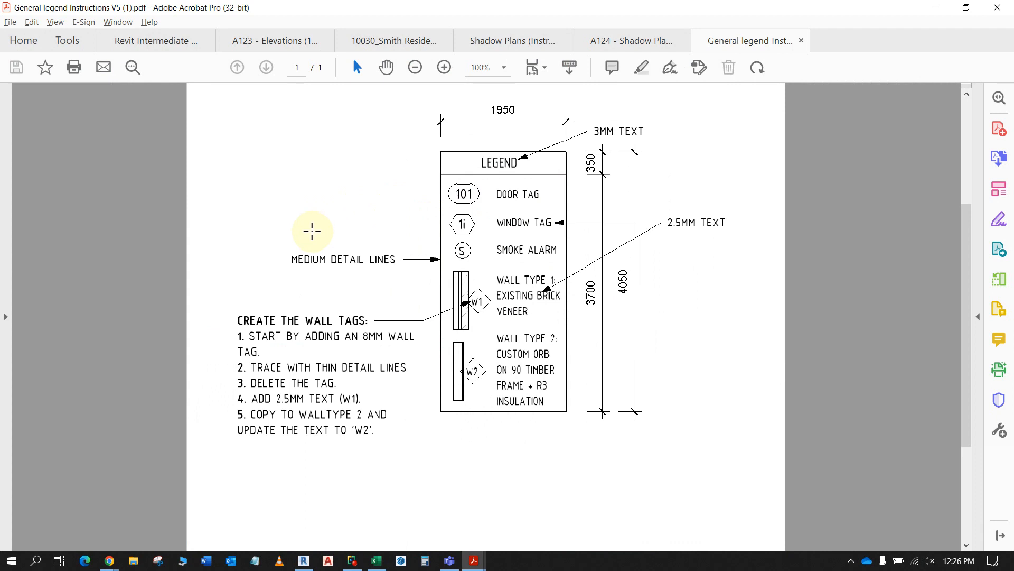
key("alt+Tab")
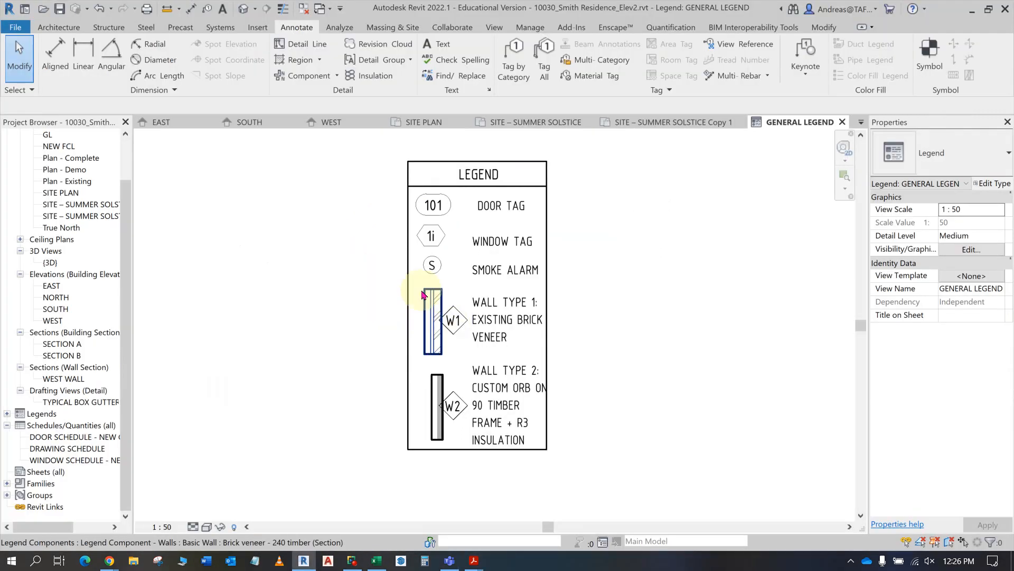
key("alt+Tab")
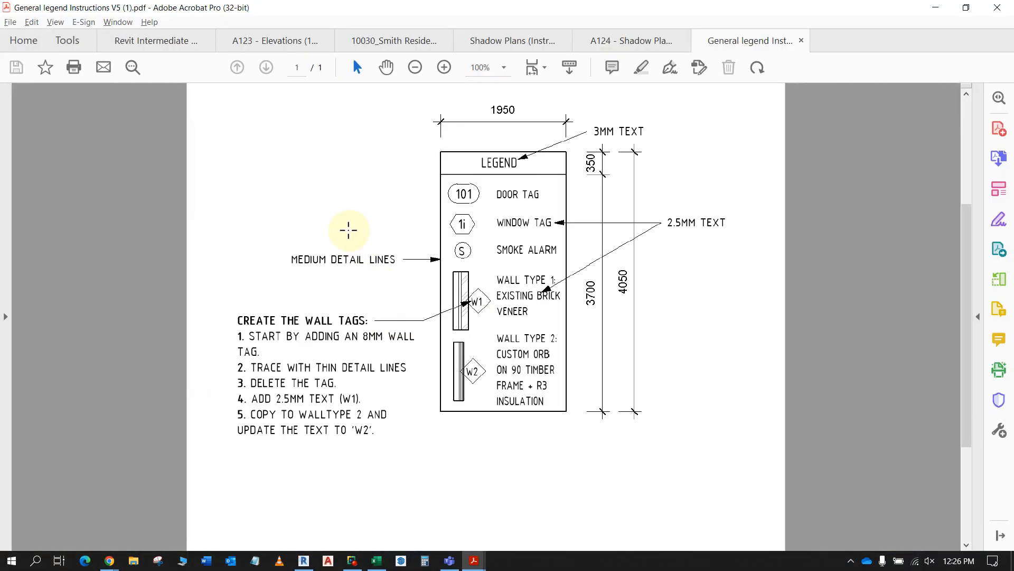
key("alt+Tab")
- Nudge both wall symbols together with their W1 and W2 tags slightly left, away from the descriptions
left_click(438, 322)
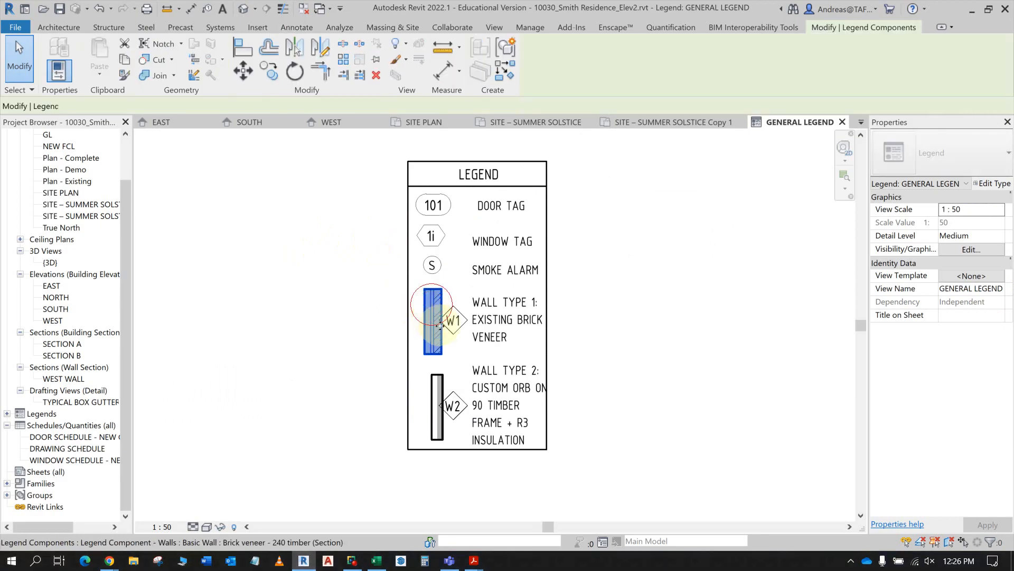
left_click(367, 275)
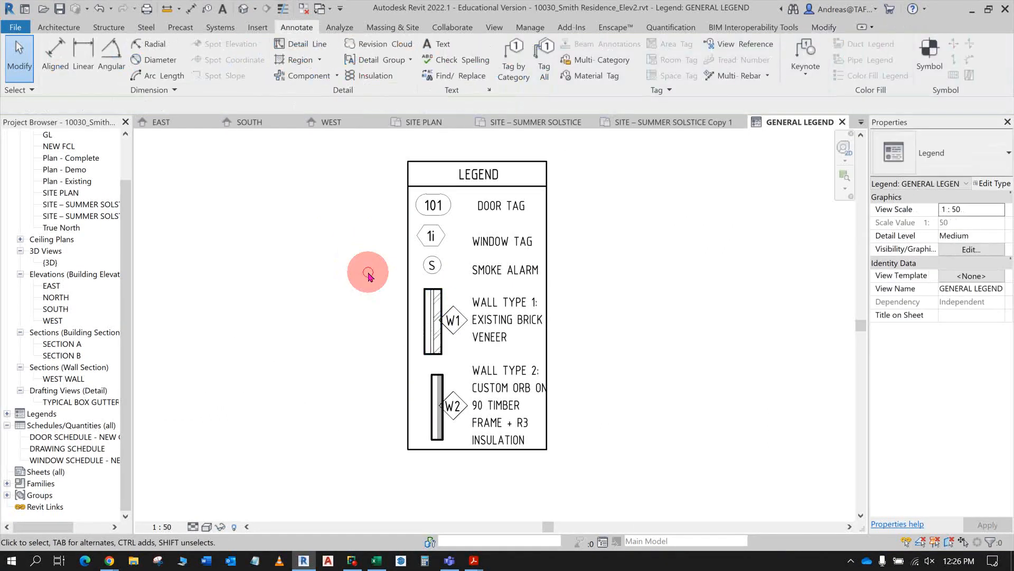
left_click_drag(368, 273, 476, 471)
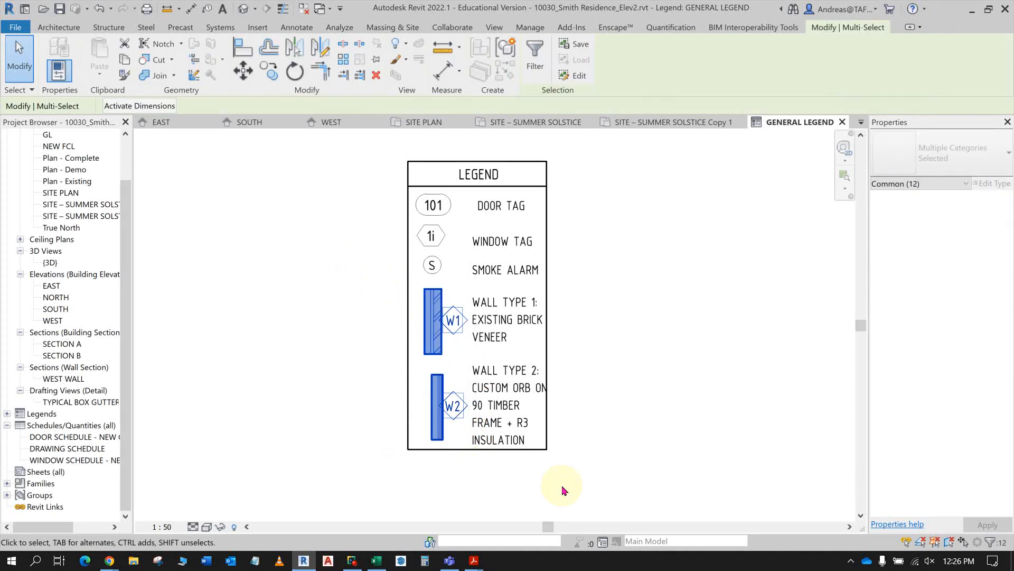
key("Left")
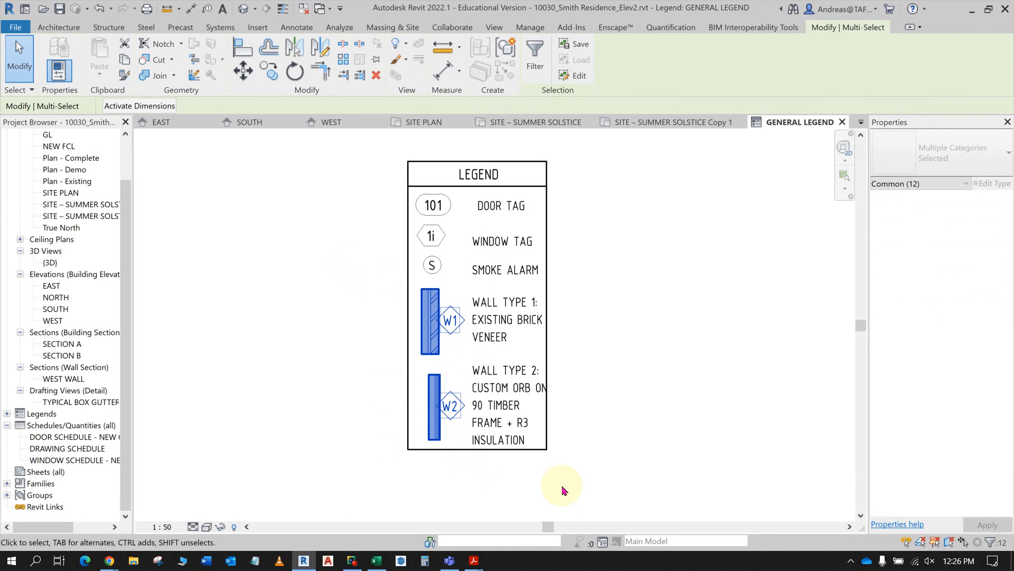
left_click(562, 490)
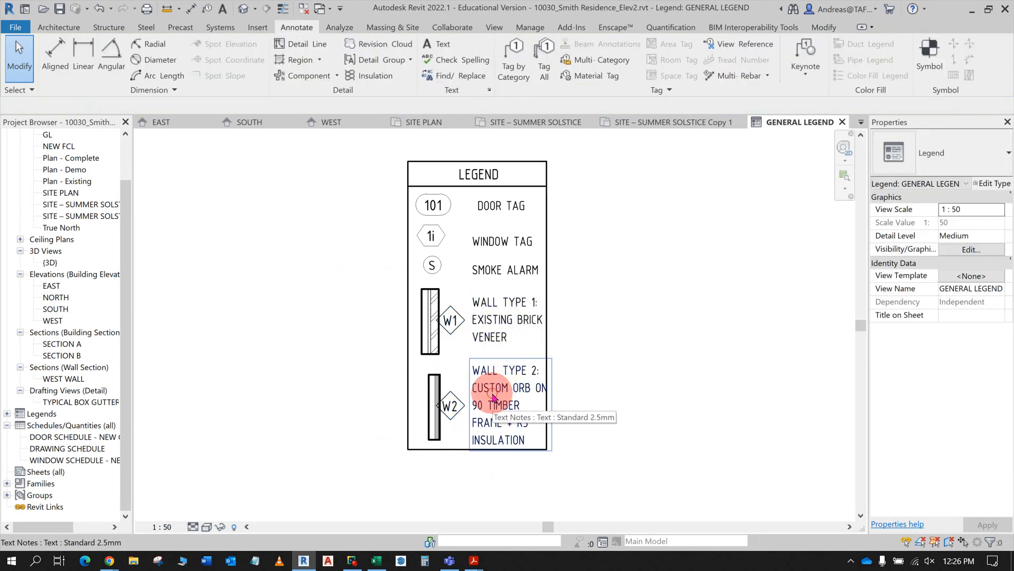
- Nudge the DOOR TAG, WINDOW TAG, SMOKE ALARM, WALL TYPE 1 and WALL TYPE 2 texts slightly left to fit inside the border
left_click(513, 338, "ctrl")
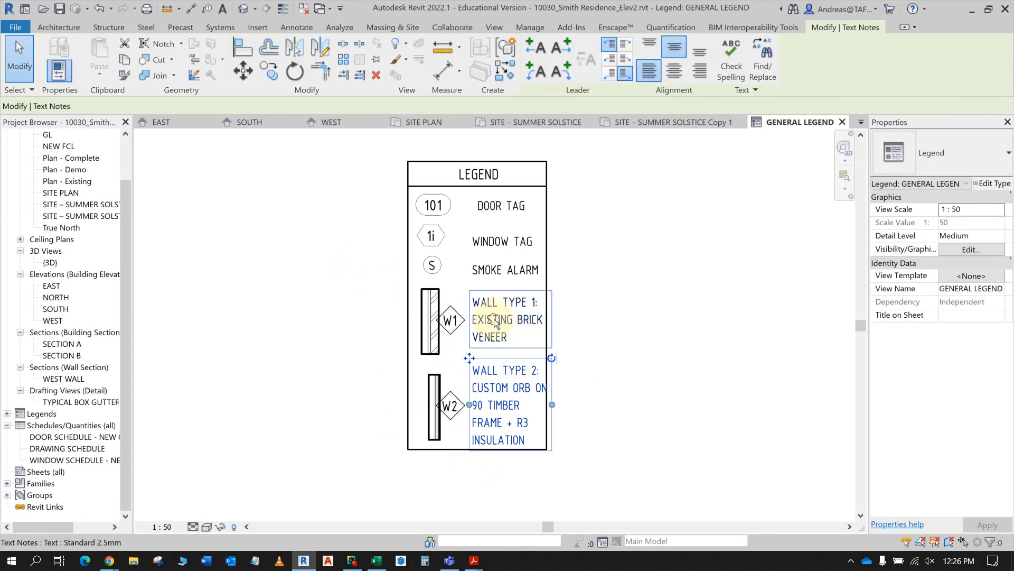
left_click(480, 268, "ctrl")
left_click(493, 242, "ctrl")
left_click(490, 207, "ctrl")
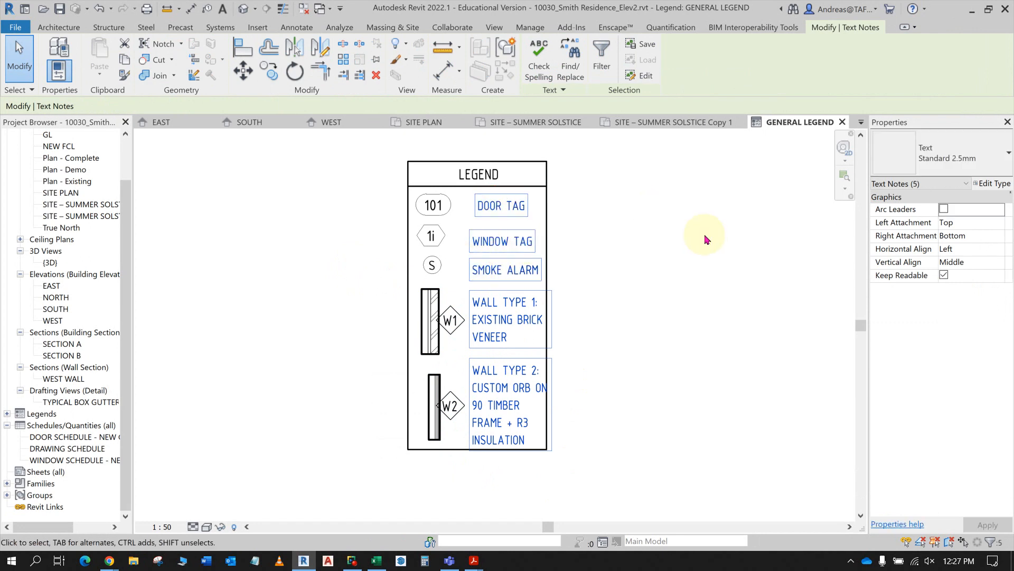
key("Left")
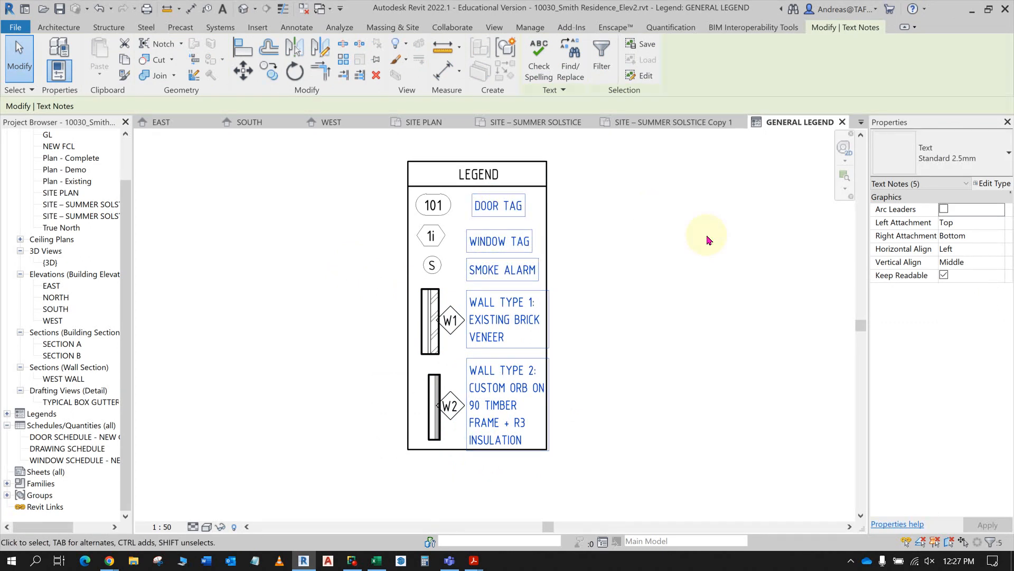
left_click(681, 328)
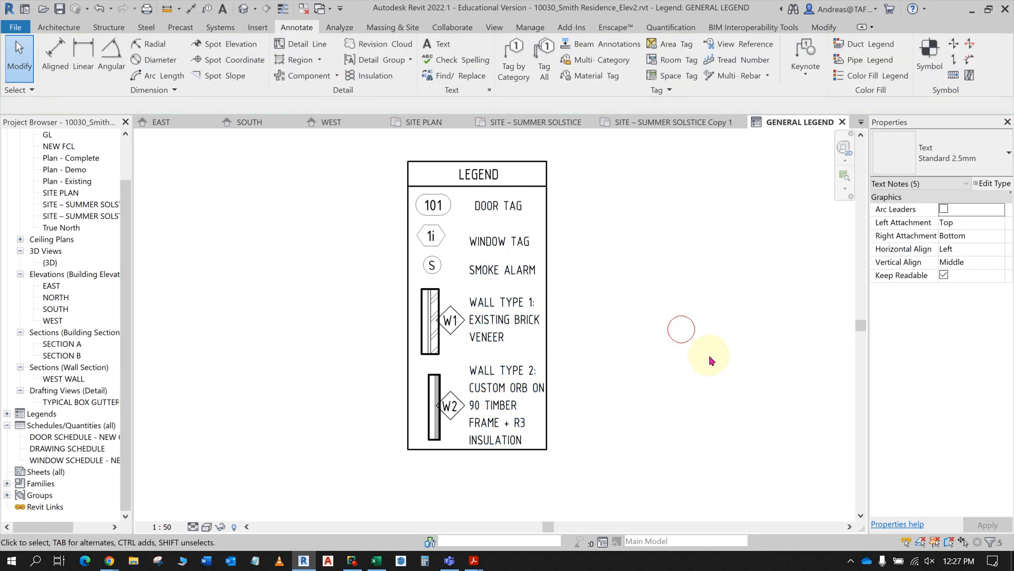
- Move the DOOR TAG text left to bring it roughly in line with the descriptions below it
mouse_move(488, 211)
left_mouse_down()
mouse_move(465, 207)
mouse_move(478, 206)
mouse_move(478, 242)
mouse_move(476, 210)
left_mouse_up()
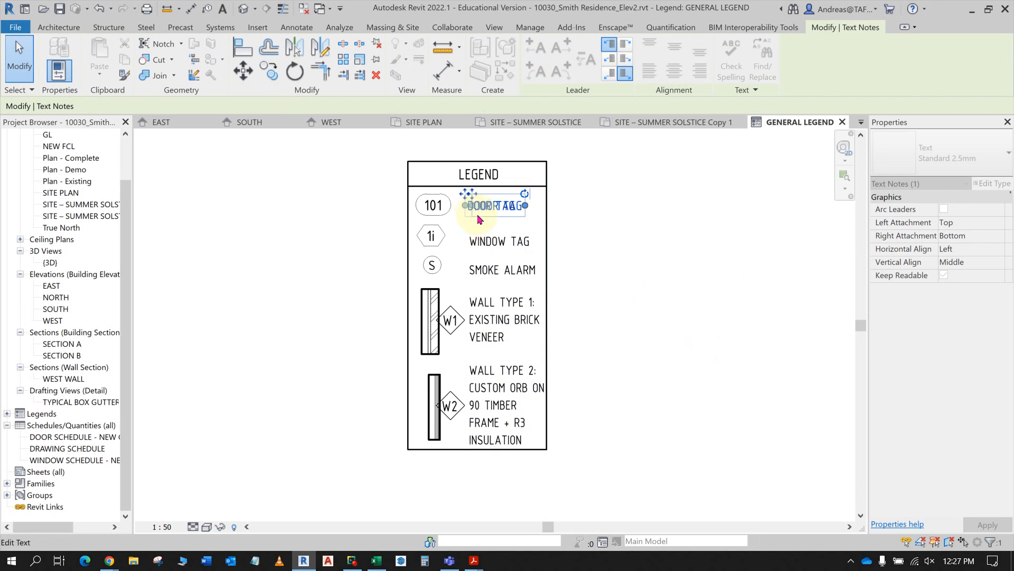
scroll(509, 244, "up", 3)
middle_click_drag(539, 268, 543, 306)
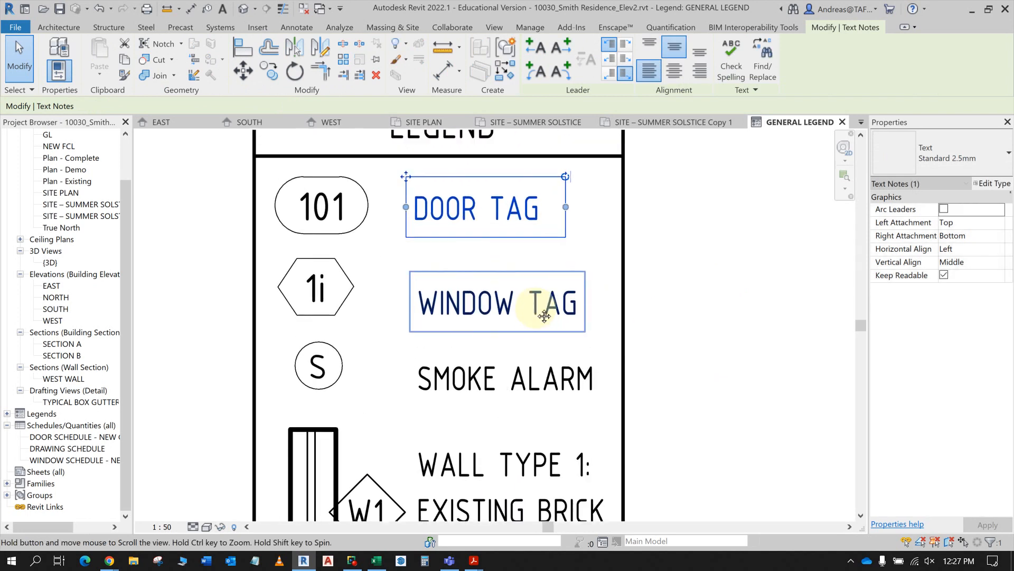
scroll(733, 296, "down", 2)
scroll(733, 295, "down", 3)
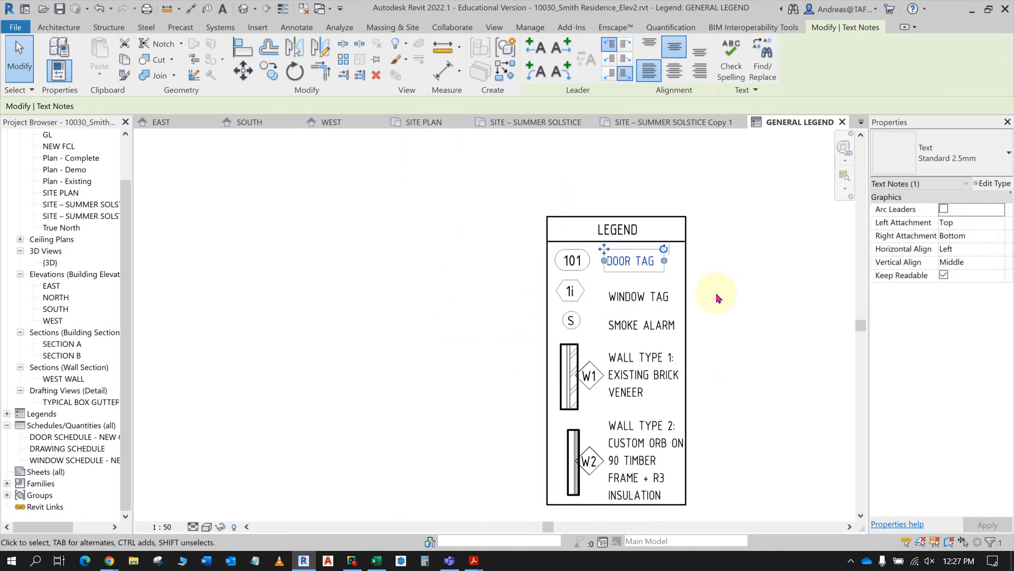
left_click(737, 352)
scroll(772, 332, "down", 1)
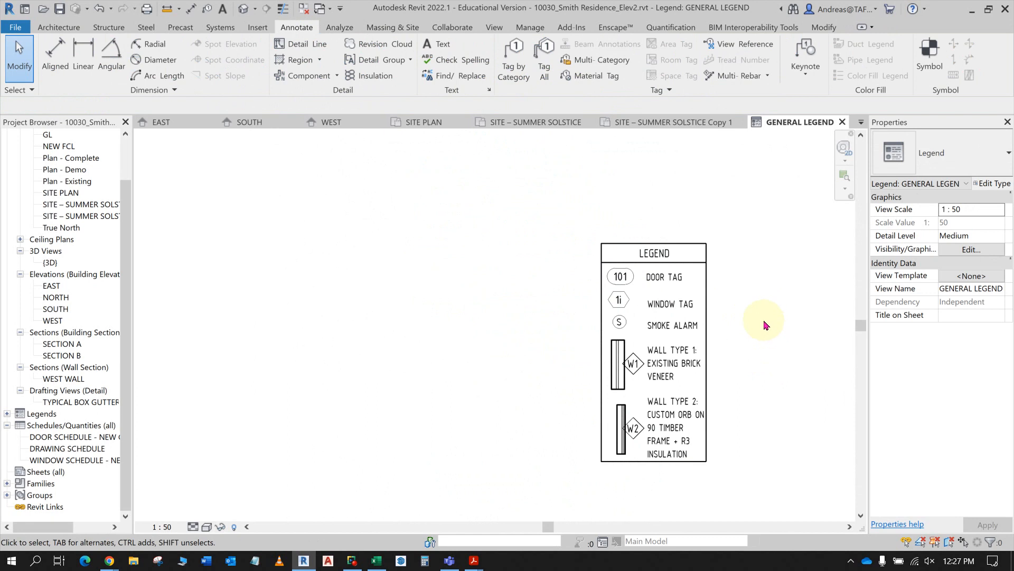
middle_click_drag(765, 325, 740, 276)
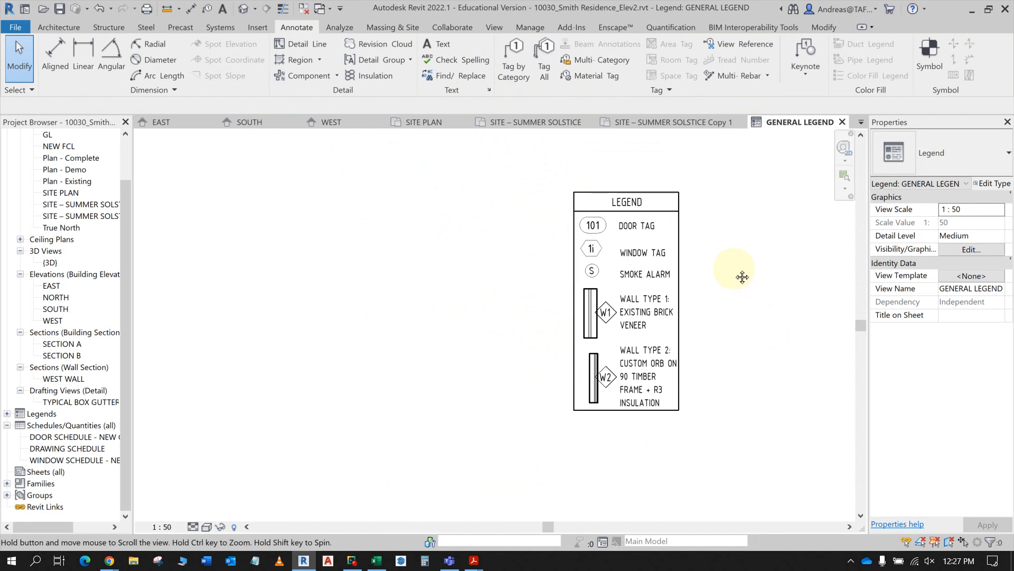
- Start saving the model as a new project file and begin editing its file name
left_click(21, 68)
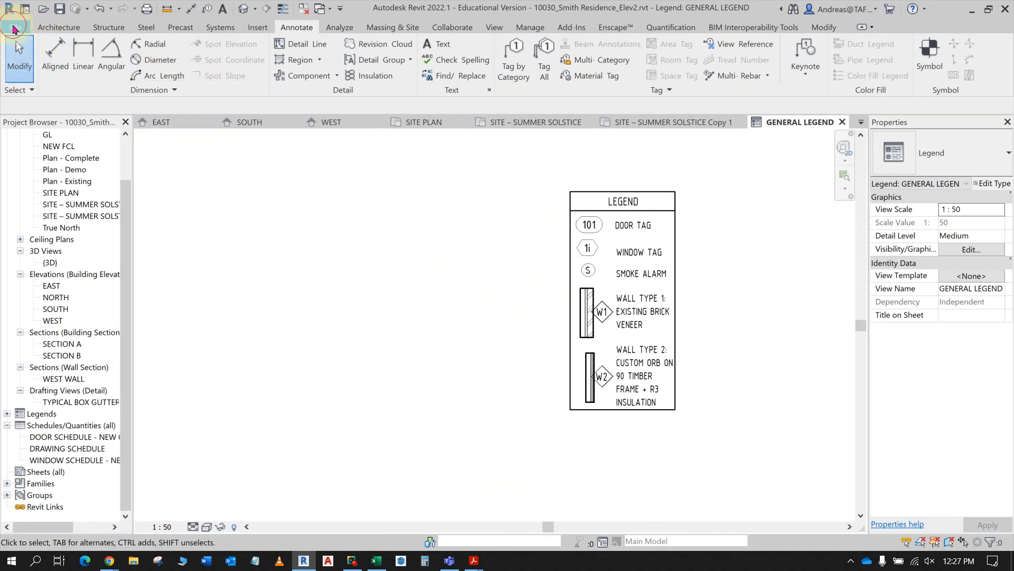
left_click(14, 29)
mouse_move(47, 197)
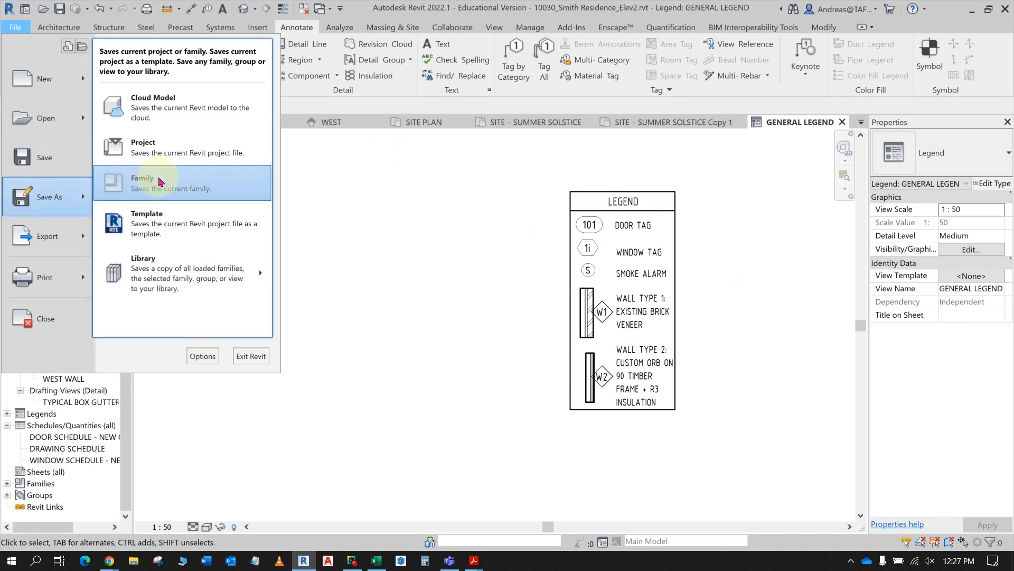
left_click(176, 150)
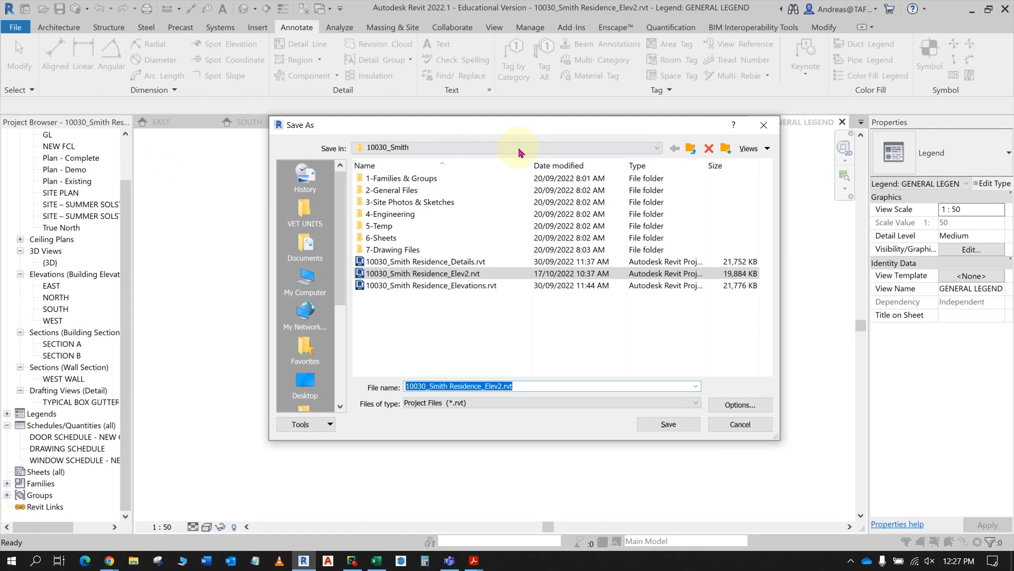
left_click(499, 386)
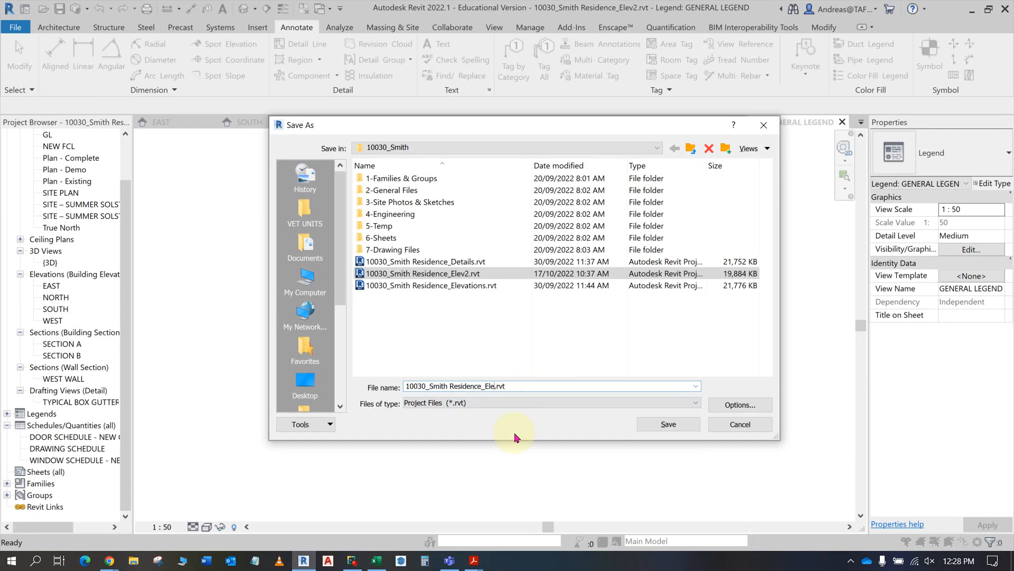
type("sHADOW pLANS AND")
key("BackSpace")
key("BackSpace")
key("BackSpace")
key("BackSpace")
key("BackSpace")
key("BackSpace")
key("BackSpace")
key("BackSpace")
key("BackSpace")
key("BackSpace")
key("BackSpace")
key("BackSpace")
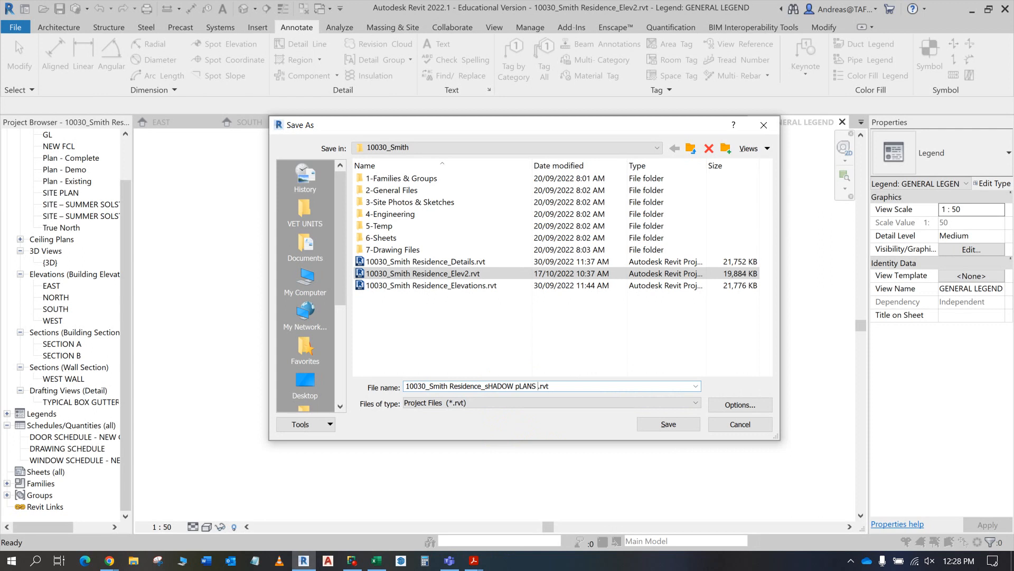
key("BackSpace")
key("BackSpace")
key("BackSpace")
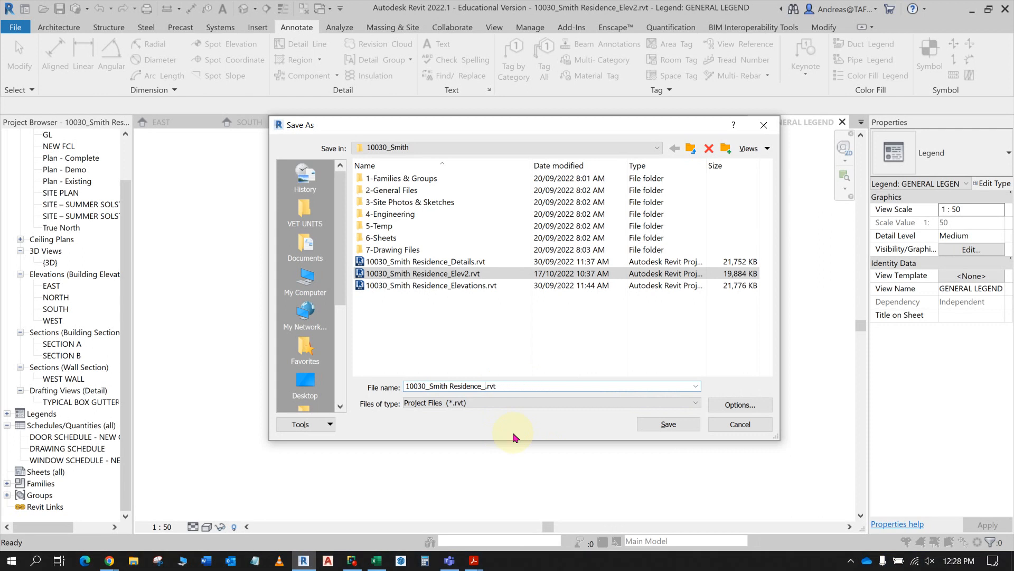
- Save the project as 10030_Smith Residence_Shadow Plans Legend.rvt in the 10030_Smith folder
type("Shadow Plans Legend")
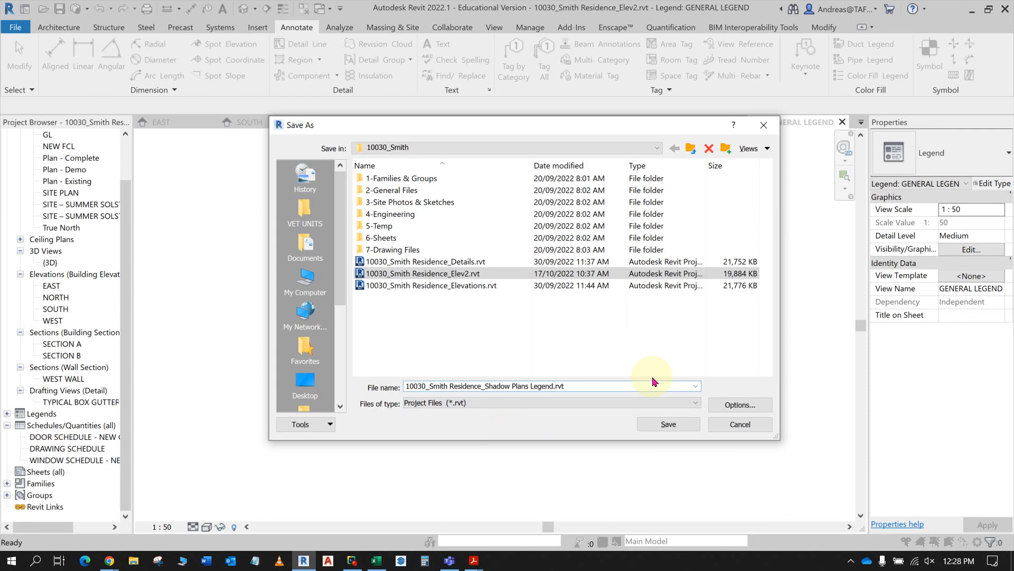
left_click(669, 424)
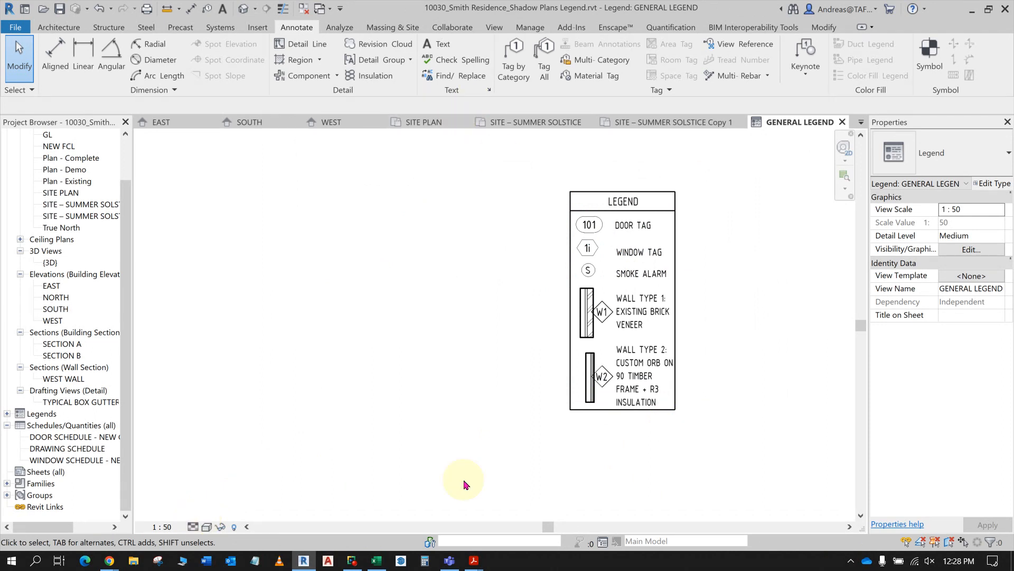
- Switch to Acrobat and view the floor plan sheet with its legend in the 10030_Smith Residence_Sample Drawings PDF
left_click(481, 567)
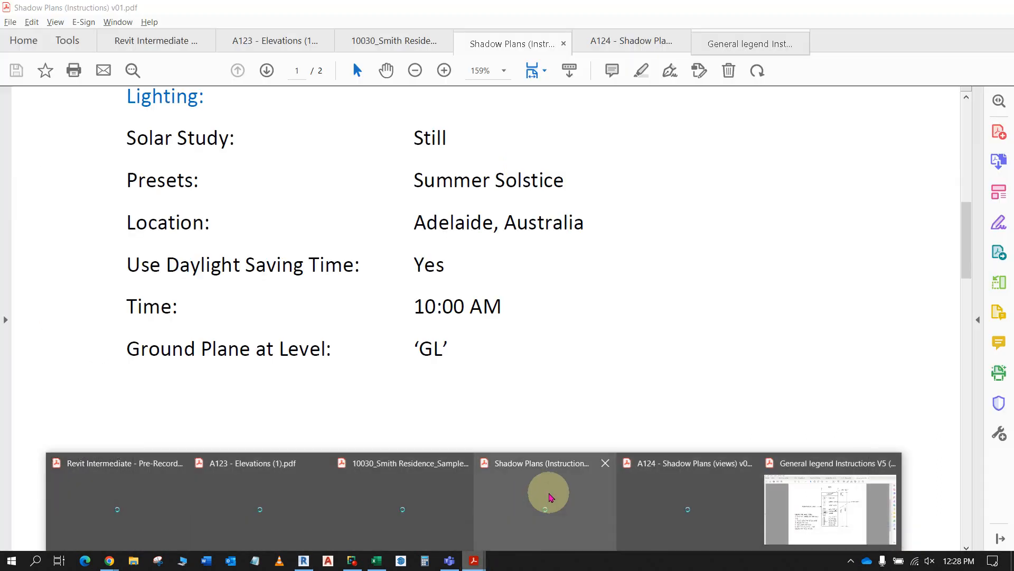
left_click(550, 492)
left_click(395, 41)
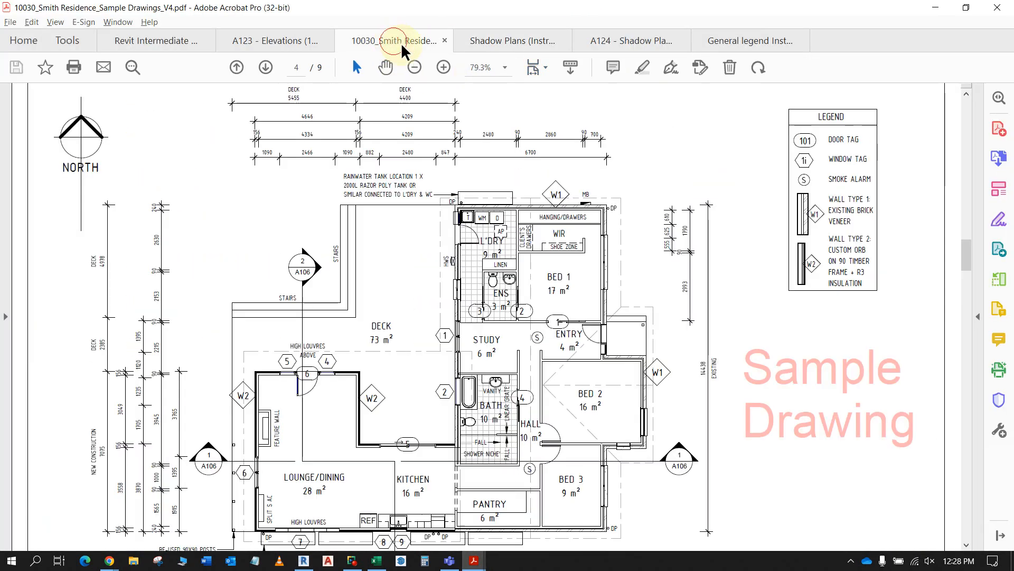
- Review the sample drawing set's elevations, sections, details, shadow plans, and schedules and notes sheets, ending on the cover sheet with the drawing schedule
scroll(485, 186, "down", 3)
scroll(483, 193, "down", 3, "ctrl")
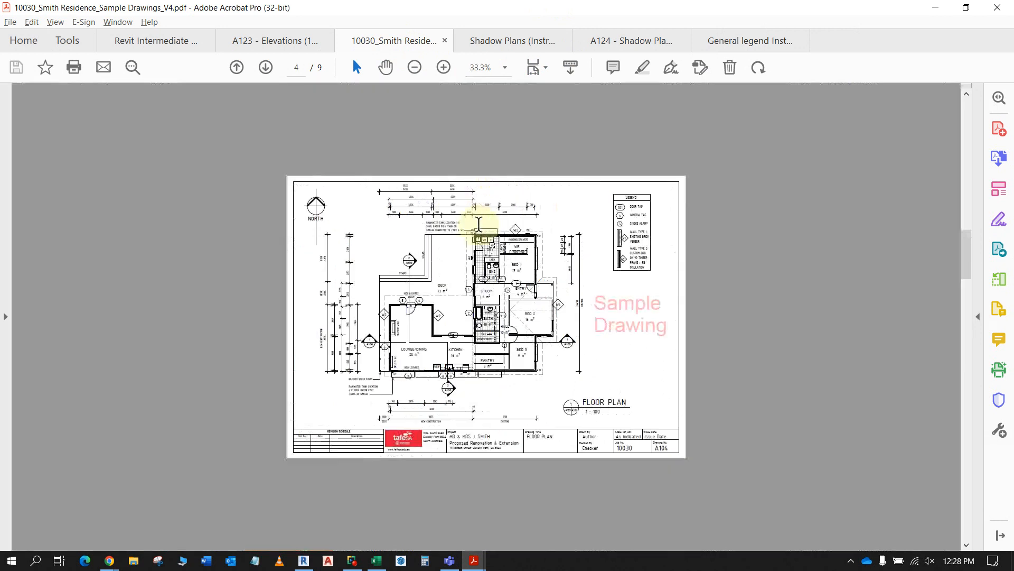
scroll(482, 220, "down", 10)
scroll(476, 235, "up", 3)
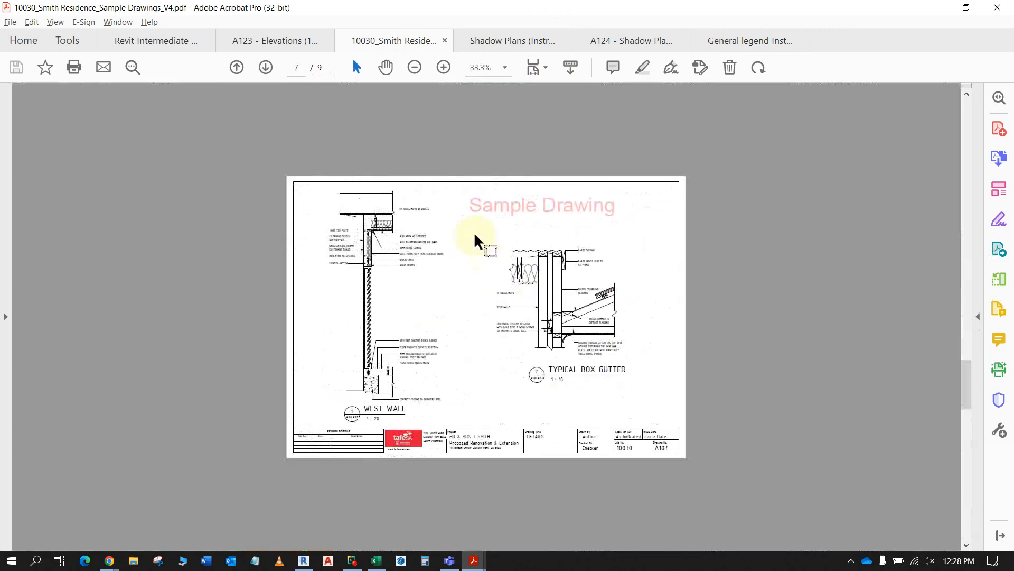
scroll(476, 238, "down", 2)
scroll(476, 235, "up", 2)
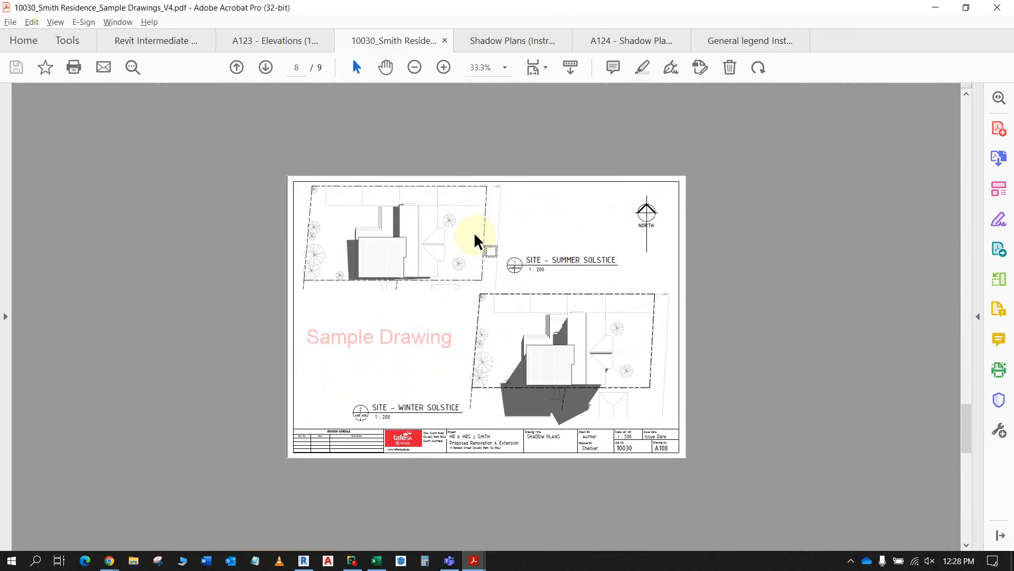
scroll(502, 285, "up", 2)
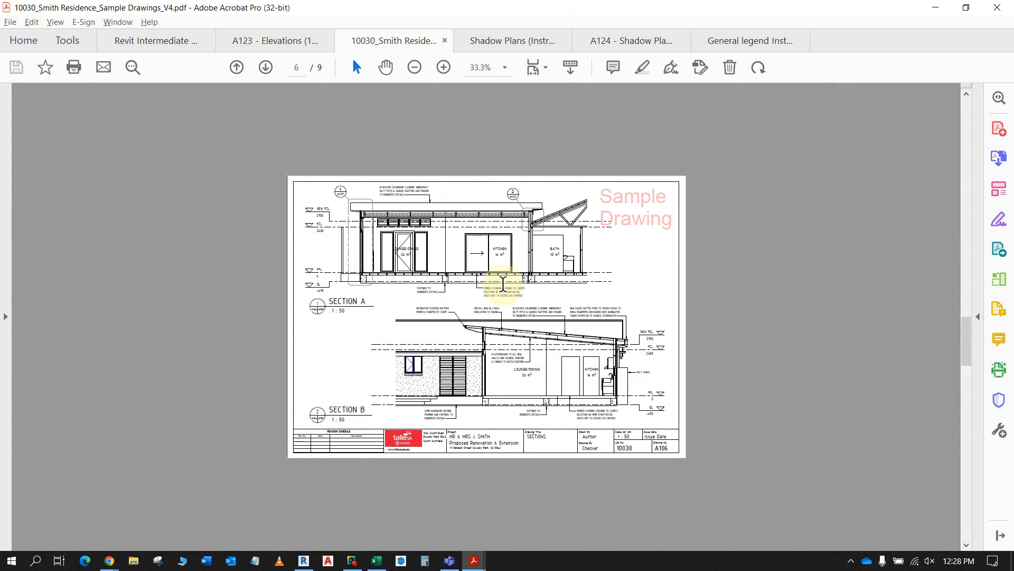
scroll(506, 280, "down", 1)
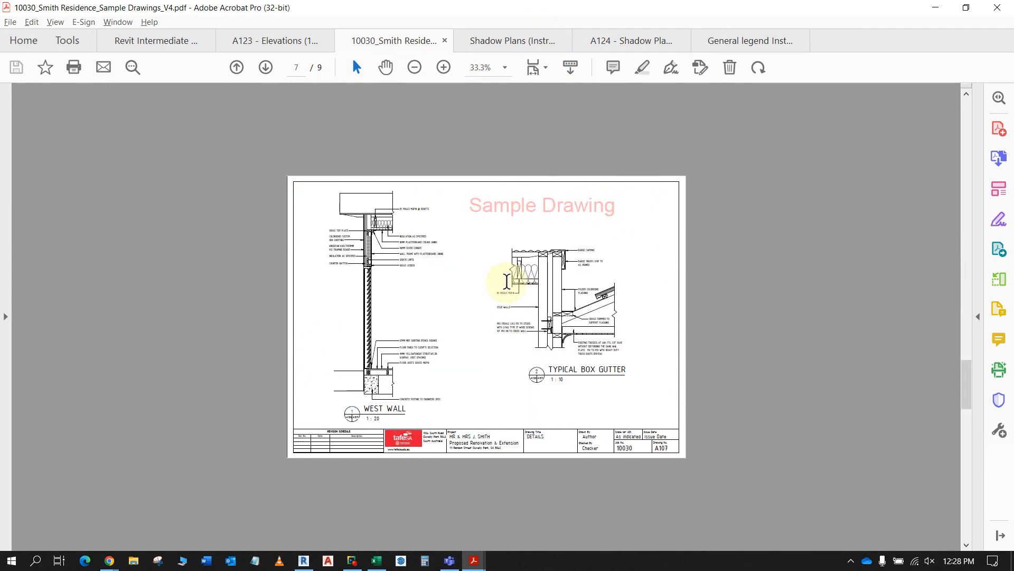
scroll(508, 280, "down", 1)
scroll(509, 280, "down", 1)
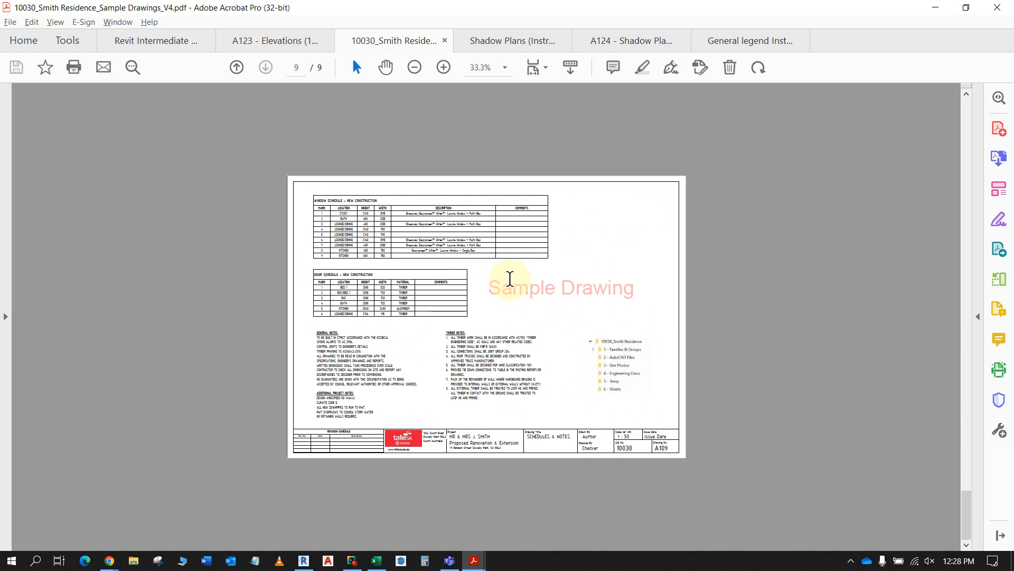
scroll(510, 279, "up", 4)
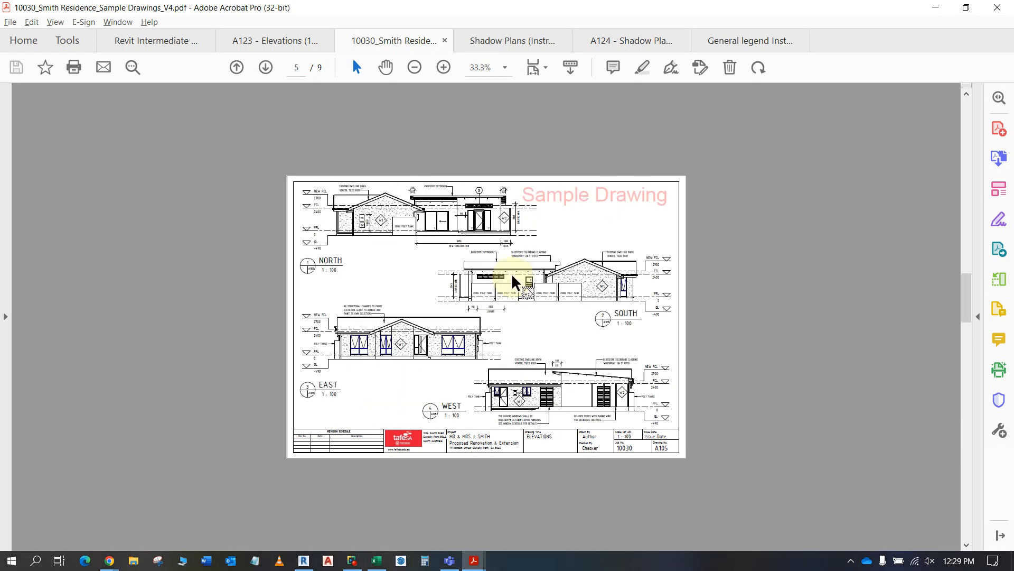
scroll(512, 277, "down", 3)
scroll(510, 278, "down", 1)
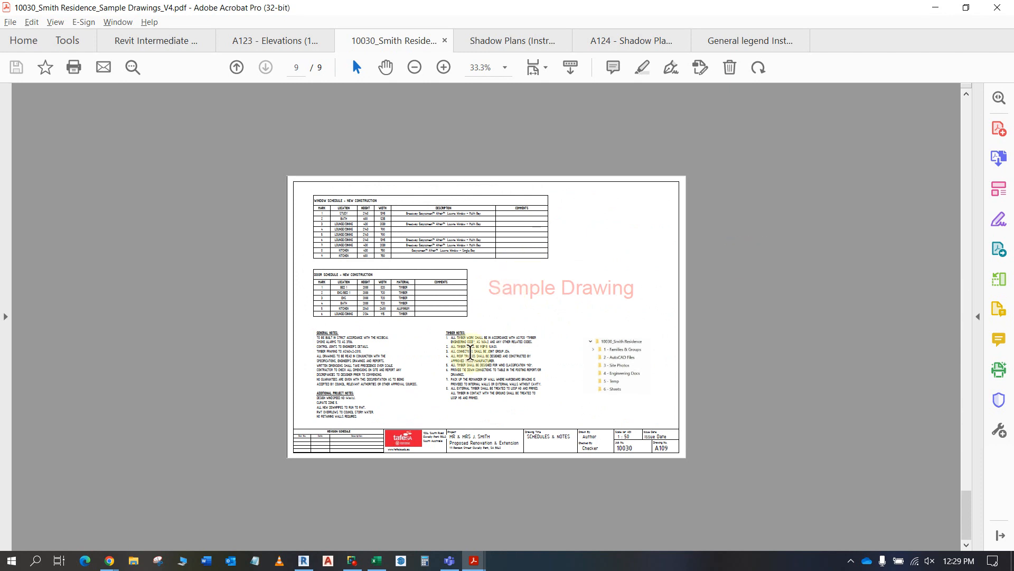
scroll(531, 295, "up", 4)
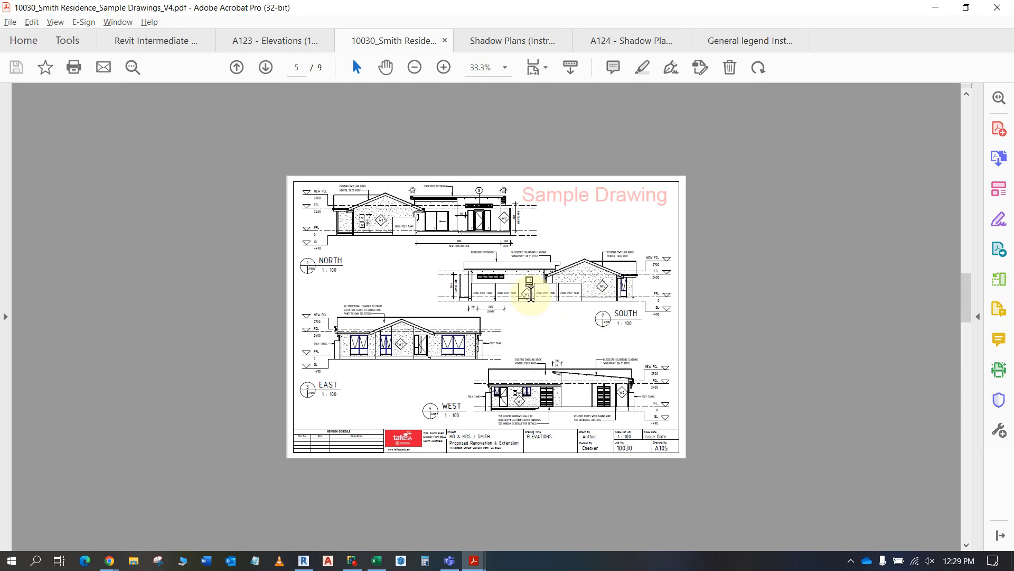
scroll(531, 295, "up", 4)
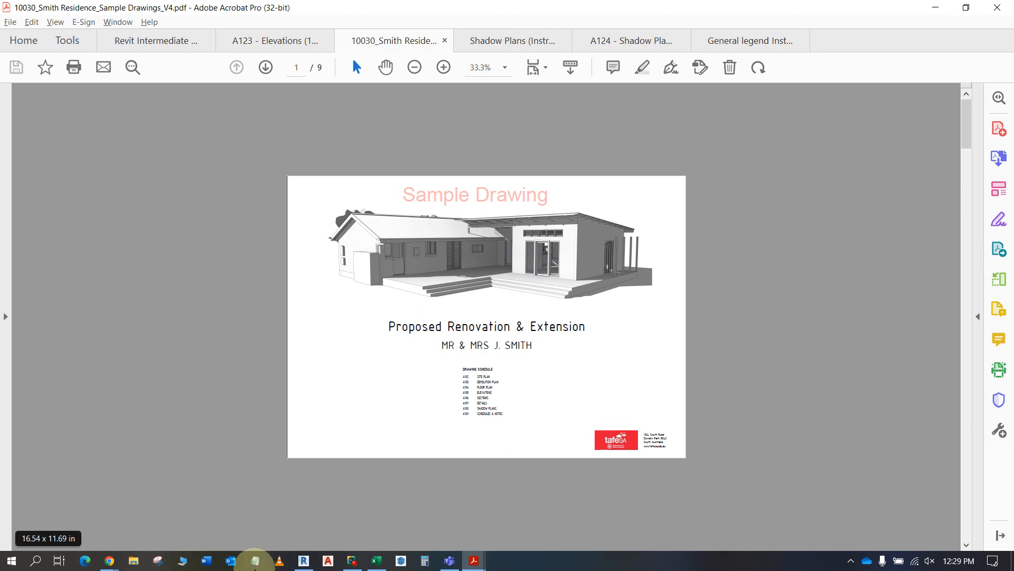
left_click(352, 562)
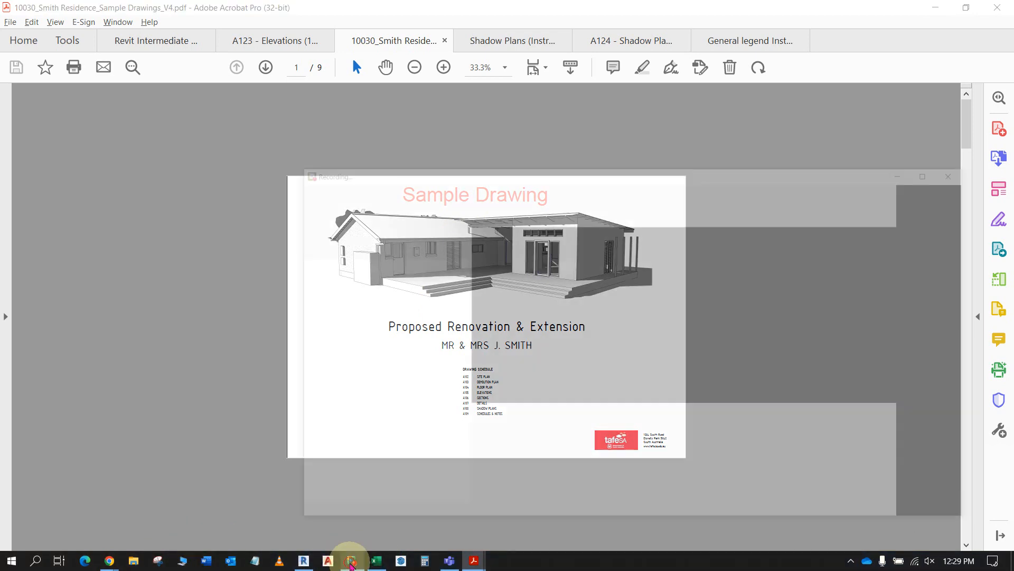